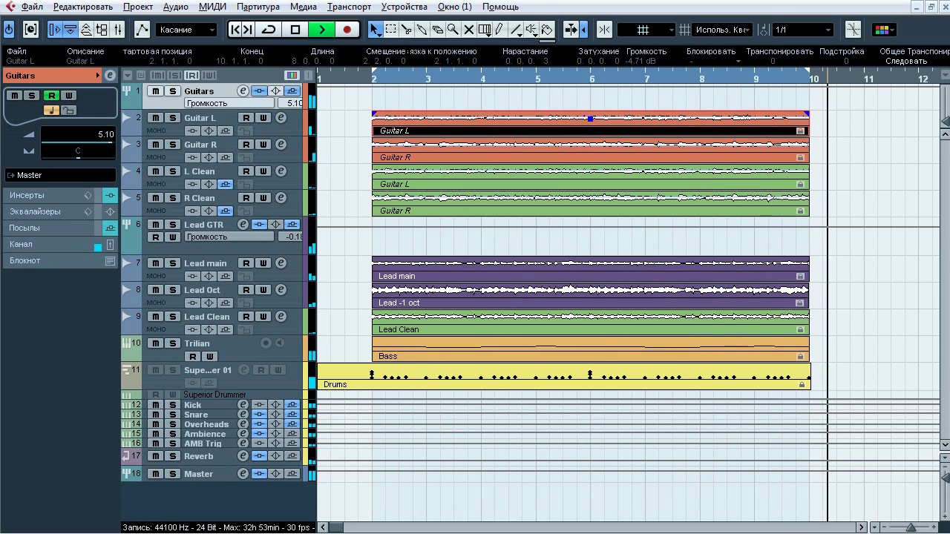
# Step: Play back the mix and compare it with the Guitars group track soloed and unsoloed
pyautogui.press('space')
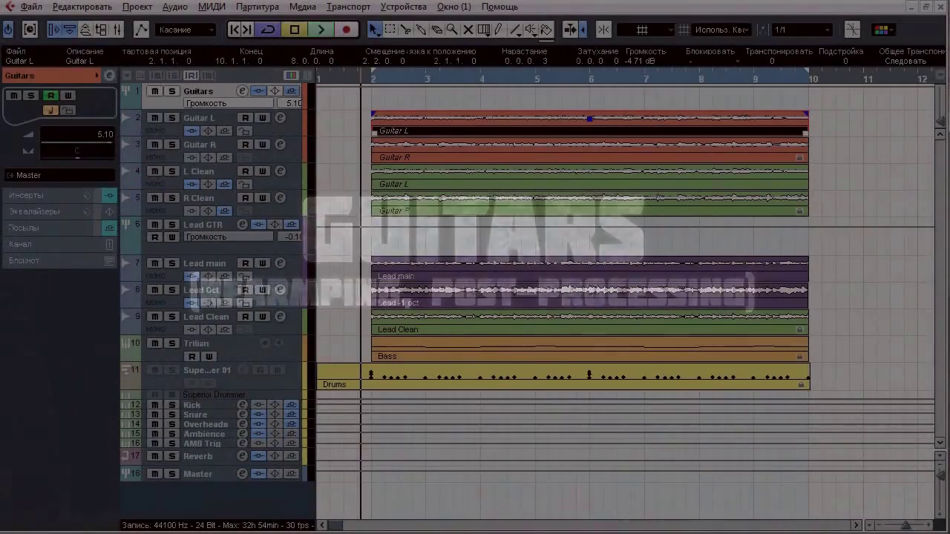
pyautogui.press('space')
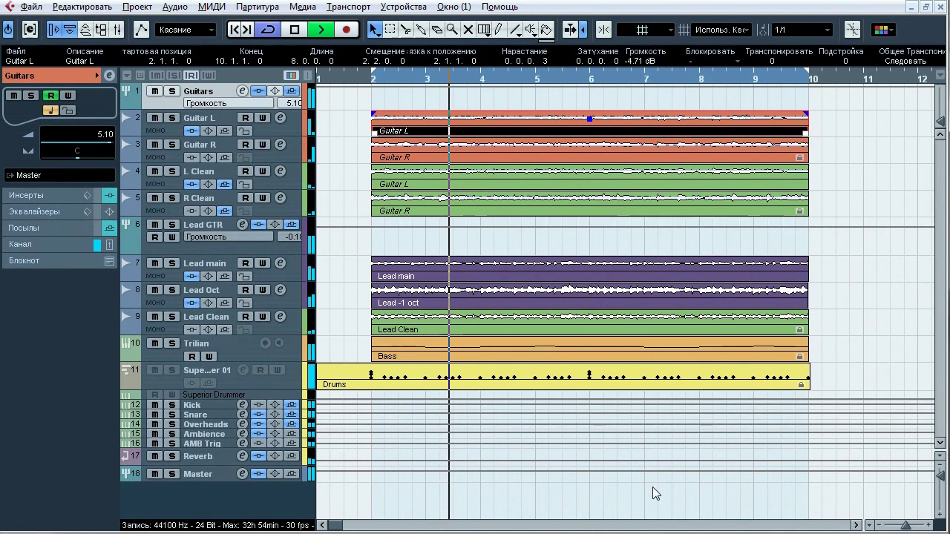
pyautogui.click(173, 92)
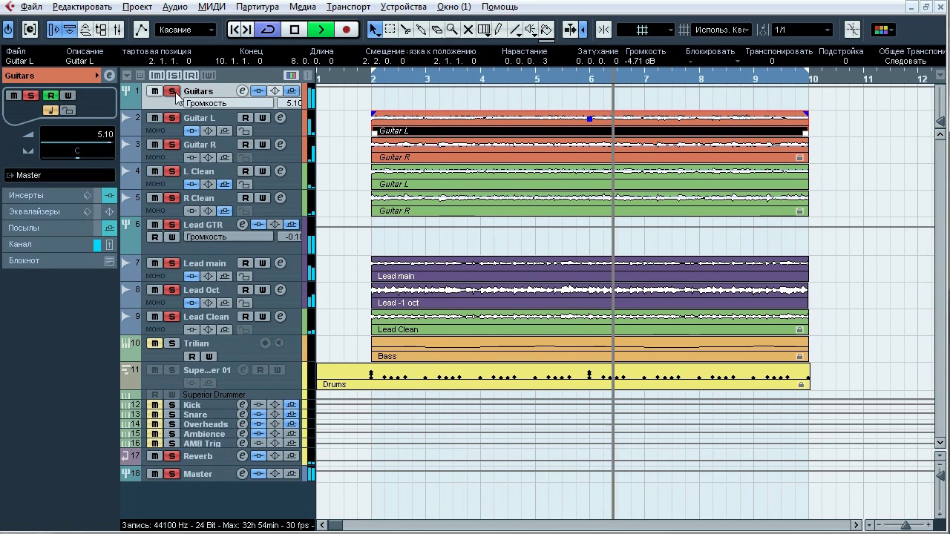
pyautogui.click(175, 94)
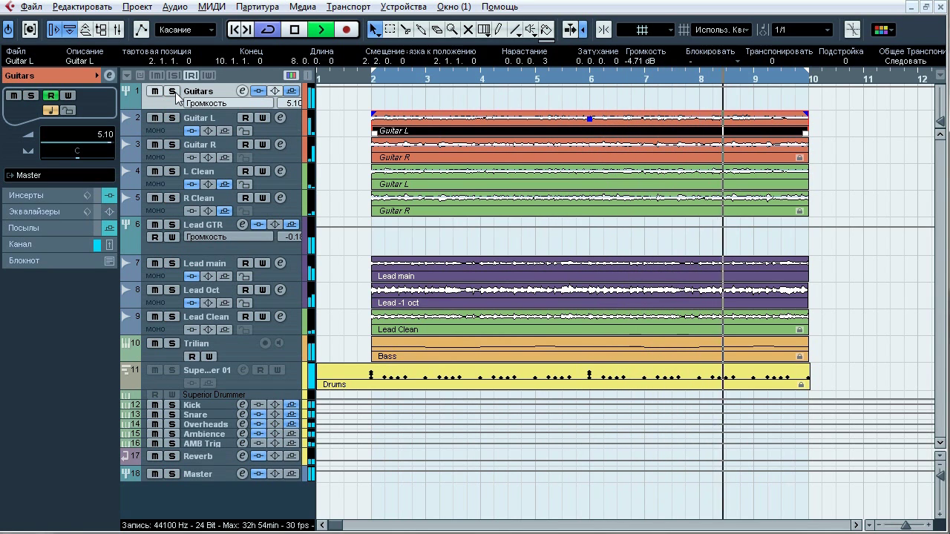
pyautogui.click(175, 93)
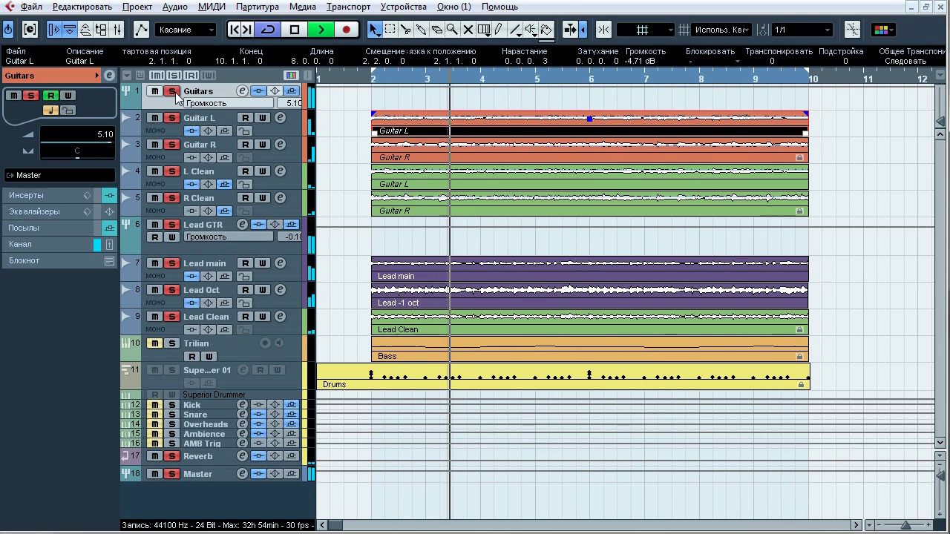
pyautogui.click(175, 94)
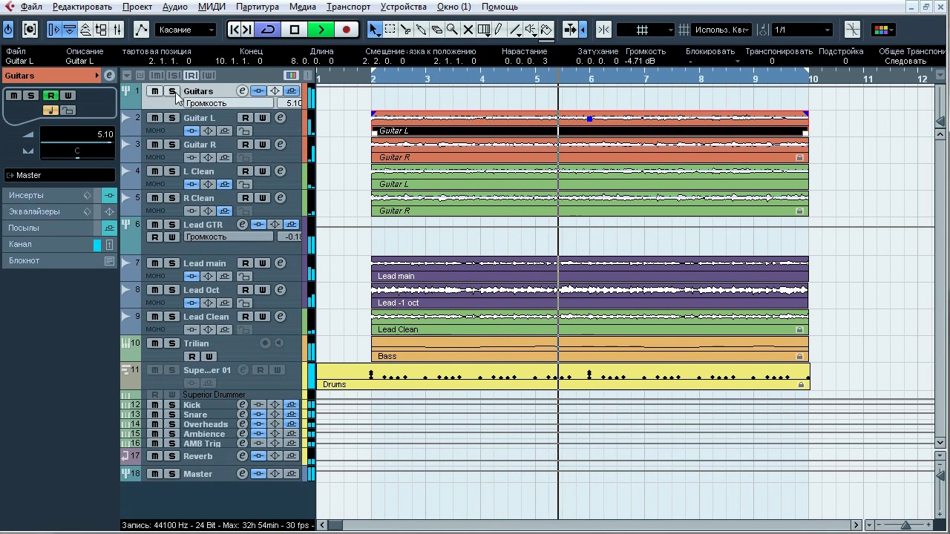
pyautogui.press('space')
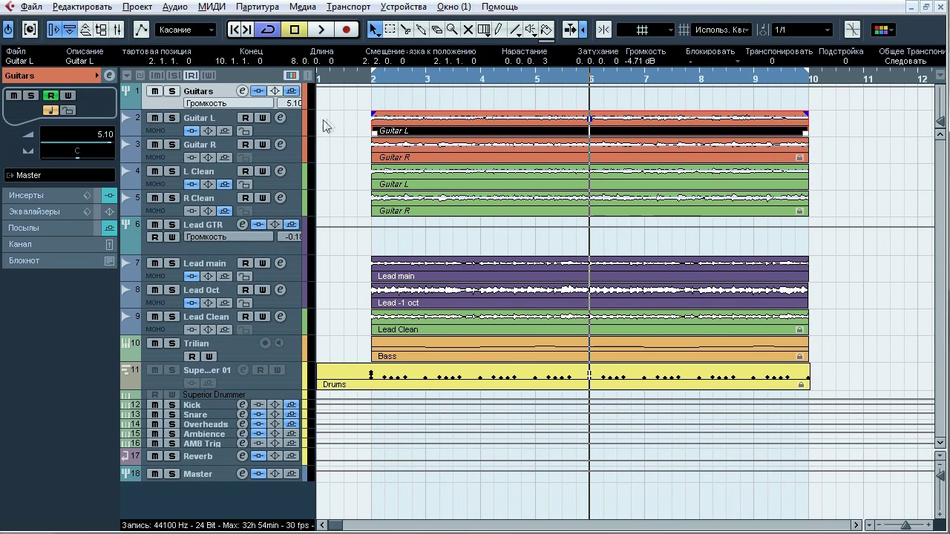
# Step: Solo the Guitar L and Guitar R tracks together and audition them
pyautogui.click(296, 123)
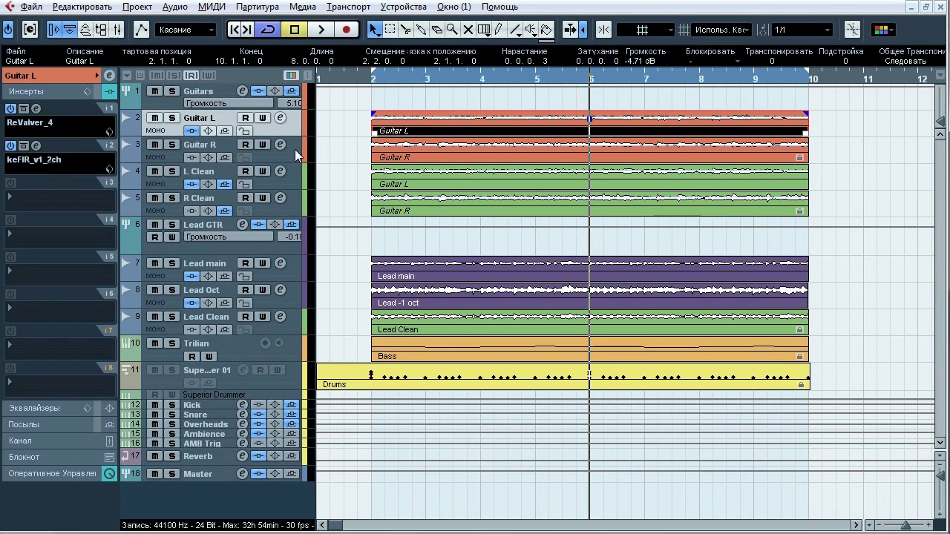
pyautogui.click(177, 145)
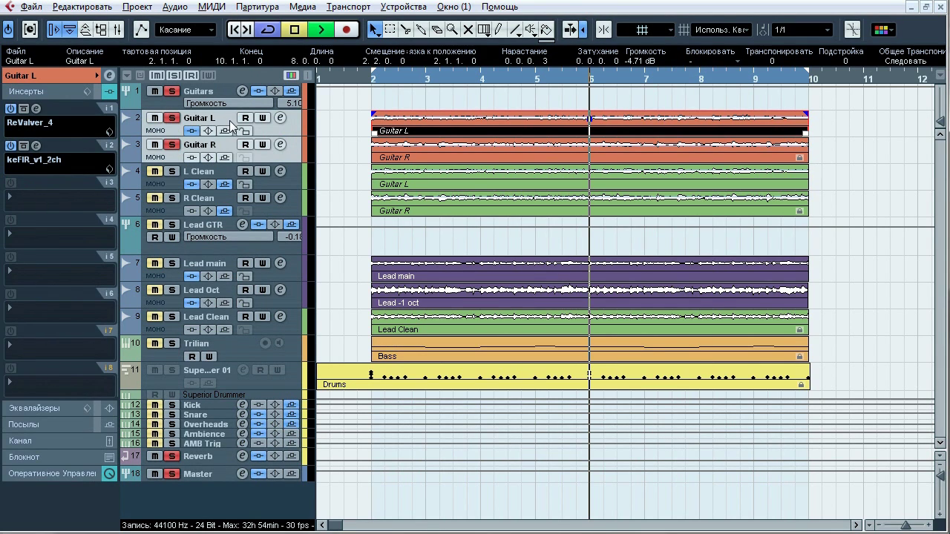
pyautogui.press('space')
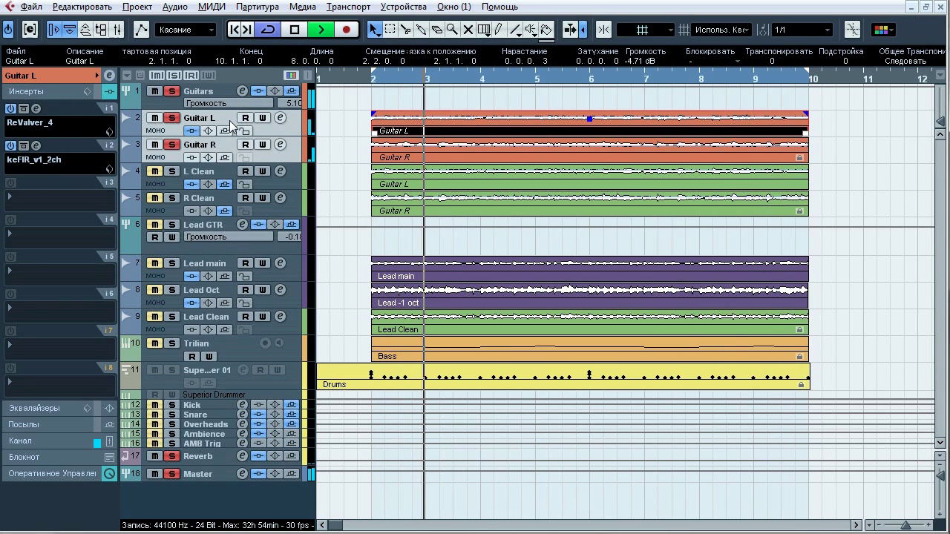
pyautogui.press('space')
# Step: Examine the volume, pan and routing settings of Guitar L and Guitar R, and review their insert effects
pyautogui.click(64, 76)
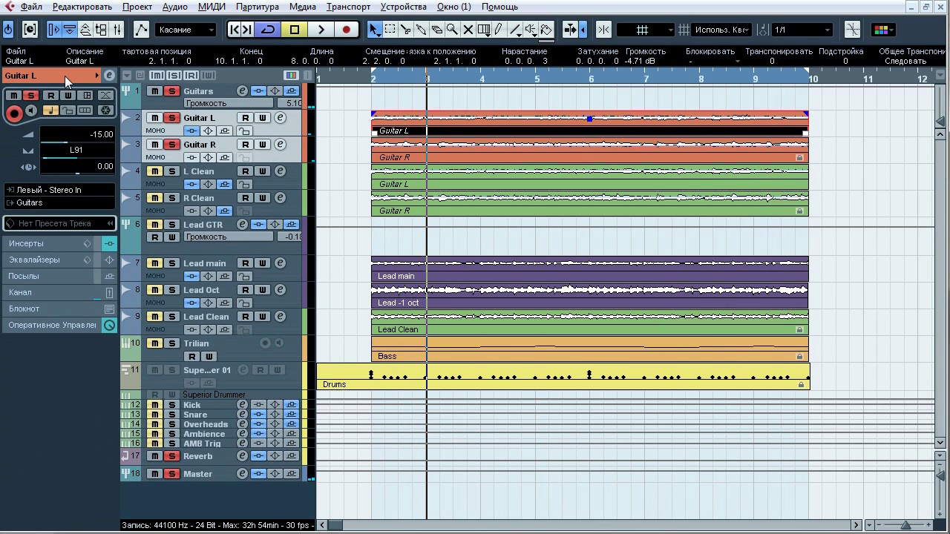
pyautogui.click(224, 149)
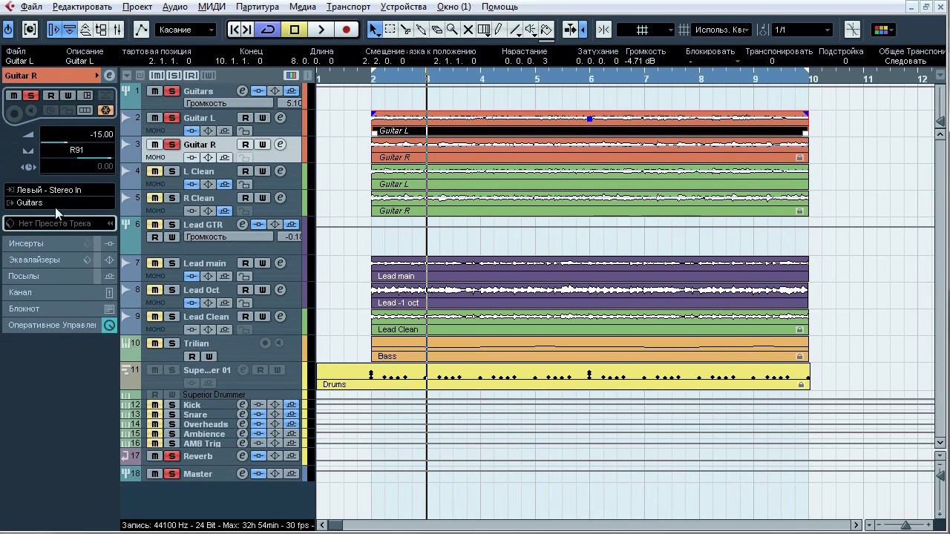
pyautogui.click(27, 244)
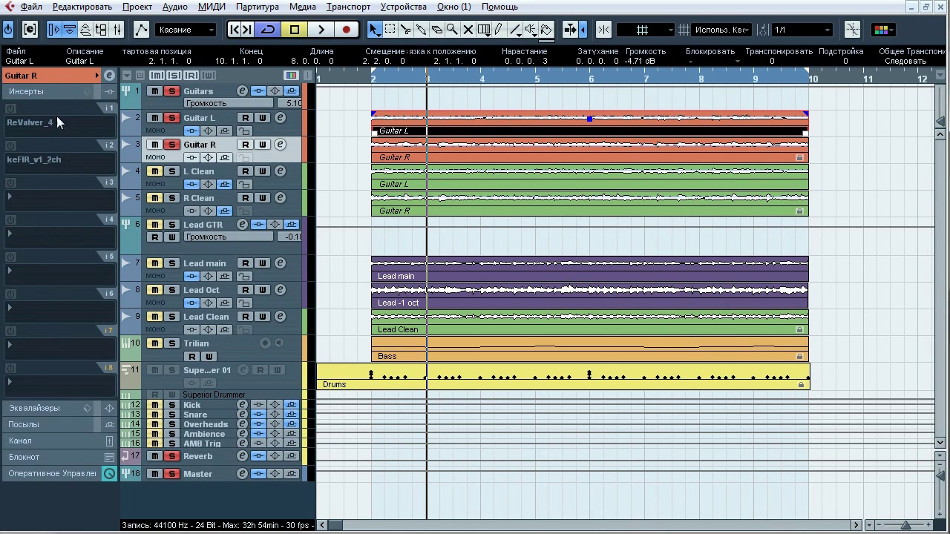
pyautogui.click(202, 123)
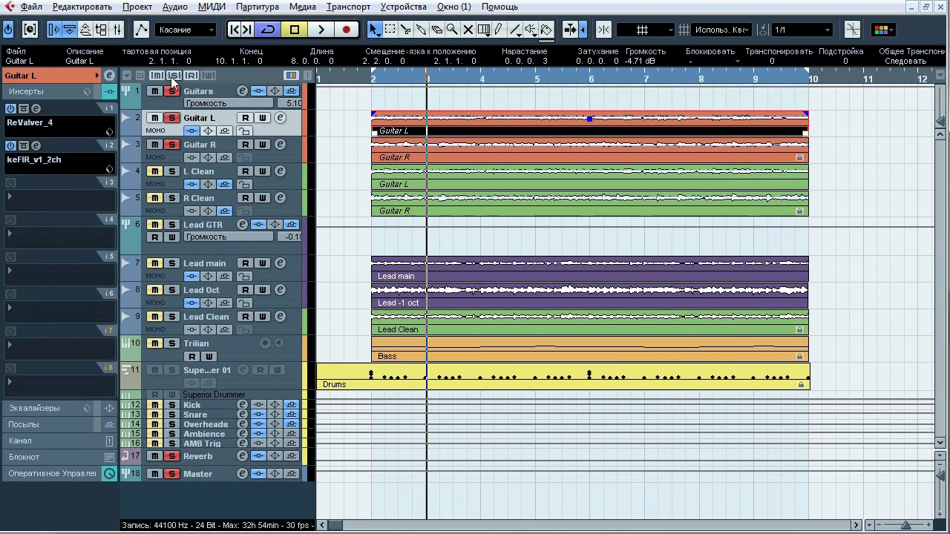
# Step: Open the ReValver_4 insert on Guitar L and view its Stomps A and Amps & Cabs A sections
pyautogui.click(35, 108)
pyautogui.moveTo(394, 55); pyautogui.dragTo(245, 25)
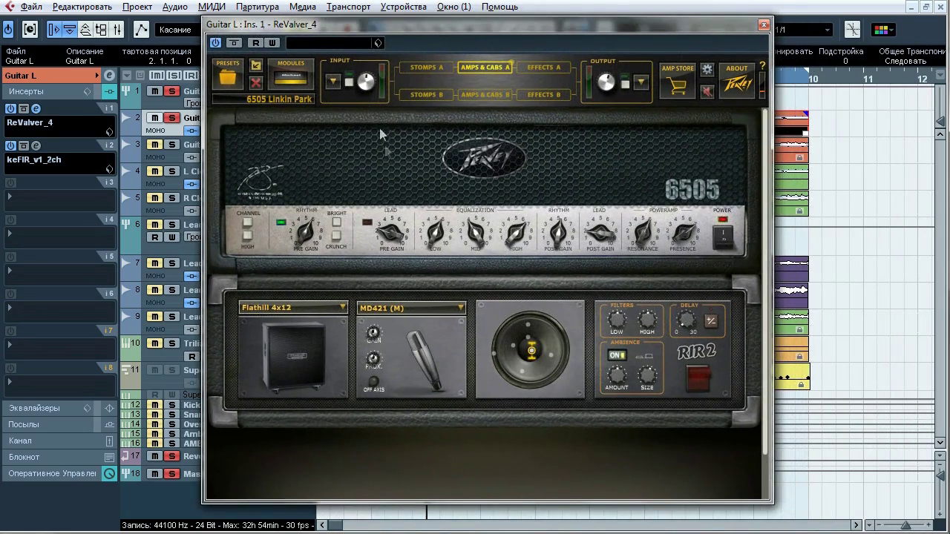
pyautogui.click(423, 69)
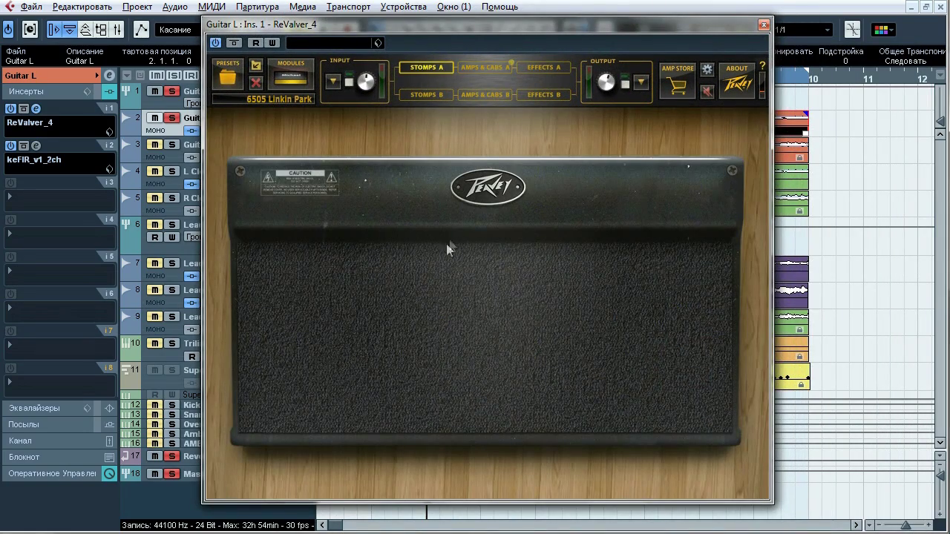
pyautogui.click(484, 67)
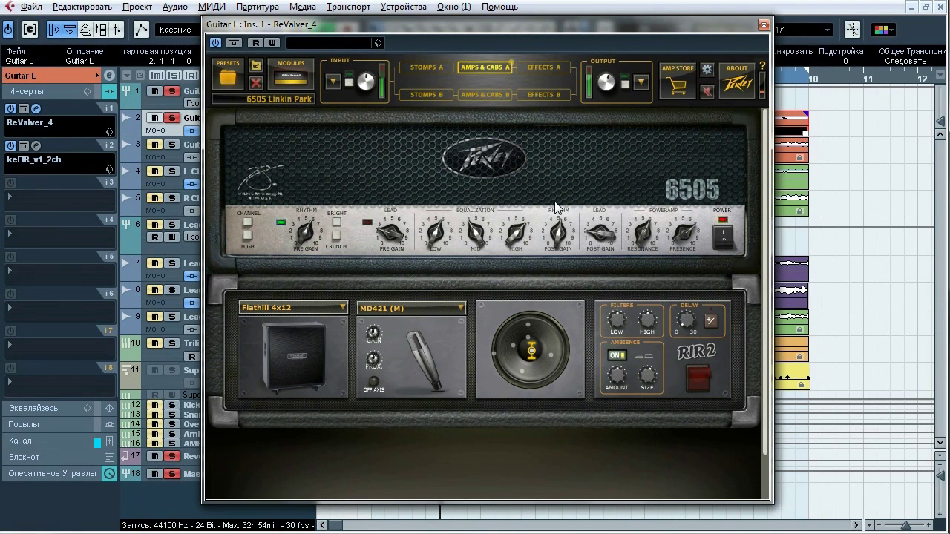
# Step: Compare the guitar sound with the 6505 amp's power switched off and on during playback
pyautogui.click(725, 242)
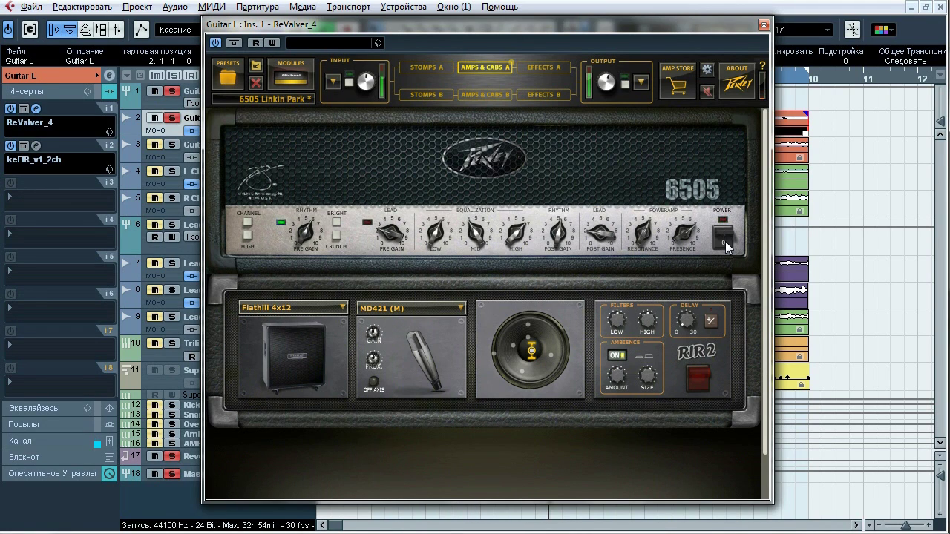
pyautogui.click(725, 241)
pyautogui.click(725, 241)
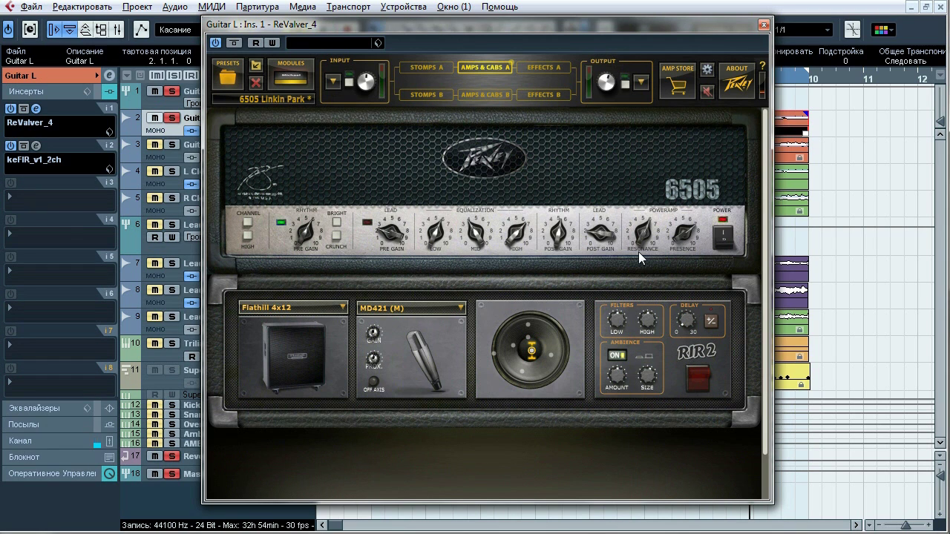
# Step: View the 6505 amp's circuit on the module tweak page, and close the page and the plugin
pyautogui.rightClick(435, 148)
pyautogui.click(457, 223)
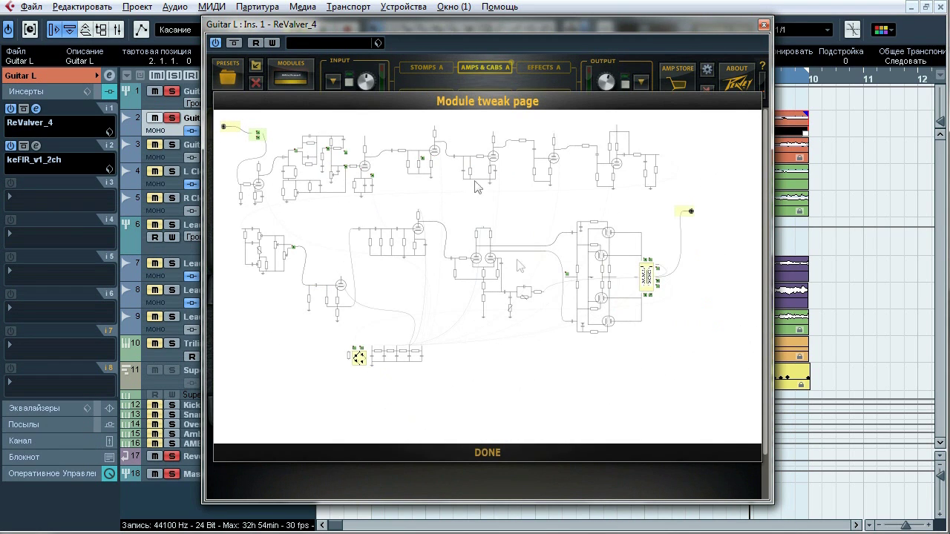
pyautogui.click(510, 455)
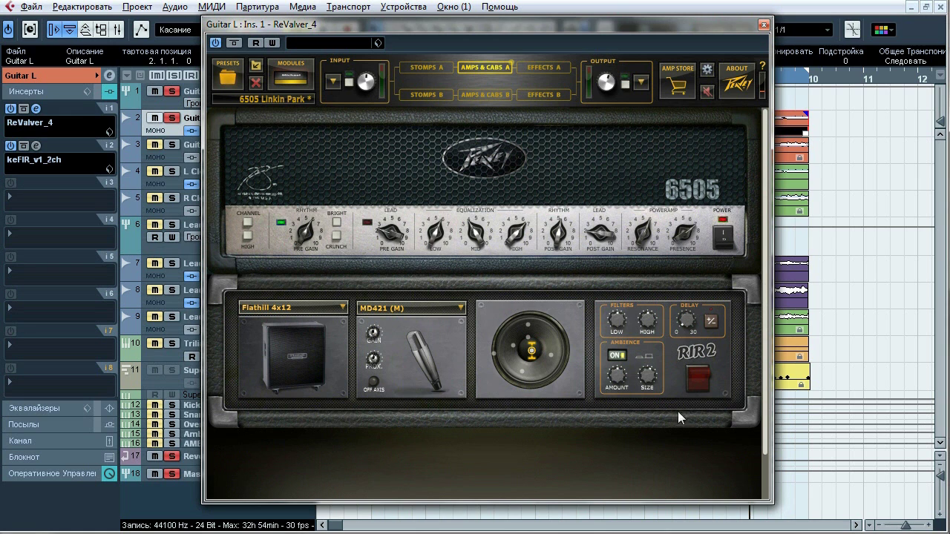
pyautogui.click(762, 26)
# Step: Open the keFIR_v1_2ch insert on Guitar L, compare the sound with it bypassed and active, and close it
pyautogui.click(36, 147)
pyautogui.moveTo(564, 134); pyautogui.dragTo(479, 133)
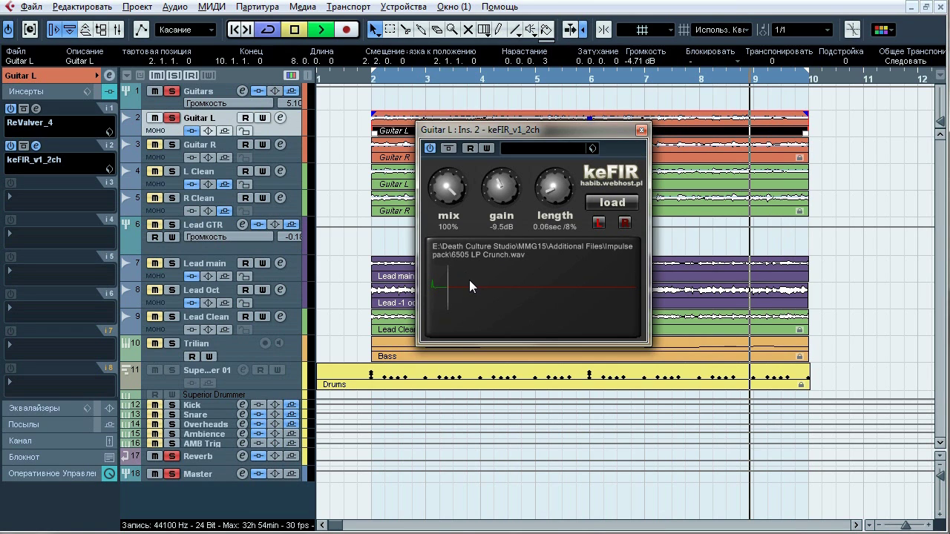
pyautogui.click(448, 149)
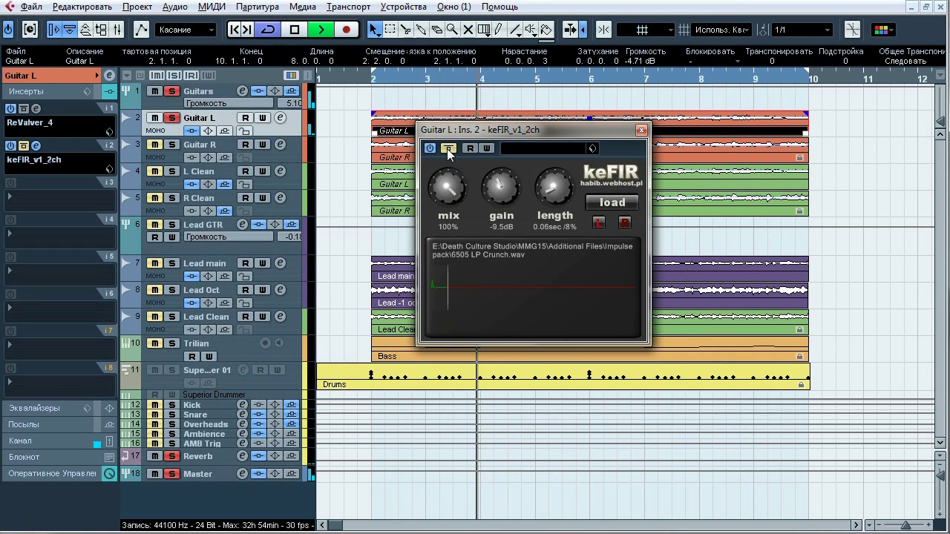
pyautogui.click(448, 149)
pyautogui.click(447, 149)
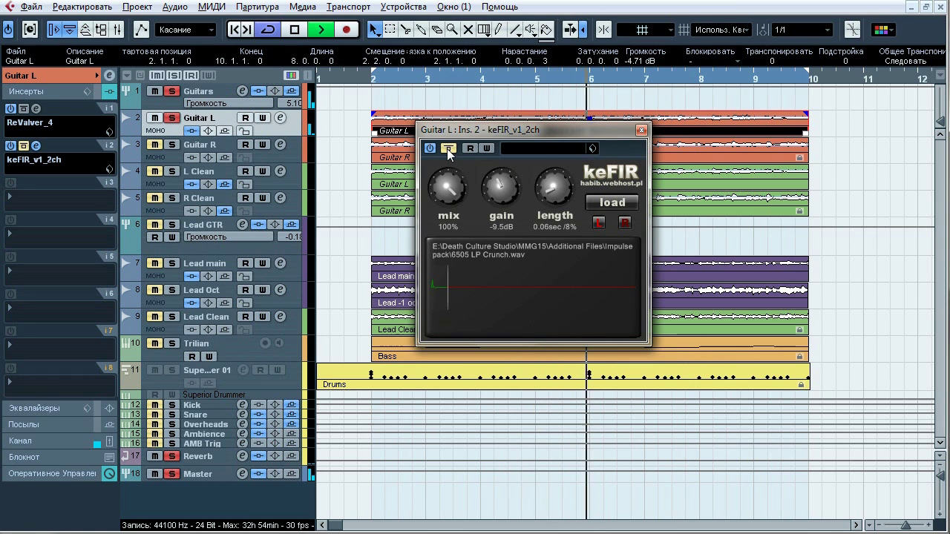
pyautogui.click(448, 149)
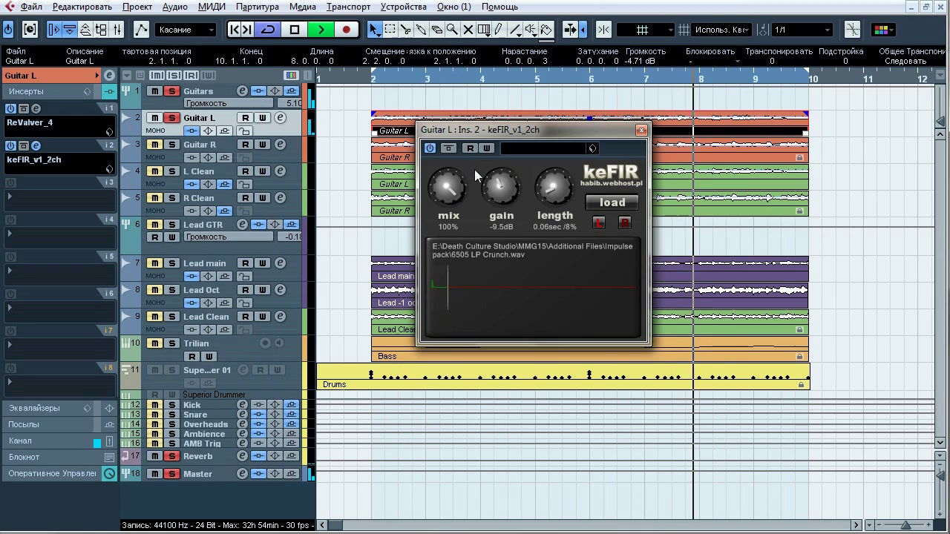
pyautogui.press('space')
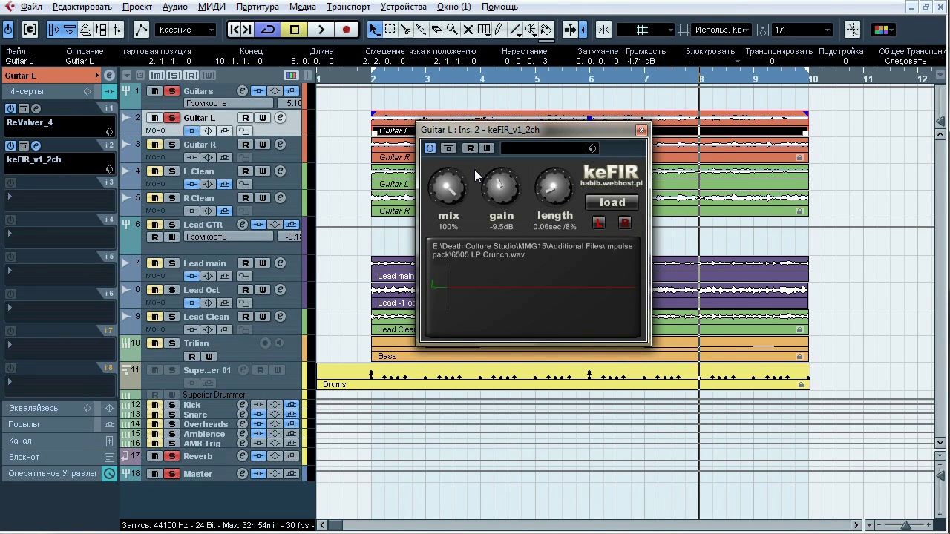
pyautogui.click(642, 131)
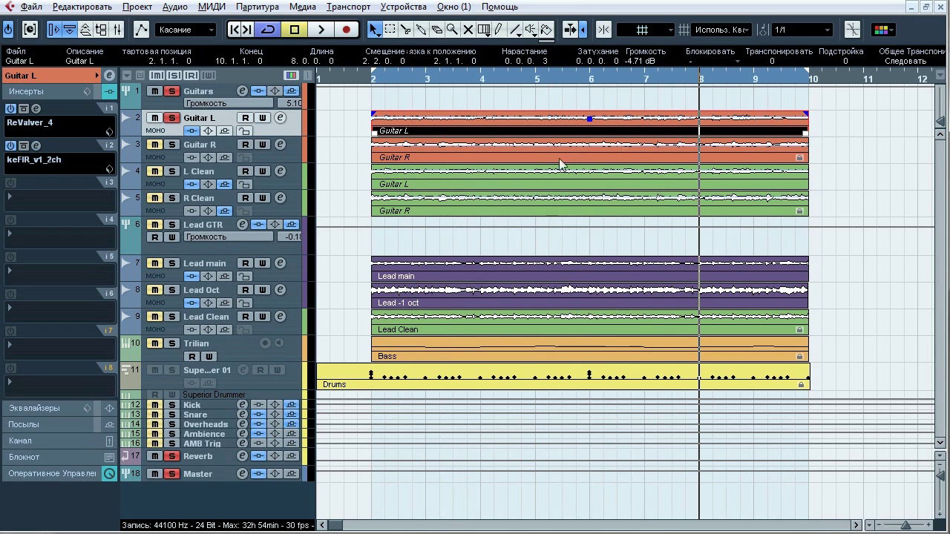
# Step: Clear the distorted guitars' solo, solo L Clean and R Clean instead, and play them from bar 2
pyautogui.click(178, 120)
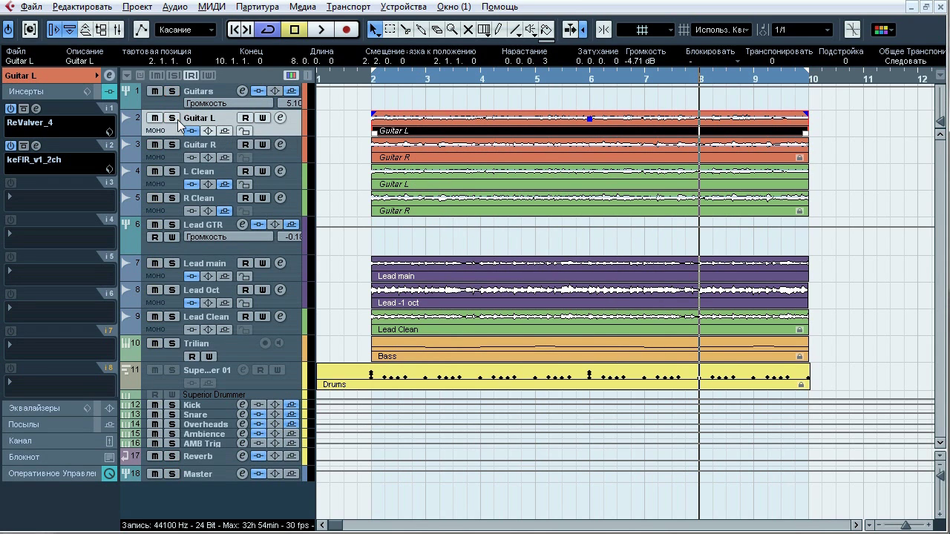
pyautogui.click(227, 180)
pyautogui.keyDown('ctrl'); pyautogui.click(229, 198); pyautogui.keyUp('ctrl')
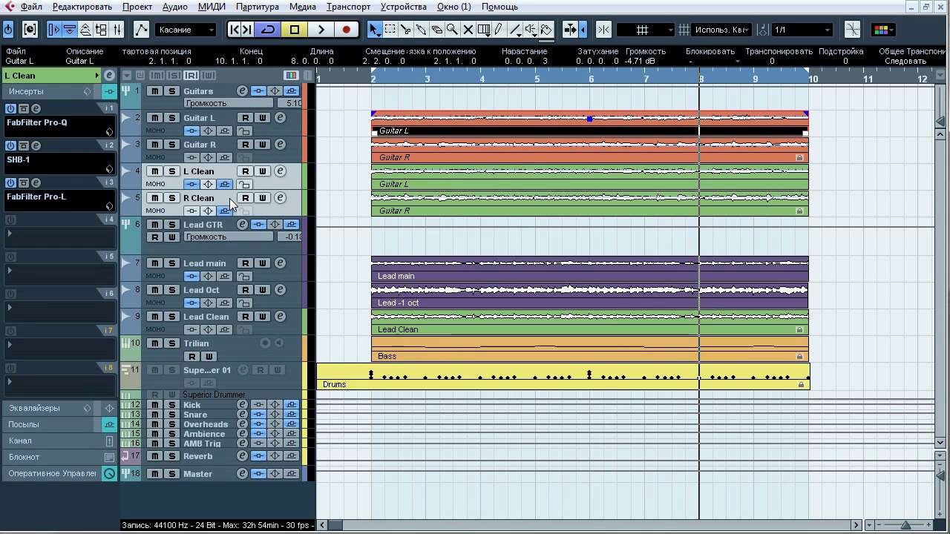
pyautogui.click(173, 197)
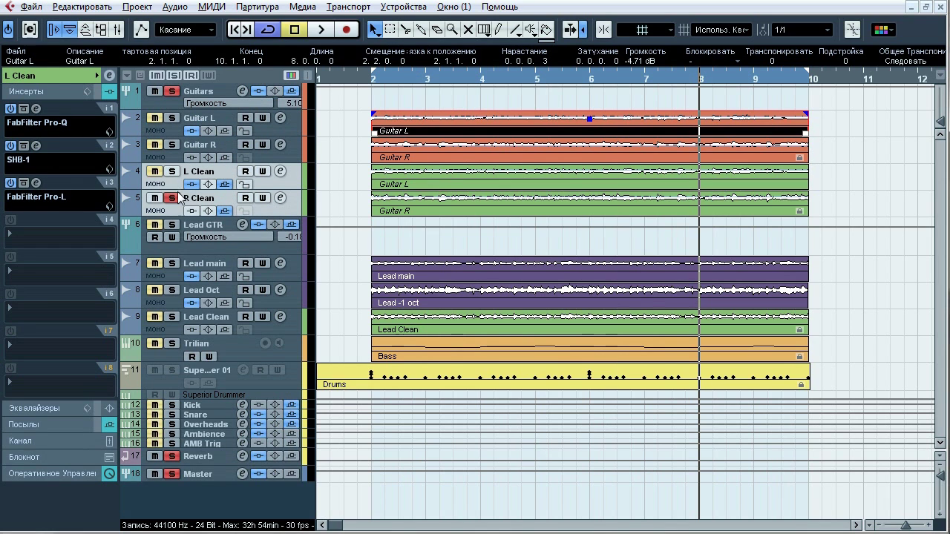
pyautogui.click(374, 81)
pyautogui.press('space')
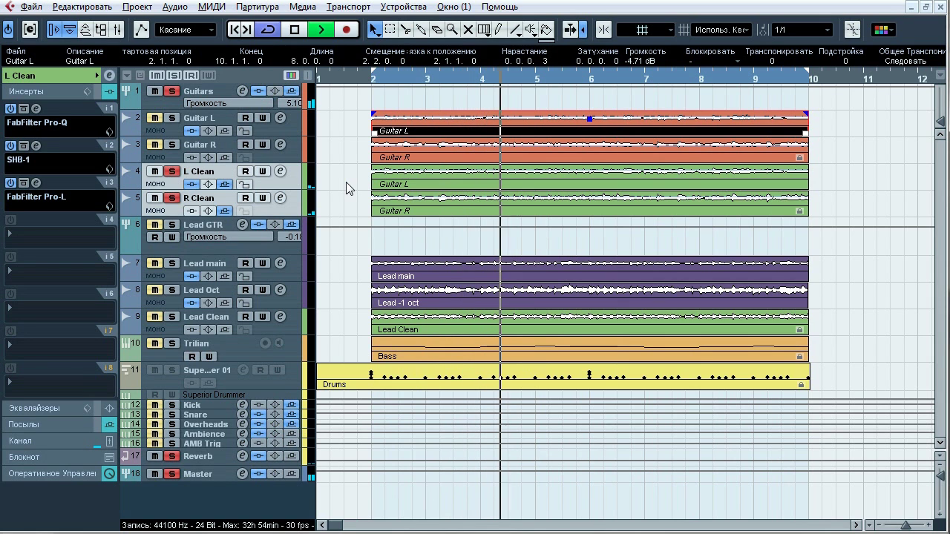
# Step: Add Guitar L and Guitar R to the solo and compare the blend with and without L Clean and R Clean
pyautogui.click(176, 119)
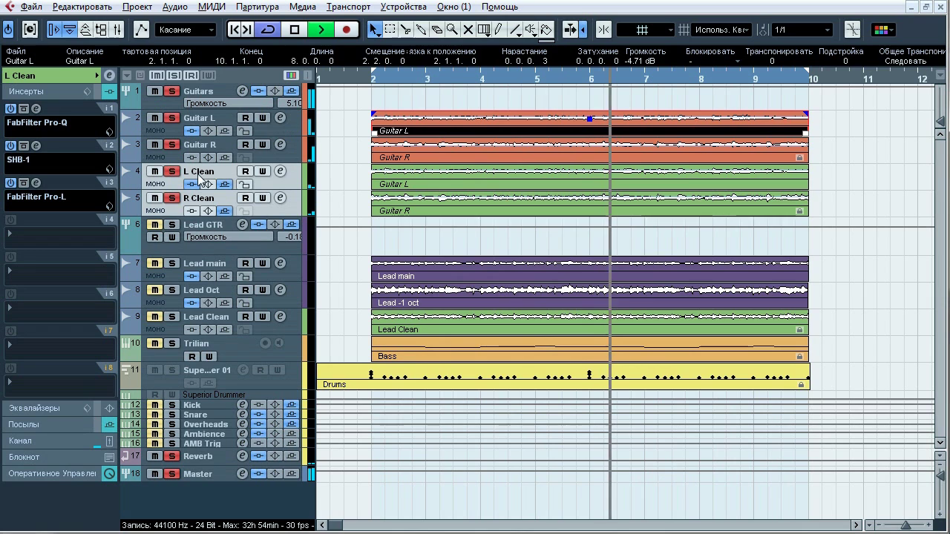
pyautogui.click(173, 172)
pyautogui.click(171, 198)
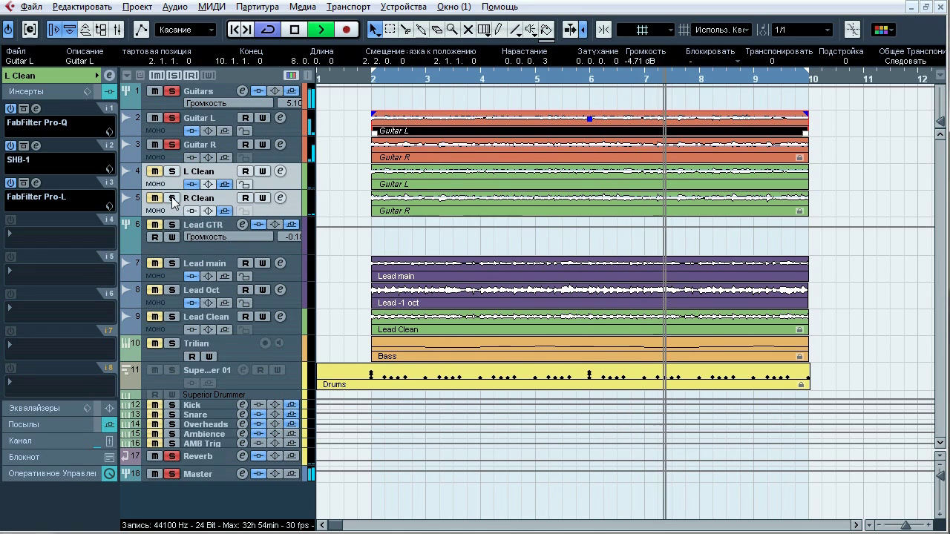
pyautogui.click(171, 198)
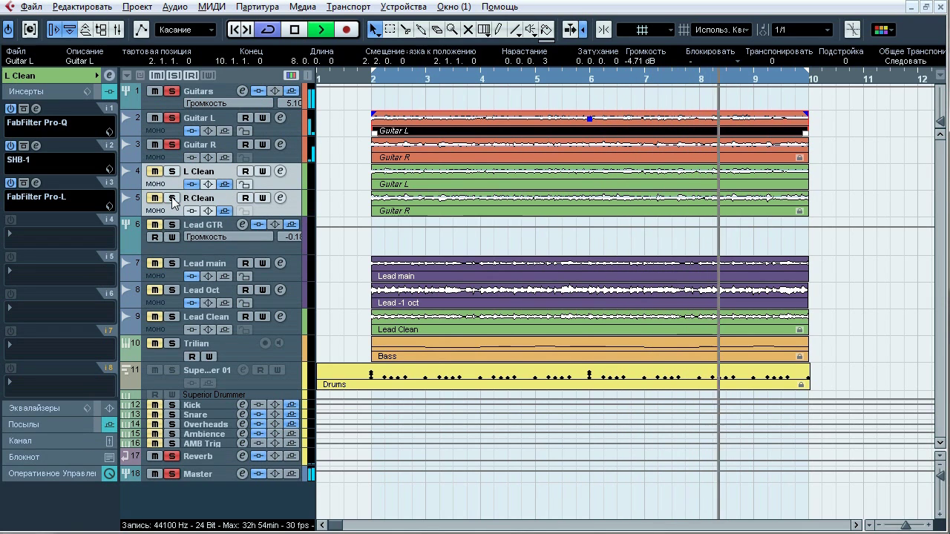
pyautogui.keyDown('ctrl'); pyautogui.click(172, 172); pyautogui.keyUp('ctrl')
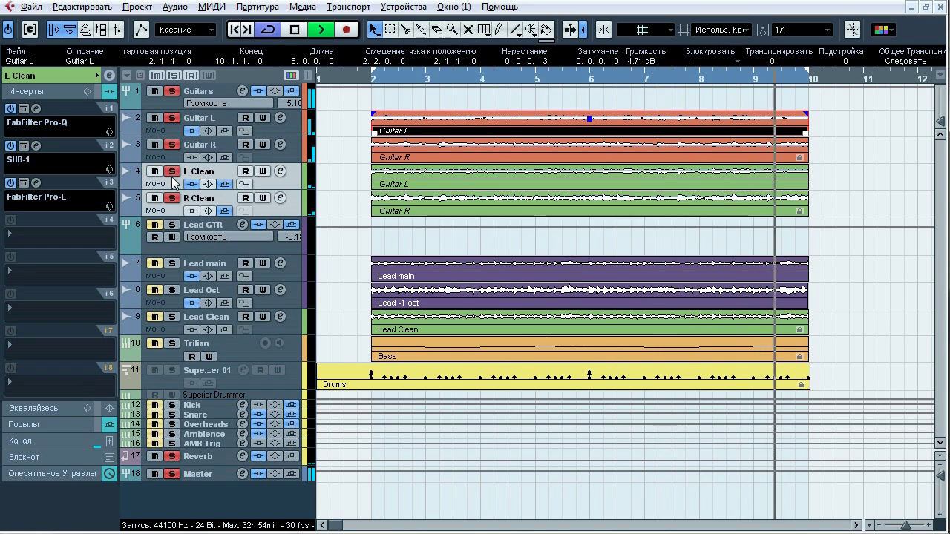
# Step: Recheck the guitar blend with L Clean and R Clean out of and back in the solo, and stop playback
pyautogui.keyDown('ctrl'); pyautogui.click(172, 198); pyautogui.keyUp('ctrl')
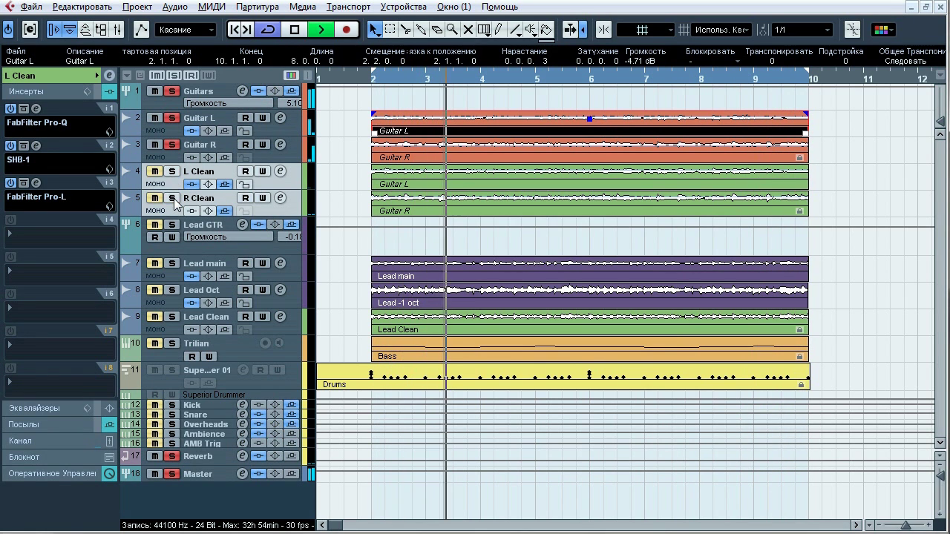
pyautogui.click(172, 171)
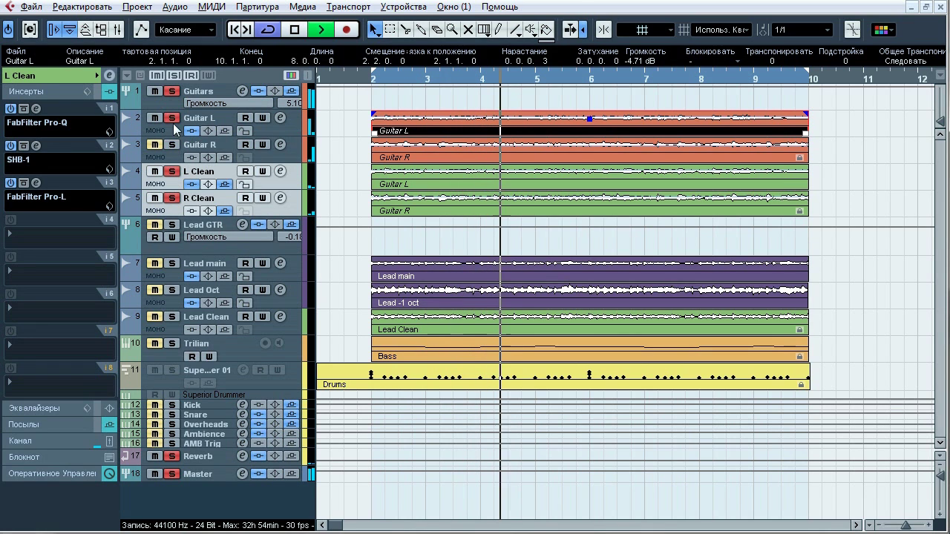
pyautogui.press('space')
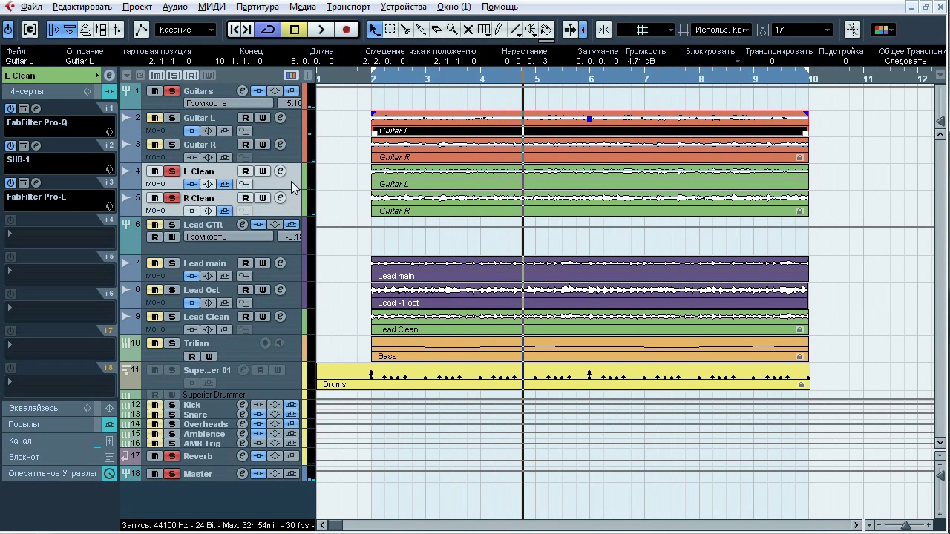
# Step: Leave only L Clean soloed, and view the volume and pan settings of R Clean and L Clean
pyautogui.click(226, 196)
pyautogui.click(211, 179)
pyautogui.click(173, 198)
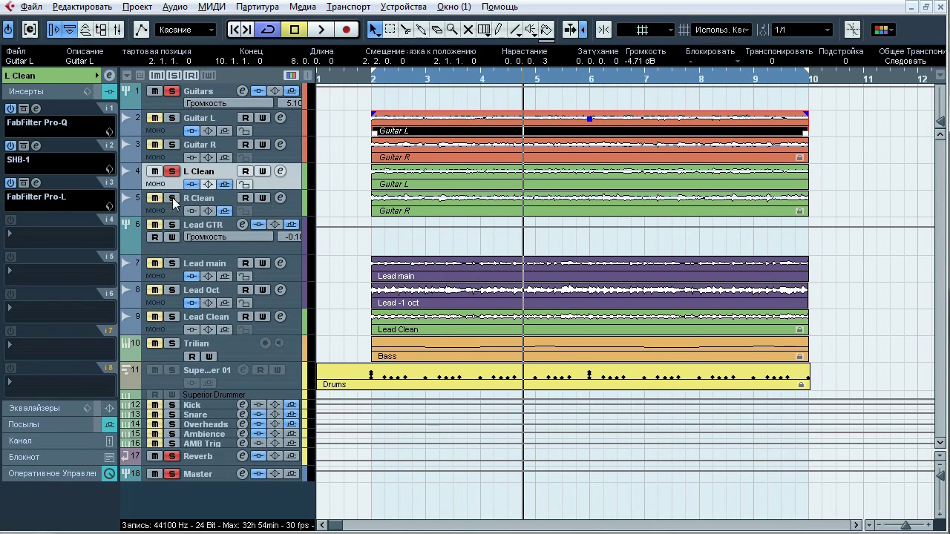
pyautogui.click(77, 79)
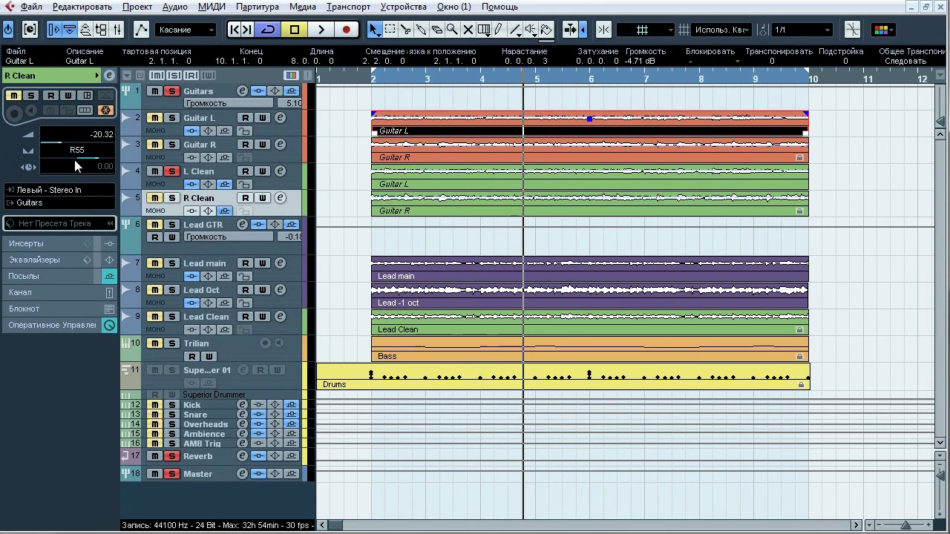
pyautogui.click(205, 173)
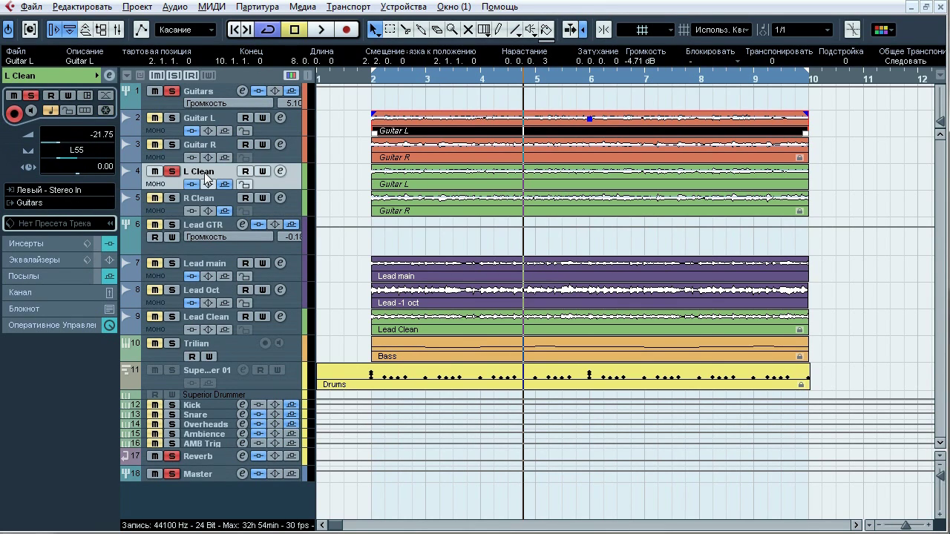
# Step: Open the FabFilter Pro-Q insert on L Clean and compare the sound with the inserts bypassed and active
pyautogui.click(55, 242)
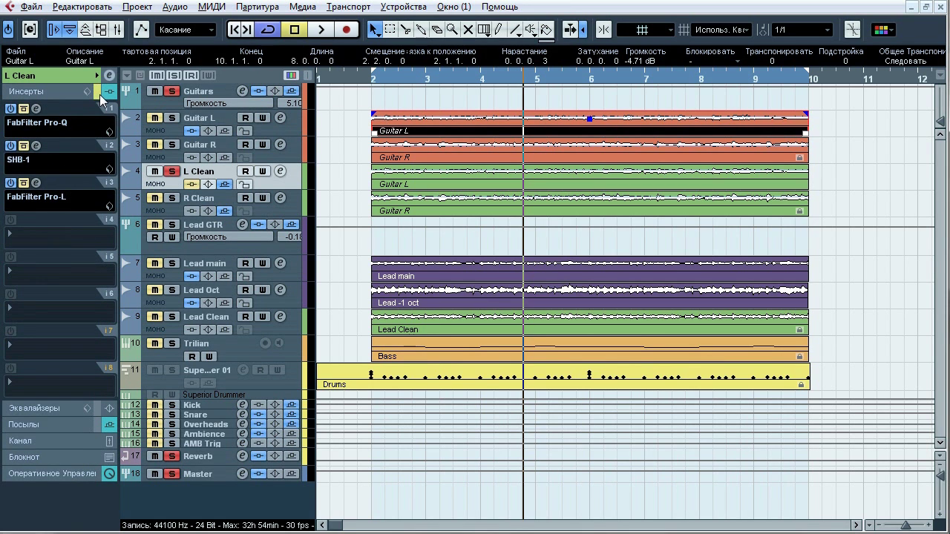
pyautogui.click(37, 109)
pyautogui.moveTo(447, 51); pyautogui.dragTo(346, 83)
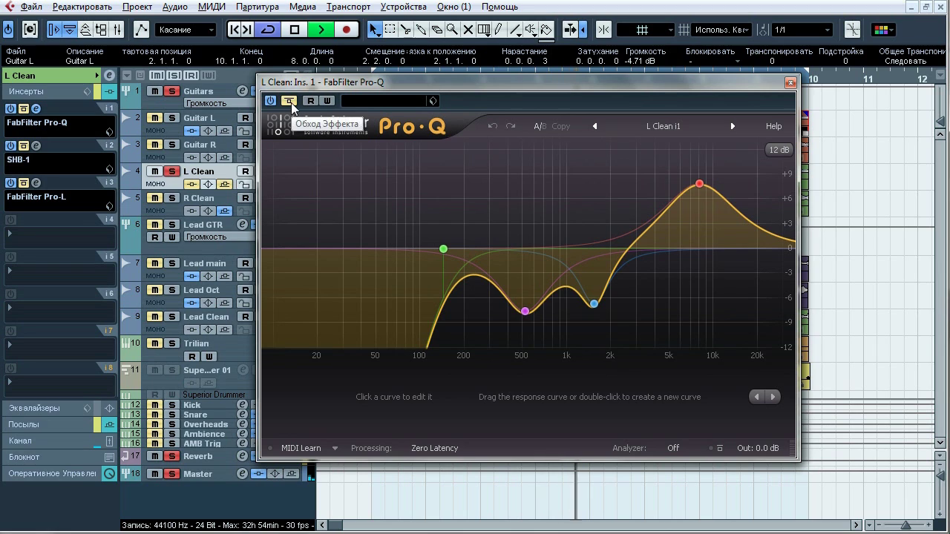
pyautogui.click(291, 103)
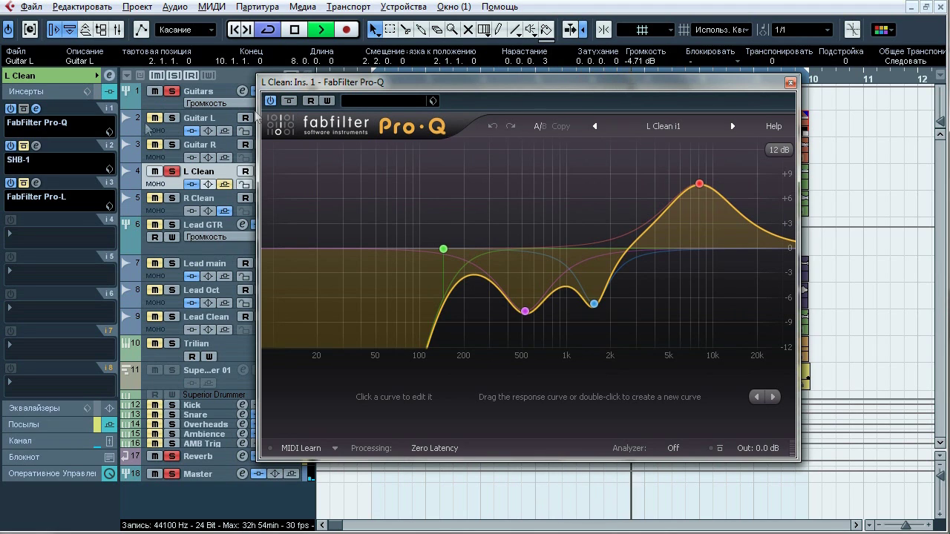
pyautogui.click(25, 148)
pyautogui.click(25, 148)
pyautogui.click(291, 104)
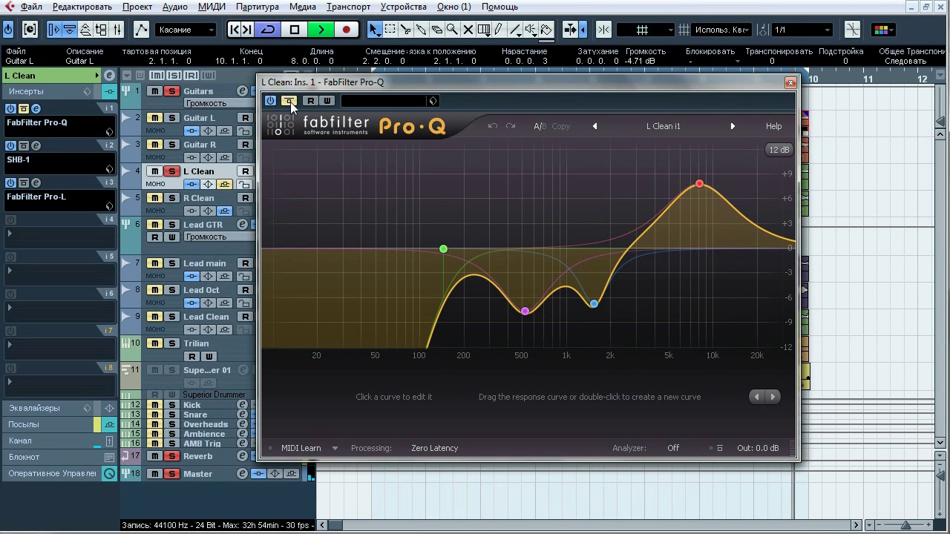
pyautogui.click(291, 105)
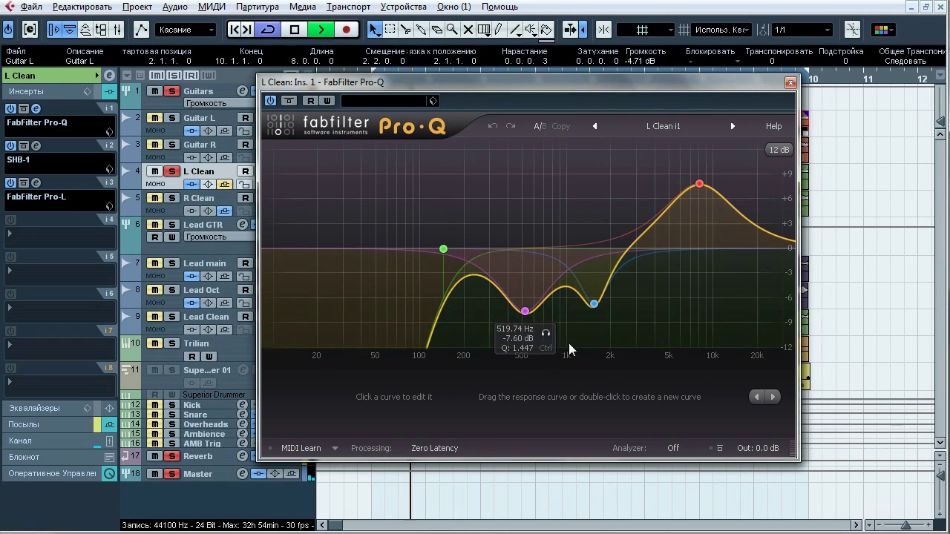
# Step: Audition the Pro-Q bands at 519.74 Hz, 1536.3 Hz, 8038.8 Hz and 144.22 Hz one by one, and close the plugin
pyautogui.click(546, 334)
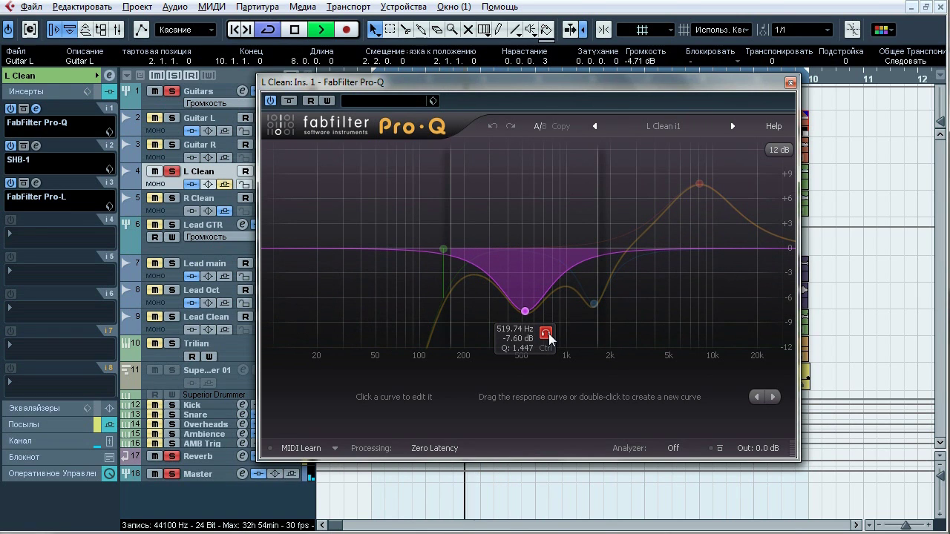
pyautogui.click(613, 328)
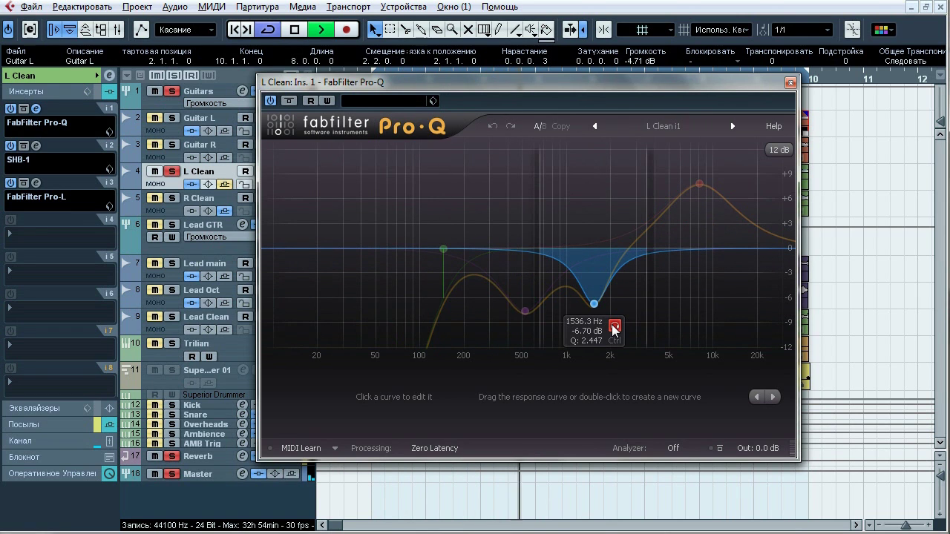
pyautogui.click(614, 329)
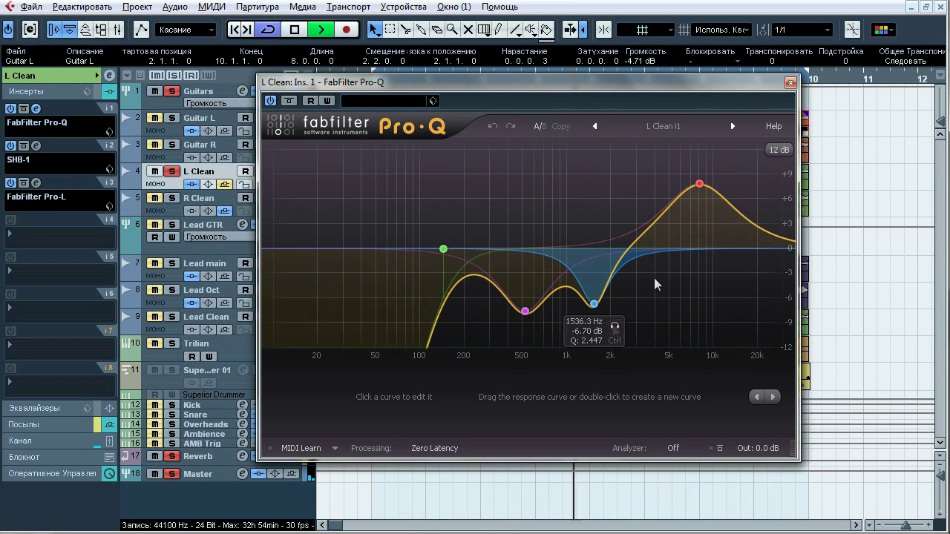
pyautogui.click(719, 152)
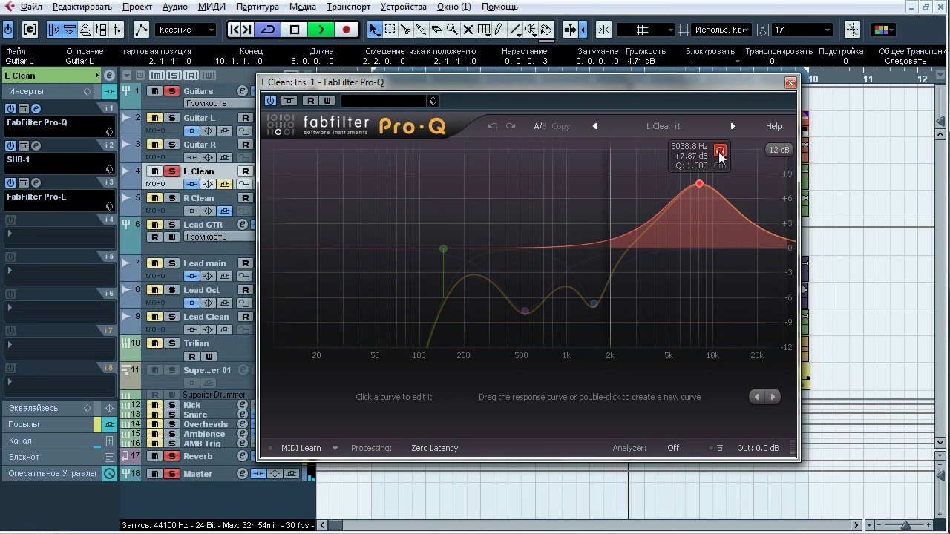
pyautogui.click(720, 153)
pyautogui.click(463, 226)
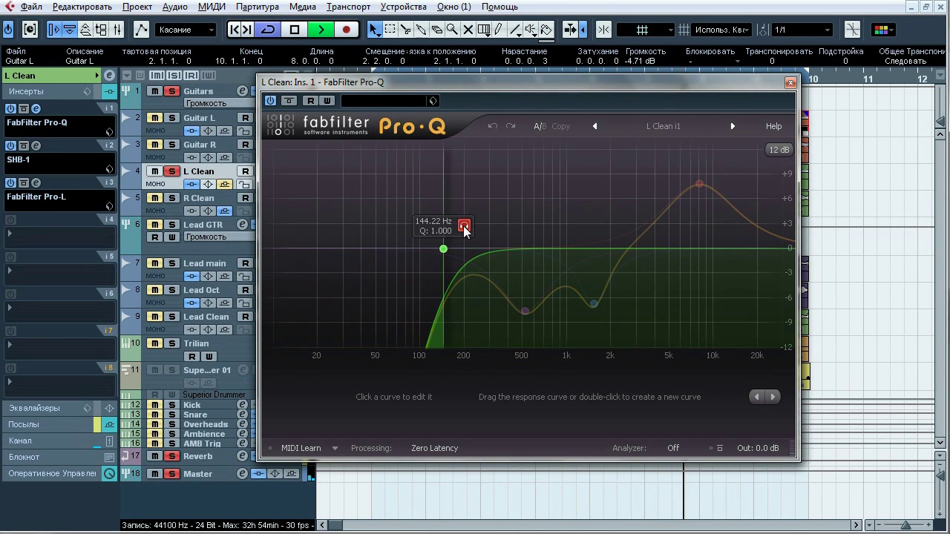
pyautogui.click(464, 227)
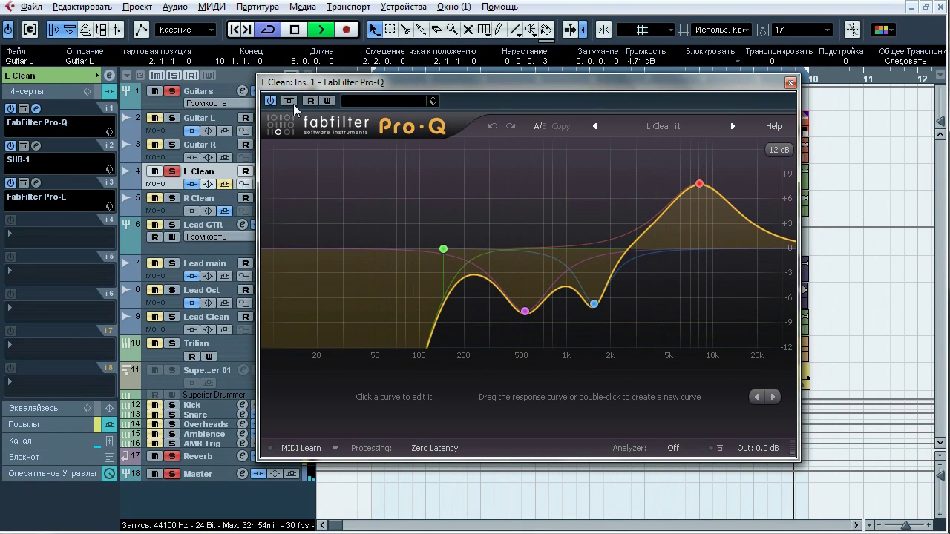
pyautogui.press('space')
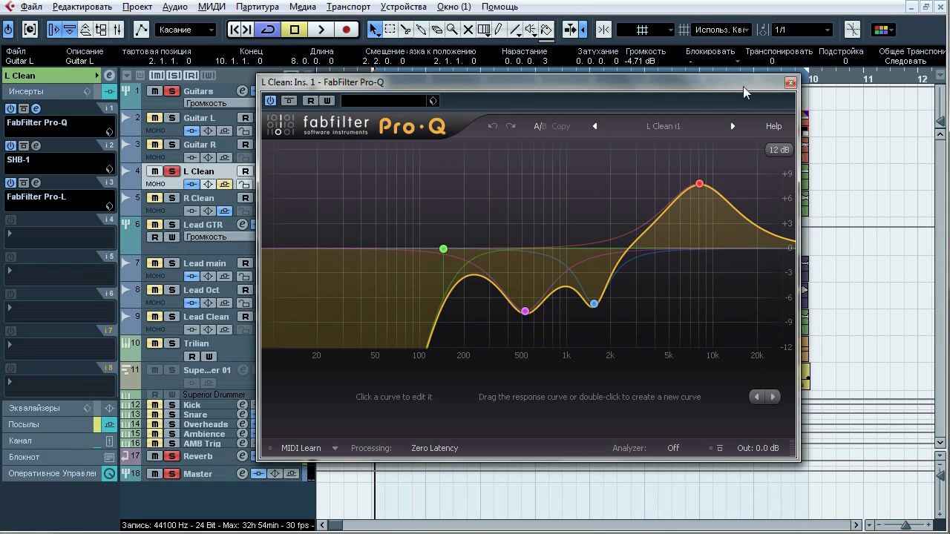
pyautogui.click(790, 82)
# Step: Open the SHB-1 insert on L Clean, compare the sound with it bypassed and active, and close it
pyautogui.click(36, 145)
pyautogui.moveTo(203, 261); pyautogui.dragTo(315, 191)
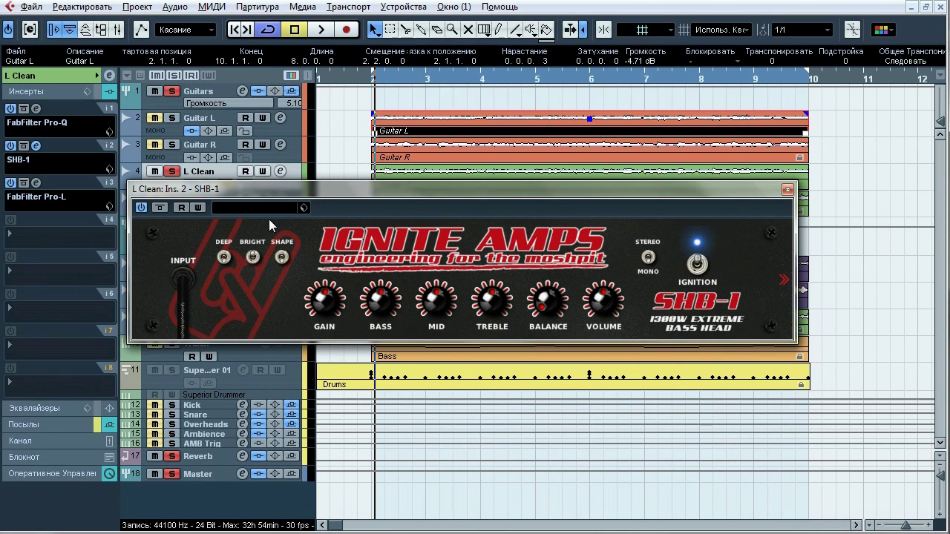
pyautogui.press('space')
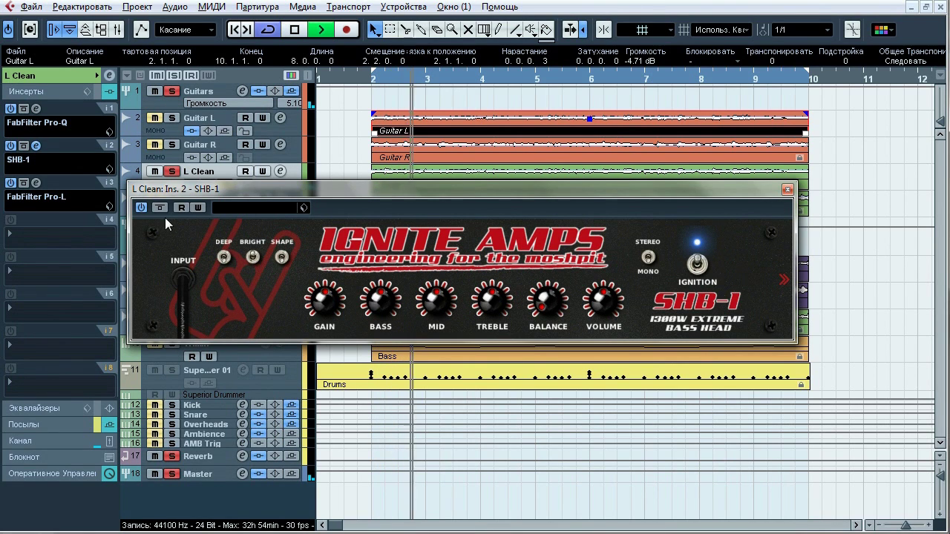
pyautogui.click(159, 208)
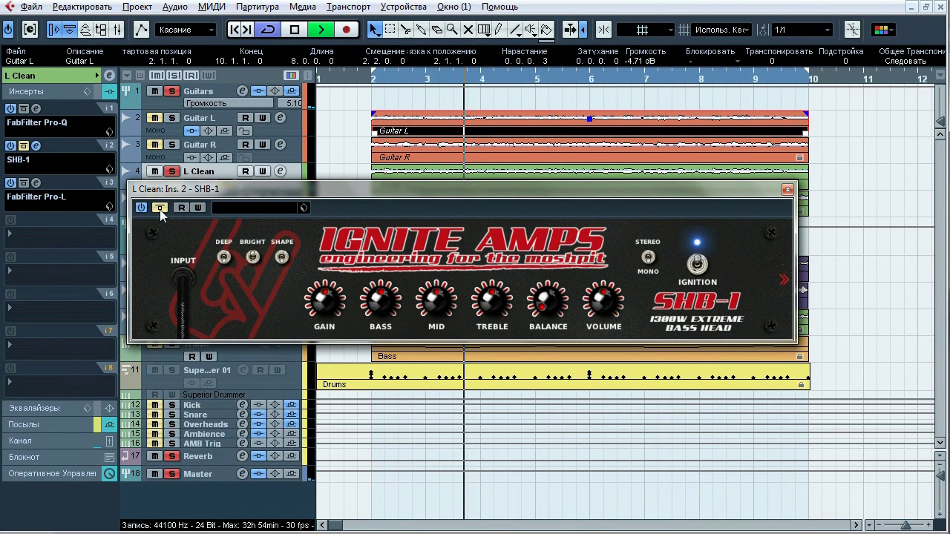
pyautogui.click(160, 208)
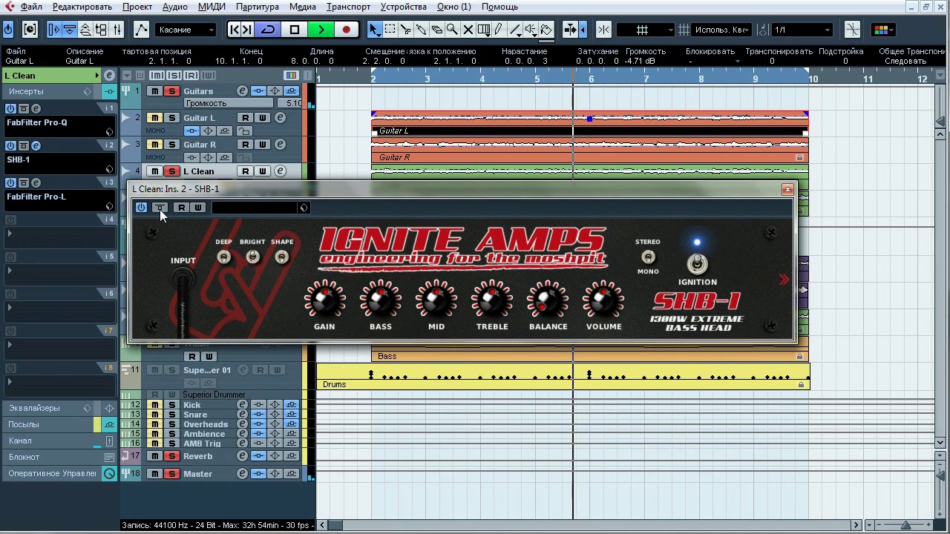
pyautogui.click(160, 208)
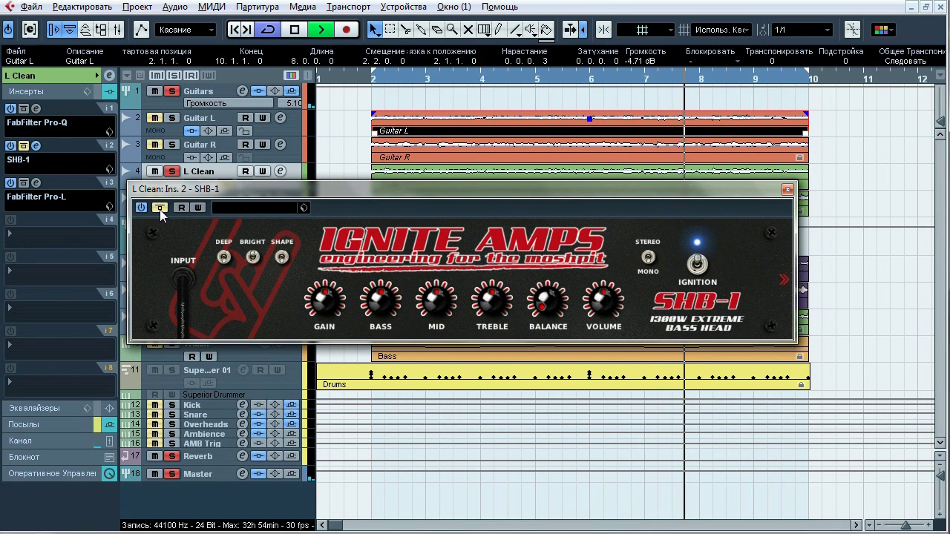
pyautogui.click(159, 208)
pyautogui.moveTo(204, 191); pyautogui.dragTo(338, 183)
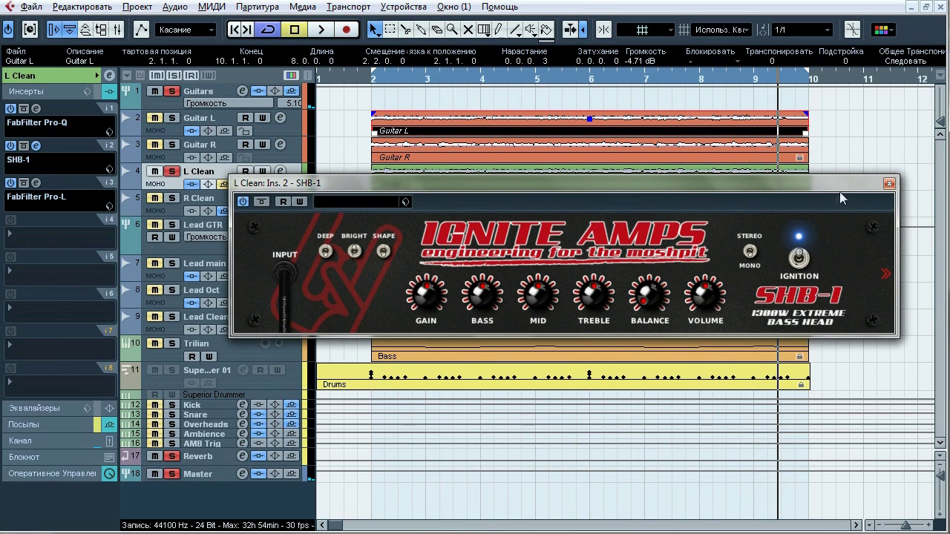
pyautogui.click(889, 183)
# Step: Open the FabFilter Pro-L insert on L Clean, show its advanced settings and start playback
pyautogui.click(35, 183)
pyautogui.moveTo(450, 66); pyautogui.dragTo(400, 69)
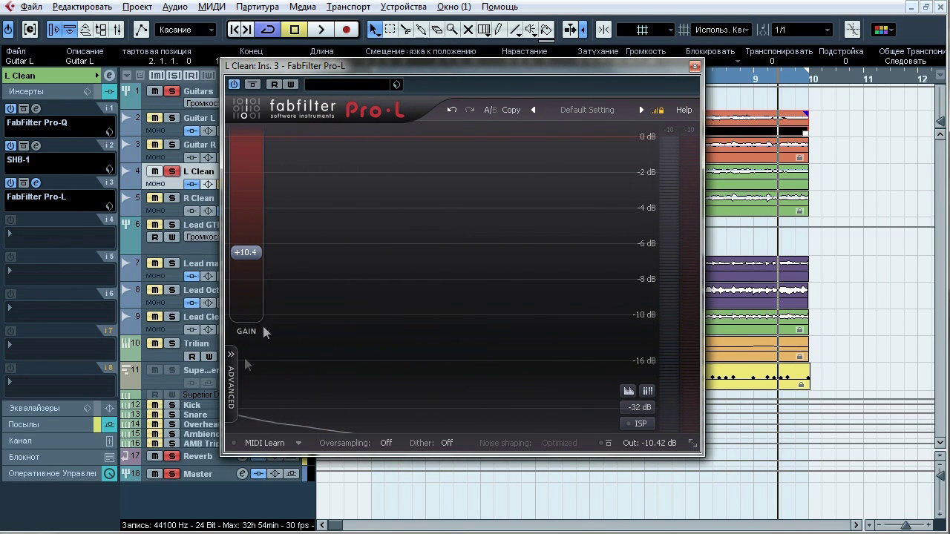
pyautogui.click(231, 385)
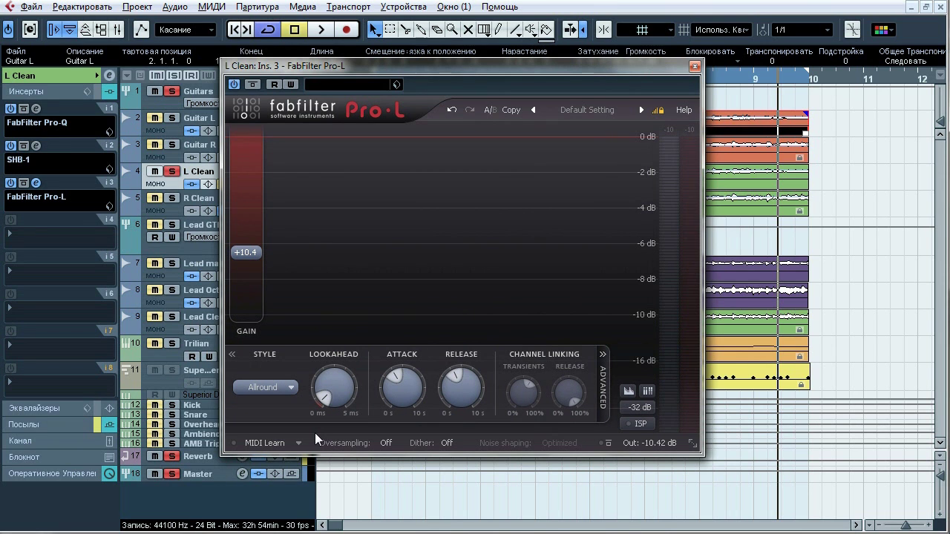
pyautogui.press('space')
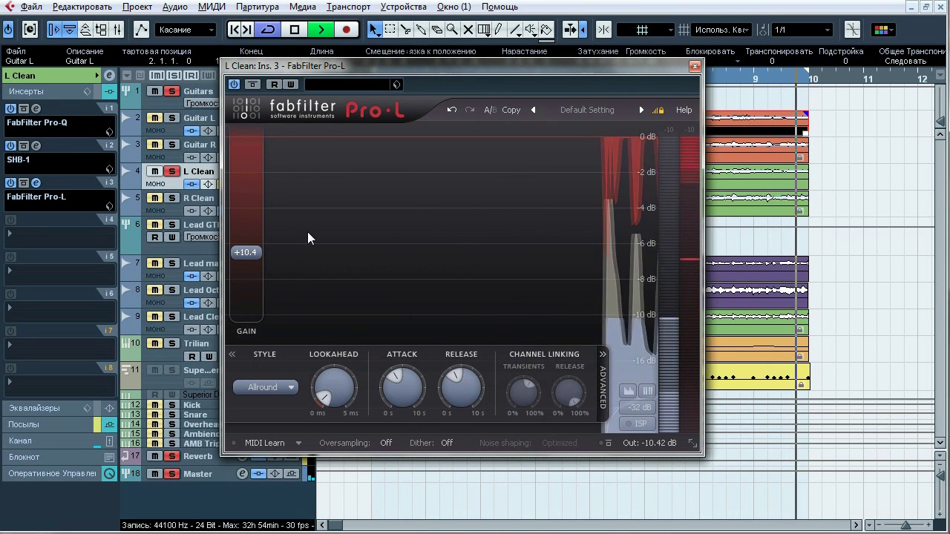
# Step: Compare L Clean's sound and channel level with Pro-L bypassed and active, and close the plugin
pyautogui.click(253, 85)
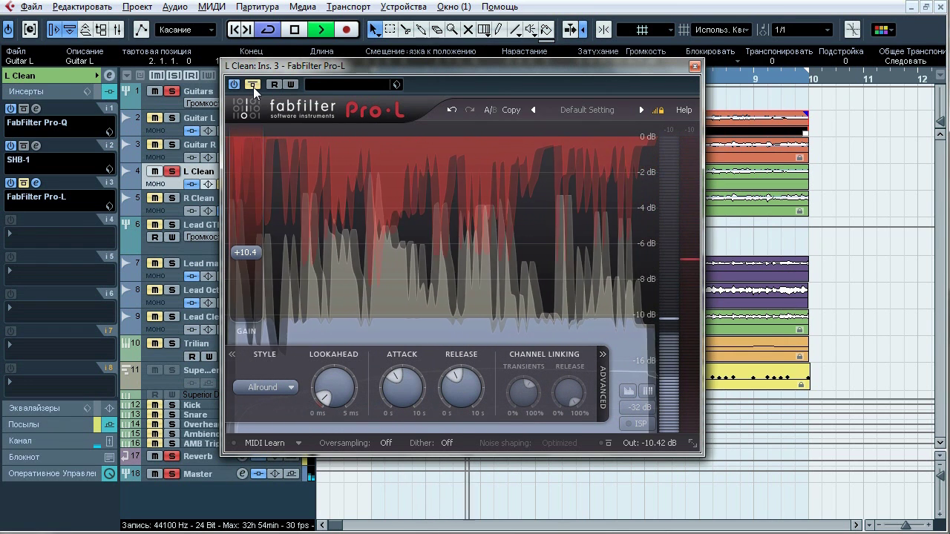
pyautogui.click(44, 439)
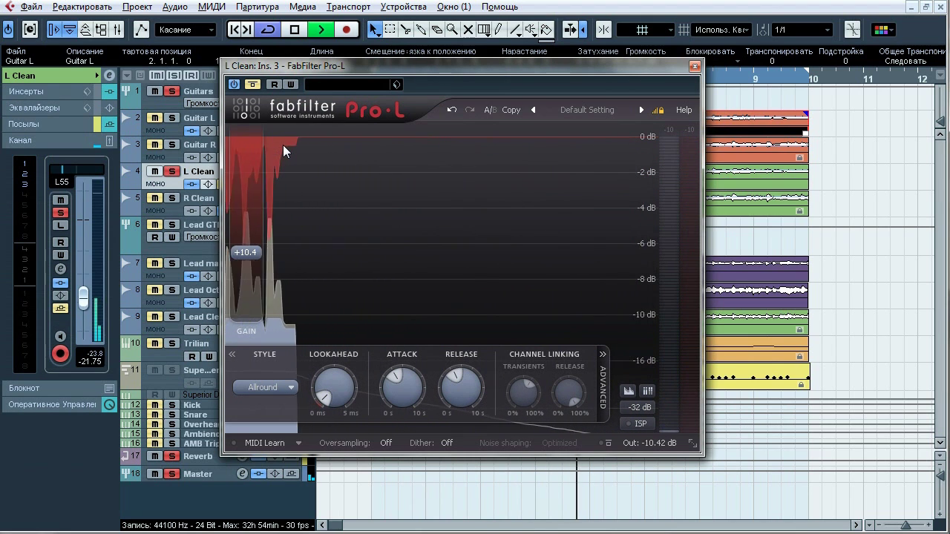
pyautogui.click(253, 86)
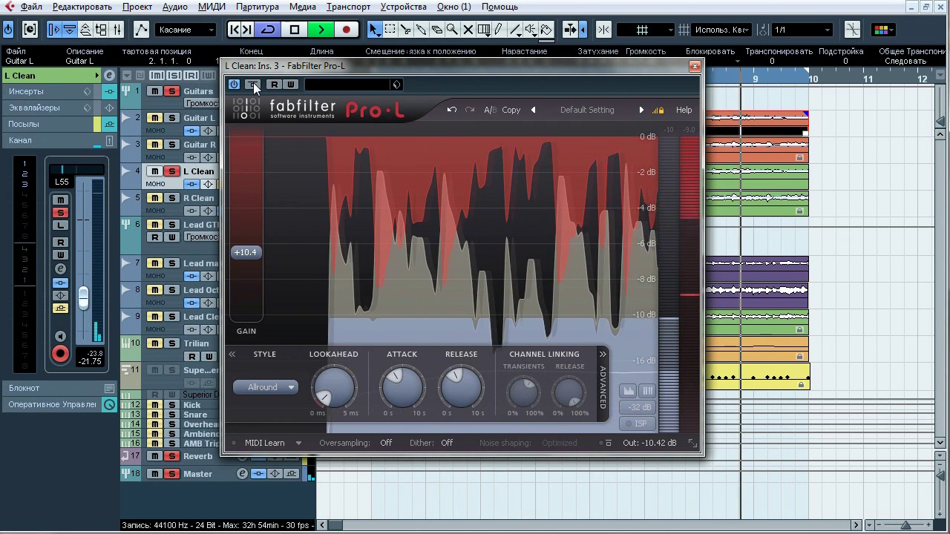
pyautogui.click(253, 85)
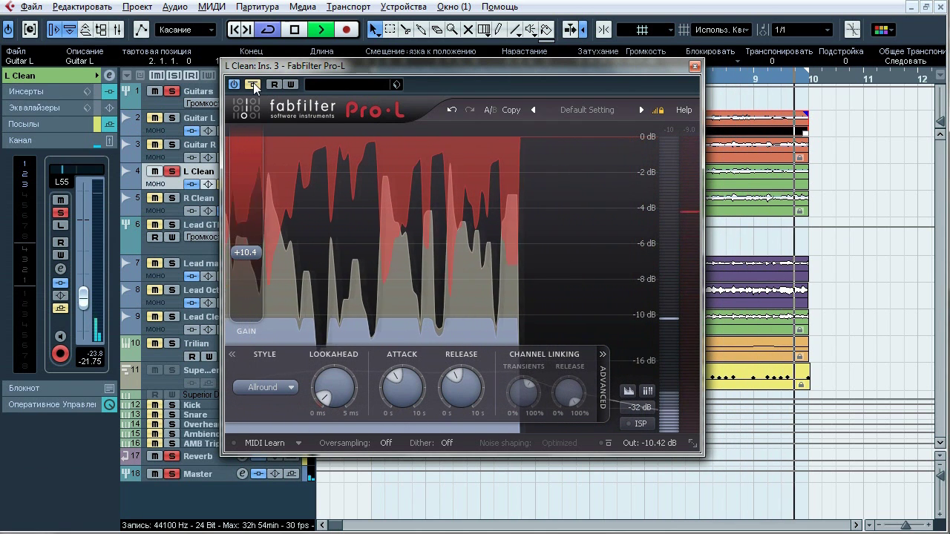
pyautogui.click(253, 85)
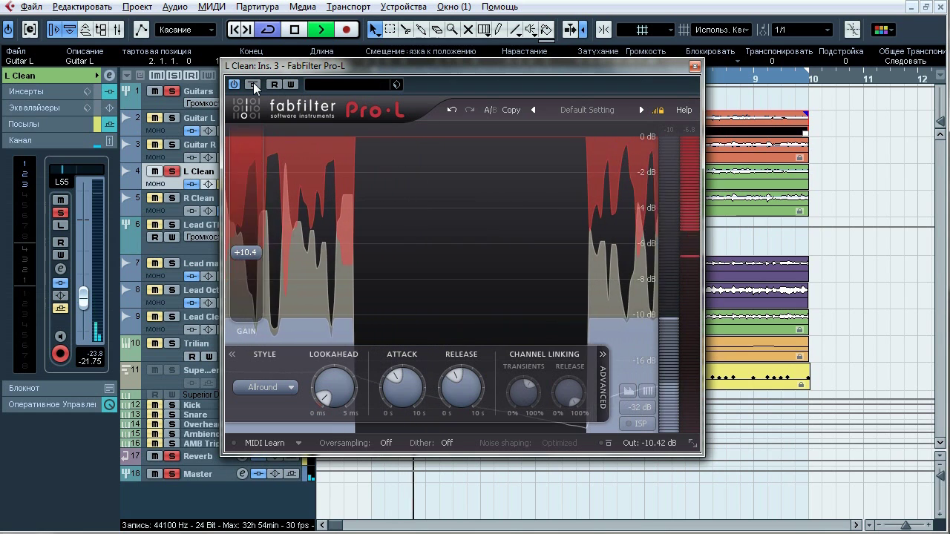
pyautogui.click(253, 85)
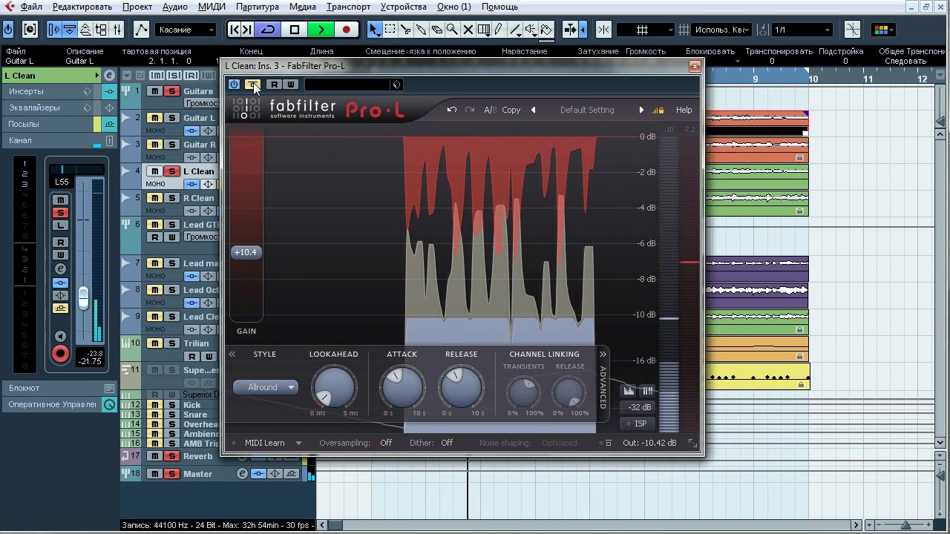
pyautogui.click(253, 85)
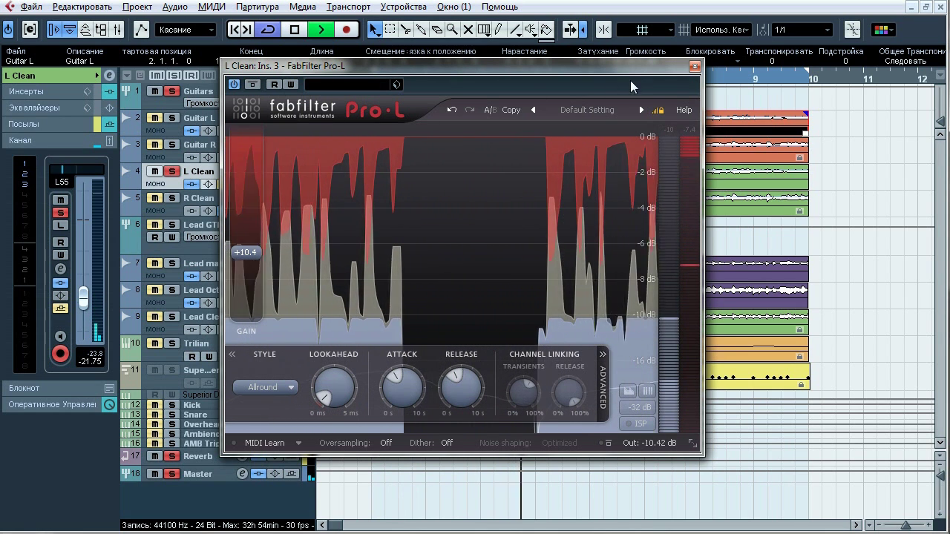
pyautogui.click(695, 67)
pyautogui.press('space')
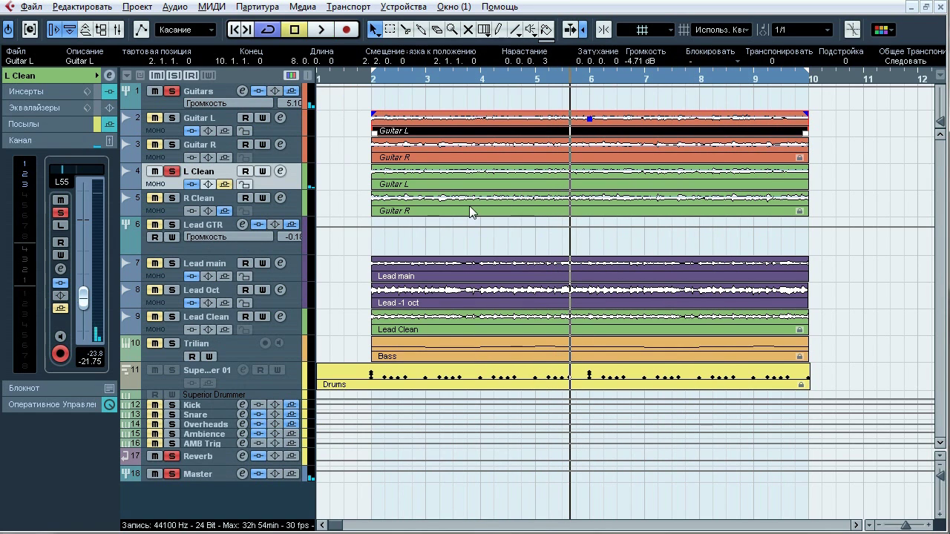
# Step: Collapse the insert list, switch the solo from L Clean to the Lead GTR group, and start playback from bar 2
pyautogui.click(45, 92)
pyautogui.click(175, 171)
pyautogui.click(225, 230)
pyautogui.click(171, 225)
pyautogui.click(374, 79)
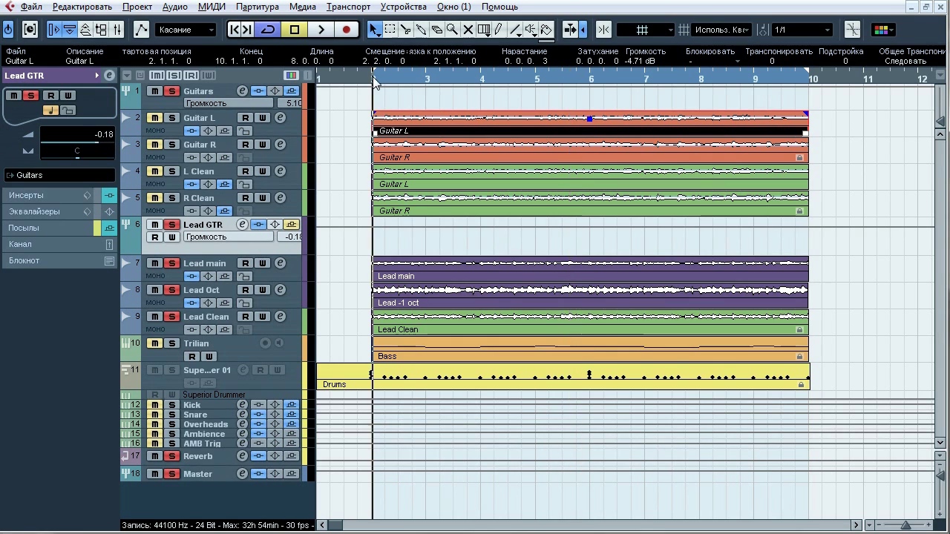
pyautogui.press('space')
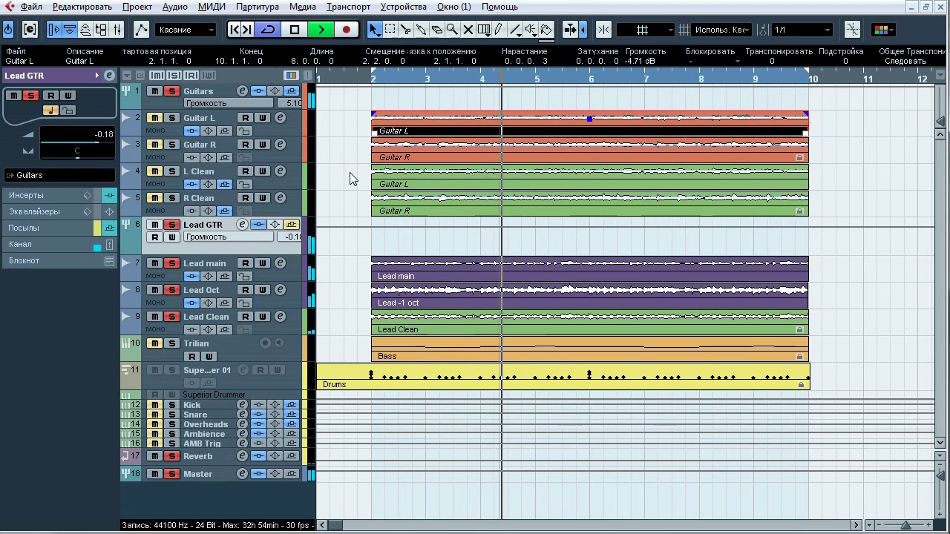
# Step: Audition the Lead main, Lead Oct and Lead Clean tracks in different solo combinations, re-solo all three and stop playback
pyautogui.click(172, 317)
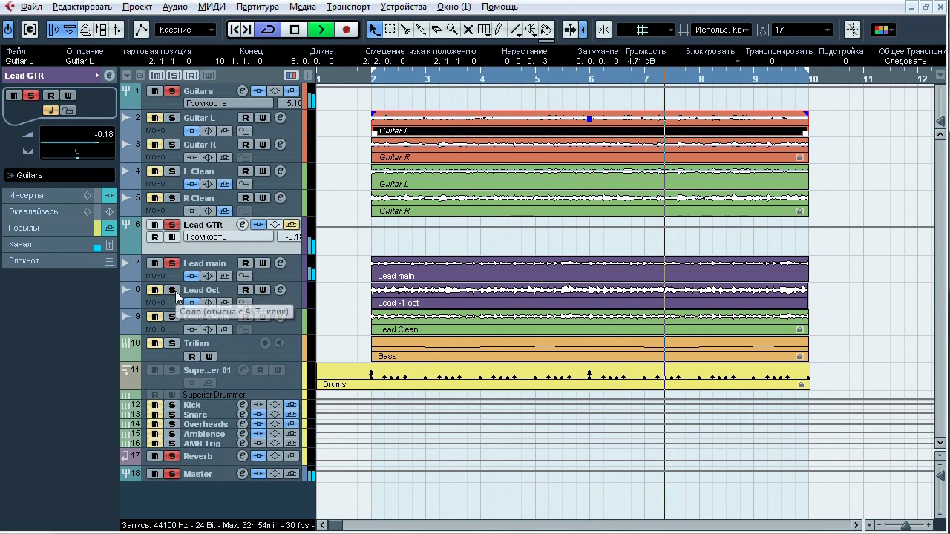
pyautogui.click(172, 264)
pyautogui.click(173, 290)
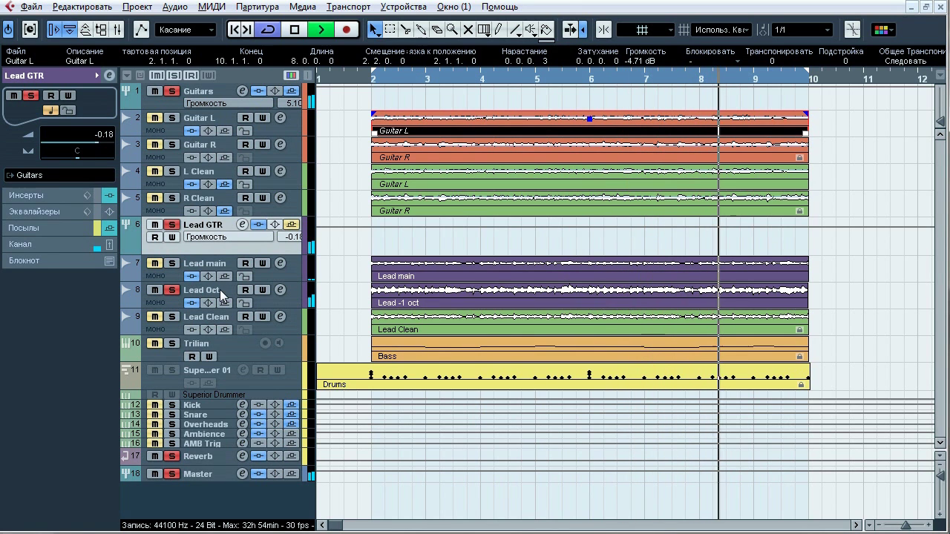
pyautogui.click(177, 315)
pyautogui.click(176, 290)
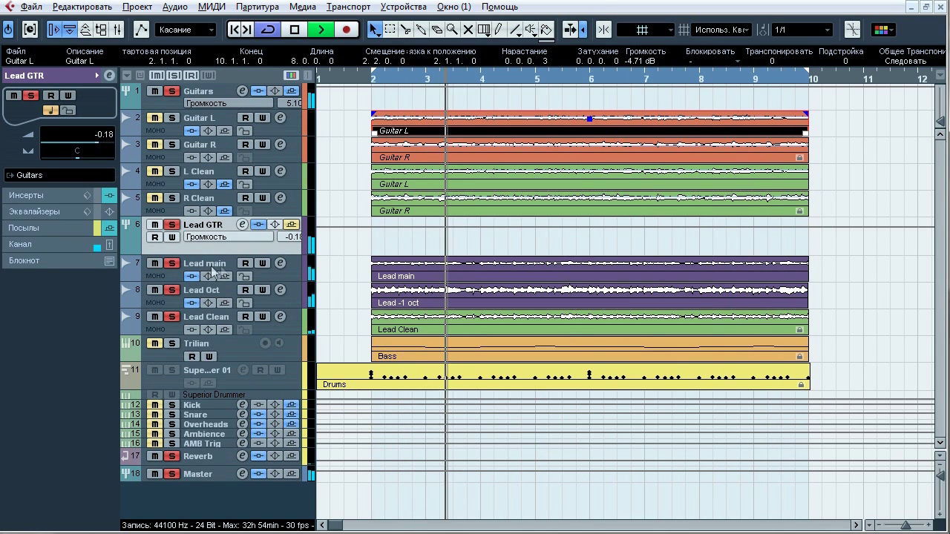
pyautogui.press('space')
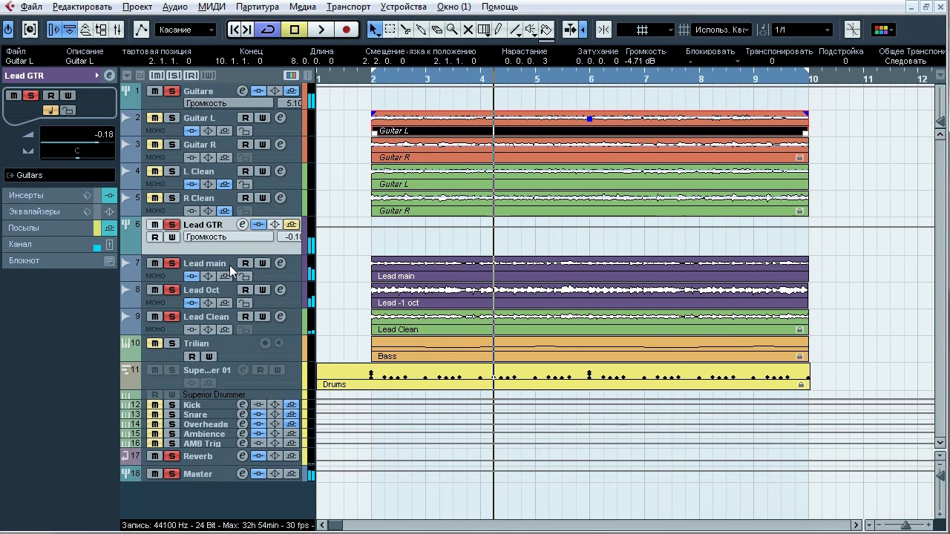
# Step: Show the insert chains of Lead main and Lead Oct, and return to Lead main
pyautogui.click(229, 265)
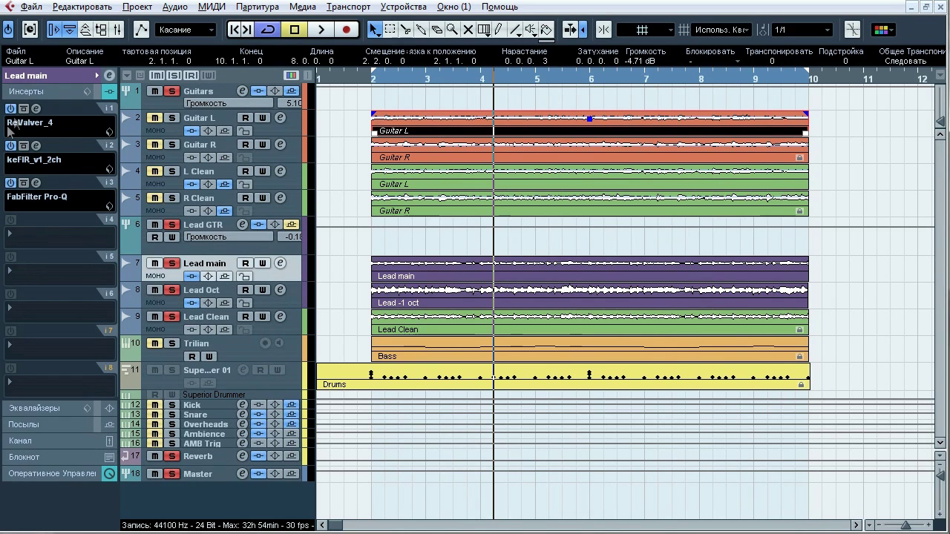
pyautogui.click(211, 296)
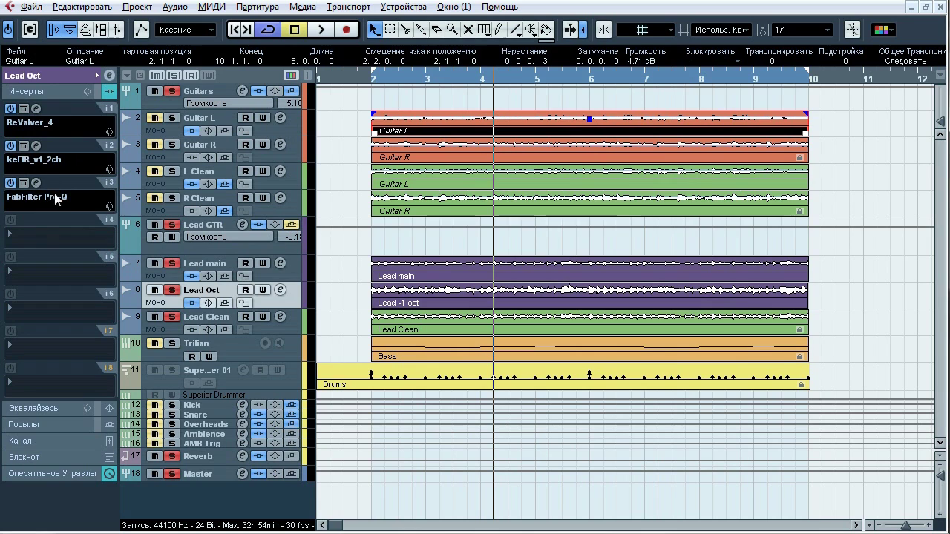
pyautogui.click(220, 274)
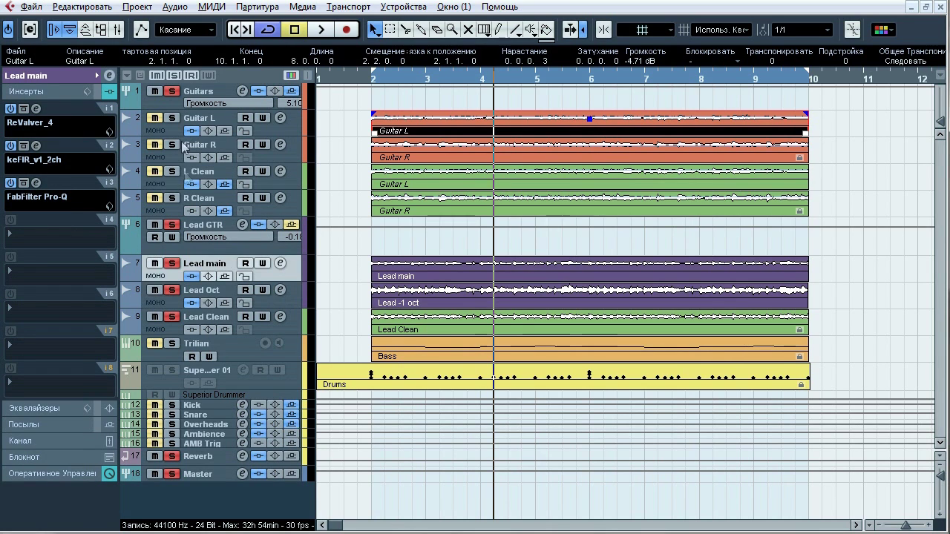
# Step: Solo Lead main, open its FabFilter Pro-Q insert and compare the sound with the plugin bypassed and active during playback
pyautogui.click(173, 78)
pyautogui.click(172, 264)
pyautogui.click(36, 183)
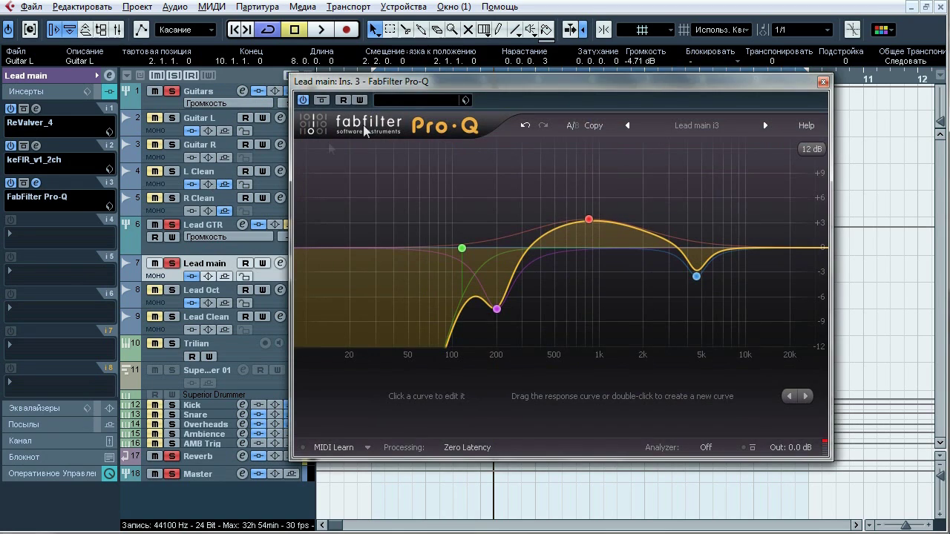
pyautogui.moveTo(420, 86); pyautogui.dragTo(385, 86)
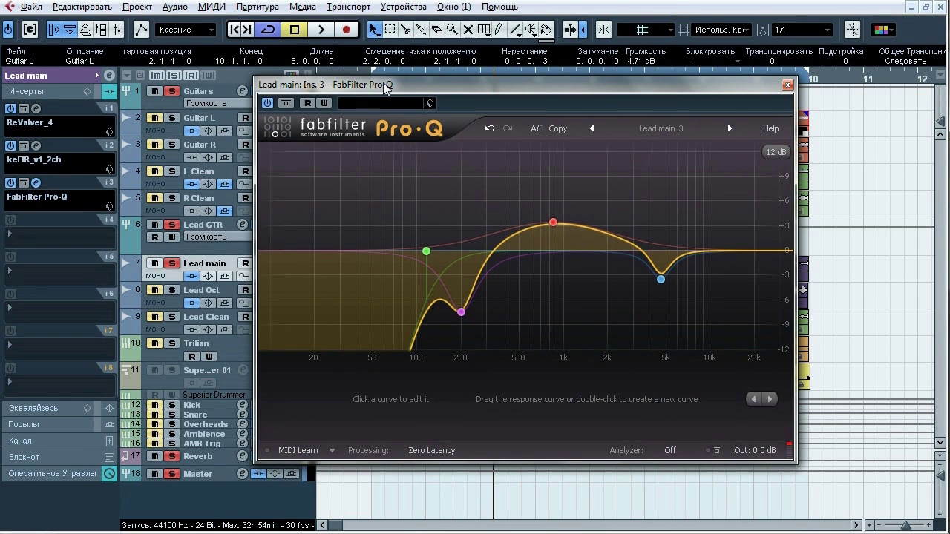
pyautogui.press('space')
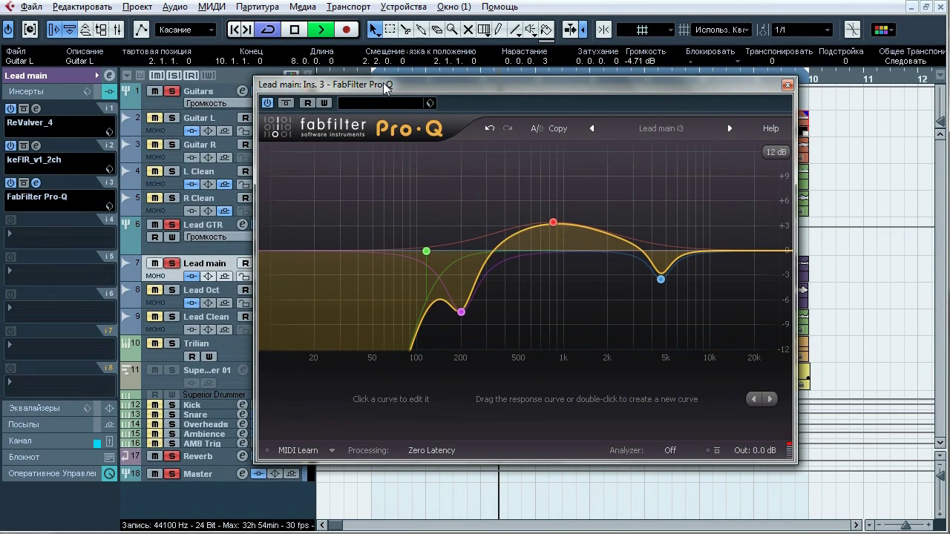
pyautogui.click(287, 104)
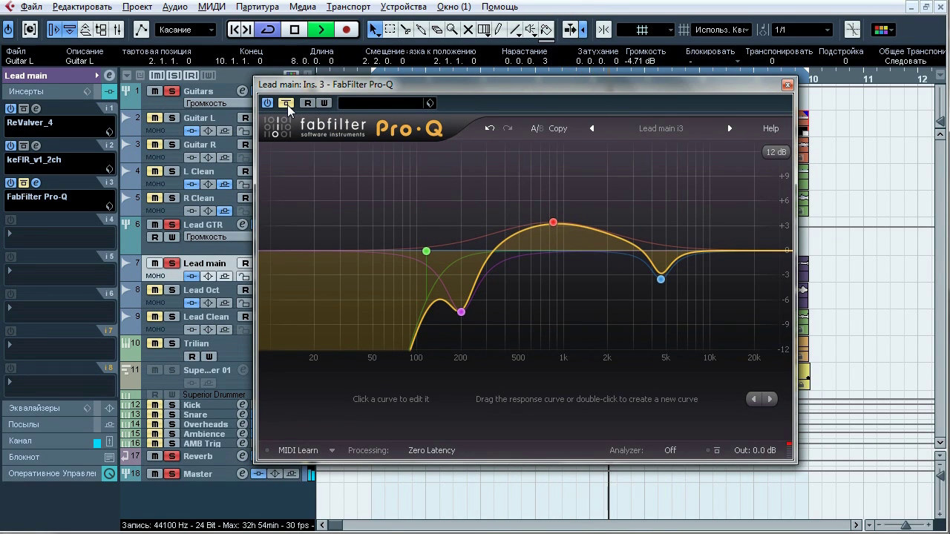
pyautogui.click(288, 104)
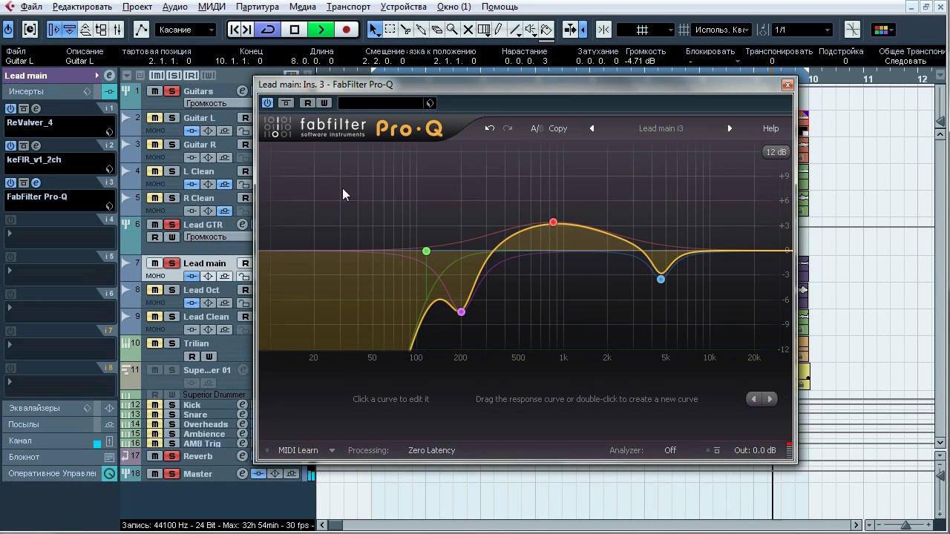
# Step: Audition Lead main's Pro-Q bands at 199.87 Hz, 847.93 Hz, about 4.5 kHz and 115.58 Hz, and close the plugin
pyautogui.moveTo(471, 312)
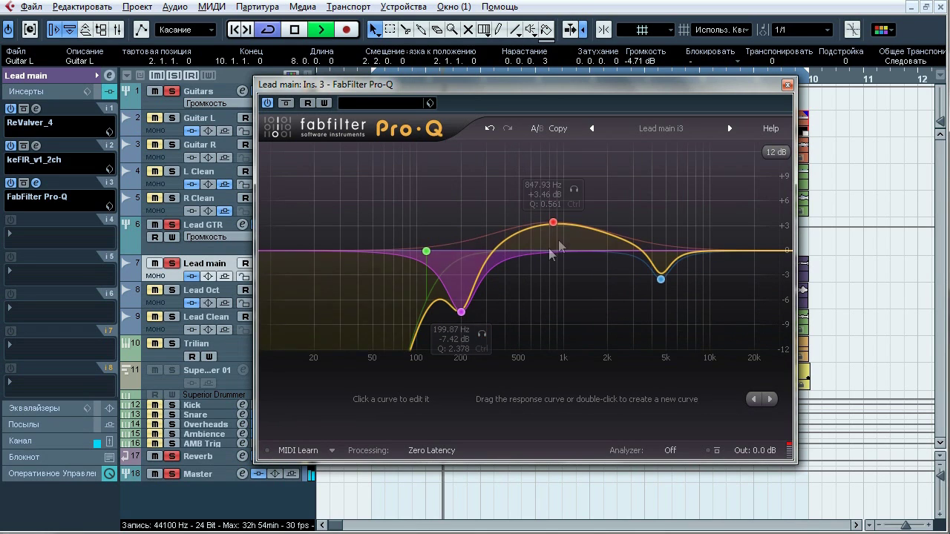
pyautogui.moveTo(553, 222)
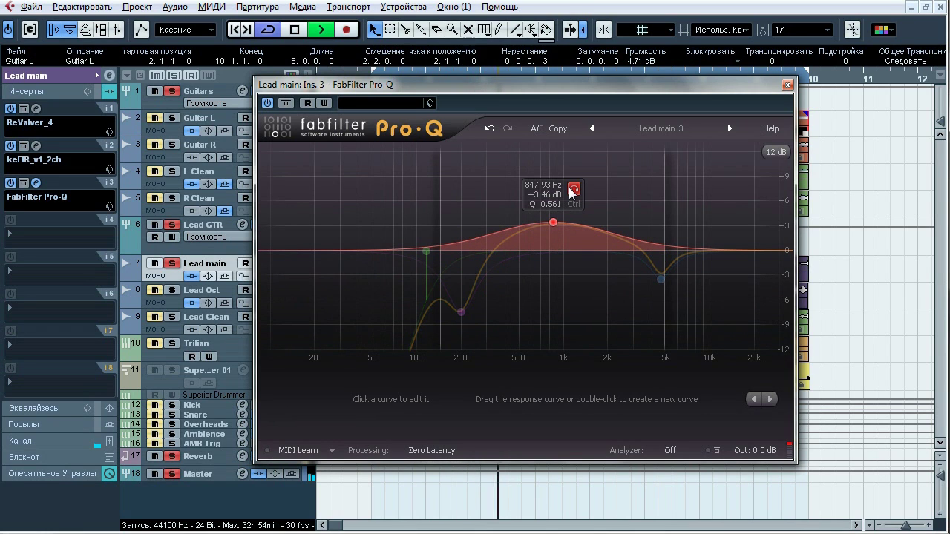
pyautogui.moveTo(660, 279)
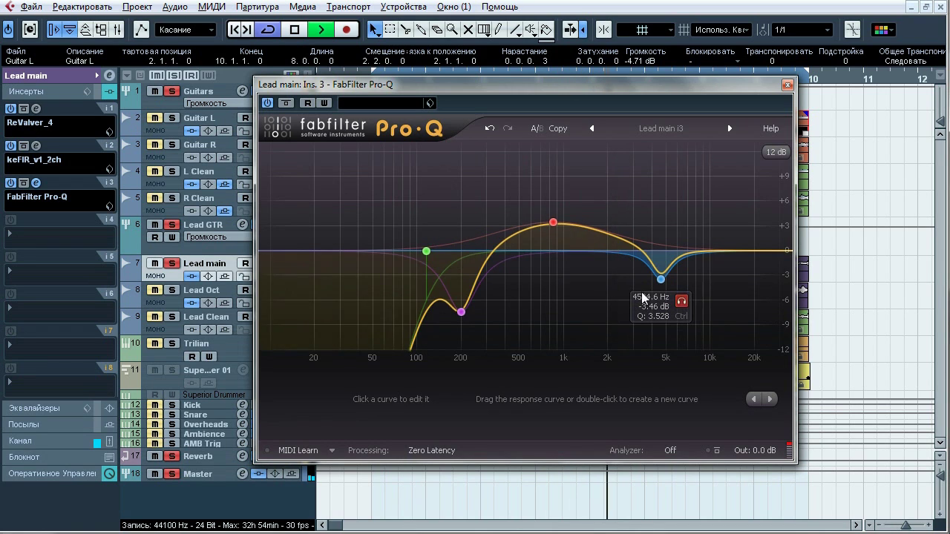
pyautogui.click(448, 229)
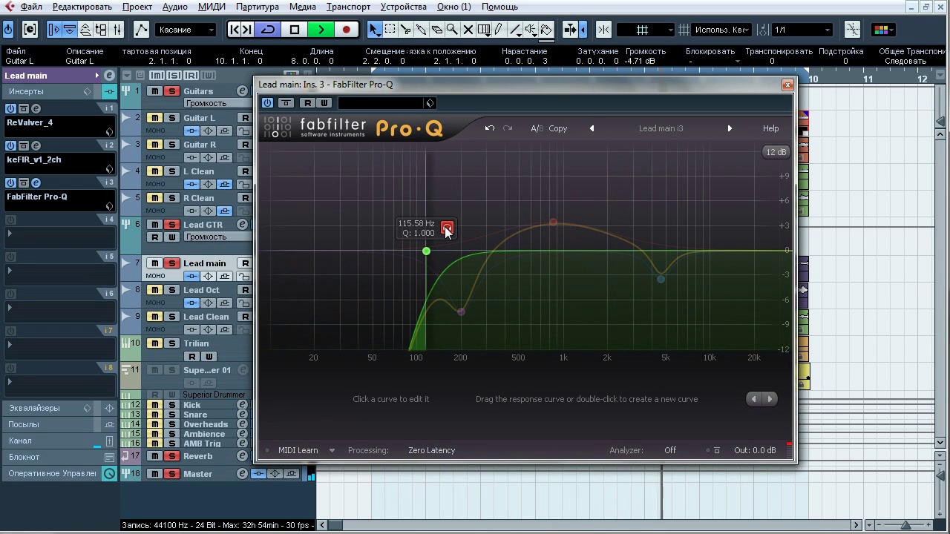
pyautogui.moveTo(558, 177)
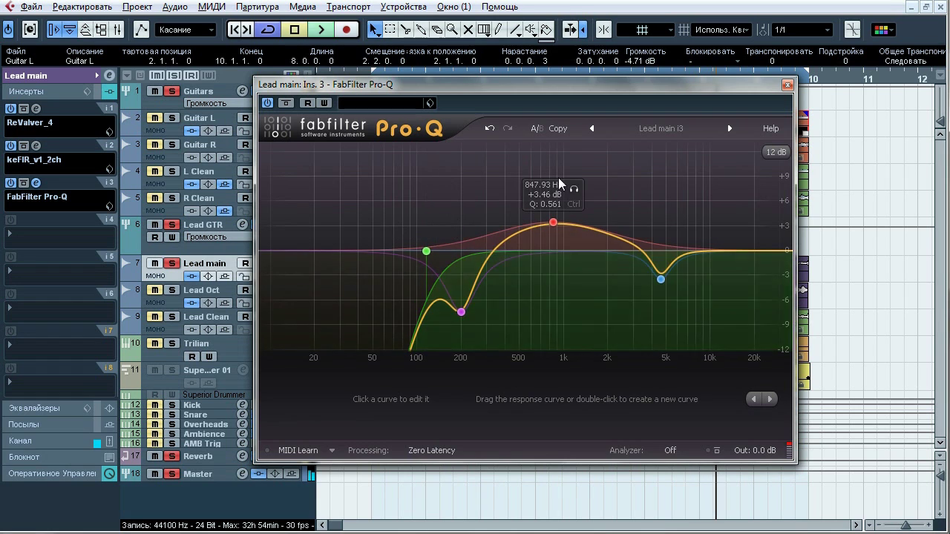
pyautogui.press('space')
pyautogui.click(788, 85)
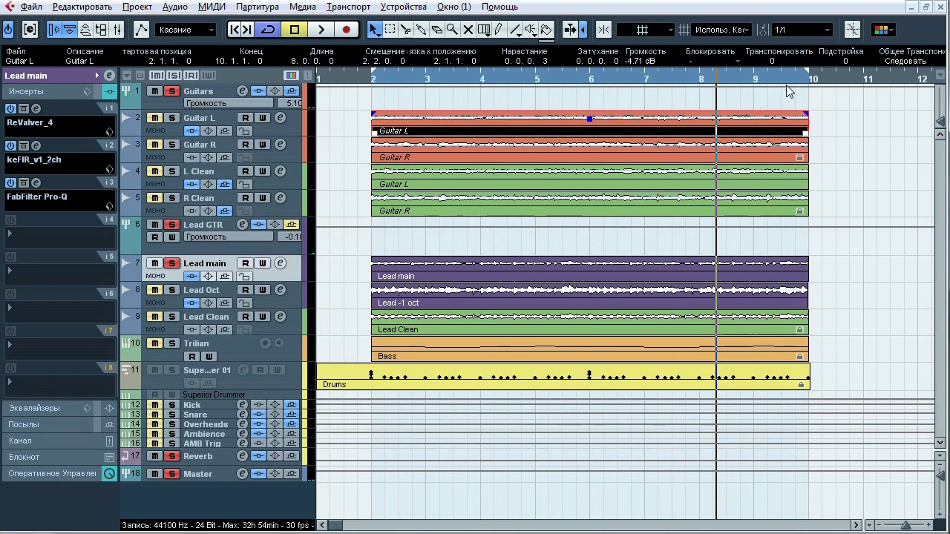
# Step: Open the FabFilter Pro-Q insert on Lead Oct and compare the track's sound with it bypassed and active
pyautogui.click(209, 295)
pyautogui.click(35, 183)
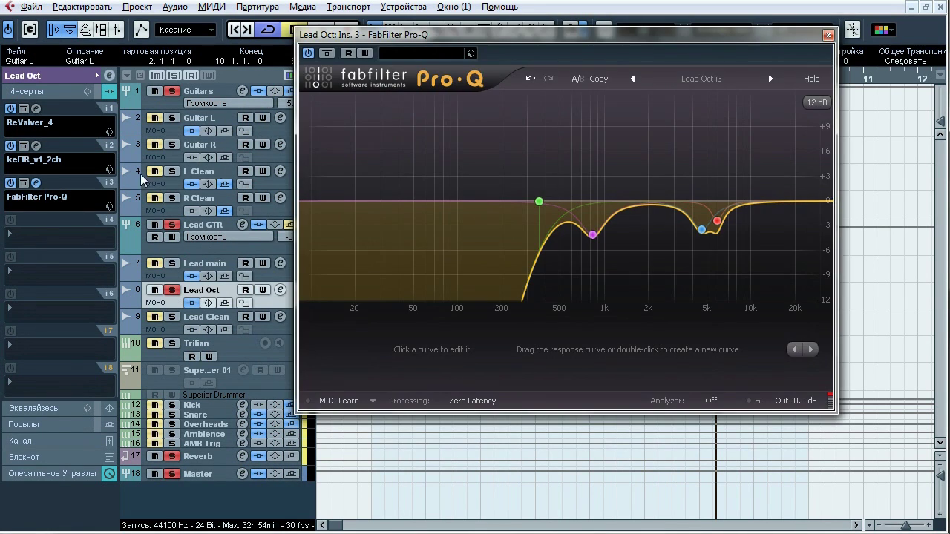
pyautogui.moveTo(484, 39); pyautogui.dragTo(392, 88)
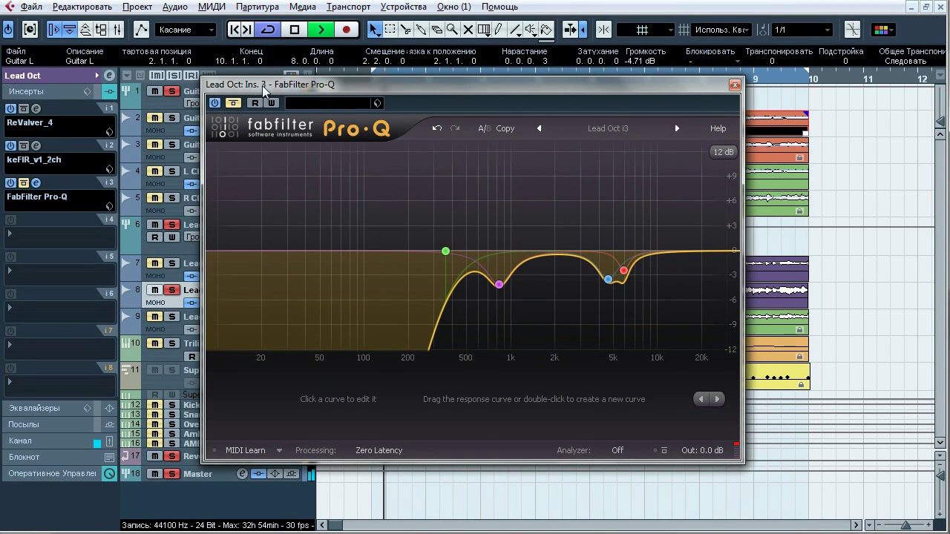
pyautogui.click(235, 104)
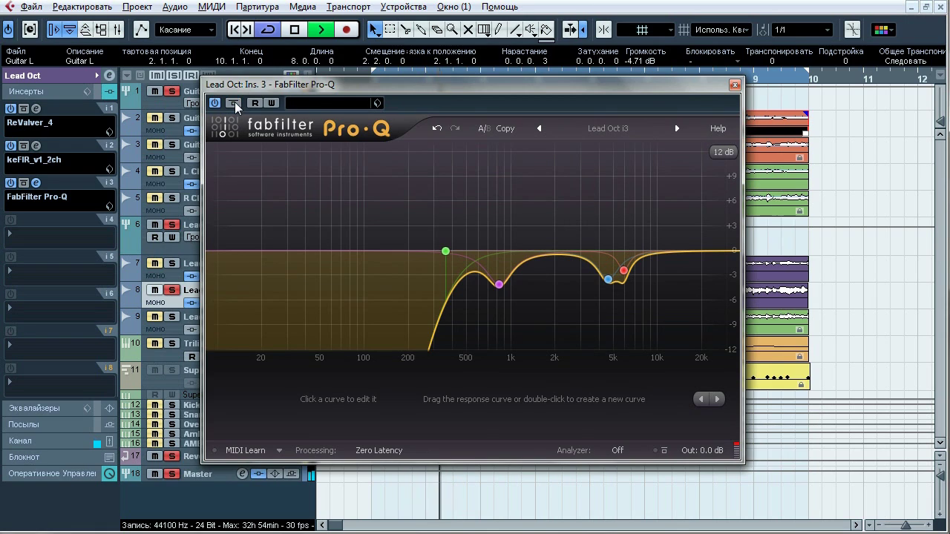
pyautogui.click(235, 103)
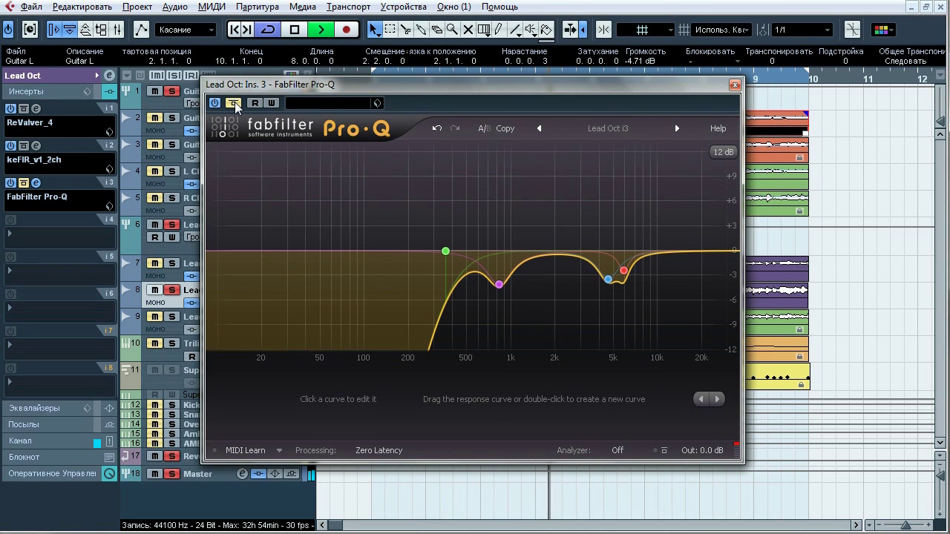
pyautogui.click(234, 104)
# Step: Audition the Lead Oct Pro-Q bands one by one, including those at 357.95 Hz, 828.39 Hz and 5868.6 Hz
pyautogui.moveTo(449, 255)
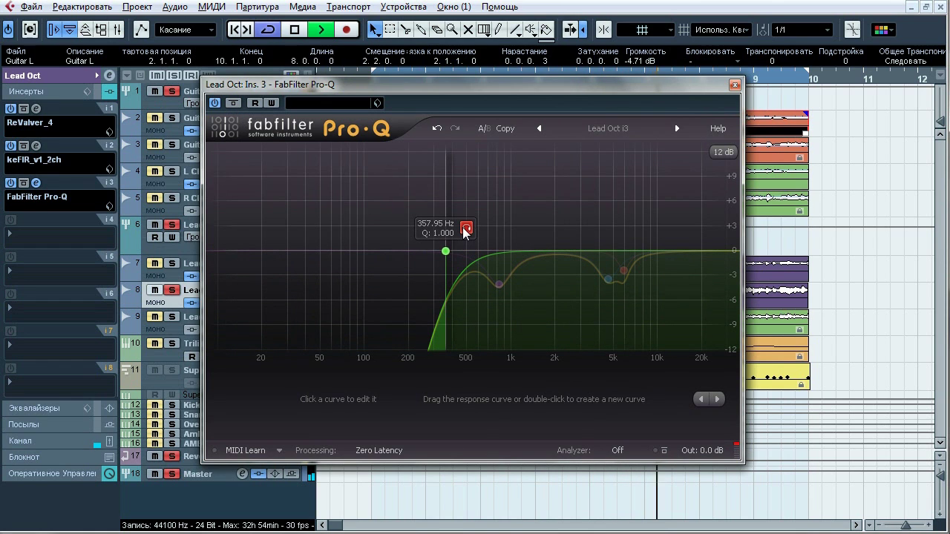
pyautogui.click(466, 229)
pyautogui.click(518, 307)
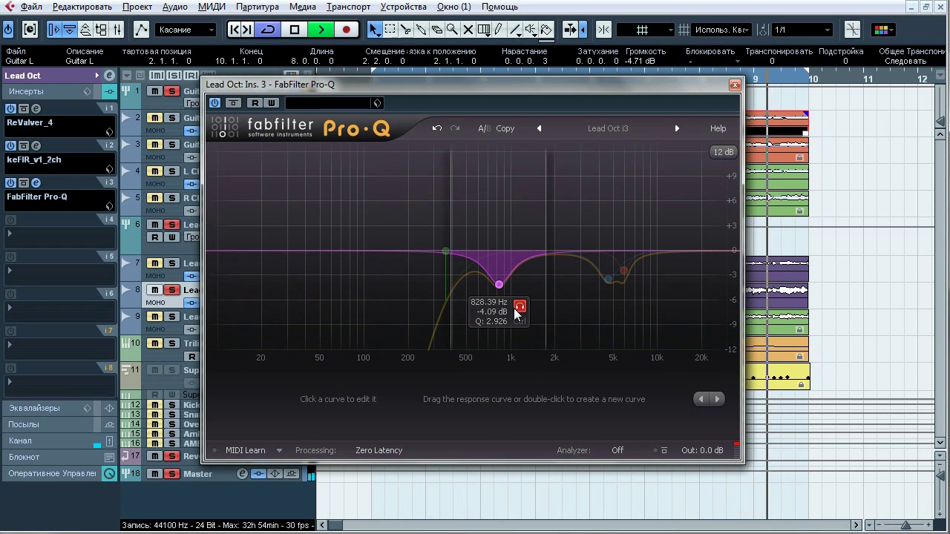
pyautogui.click(628, 304)
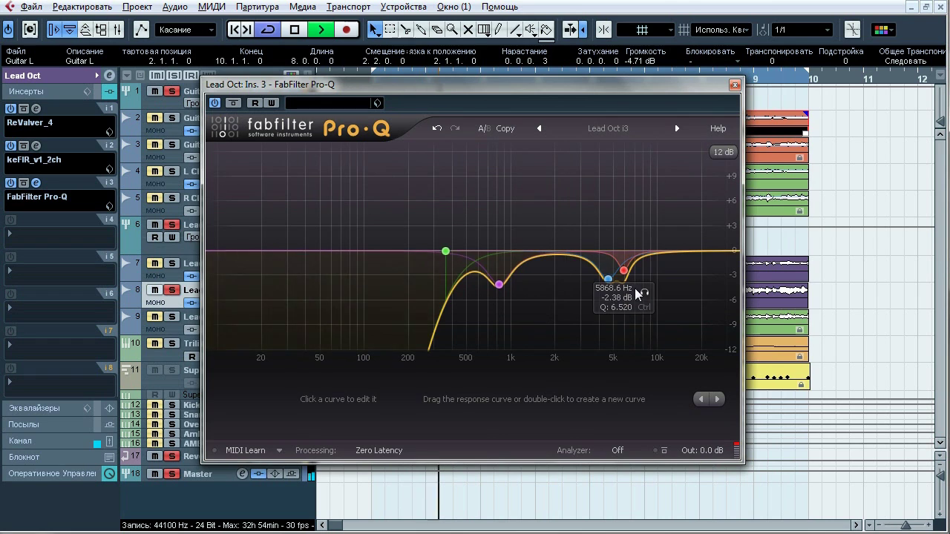
pyautogui.click(645, 293)
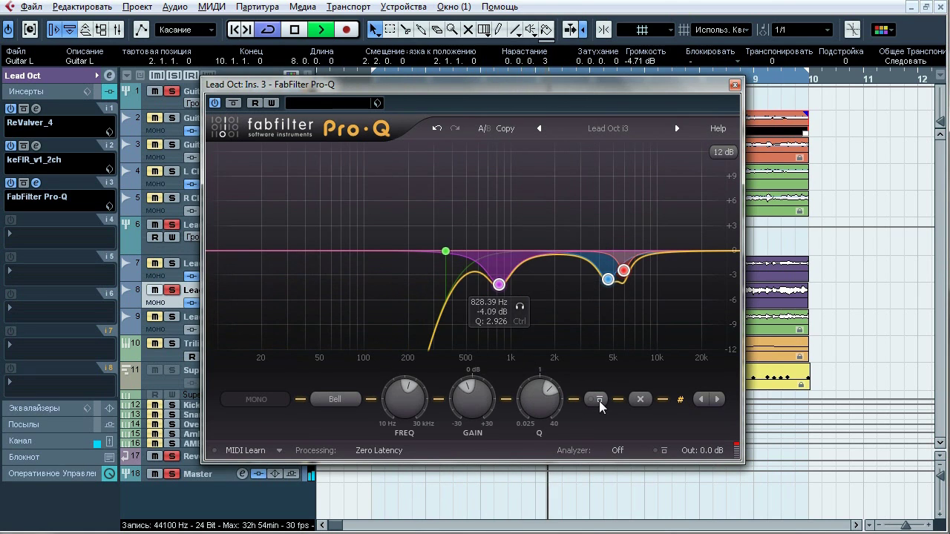
# Step: Compare Lead Oct with Pro-Q's three bell cuts bypassed and active together, stop playback and close the plugin
pyautogui.click(600, 401)
pyautogui.click(599, 401)
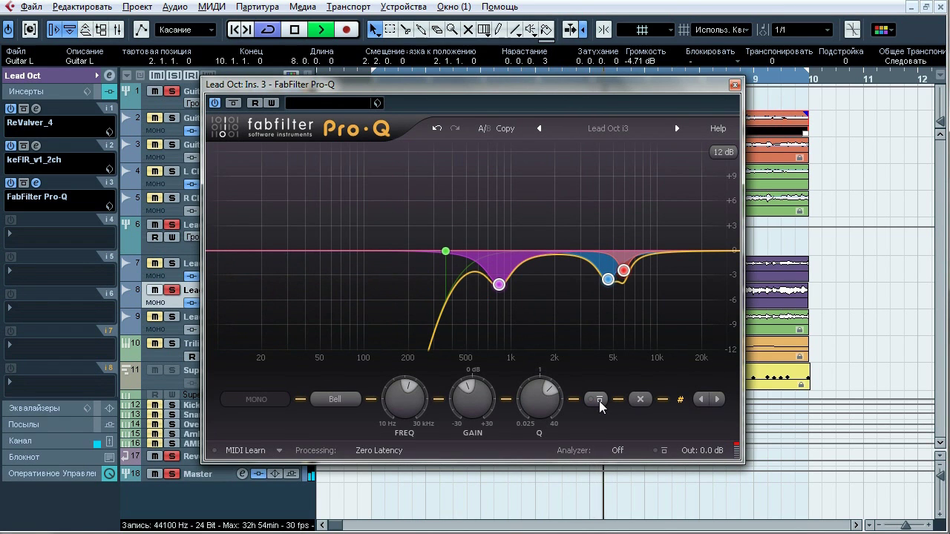
pyautogui.press('space')
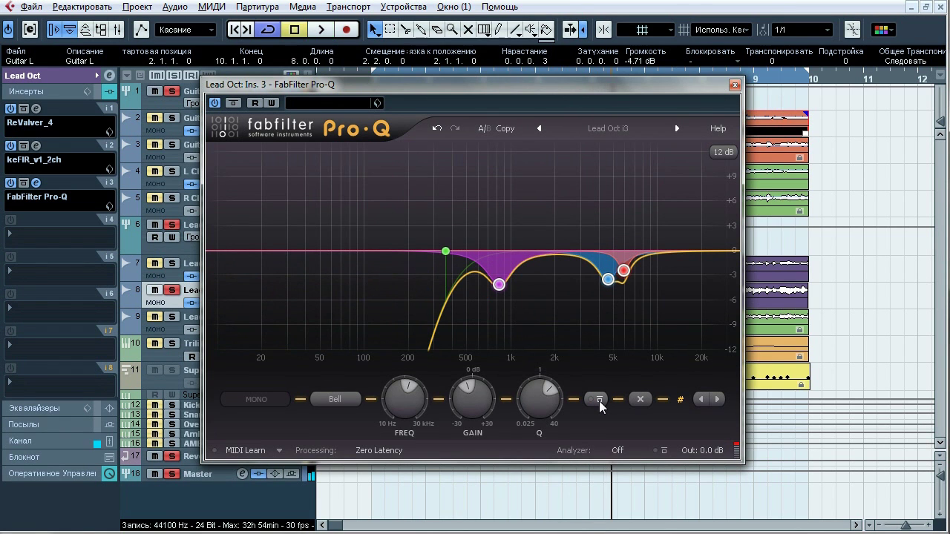
pyautogui.click(736, 87)
# Step: Solo the Lead Clean track and start playback
pyautogui.click(225, 325)
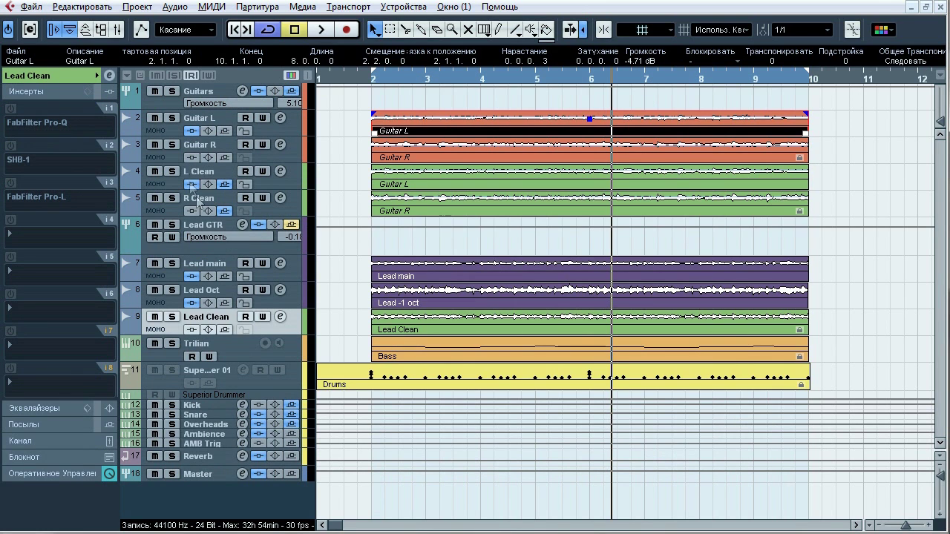
pyautogui.click(172, 317)
pyautogui.press('space')
# Step: Add Lead main and Lead Oct to the solo, compare the lead sound with and without Lead Clean, and stop playback
pyautogui.click(172, 290)
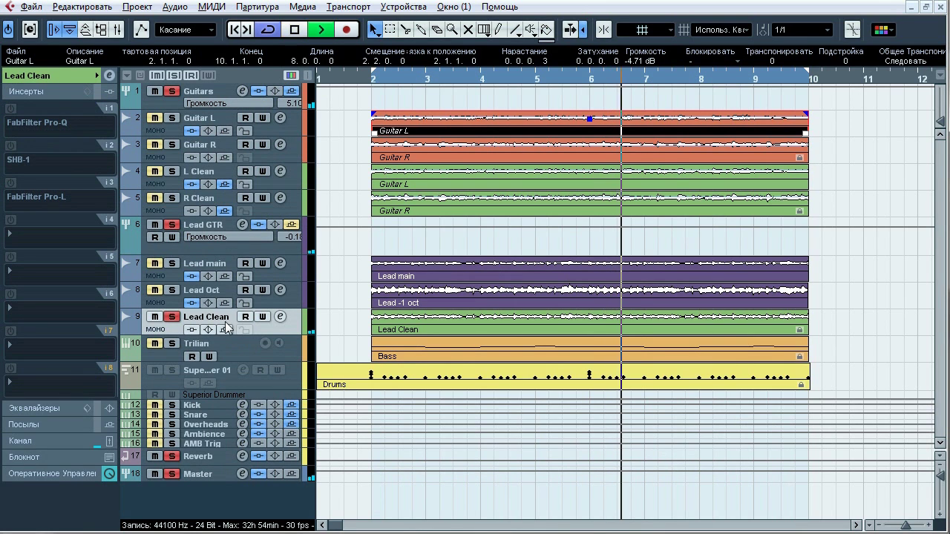
pyautogui.click(172, 317)
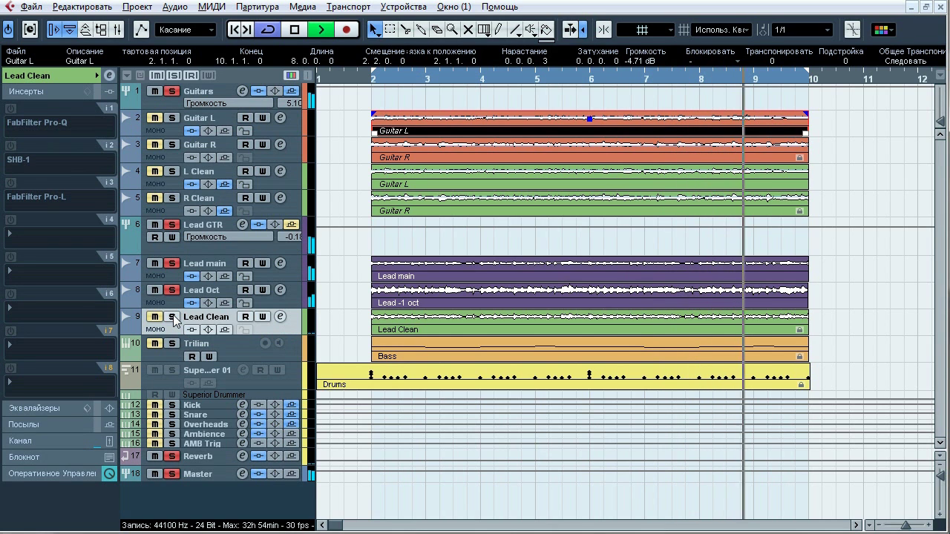
pyautogui.click(172, 317)
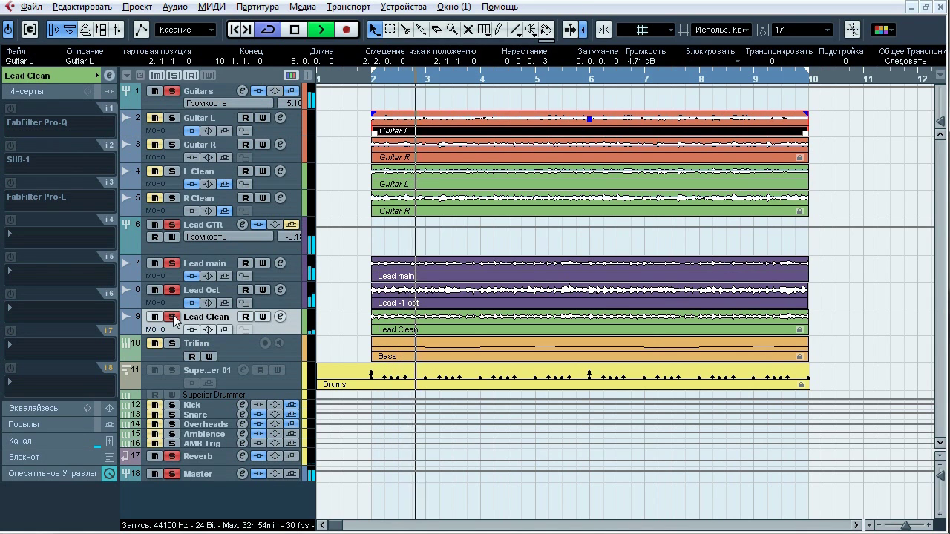
pyautogui.press('space')
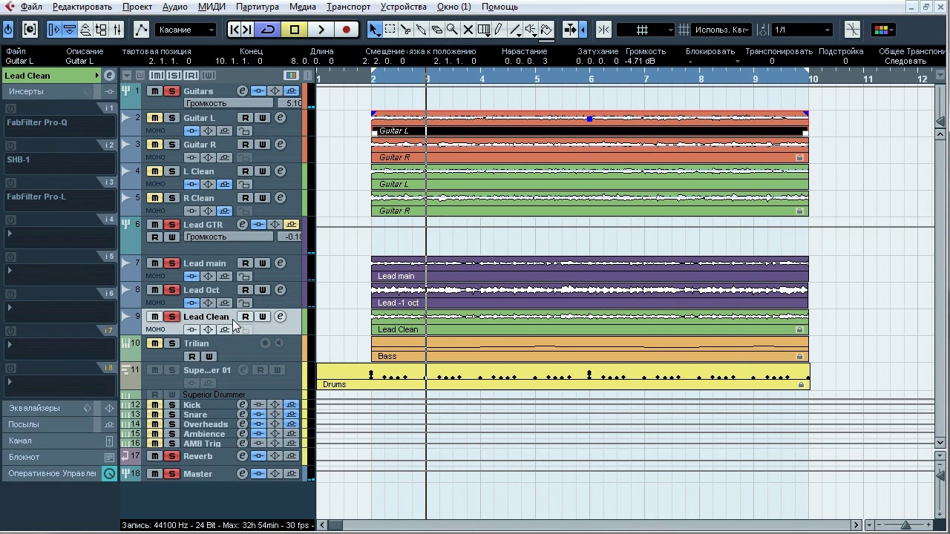
# Step: Show the mixer, highlight the Lead main through Lead Clean channels to examine their panning and levels, and close the mixer
pyautogui.press('F3')
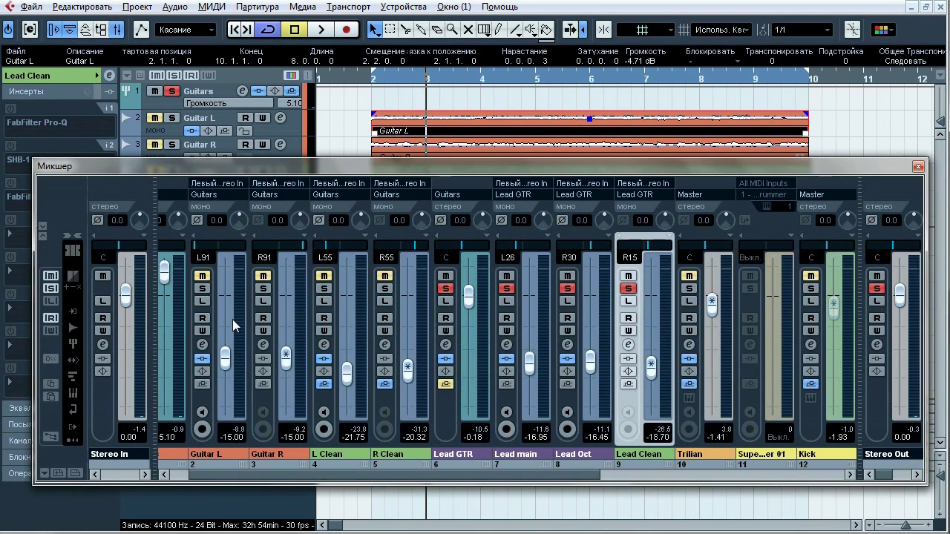
pyautogui.click(512, 453)
pyautogui.keyDown('shift'); pyautogui.click(639, 451); pyautogui.keyUp('shift')
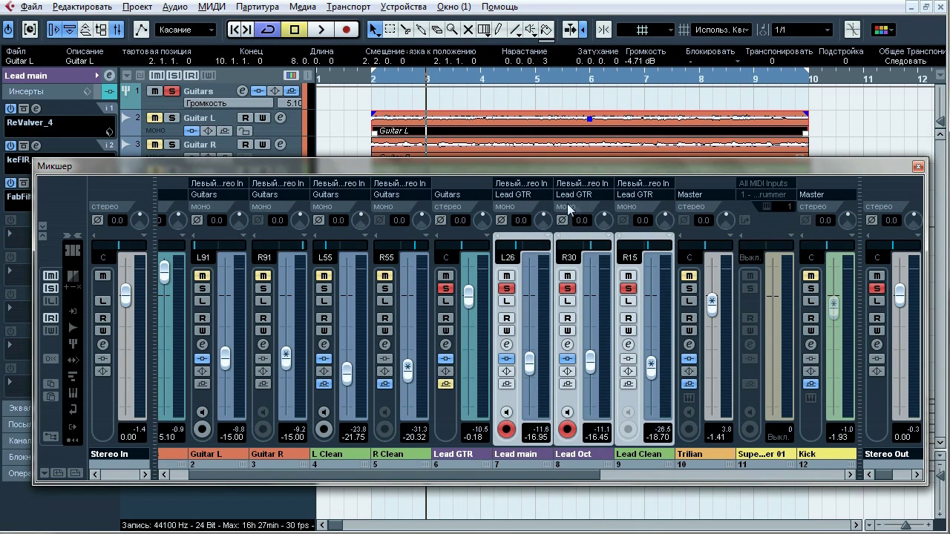
pyautogui.click(918, 167)
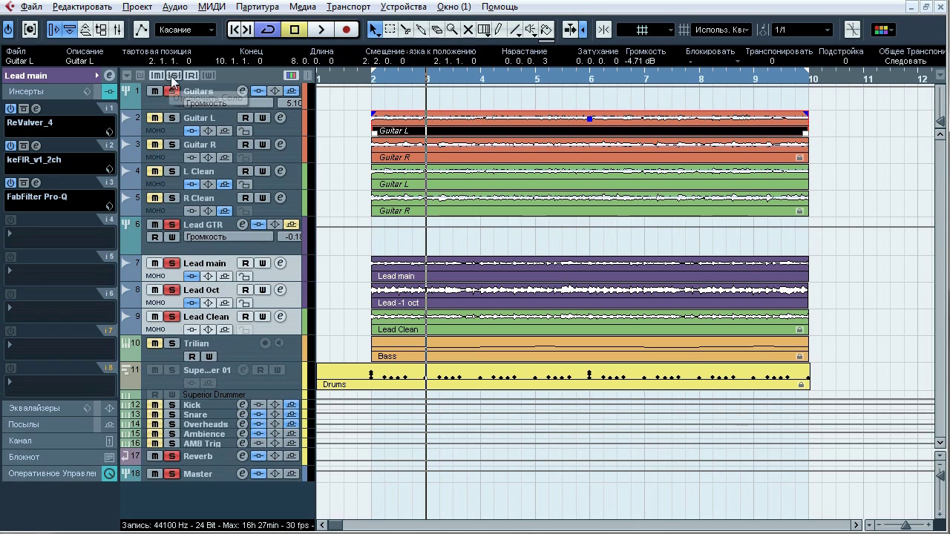
# Step: Play the Lead GTR group, compare it repeatedly with all its inserts bypassed and active, and stop playback
pyautogui.click(236, 226)
pyautogui.press('space')
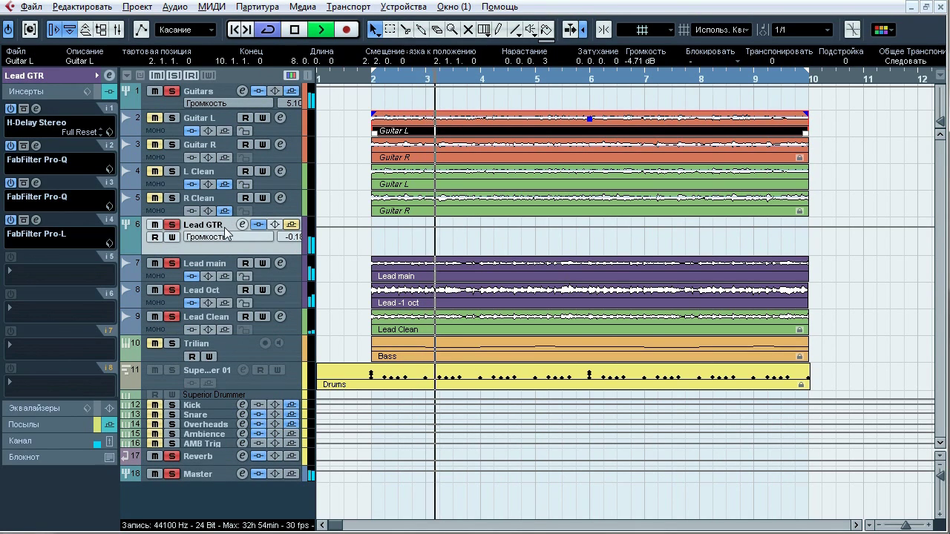
pyautogui.click(259, 226)
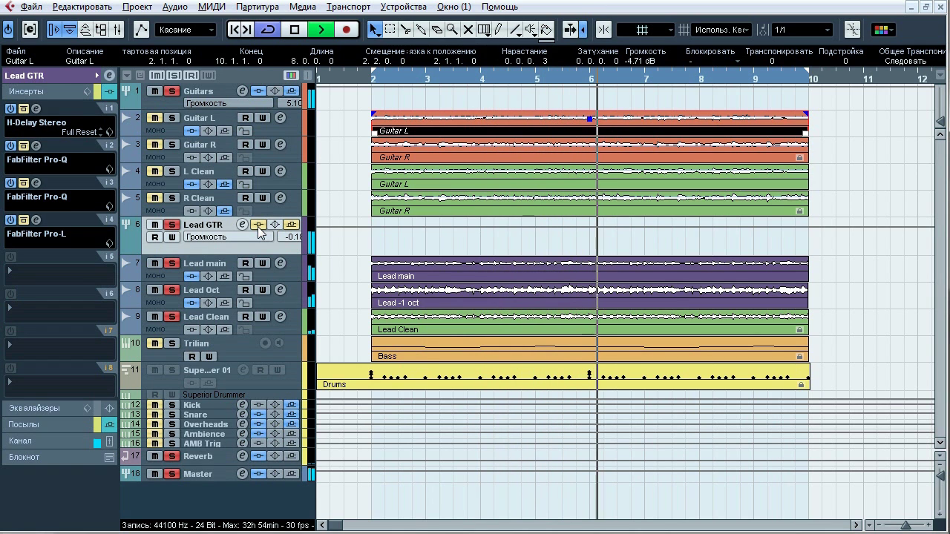
pyautogui.click(258, 225)
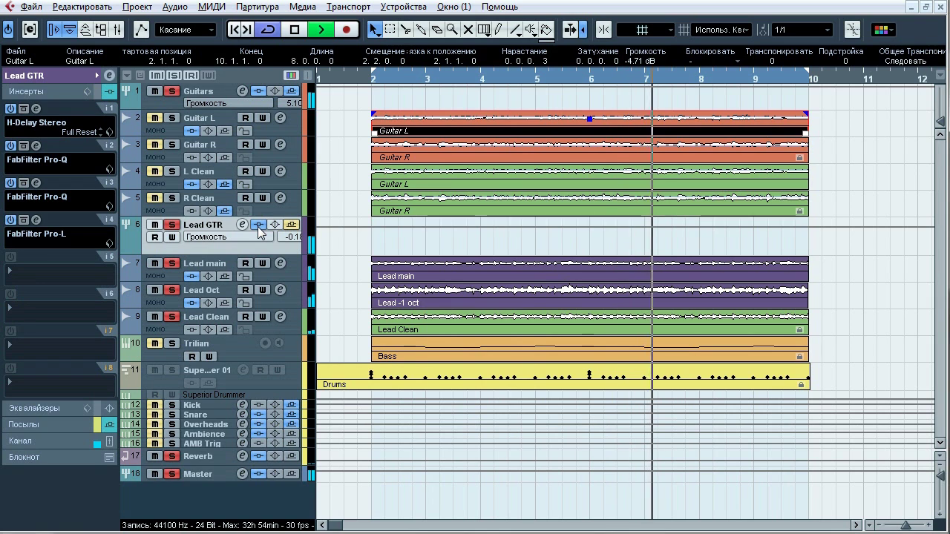
pyautogui.click(258, 225)
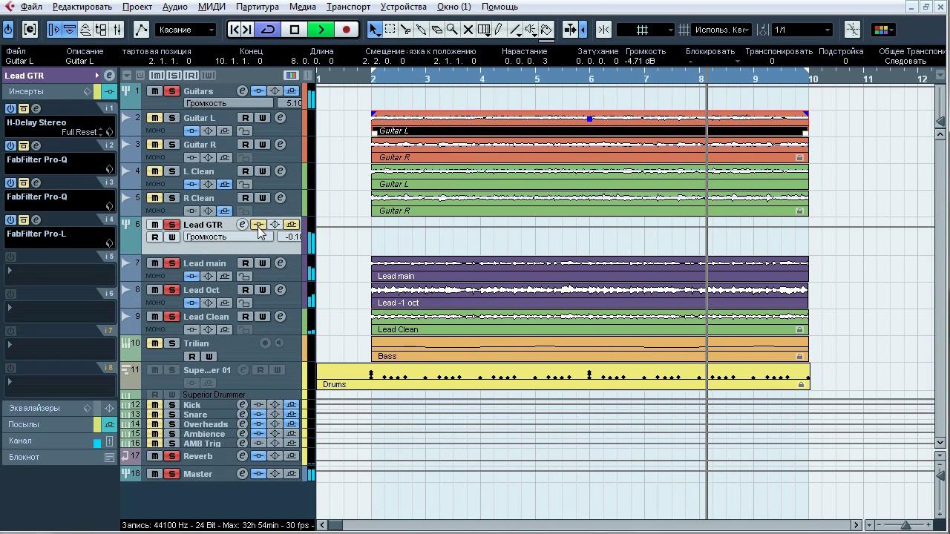
pyautogui.click(257, 225)
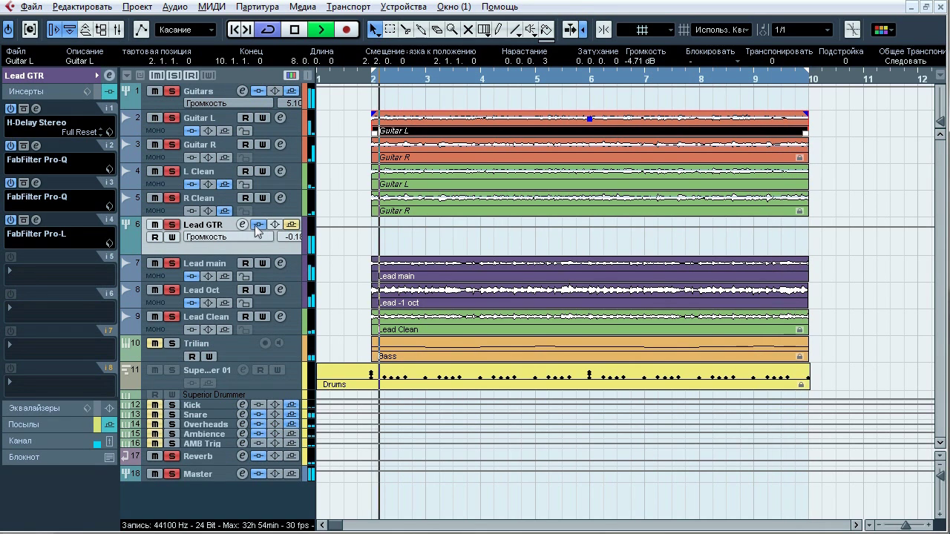
pyautogui.click(257, 225)
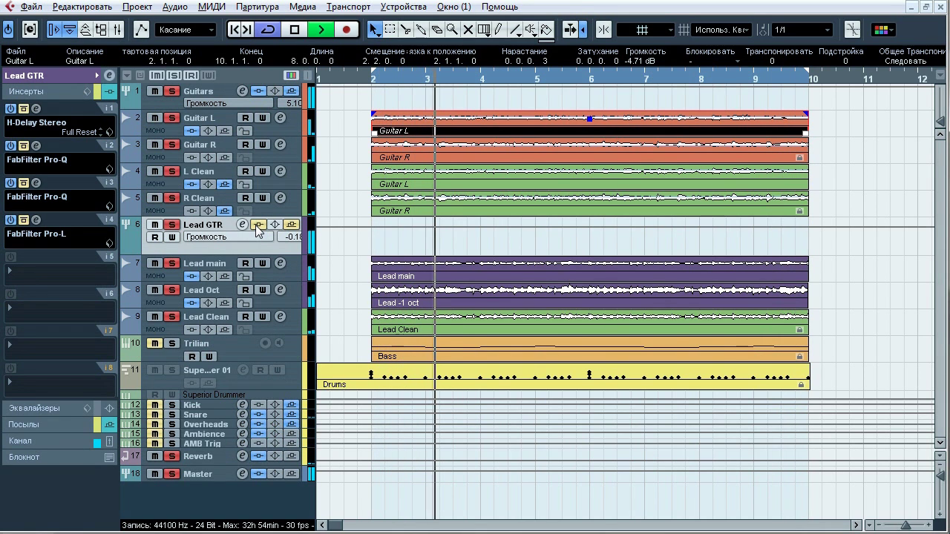
pyautogui.click(258, 225)
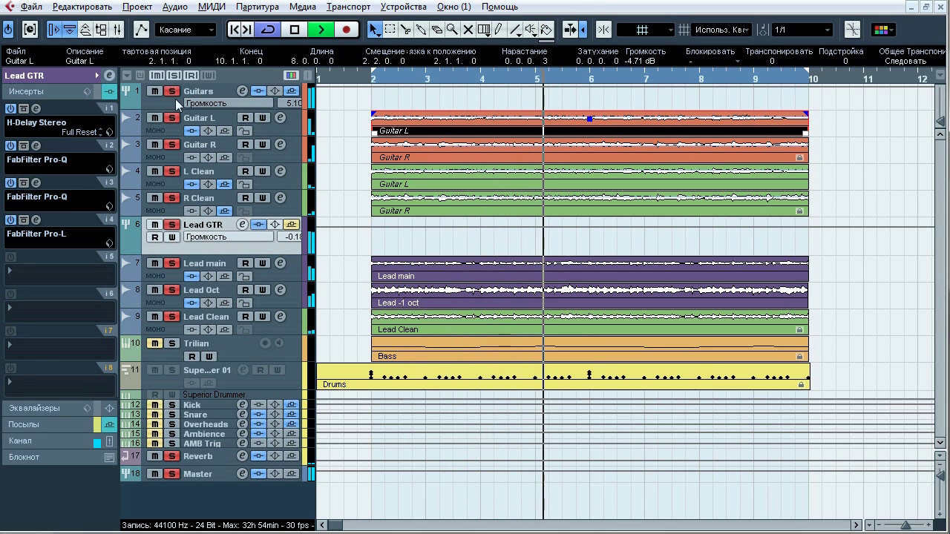
pyautogui.click(171, 225)
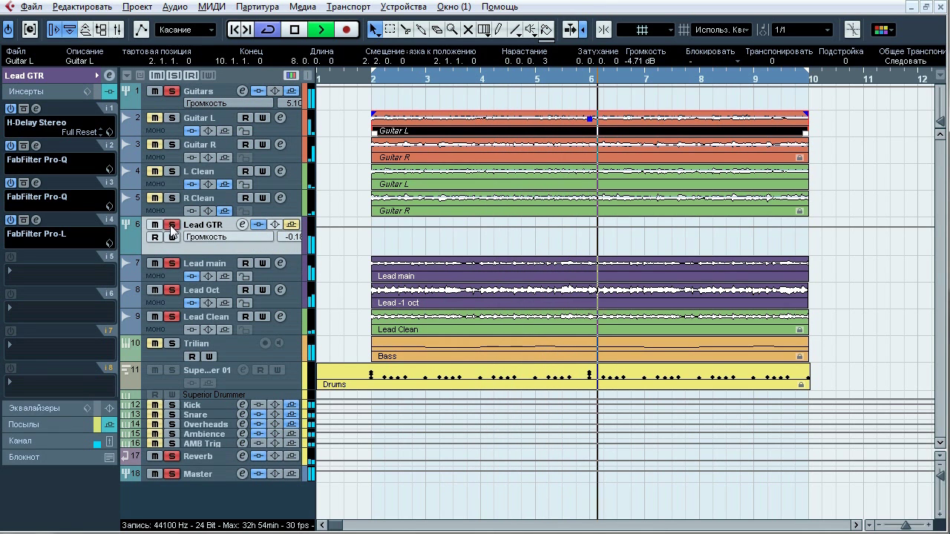
pyautogui.press('space')
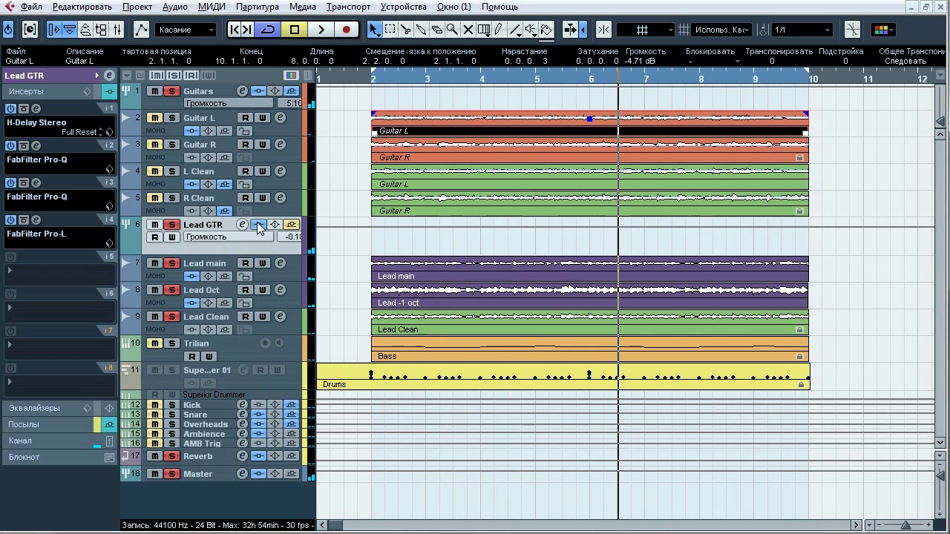
# Step: Open H-Delay Stereo on Lead GTR, compare the lead with the delay bypassed and active during playback, and close the plugin
pyautogui.click(36, 109)
pyautogui.moveTo(343, 213); pyautogui.dragTo(359, 134)
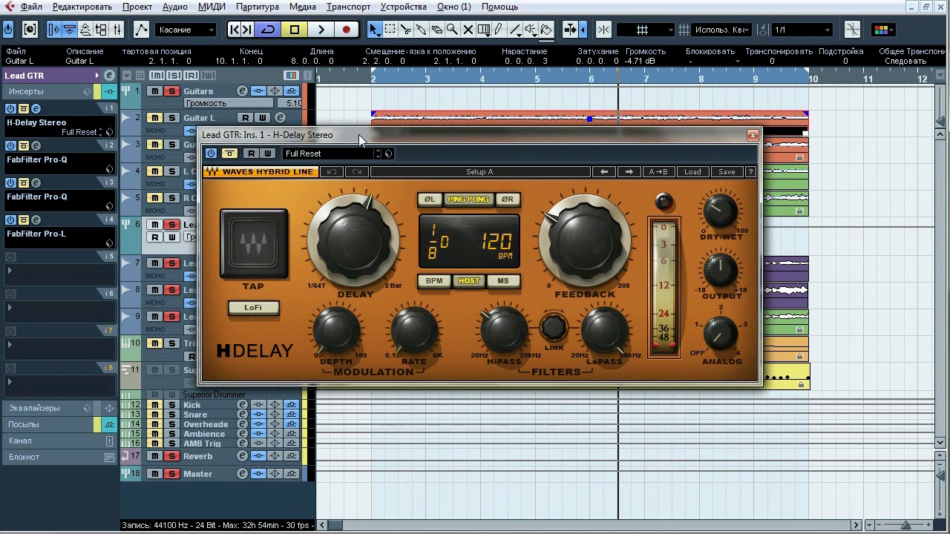
pyautogui.press('space')
pyautogui.click(228, 154)
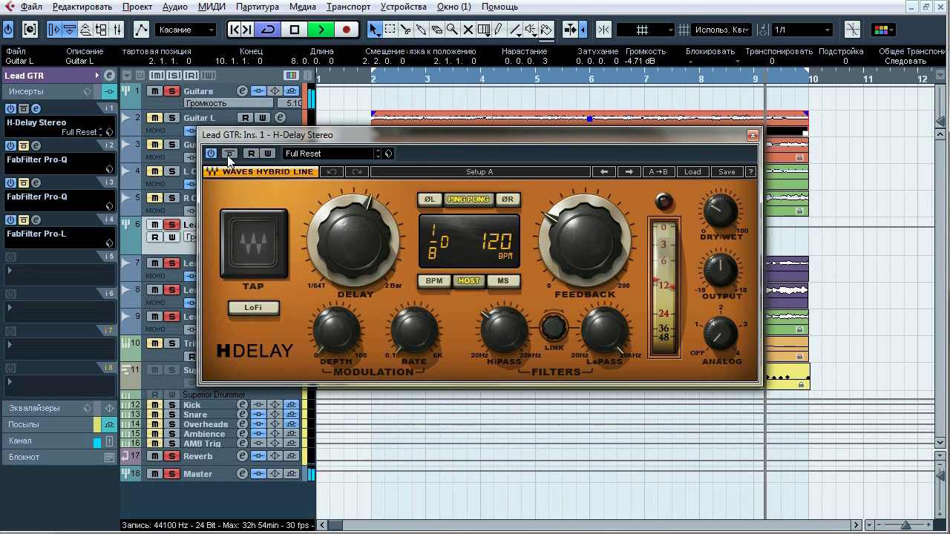
pyautogui.click(228, 155)
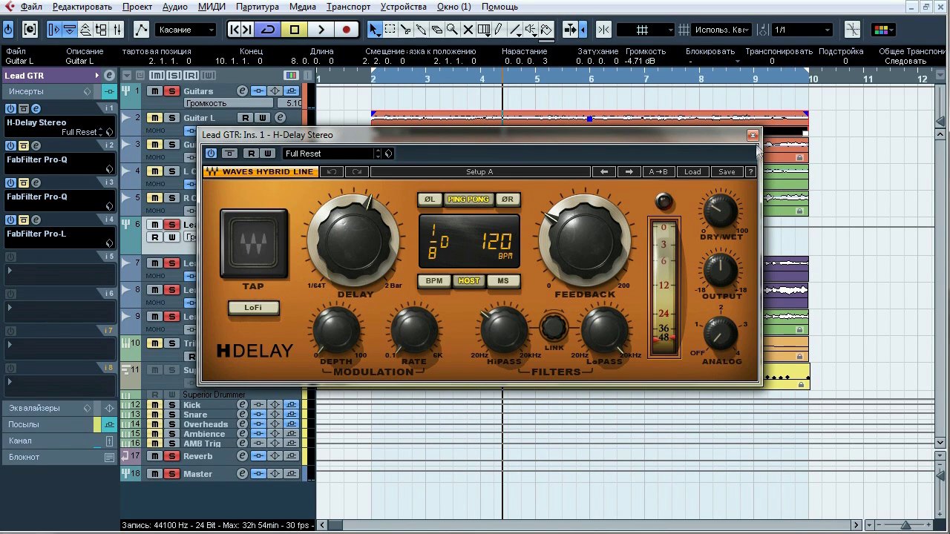
pyautogui.click(752, 136)
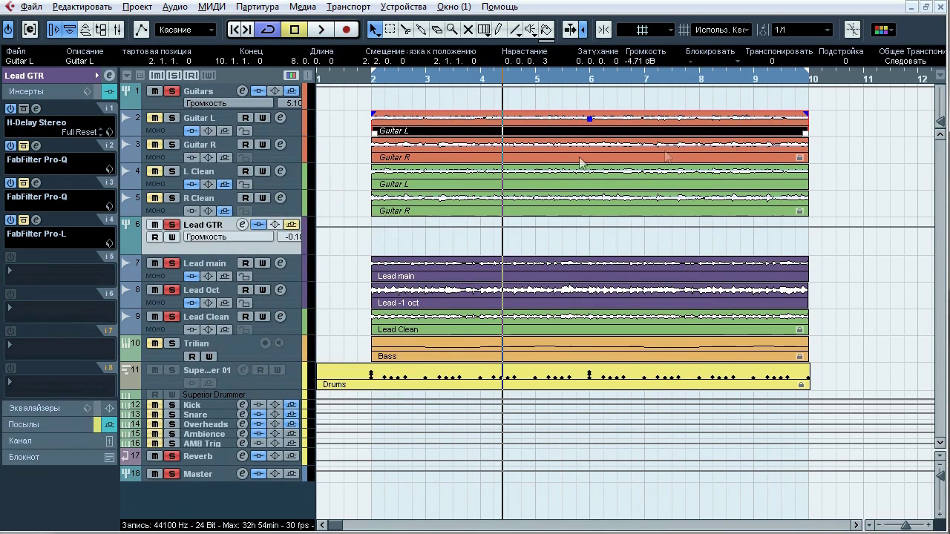
# Step: Open both FabFilter Pro-Q inserts of Lead GTR next to each other, examine their EQ curves, and close them
pyautogui.click(36, 146)
pyautogui.click(36, 183)
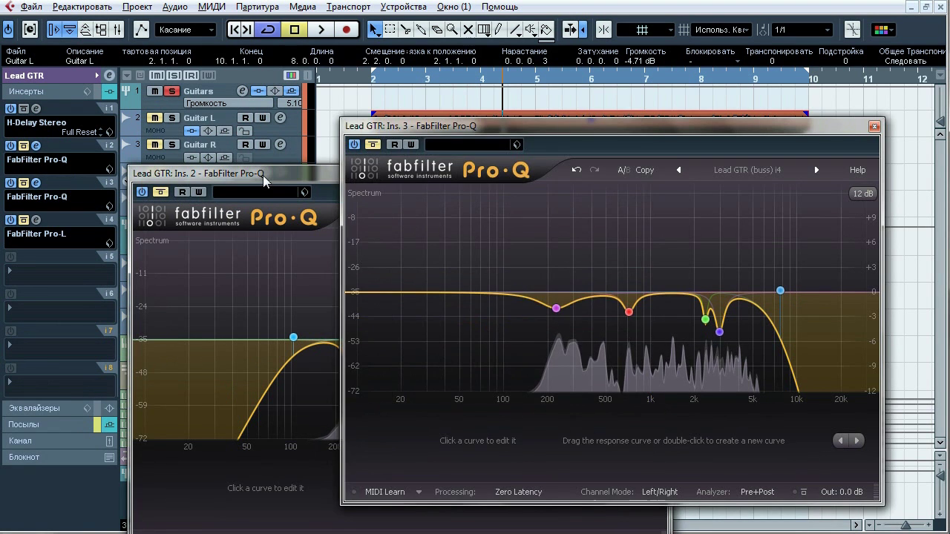
pyautogui.moveTo(263, 177); pyautogui.dragTo(233, 121)
pyautogui.moveTo(688, 127); pyautogui.dragTo(711, 103)
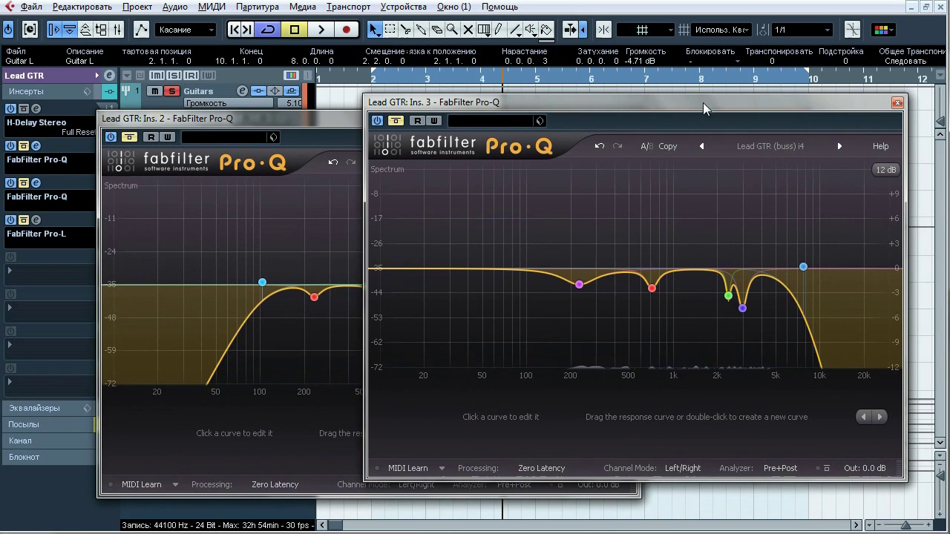
pyautogui.click(320, 127)
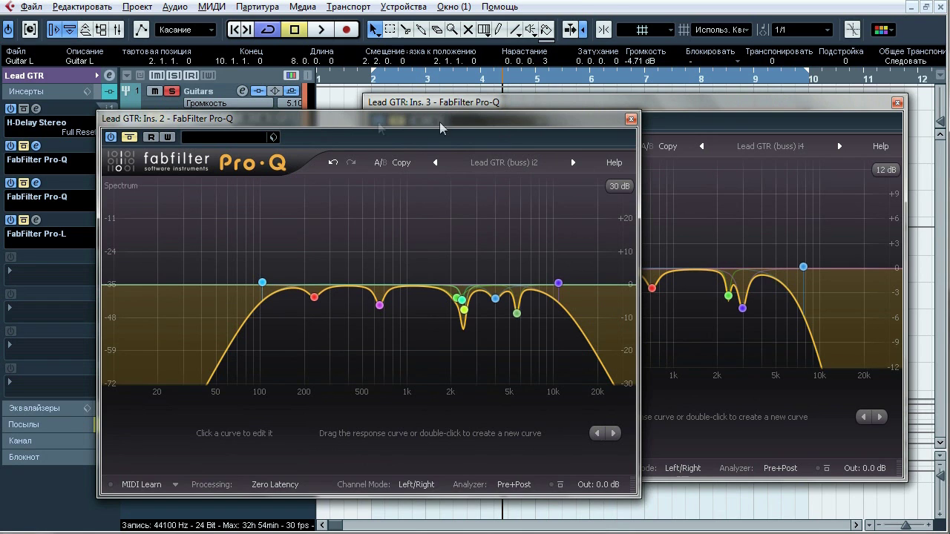
pyautogui.click(631, 119)
pyautogui.click(897, 103)
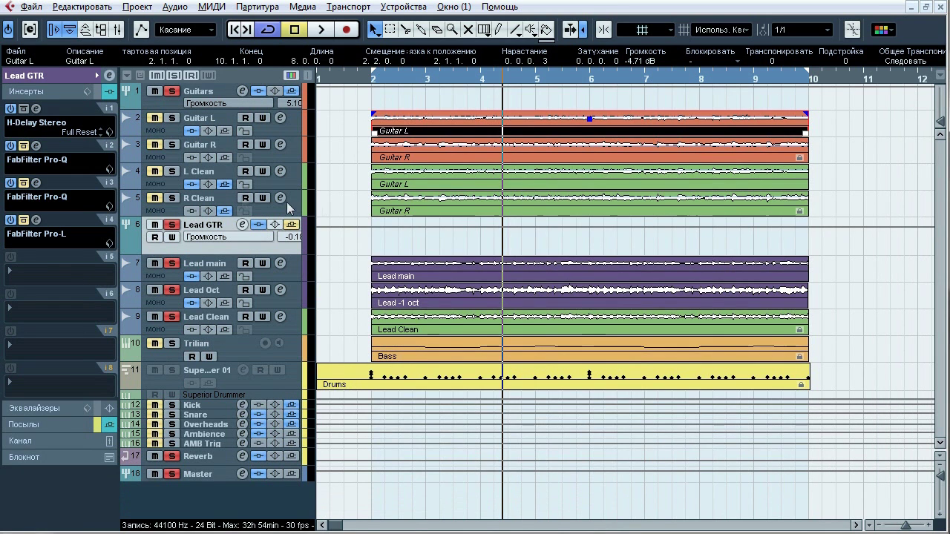
# Step: Open the first Pro-Q on Lead GTR and compare the lead with this EQ active and bypassed during playback
pyautogui.click(36, 146)
pyautogui.moveTo(294, 101); pyautogui.dragTo(392, 88)
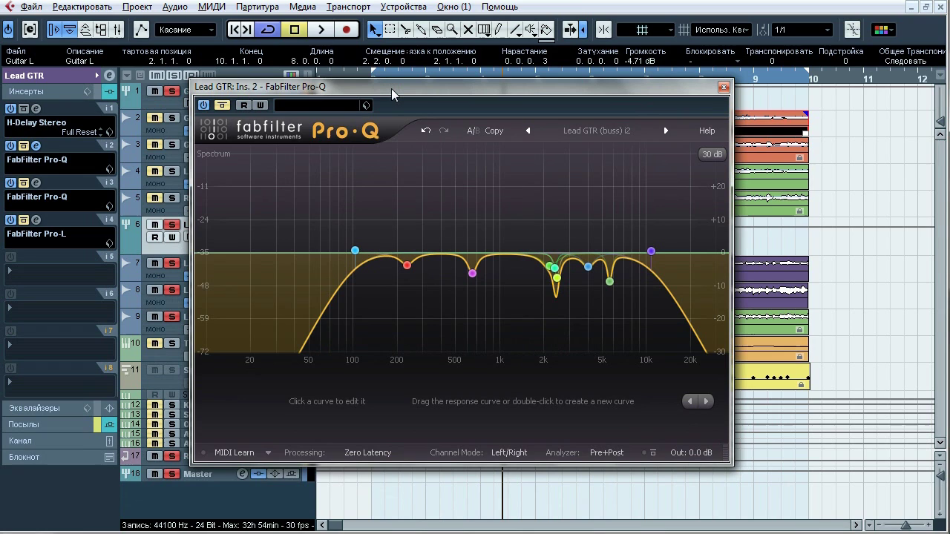
pyautogui.press('space')
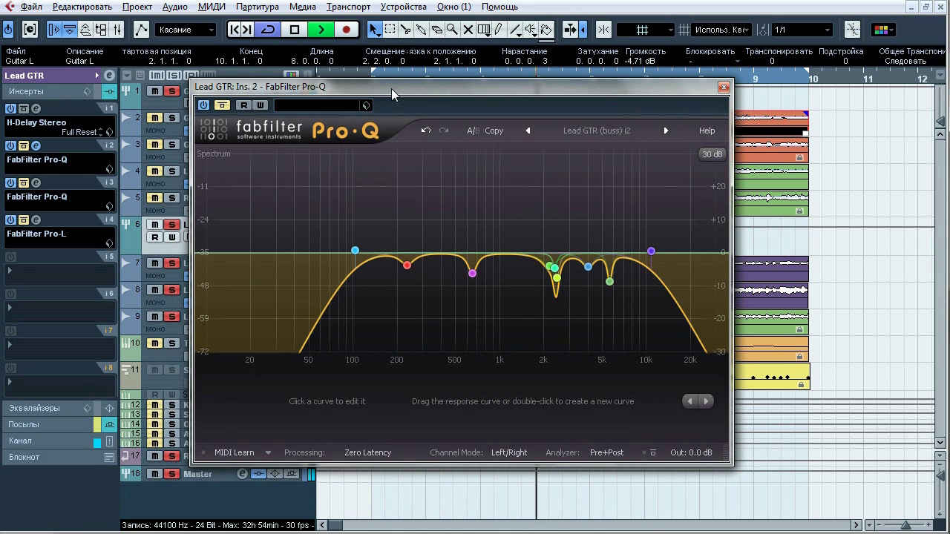
pyautogui.click(225, 104)
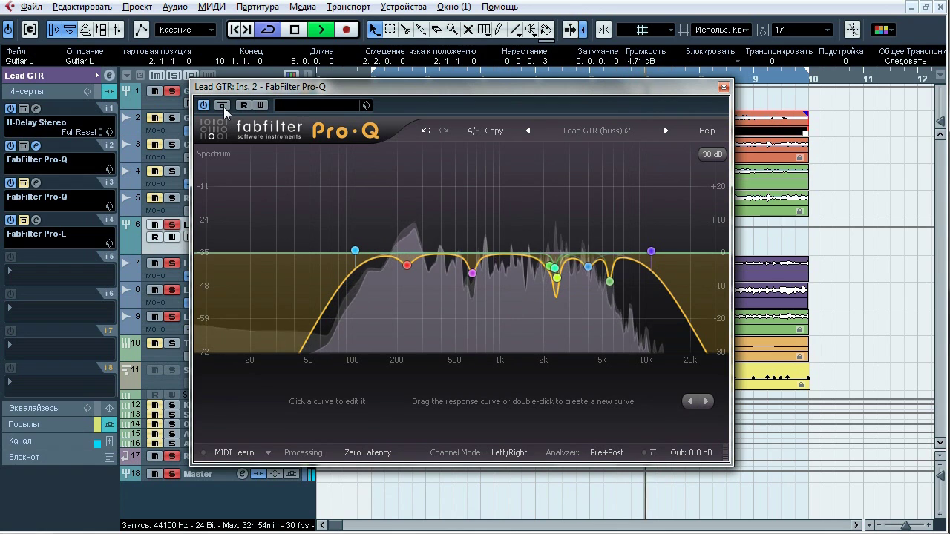
pyautogui.click(222, 106)
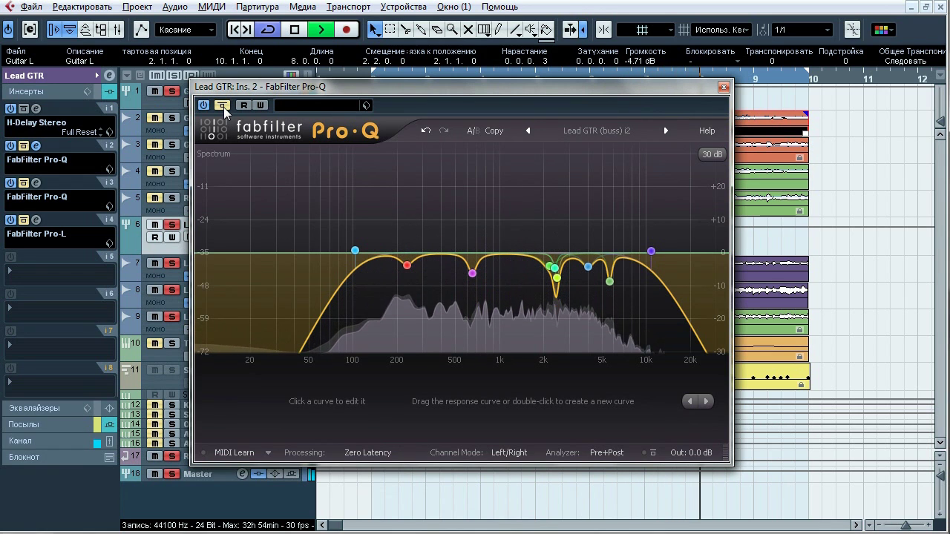
pyautogui.click(222, 106)
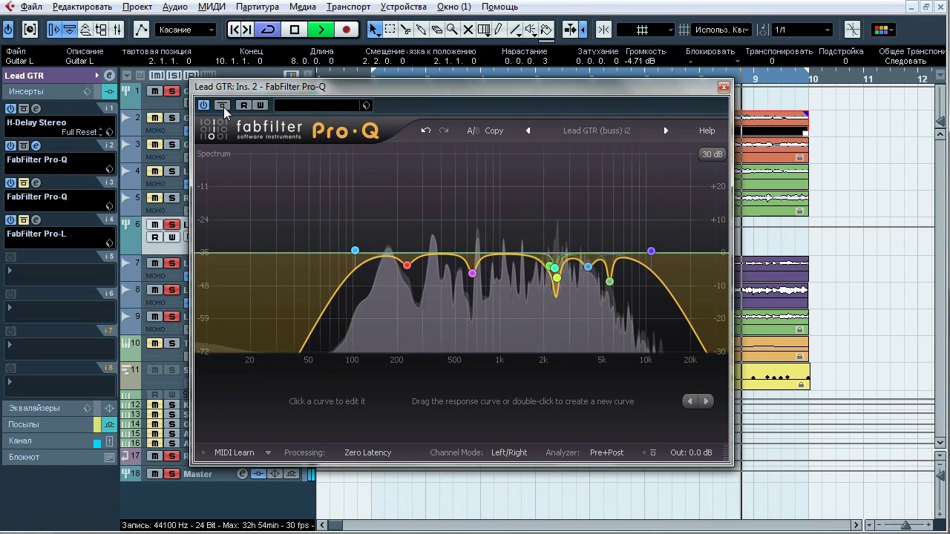
# Step: Audition the Pro-Q low cut at 102.86 Hz, the high cut at 10758 Hz, and the bands at 5601.3 Hz and 3995.0 Hz
pyautogui.click(376, 228)
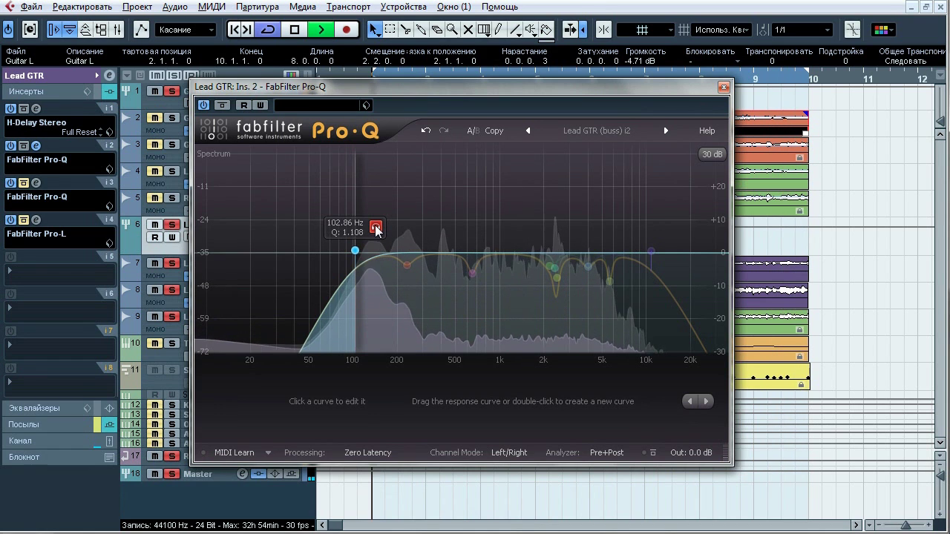
pyautogui.click(669, 229)
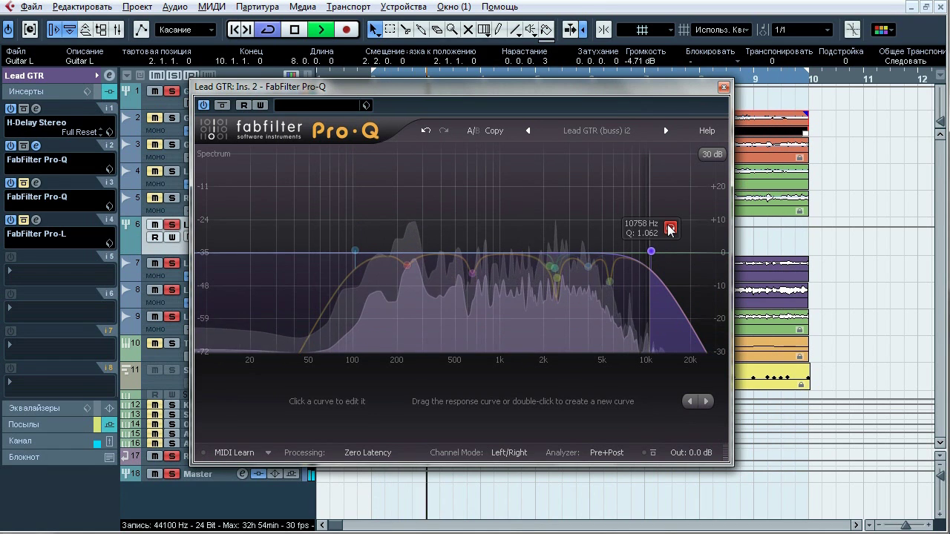
pyautogui.click(631, 304)
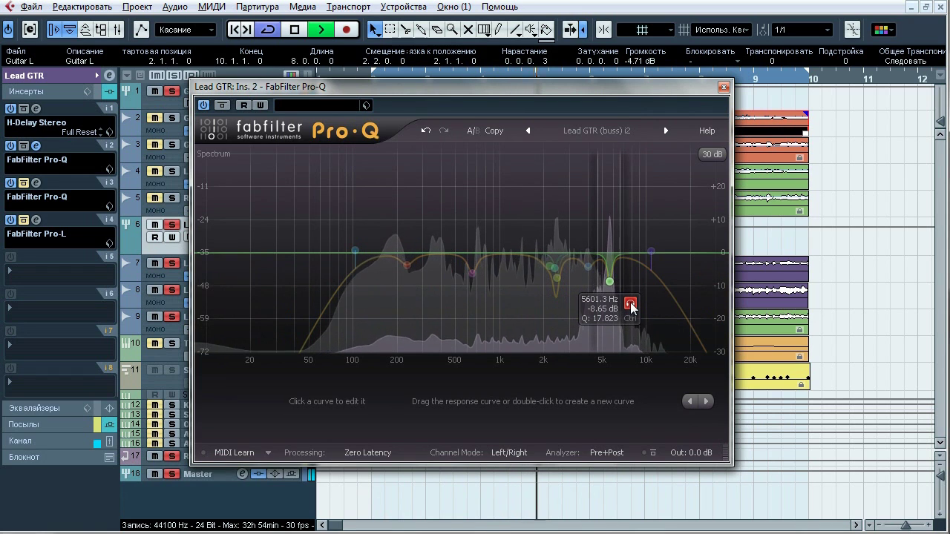
pyautogui.click(608, 288)
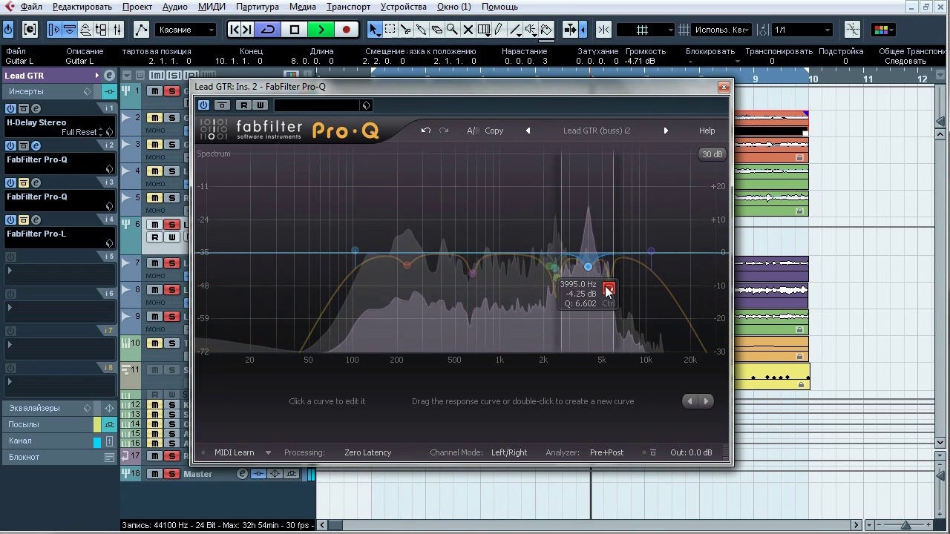
# Step: Select the cluster of narrow Pro-Q cuts around 2448.7 Hz and compare the sound with them bypassed and active together
pyautogui.moveTo(555, 280)
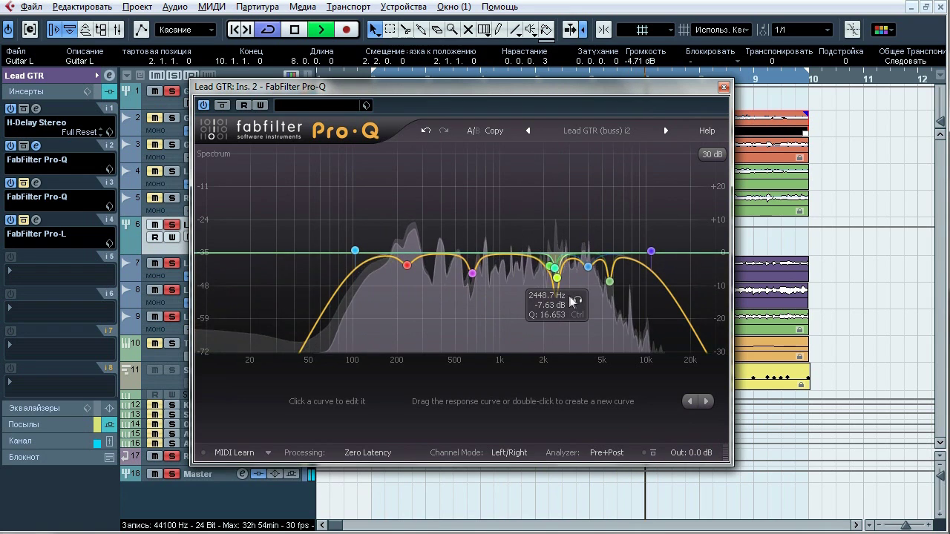
pyautogui.click(578, 300)
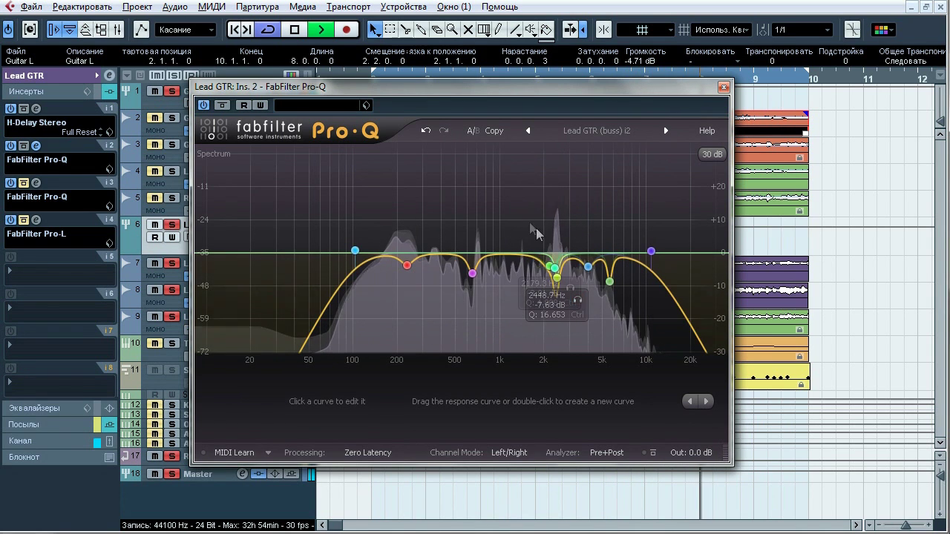
pyautogui.click(556, 276)
pyautogui.click(587, 402)
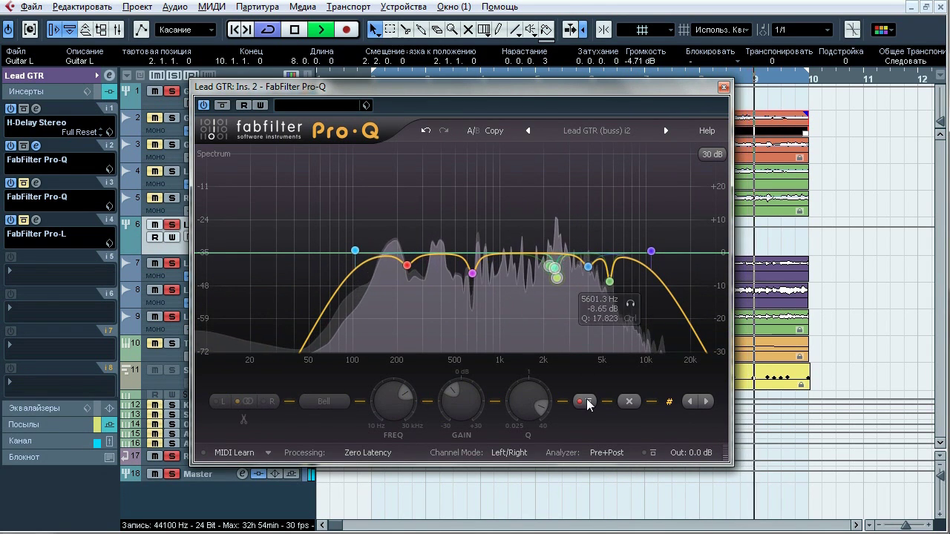
pyautogui.click(586, 401)
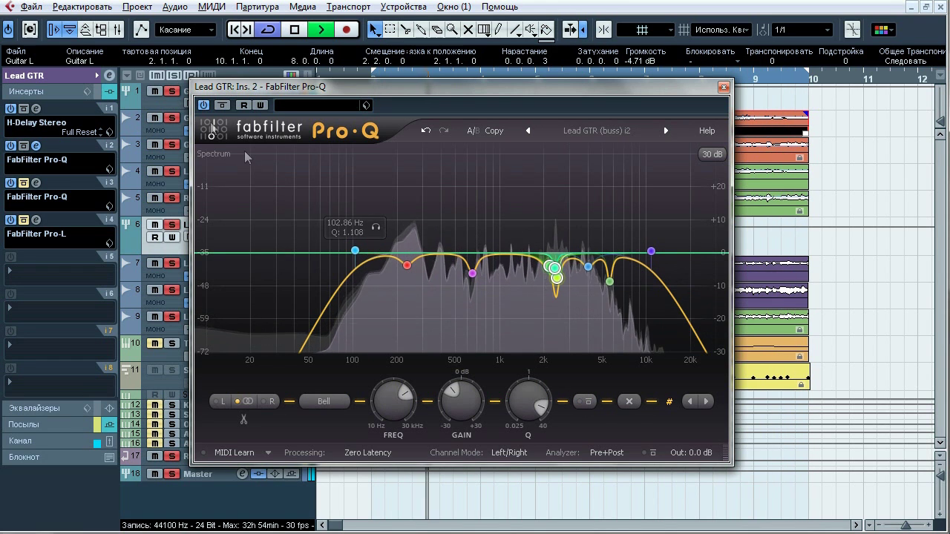
# Step: Audition the Pro-Q bell cuts at 648.56 Hz and 232.57 Hz one after the other
pyautogui.click(493, 297)
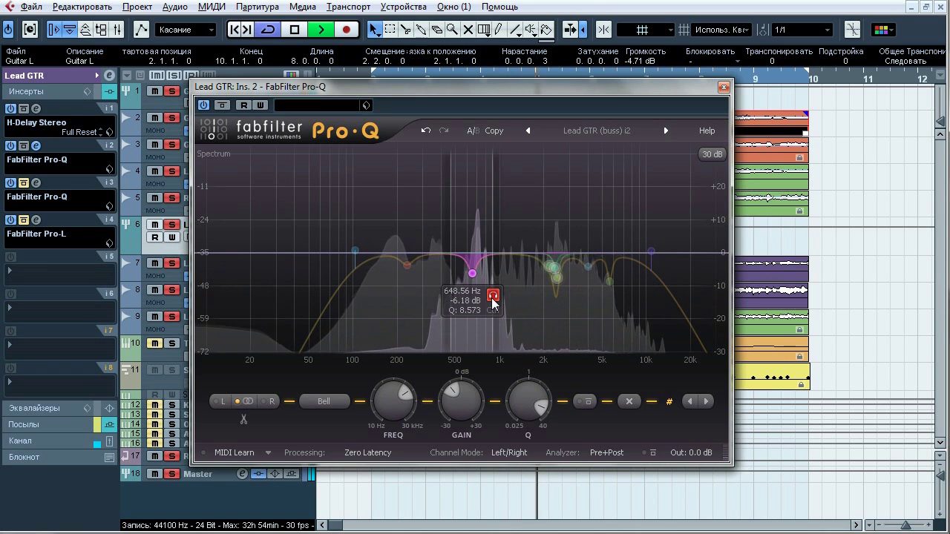
pyautogui.click(429, 289)
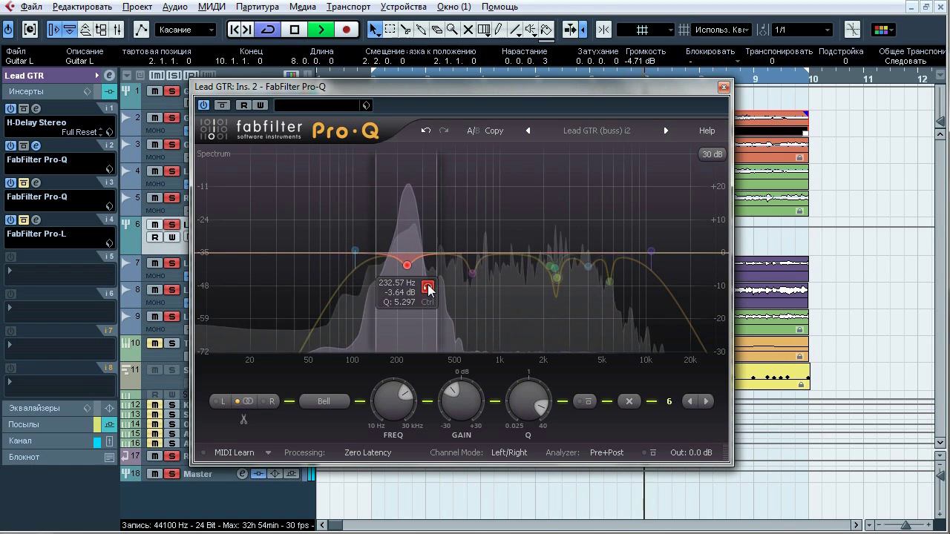
# Step: Compare the lead with the first Pro-Q bypassed and active once more, stop playback and close this EQ
pyautogui.click(222, 106)
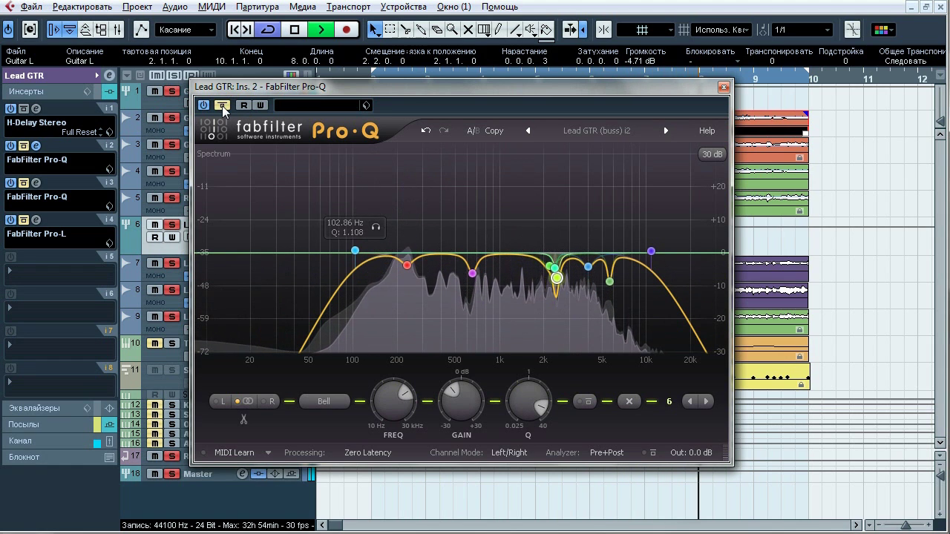
pyautogui.click(222, 106)
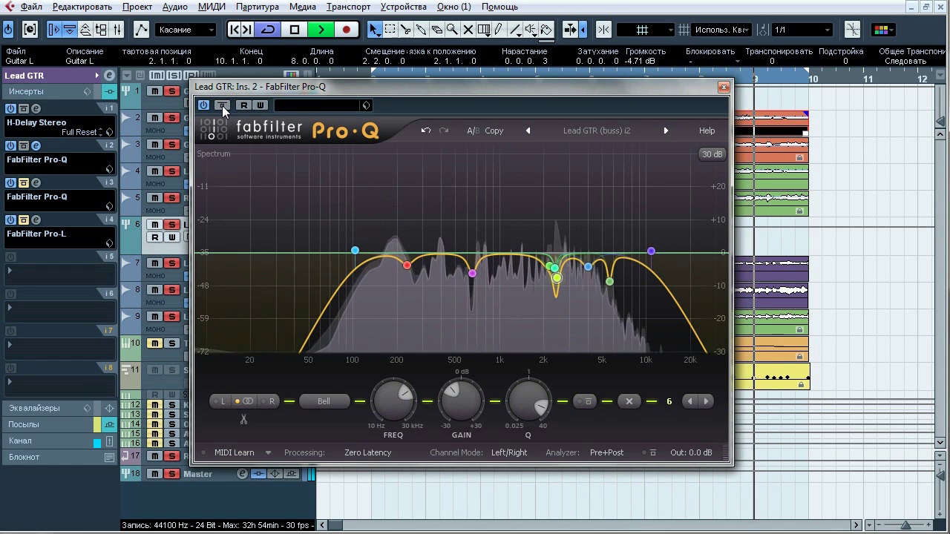
pyautogui.press('space')
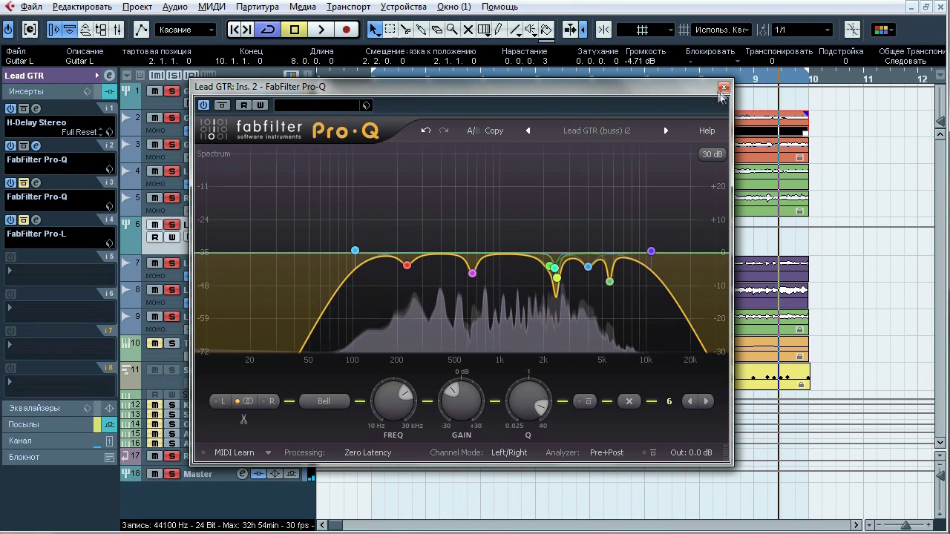
pyautogui.click(724, 87)
# Step: Open the second Pro-Q in insert 3 of Lead GTR, clear the existing solos and solo the Lead GTR group
pyautogui.click(36, 182)
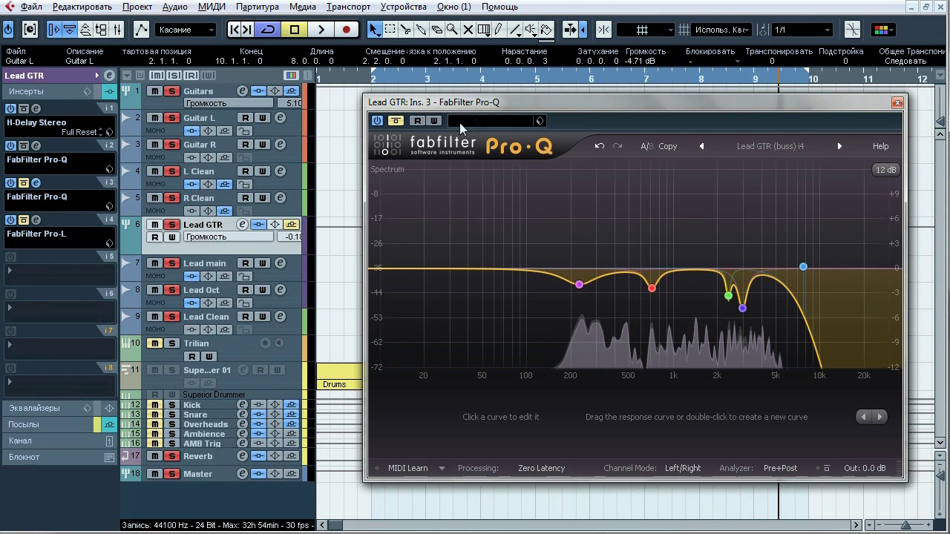
pyautogui.moveTo(496, 102); pyautogui.dragTo(386, 87)
pyautogui.click(172, 75)
pyautogui.click(172, 224)
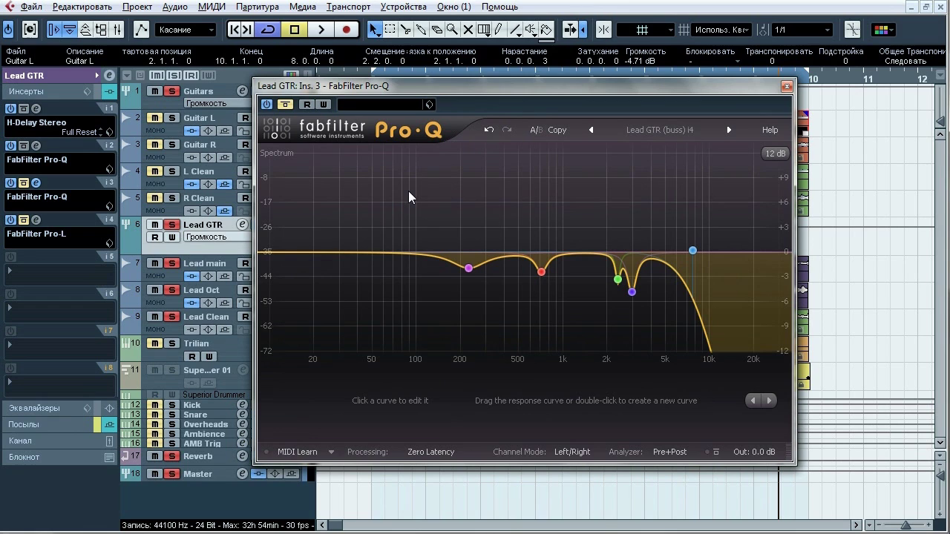
# Step: Play the soloed lead and compare it with the second Pro-Q active and bypassed, leaving the EQ active
pyautogui.press('space')
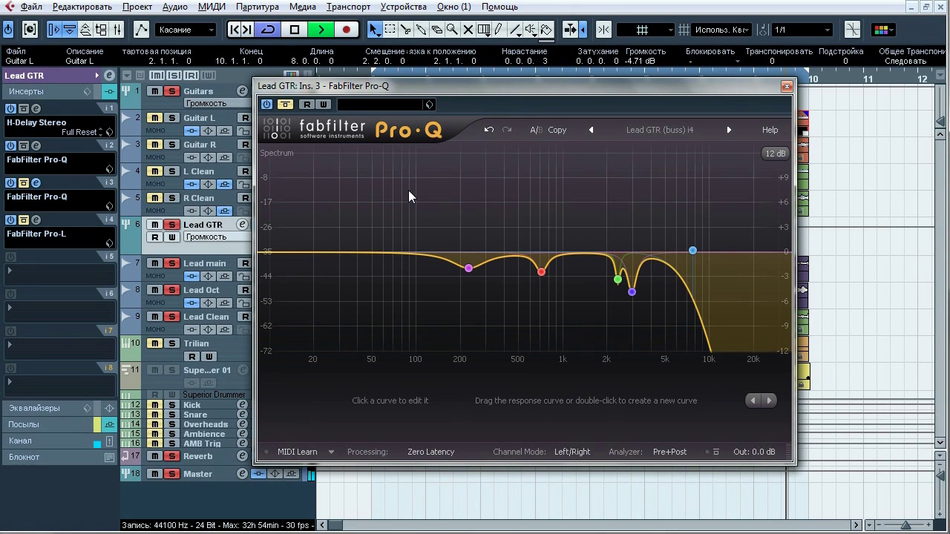
pyautogui.click(285, 104)
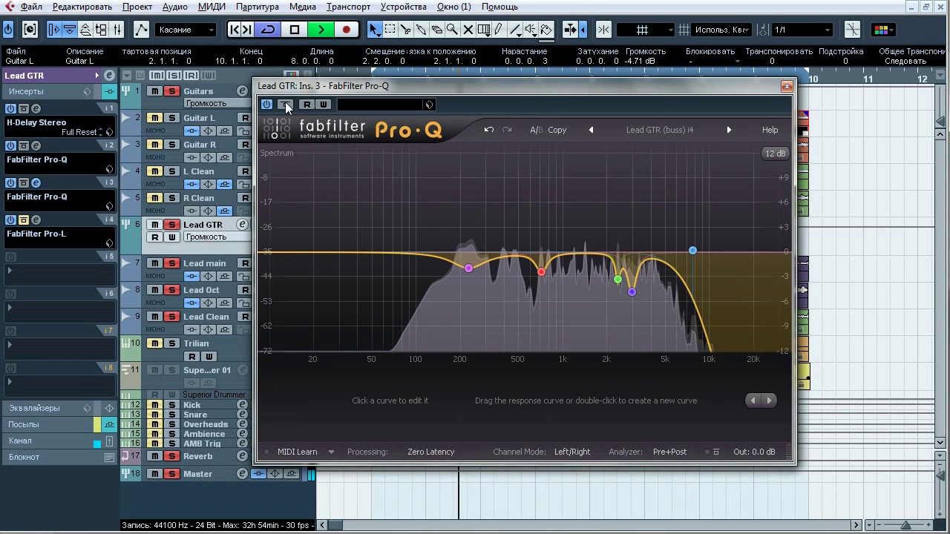
pyautogui.click(285, 105)
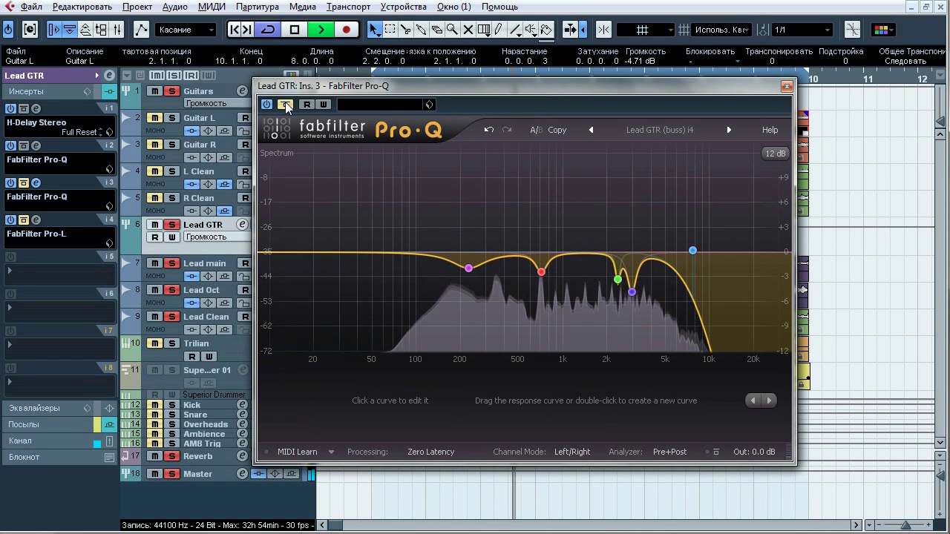
pyautogui.click(285, 105)
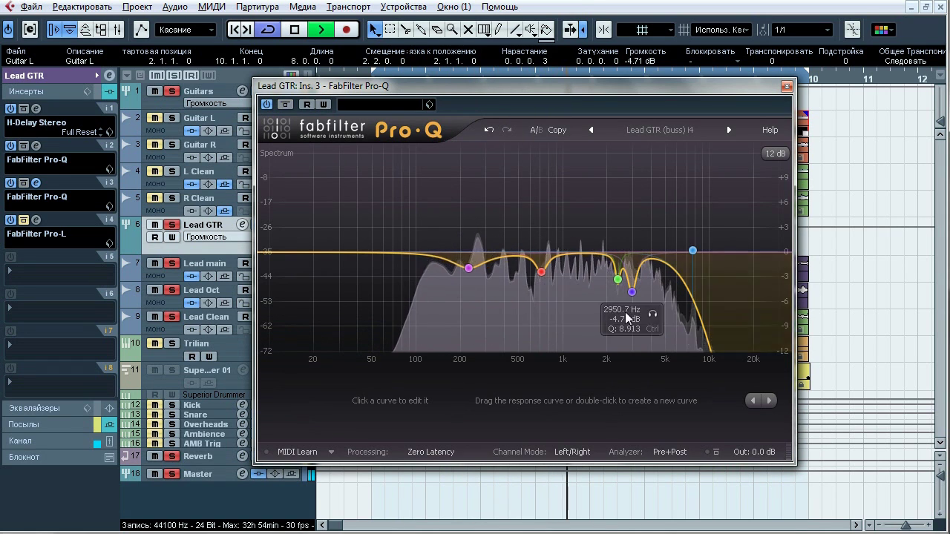
# Step: Audition the second Pro-Q's bands at 2950.7 Hz, 2364.6 Hz, 711.93 Hz and 227.21 Hz, plus its high cut at 7672.7 Hz
pyautogui.click(653, 316)
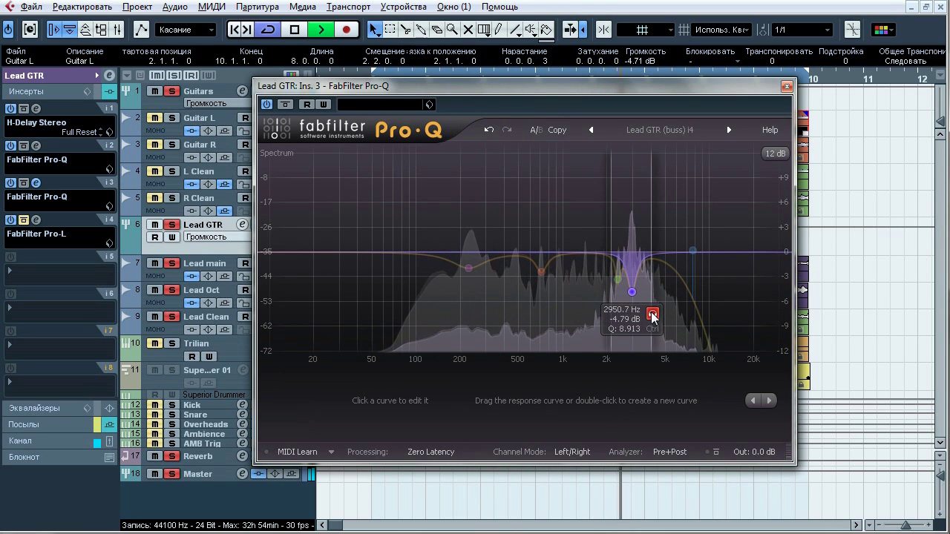
pyautogui.click(652, 315)
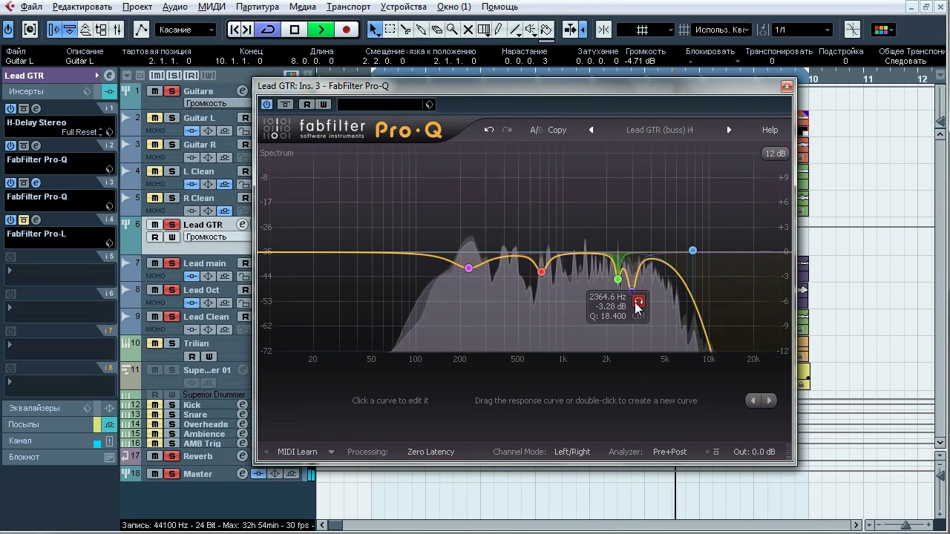
pyautogui.click(638, 300)
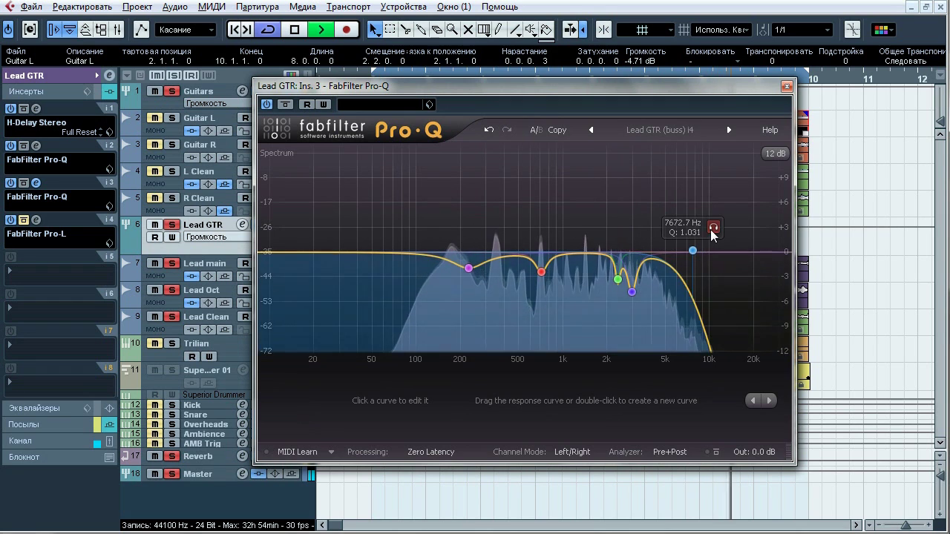
pyautogui.click(713, 229)
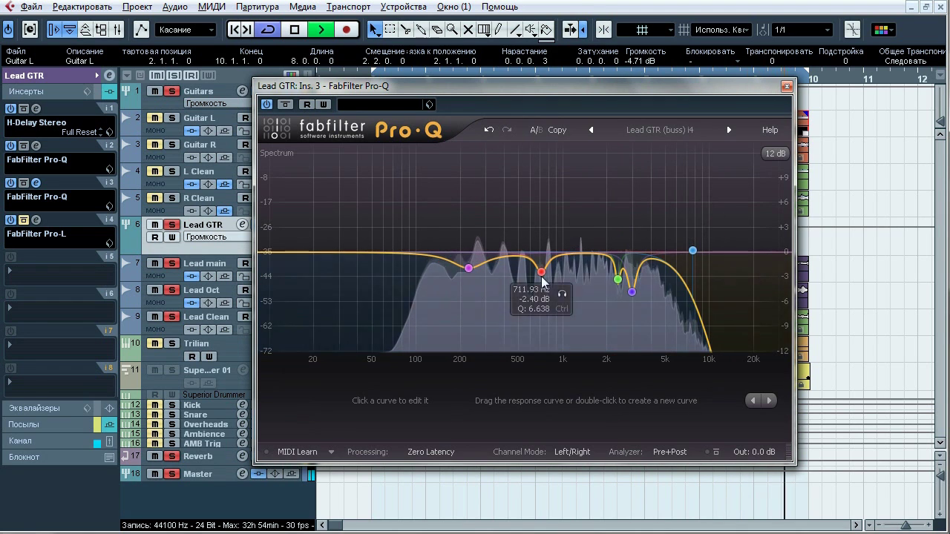
pyautogui.click(562, 295)
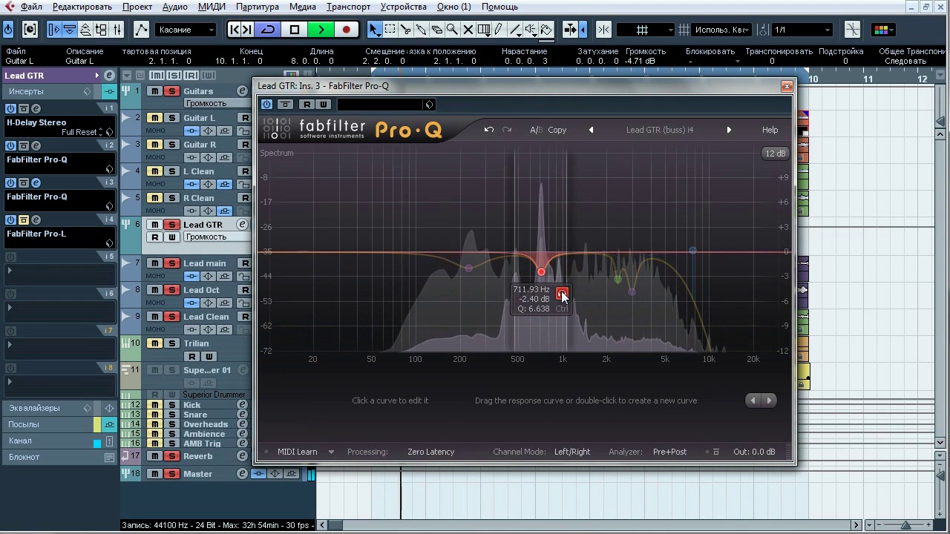
pyautogui.click(489, 290)
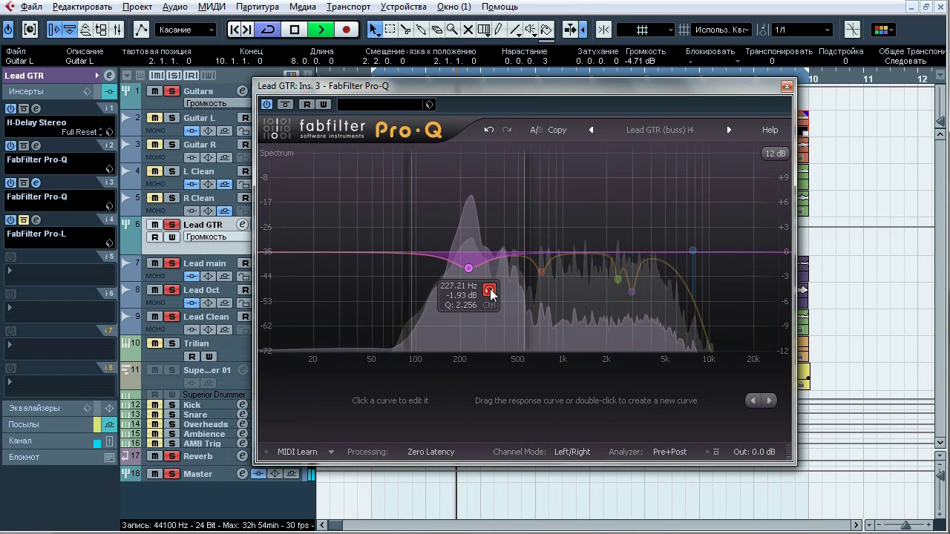
# Step: Bypass and reactivate the second Pro-Q during playback to compare the lead's overall sound again
pyautogui.click(175, 91)
pyautogui.click(177, 92)
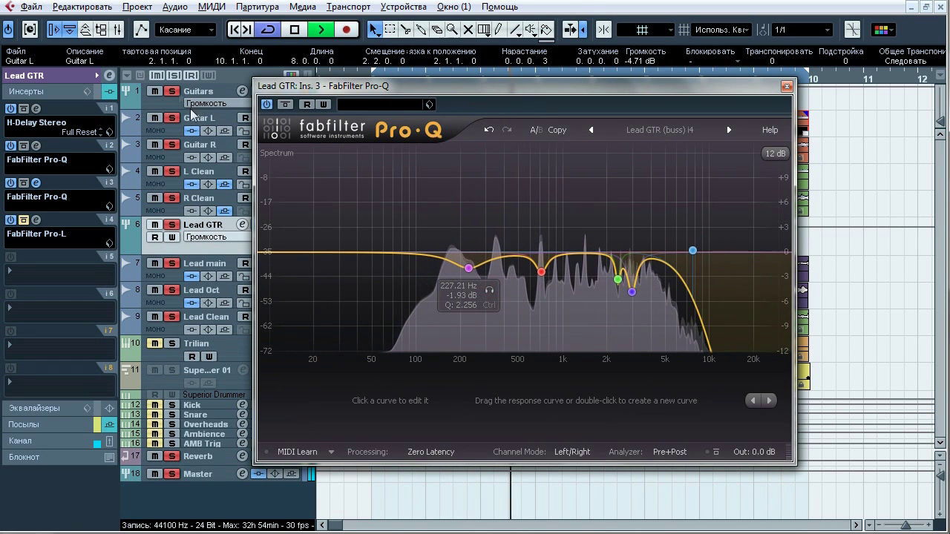
pyautogui.click(286, 105)
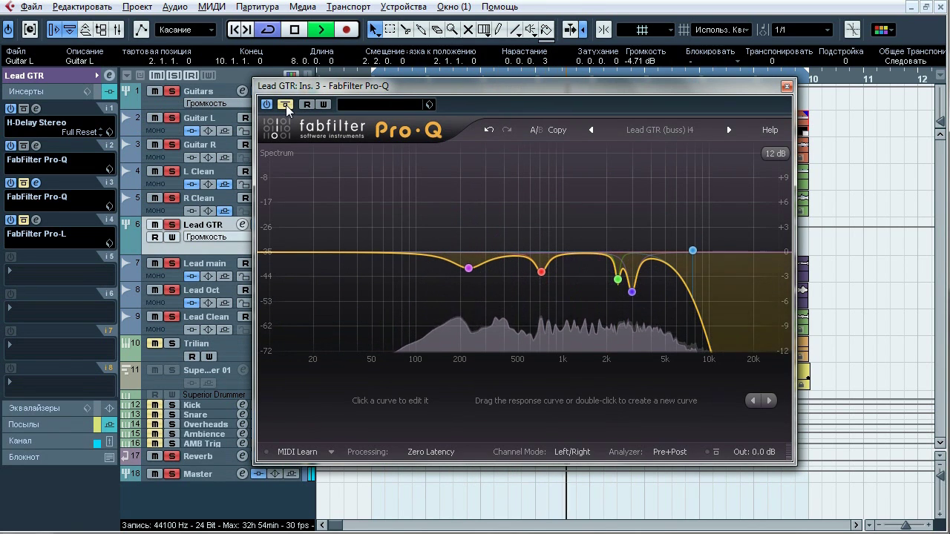
pyautogui.click(286, 105)
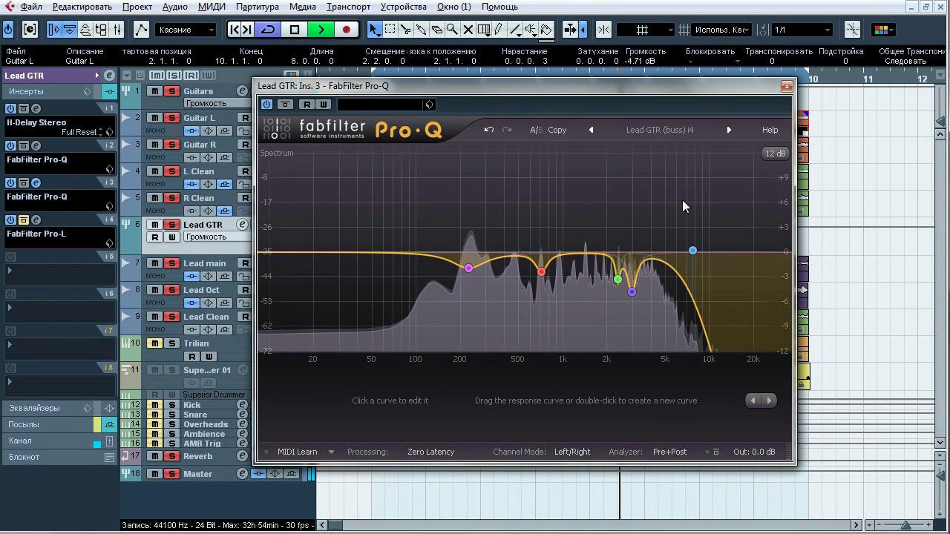
# Step: Audition the 2950.7 Hz, 2364.6 Hz and 711.93 Hz cuts of the second Pro-Q again, and stop playback
pyautogui.click(654, 314)
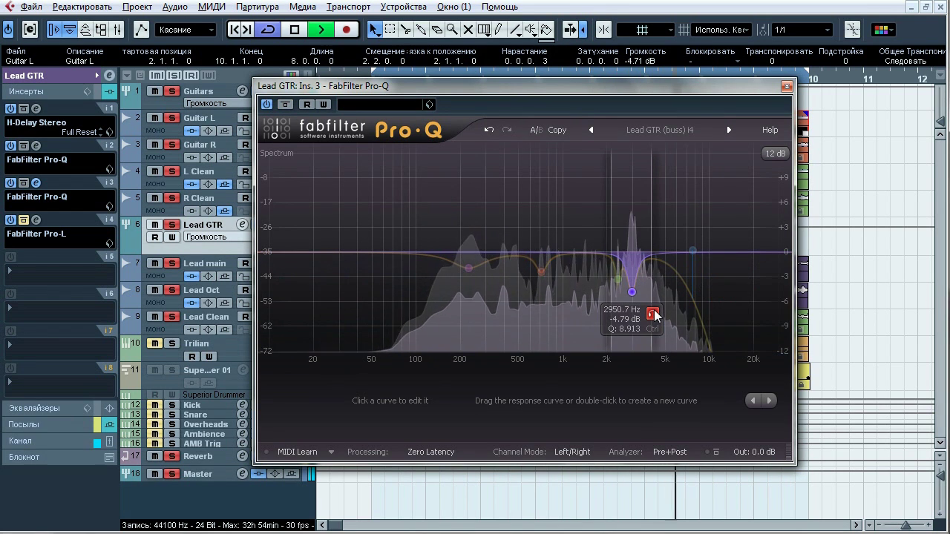
pyautogui.click(638, 303)
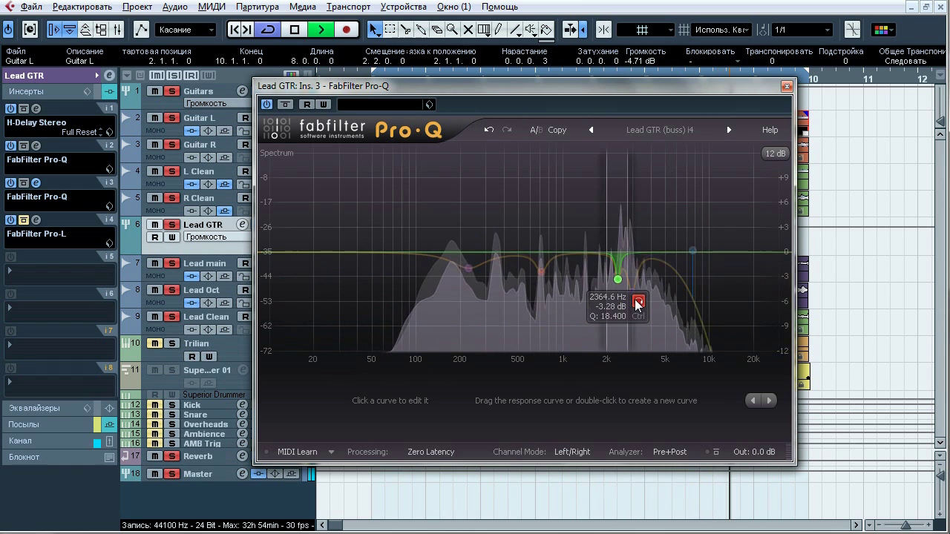
pyautogui.click(562, 295)
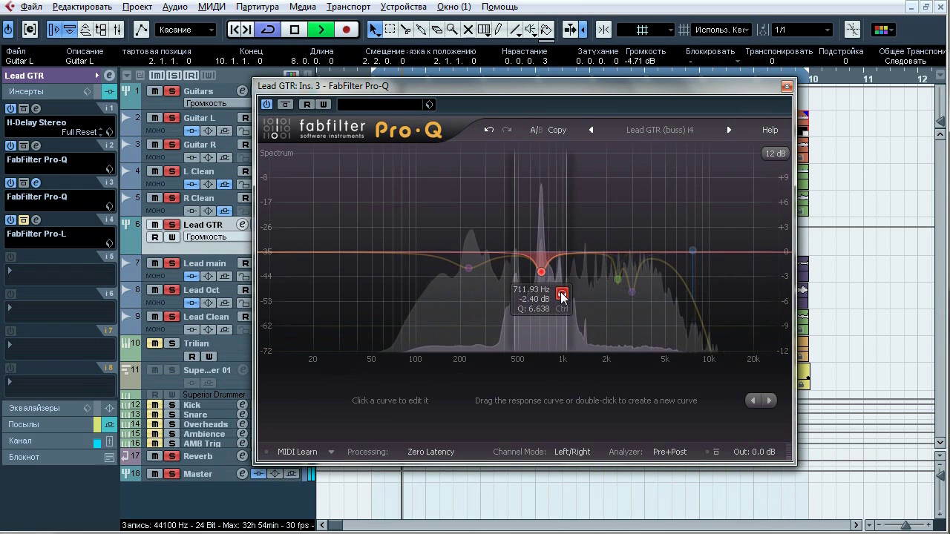
pyautogui.click(562, 295)
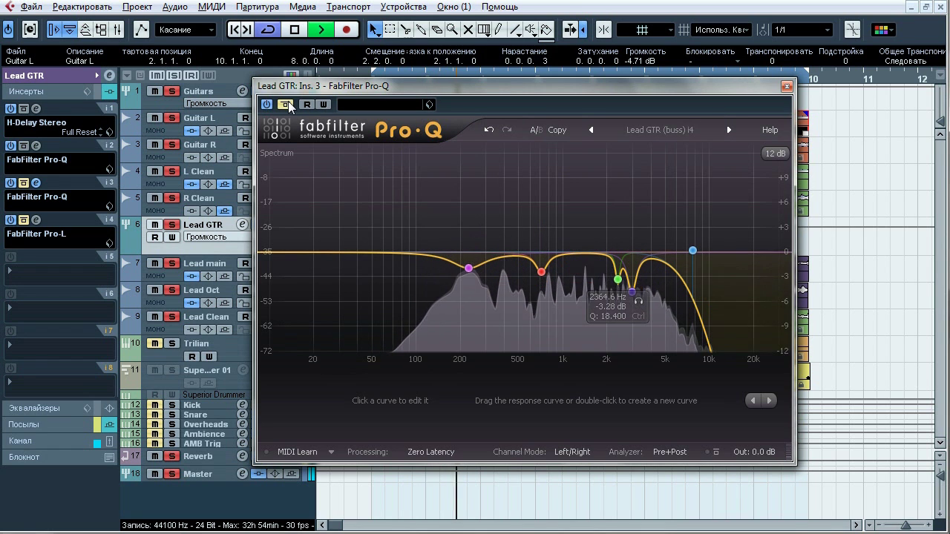
pyautogui.press('space')
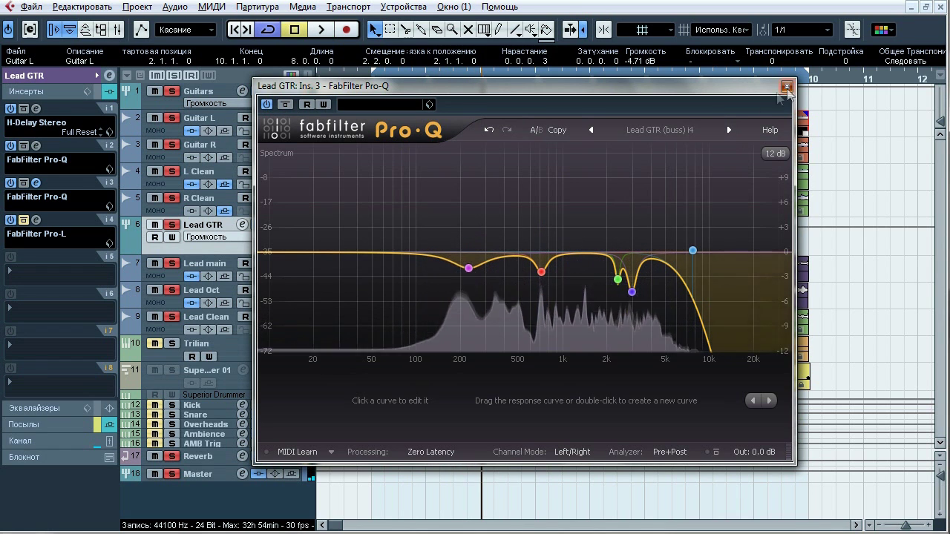
# Step: Replace the EQ window with the Pro-L in insert 4 of Lead GTR and play it with the group's channel fader displayed
pyautogui.click(786, 86)
pyautogui.click(36, 219)
pyautogui.moveTo(358, 86); pyautogui.dragTo(377, 94)
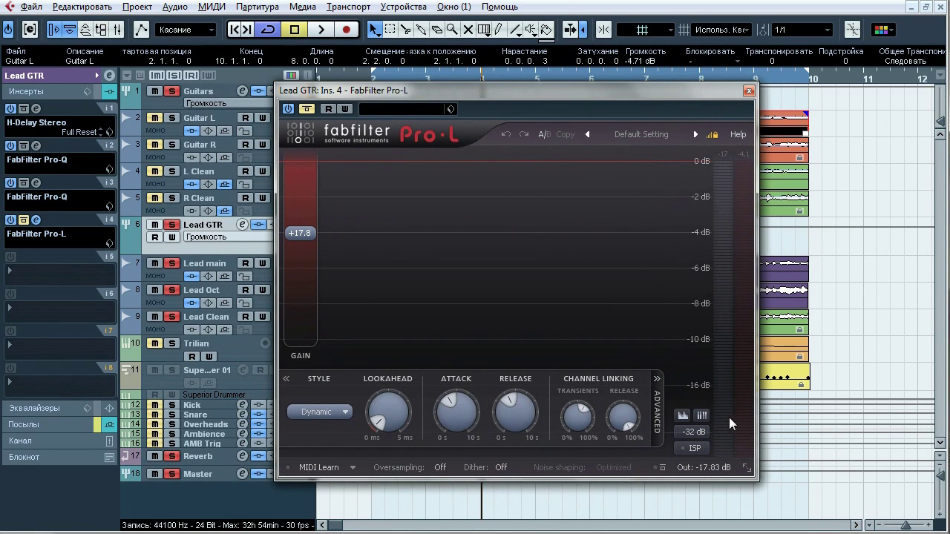
pyautogui.press('space')
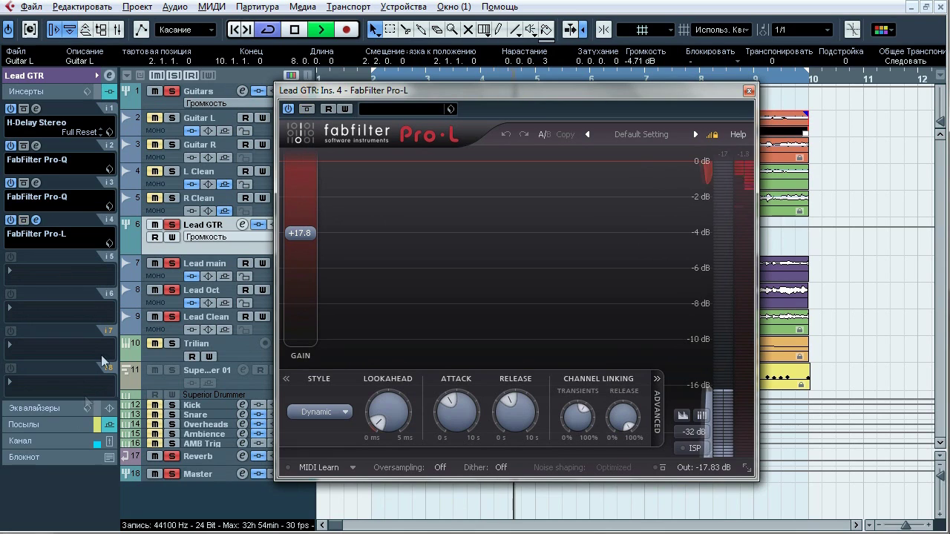
pyautogui.click(44, 441)
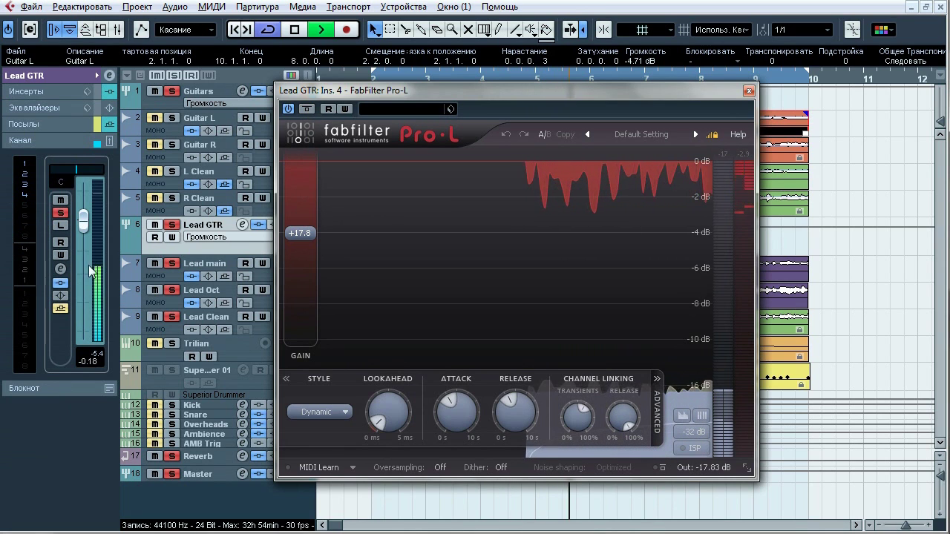
# Step: Compare the lead with the Pro-L limiter bypassed and active twice, stop playback and close the limiter
pyautogui.click(306, 109)
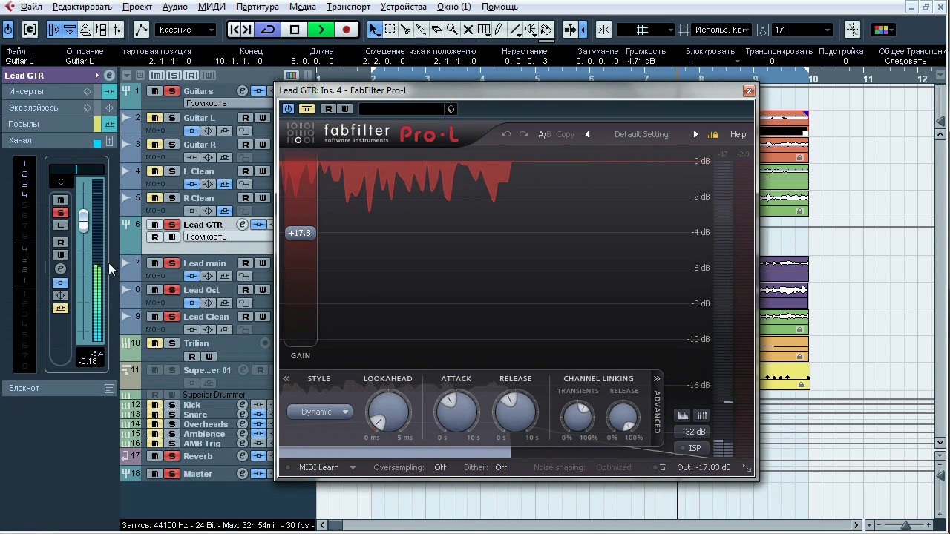
pyautogui.click(310, 110)
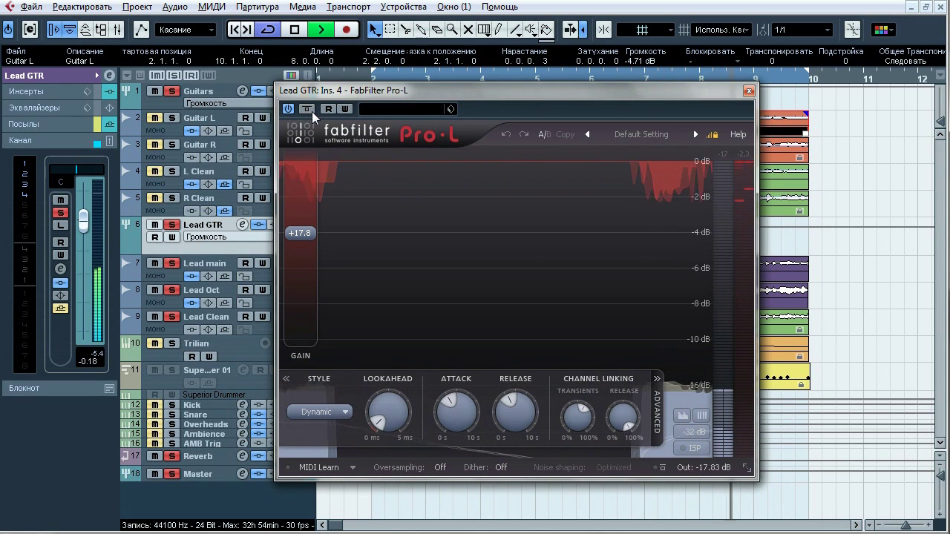
pyautogui.click(306, 109)
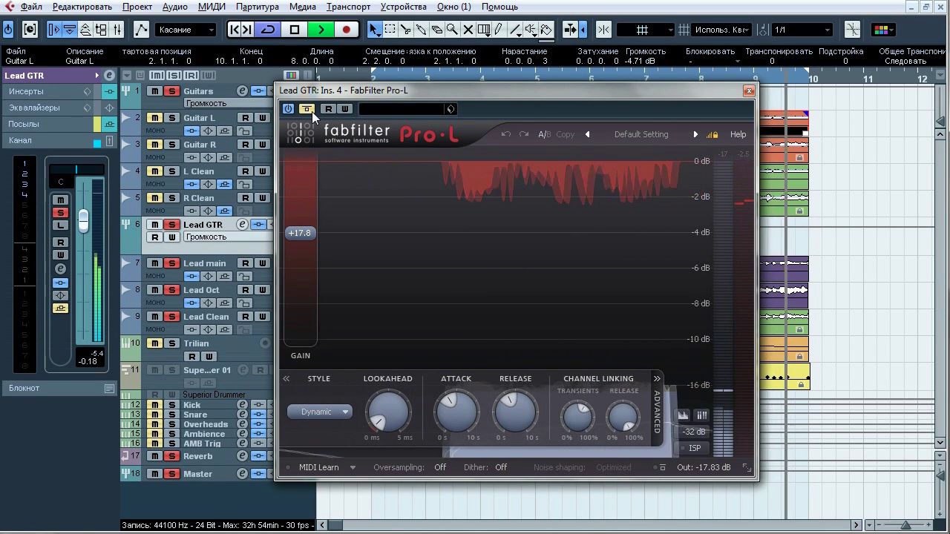
pyautogui.click(312, 111)
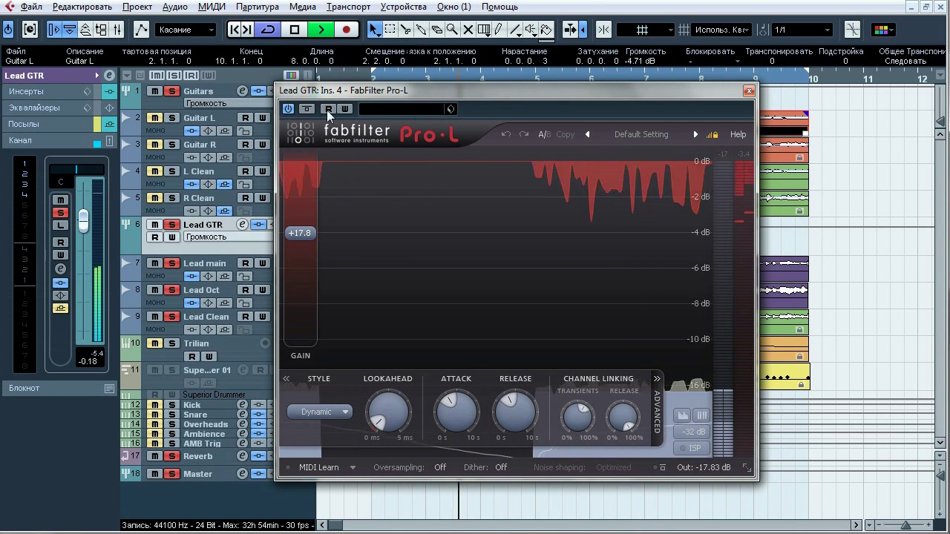
pyautogui.press('space')
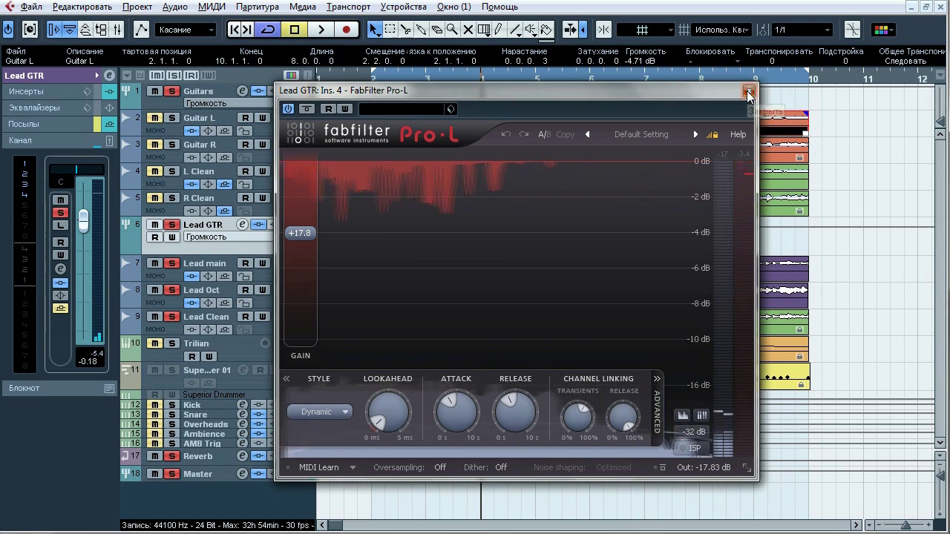
pyautogui.click(749, 91)
# Step: Select the Guitars group with all guitar tracks audible and compare its sound with the group's inserts bypassed and active
pyautogui.click(30, 75)
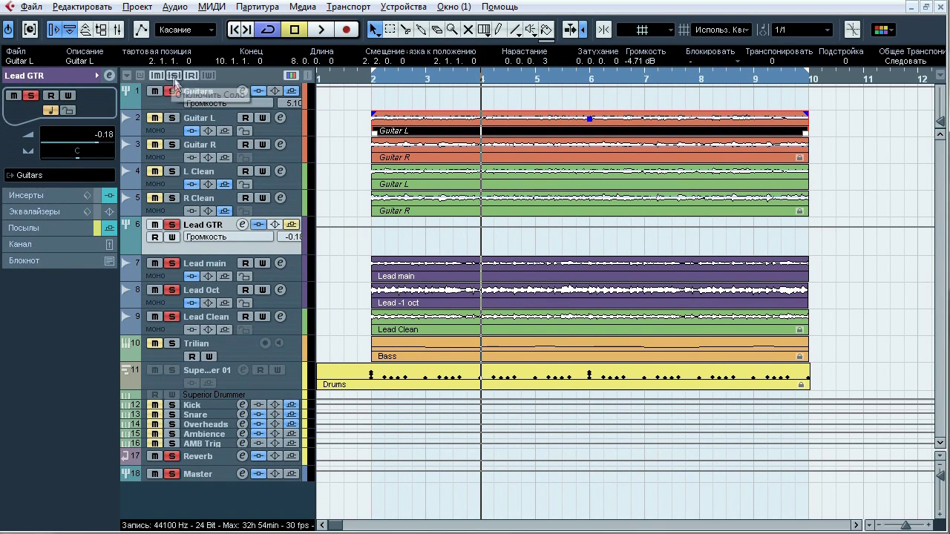
pyautogui.click(197, 92)
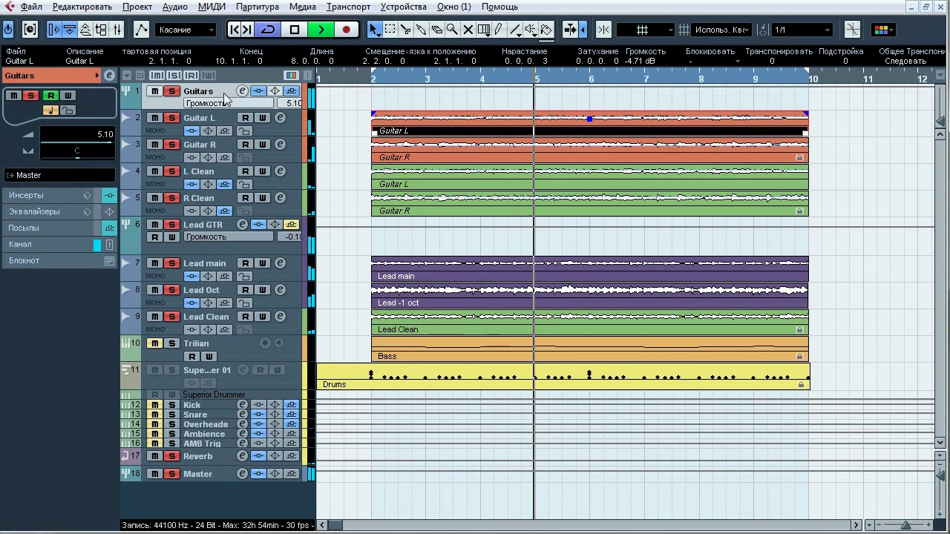
pyautogui.click(258, 91)
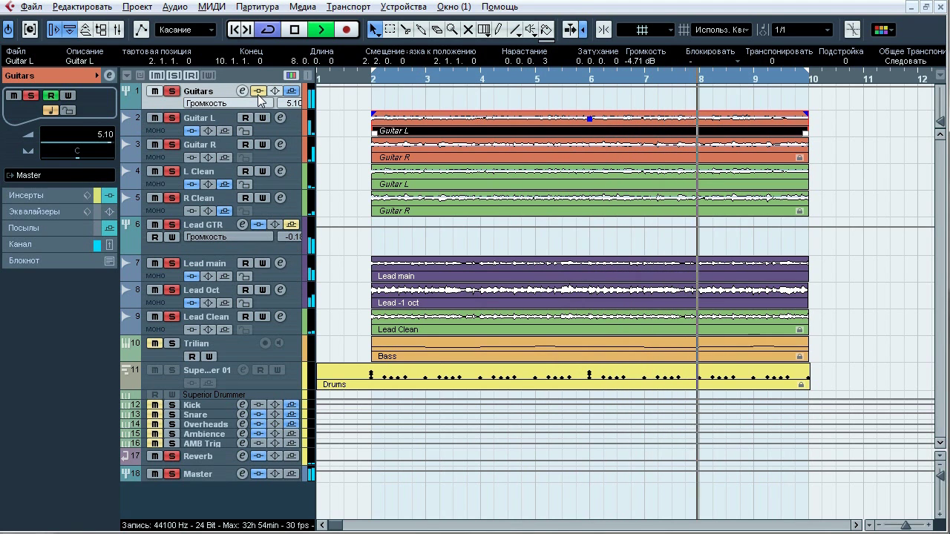
pyautogui.click(258, 91)
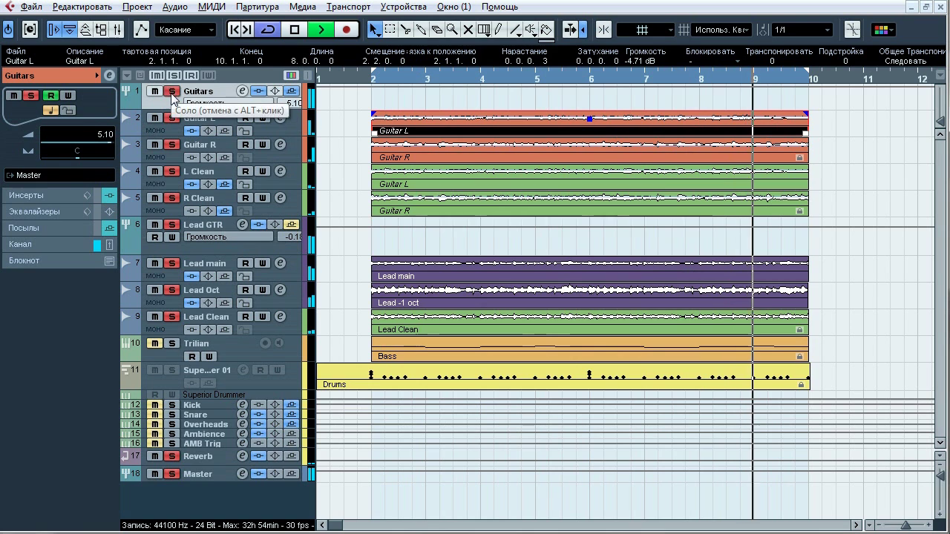
# Step: Take the Guitars group out of solo, compare its inserts bypassed and active twice in the full mix, and solo the group again
pyautogui.click(171, 92)
pyautogui.click(257, 91)
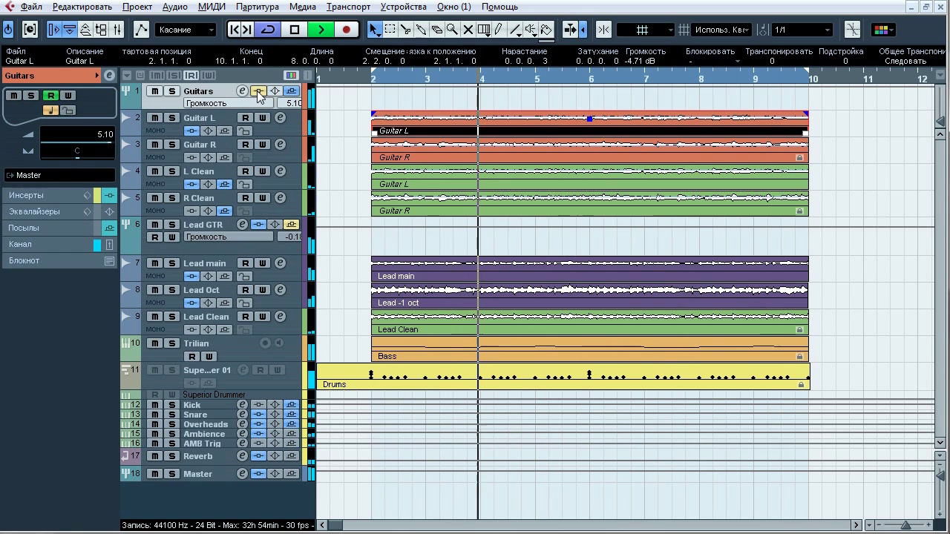
pyautogui.click(257, 91)
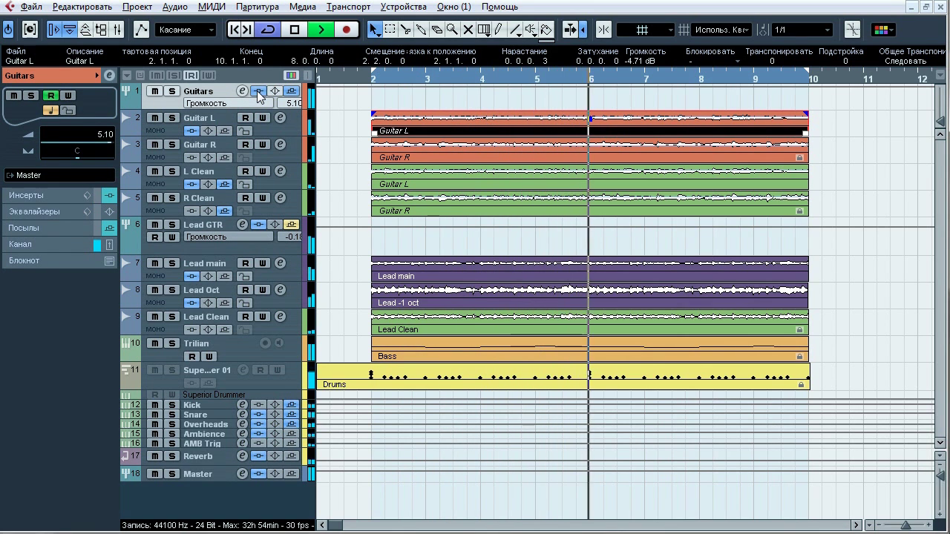
pyautogui.click(258, 90)
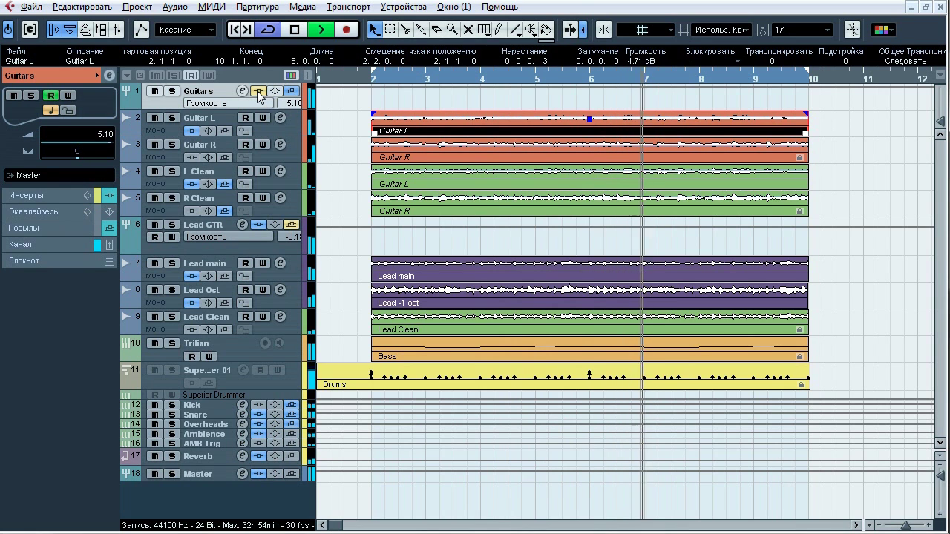
pyautogui.click(257, 90)
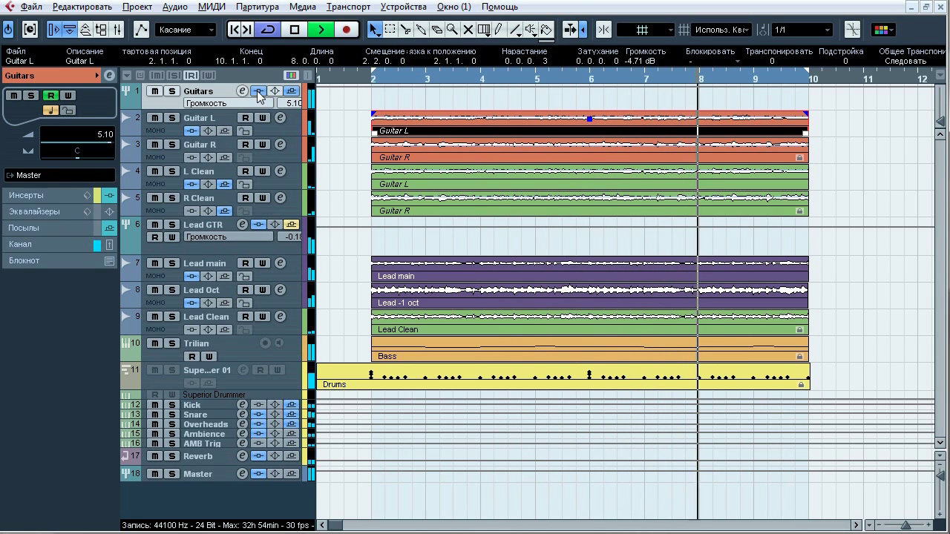
pyautogui.press('s')
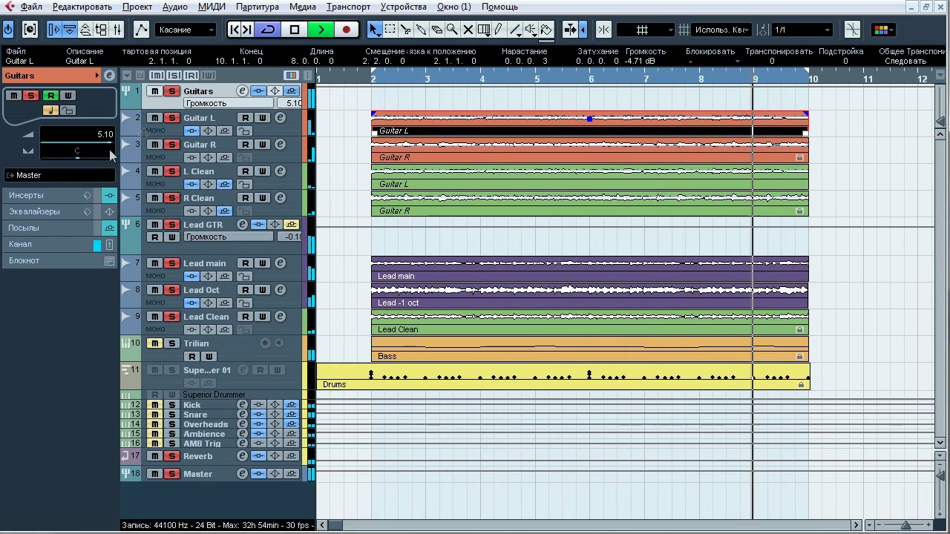
# Step: Stop playback, open the NLS Channel Stereo from insert 1 of the Guitars group and bypass all of the group's inserts
pyautogui.click(54, 196)
pyautogui.press('space')
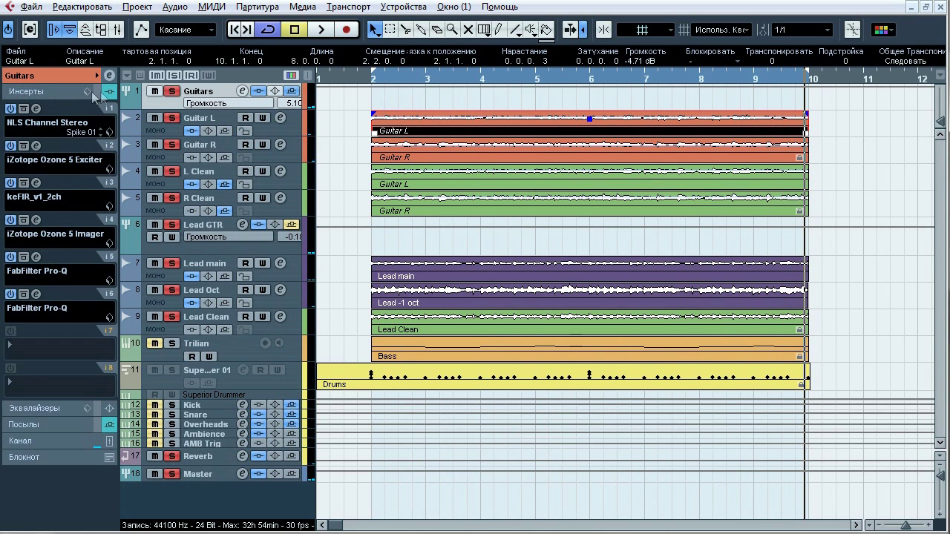
pyautogui.click(36, 109)
pyautogui.moveTo(576, 9); pyautogui.dragTo(438, 46)
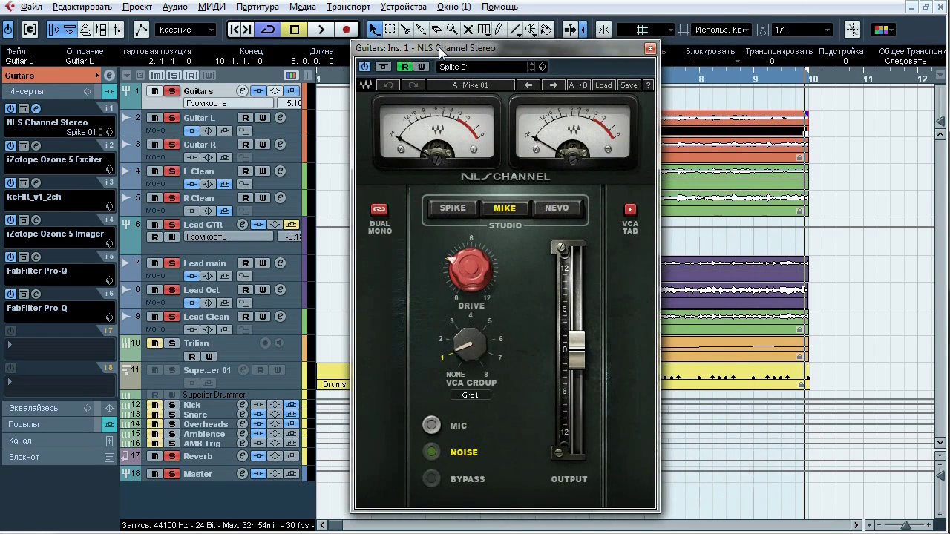
pyautogui.click(106, 90)
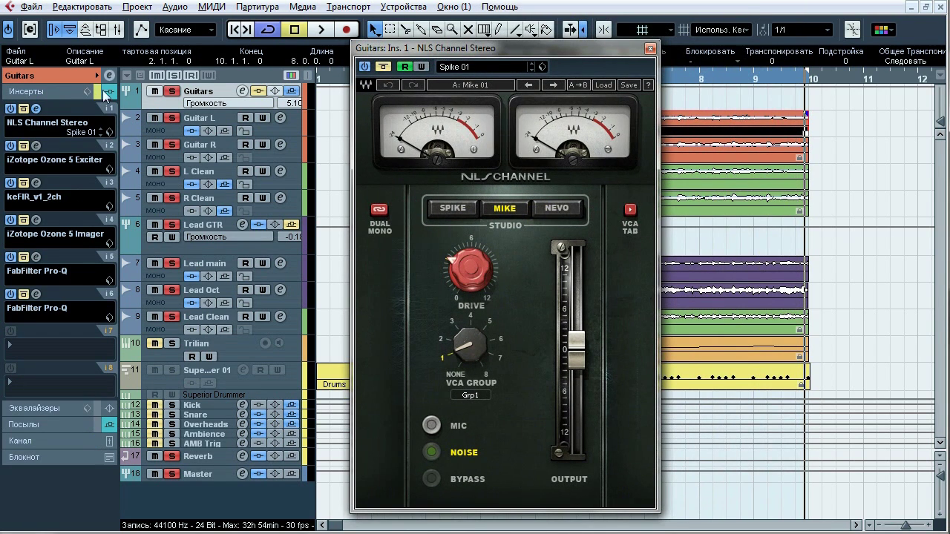
# Step: Play the guitars, compare the NLS Channel Stereo active and bypassed several times, leave it active and close the plugin window
pyautogui.press('space')
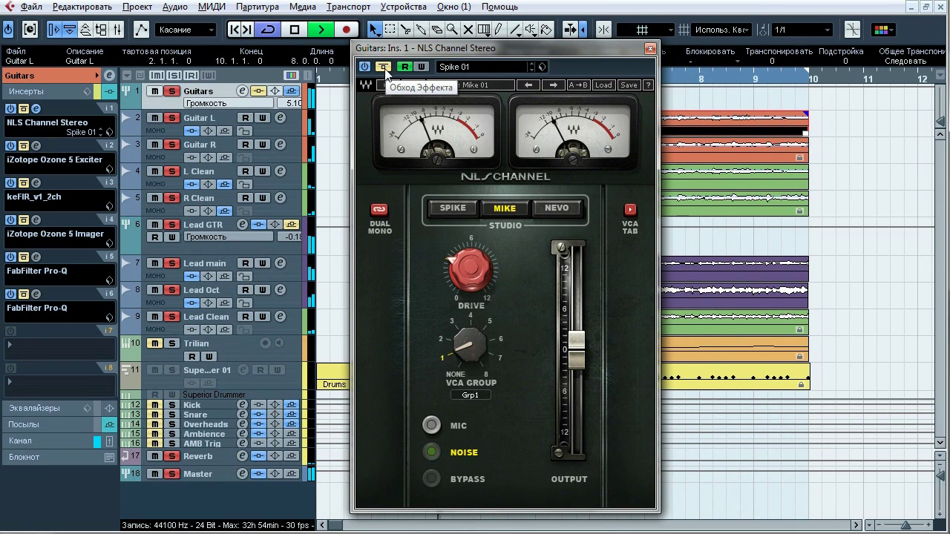
pyautogui.click(383, 68)
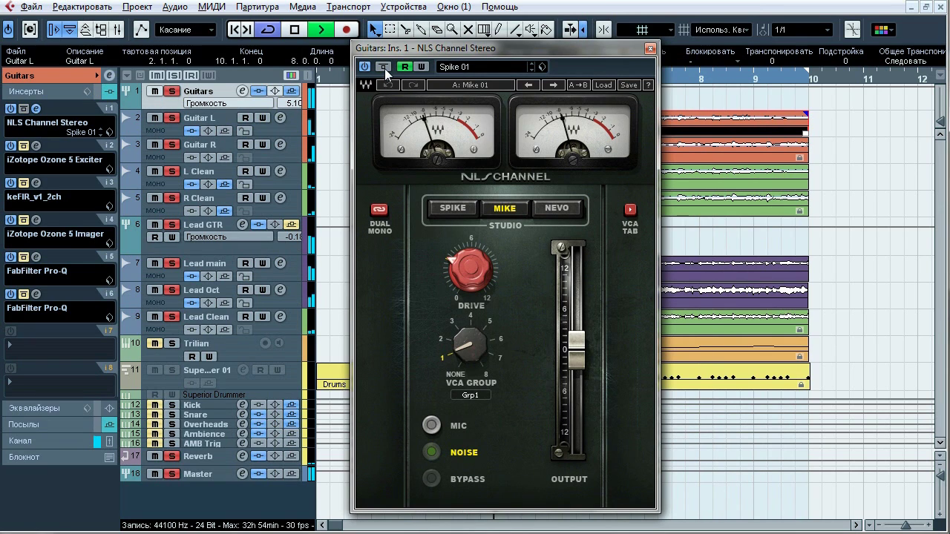
pyautogui.click(384, 68)
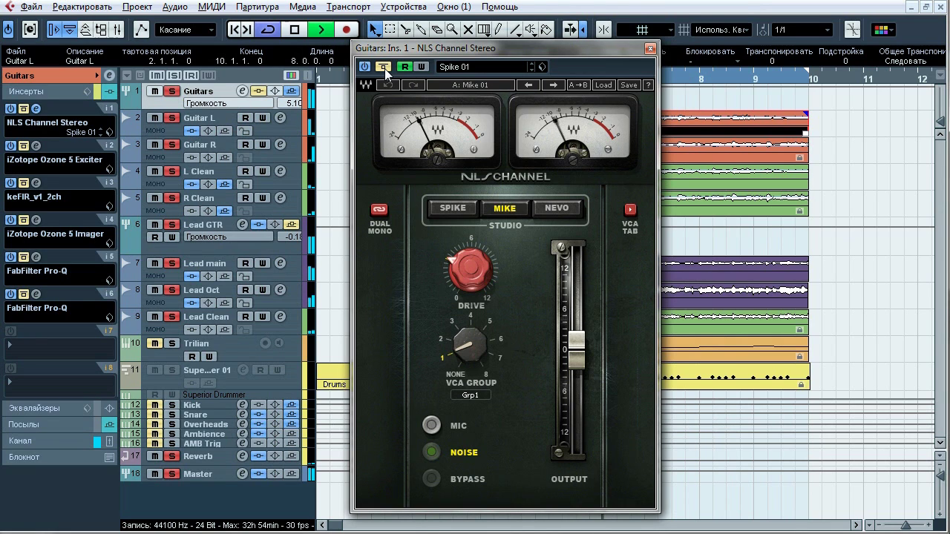
pyautogui.click(384, 68)
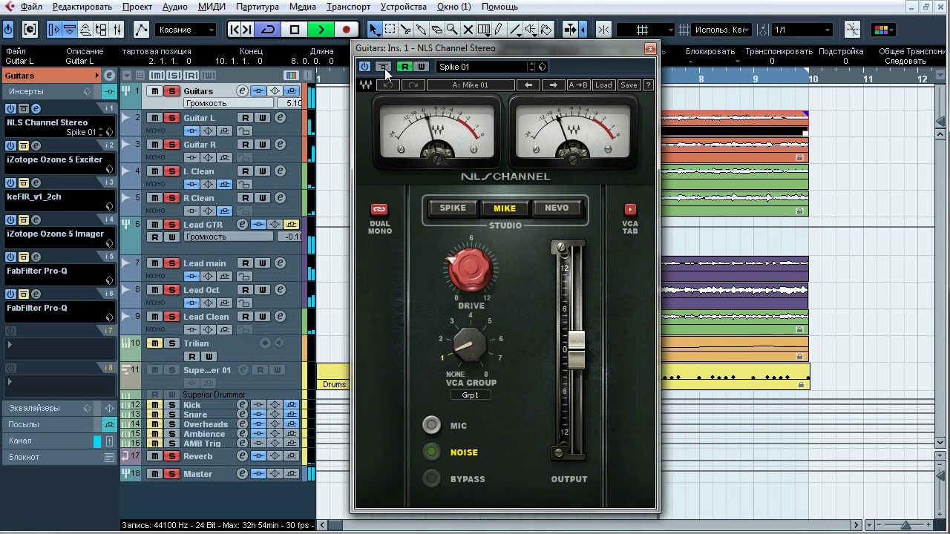
pyautogui.click(385, 68)
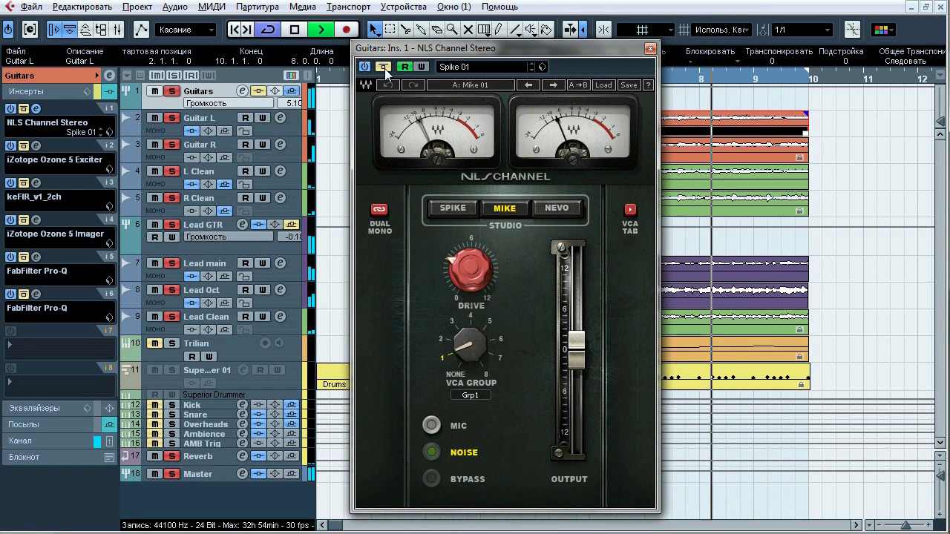
pyautogui.click(385, 68)
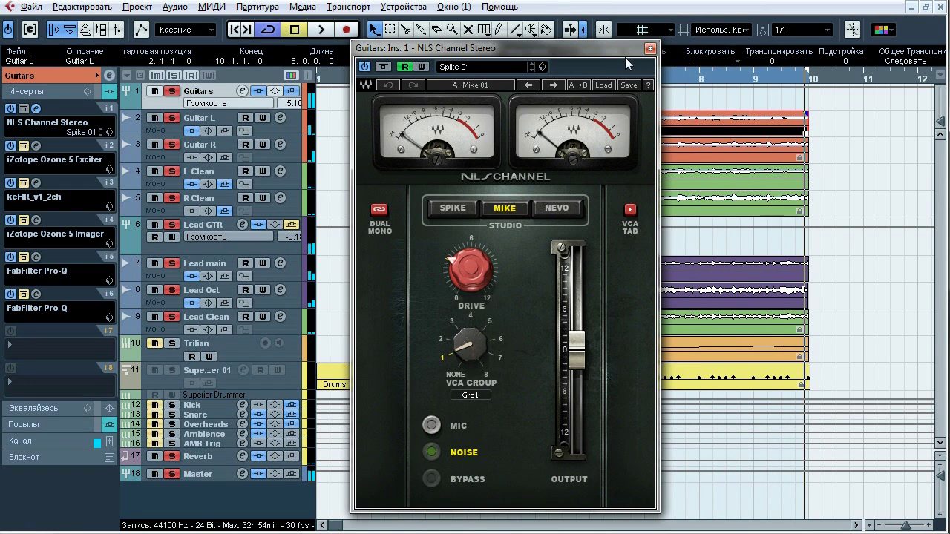
pyautogui.click(650, 50)
# Step: Open the iZotope Ozone 5 Exciter in insert 2 of the Guitars group and take it out of bypass
pyautogui.click(36, 145)
pyautogui.moveTo(368, 47); pyautogui.dragTo(271, 29)
pyautogui.click(145, 48)
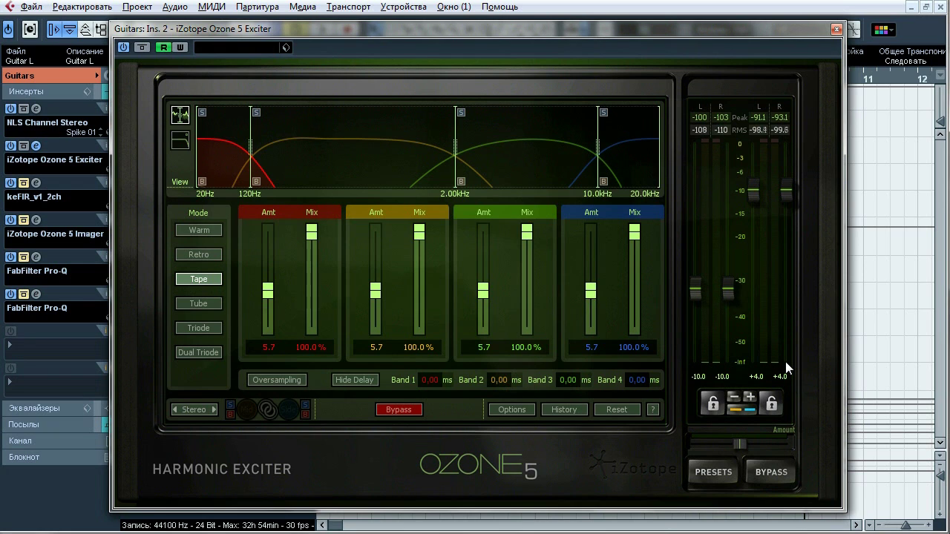
pyautogui.click(142, 48)
pyautogui.click(142, 47)
# Step: Play the guitars, compare the Ozone 5 Exciter bypassed and active three times, stop playback and close the plugin window
pyautogui.press('space')
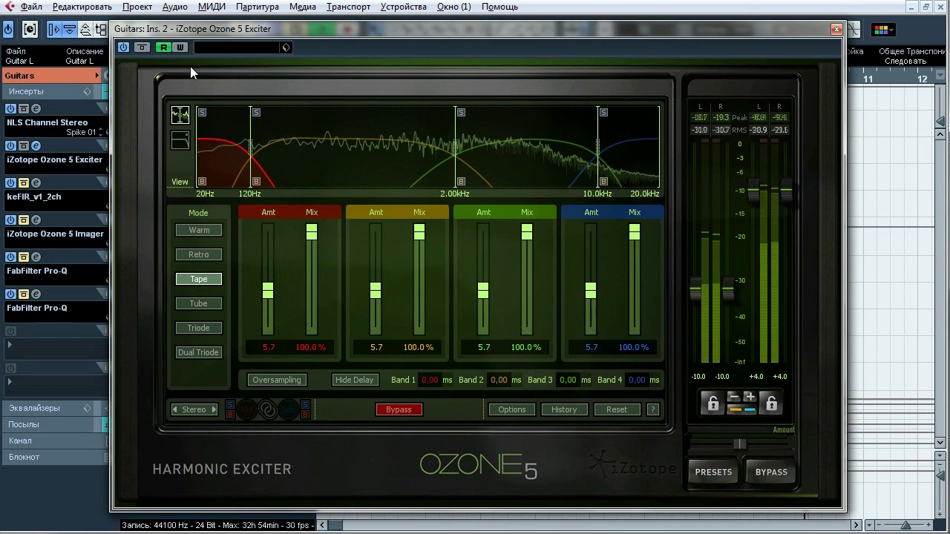
pyautogui.click(142, 49)
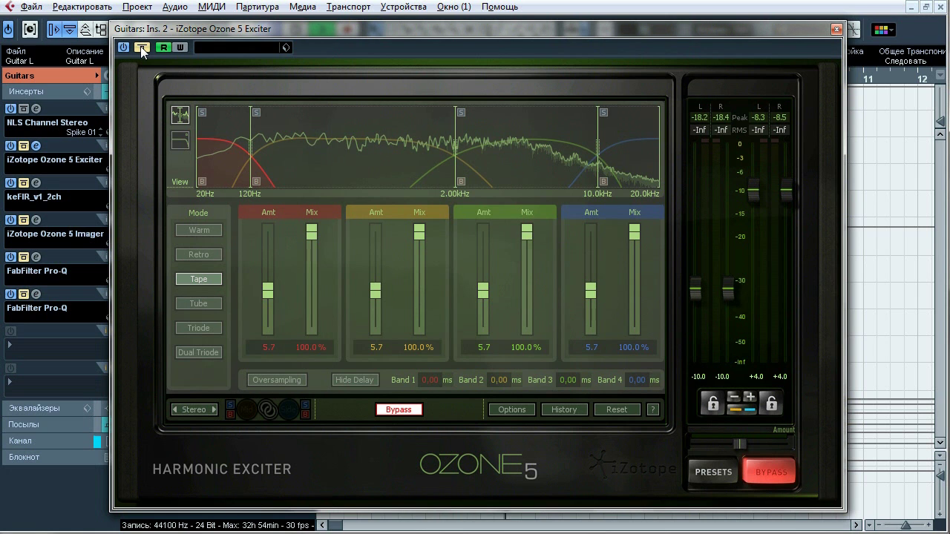
pyautogui.click(140, 46)
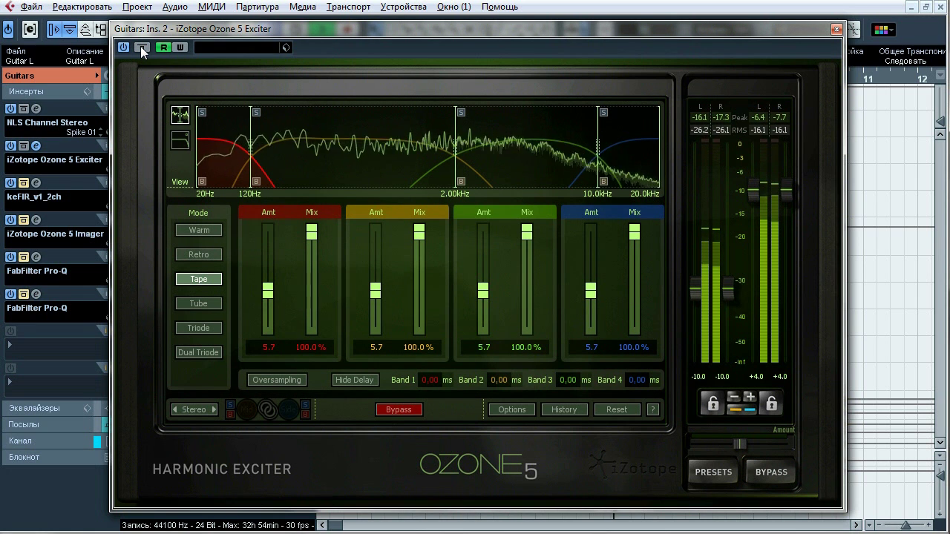
pyautogui.click(141, 47)
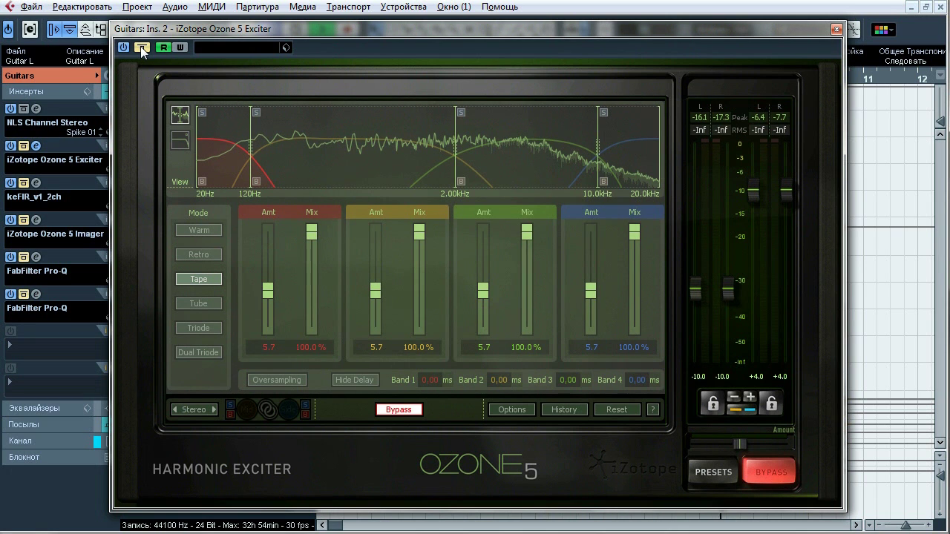
pyautogui.click(141, 47)
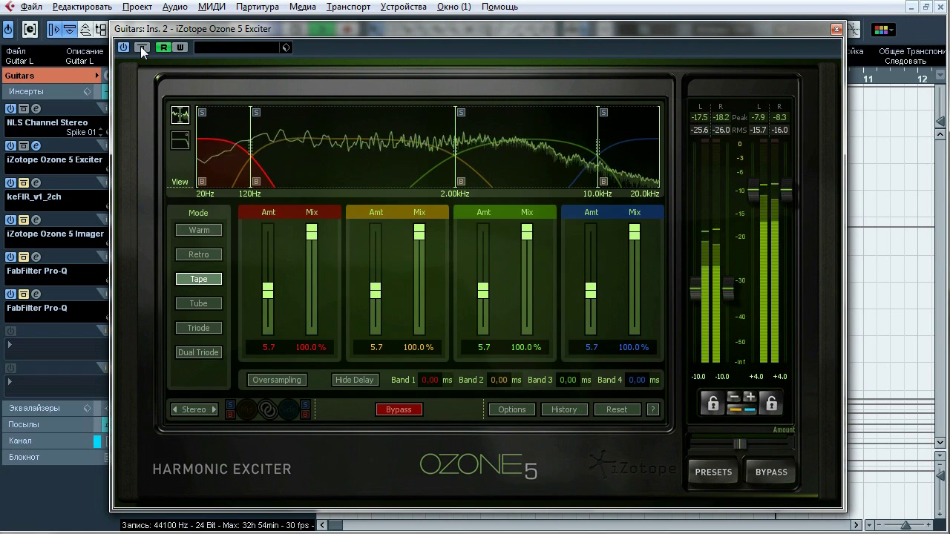
pyautogui.click(140, 47)
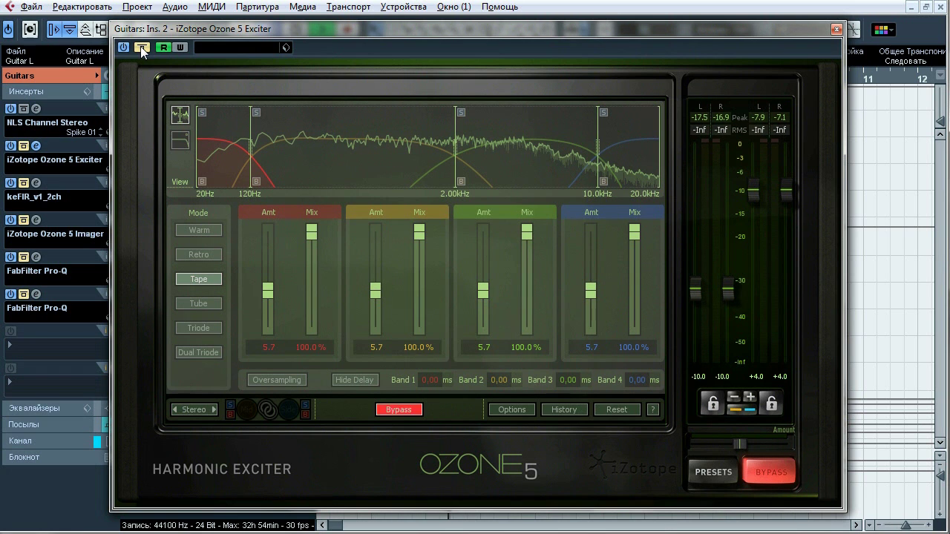
pyautogui.click(141, 46)
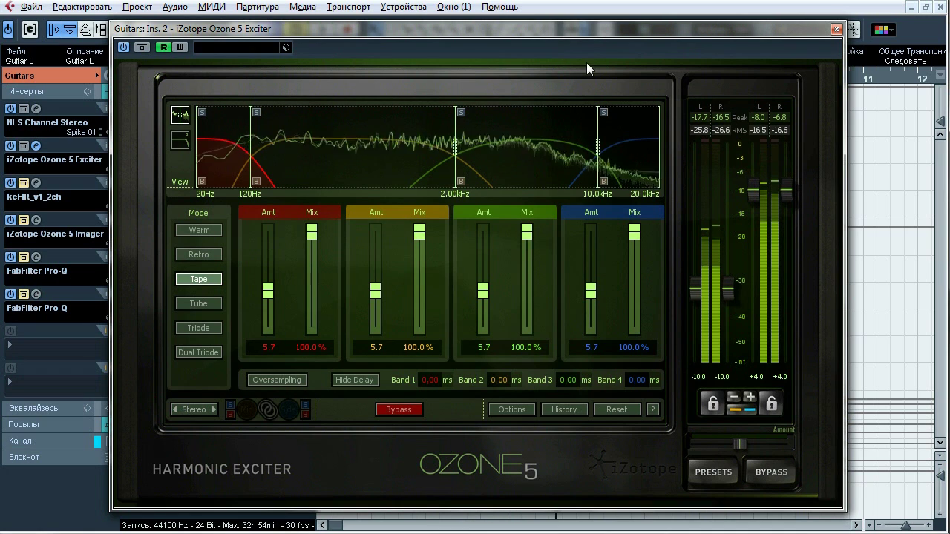
pyautogui.press('Escape')
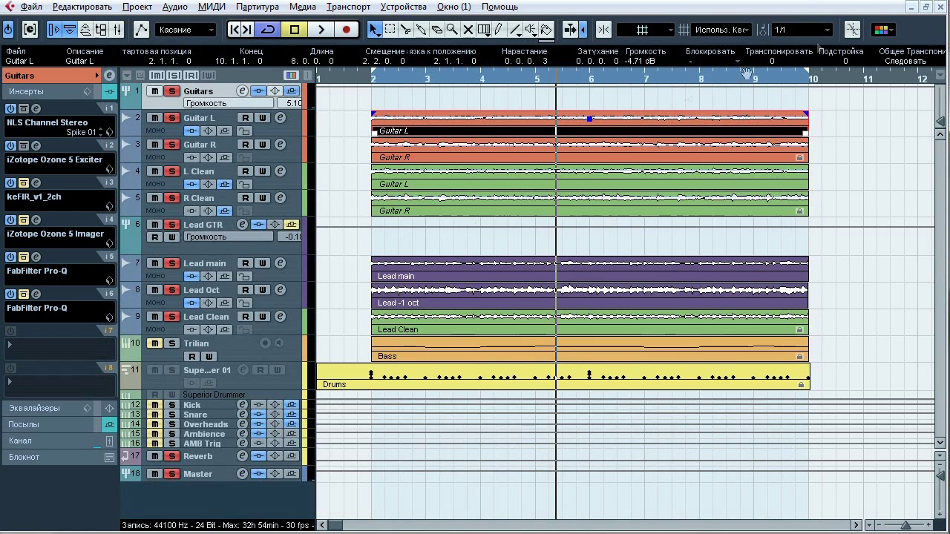
# Step: Open keFIR_v1_2ch in insert 3 of the Guitars group and take it out of bypass during playback
pyautogui.click(37, 182)
pyautogui.moveTo(489, 131); pyautogui.dragTo(444, 141)
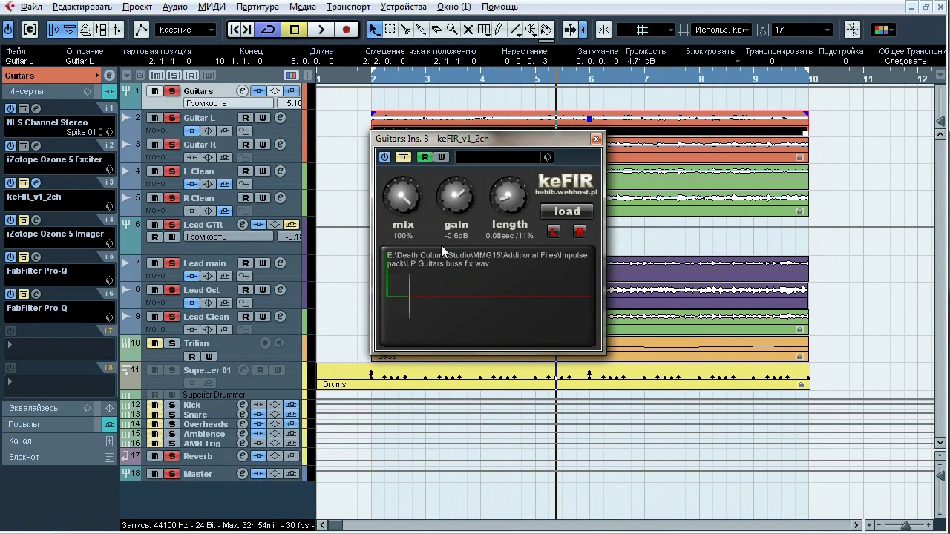
pyautogui.press('space')
pyautogui.click(405, 159)
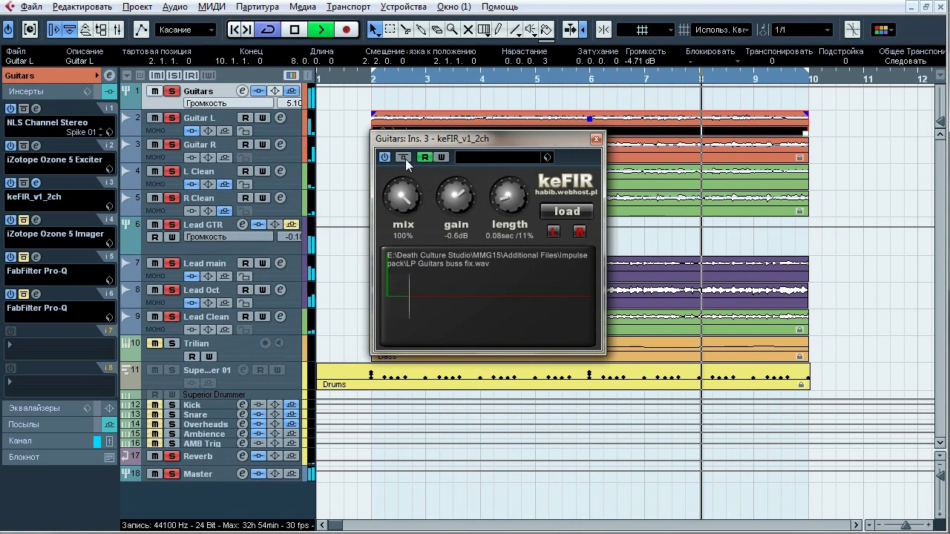
# Step: Compare the guitars with the keFIR impulse loader bypassed and active several times, stop playback and close the plugin window
pyautogui.click(405, 159)
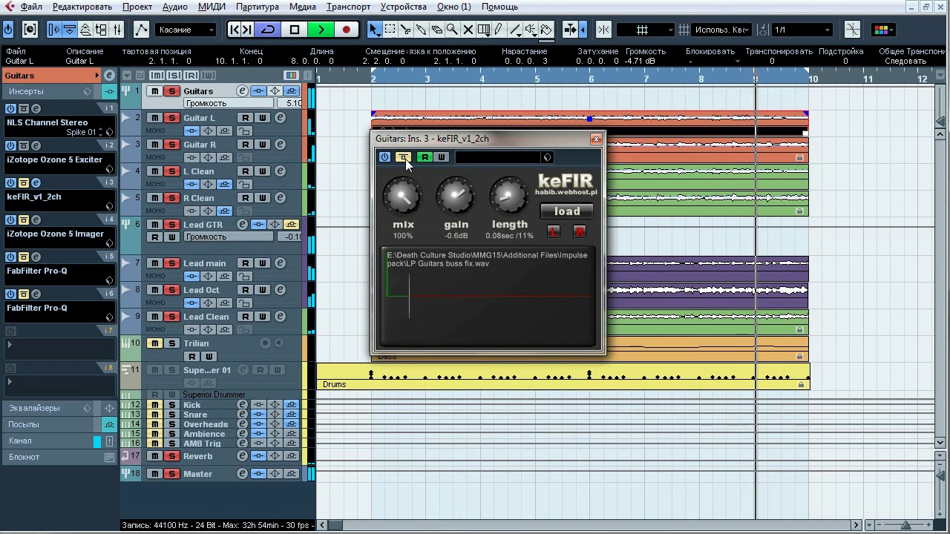
pyautogui.click(405, 159)
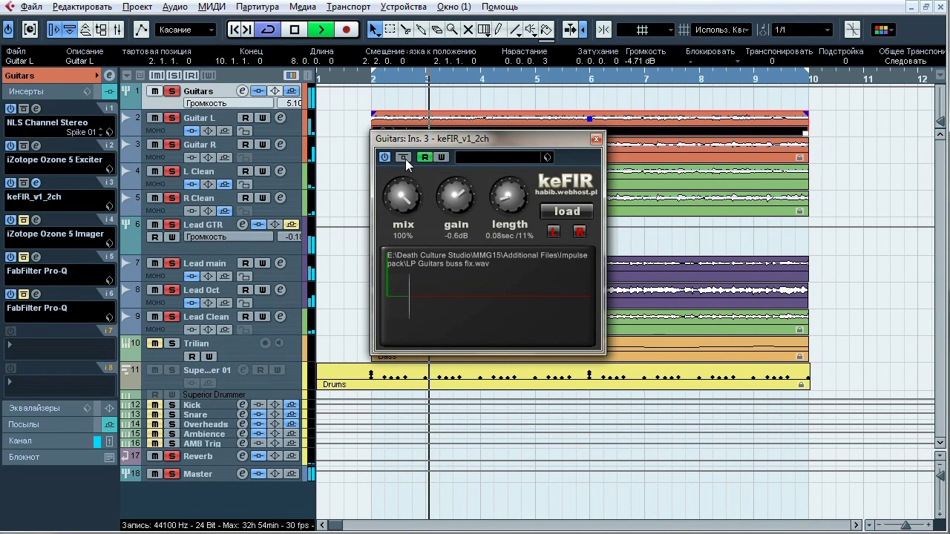
pyautogui.click(406, 158)
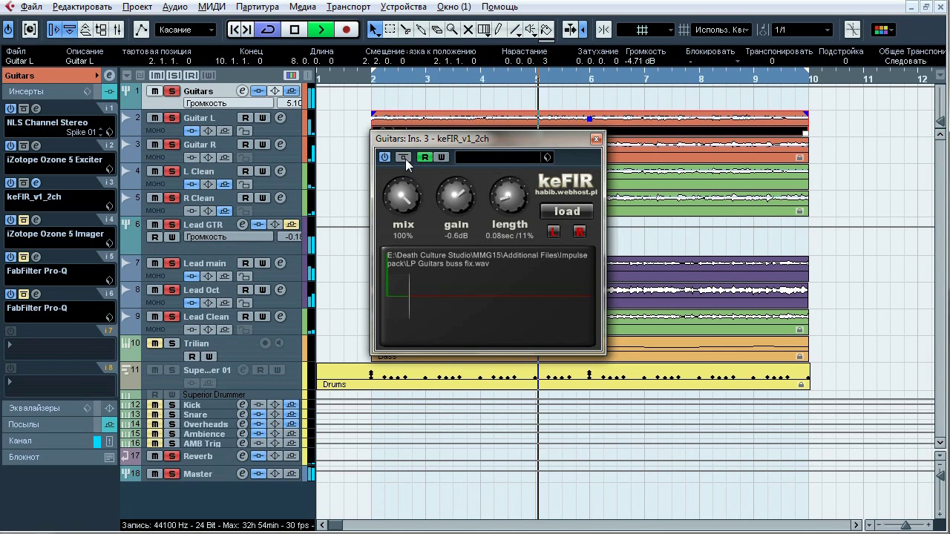
pyautogui.click(405, 158)
pyautogui.click(405, 159)
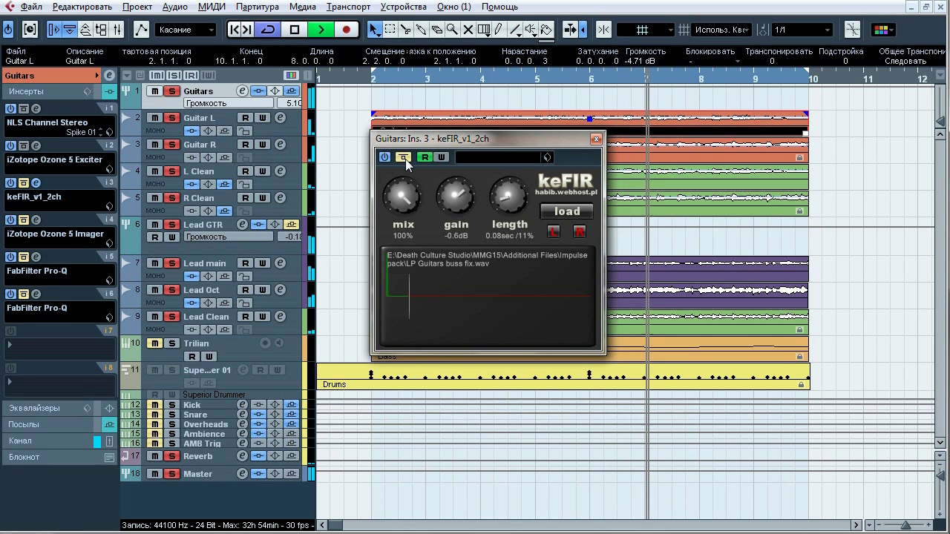
pyautogui.click(405, 159)
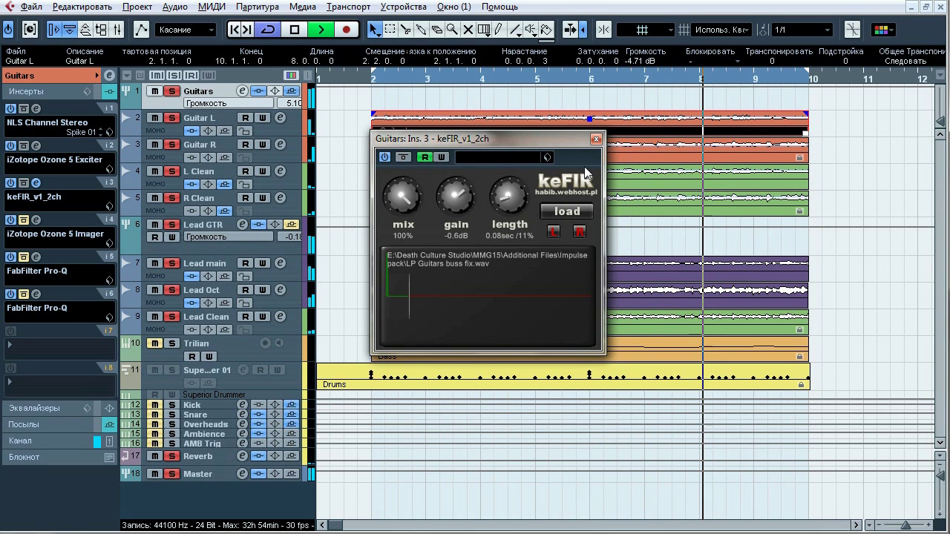
pyautogui.press('space')
pyautogui.click(597, 141)
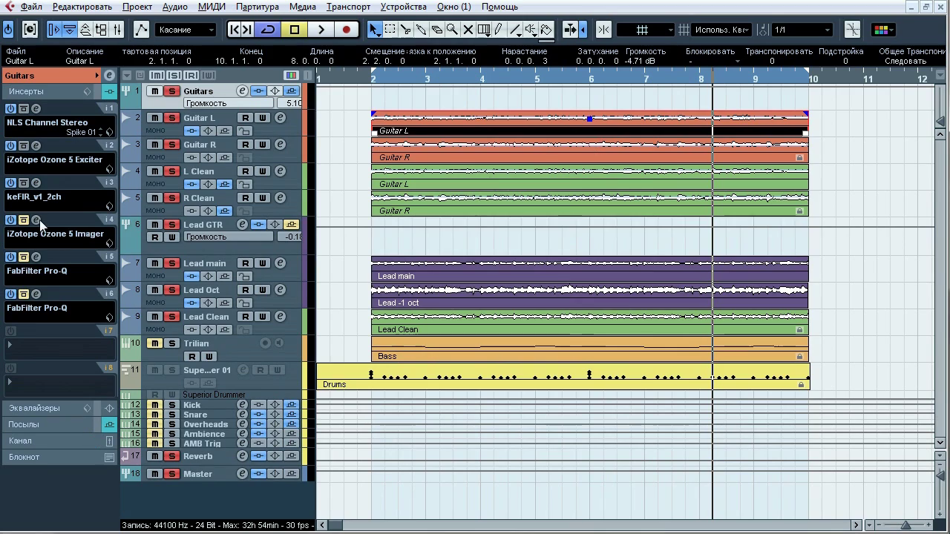
# Step: Open the iZotope Ozone 5 Imager in insert 4 of the Guitars group and take it out of bypass during playback
pyautogui.click(35, 220)
pyautogui.moveTo(440, 117); pyautogui.dragTo(413, 33)
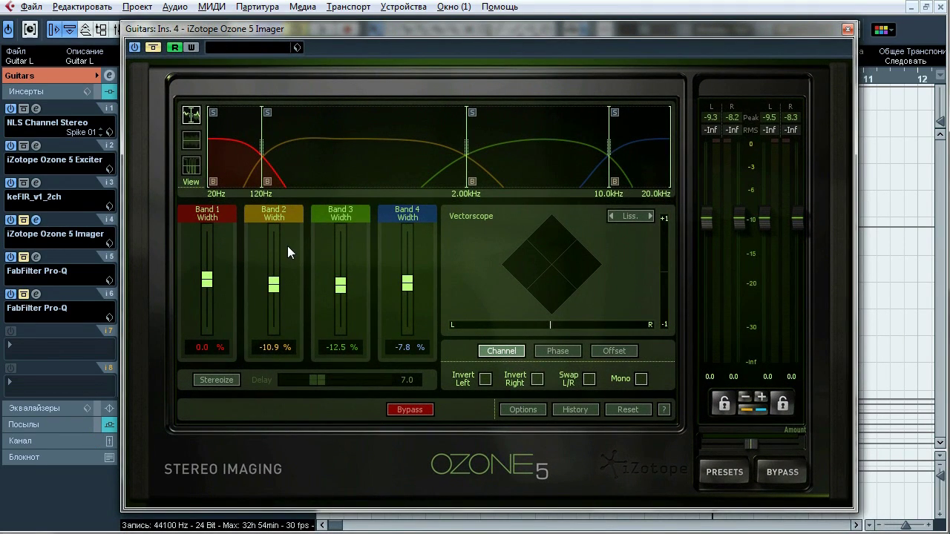
pyautogui.click(154, 47)
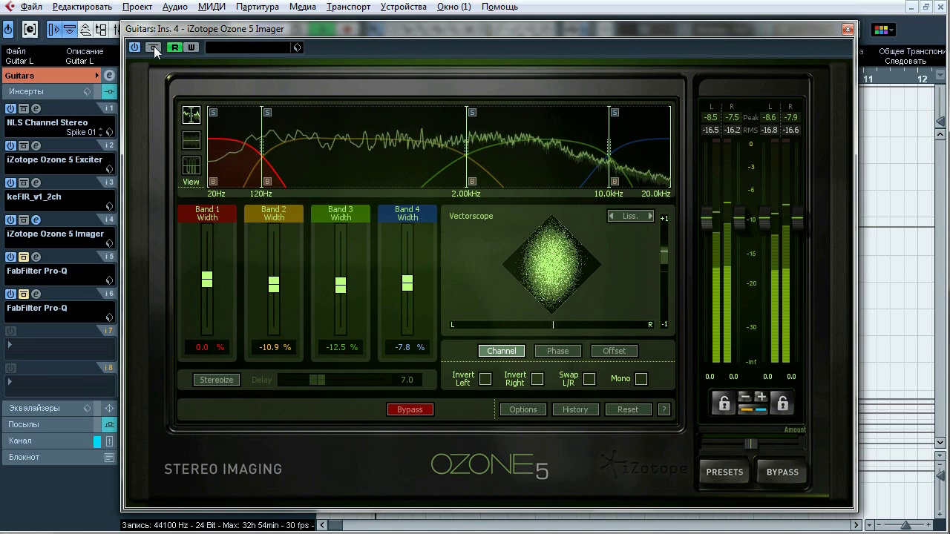
# Step: Compare the guitars with the Ozone 5 Imager bypassed and active, leave it active, stop playback and close the plugin window
pyautogui.click(154, 47)
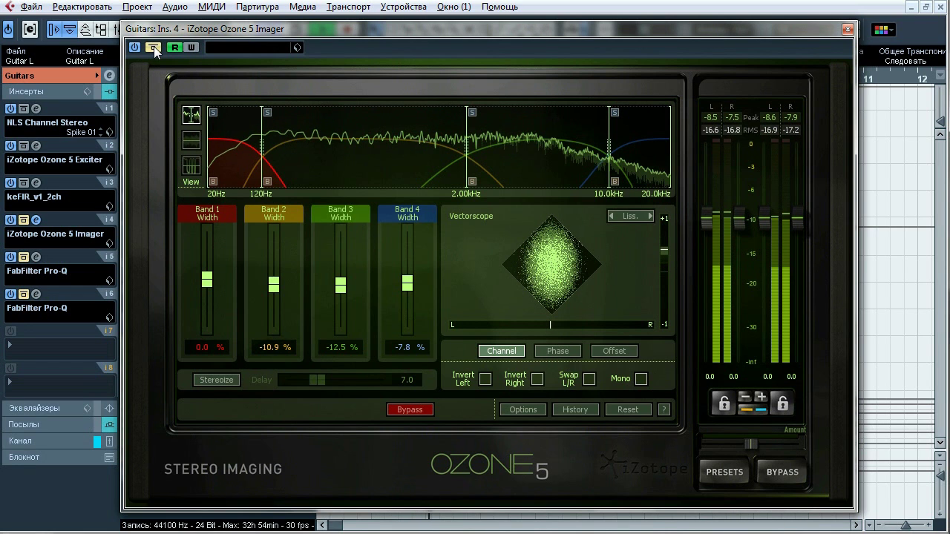
pyautogui.click(154, 46)
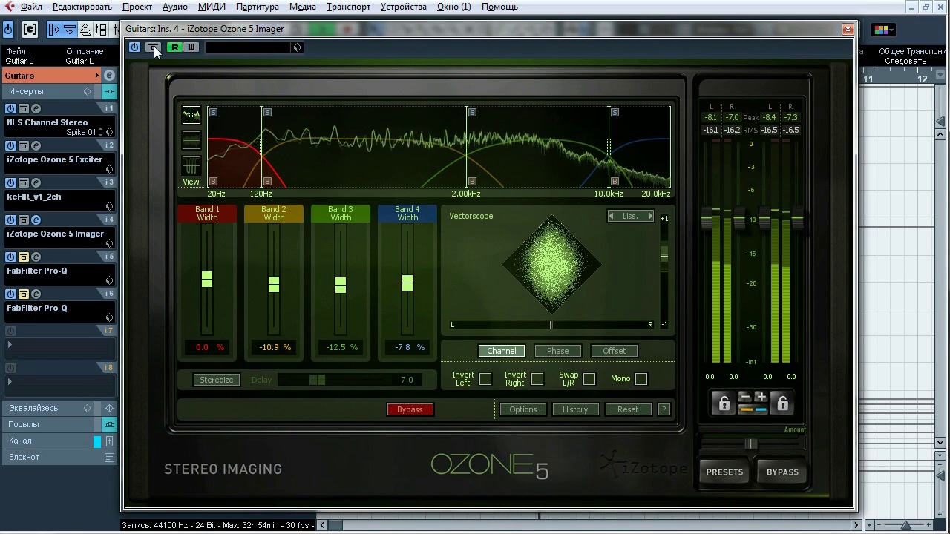
pyautogui.click(153, 46)
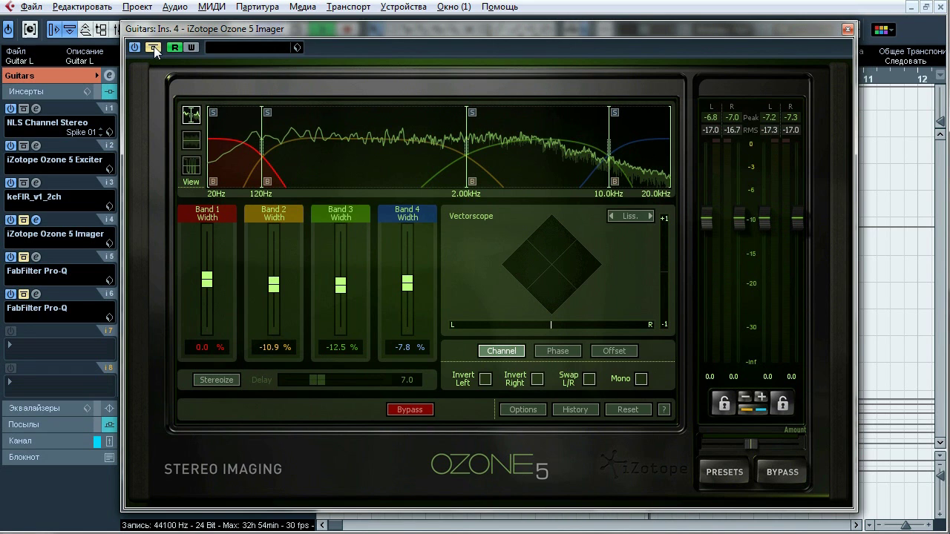
pyautogui.click(154, 46)
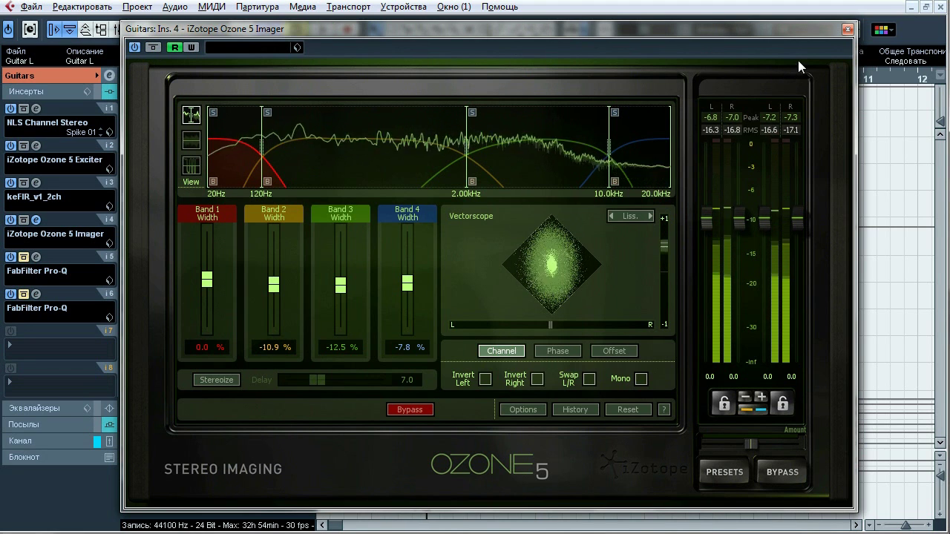
pyautogui.click(848, 30)
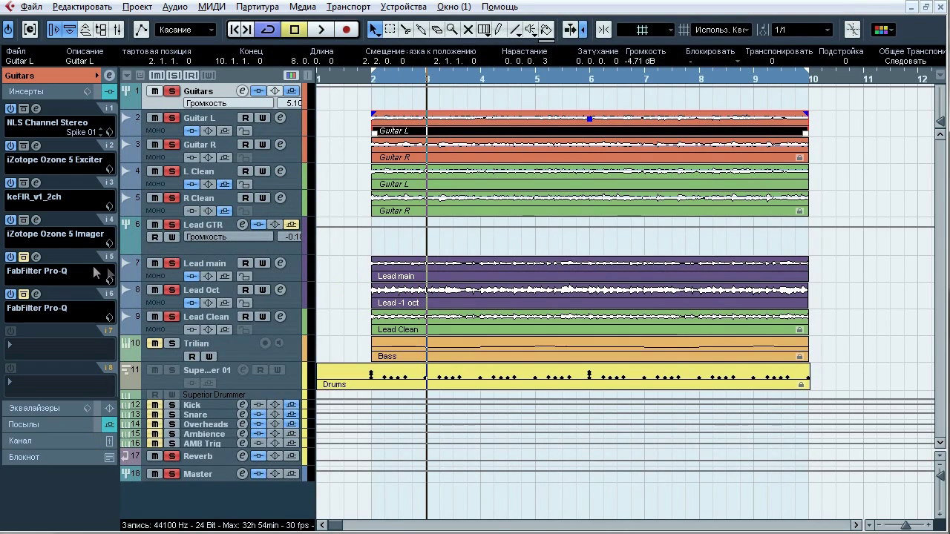
# Step: Open the FabFilter Pro-Q equalizers in inserts 5 and 6 of the Guitars group and arrange their windows so both can be seen
pyautogui.click(35, 257)
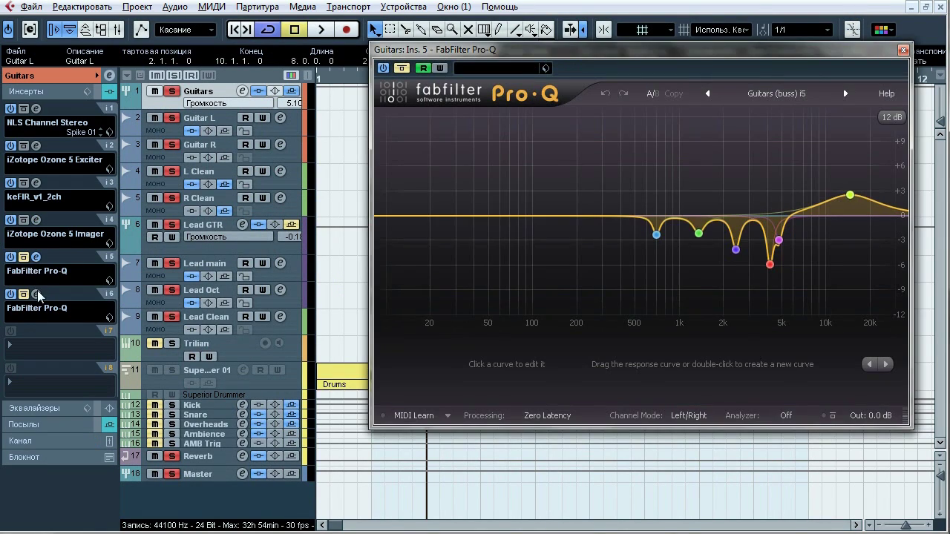
pyautogui.click(35, 293)
pyautogui.moveTo(439, 18); pyautogui.dragTo(522, 115)
pyautogui.moveTo(564, 50); pyautogui.dragTo(274, 34)
pyautogui.click(667, 115)
pyautogui.moveTo(667, 115); pyautogui.dragTo(674, 115)
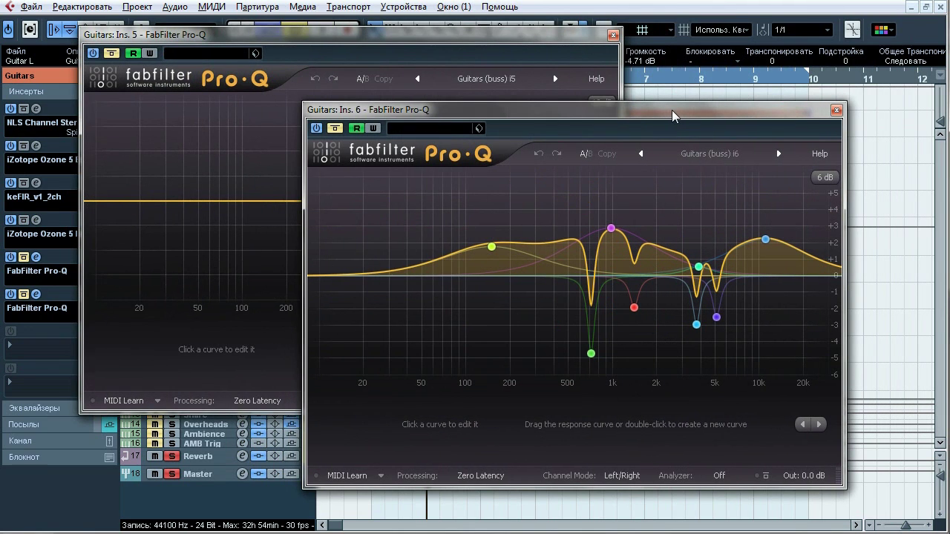
# Step: Check the preset names of both Pro-Q equalizers without loading another preset, and close both plugin windows
pyautogui.click(558, 43)
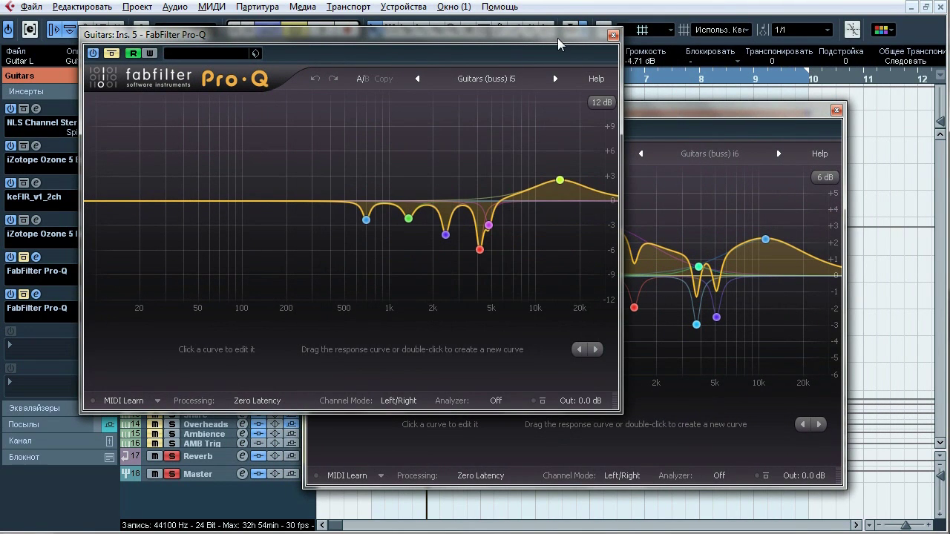
pyautogui.click(486, 78)
pyautogui.click(714, 153)
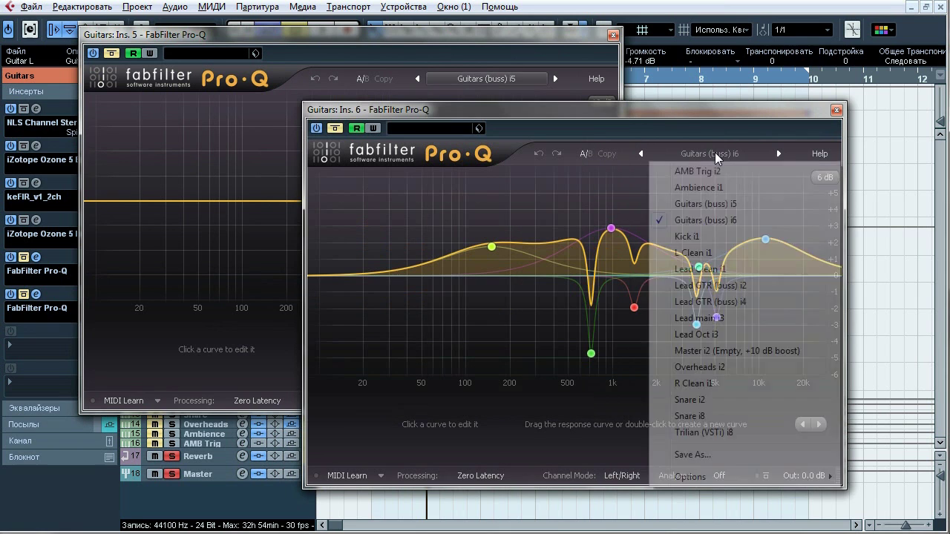
pyautogui.click(711, 121)
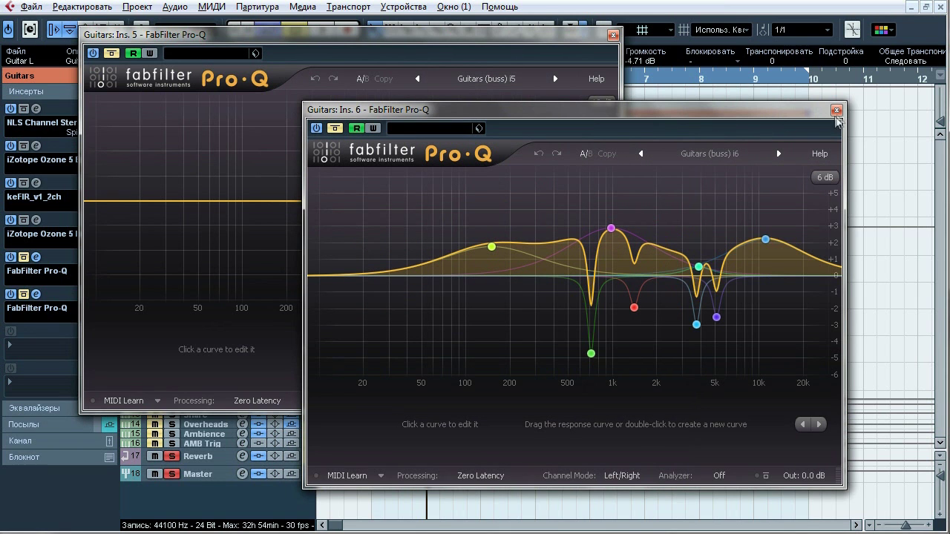
pyautogui.click(836, 110)
pyautogui.click(613, 35)
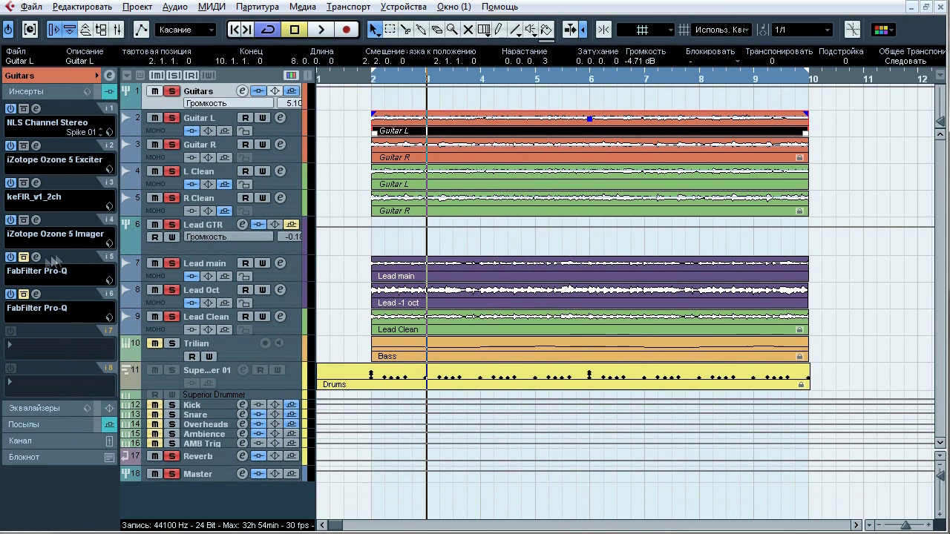
# Step: Reopen the FabFilter Pro-Q in insert 5 of the Guitars group, play the guitars and take the equalizer out of bypass
pyautogui.click(36, 257)
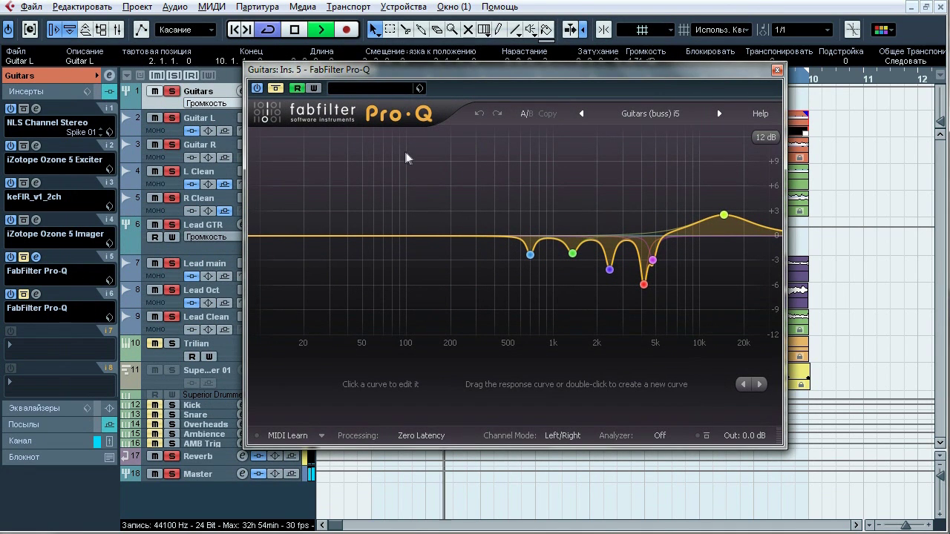
pyautogui.click(275, 88)
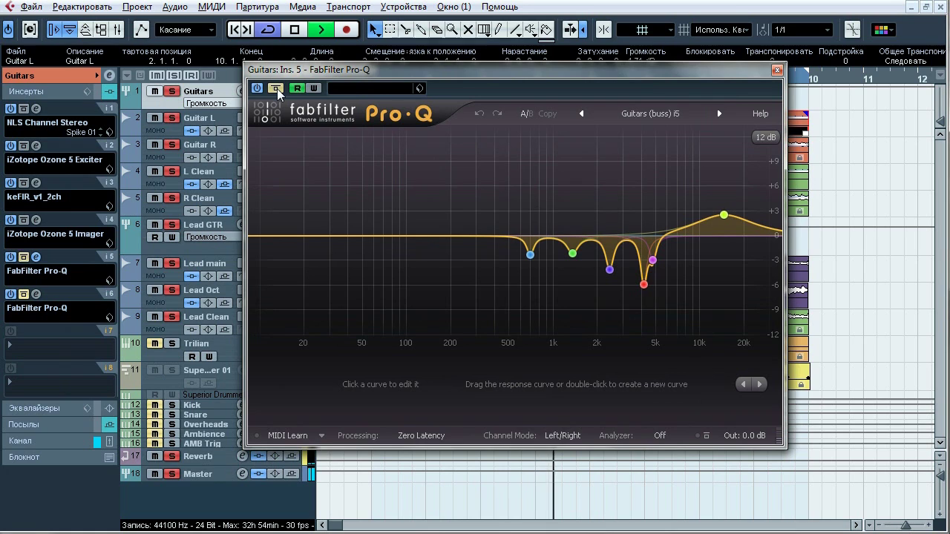
pyautogui.click(275, 89)
# Step: Audition each of the insert 5 Pro-Q's six bands in solo, from the lowest cut to the high-frequency boost
pyautogui.moveTo(550, 279)
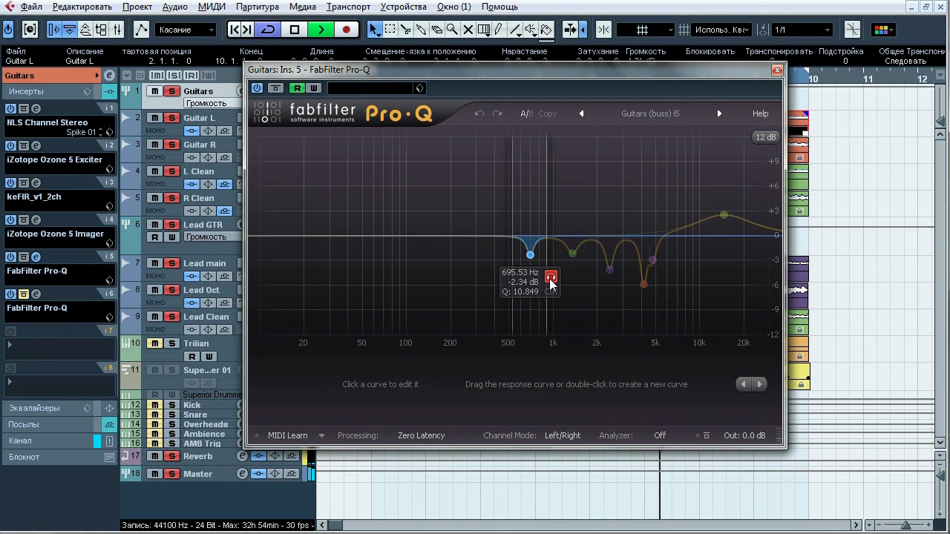
pyautogui.moveTo(591, 280)
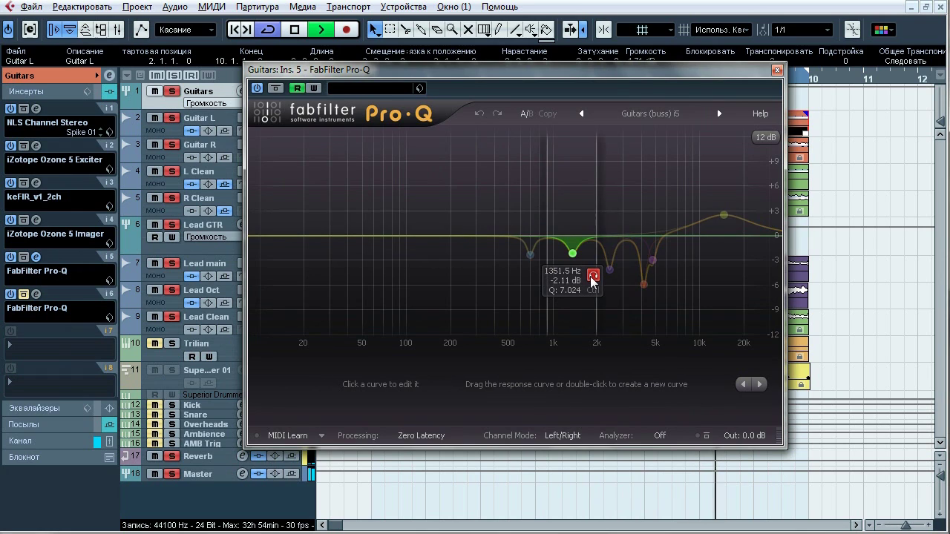
pyautogui.moveTo(628, 295)
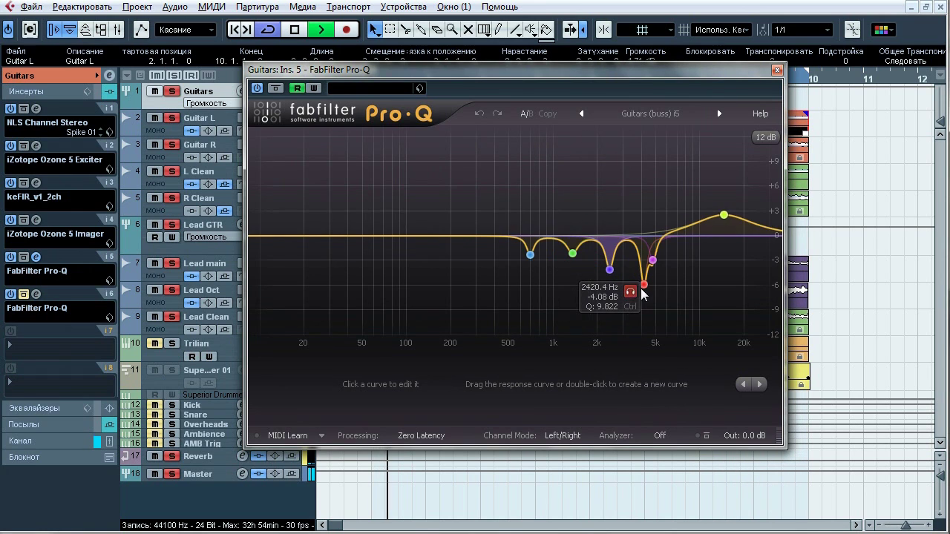
pyautogui.moveTo(663, 309)
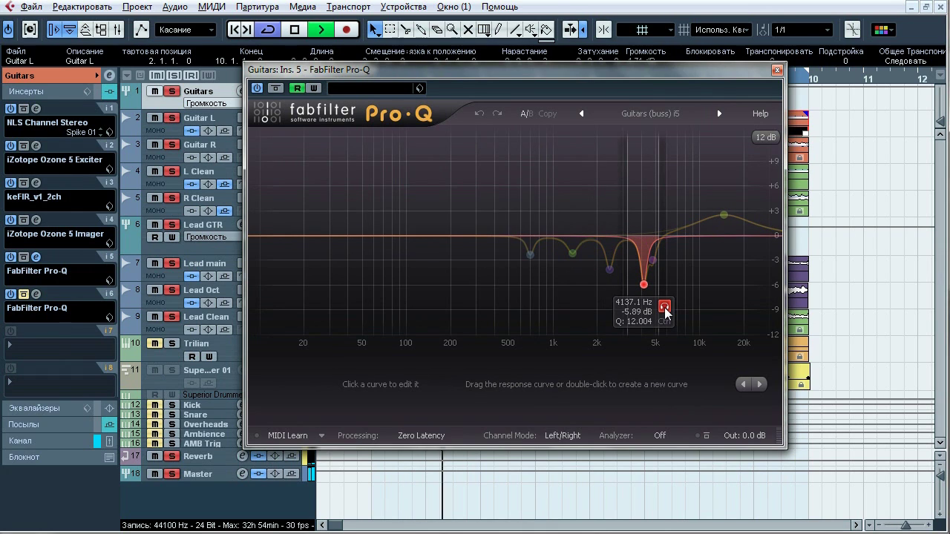
pyautogui.moveTo(671, 286)
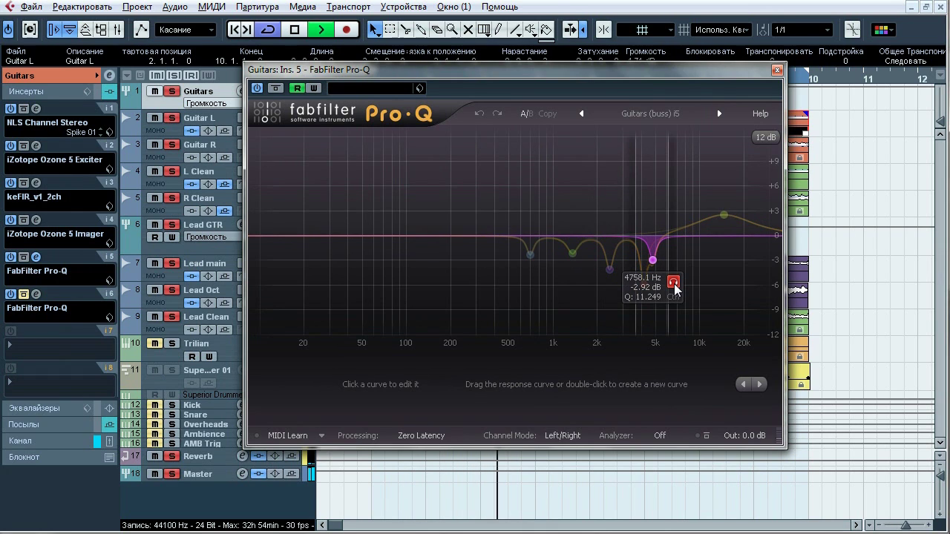
pyautogui.moveTo(742, 186)
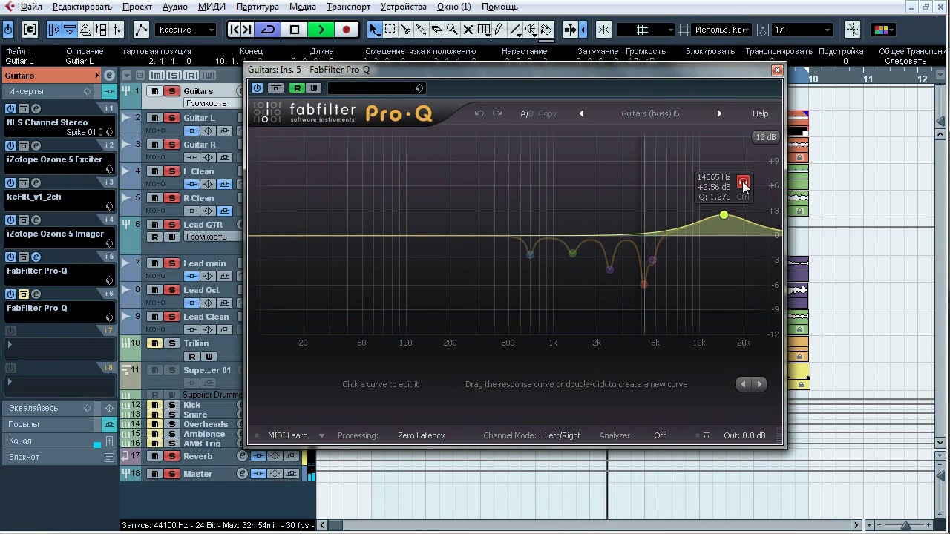
pyautogui.click(743, 183)
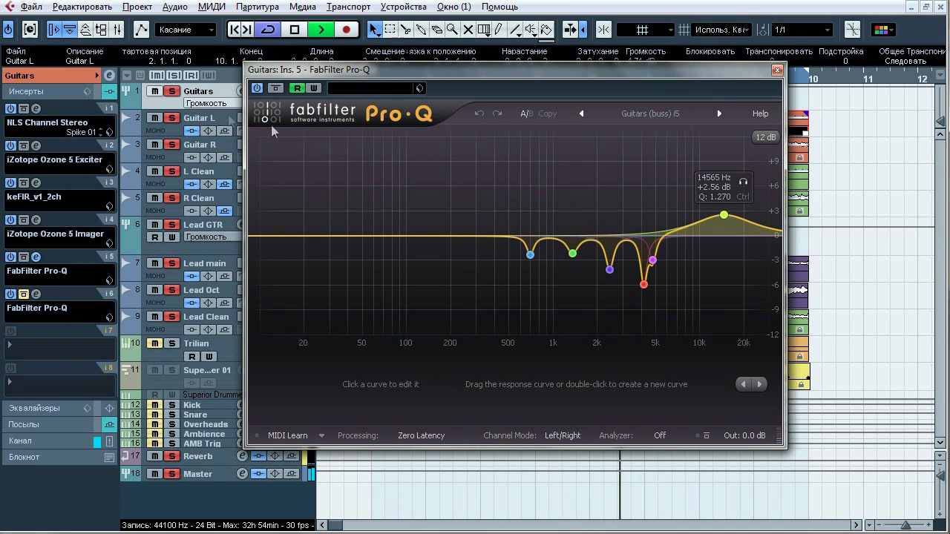
# Step: Compare the insert 5 Pro-Q bypassed and active in the full mix, and audition several of its bands in solo
pyautogui.click(276, 88)
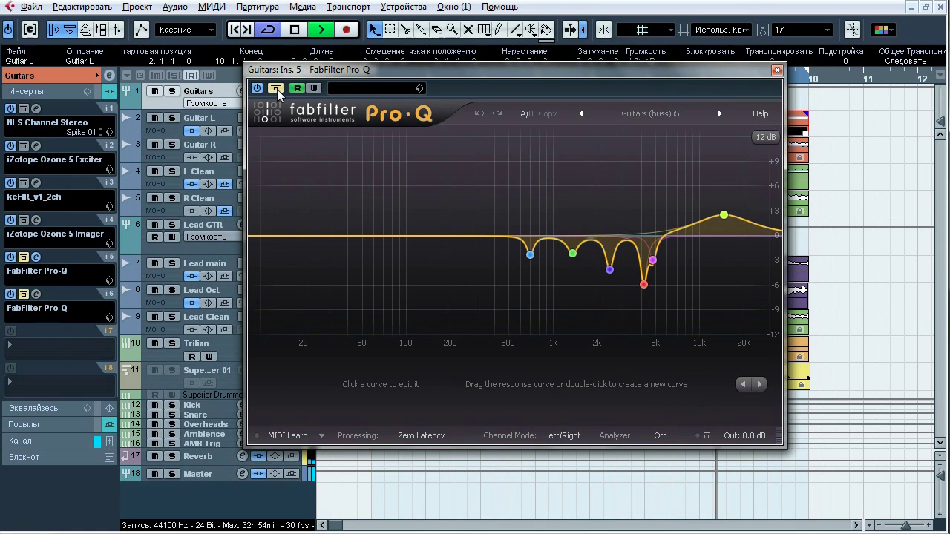
pyautogui.click(276, 89)
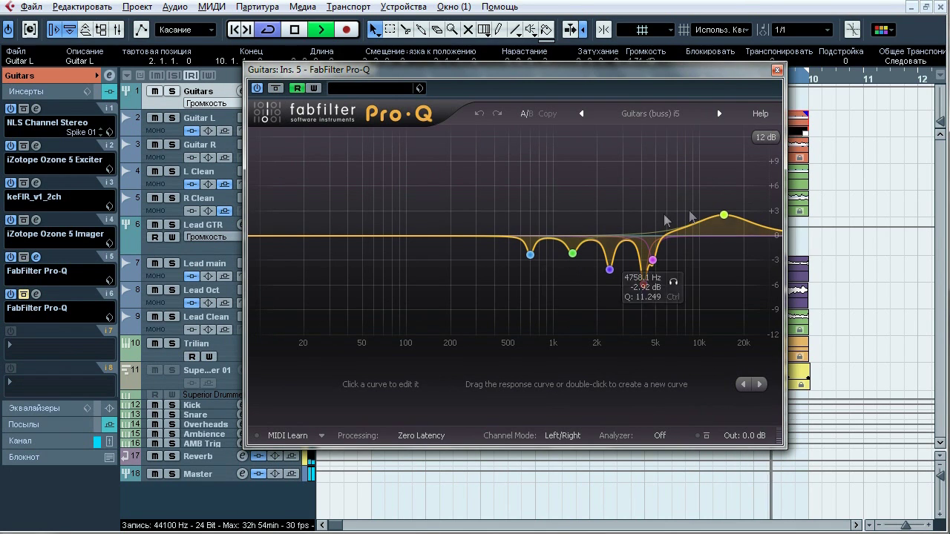
pyautogui.click(744, 184)
pyautogui.click(744, 183)
pyautogui.click(630, 295)
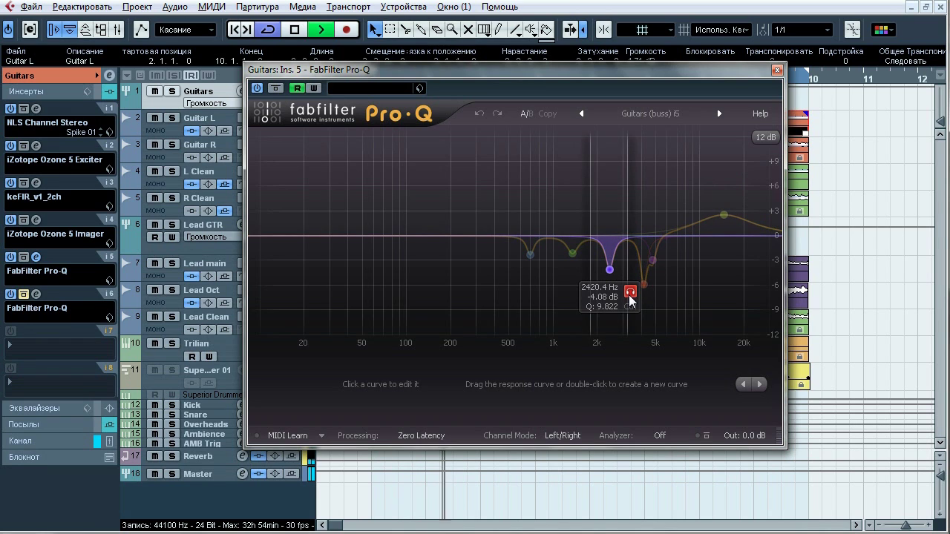
pyautogui.click(593, 277)
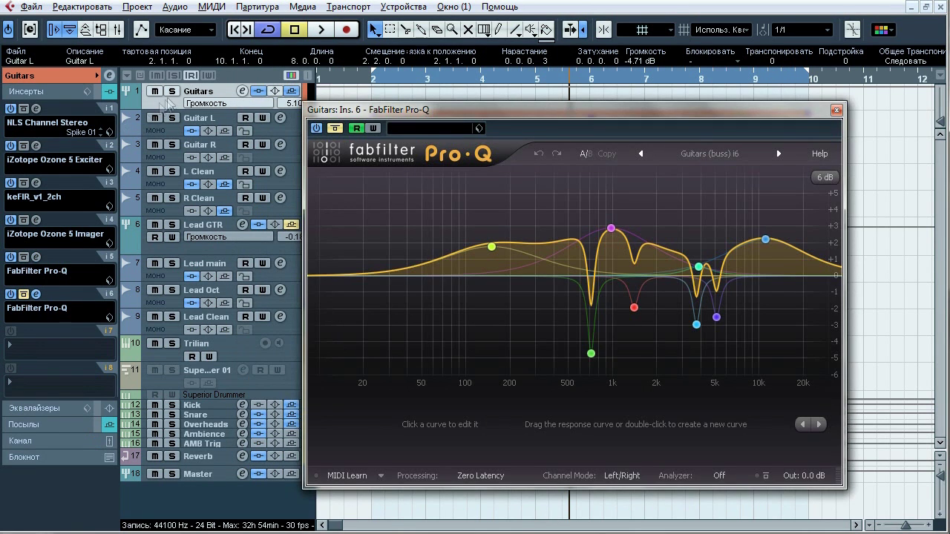
# Step: Solo the Guitars group, play it and compare the insert 6 FabFilter Pro-Q active and bypassed, leaving the equalizer active
pyautogui.click(171, 91)
pyautogui.moveTo(387, 114); pyautogui.dragTo(355, 96)
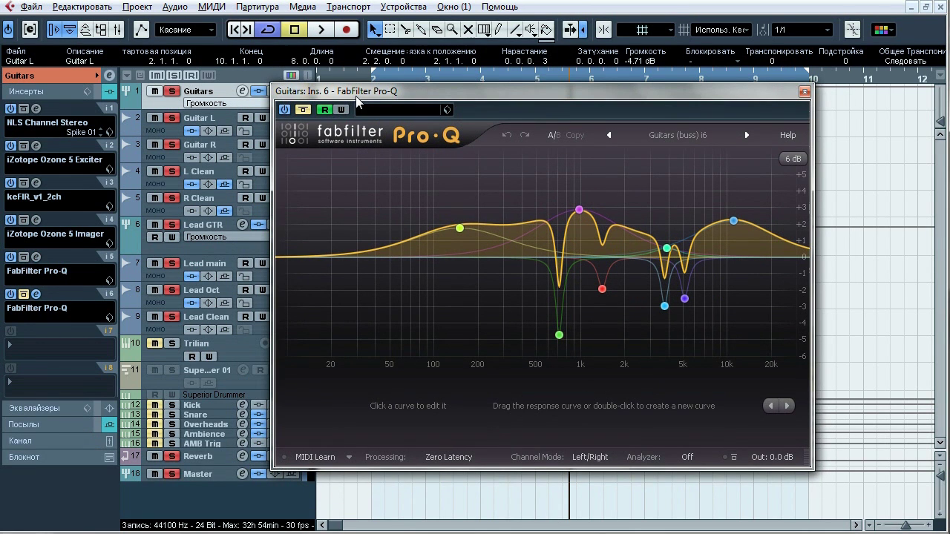
pyautogui.press('space')
pyautogui.click(306, 109)
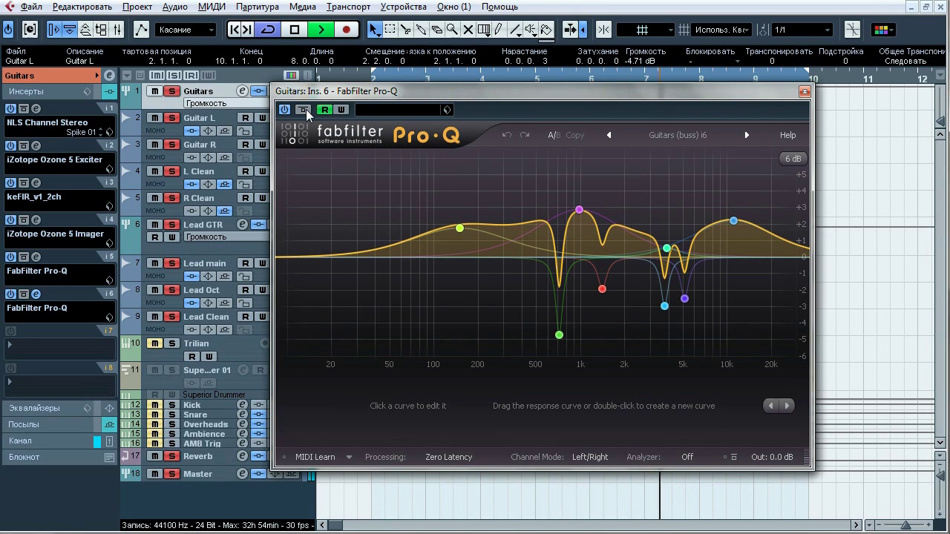
pyautogui.click(305, 110)
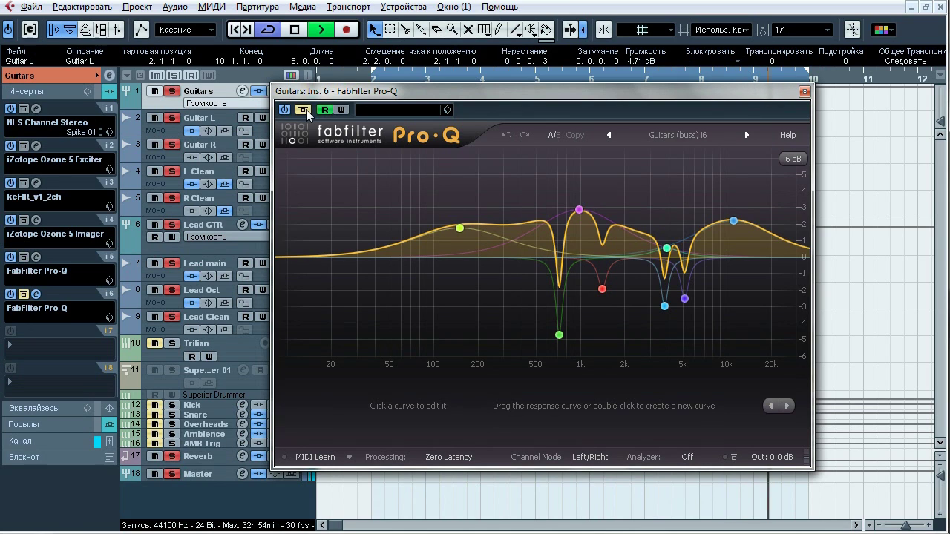
pyautogui.click(304, 111)
# Step: Unsolo the Guitars group, compare the insert 6 Pro-Q bypassed and active in the full mix, and solo the group again
pyautogui.click(171, 91)
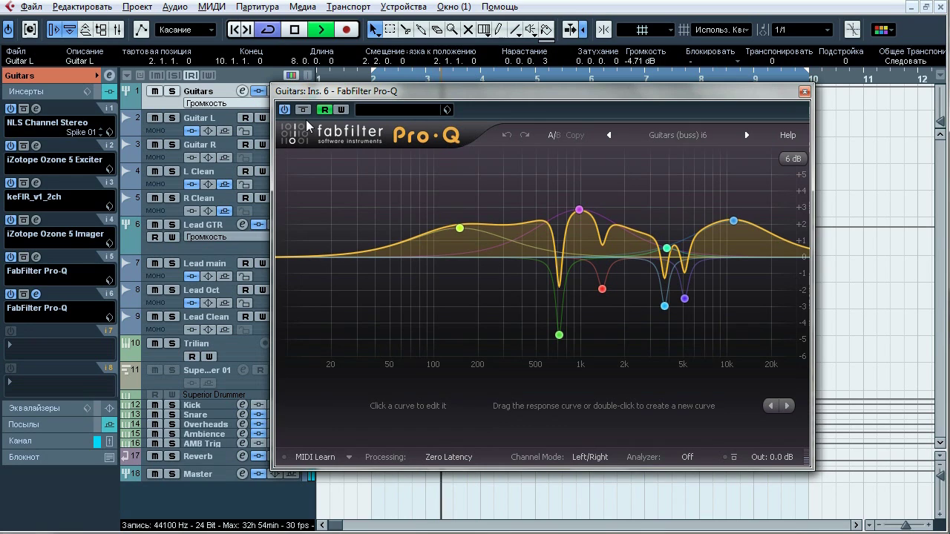
pyautogui.click(305, 110)
pyautogui.click(305, 111)
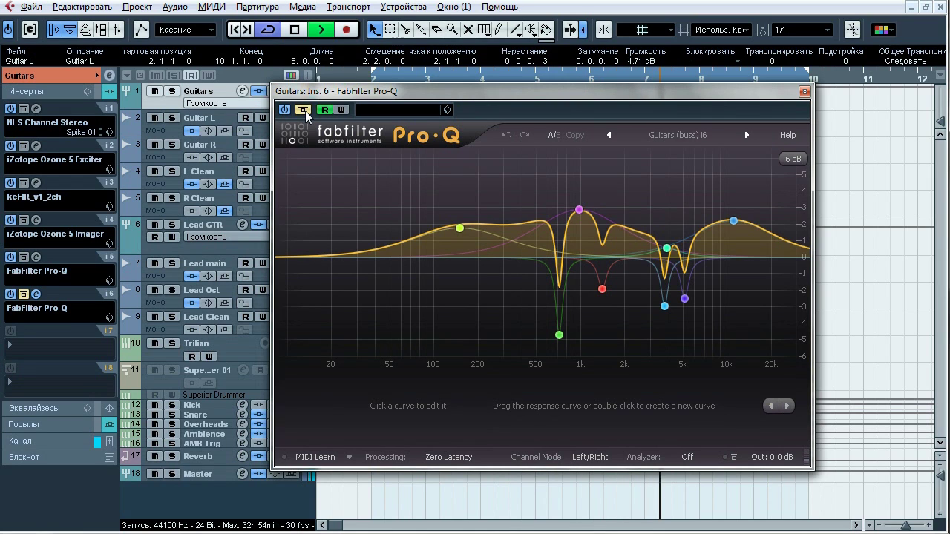
pyautogui.click(305, 110)
pyautogui.press('s')
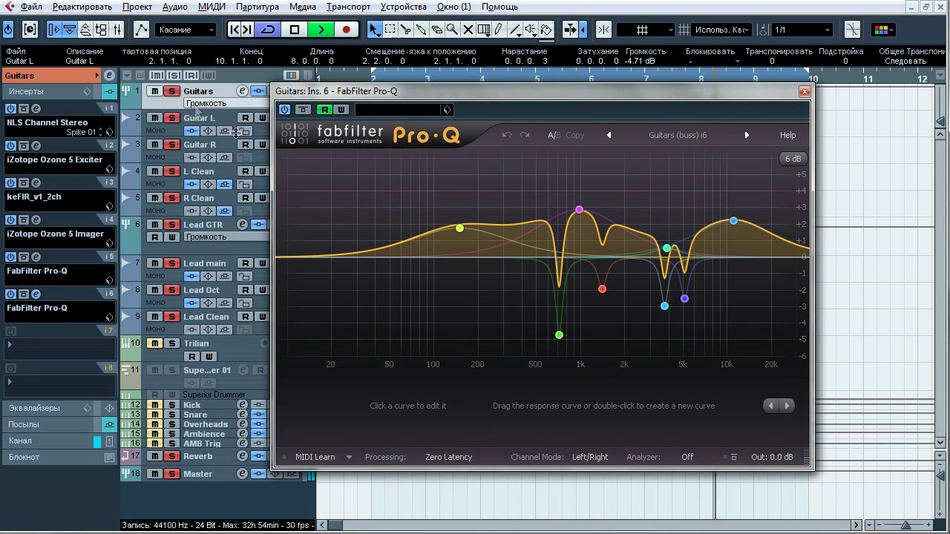
# Step: Audition the insert 6 Pro-Q's four boost bands in solo, from the 149 Hz band up to the 11 kHz band
pyautogui.click(480, 195)
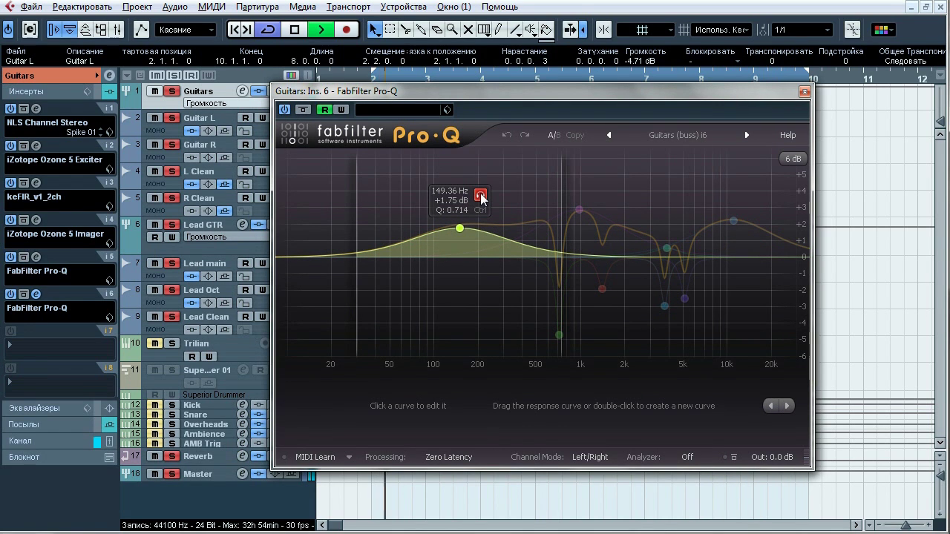
pyautogui.click(601, 177)
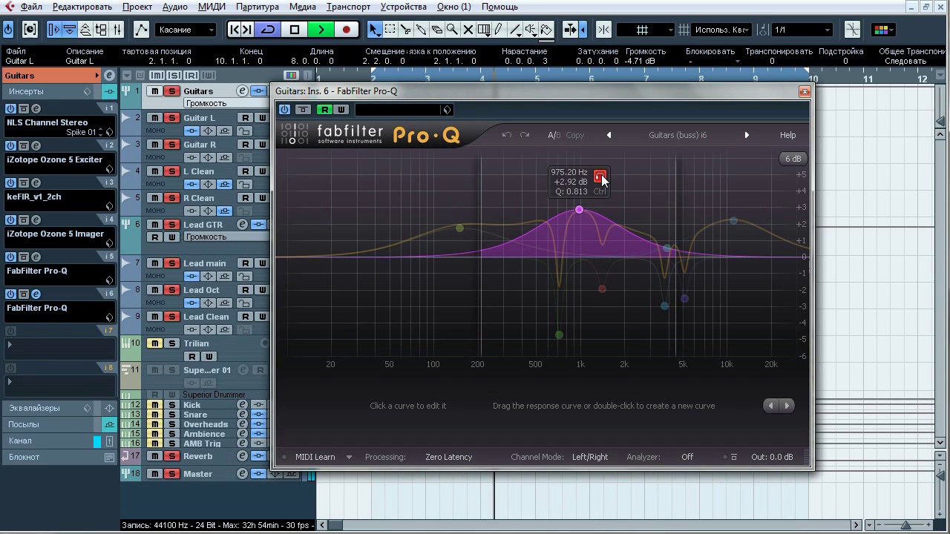
pyautogui.moveTo(670, 252)
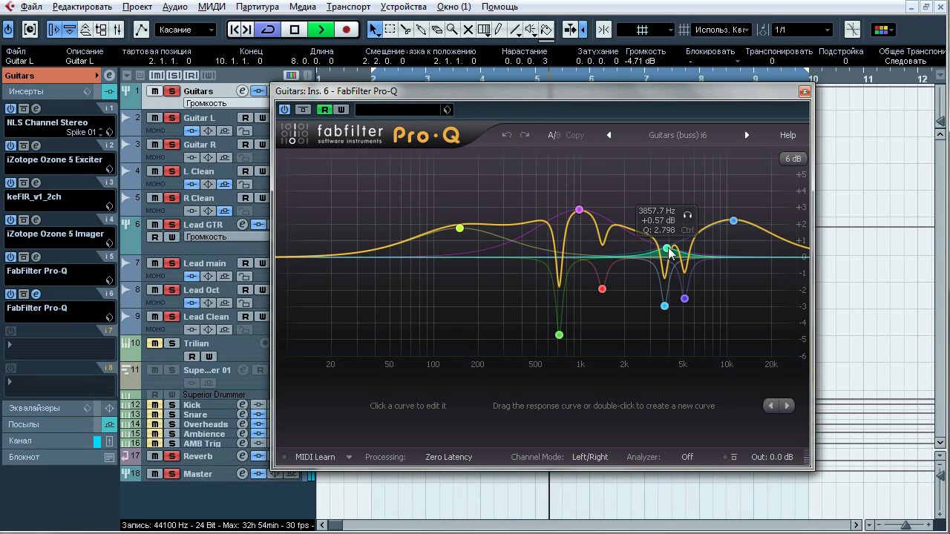
pyautogui.click(687, 217)
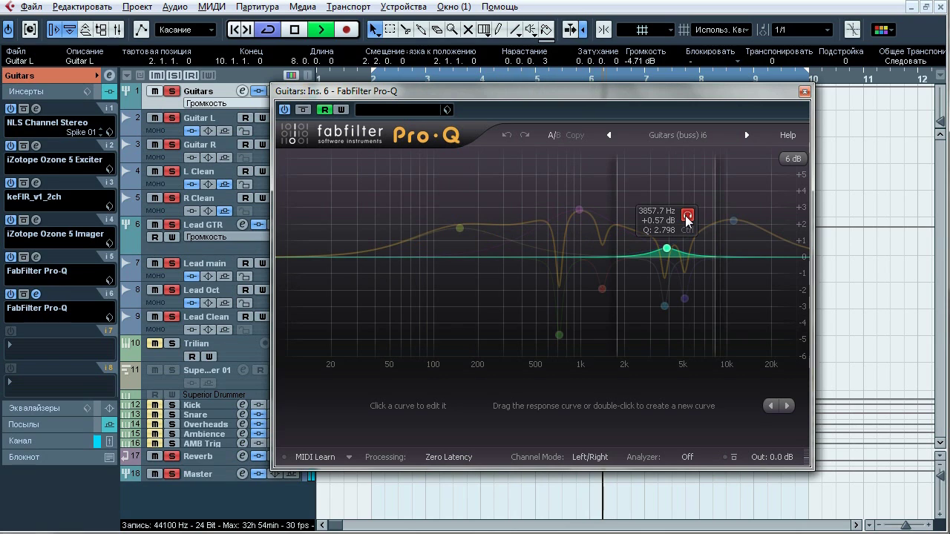
pyautogui.moveTo(735, 221)
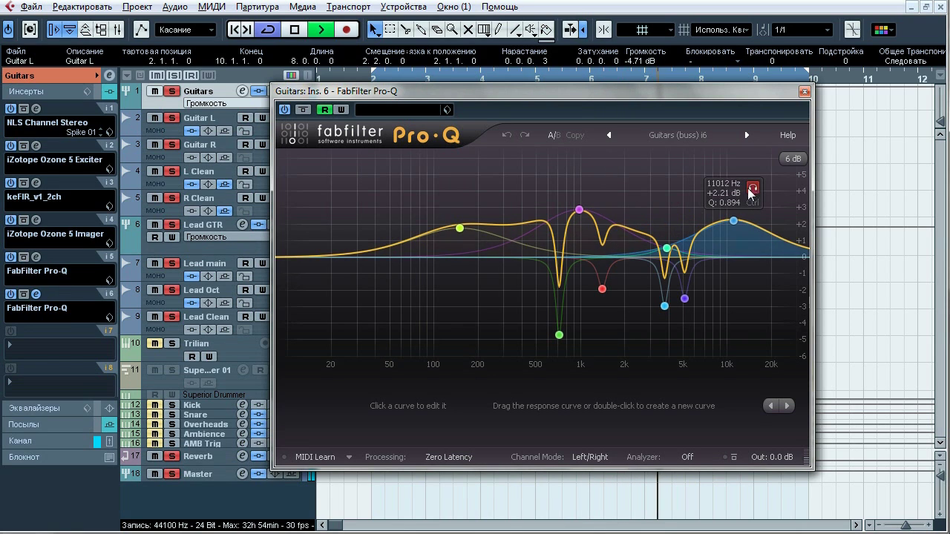
pyautogui.click(752, 187)
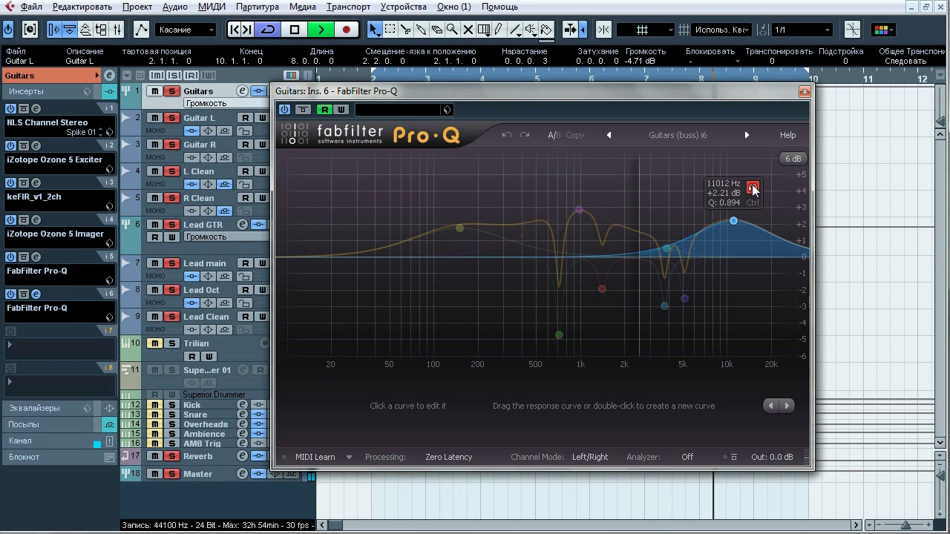
# Step: Audition the insert 6 Pro-Q's four narrow cut bands in solo, from the 5.1 kHz band down to the 712 Hz band
pyautogui.click(706, 320)
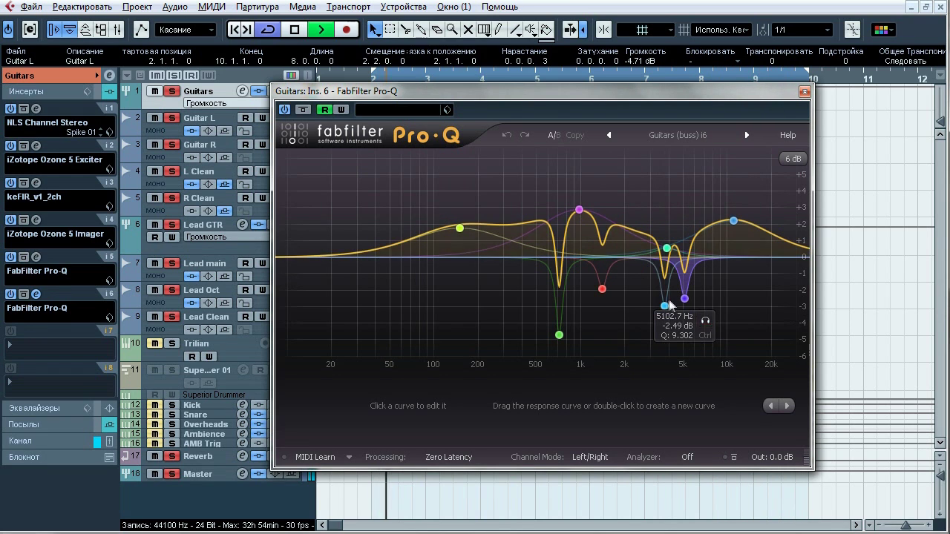
pyautogui.moveTo(664, 306)
pyautogui.click(685, 330)
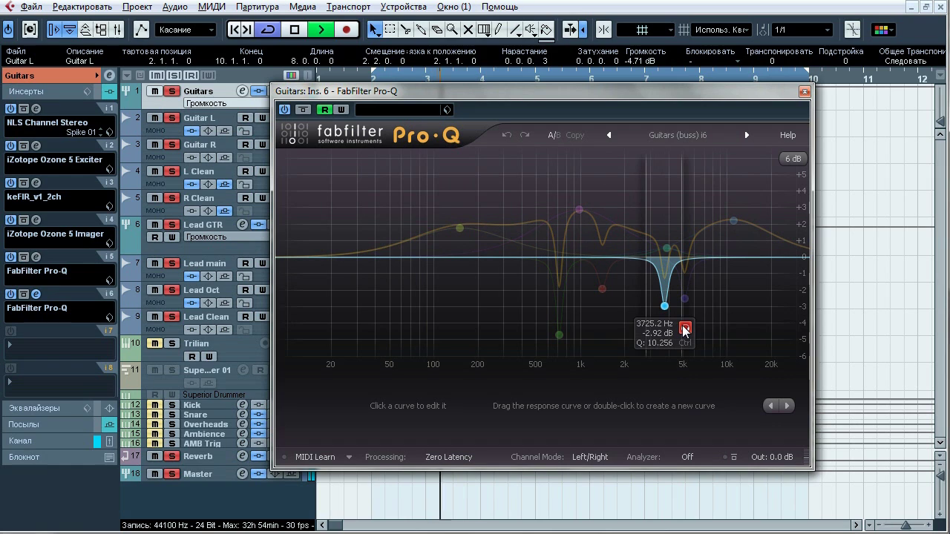
pyautogui.moveTo(602, 288)
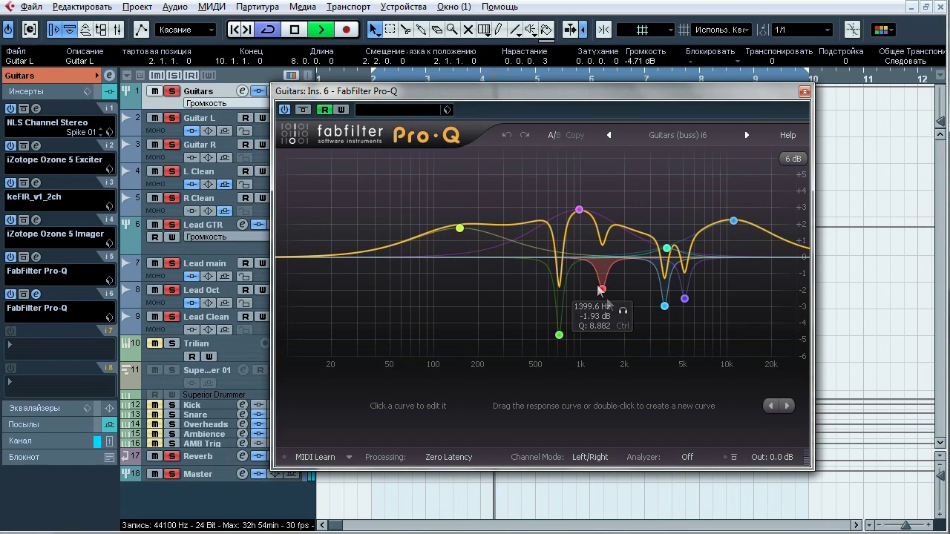
pyautogui.click(622, 312)
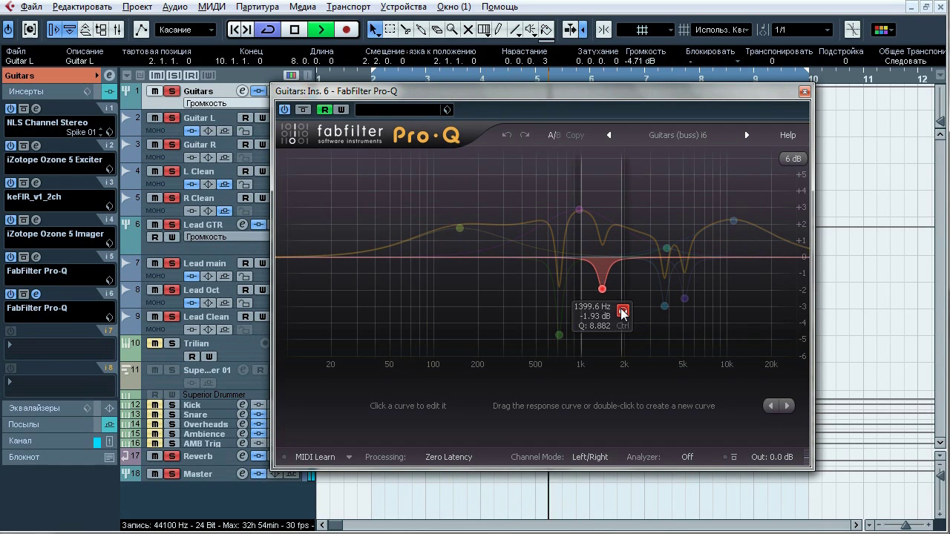
pyautogui.moveTo(563, 332)
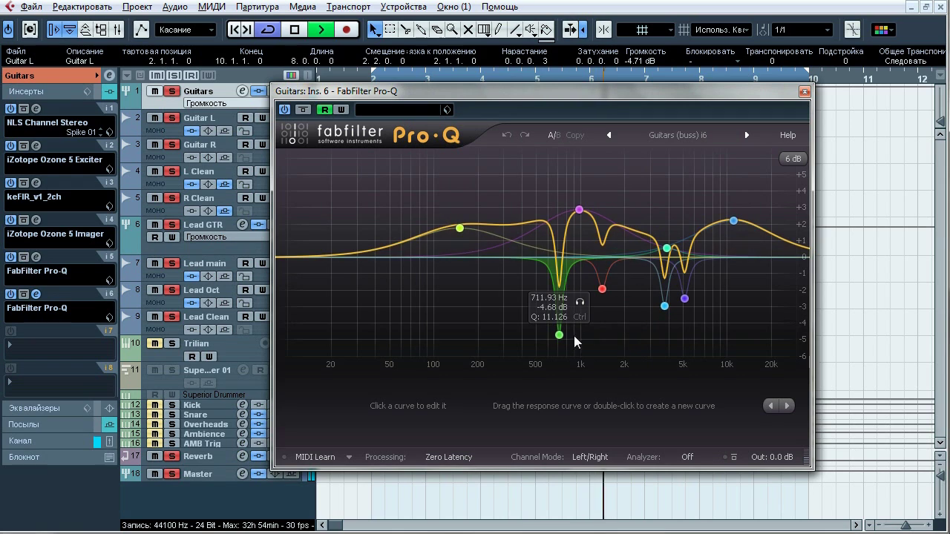
pyautogui.click(579, 303)
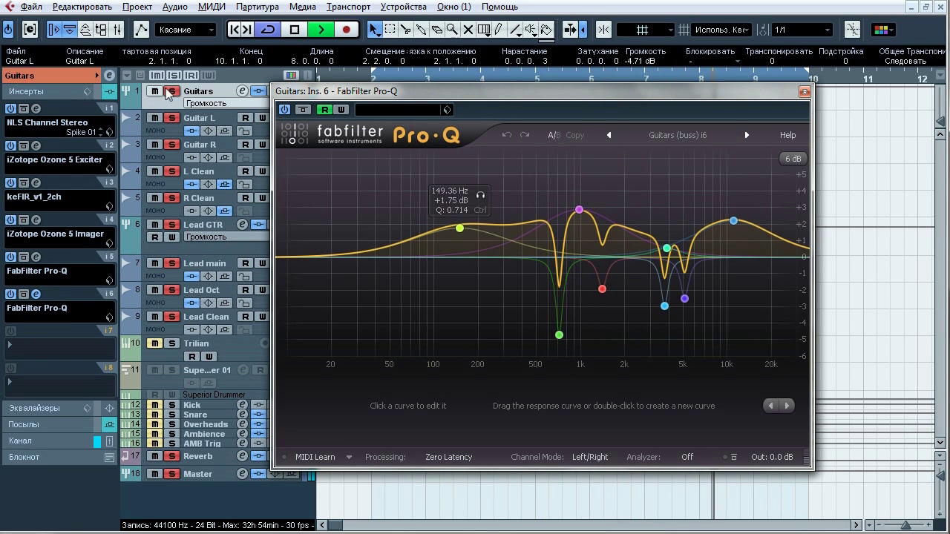
# Step: Unsolo the Guitars group, select the four boost bands together and compare them bypassed and active in the full mix
pyautogui.moveTo(759, 235)
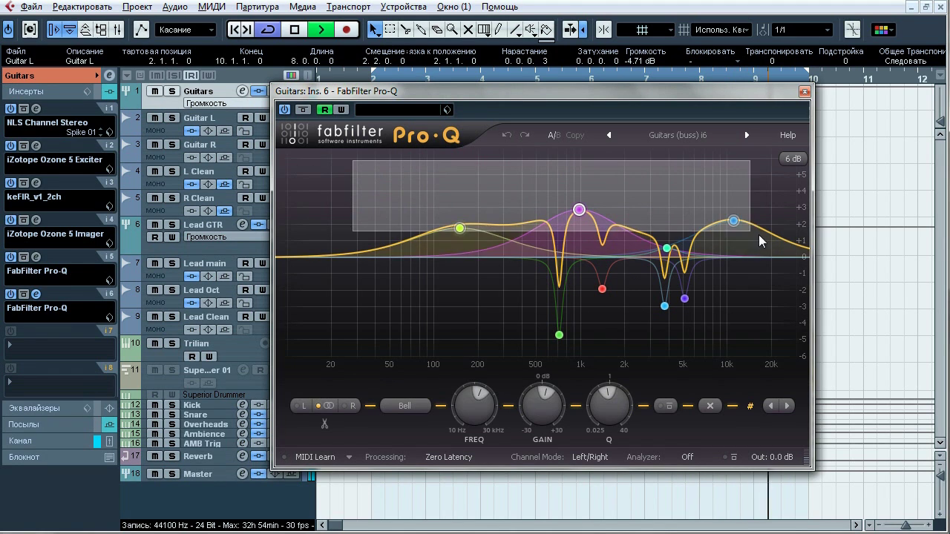
pyautogui.click(667, 406)
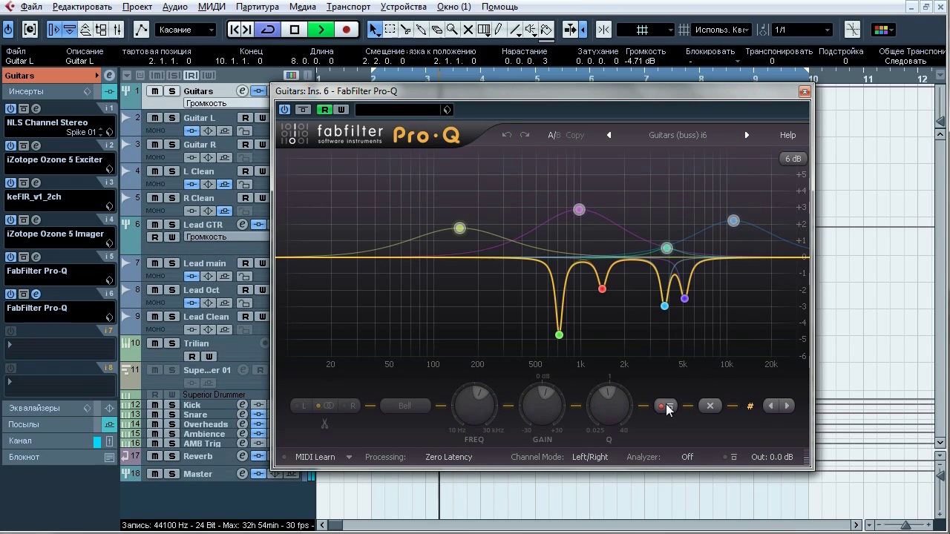
pyautogui.click(667, 406)
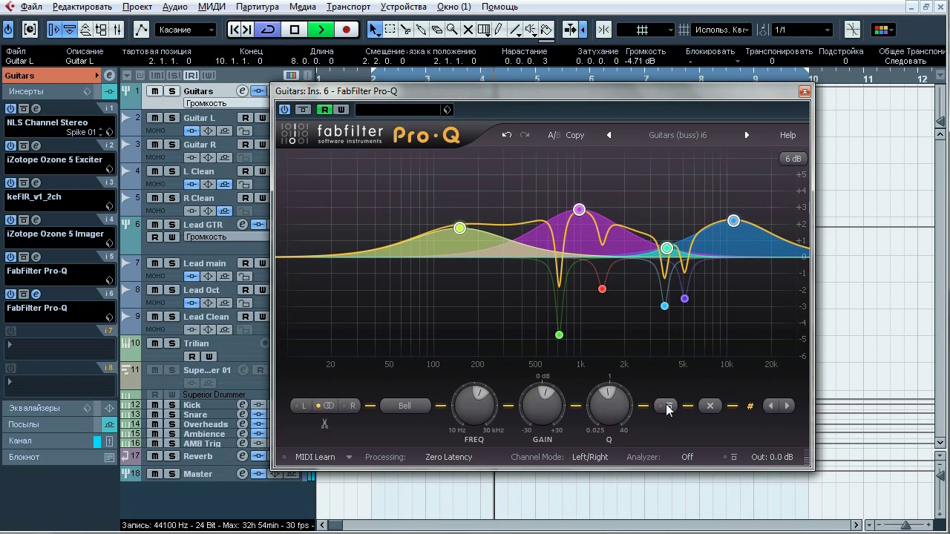
pyautogui.click(667, 406)
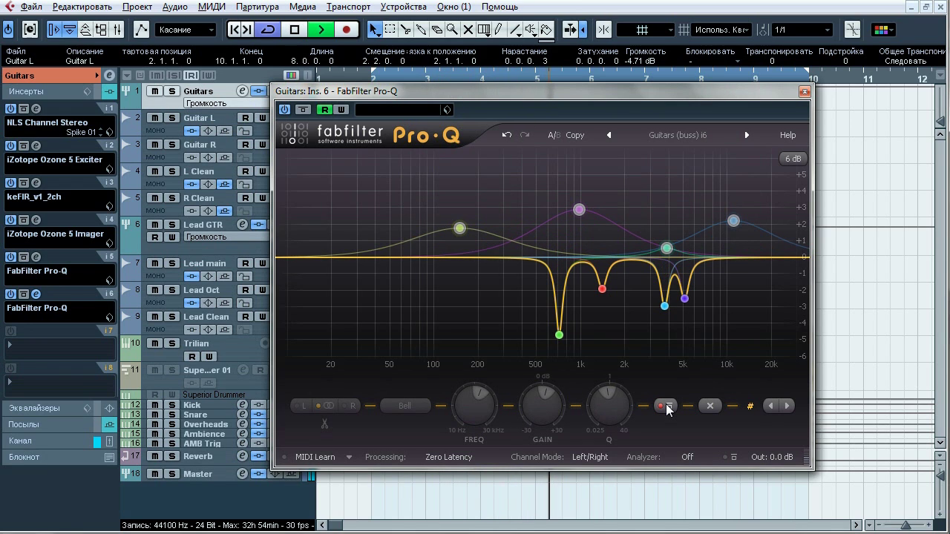
pyautogui.click(667, 406)
# Step: Select the four narrow cut bands together and compare them bypassed and active in the full mix
pyautogui.moveTo(772, 283); pyautogui.dragTo(500, 353)
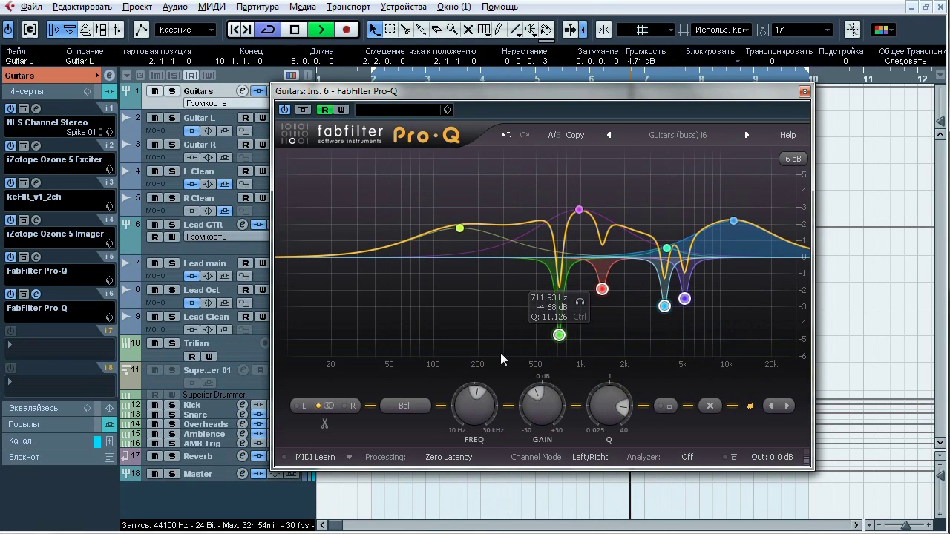
pyautogui.click(667, 406)
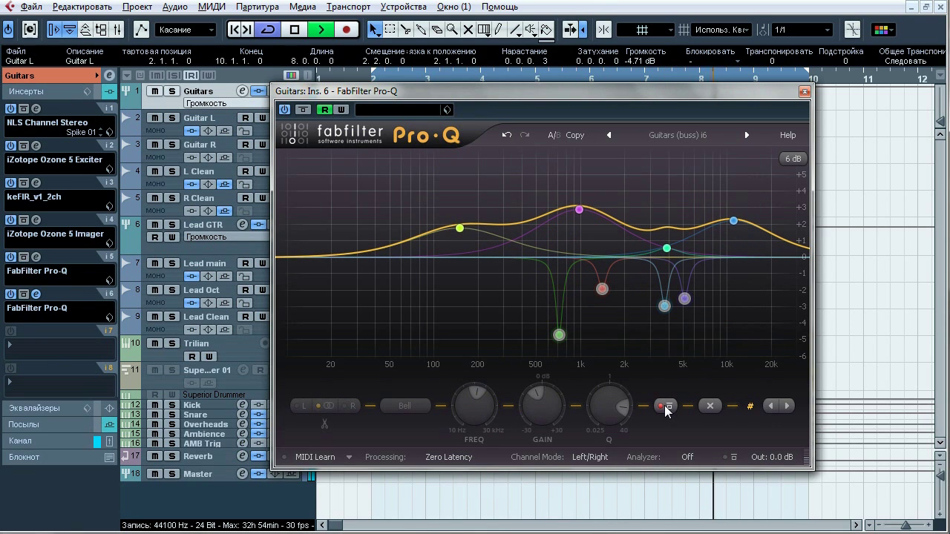
pyautogui.click(667, 406)
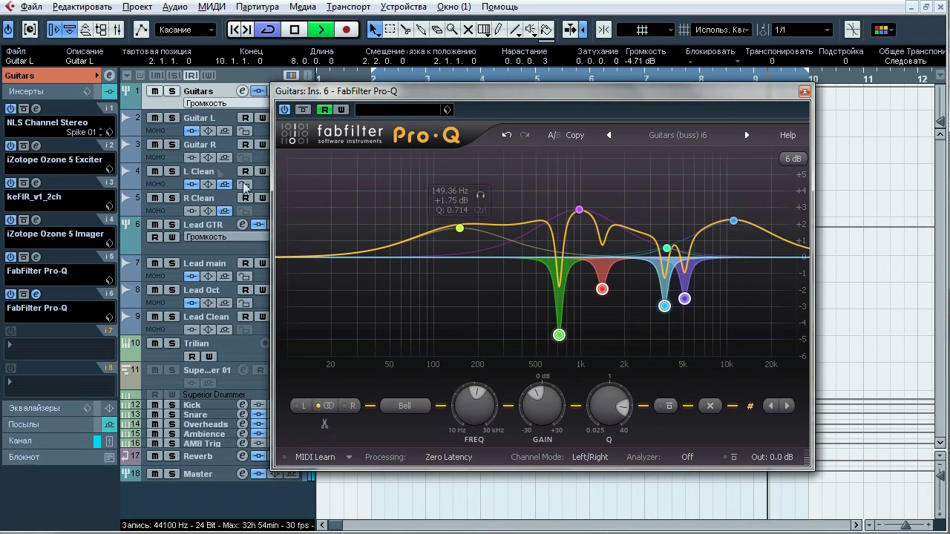
# Step: Solo the Guitars group again, stop playback and close the insert 6 Pro-Q
pyautogui.press('s')
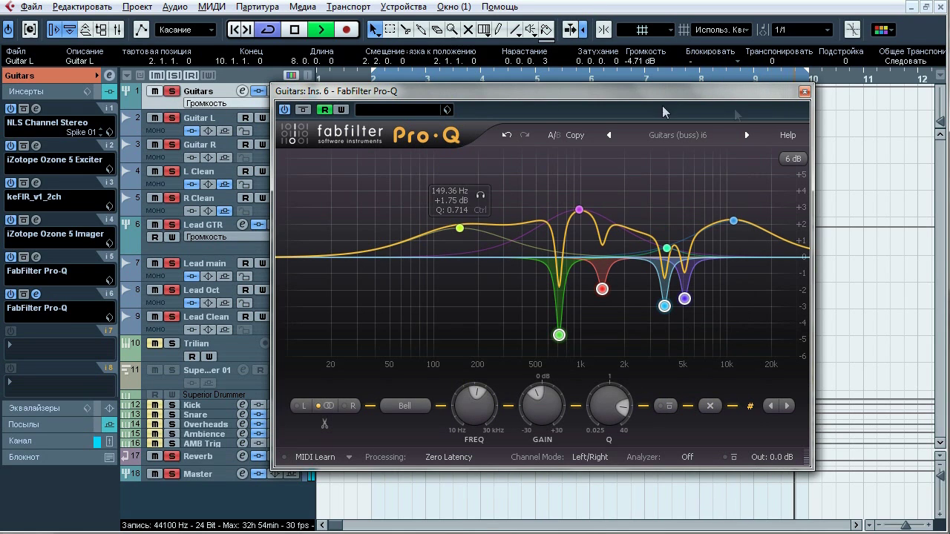
pyautogui.press('space')
pyautogui.click(803, 92)
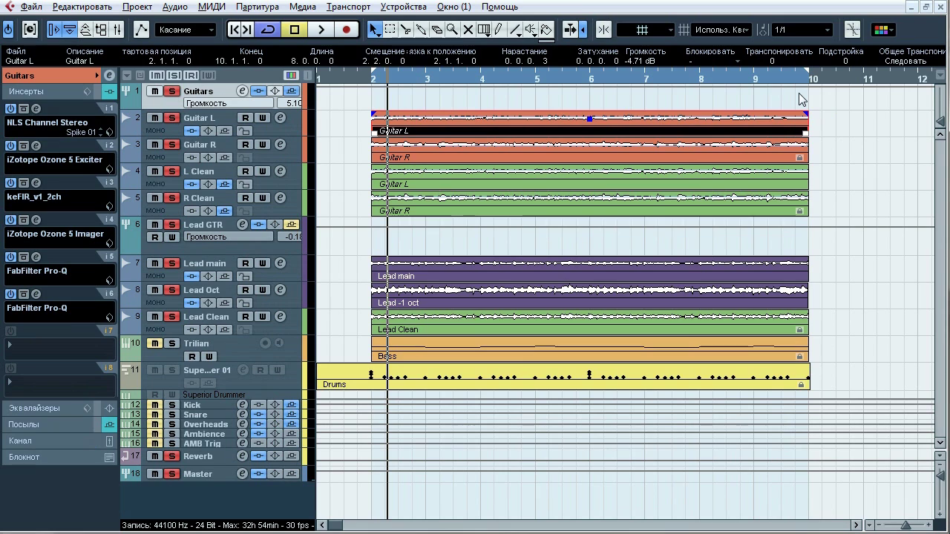
# Step: Reactivate the Lead GTR group's Reverb send, play the soloed leads and compare the send bypassed and active
pyautogui.click(43, 76)
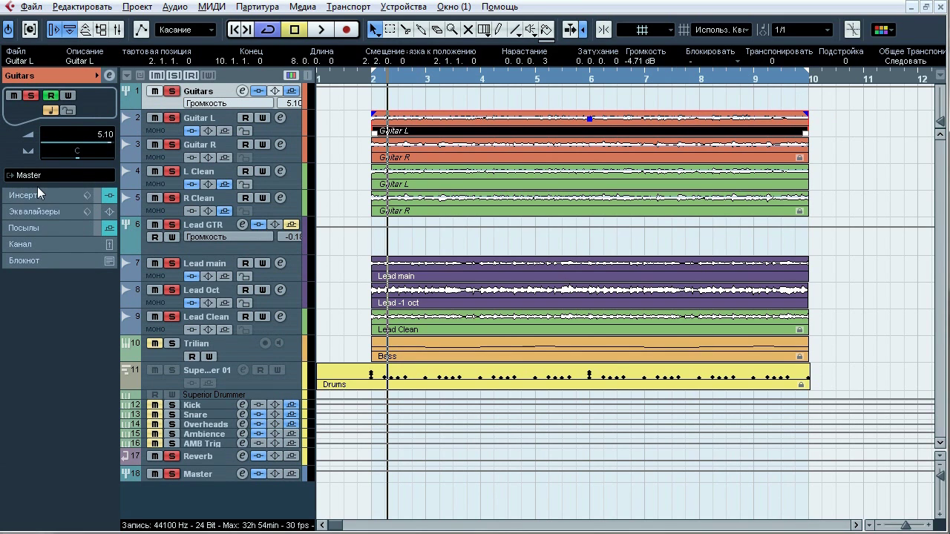
pyautogui.click(222, 232)
pyautogui.click(292, 226)
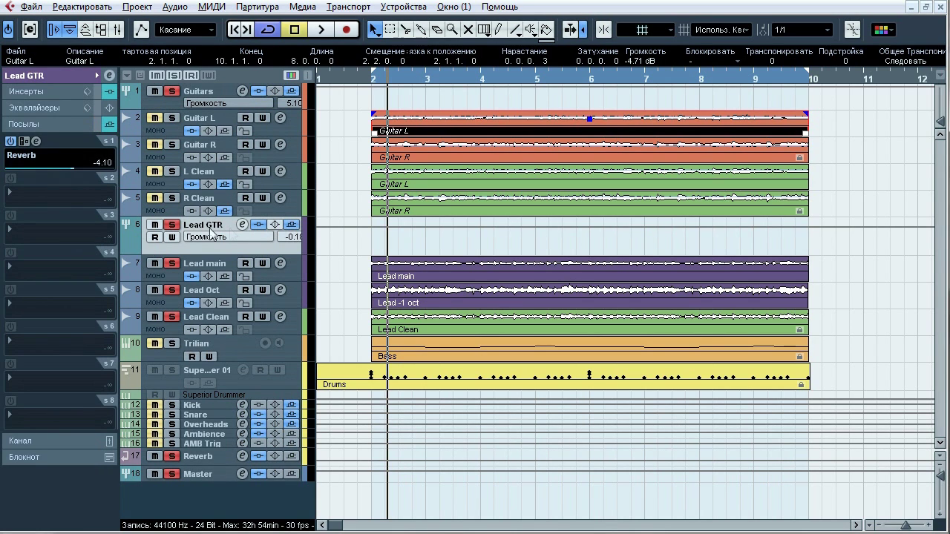
pyautogui.press('space')
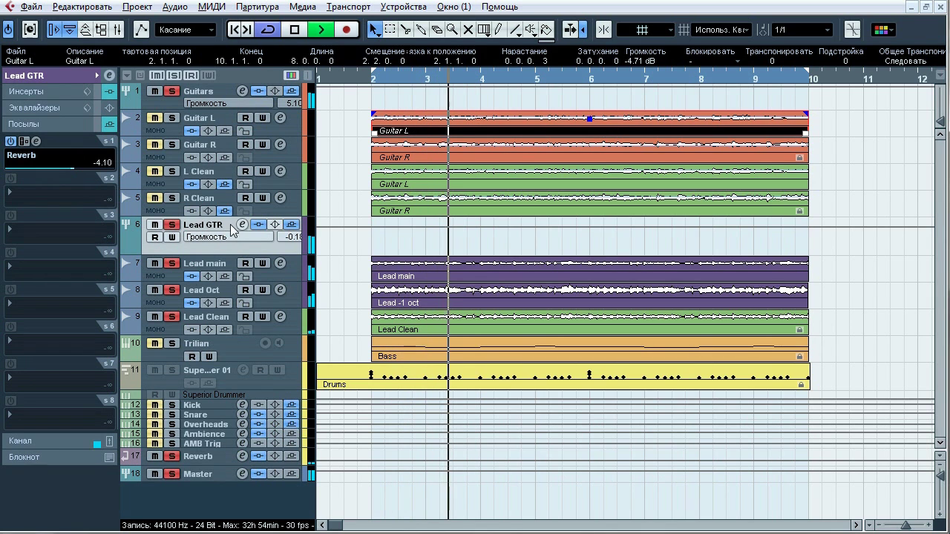
pyautogui.click(292, 227)
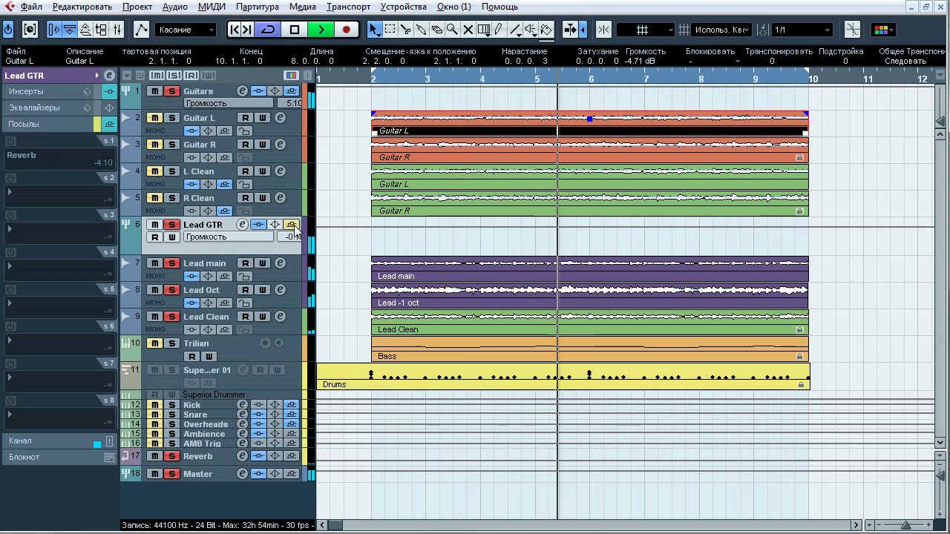
pyautogui.click(293, 226)
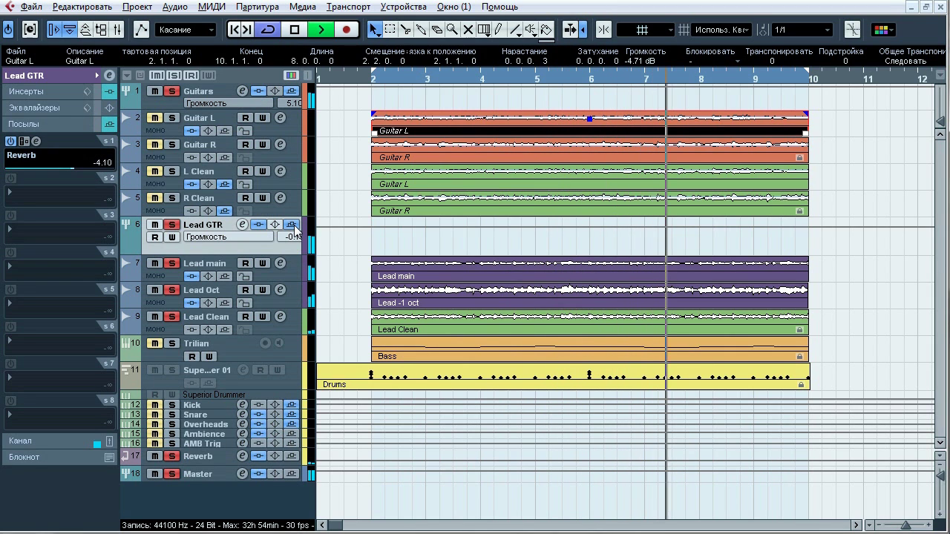
pyautogui.press('space')
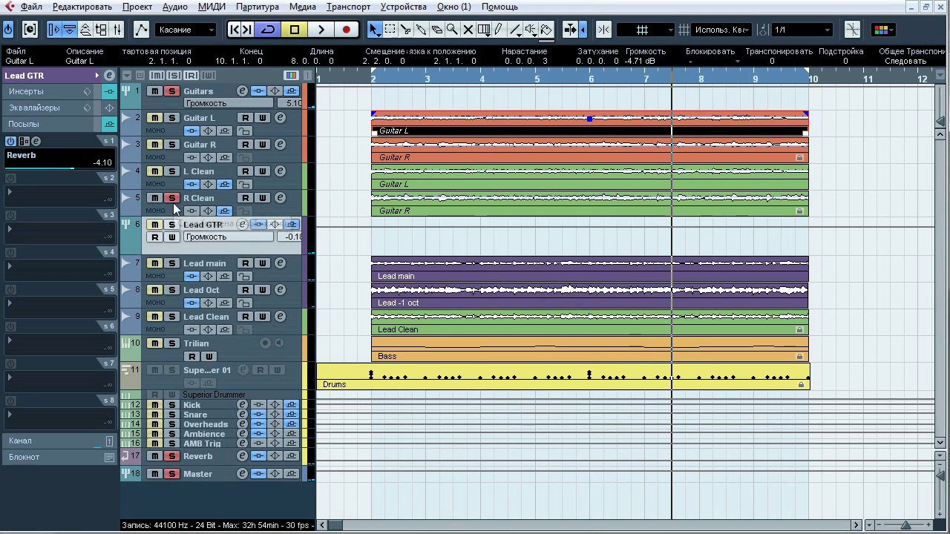
# Step: Play the L Clean and R Clean tracks in solo and compare their Reverb sends bypassed and active
pyautogui.click(215, 180)
pyautogui.click(60, 424)
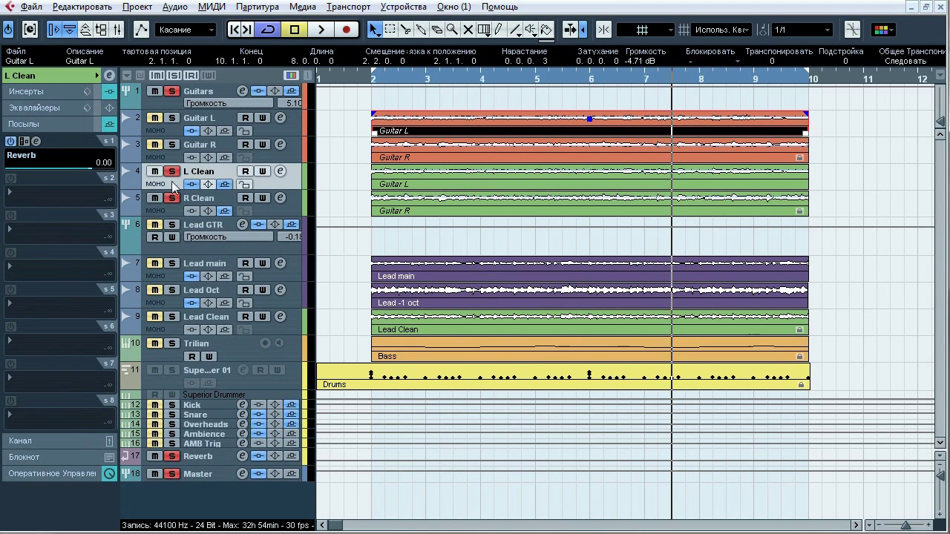
pyautogui.press('Down')
pyautogui.press('space')
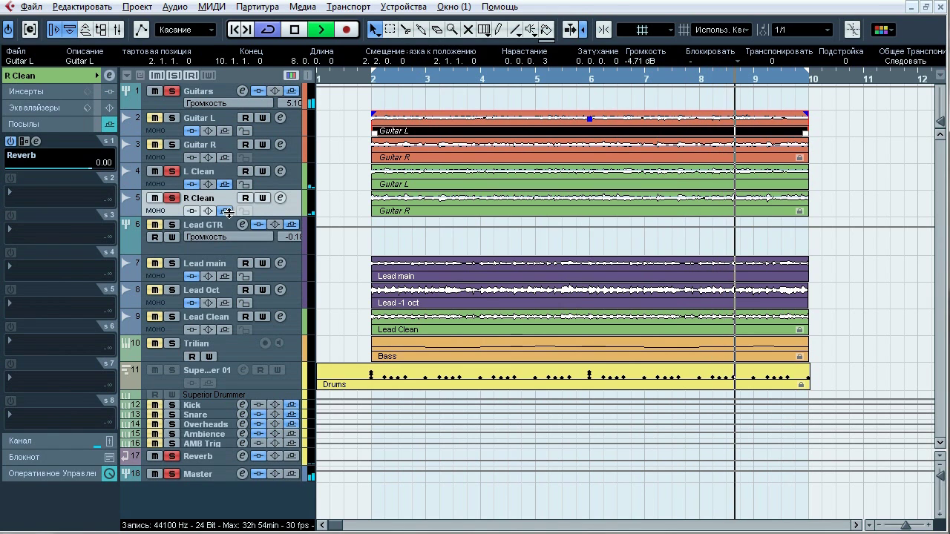
pyautogui.click(226, 211)
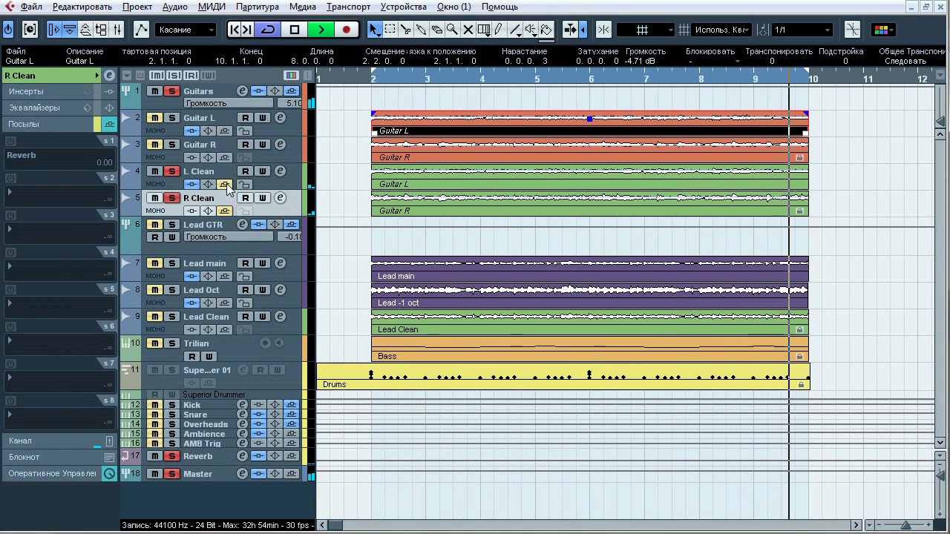
pyautogui.click(226, 184)
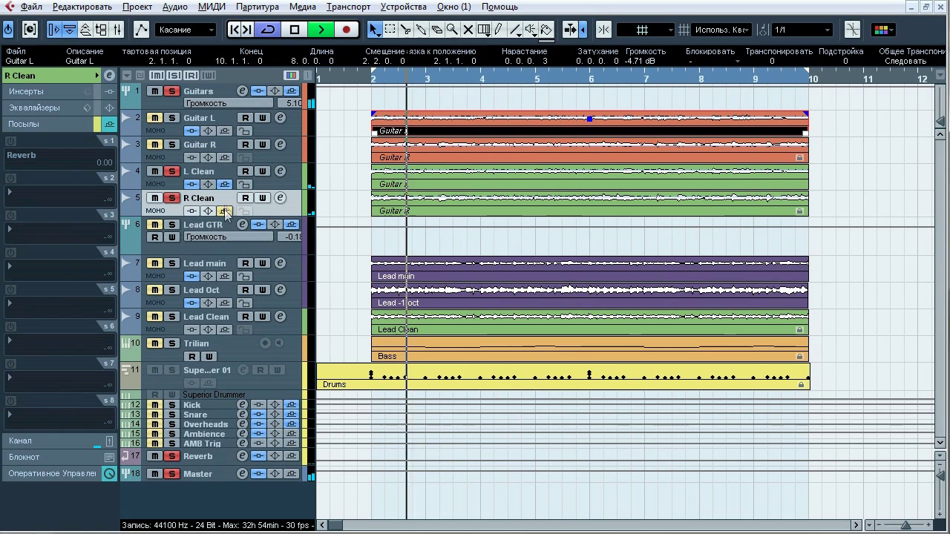
pyautogui.click(225, 211)
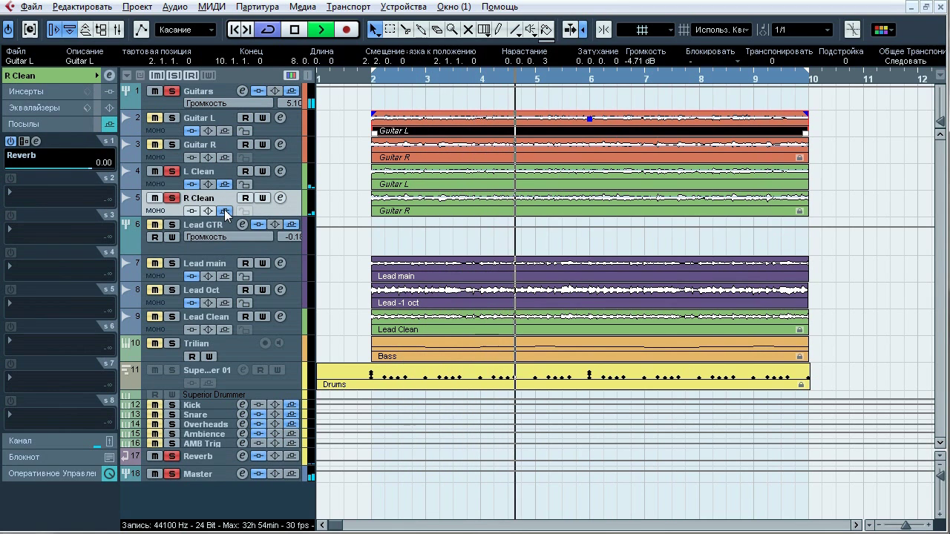
pyautogui.press('space')
pyautogui.press('space')
pyautogui.press('space')
# Step: Clear the clean track's solo, play the Guitars group in solo and compare its Reverb send active and bypassed
pyautogui.keyDown('alt'); pyautogui.click(171, 201); pyautogui.keyUp('alt')
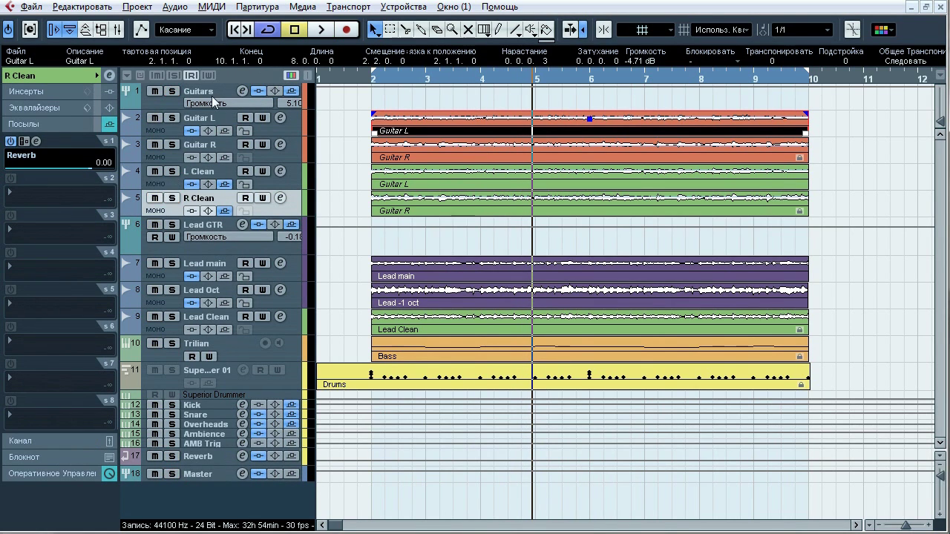
pyautogui.click(212, 94)
pyautogui.click(172, 91)
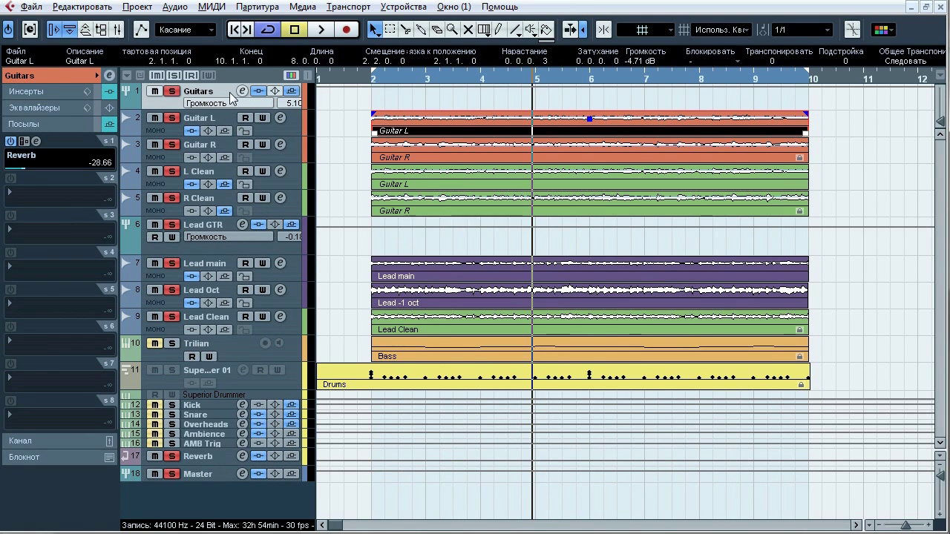
pyautogui.press('space')
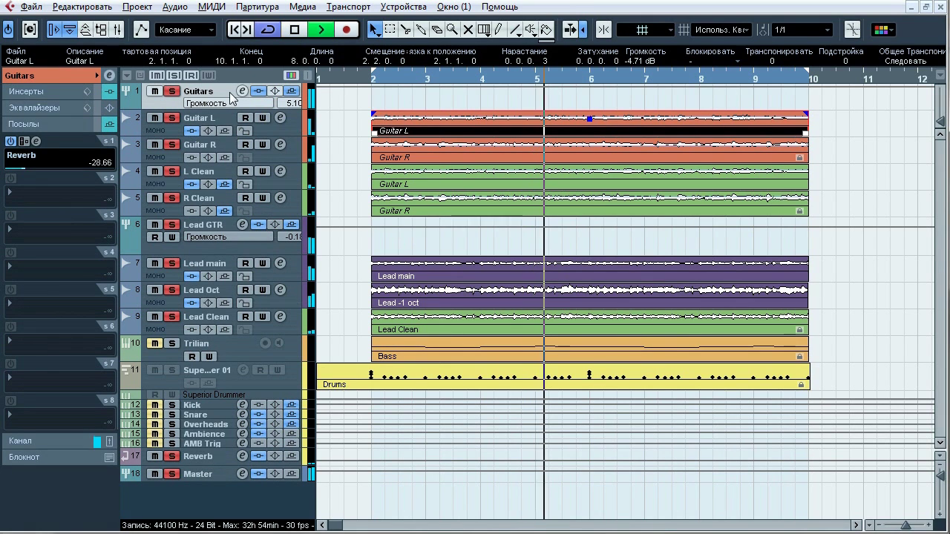
pyautogui.click(291, 92)
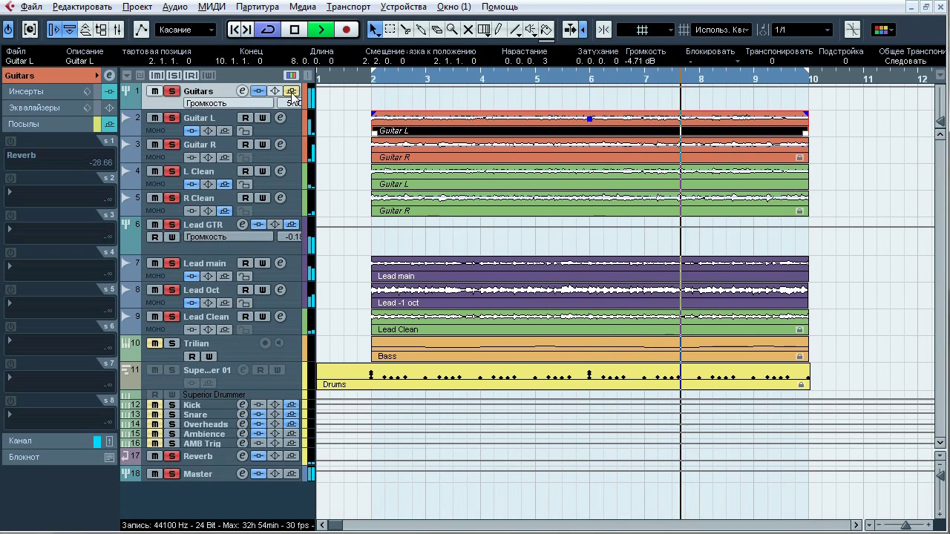
pyautogui.click(292, 93)
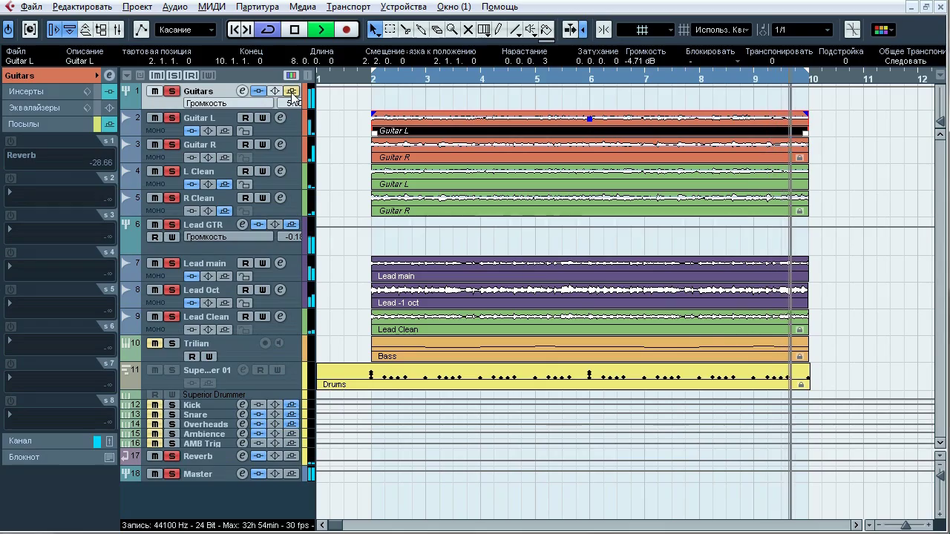
pyautogui.press('space')
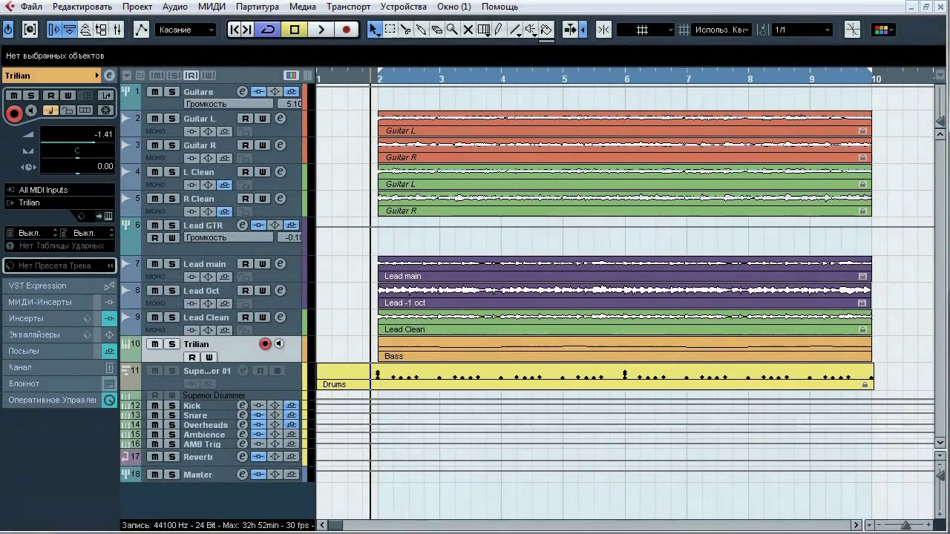
# Step: Play the full mix and compare the Trilian bass soloed, in the mix and muted
pyautogui.press('space')
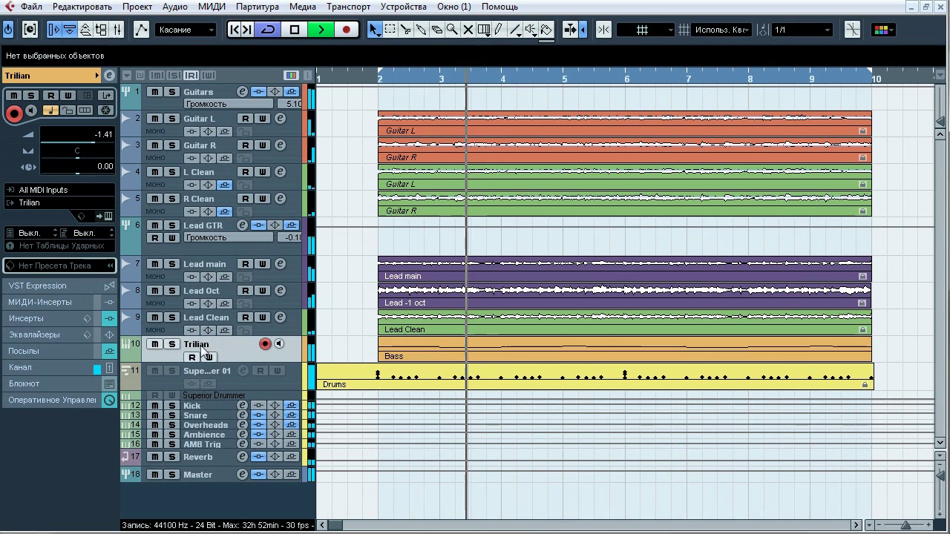
pyautogui.click(172, 344)
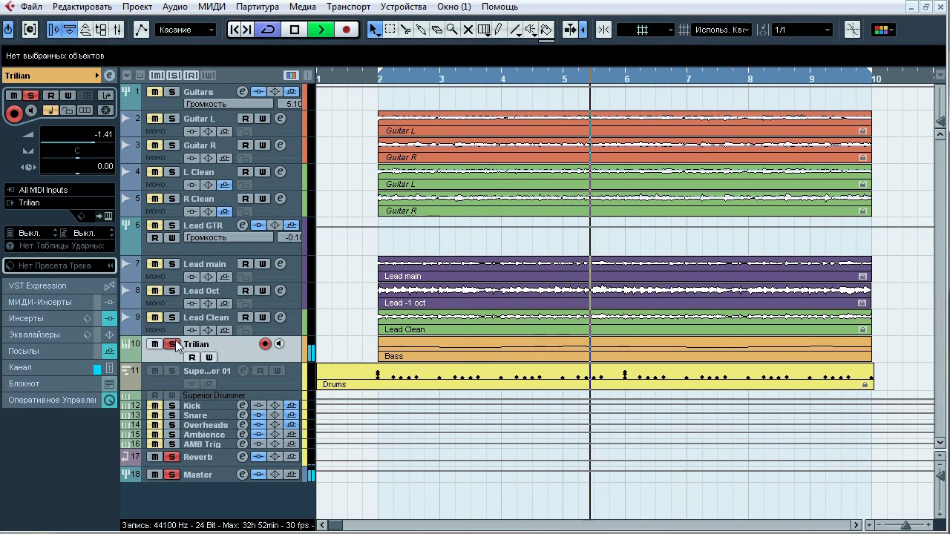
pyautogui.click(175, 344)
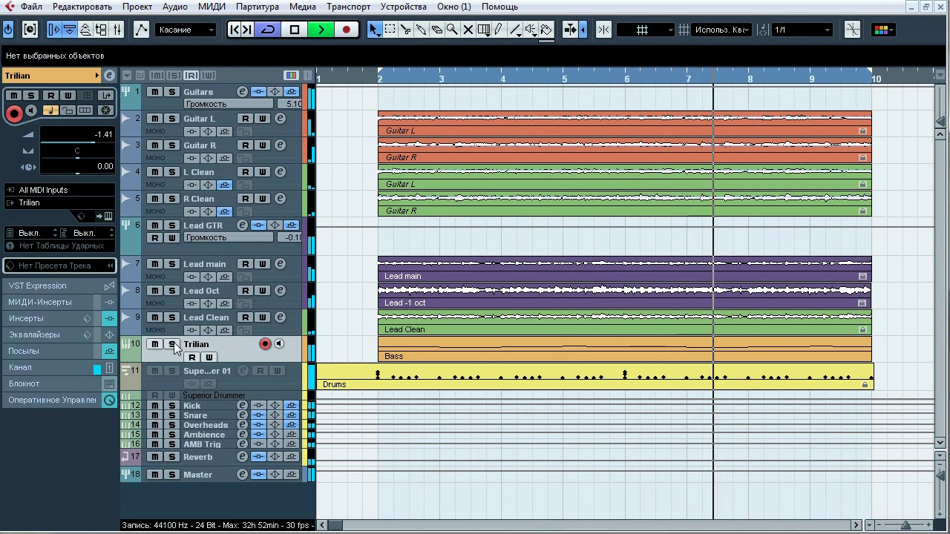
pyautogui.click(173, 345)
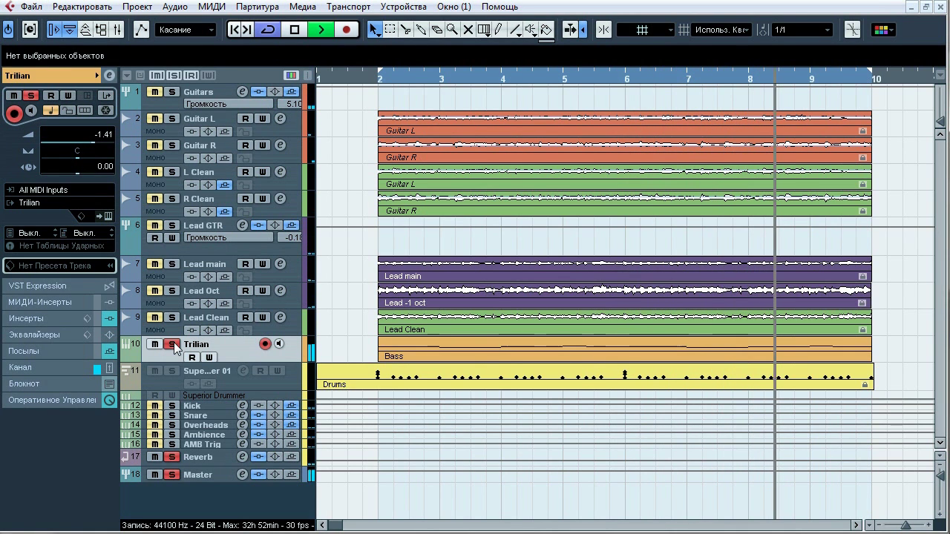
pyautogui.click(174, 345)
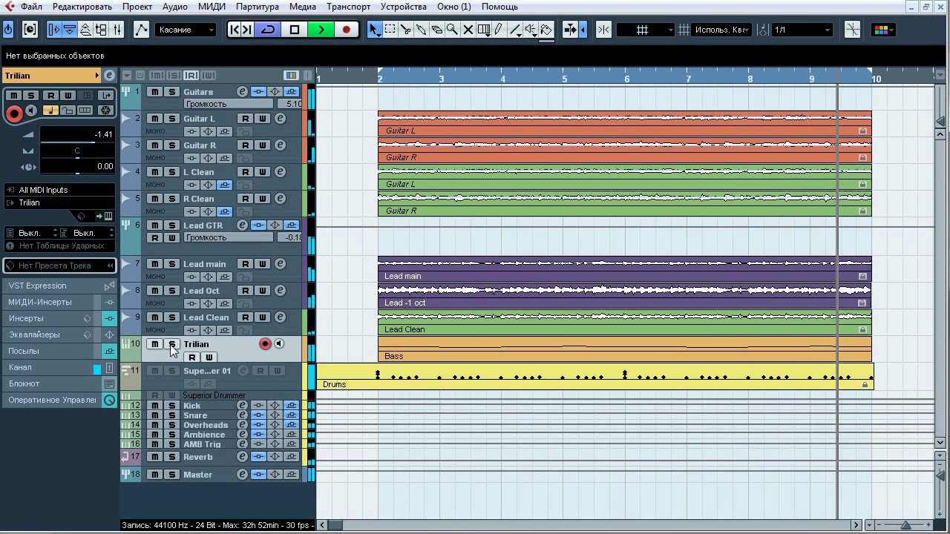
pyautogui.click(156, 345)
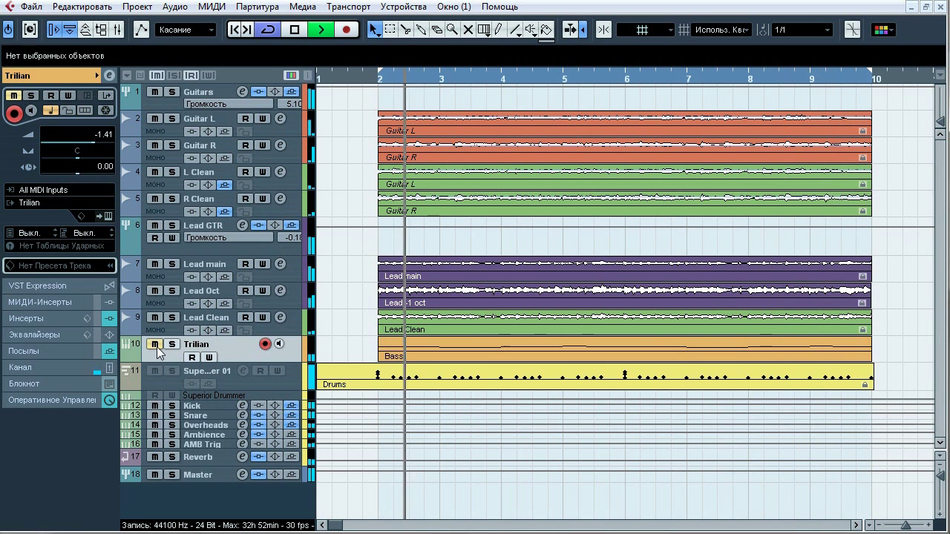
pyautogui.click(156, 345)
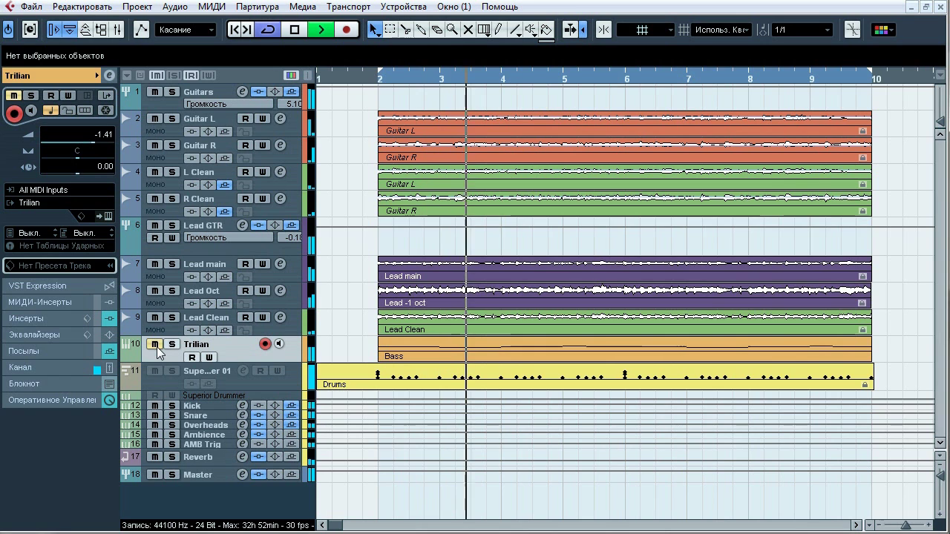
# Step: Solo the Trilian bass, show its insert chain and compare all inserts bypassed and active
pyautogui.click(171, 344)
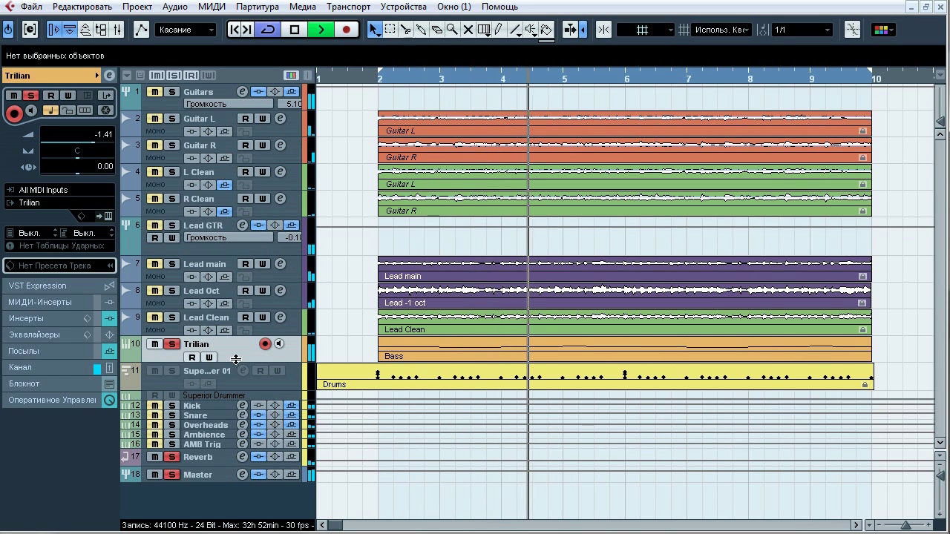
pyautogui.click(173, 362)
pyautogui.click(61, 318)
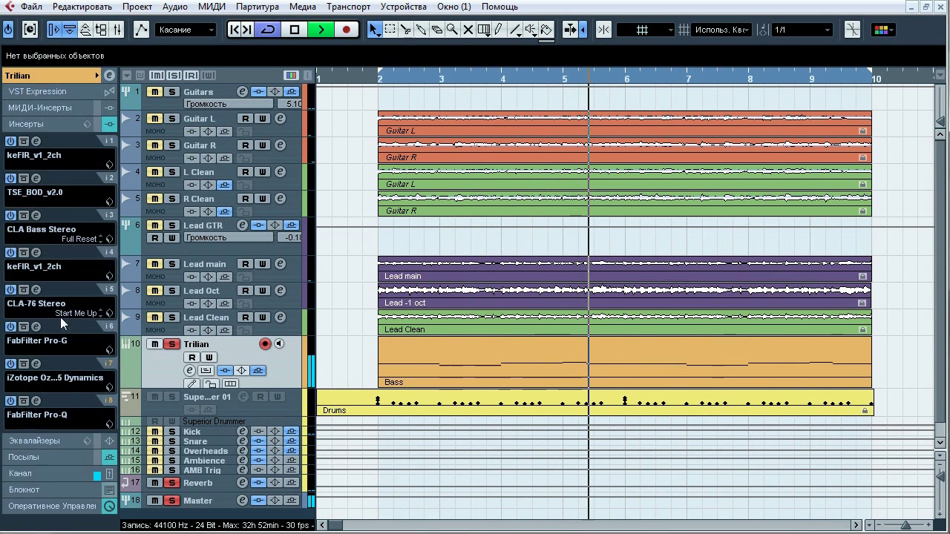
pyautogui.click(98, 125)
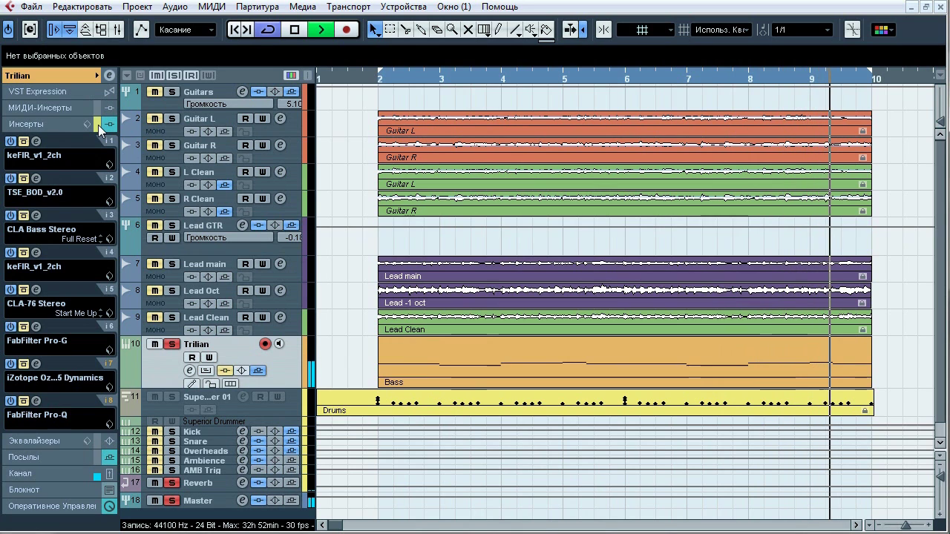
pyautogui.click(98, 125)
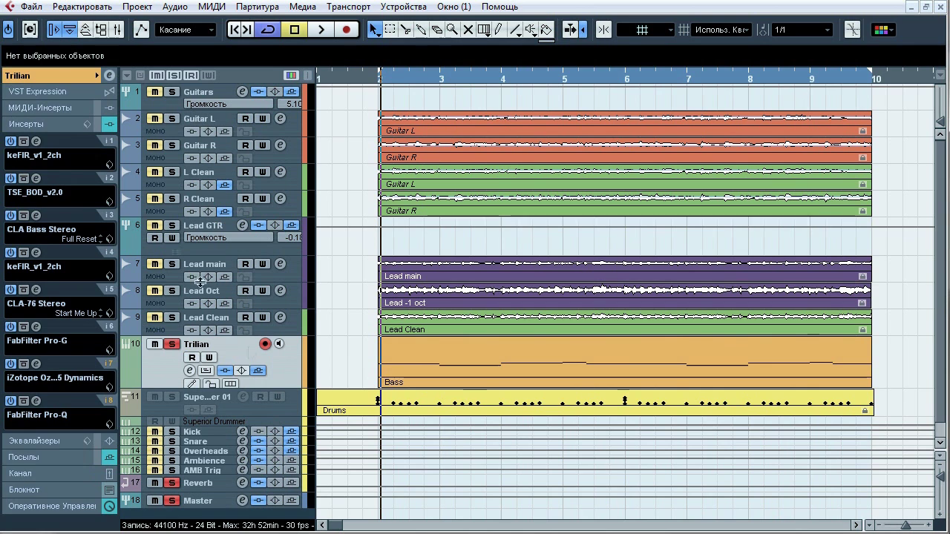
# Step: Open the Trilian instrument, review the Hardcore Finger - Full Range Thick patch's main controls and its A and B FX racks, and close it
pyautogui.click(64, 76)
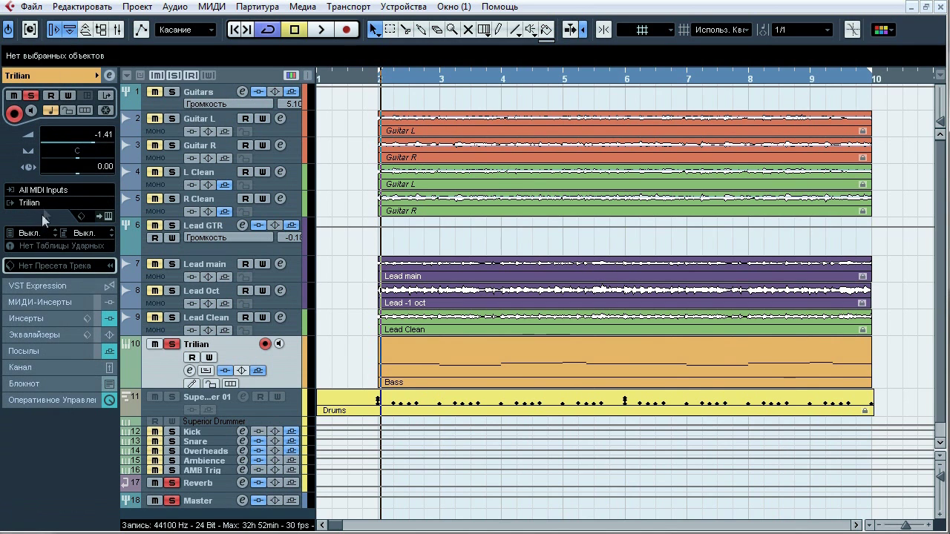
pyautogui.click(109, 216)
pyautogui.moveTo(519, 32); pyautogui.dragTo(501, 29)
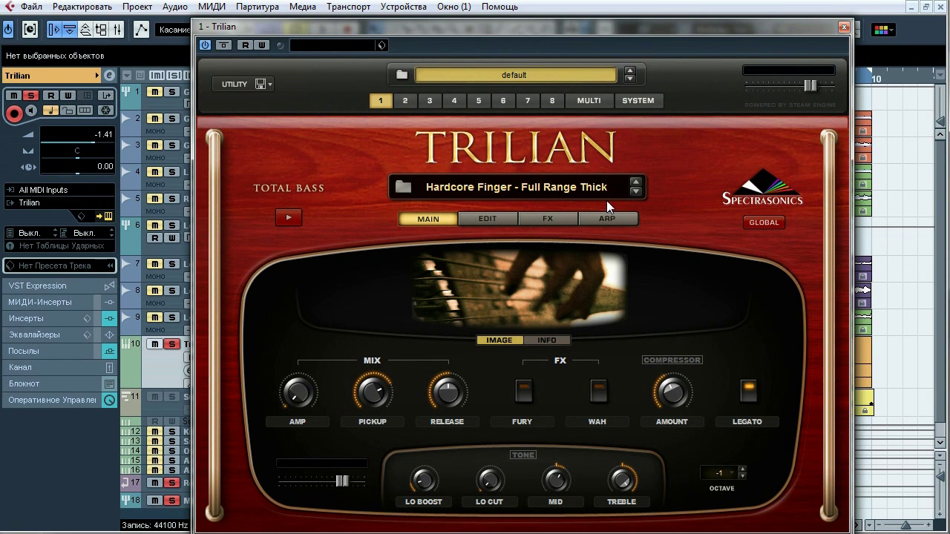
pyautogui.click(549, 219)
pyautogui.click(529, 248)
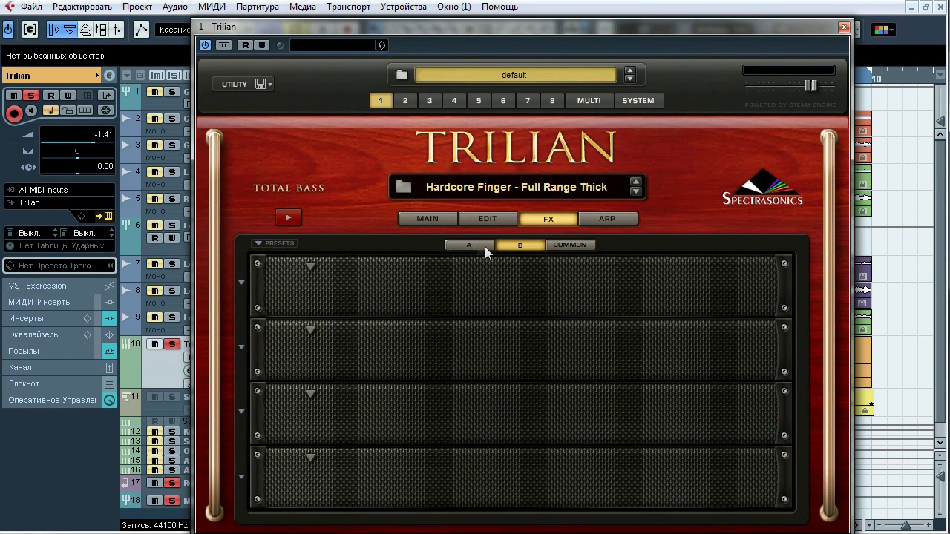
pyautogui.click(472, 245)
pyautogui.click(428, 219)
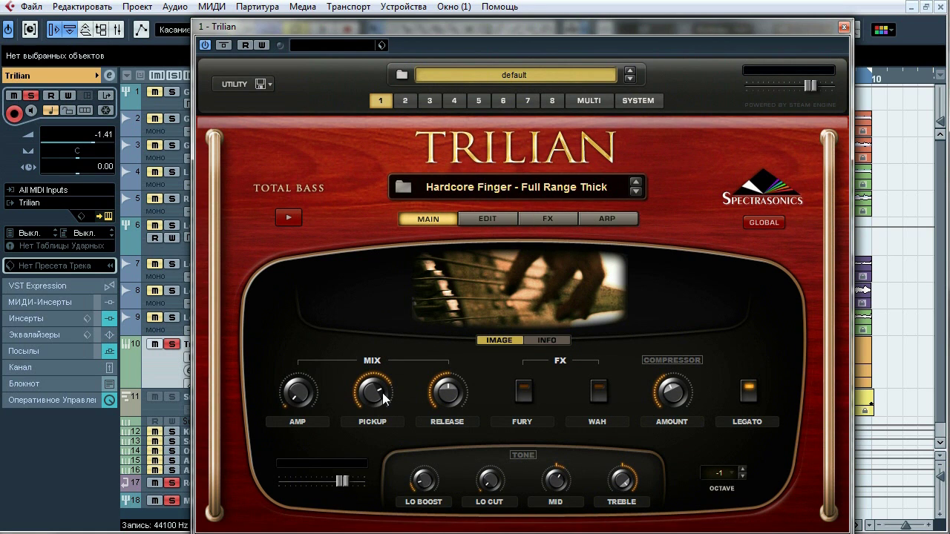
pyautogui.moveTo(382, 393)
pyautogui.click(843, 27)
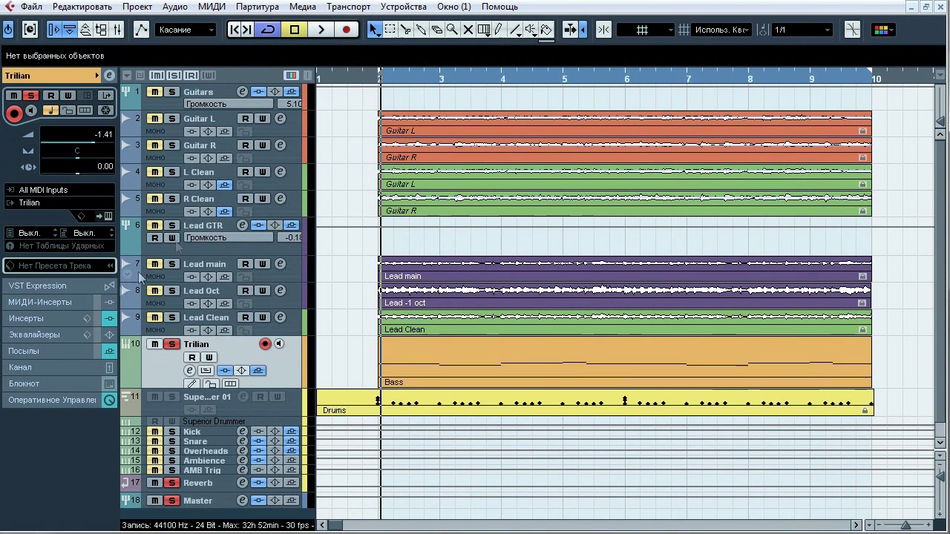
# Step: Open the bass track's insert 1 keFIR_v1_2ch, compare it active and bypassed during playback, then stop playback and close it
pyautogui.click(55, 318)
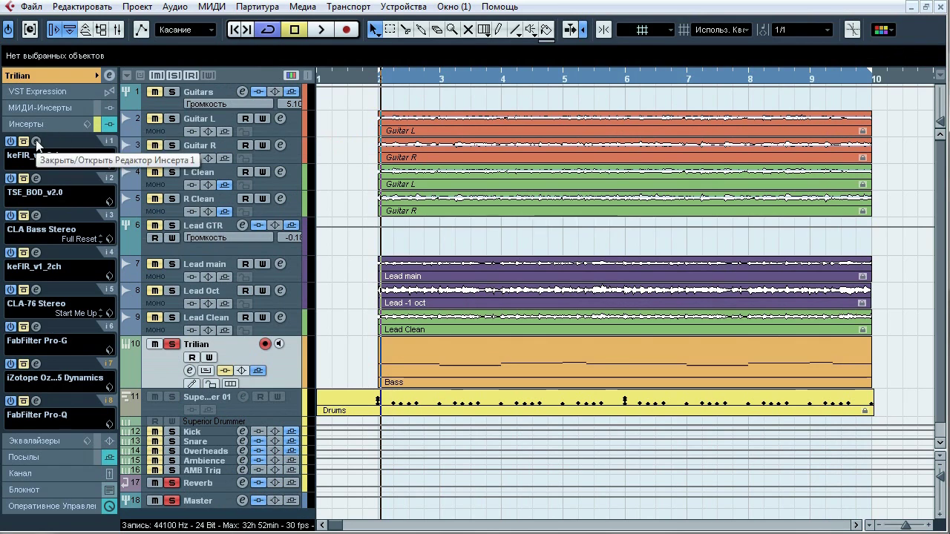
pyautogui.click(36, 141)
pyautogui.moveTo(435, 163); pyautogui.dragTo(434, 168)
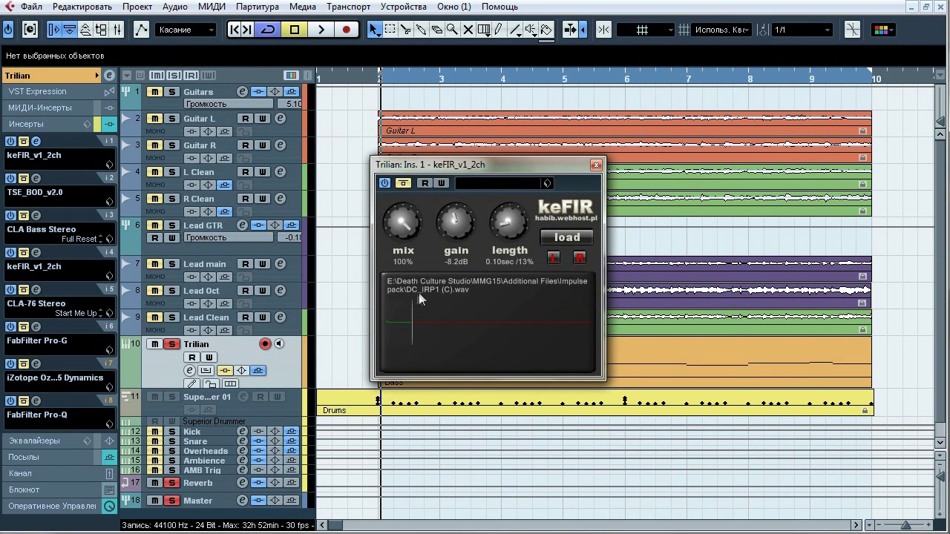
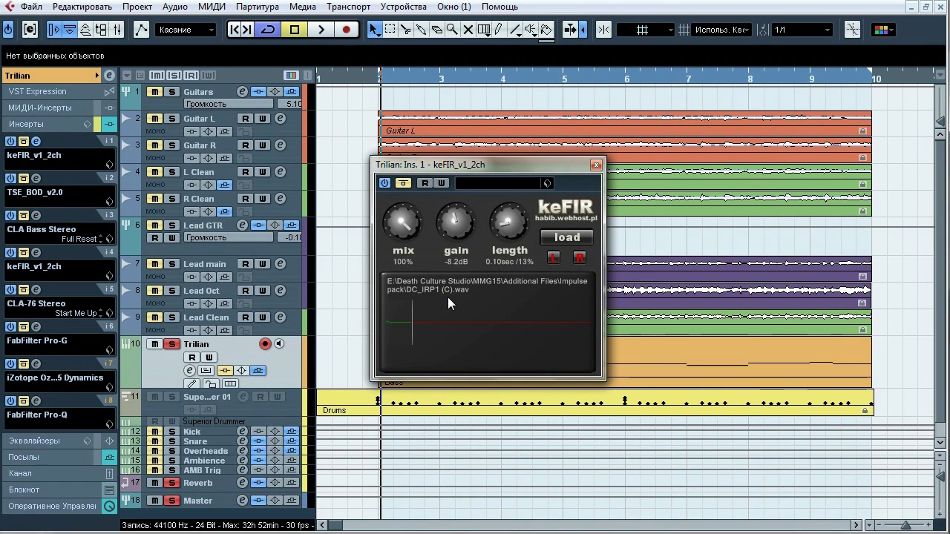
pyautogui.press('space')
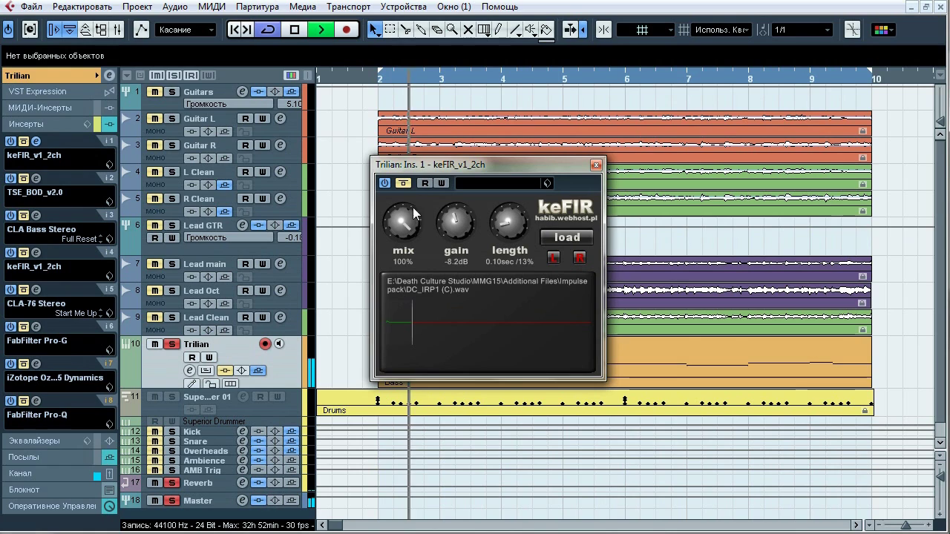
pyautogui.click(407, 188)
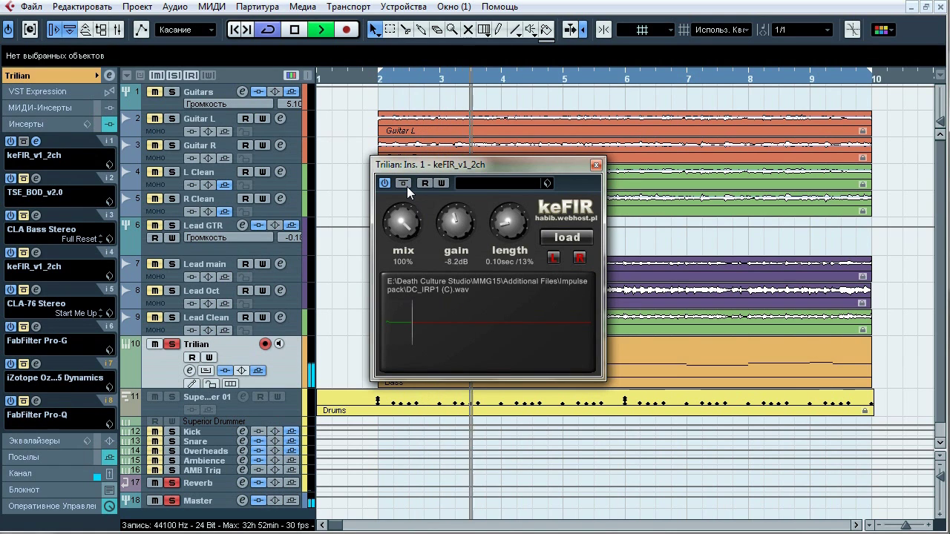
pyautogui.click(407, 186)
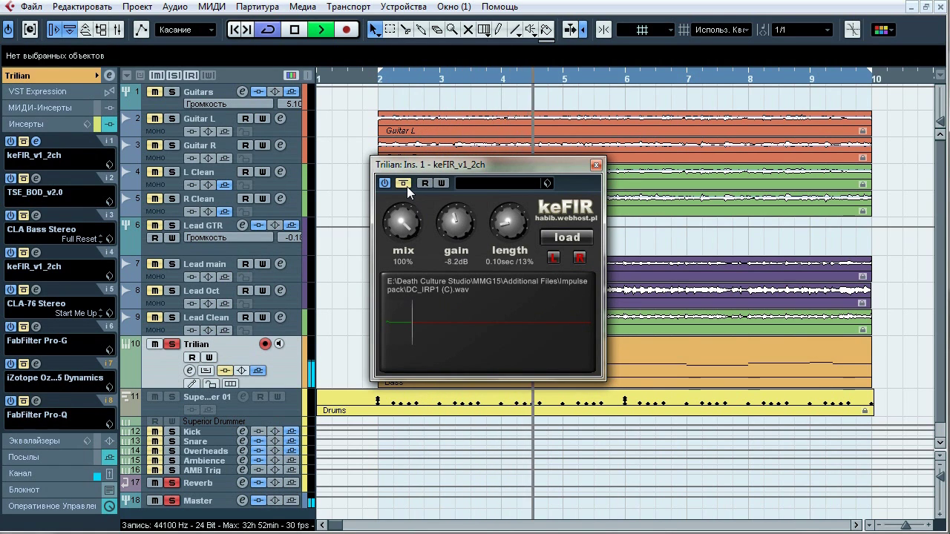
pyautogui.click(406, 186)
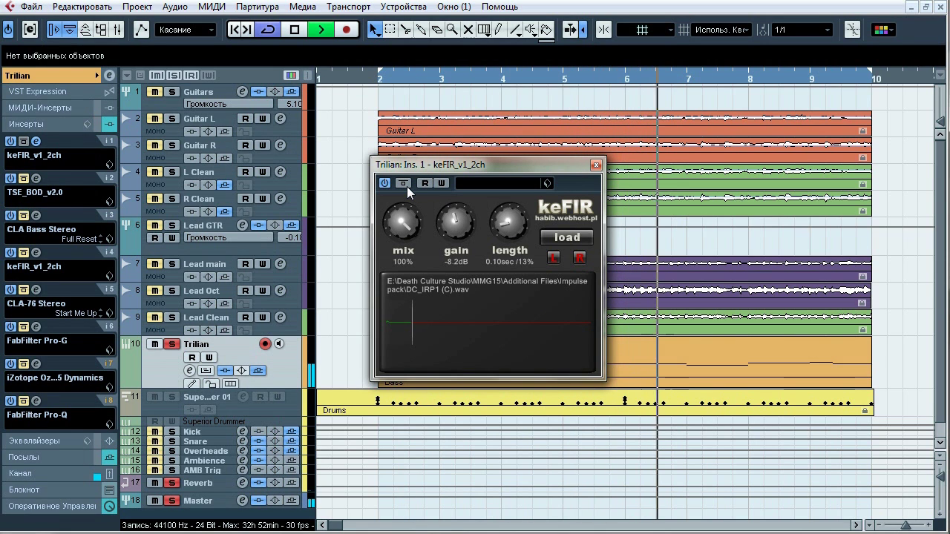
pyautogui.click(407, 186)
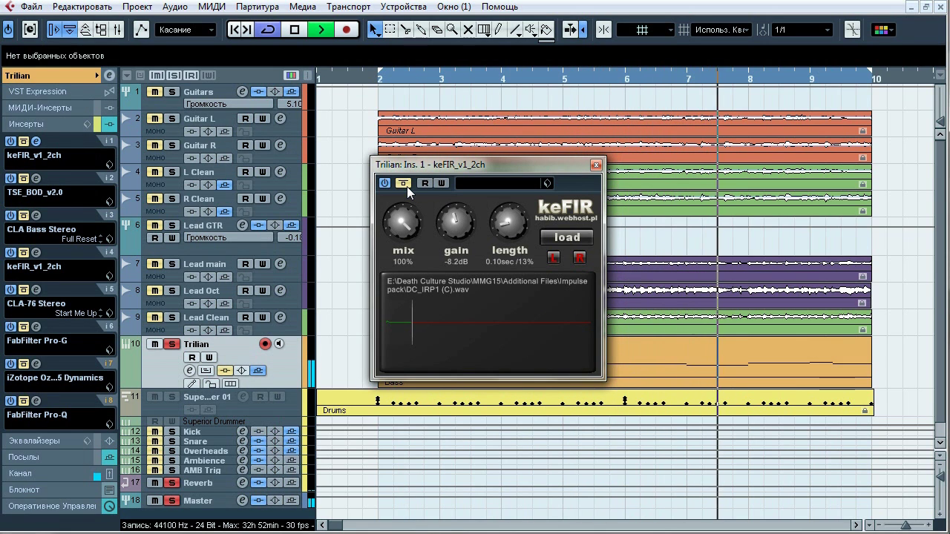
pyautogui.click(406, 187)
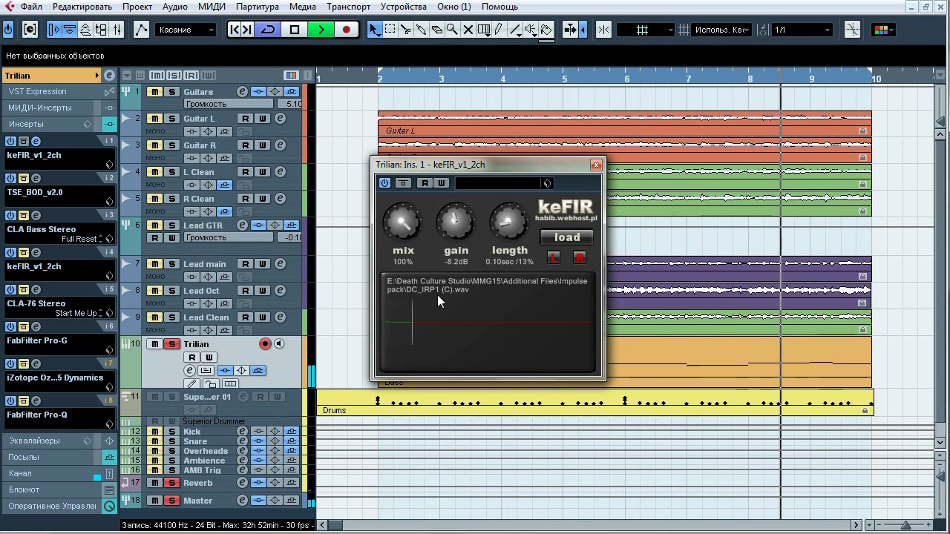
pyautogui.press('space')
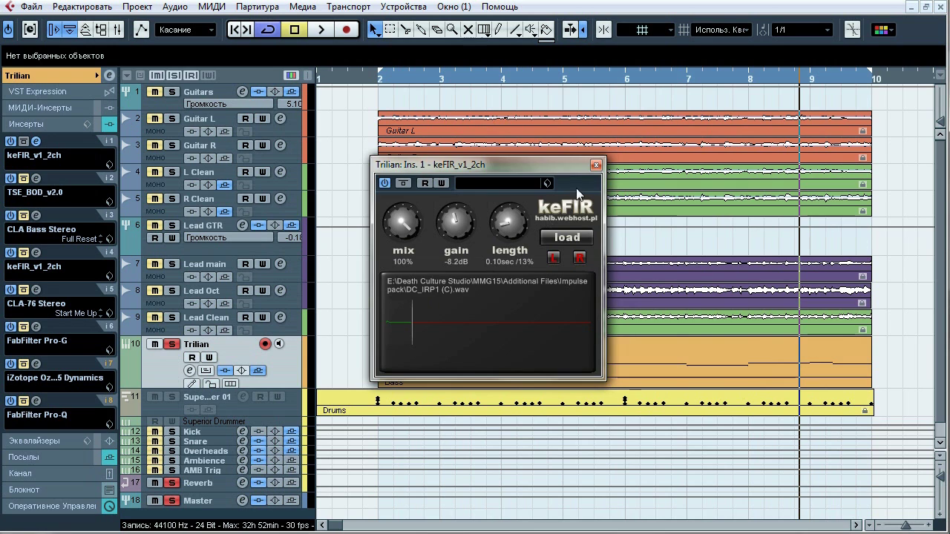
pyautogui.click(595, 166)
# Step: Open the Bass MIDI part in the key editor and examine its notes and velocities
pyautogui.doubleClick(406, 346)
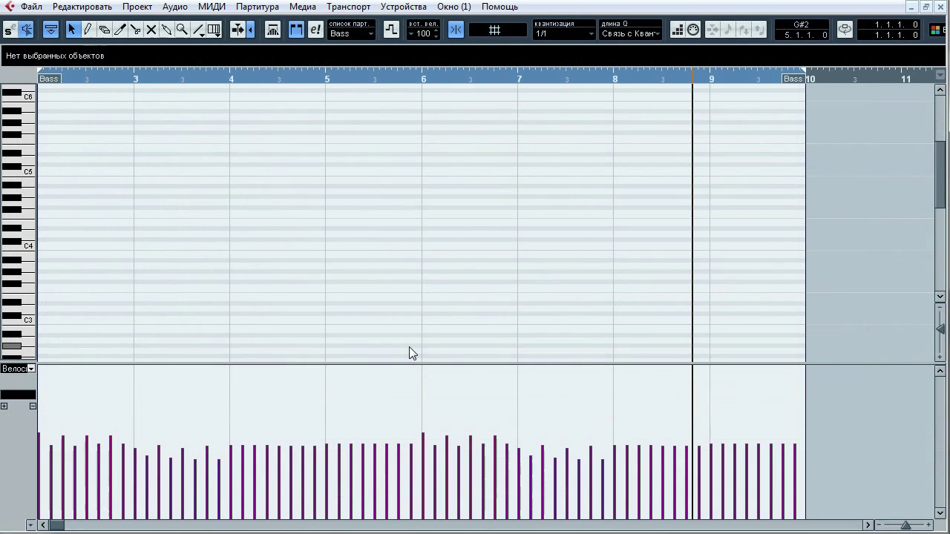
pyautogui.moveTo(938, 171); pyautogui.dragTo(938, 219)
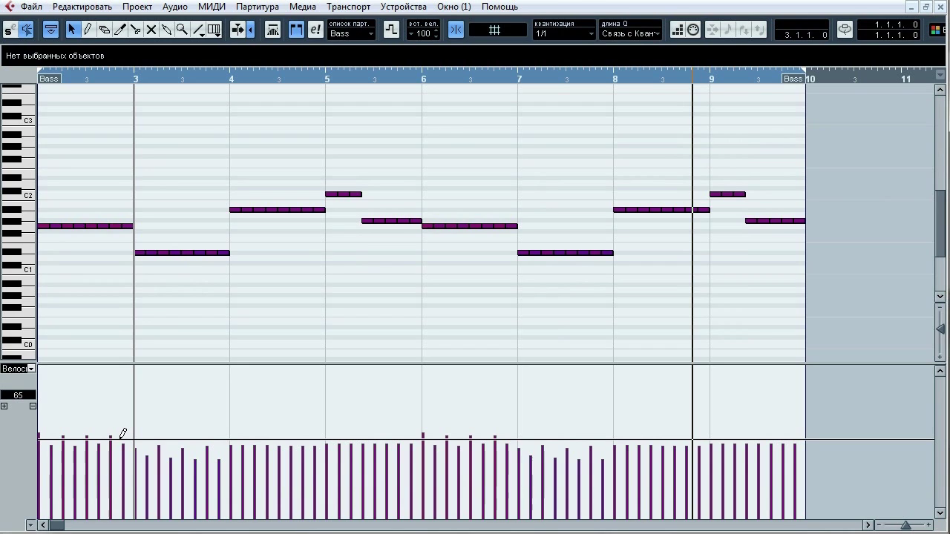
pyautogui.click(184, 253)
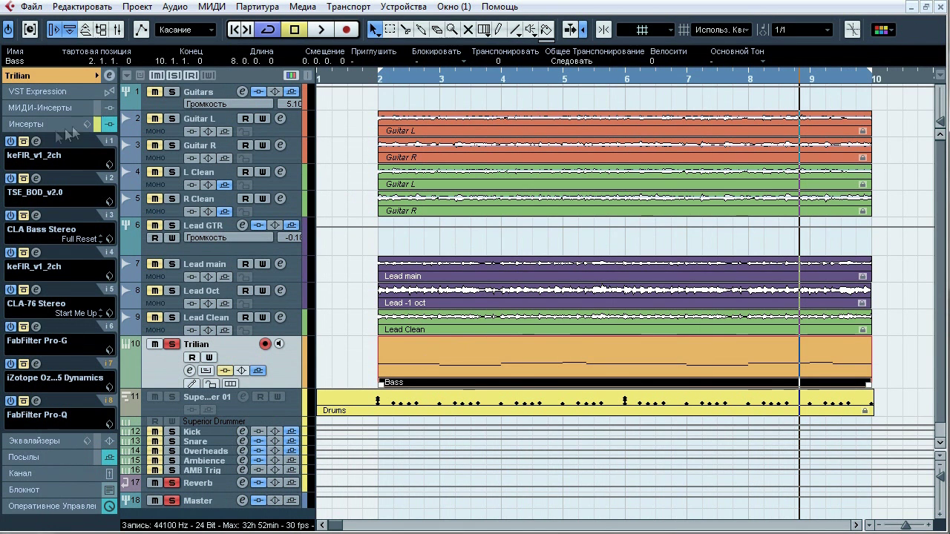
# Step: Play the soloed bass briefly and stop, then open insert 2 TSE_BOD_v2.0 to show its overdrive settings
pyautogui.click(321, 30)
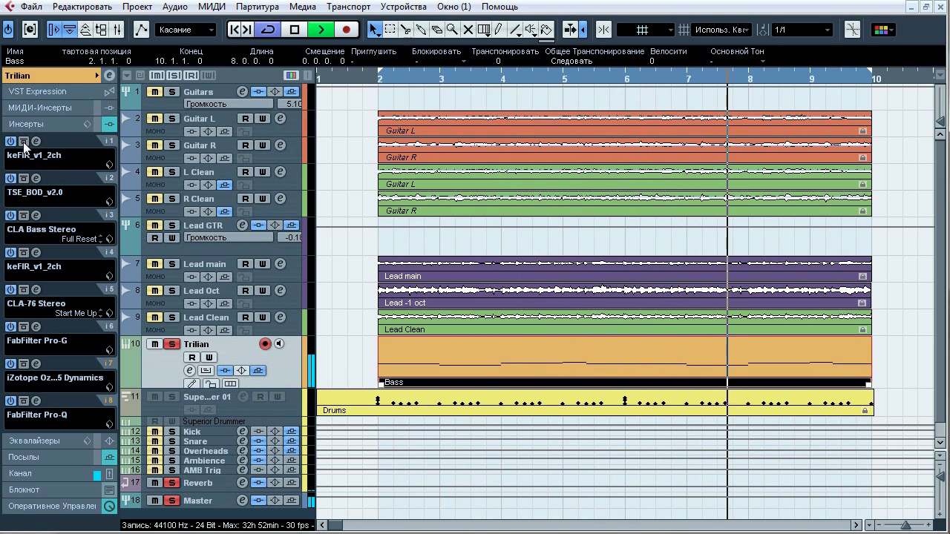
pyautogui.press('space')
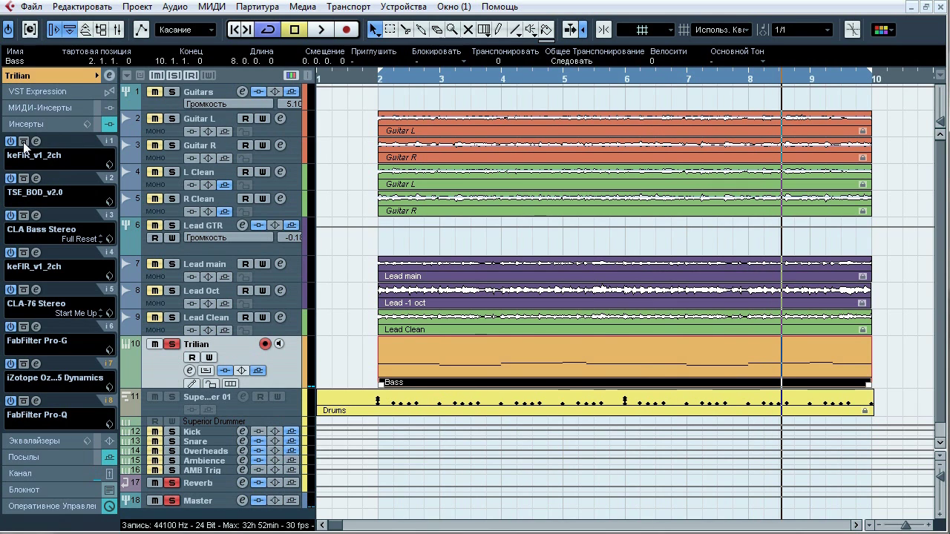
pyautogui.click(38, 176)
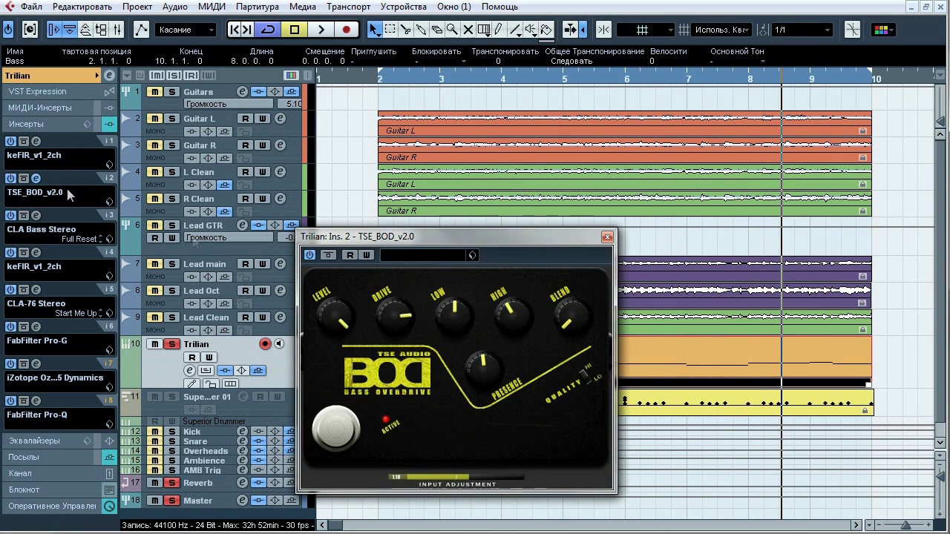
pyautogui.moveTo(356, 238); pyautogui.dragTo(371, 175)
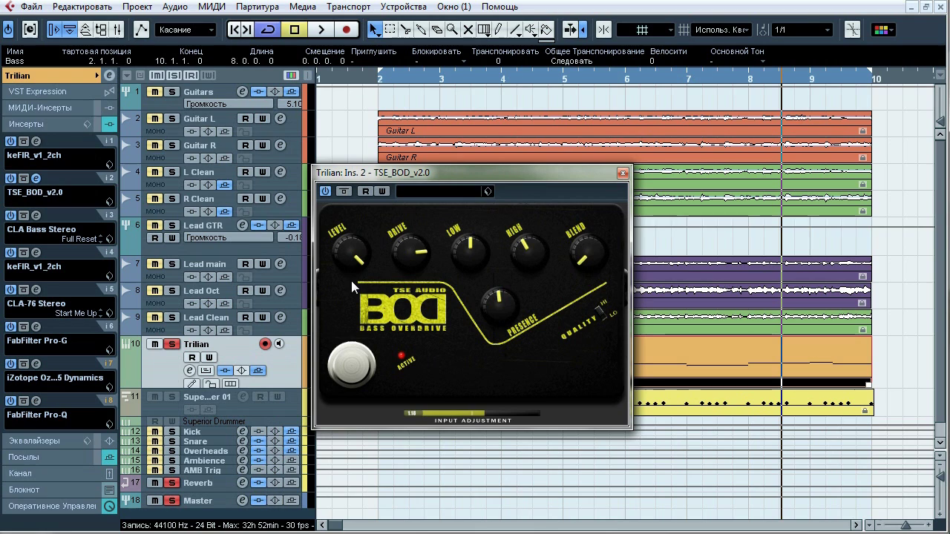
# Step: Compare the TSE_BOD_v2.0 bass overdrive bypassed and active during playback, then stop playback and close it
pyautogui.click(24, 179)
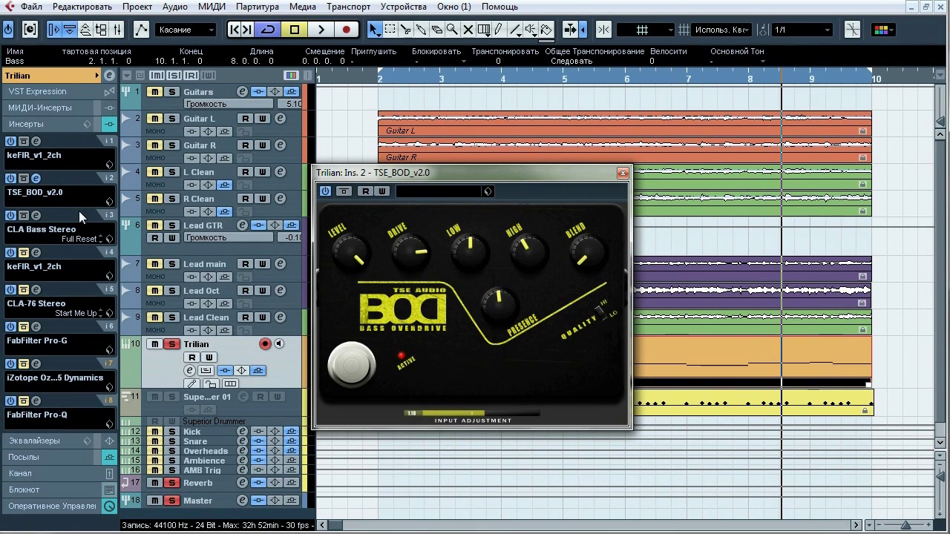
pyautogui.press('space')
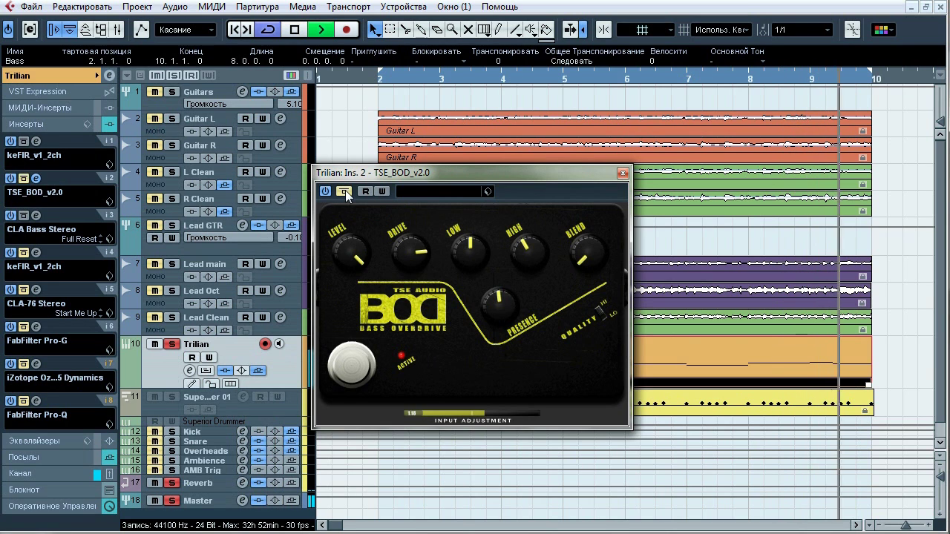
pyautogui.click(343, 192)
pyautogui.click(344, 191)
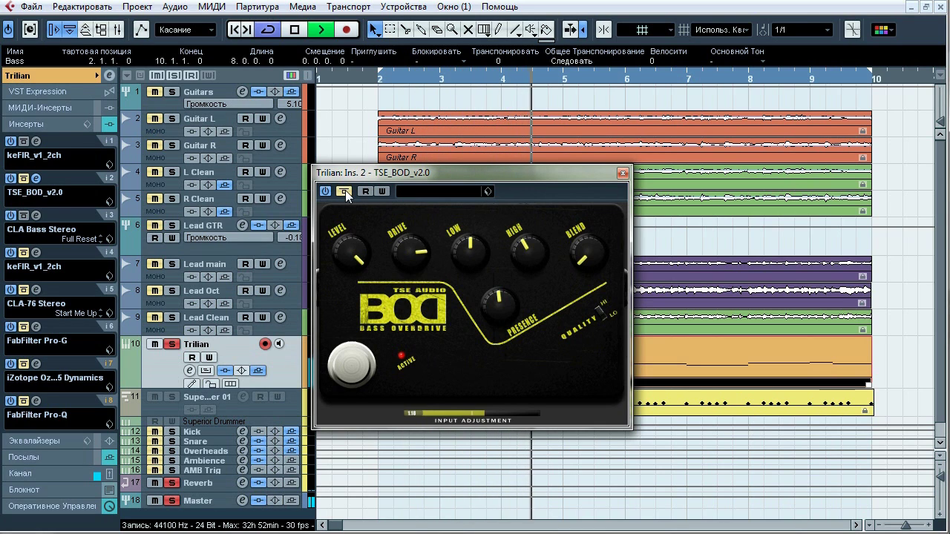
pyautogui.click(344, 191)
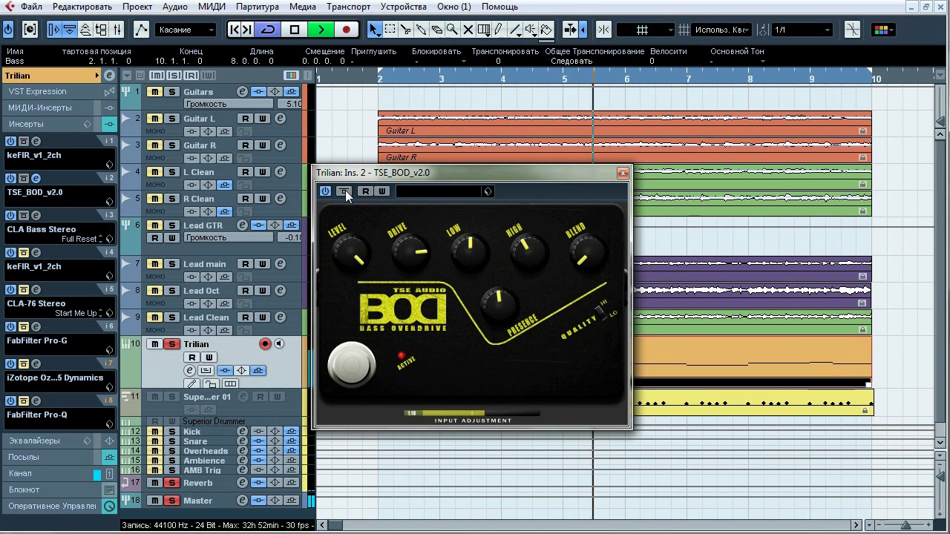
pyautogui.press('space')
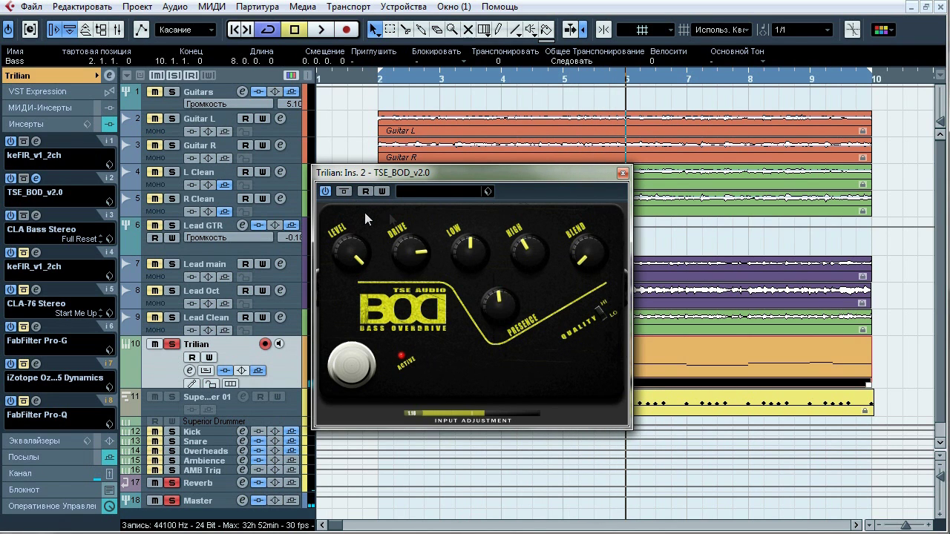
pyautogui.click(622, 173)
# Step: Open insert 3 CLA Bass Stereo, audition its effect on the bass during playback, then stop playback and close it
pyautogui.click(34, 216)
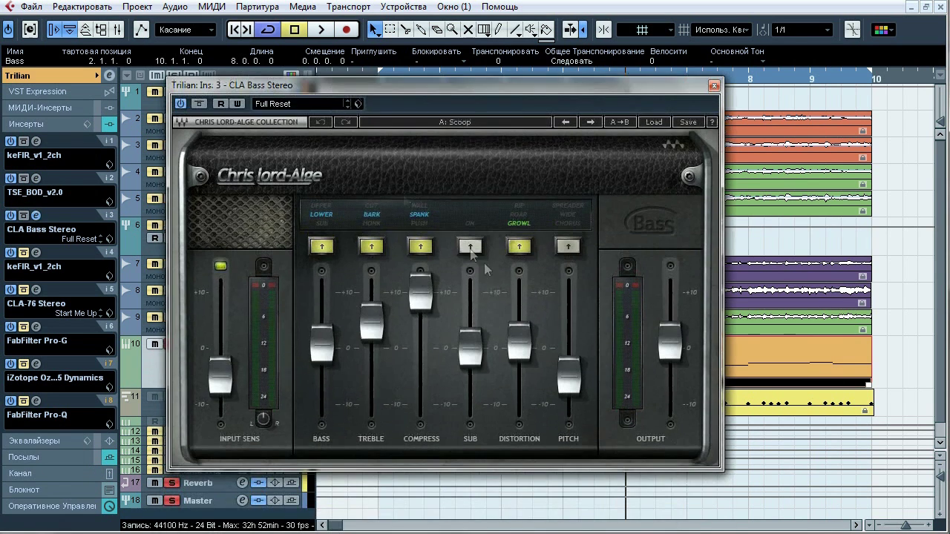
pyautogui.press('space')
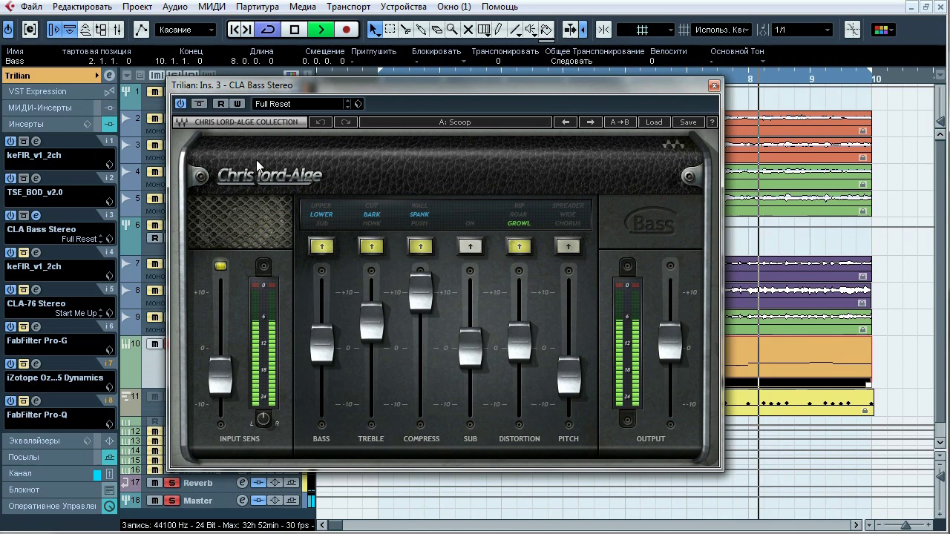
pyautogui.click(199, 104)
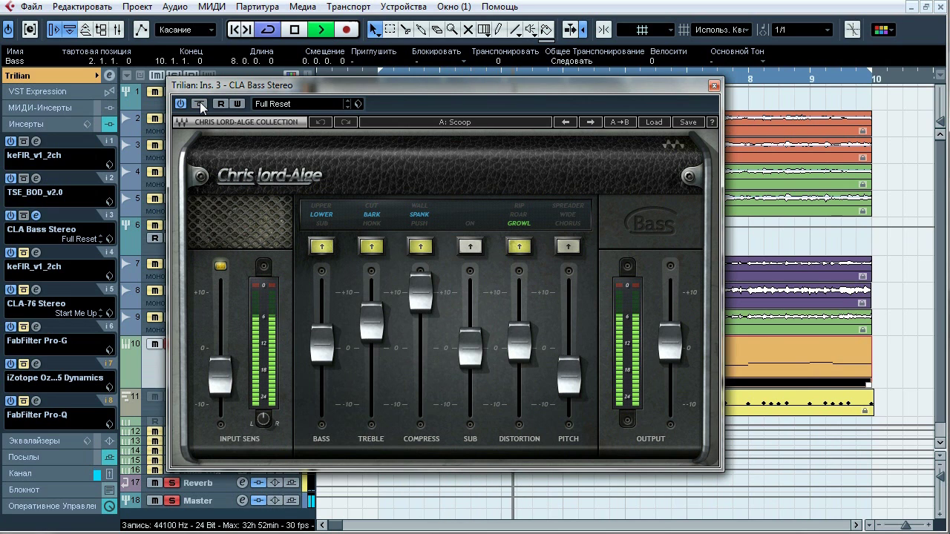
pyautogui.press('space')
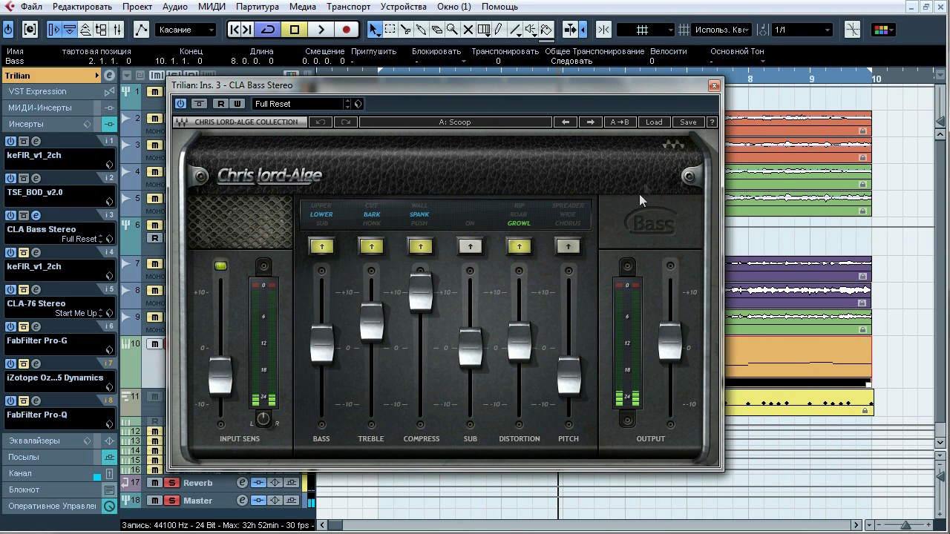
pyautogui.click(714, 85)
# Step: Open insert 4 keFIR_v1_2ch with the LP Bass.wav impulse, compare it bypassed and active during playback, and close it left active
pyautogui.click(35, 253)
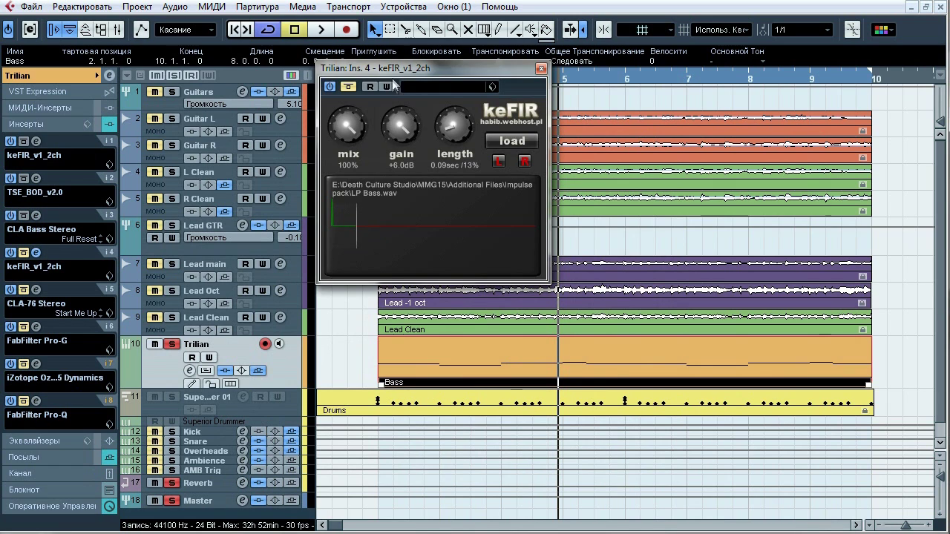
pyautogui.moveTo(399, 72); pyautogui.dragTo(400, 98)
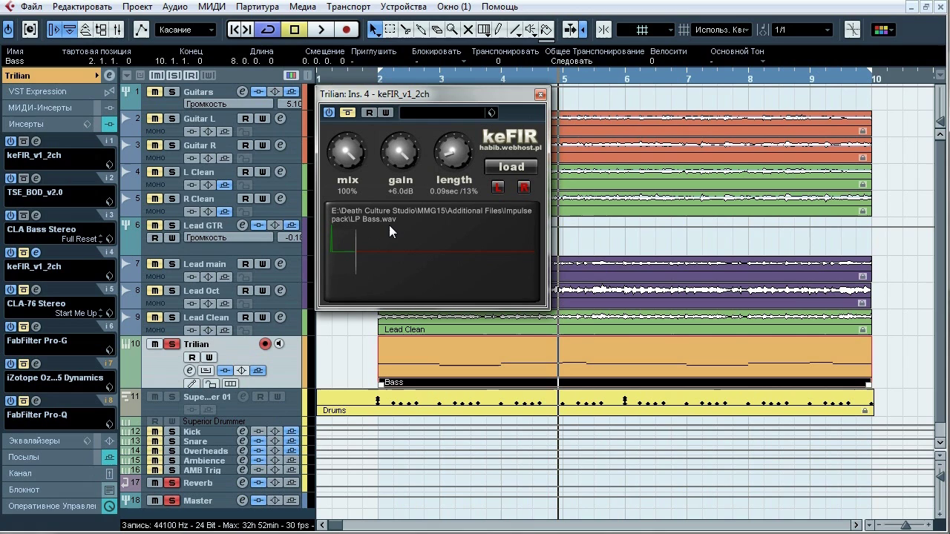
pyautogui.press('space')
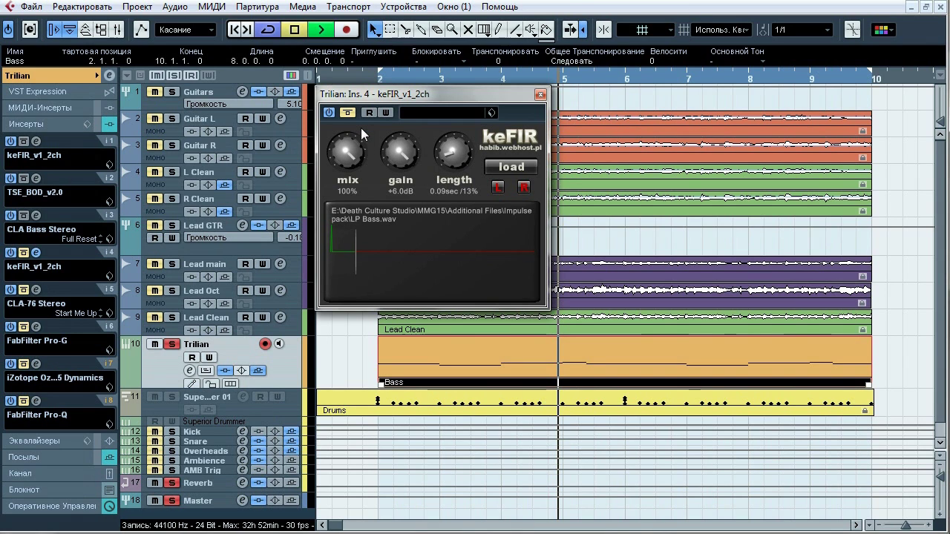
pyautogui.click(346, 115)
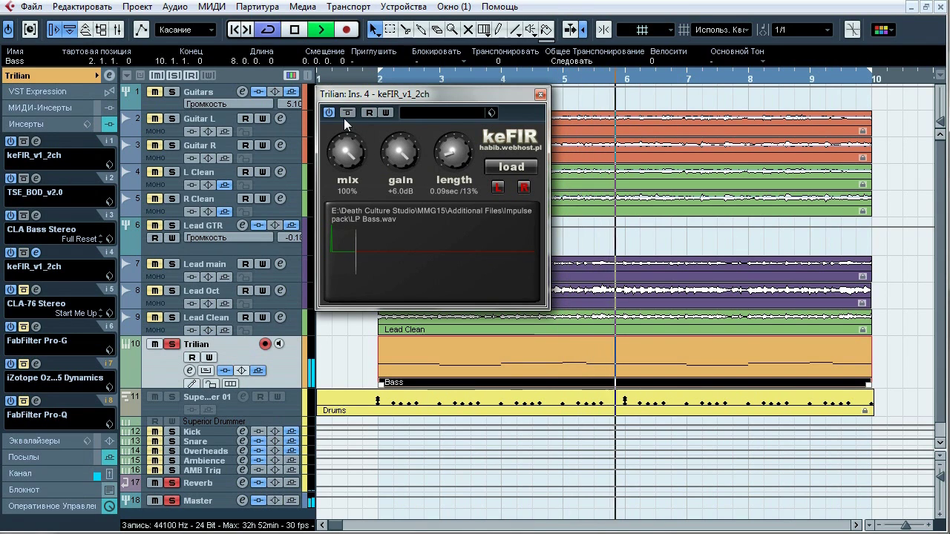
pyautogui.click(343, 114)
pyautogui.click(344, 113)
pyautogui.click(343, 113)
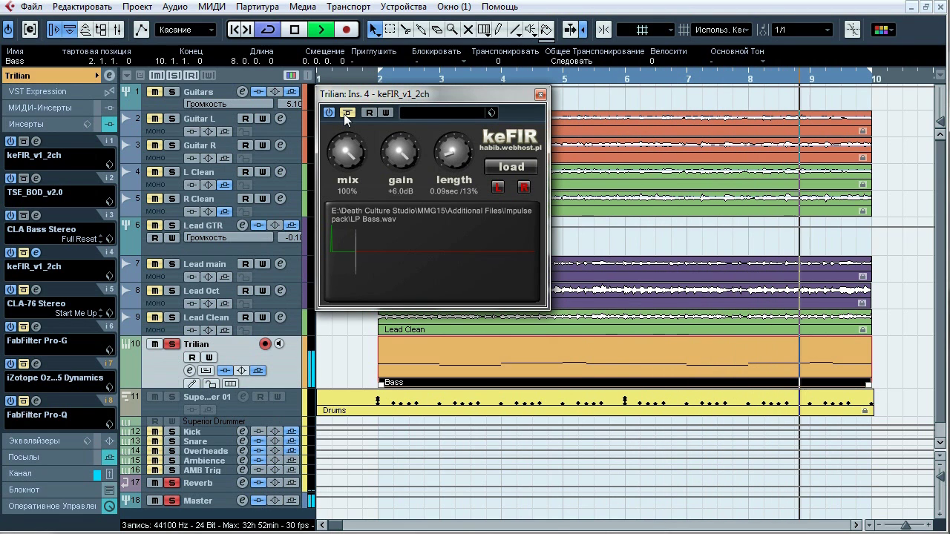
pyautogui.click(343, 113)
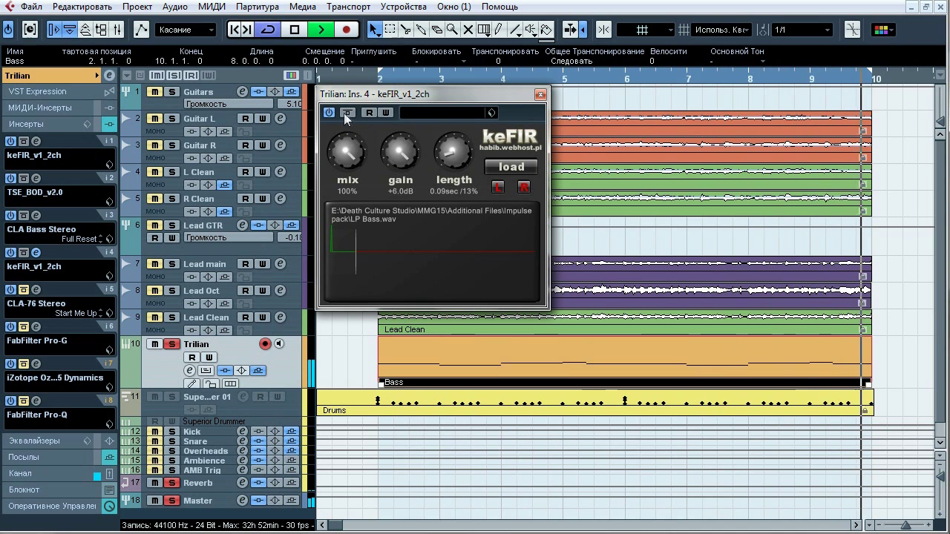
pyautogui.press('space')
pyautogui.click(540, 95)
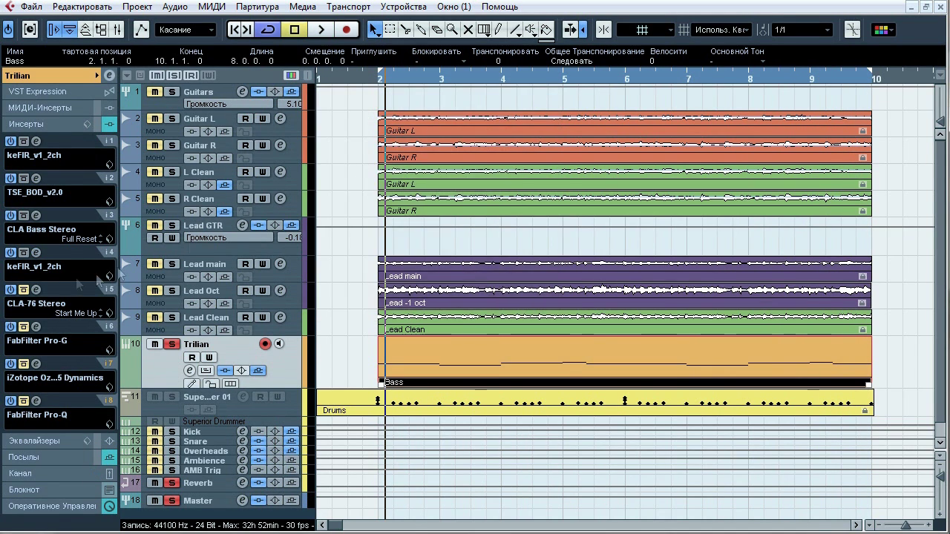
# Step: Open insert 5 CLA-76 Stereo and take the compressor out of bypass while the bass plays
pyautogui.click(38, 289)
pyautogui.moveTo(369, 113); pyautogui.dragTo(319, 118)
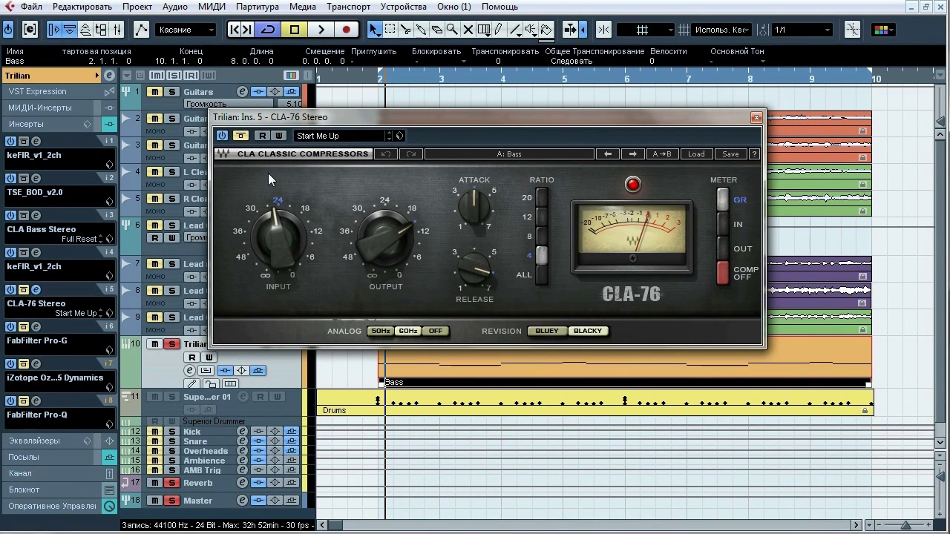
pyautogui.press('space')
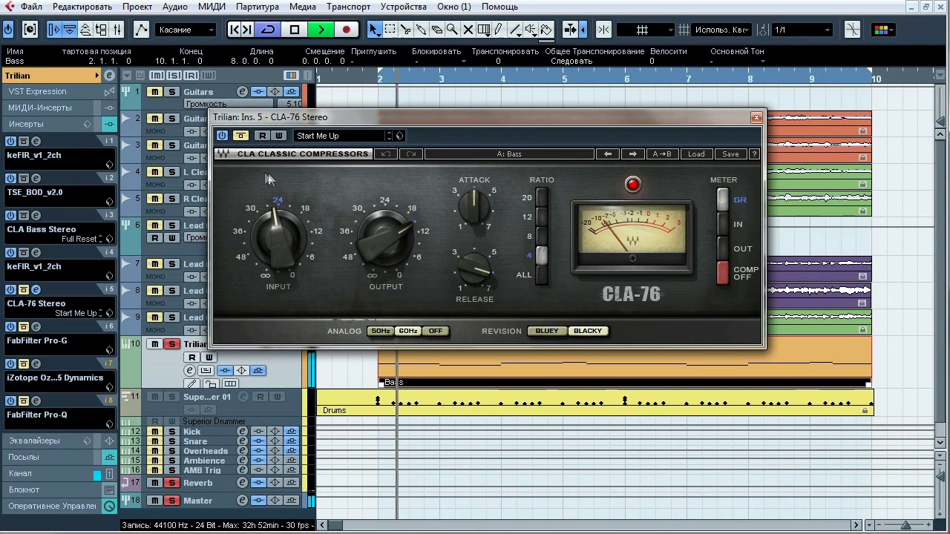
pyautogui.click(241, 136)
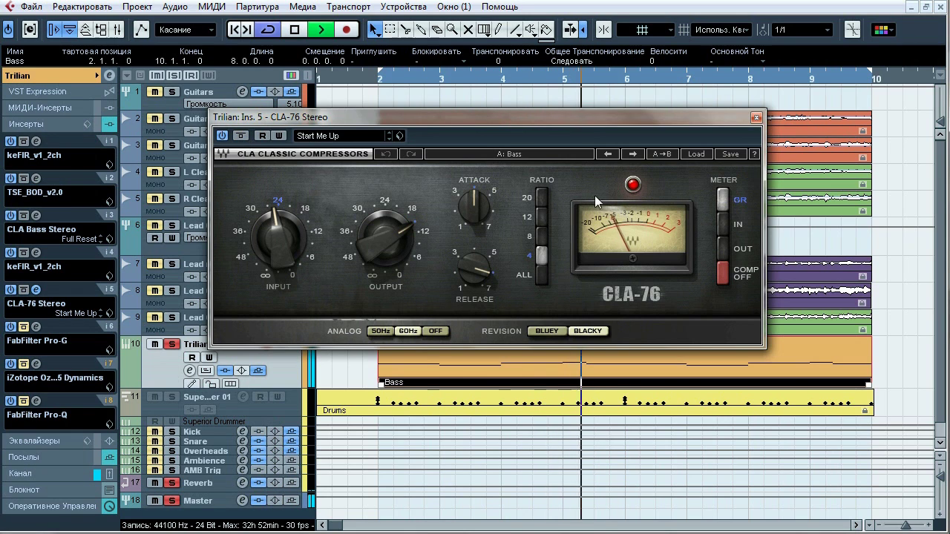
# Step: Switch the CLA-76 meter to OUT, compare the compressor bypassed and active, then stop playback and close it
pyautogui.click(722, 250)
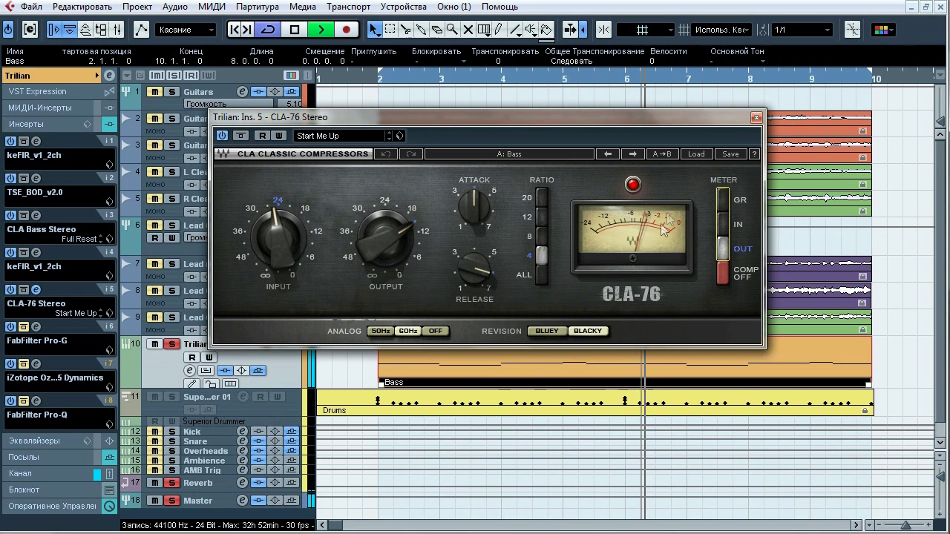
pyautogui.click(242, 137)
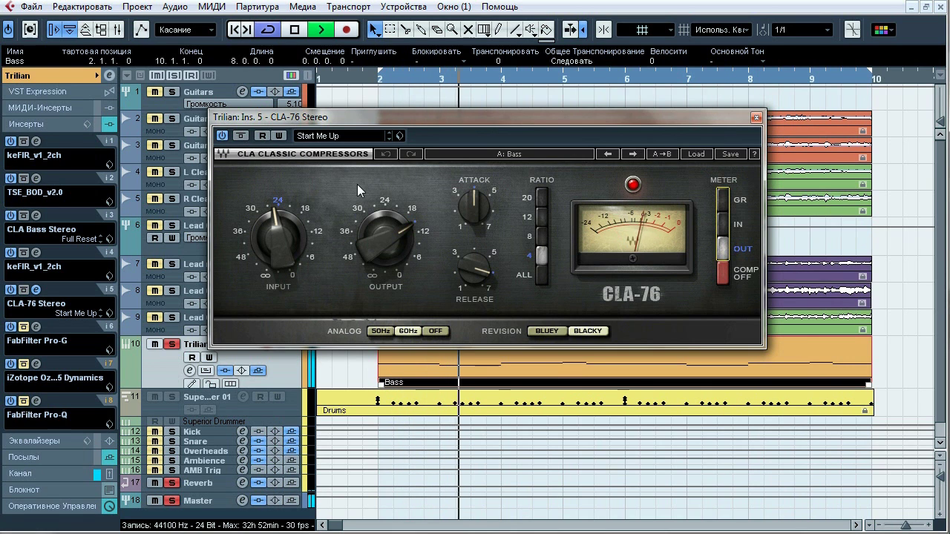
pyautogui.press('space')
pyautogui.click(756, 118)
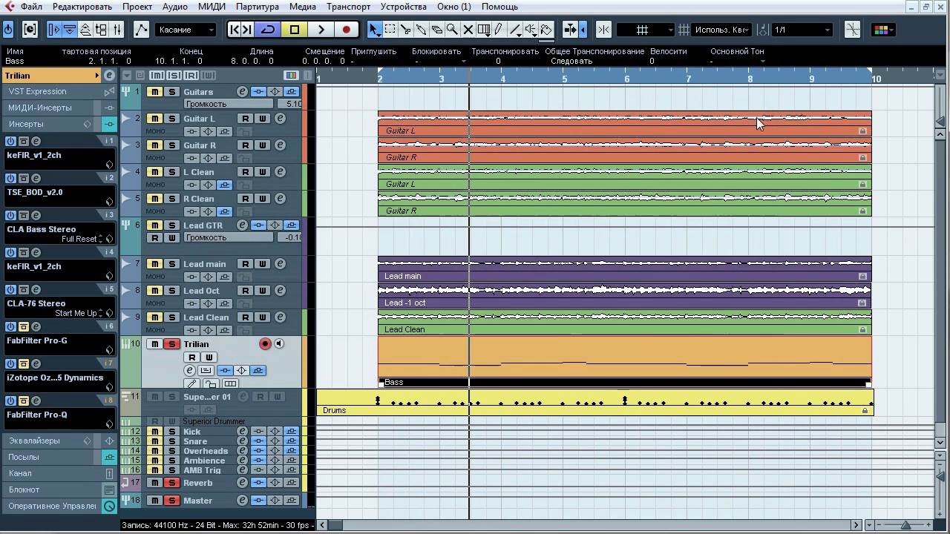
# Step: Open insert 7 iZotope Ozone 5 Dynamics, take it out of bypass and review the compressor settings of bands 1 to 4
pyautogui.click(35, 363)
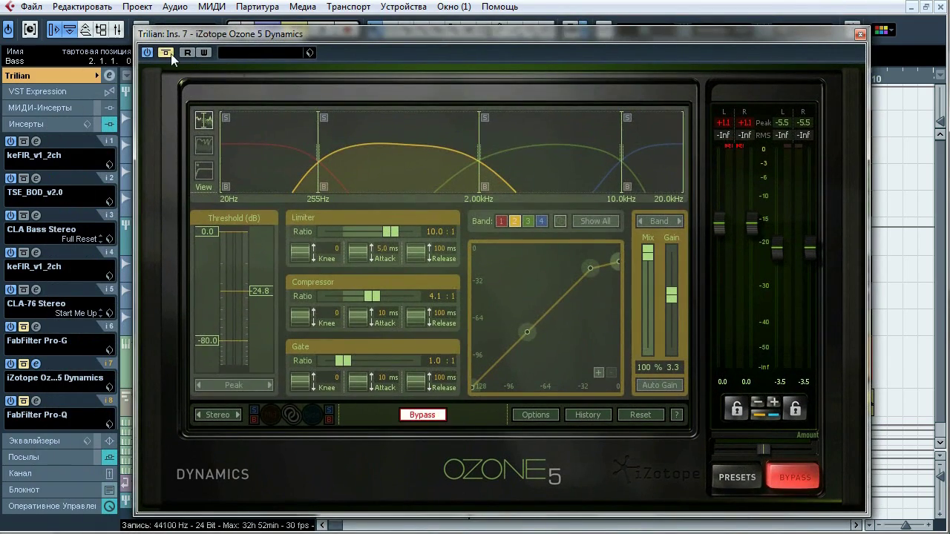
pyautogui.click(170, 54)
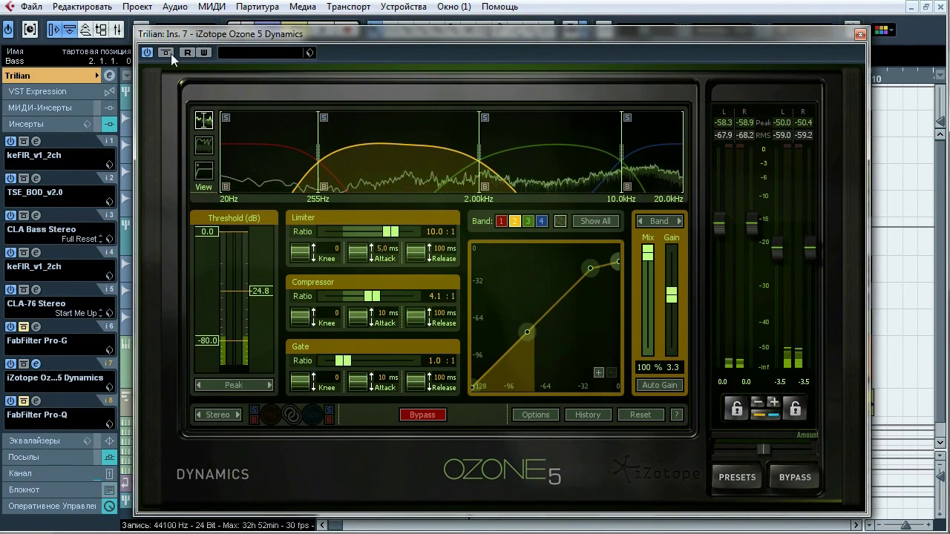
pyautogui.click(267, 160)
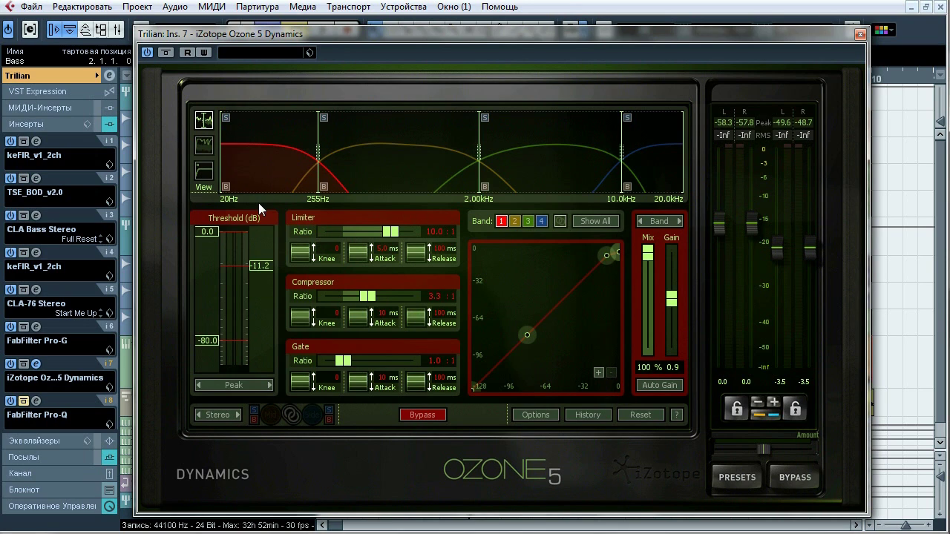
pyautogui.click(380, 165)
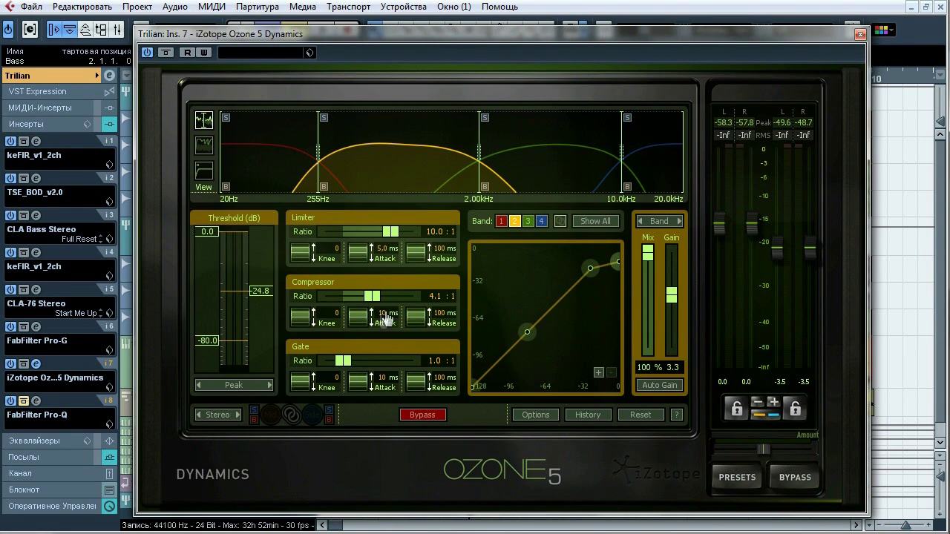
pyautogui.click(524, 168)
pyautogui.click(646, 162)
pyautogui.click(588, 163)
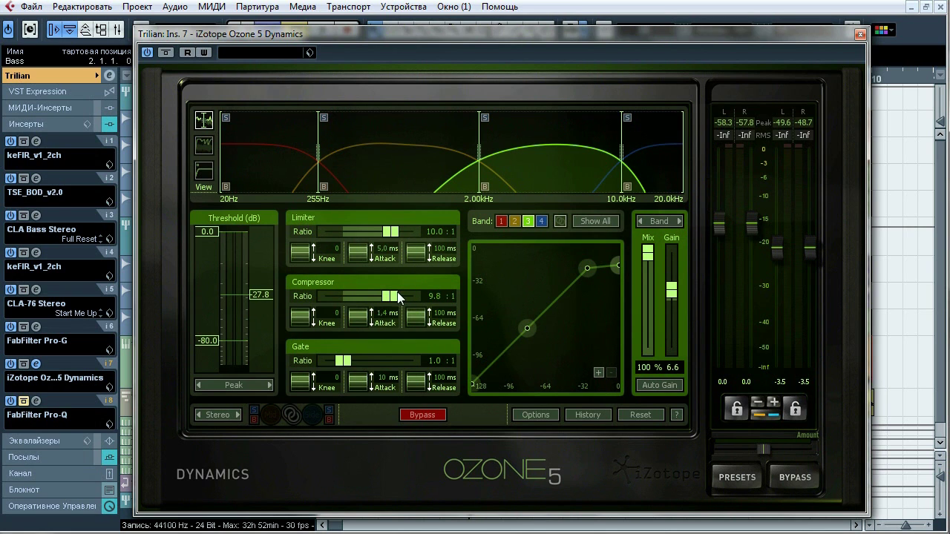
pyautogui.click(639, 159)
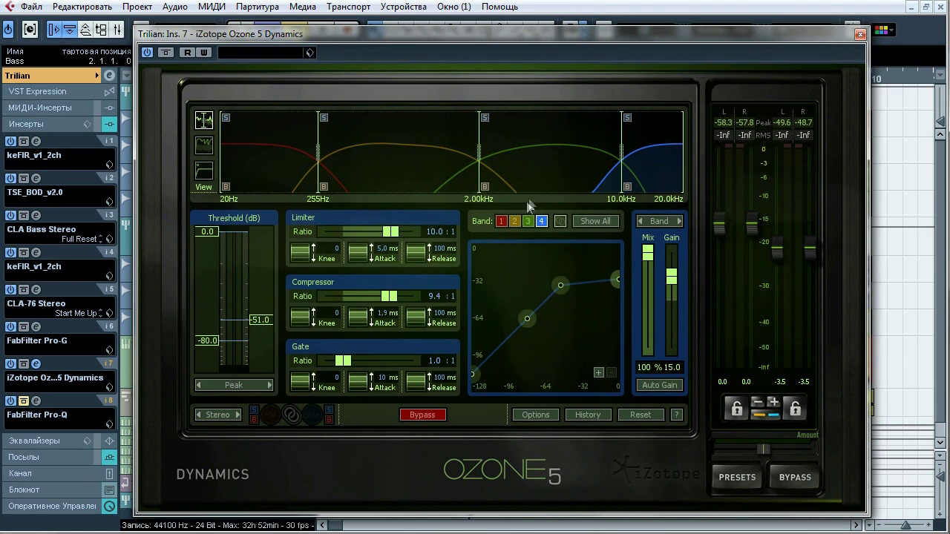
# Step: Go back through the Ozone 5 Dynamics bands from high to low and compare their compressor and gain settings
pyautogui.click(527, 222)
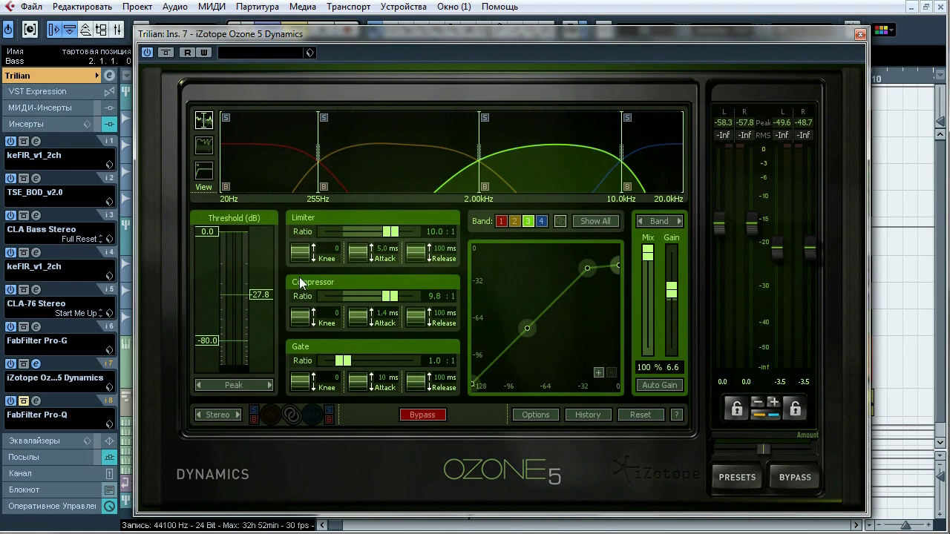
pyautogui.click(646, 169)
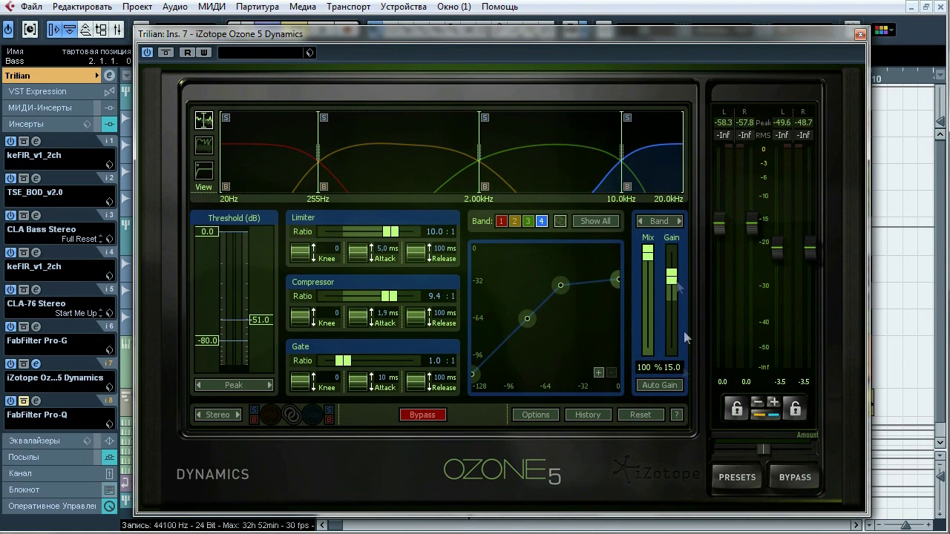
pyautogui.click(533, 163)
pyautogui.click(412, 175)
pyautogui.click(278, 168)
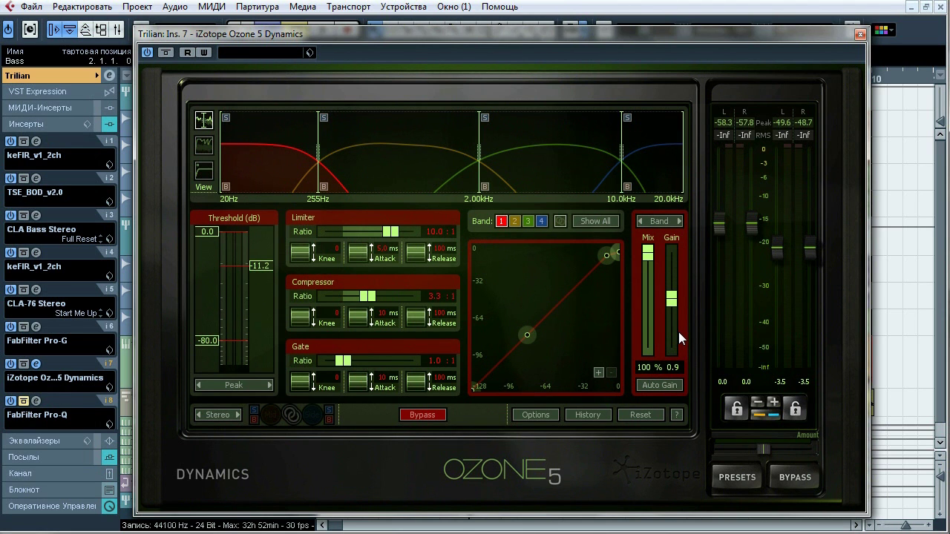
# Step: Play the bass and audition Ozone 5 Dynamics bands 1 to 4 in turn, then stop playback and close the plug-in
pyautogui.press('space')
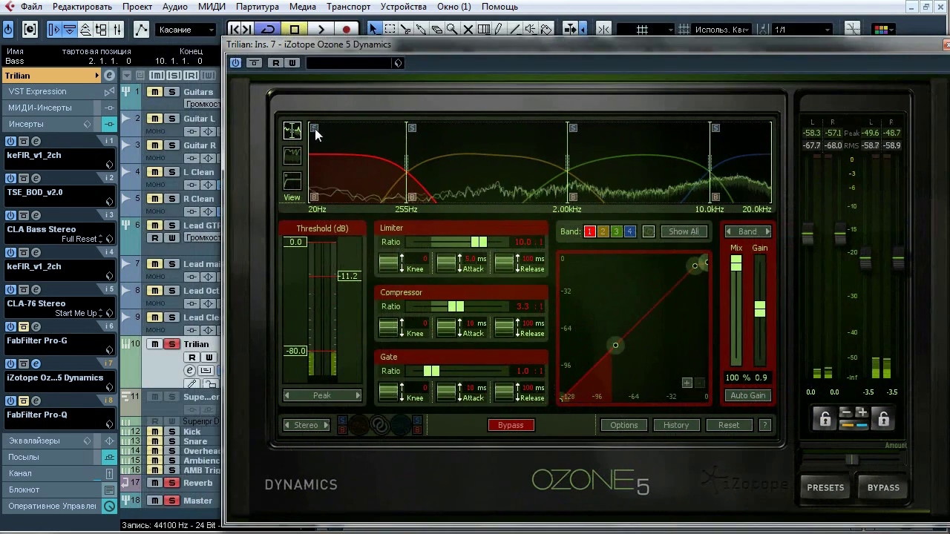
pyautogui.press('space')
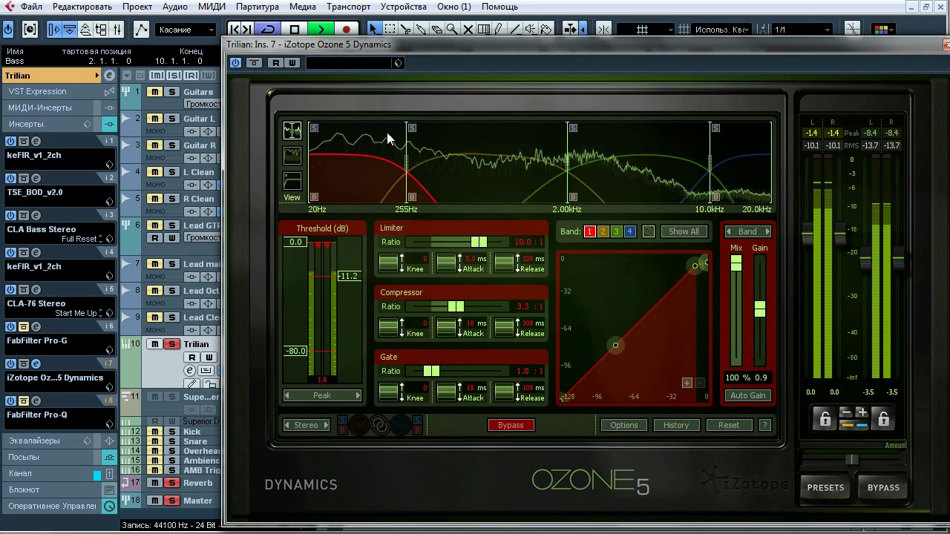
pyautogui.click(447, 176)
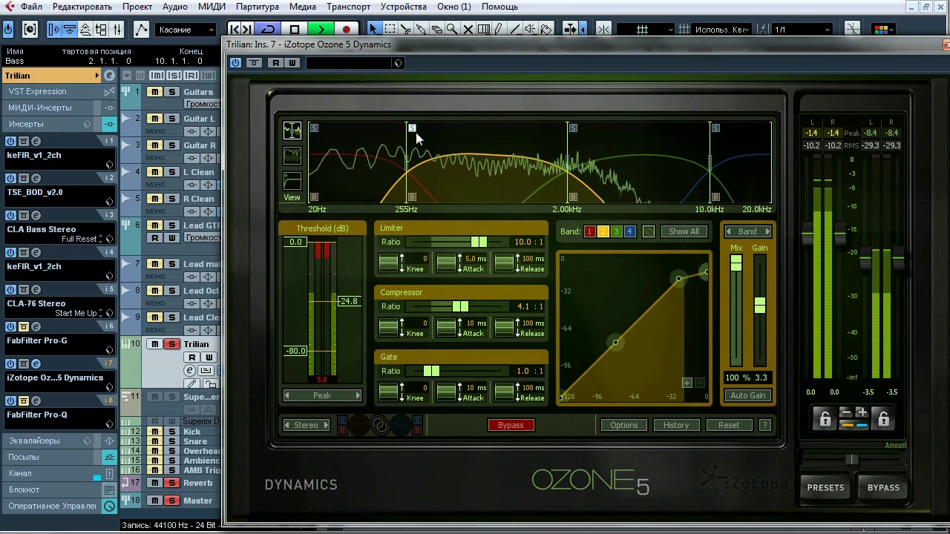
pyautogui.click(615, 172)
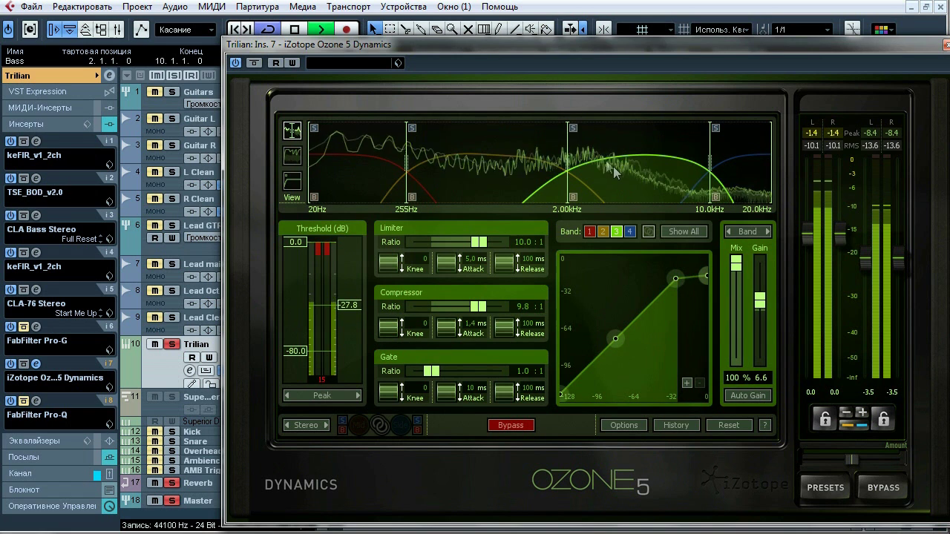
pyautogui.click(573, 198)
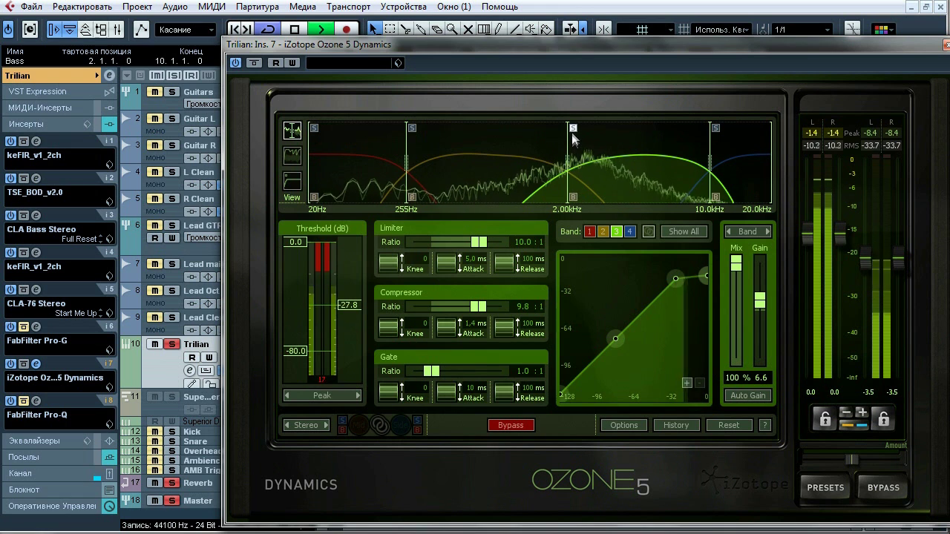
pyautogui.click(735, 179)
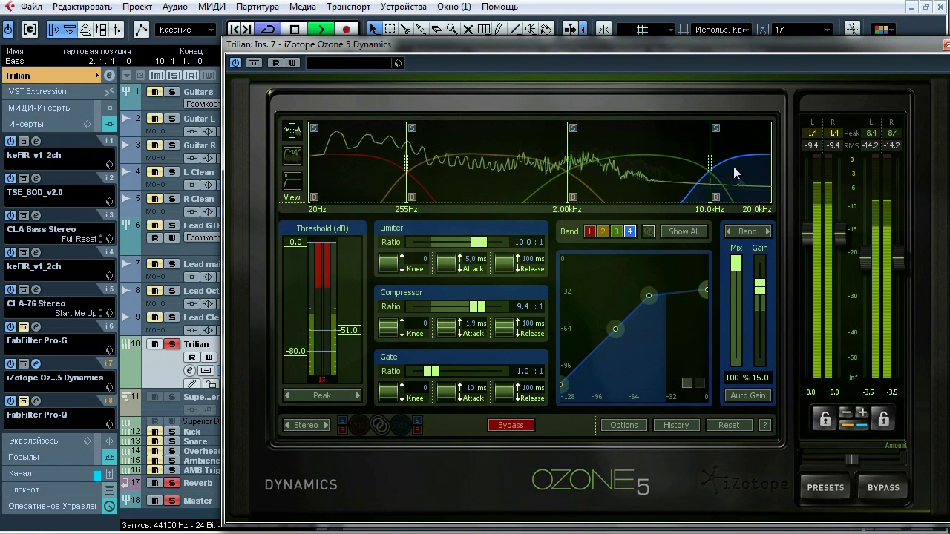
pyautogui.press('space')
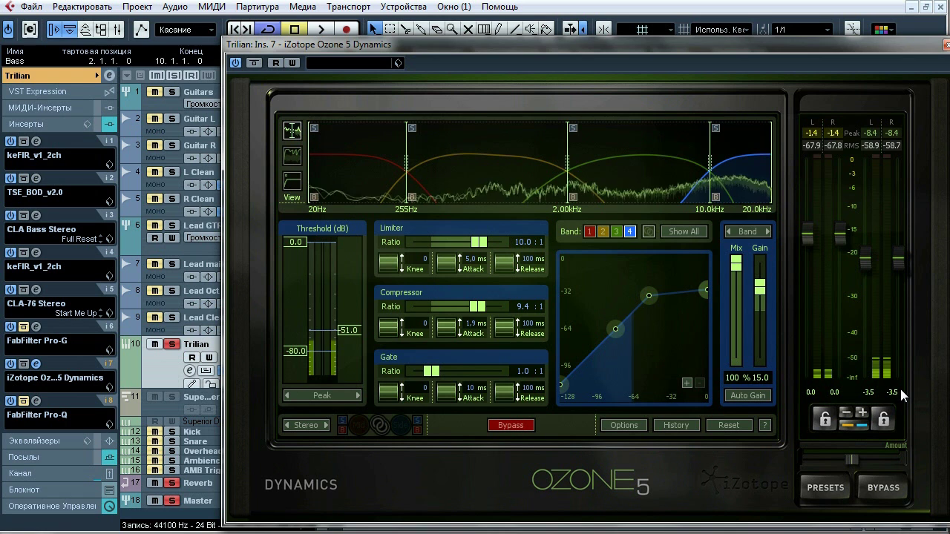
pyautogui.click(944, 44)
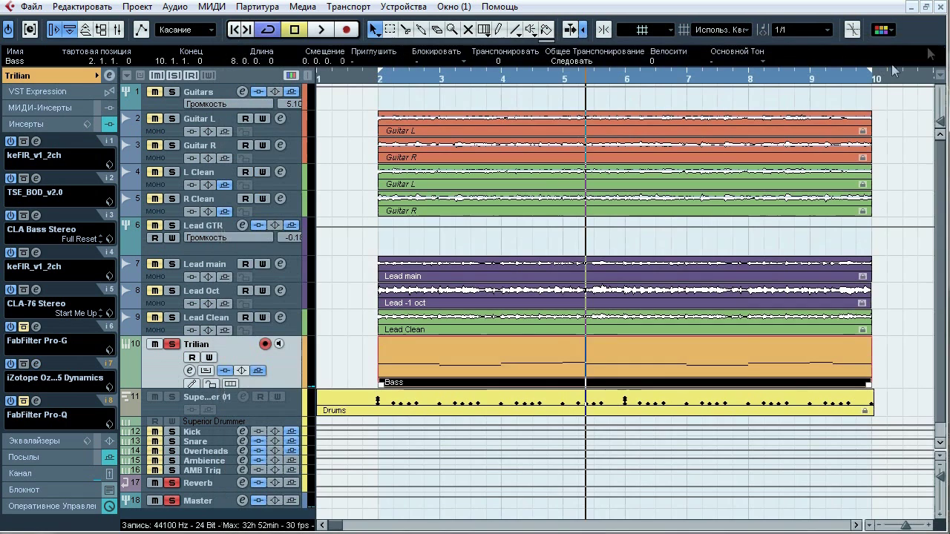
# Step: Open insert 6 FabFilter Pro-G and take the gate out of bypass after listening to the bass without it
pyautogui.click(36, 326)
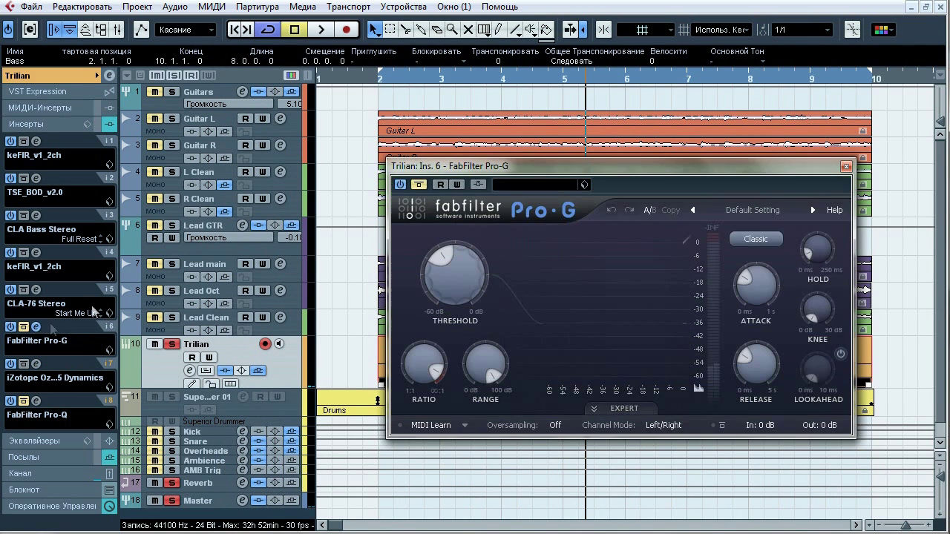
pyautogui.moveTo(445, 171); pyautogui.dragTo(382, 172)
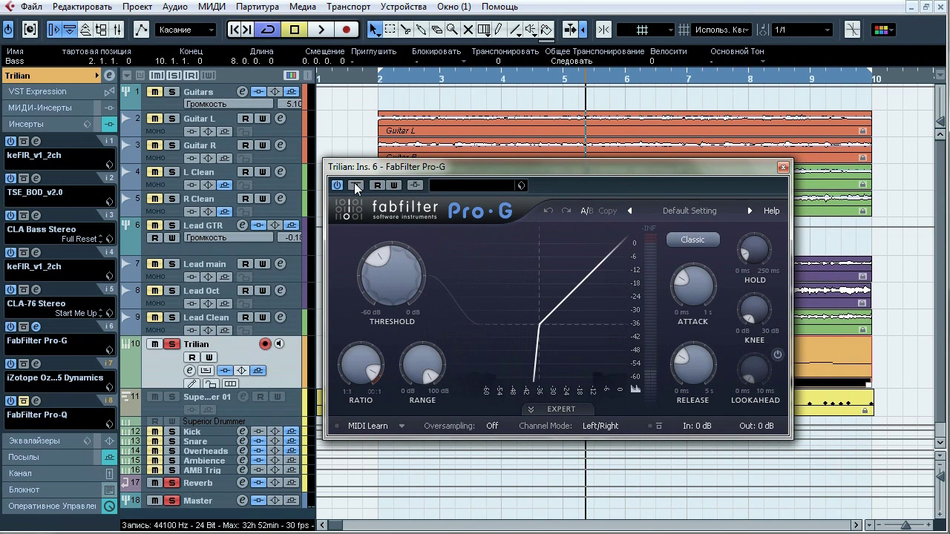
pyautogui.moveTo(399, 170); pyautogui.dragTo(477, 162)
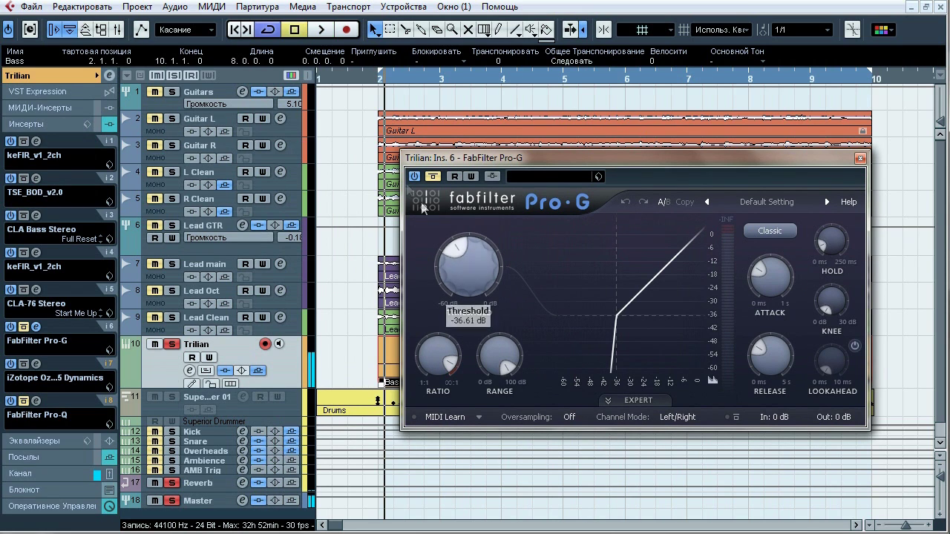
pyautogui.press('space')
pyautogui.press('space')
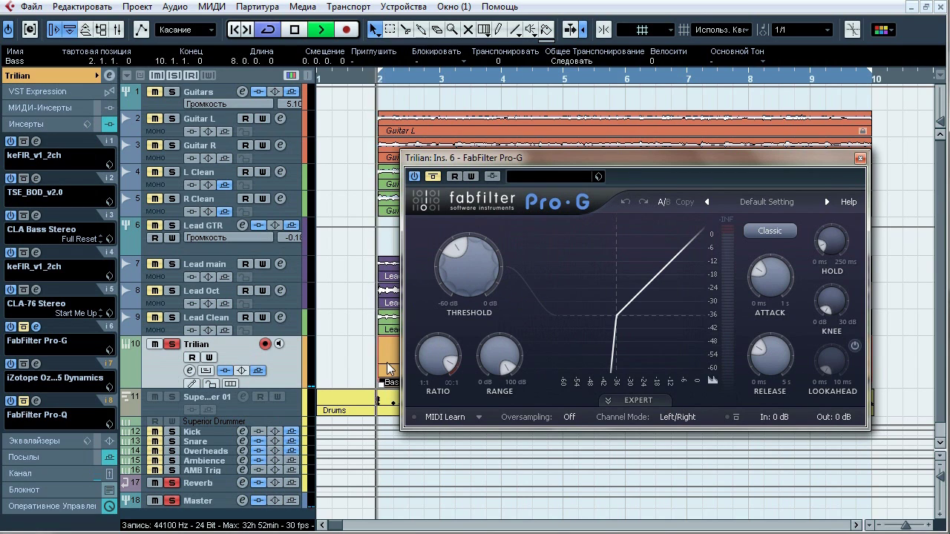
pyautogui.press('space')
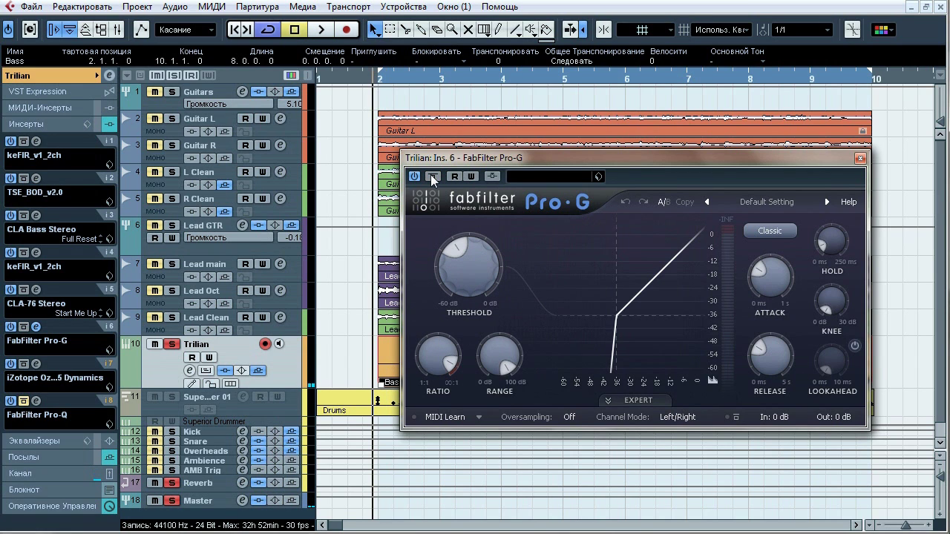
# Step: Play the bass through the active Pro-G gate, review its attack and ratio settings, then stop playback and close it
pyautogui.press('space')
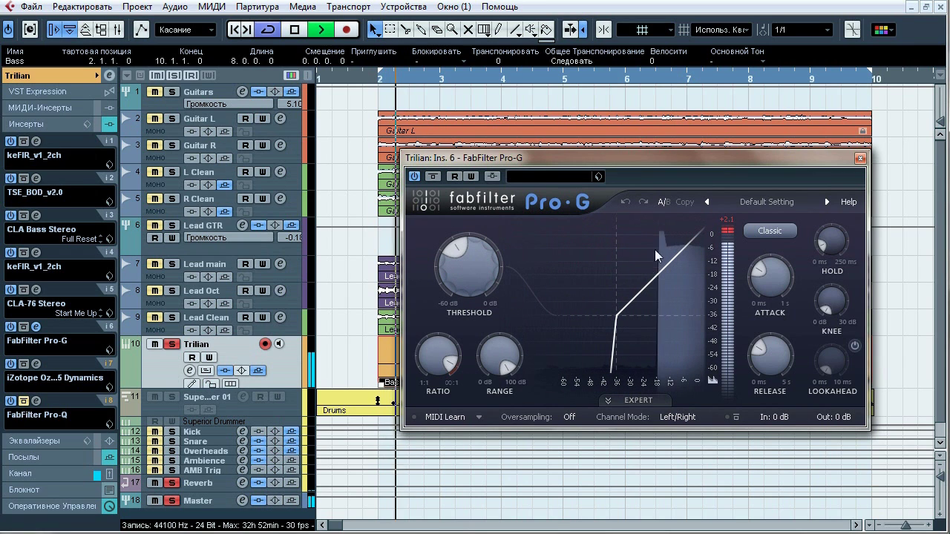
pyautogui.moveTo(783, 287)
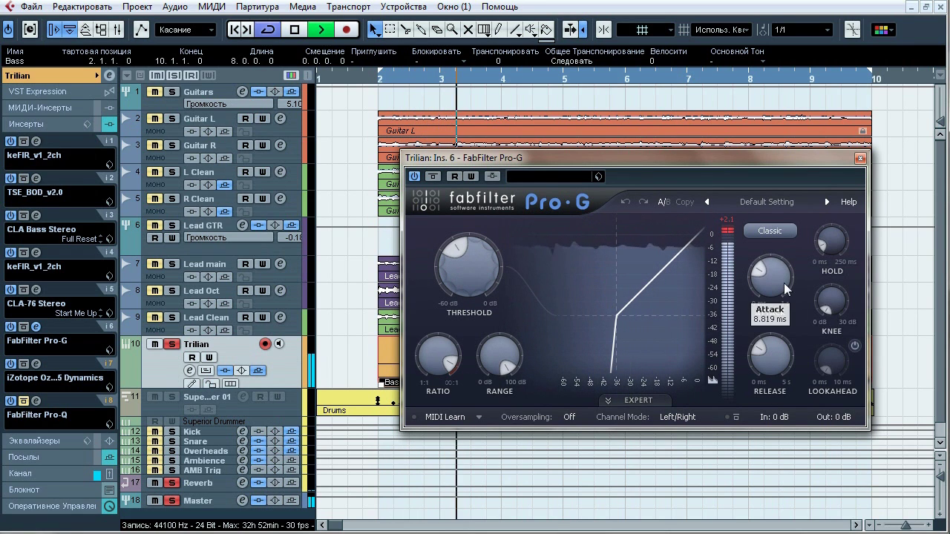
pyautogui.press('space')
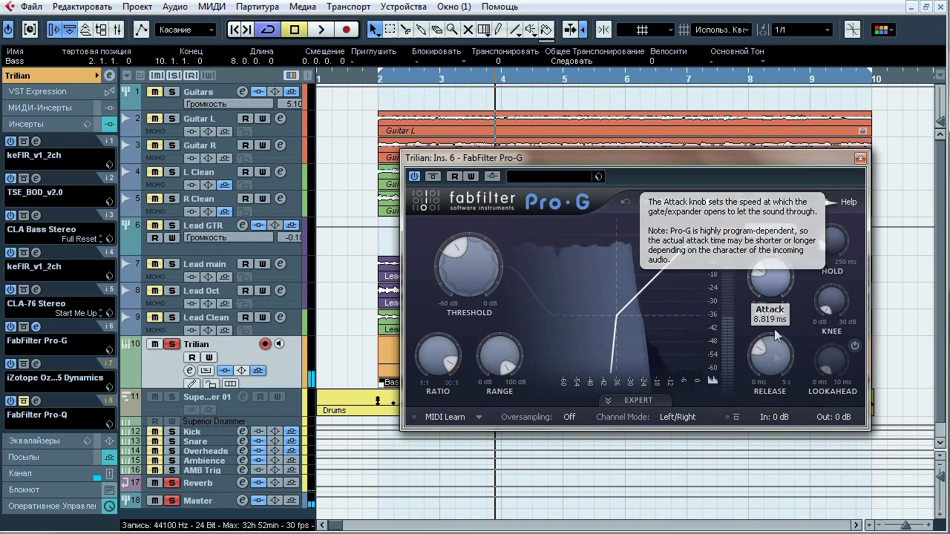
pyautogui.moveTo(443, 366)
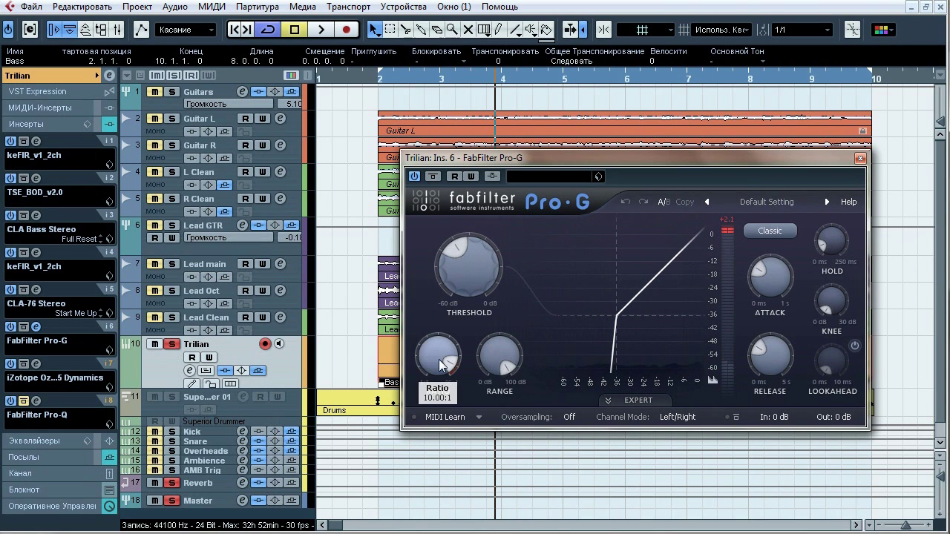
pyautogui.click(859, 159)
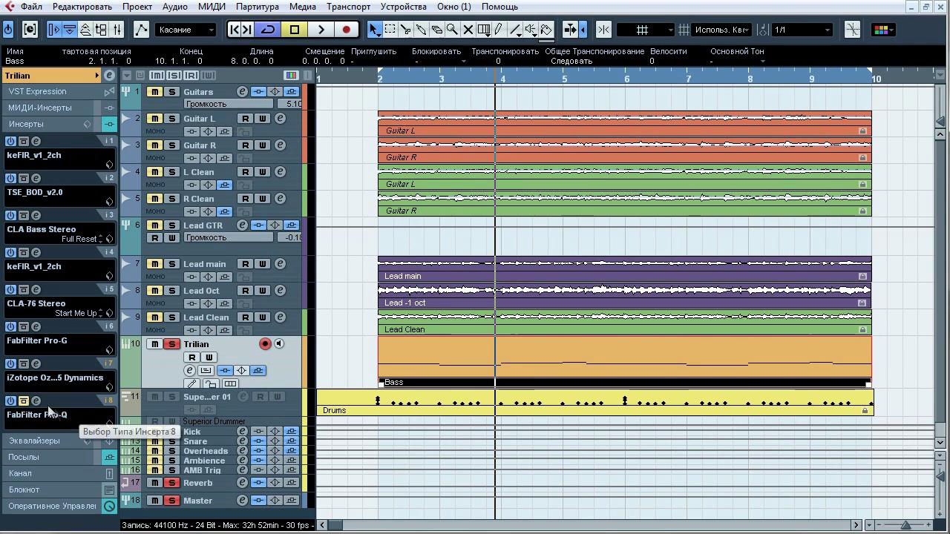
# Step: Open insert 8 FabFilter Pro-Q and take the equalizer out of bypass while the bass plays
pyautogui.click(23, 400)
pyautogui.moveTo(550, 47); pyautogui.dragTo(414, 99)
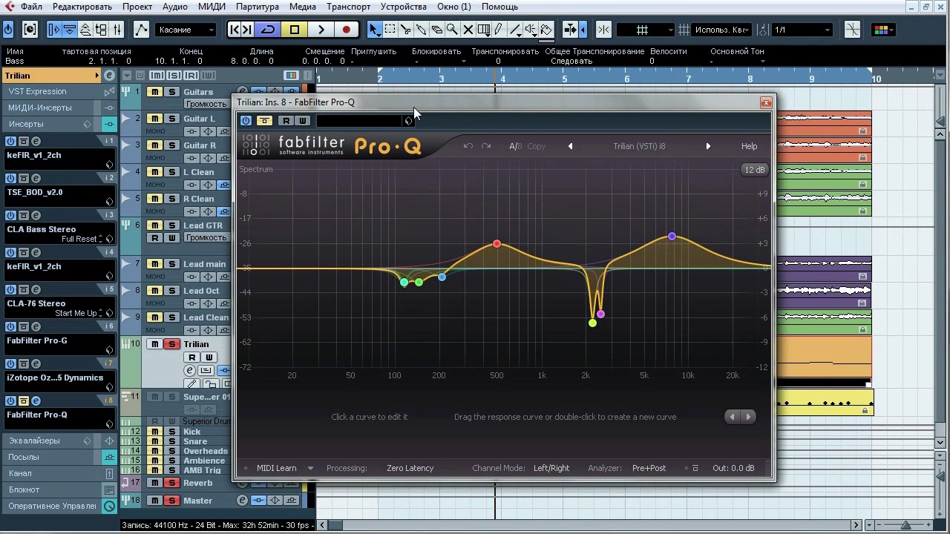
pyautogui.press('space')
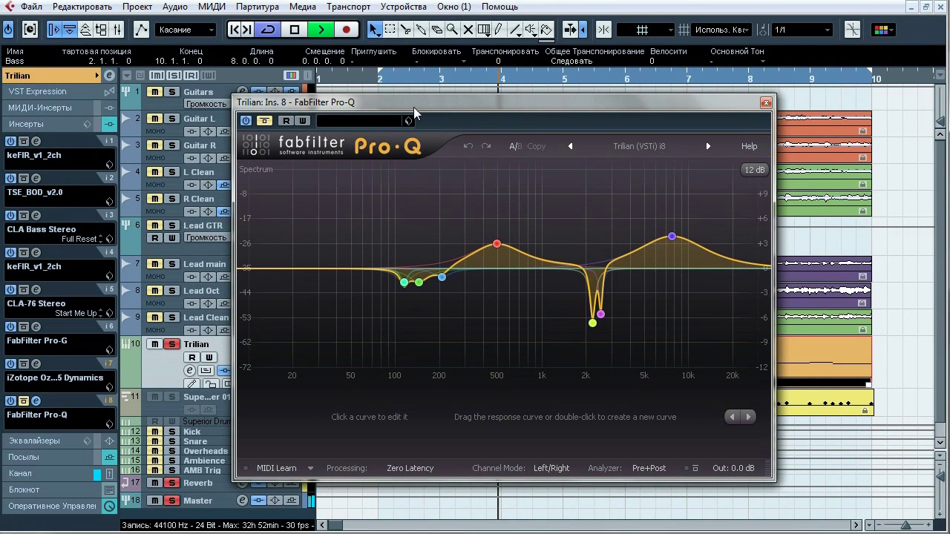
pyautogui.click(266, 122)
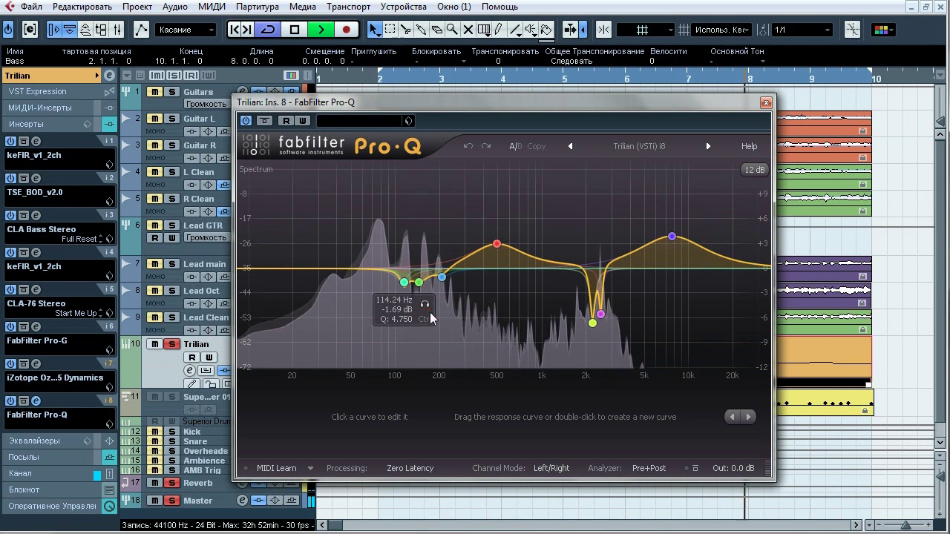
# Step: Solo the three low-frequency cuts of the Pro-Q curve one after another at about 114, 144 and 207 Hz
pyautogui.click(425, 305)
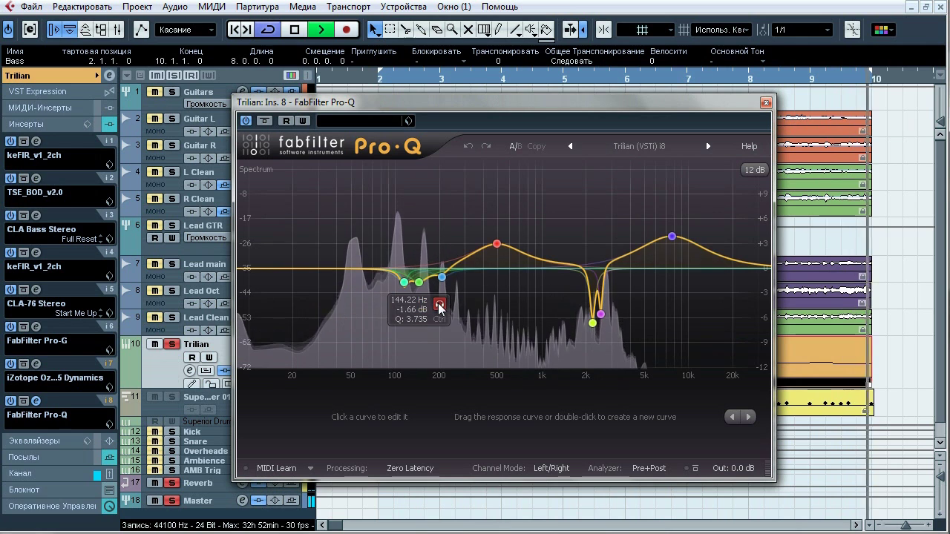
pyautogui.click(440, 307)
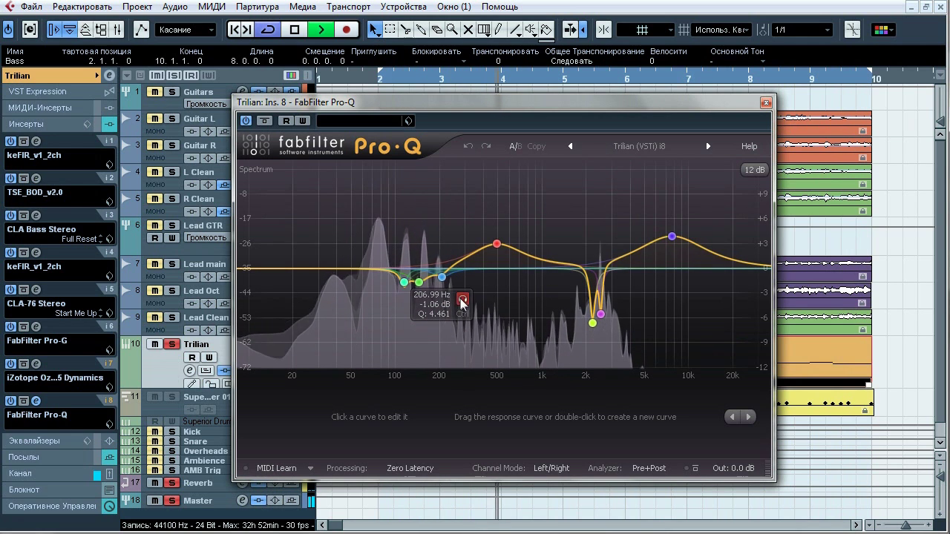
pyautogui.click(462, 300)
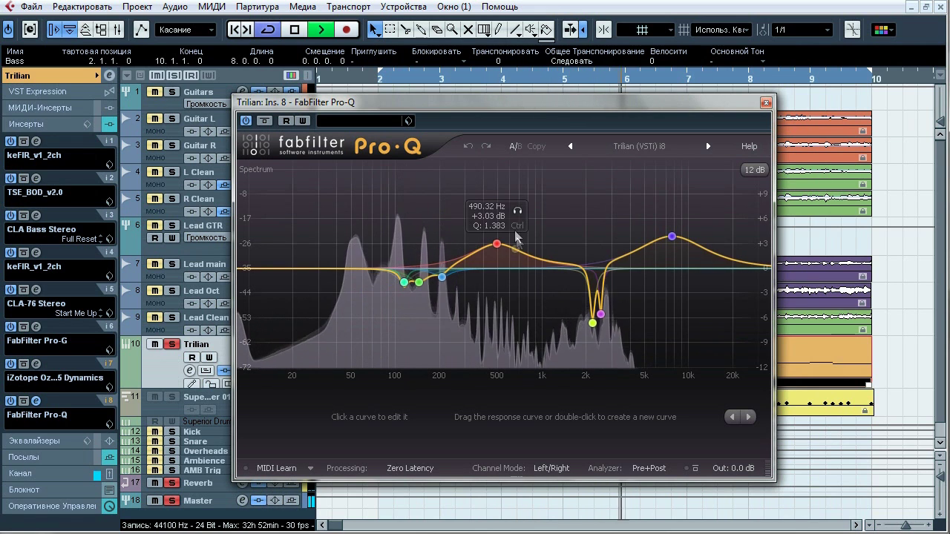
# Step: Listen in isolation to the Pro-Q bands: the 490 Hz boost, the narrow cuts above 2 kHz and the 7.67 kHz boost
pyautogui.click(517, 211)
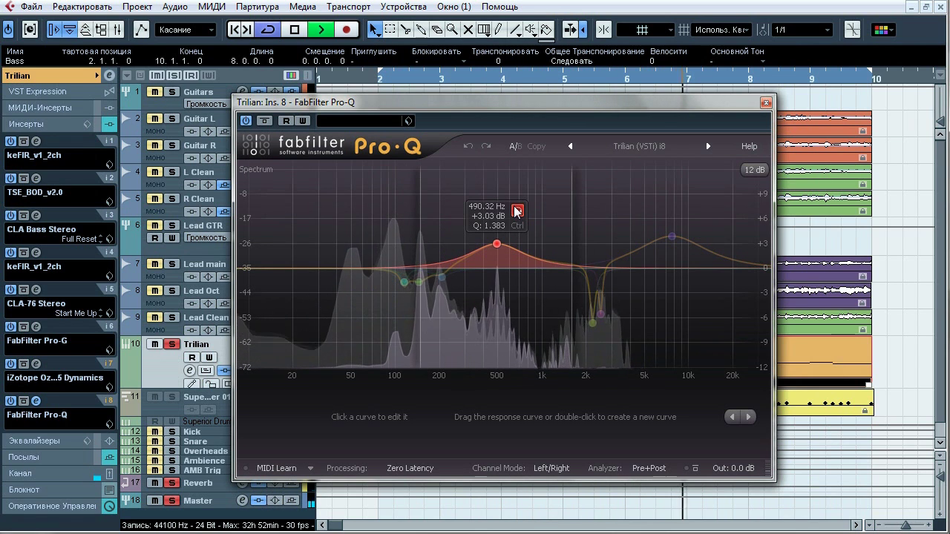
pyautogui.moveTo(610, 348)
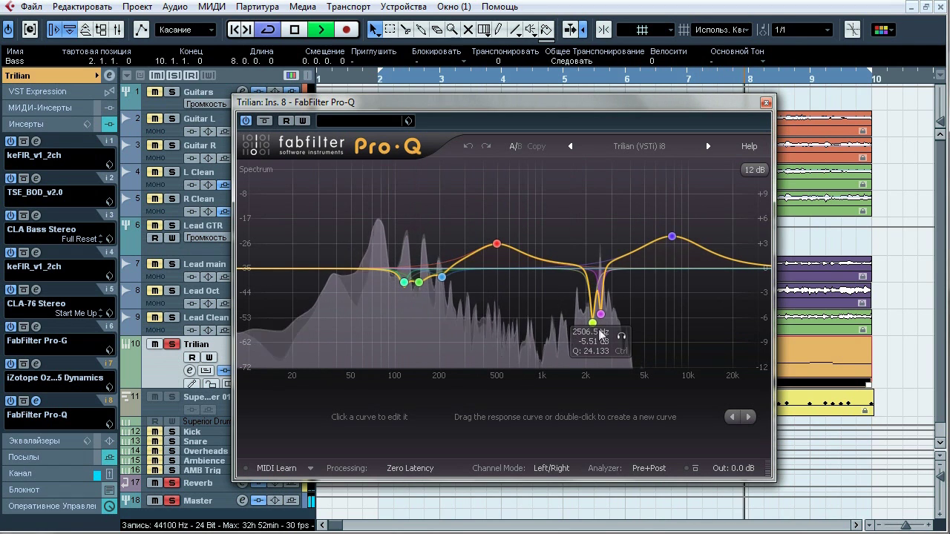
pyautogui.click(613, 347)
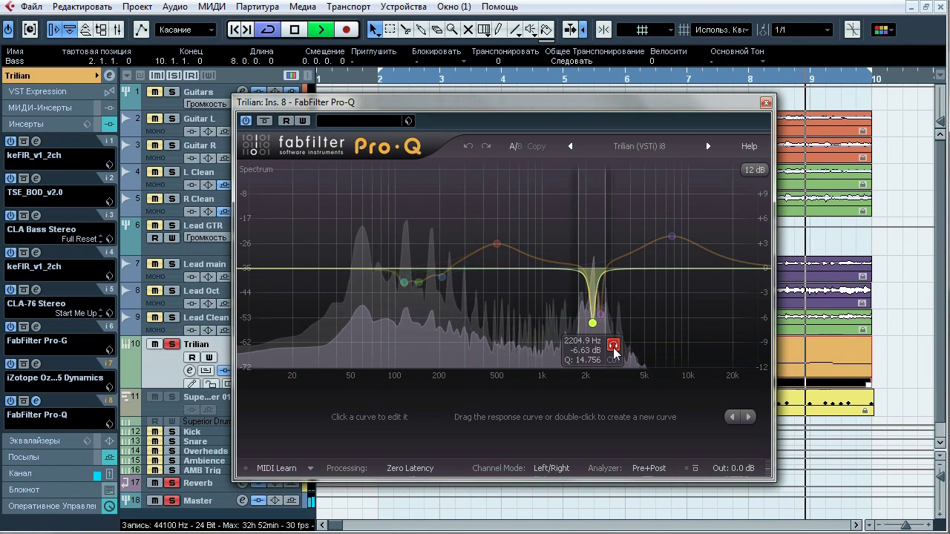
pyautogui.moveTo(613, 347)
pyautogui.mouseDown()
pyautogui.moveTo(603, 336)
pyautogui.moveTo(622, 339)
pyautogui.mouseUp()
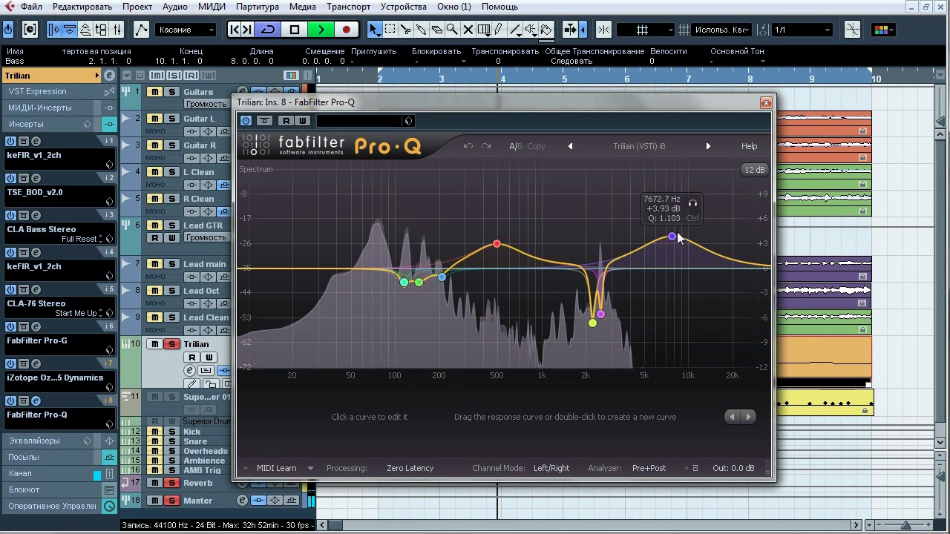
pyautogui.click(691, 204)
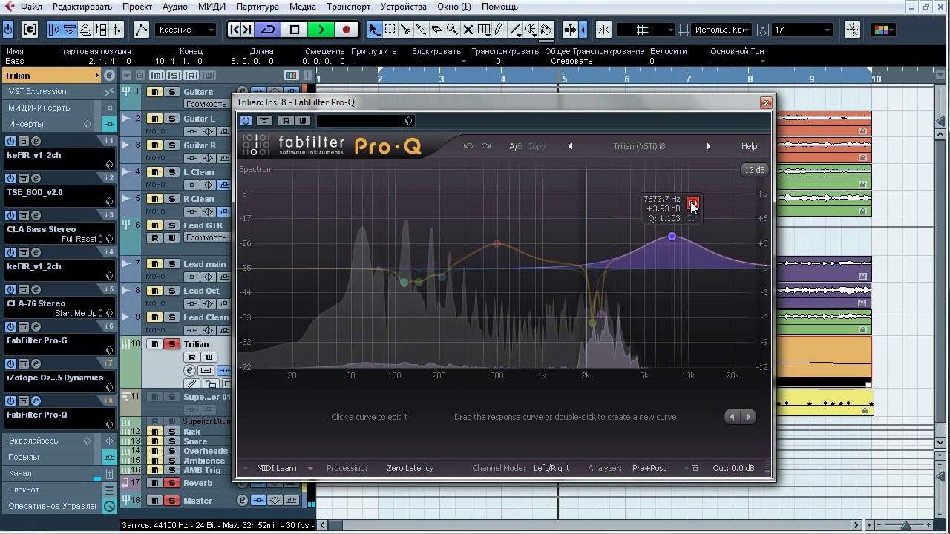
pyautogui.click(691, 206)
# Step: Compare the sound with the Trilian Pro-Q bypassed and active, and solo the Trilian track again
pyautogui.click(264, 120)
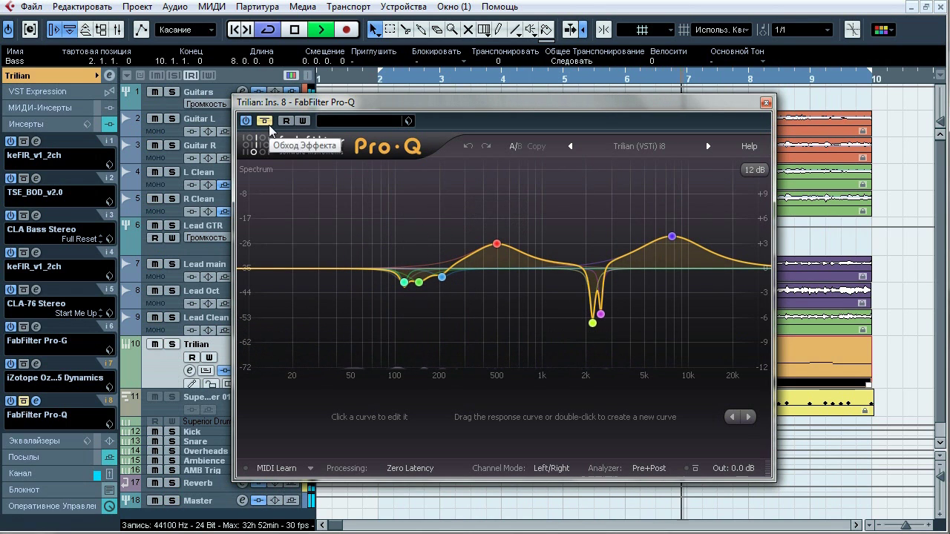
pyautogui.click(267, 122)
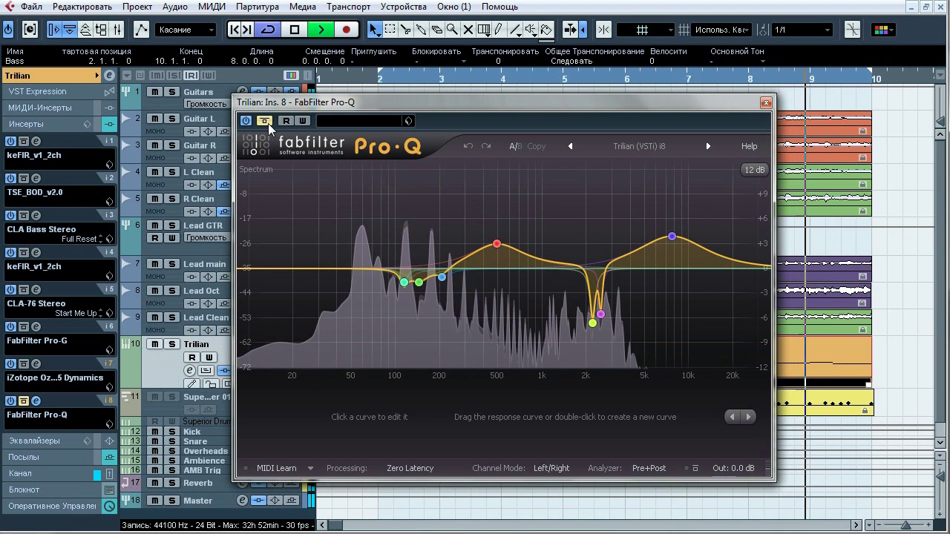
pyautogui.click(264, 121)
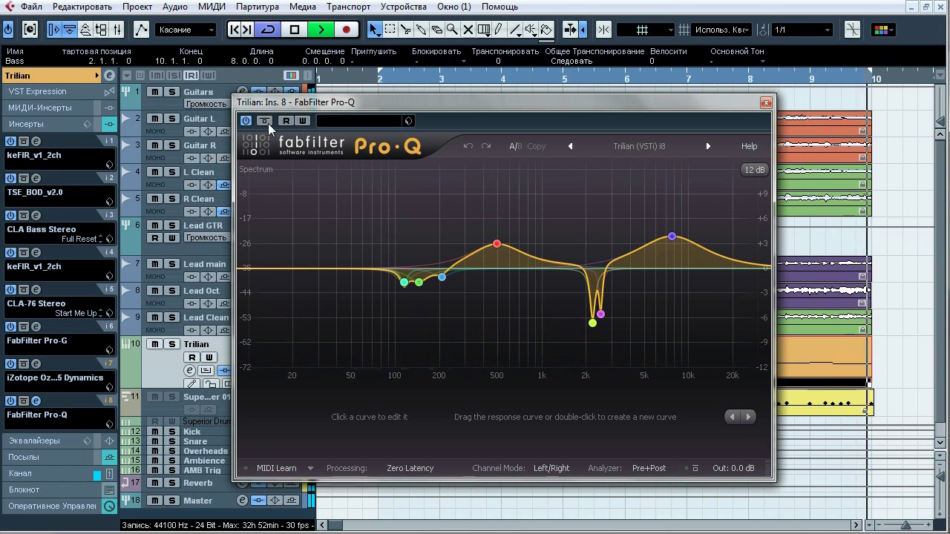
pyautogui.click(268, 124)
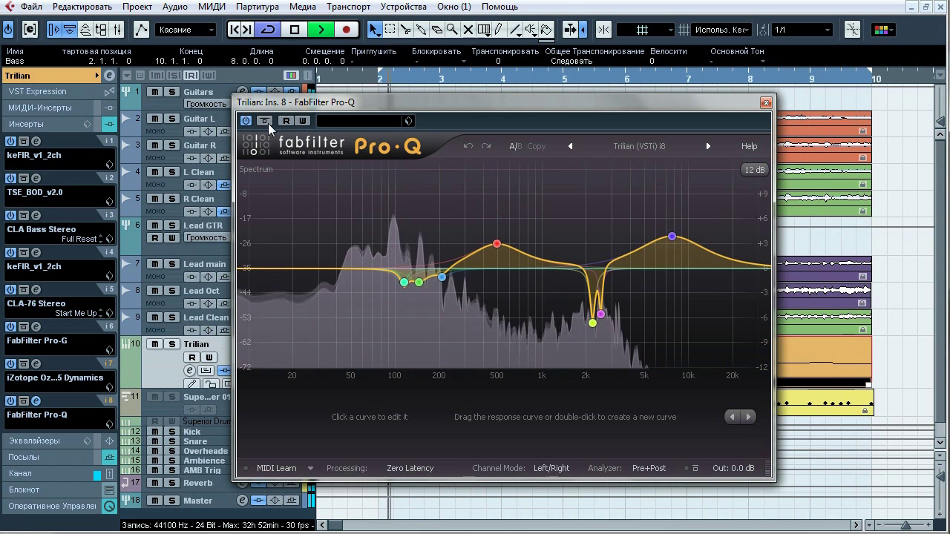
pyautogui.click(171, 345)
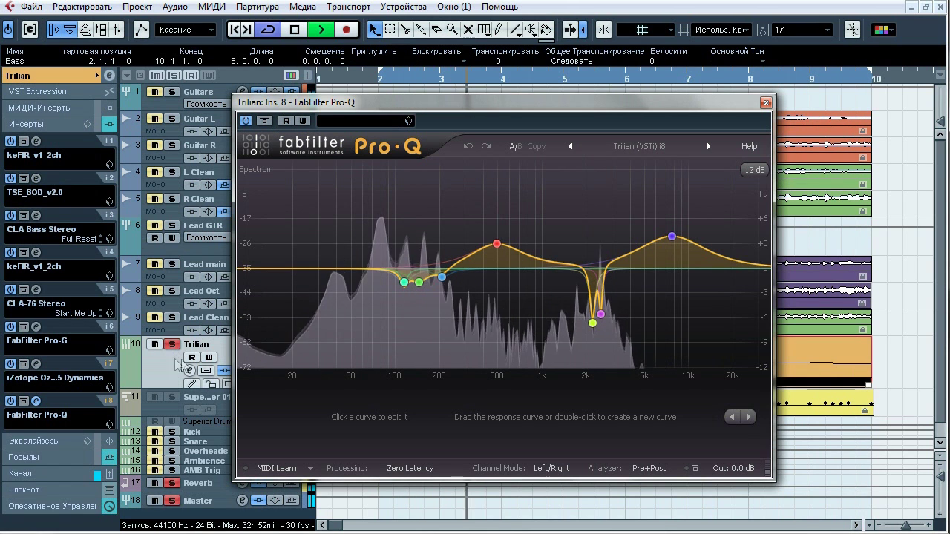
# Step: Close the Trilian equalizer window and move on to the Superior Drummer 01 track
pyautogui.click(766, 102)
pyautogui.click(82, 76)
pyautogui.click(108, 95)
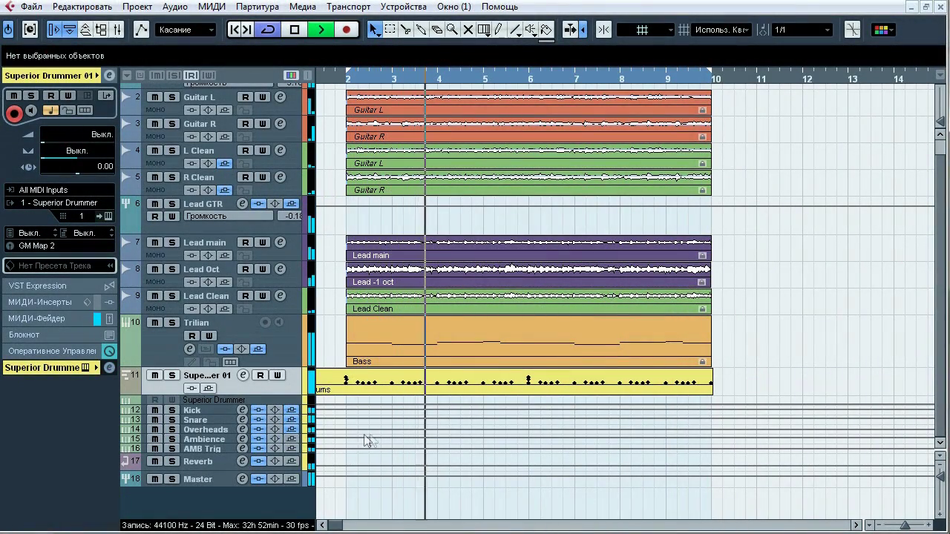
# Step: Compare the drums soloed and in the full mix, stop playback and leave the Superior Drummer 01 track soloed
pyautogui.click(170, 375)
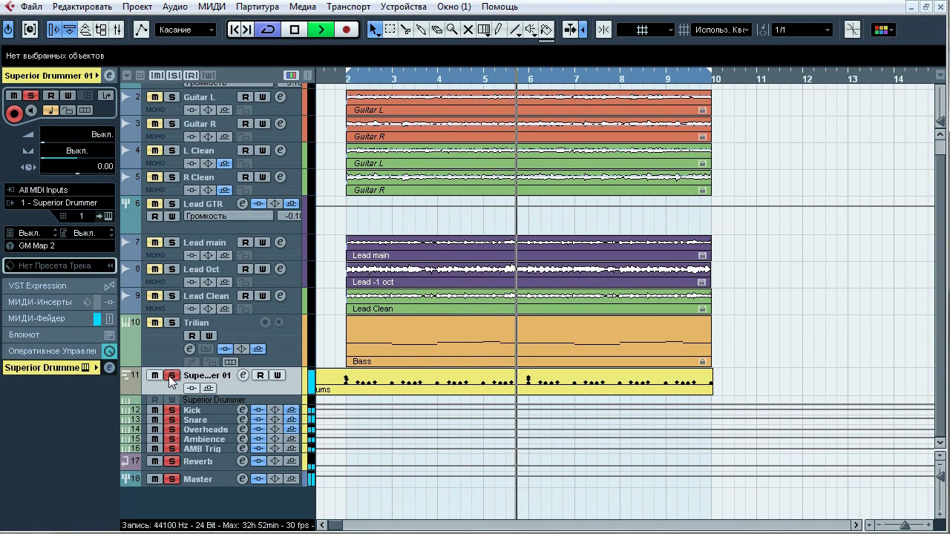
pyautogui.click(170, 375)
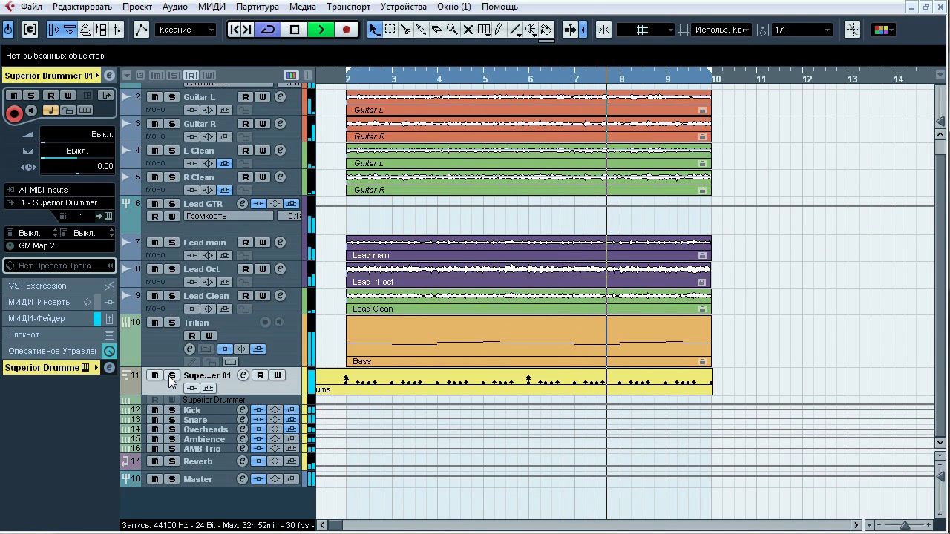
pyautogui.click(170, 375)
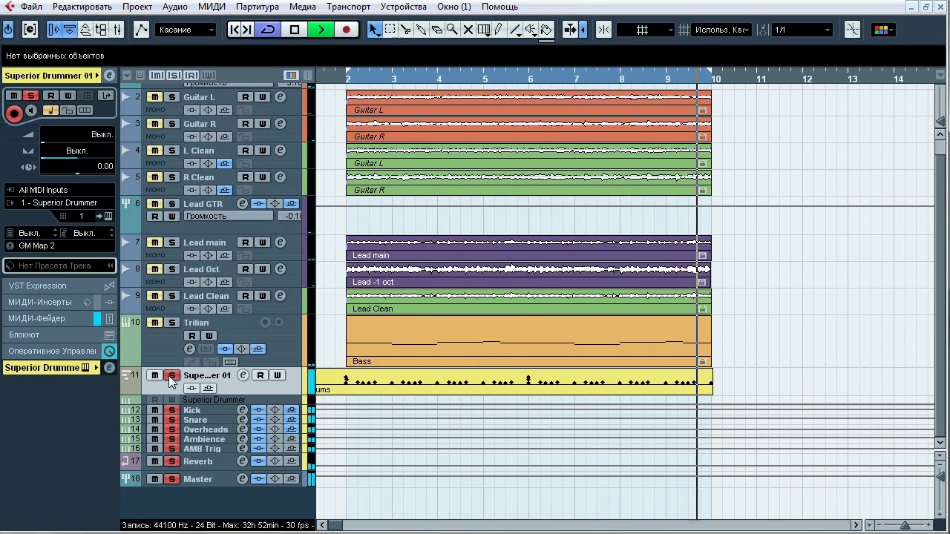
pyautogui.click(171, 375)
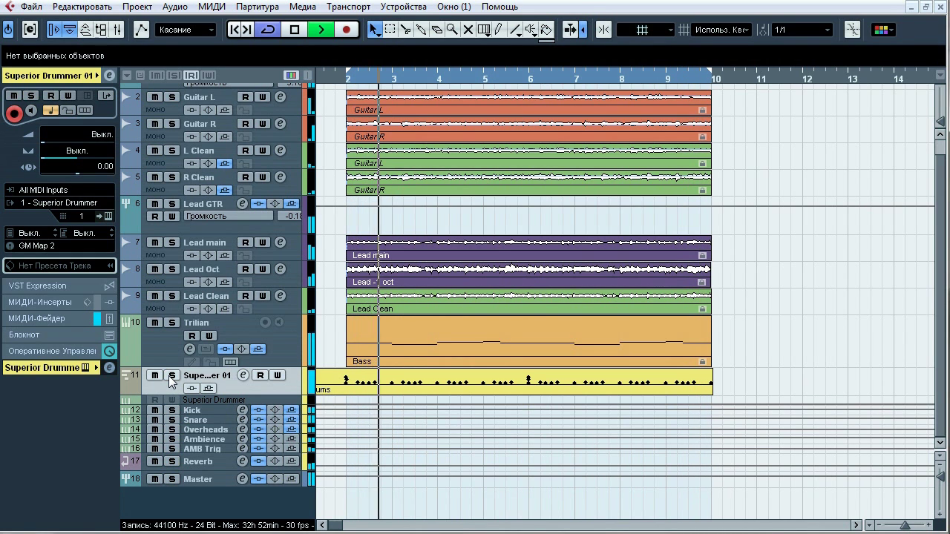
pyautogui.press('space')
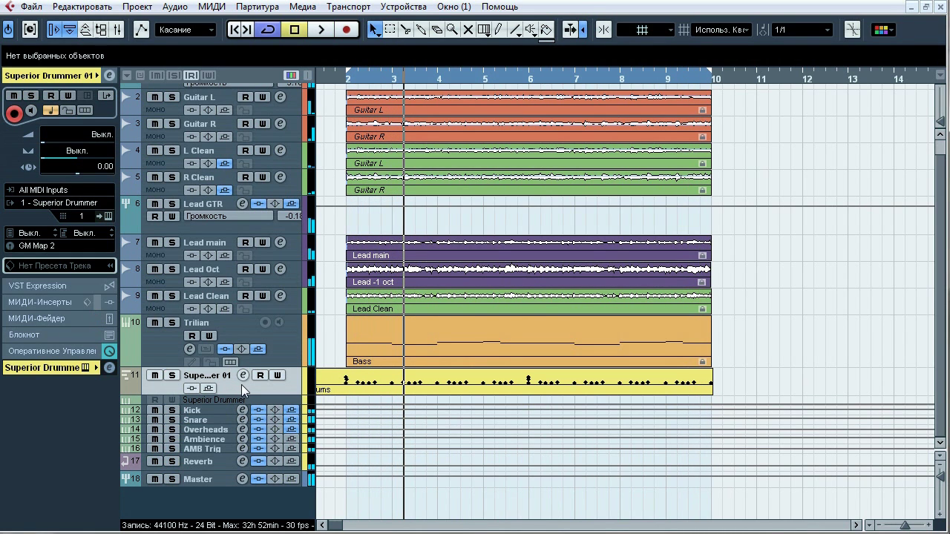
pyautogui.click(171, 376)
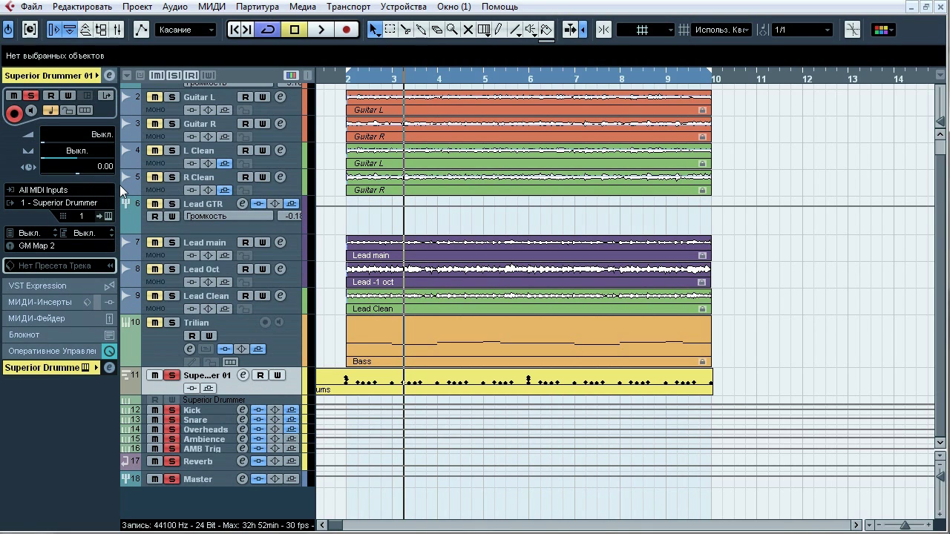
# Step: Open the Superior Drummer instrument and audition the 20" Legacy crash and the 21" Stage Crash in the kit
pyautogui.click(108, 216)
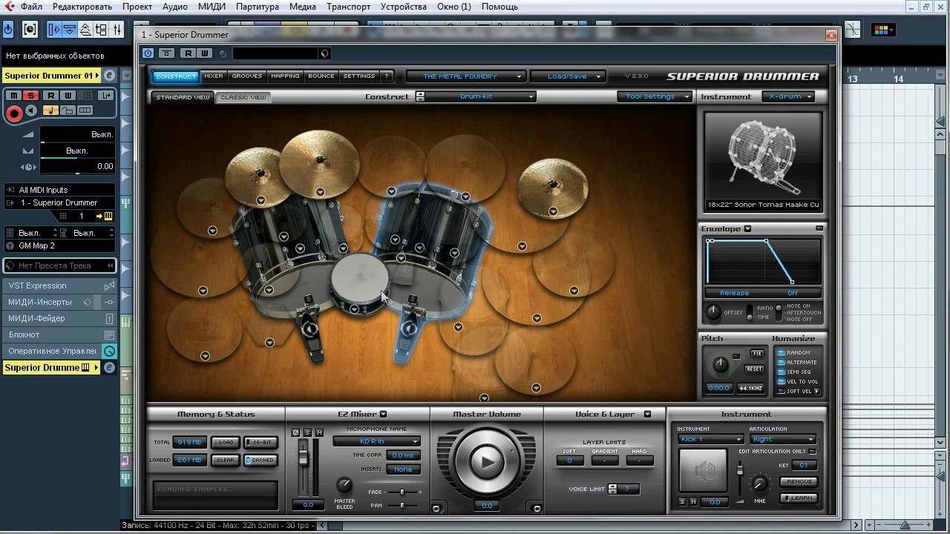
pyautogui.click(330, 175)
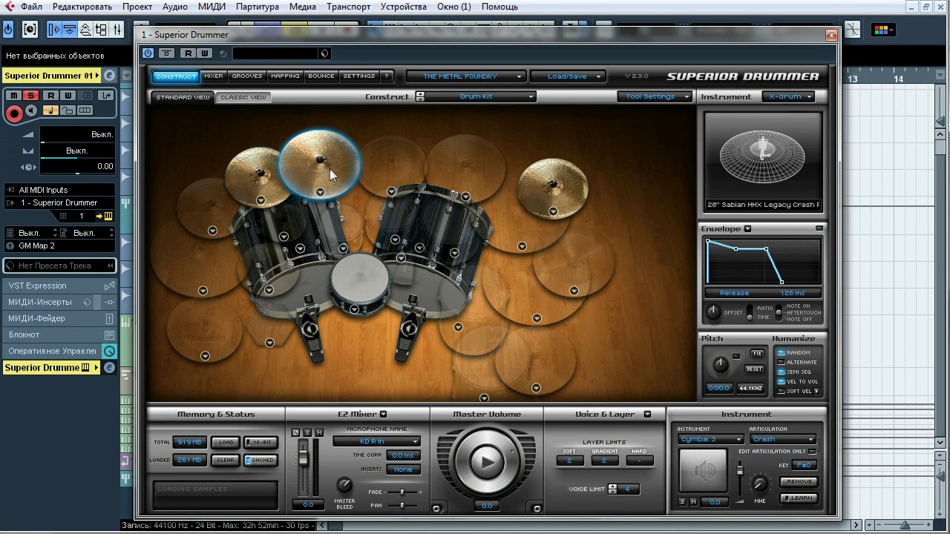
pyautogui.click(558, 185)
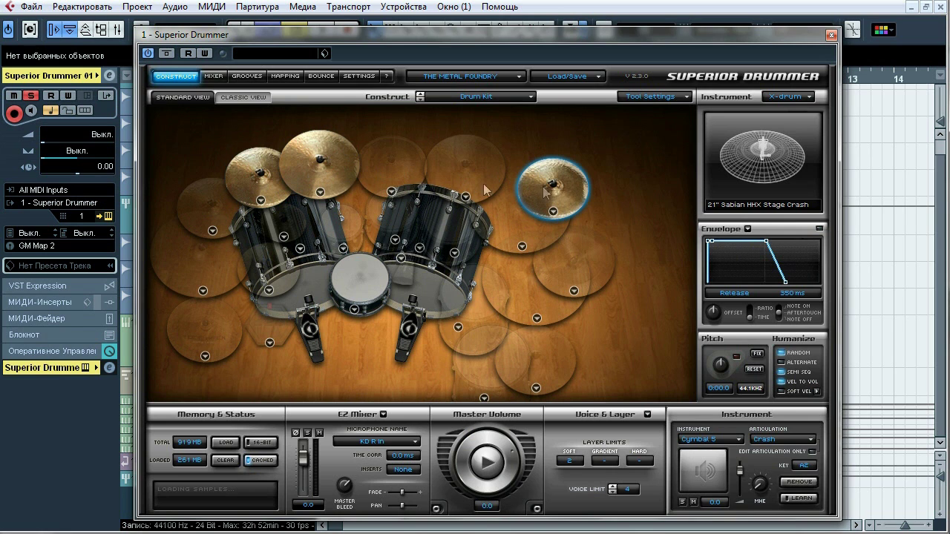
# Step: Examine how the Superior Drummer mixer's microphone channels are routed to outputs, comparing them with the project's drum tracks
pyautogui.click(217, 75)
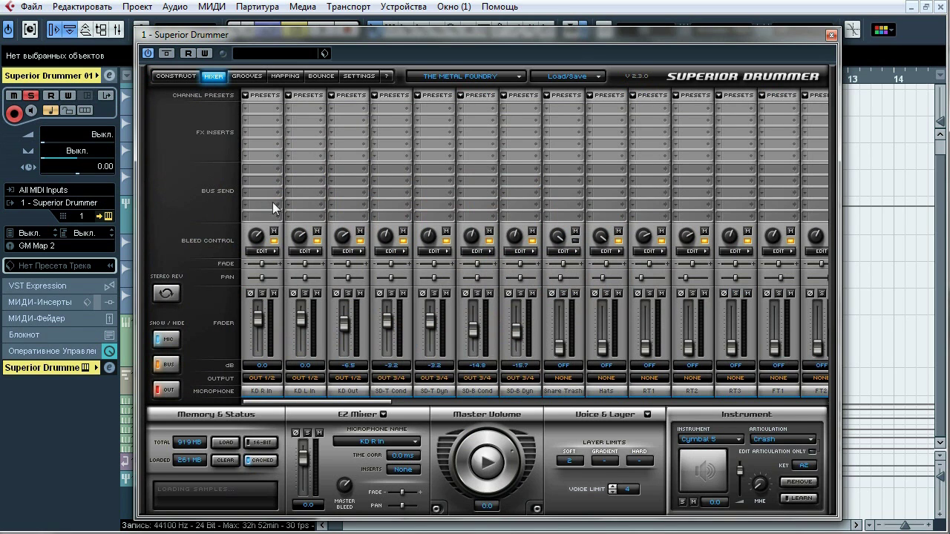
pyautogui.moveTo(391, 402); pyautogui.dragTo(354, 410)
pyautogui.moveTo(374, 31); pyautogui.dragTo(568, 33)
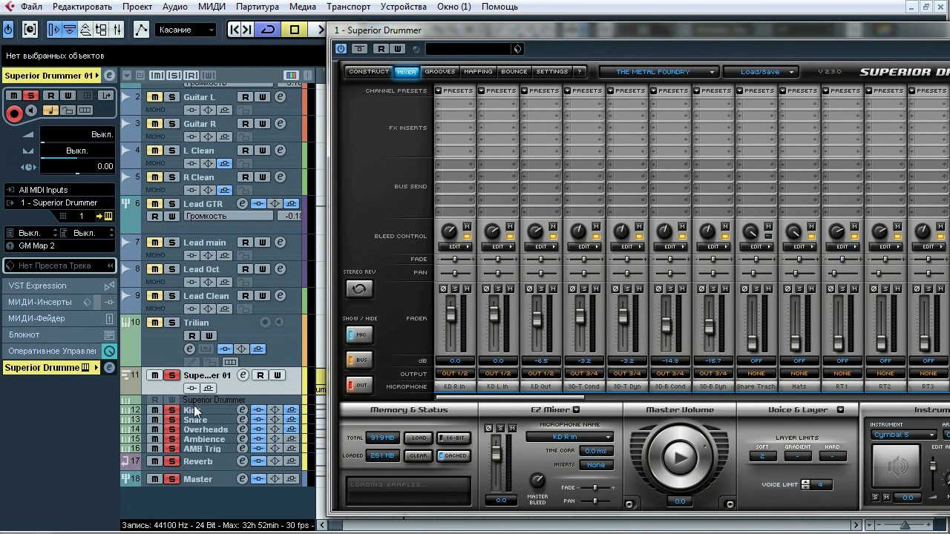
pyautogui.hscroll(1, 537, 391)
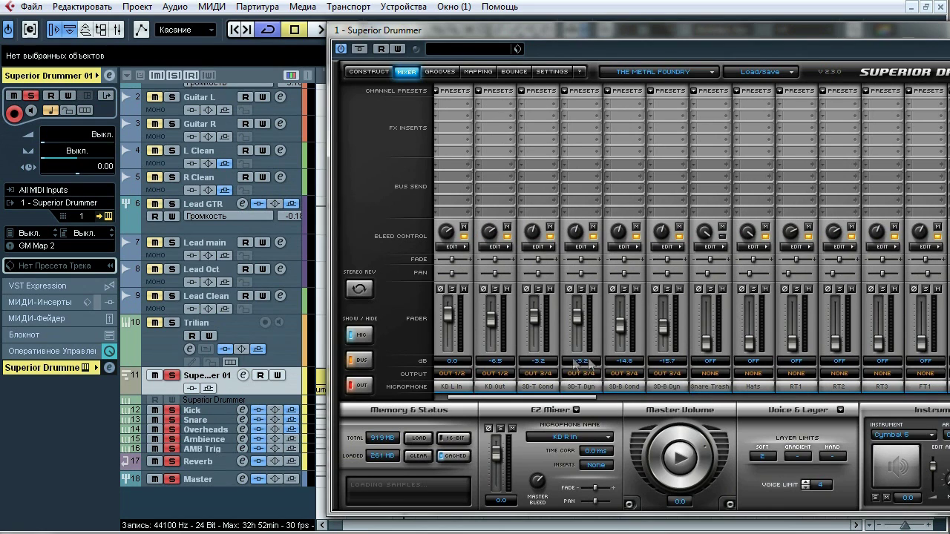
pyautogui.moveTo(539, 403); pyautogui.dragTo(655, 398)
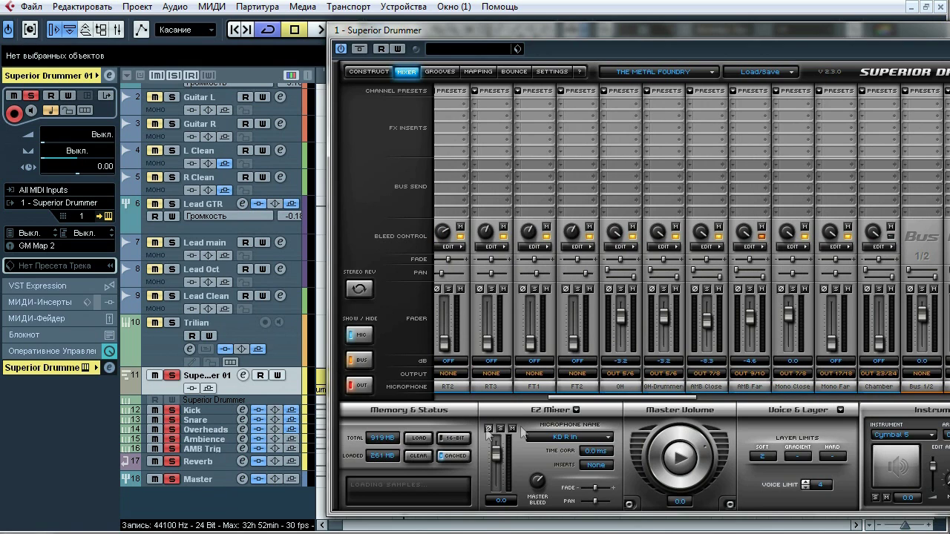
pyautogui.hscroll(1, 650, 402)
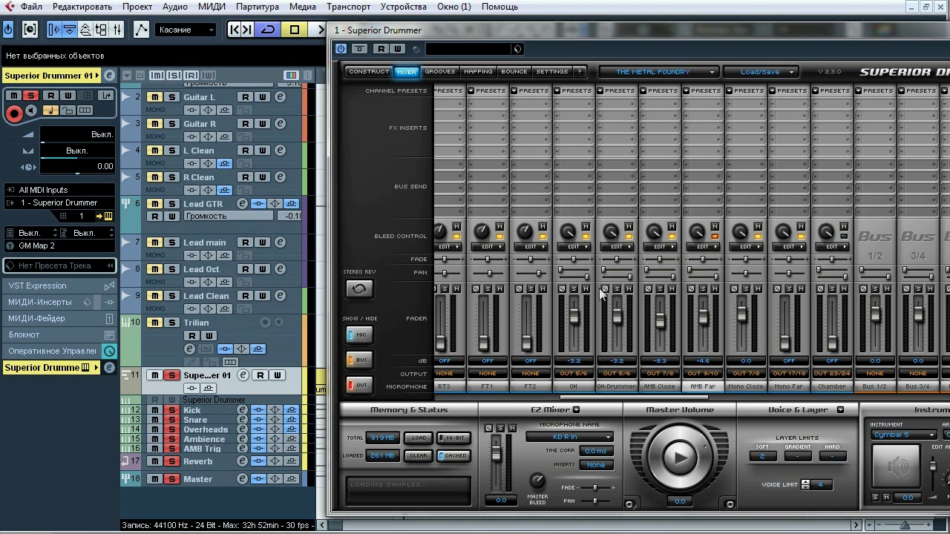
pyautogui.moveTo(592, 30); pyautogui.dragTo(453, 25)
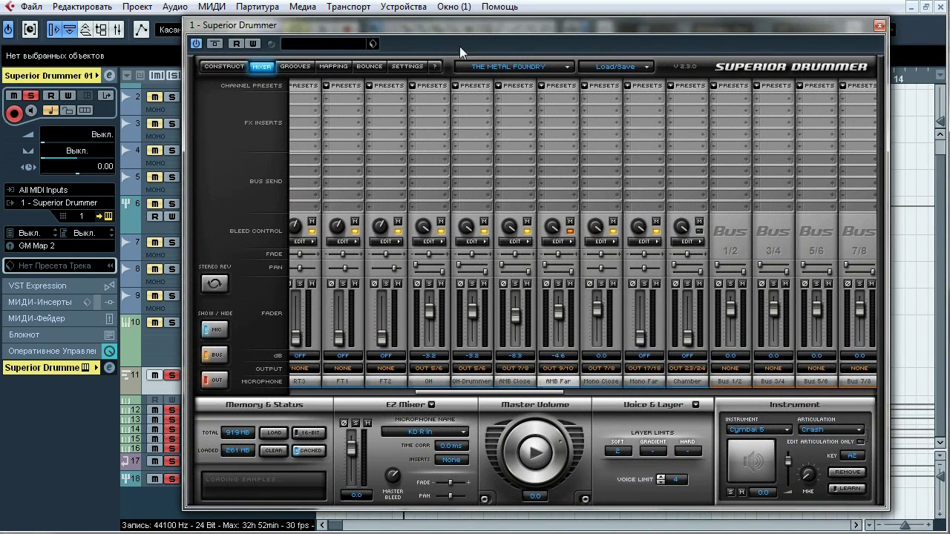
# Step: Inspect the individual bleed settings of the AMB Far, AMB Close, OH-Drummer and neighbouring microphone channels, and collapse them again
pyautogui.click(569, 243)
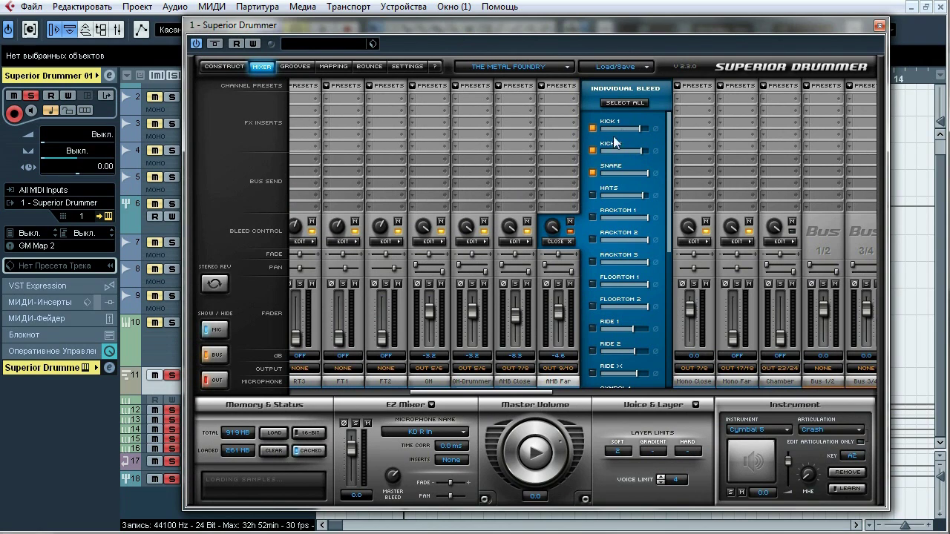
pyautogui.click(569, 243)
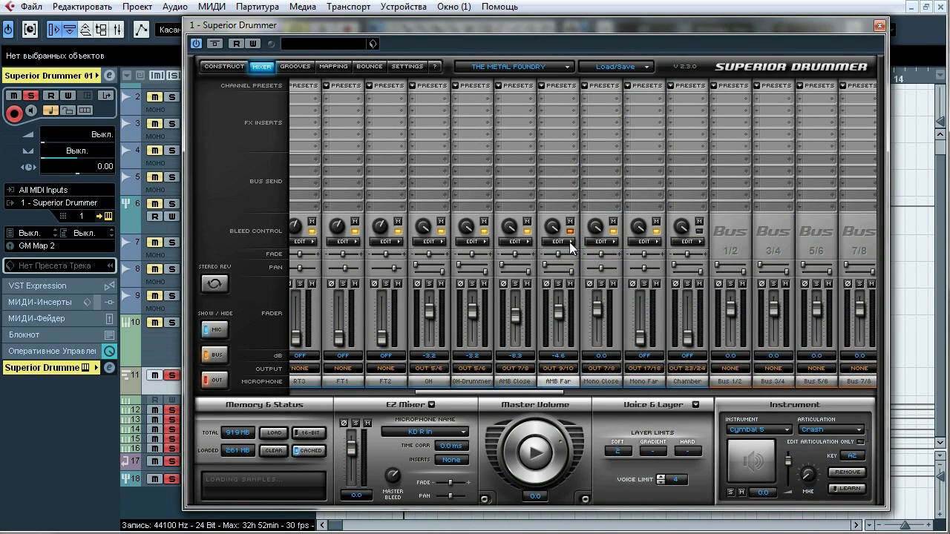
pyautogui.click(520, 242)
pyautogui.click(478, 243)
pyautogui.click(479, 243)
pyautogui.click(481, 244)
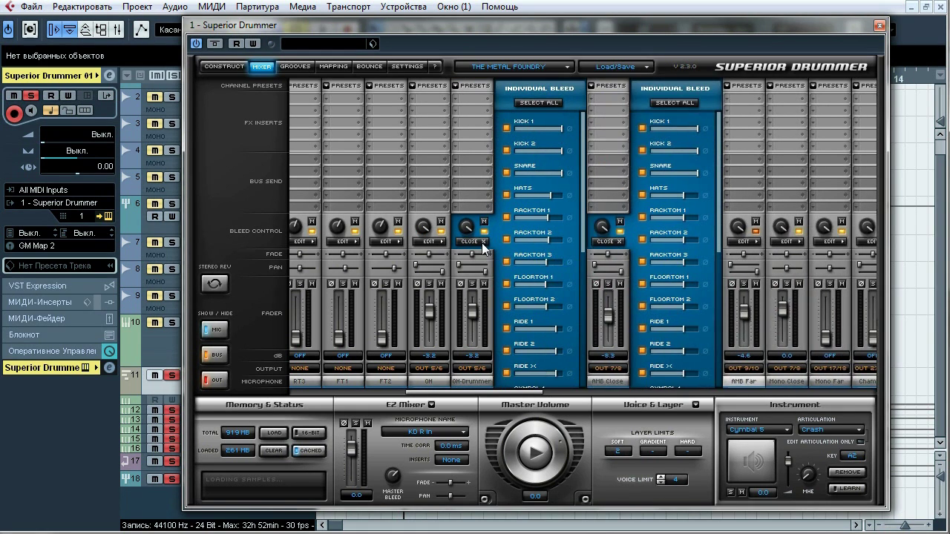
pyautogui.click(481, 243)
pyautogui.click(519, 242)
pyautogui.click(602, 242)
pyautogui.click(602, 242)
pyautogui.click(651, 243)
pyautogui.click(643, 242)
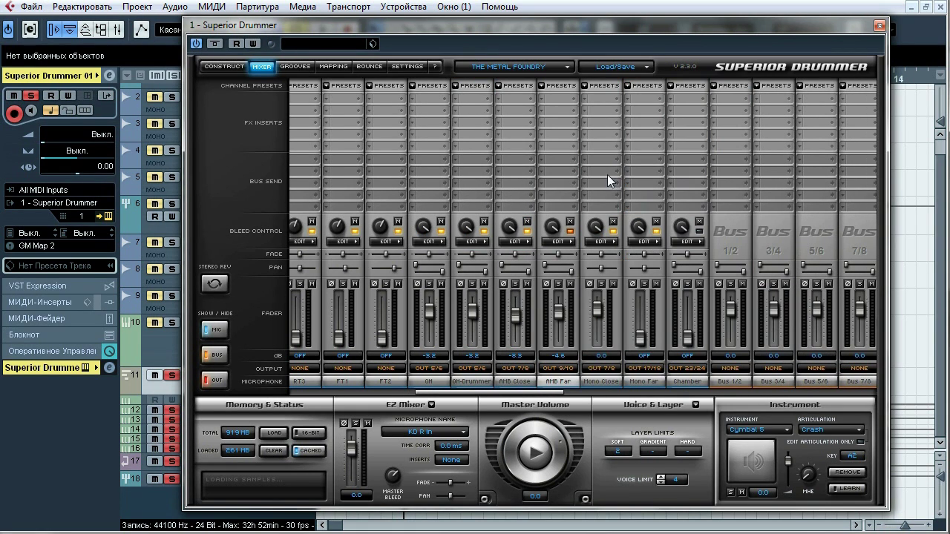
# Step: View the drum instrument's project load and save options without choosing one, and close the instrument window
pyautogui.click(639, 69)
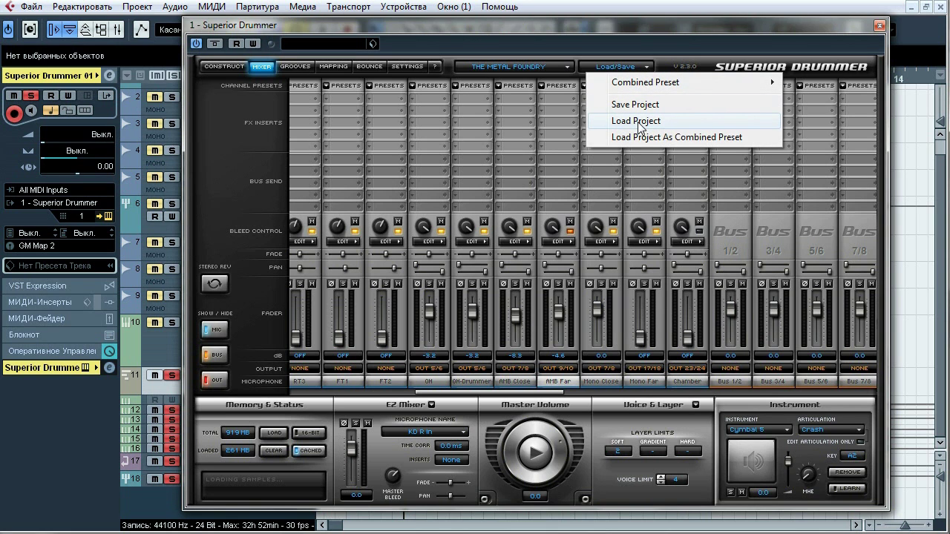
pyautogui.press('Escape')
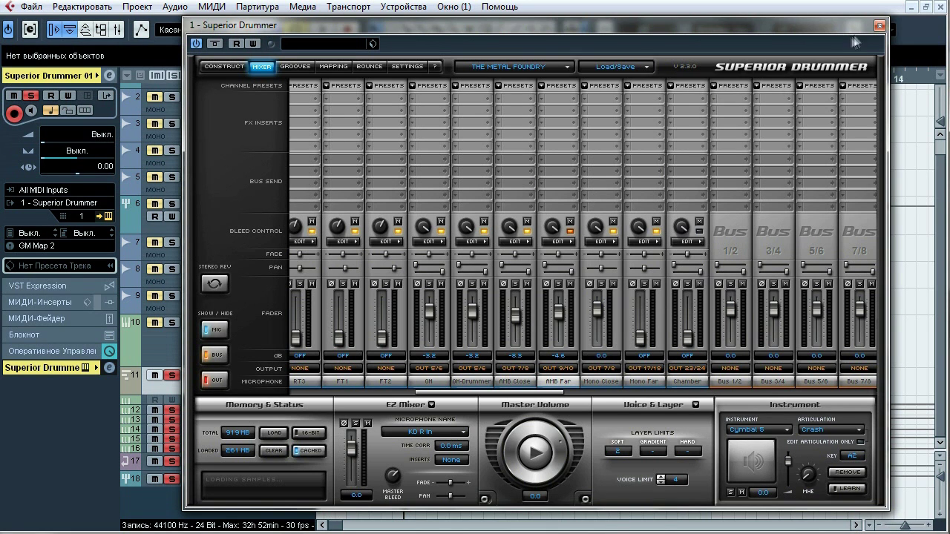
pyautogui.click(879, 25)
# Step: Open the Drums part in the drum editor and select the bass drum and snare notes to examine their velocities
pyautogui.doubleClick(705, 382)
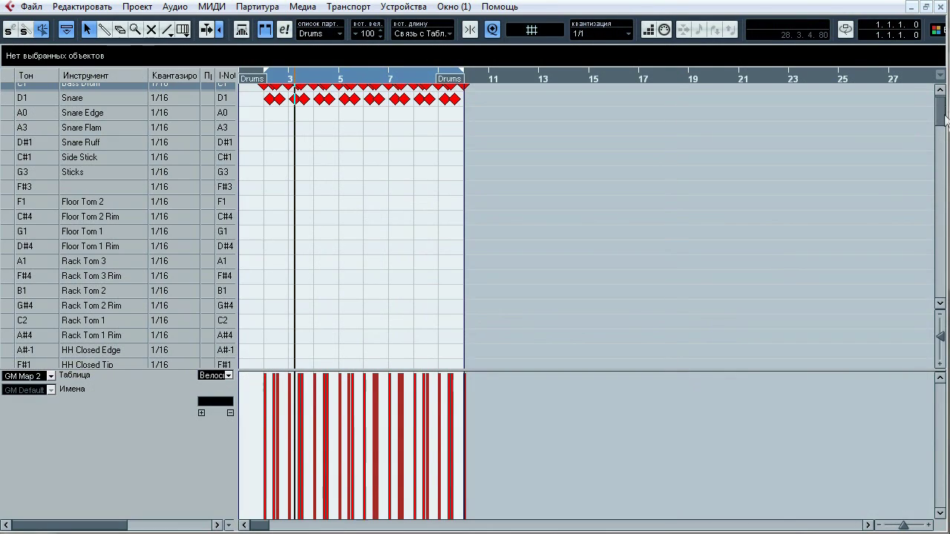
pyautogui.moveTo(578, 95); pyautogui.dragTo(260, 191)
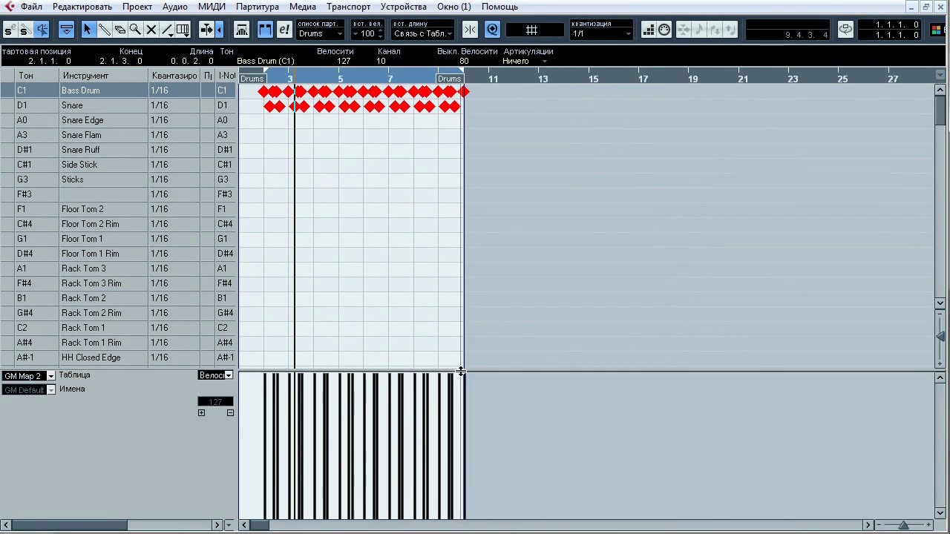
pyautogui.moveTo(941, 112)
pyautogui.mouseDown()
pyautogui.moveTo(940, 167)
pyautogui.moveTo(940, 111)
pyautogui.mouseUp()
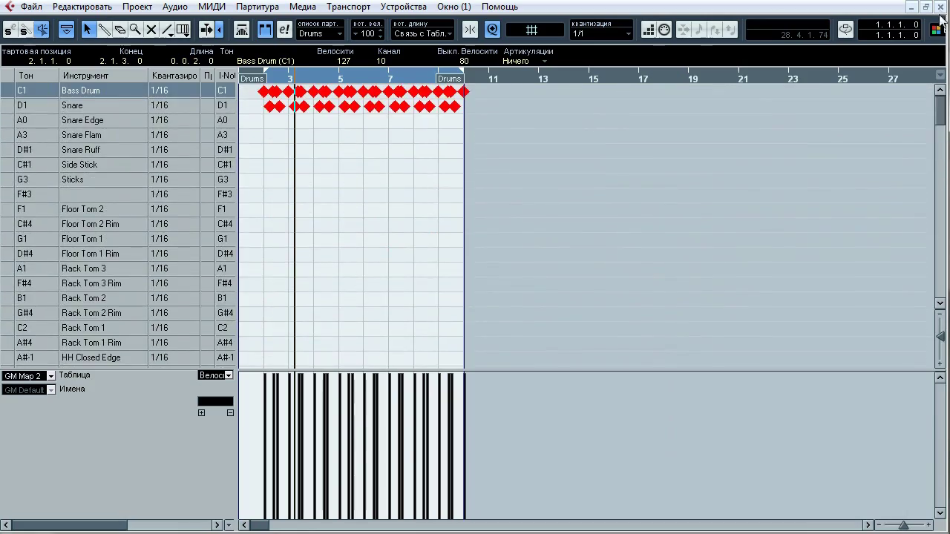
# Step: Close the drum editor, select the drum tracks from Kick to AMB Trig and show the Kick channel's basic settings
pyautogui.click(943, 7)
pyautogui.scroll(-1, 942, 296)
pyautogui.click(200, 454)
pyautogui.keyDown('shift'); pyautogui.click(212, 409); pyautogui.keyUp('shift')
pyautogui.scroll(-5, 223, 295)
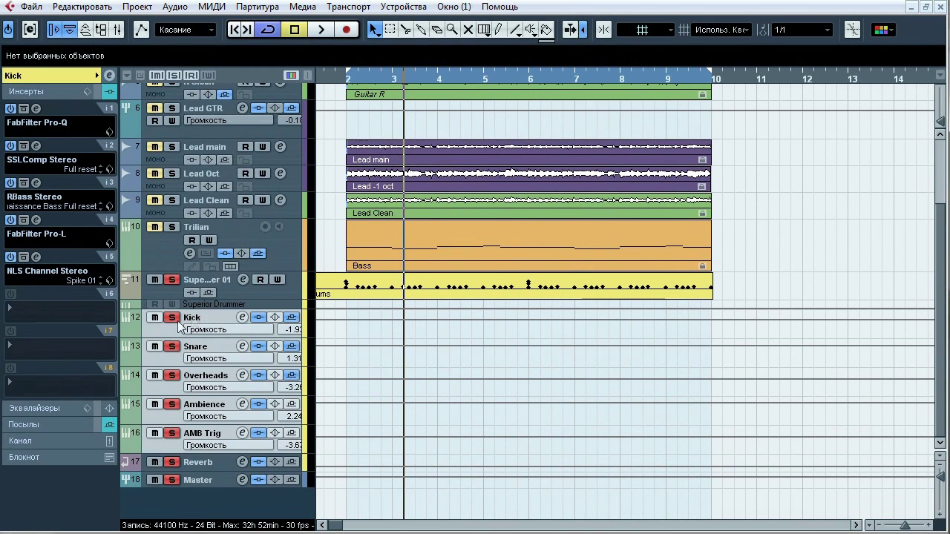
pyautogui.click(70, 78)
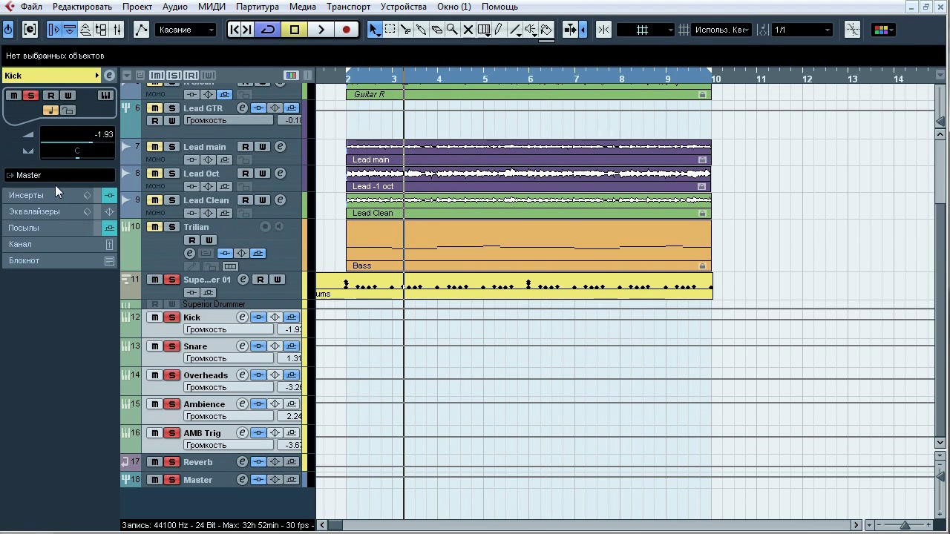
# Step: Select only the Kick track and leave it as the sole soloed drum output, silencing Snare, Overheads, Ambience and AMB Trig
pyautogui.click(229, 322)
pyautogui.click(171, 318)
pyautogui.click(171, 318)
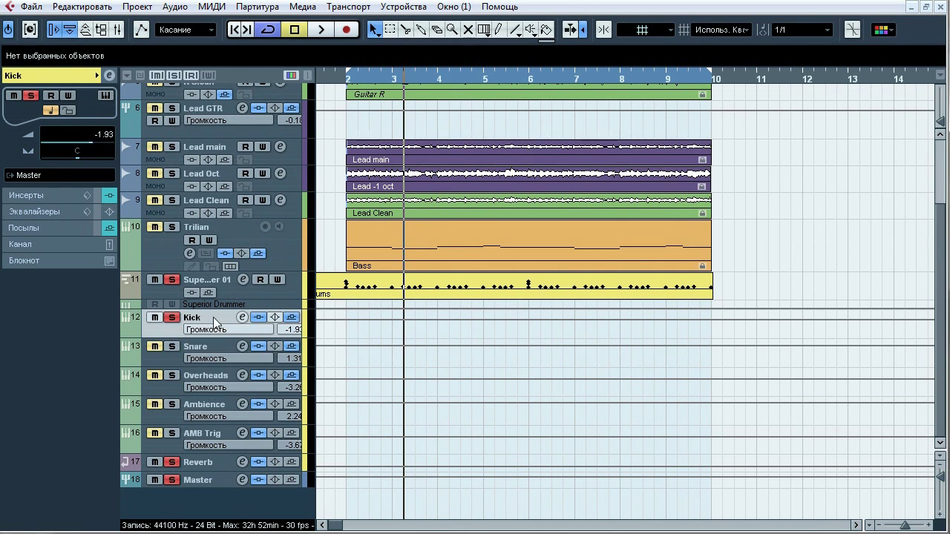
# Step: Play back the soloed Kick and compare its sound with all inserts bypassed and active
pyautogui.press('space')
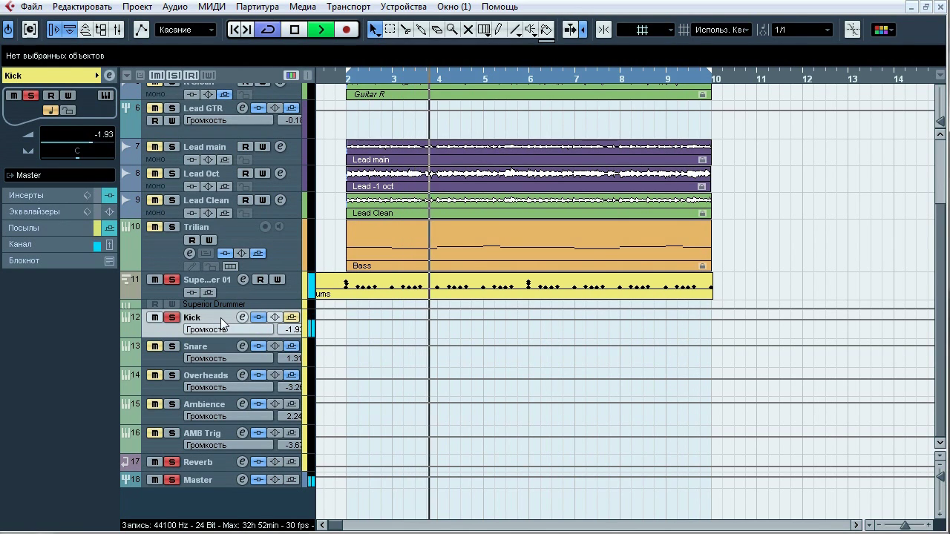
pyautogui.click(261, 319)
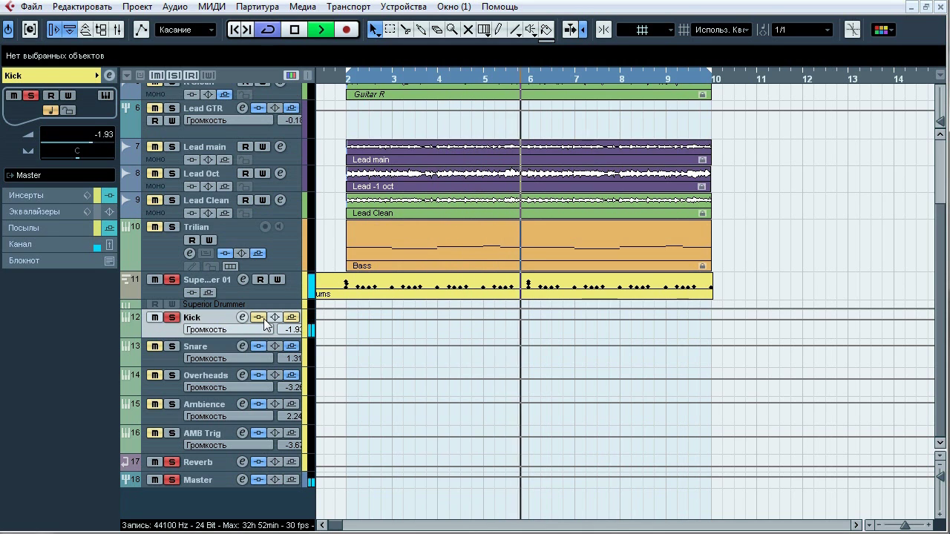
pyautogui.click(259, 318)
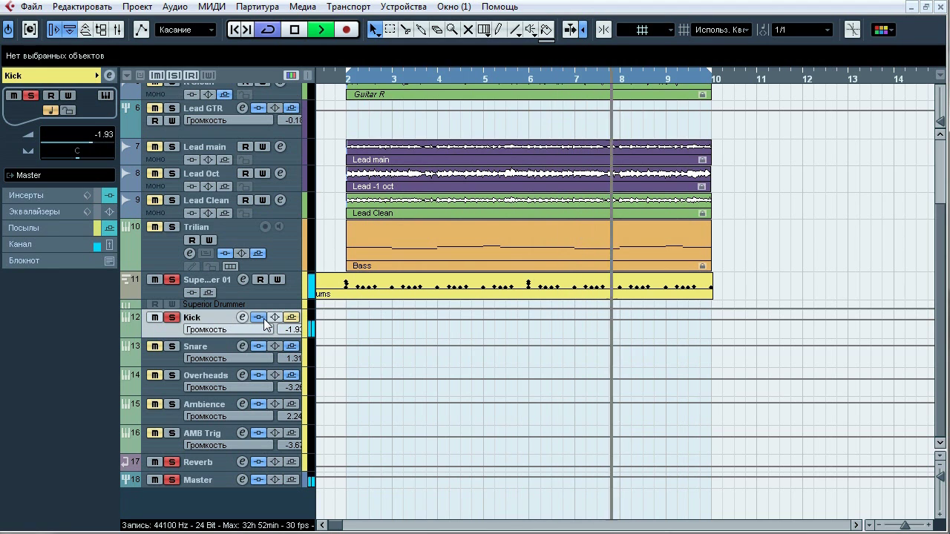
pyautogui.click(259, 318)
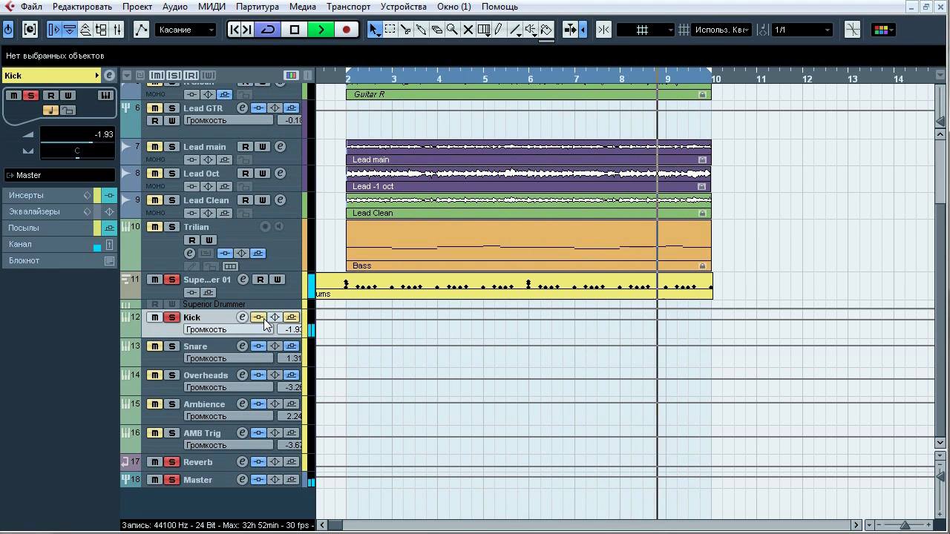
pyautogui.click(259, 318)
pyautogui.press('space')
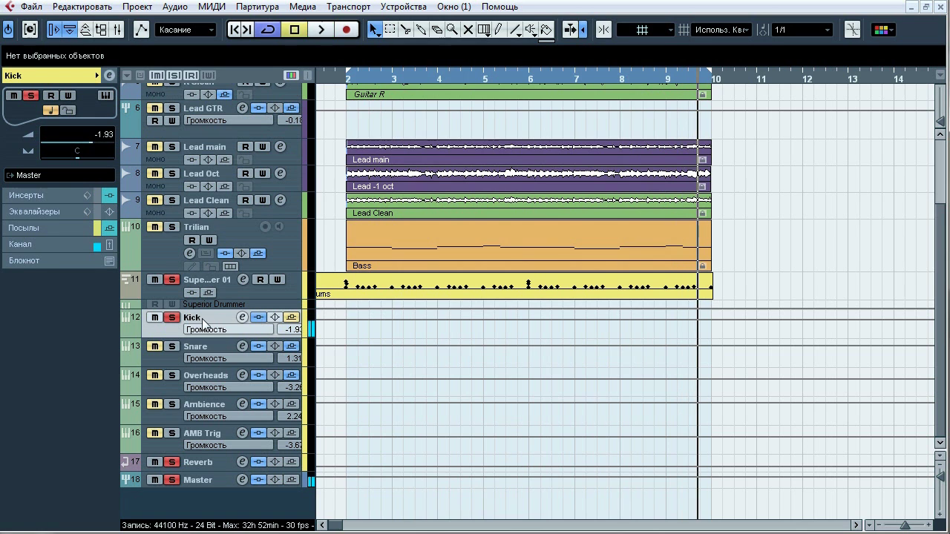
# Step: Open the Kick's FabFilter Pro-Q insert and take it out of bypass during playback, comparing the sound with and without it
pyautogui.click(20, 197)
pyautogui.click(36, 110)
pyautogui.moveTo(549, 53); pyautogui.dragTo(405, 94)
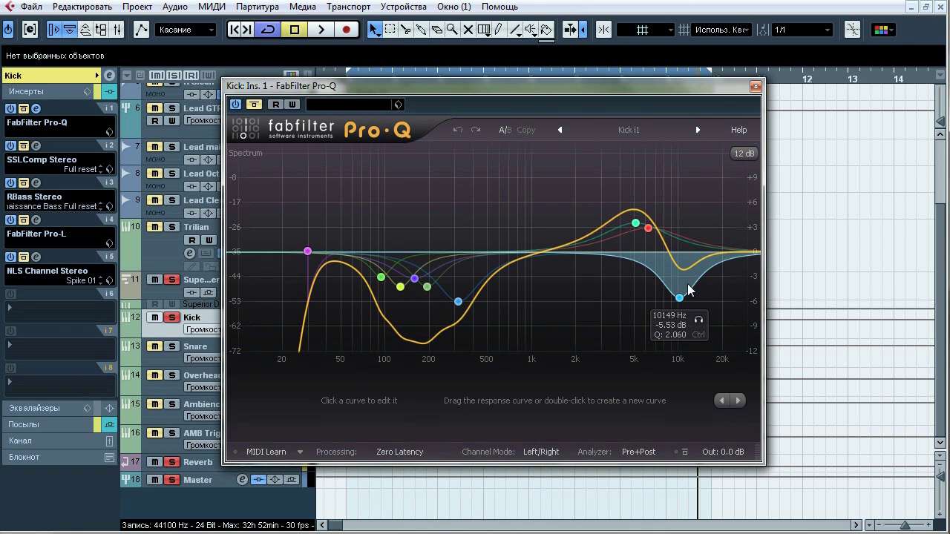
pyautogui.press('space')
pyautogui.click(254, 104)
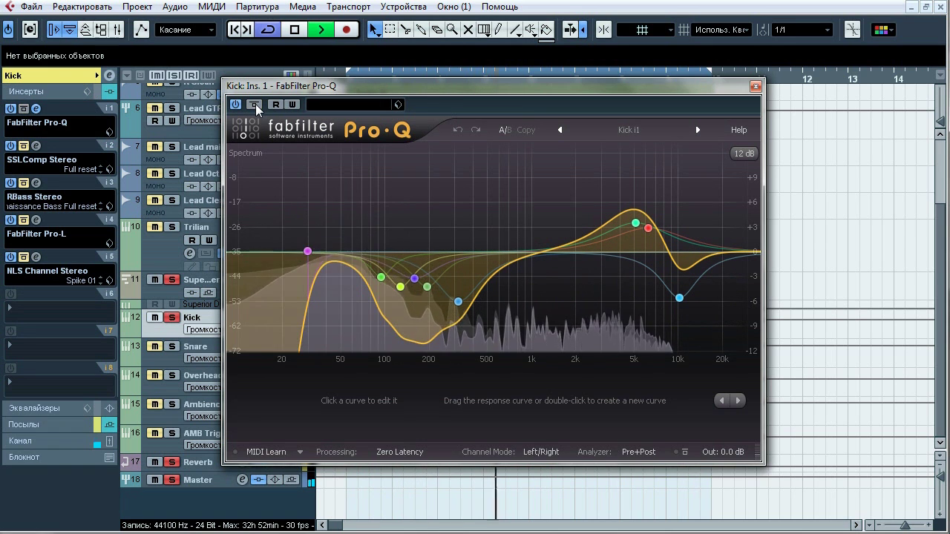
pyautogui.click(253, 105)
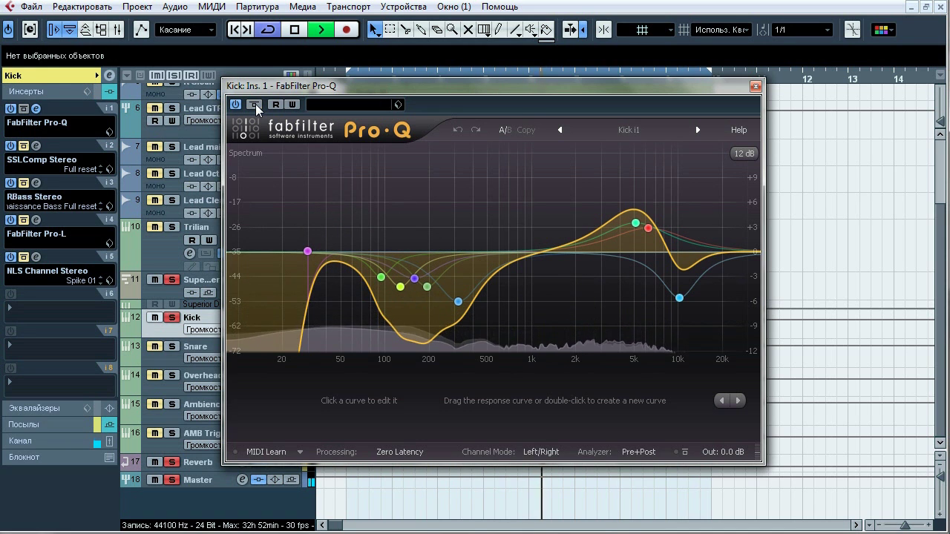
# Step: Compare the kick sound with the five low and low-mid cut bands bypassed and restored, and likewise the two boosts above 5 kHz
pyautogui.moveTo(458, 301); pyautogui.dragTo(375, 271)
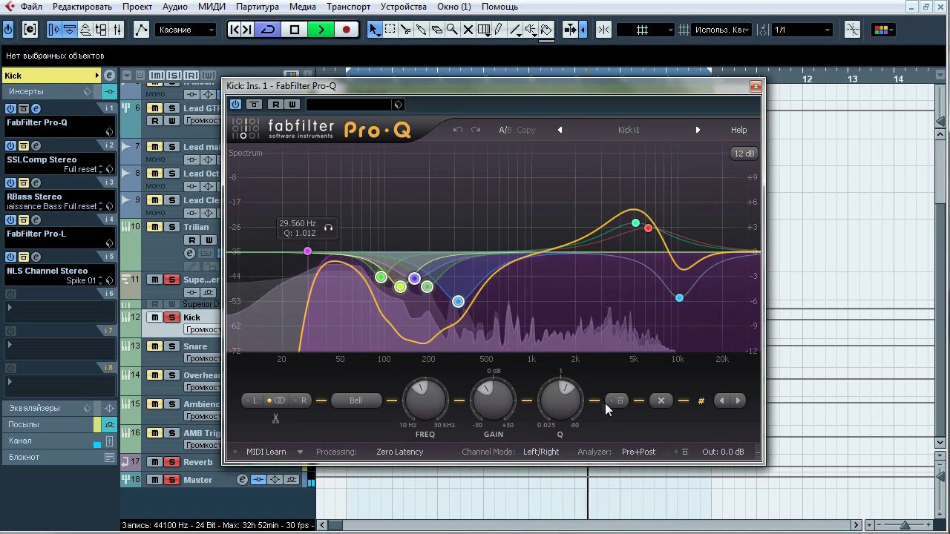
pyautogui.click(616, 401)
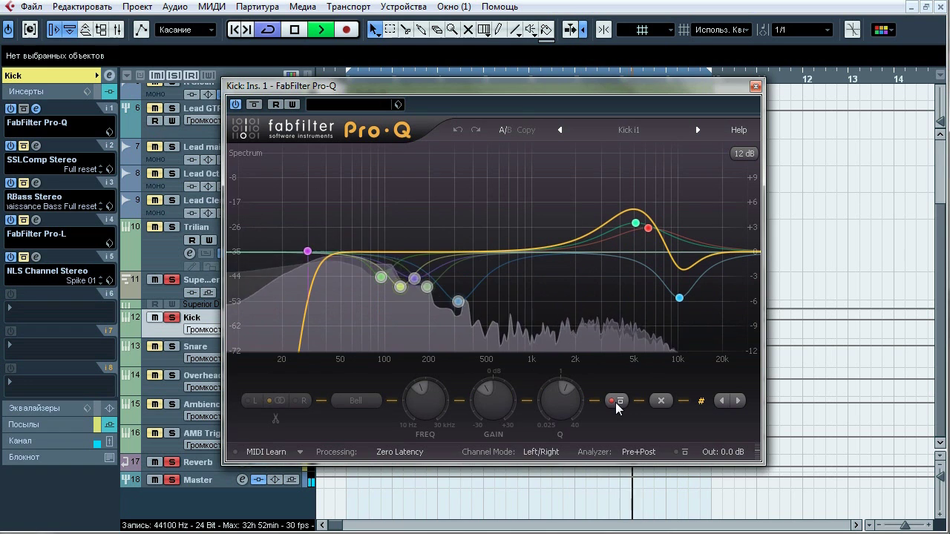
pyautogui.click(616, 401)
pyautogui.moveTo(580, 164); pyautogui.dragTo(694, 255)
pyautogui.click(616, 401)
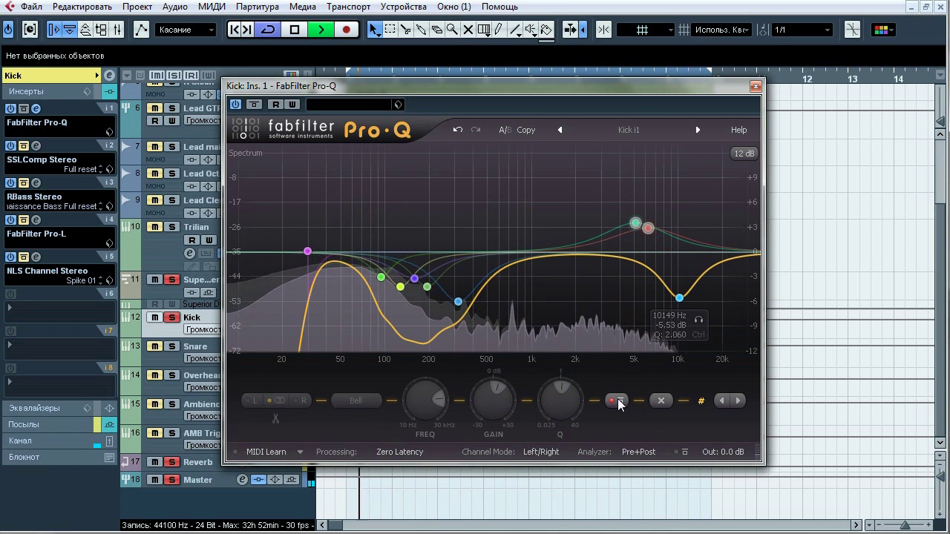
pyautogui.click(618, 400)
# Step: Bypass and restore the cut band near 10 kHz to compare the sound, stop playback and close the equalizer
pyautogui.moveTo(701, 280); pyautogui.dragTo(601, 415)
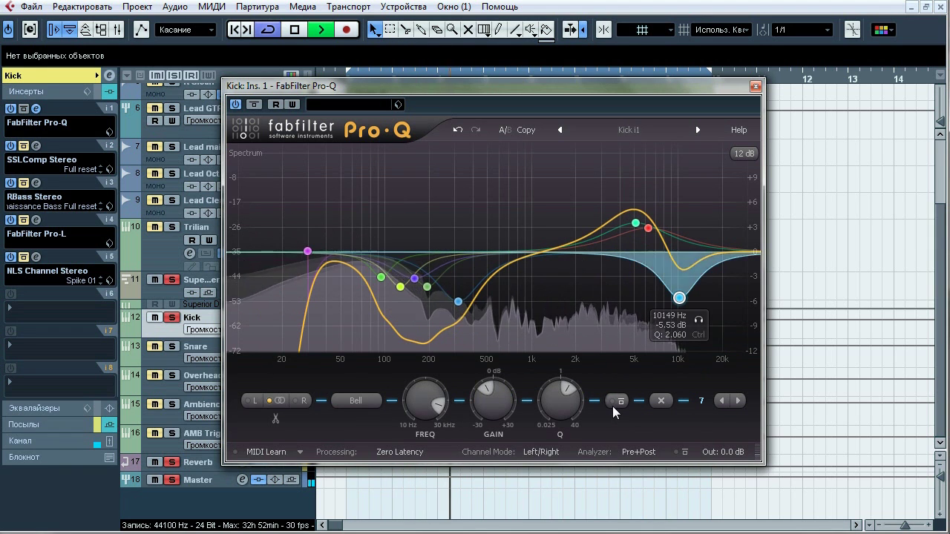
pyautogui.click(614, 403)
pyautogui.click(616, 400)
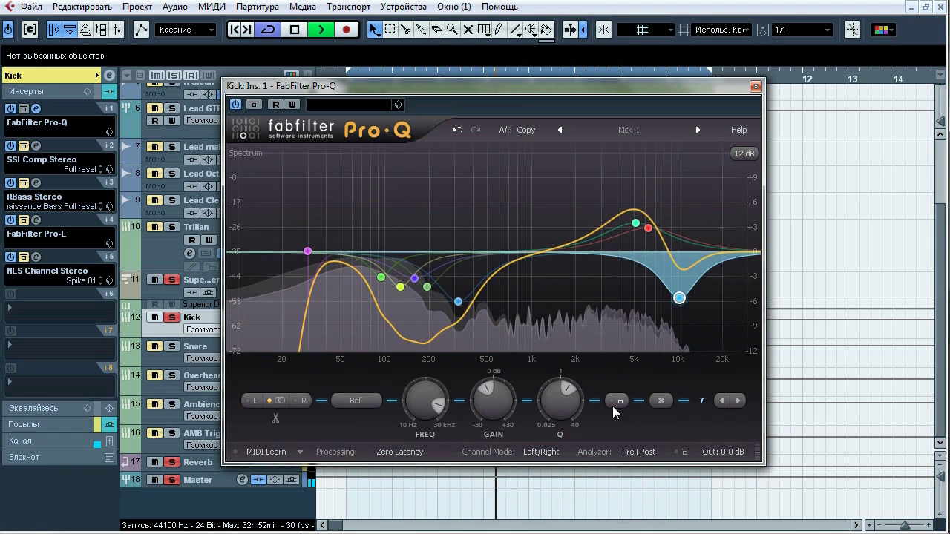
pyautogui.press('space')
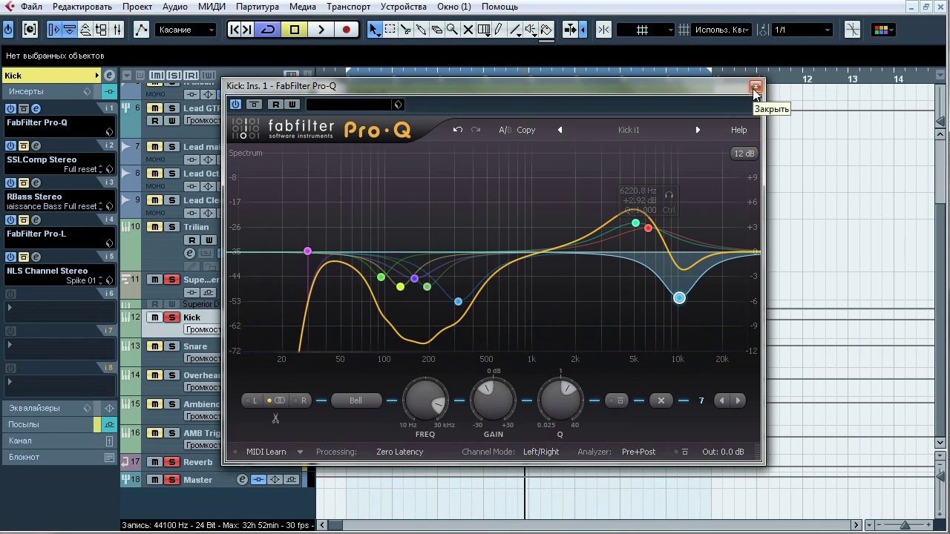
pyautogui.click(755, 86)
# Step: Open the Kick's SSLComp Stereo insert, compare it bypassed and active during playback, leave it active and close it
pyautogui.click(35, 145)
pyautogui.moveTo(572, 37); pyautogui.dragTo(501, 43)
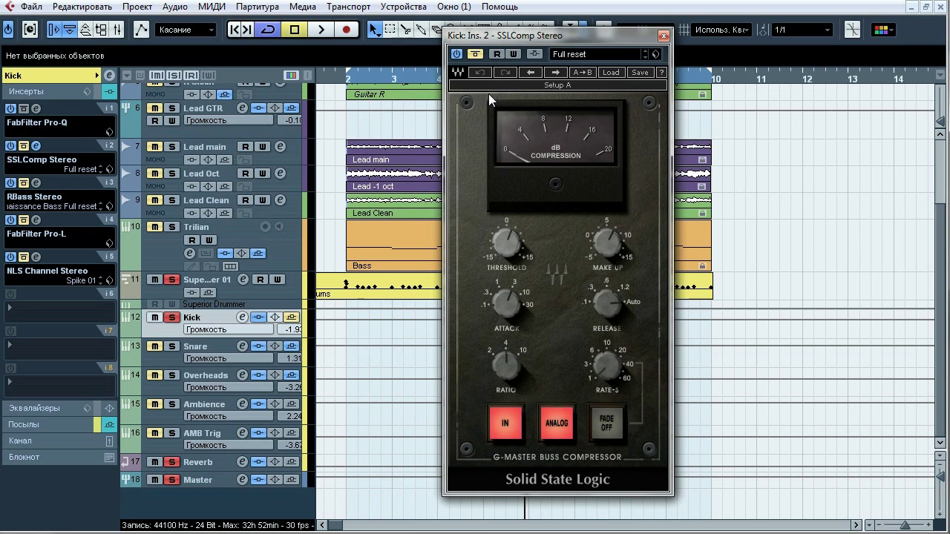
pyautogui.press('space')
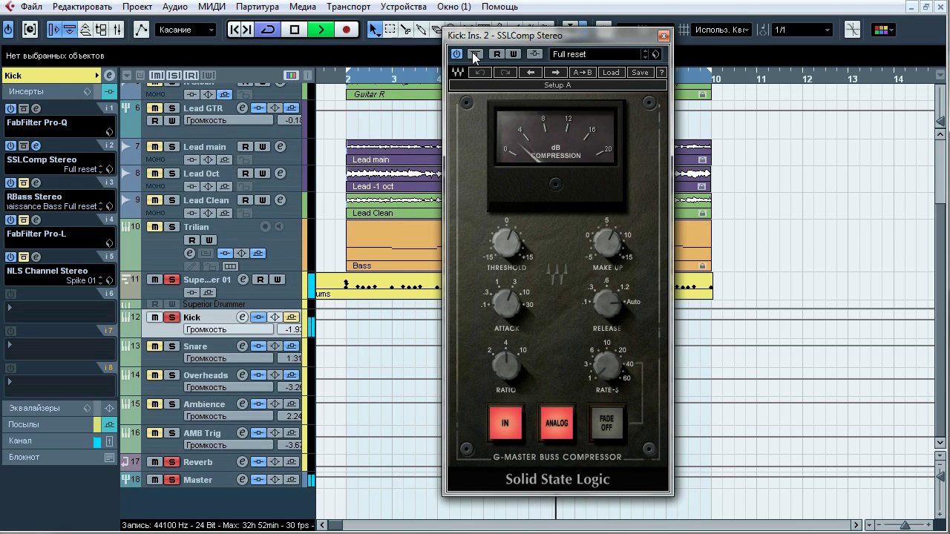
pyautogui.click(475, 53)
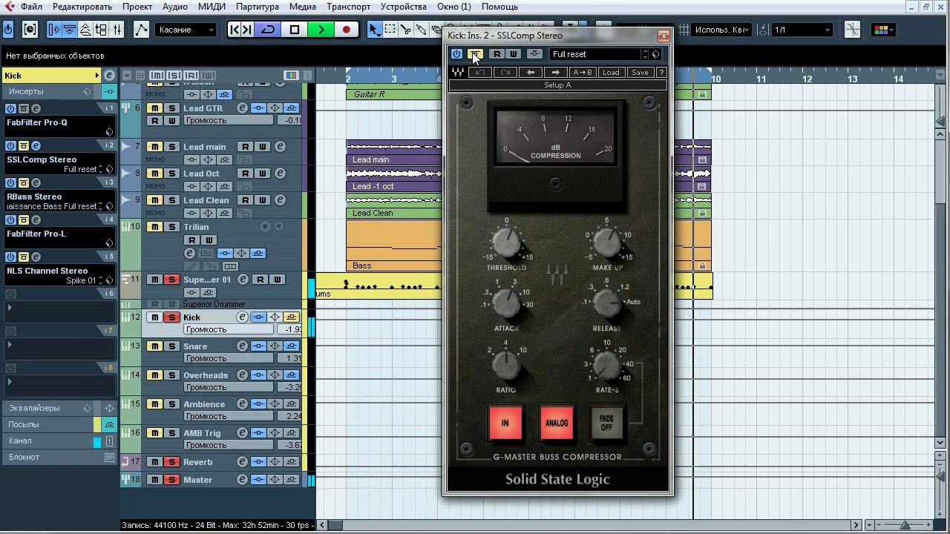
pyautogui.click(473, 54)
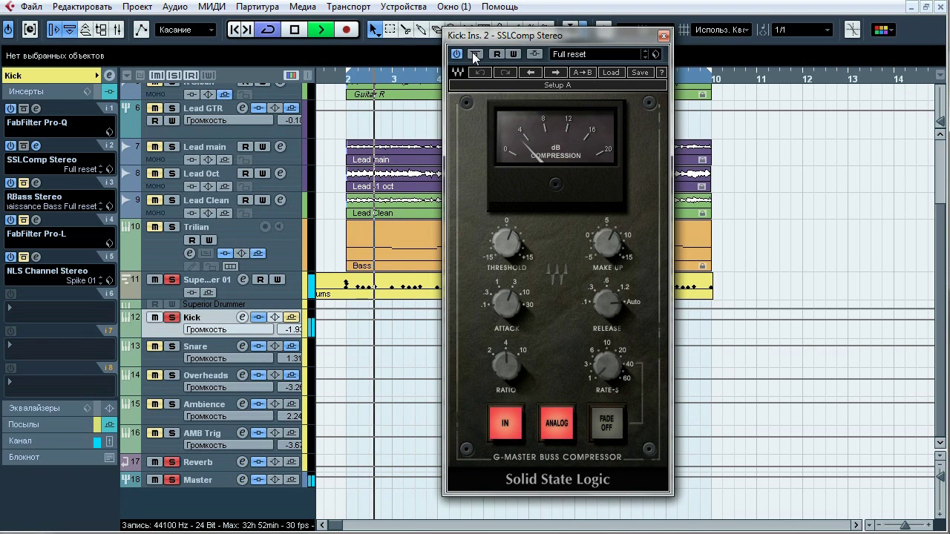
pyautogui.click(663, 35)
# Step: Open the Kick's RBass Stereo insert, compare it bypassed and active during playback, leave it active and close it
pyautogui.click(36, 182)
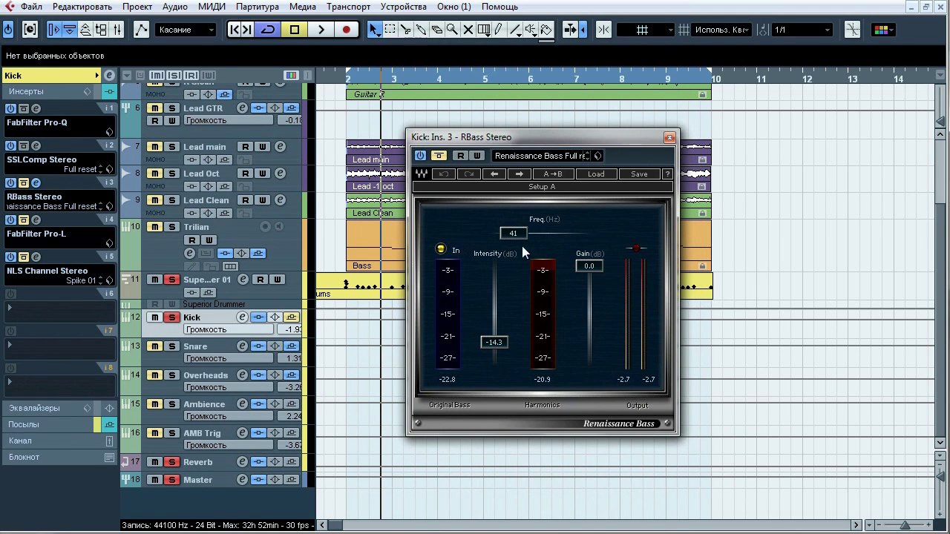
pyautogui.press('space')
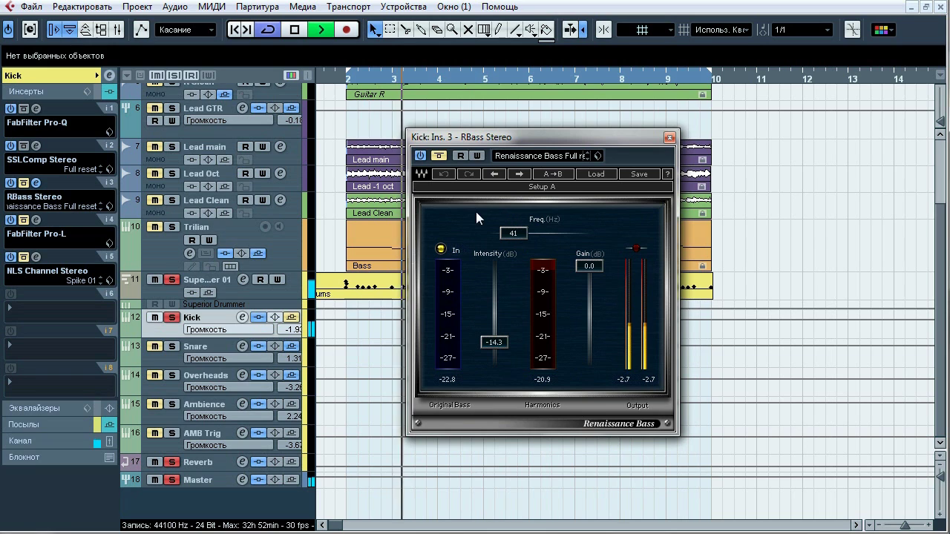
pyautogui.click(439, 155)
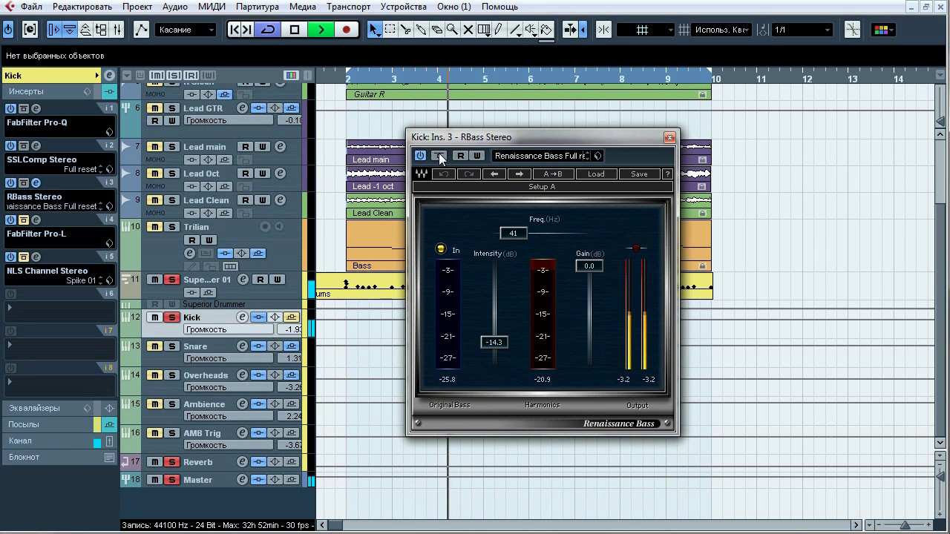
pyautogui.click(439, 155)
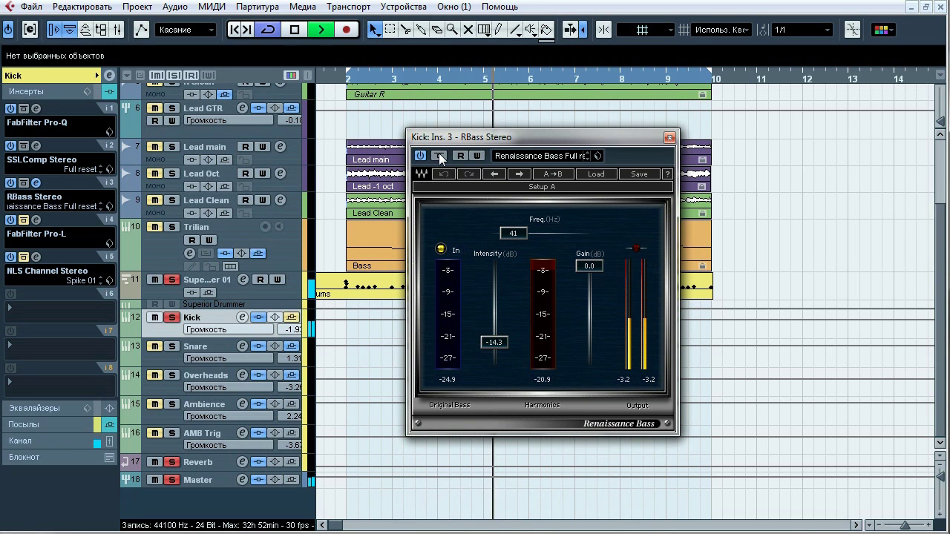
pyautogui.click(439, 155)
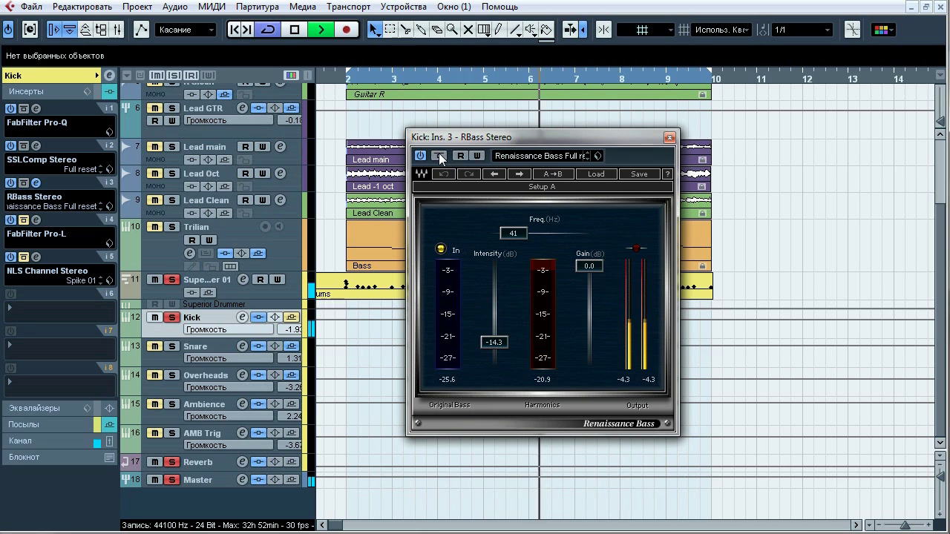
pyautogui.click(439, 156)
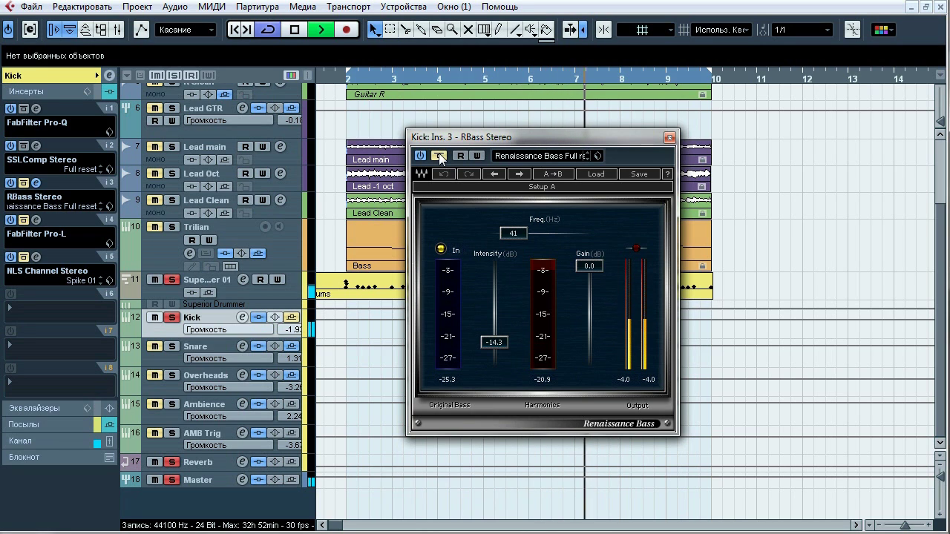
pyautogui.click(438, 154)
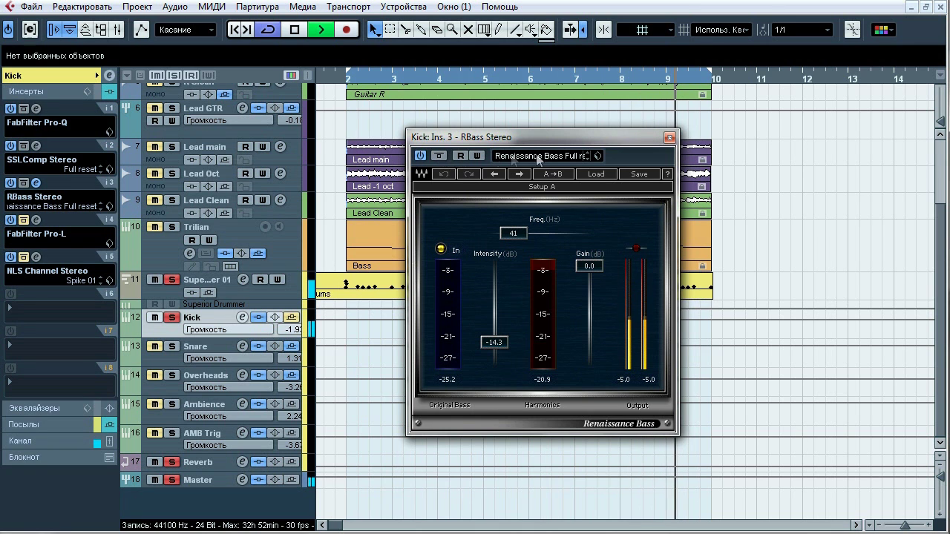
pyautogui.click(669, 138)
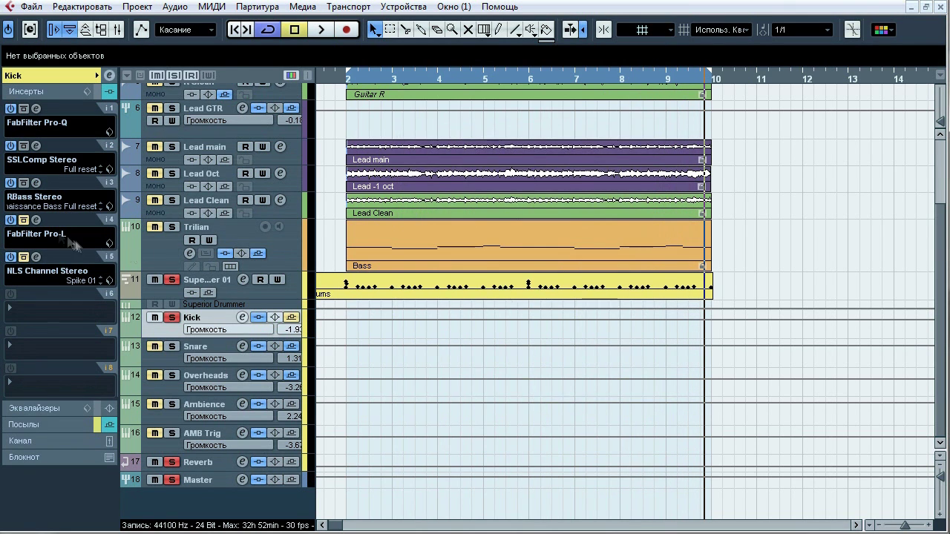
# Step: Open the Kick's FabFilter Pro-L insert, activate it and compare the kick with and without it during playback
pyautogui.click(36, 220)
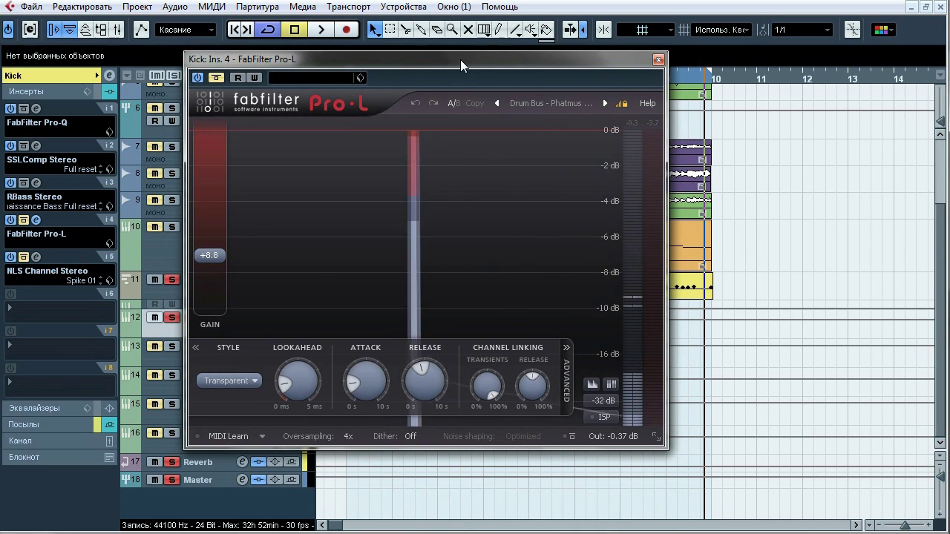
pyautogui.press('space')
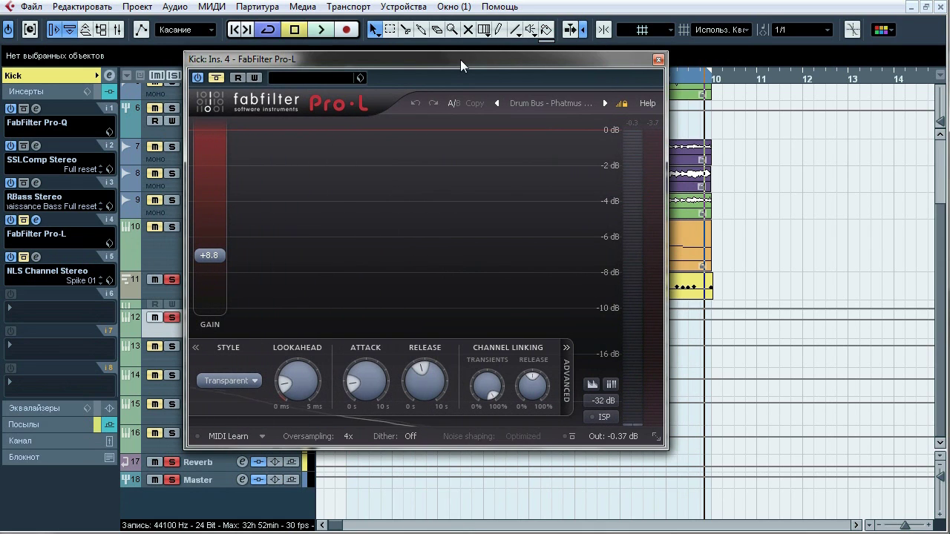
pyautogui.moveTo(256, 63); pyautogui.dragTo(372, 67)
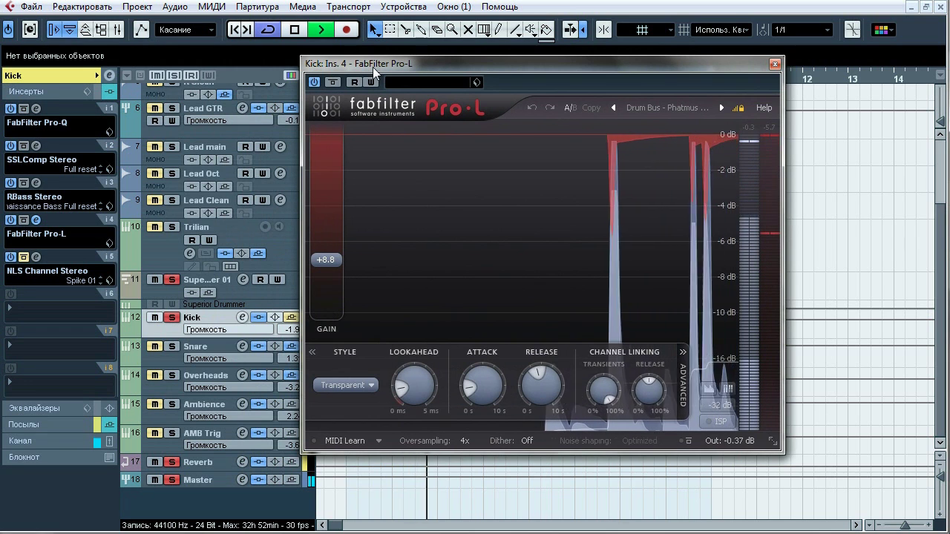
pyautogui.click(331, 83)
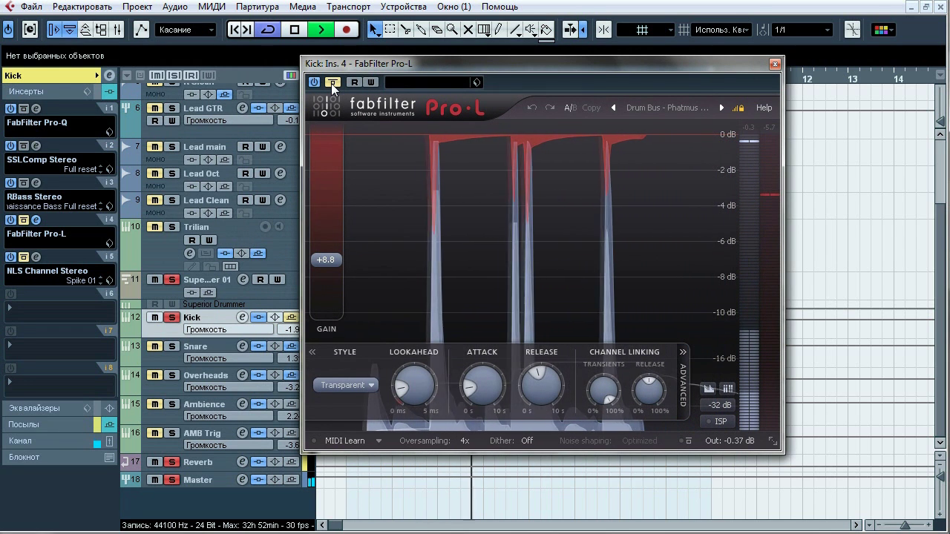
pyautogui.click(331, 83)
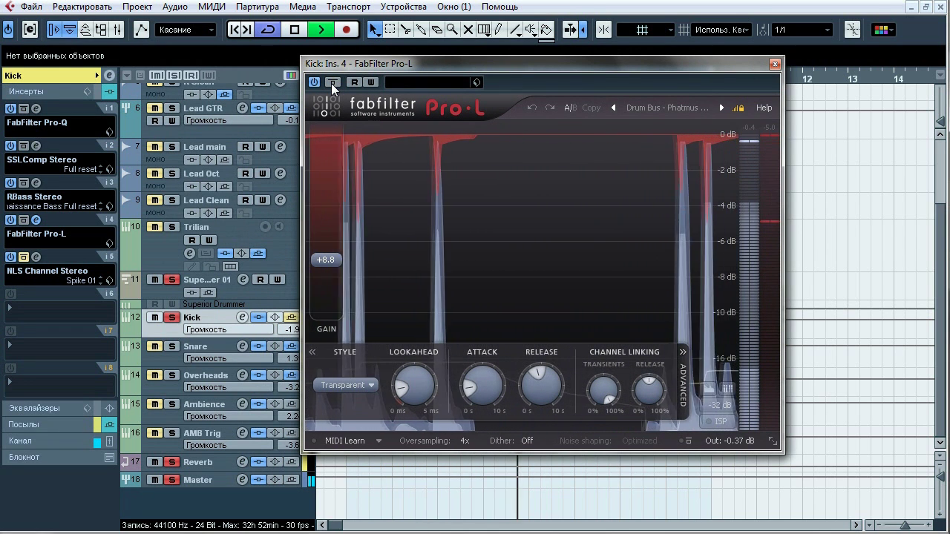
pyautogui.click(41, 441)
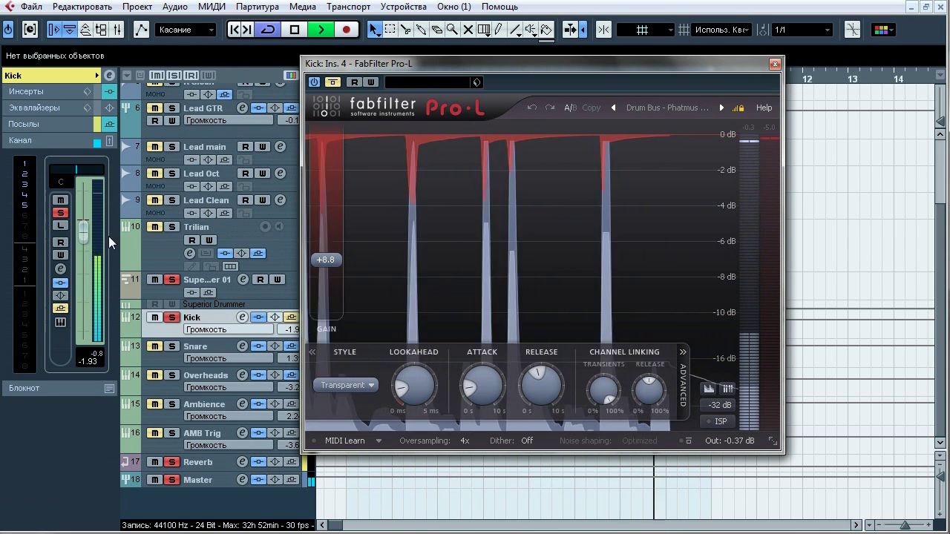
pyautogui.click(337, 83)
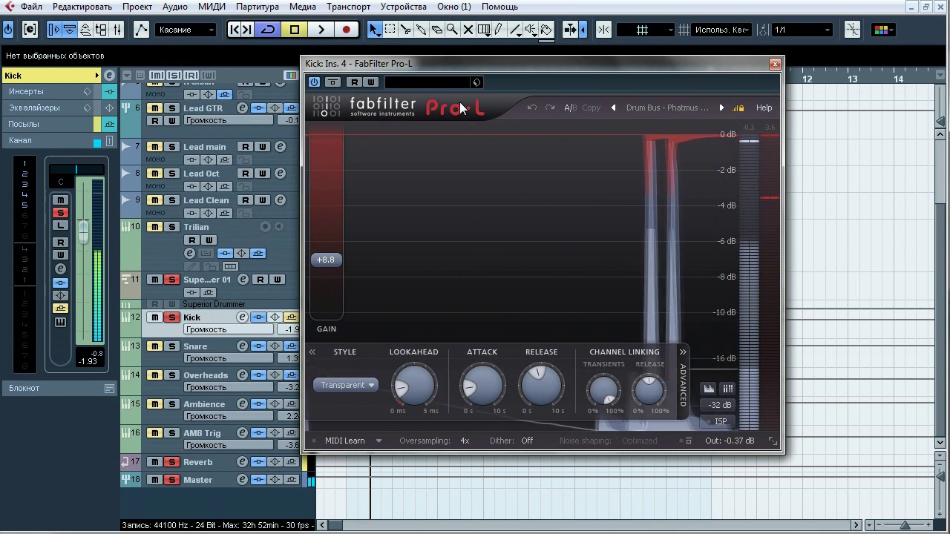
pyautogui.click(774, 64)
pyautogui.press('space')
pyautogui.click(30, 91)
pyautogui.click(35, 257)
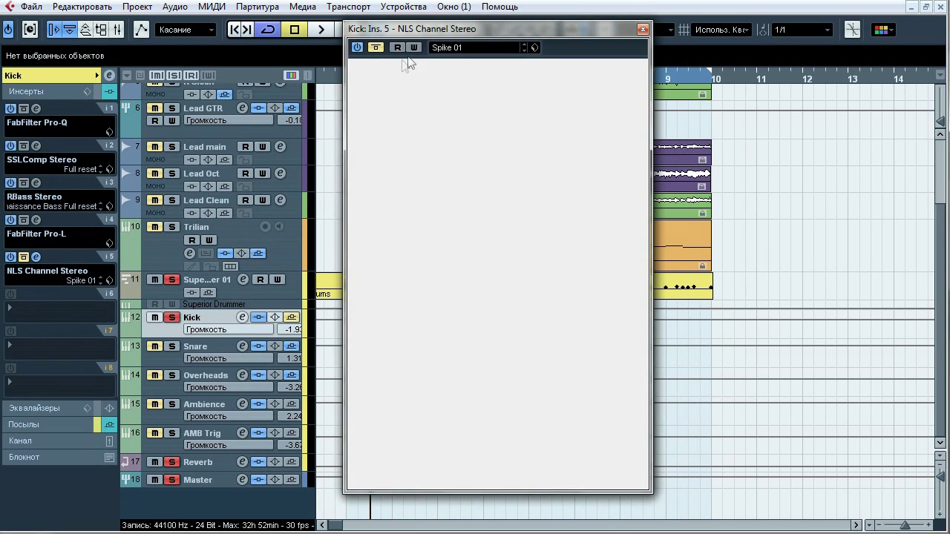
pyautogui.click(363, 64)
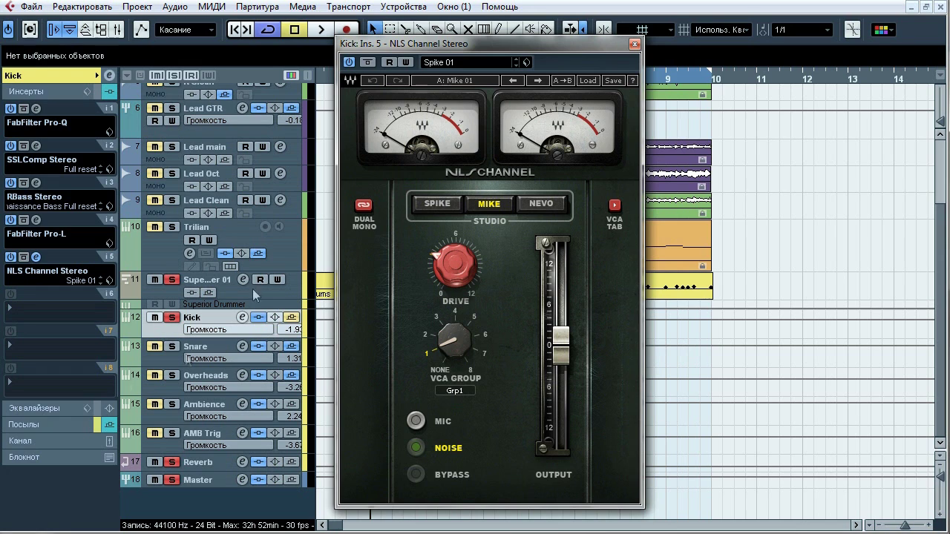
pyautogui.click(60, 423)
pyautogui.click(369, 64)
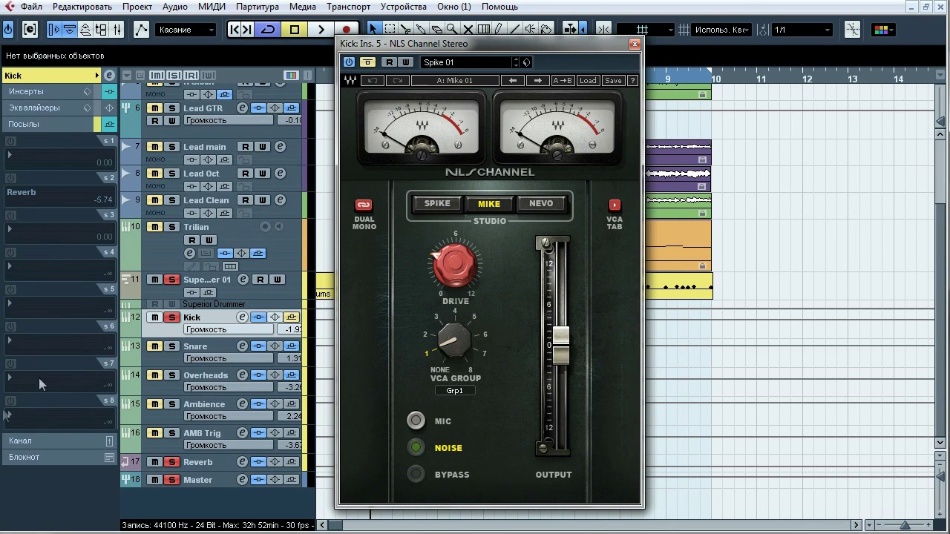
pyautogui.click(34, 442)
pyautogui.press('space')
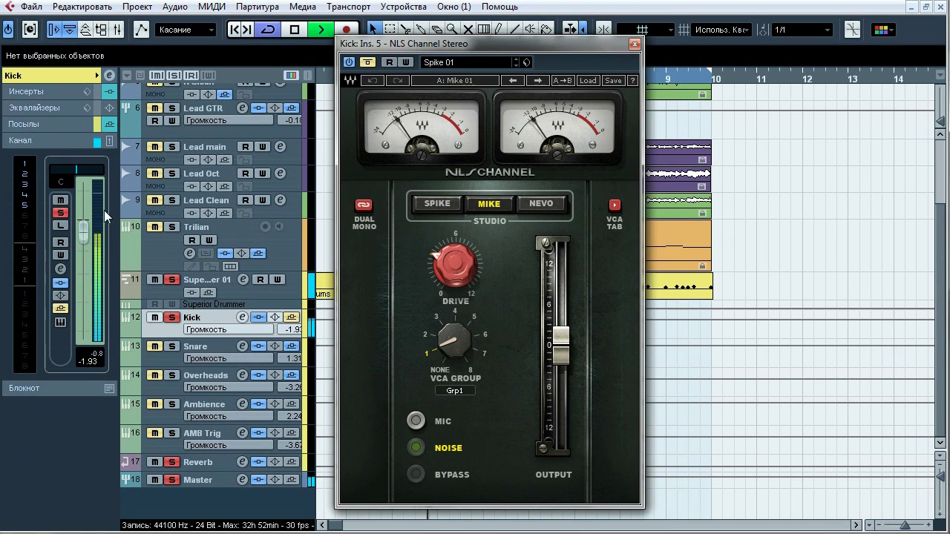
# Step: Compare the kick with NLS Channel Stereo bypassed and active, leave it active, stop playback and close it
pyautogui.click(368, 64)
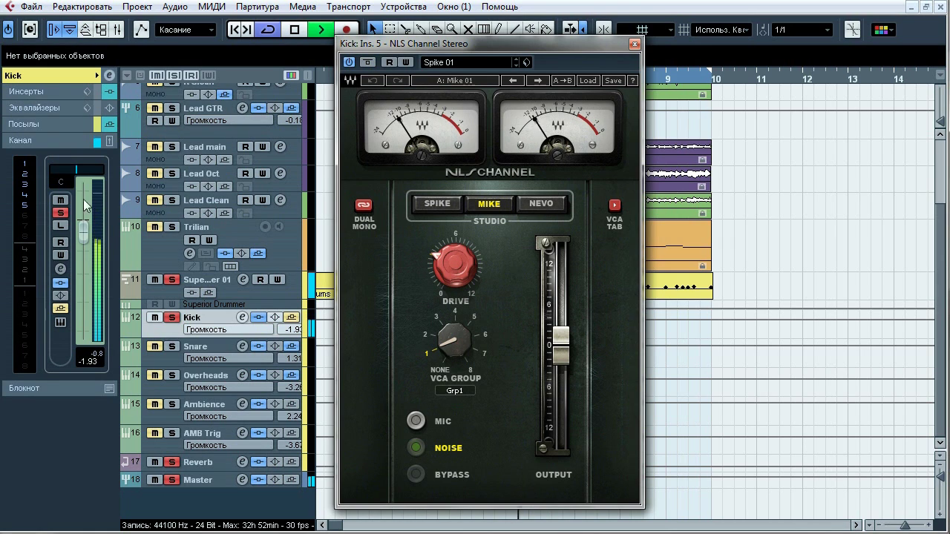
pyautogui.click(367, 64)
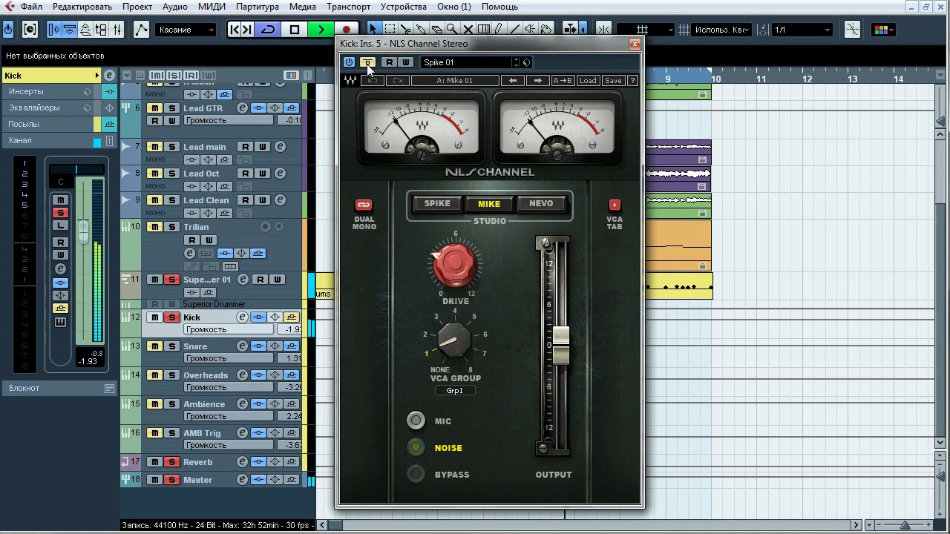
pyautogui.click(367, 64)
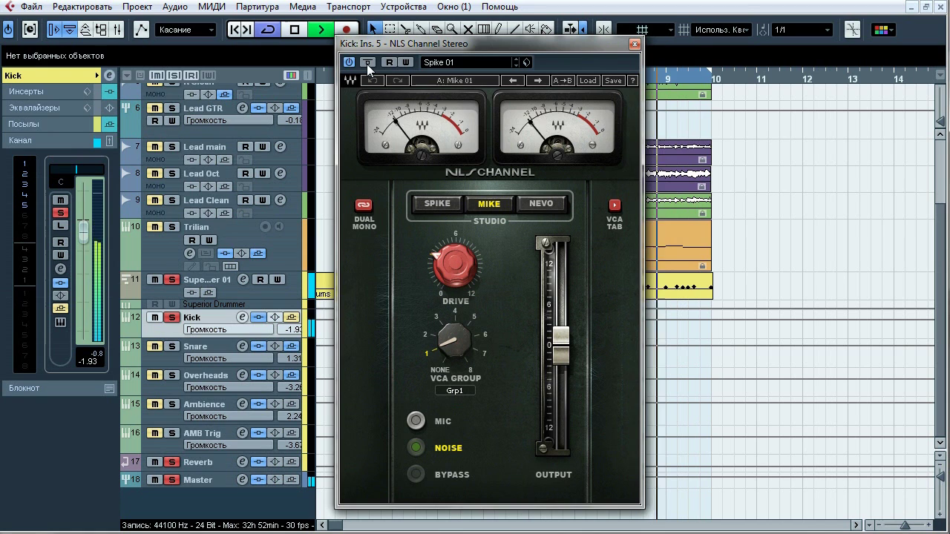
pyautogui.click(367, 64)
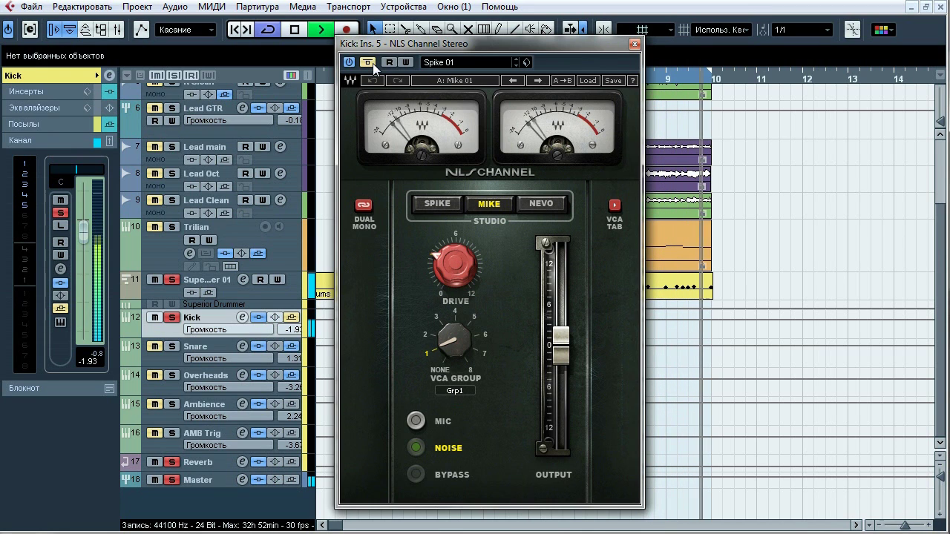
pyautogui.click(370, 64)
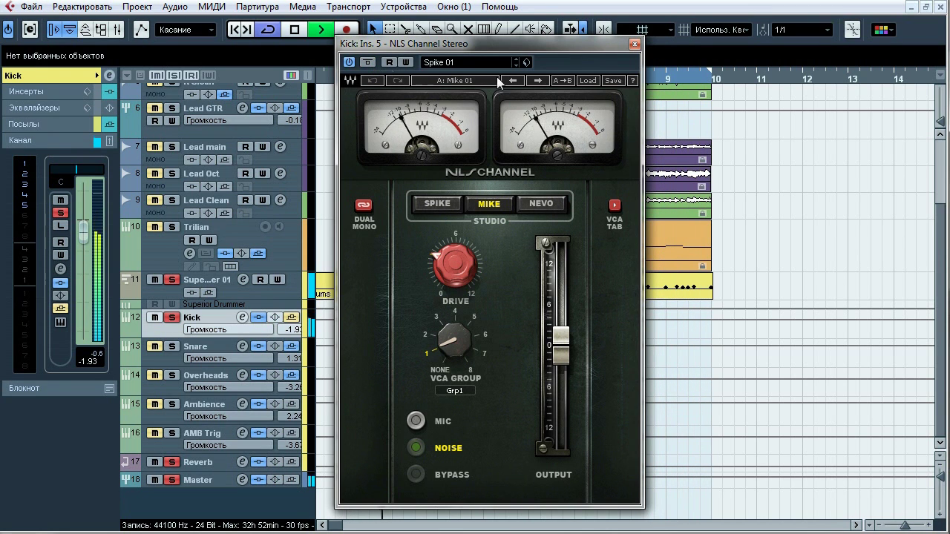
pyautogui.press('space')
pyautogui.click(634, 44)
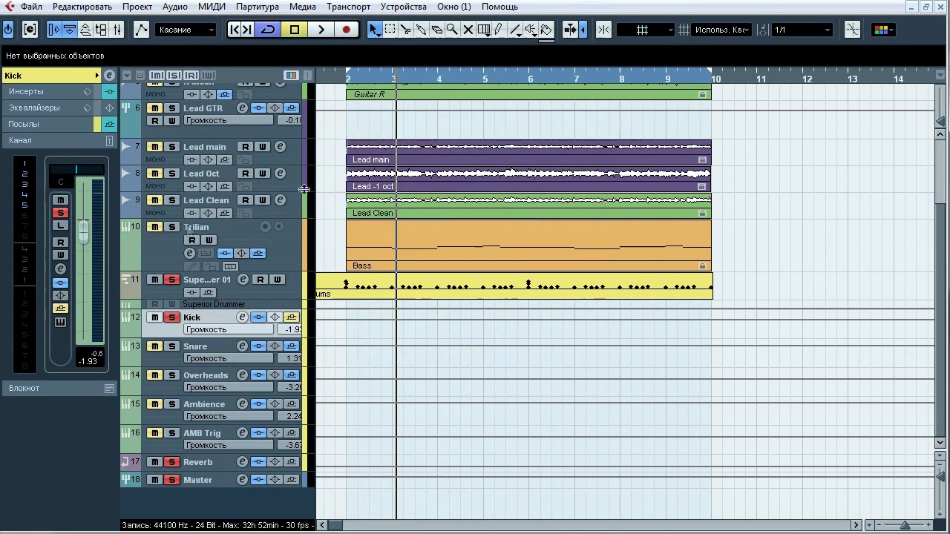
# Step: Show the Kick's sends and listen to the track with its Reverb send enabled
pyautogui.click(37, 124)
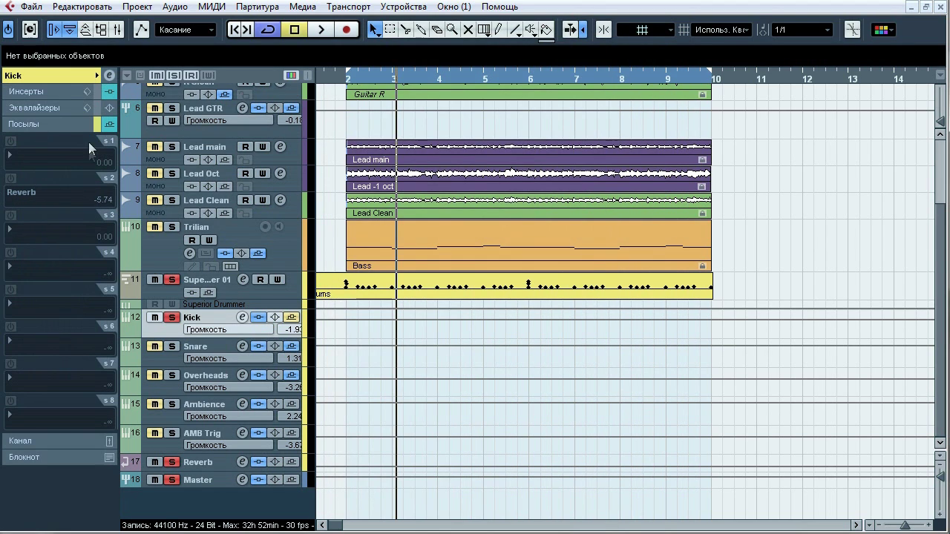
pyautogui.press('space')
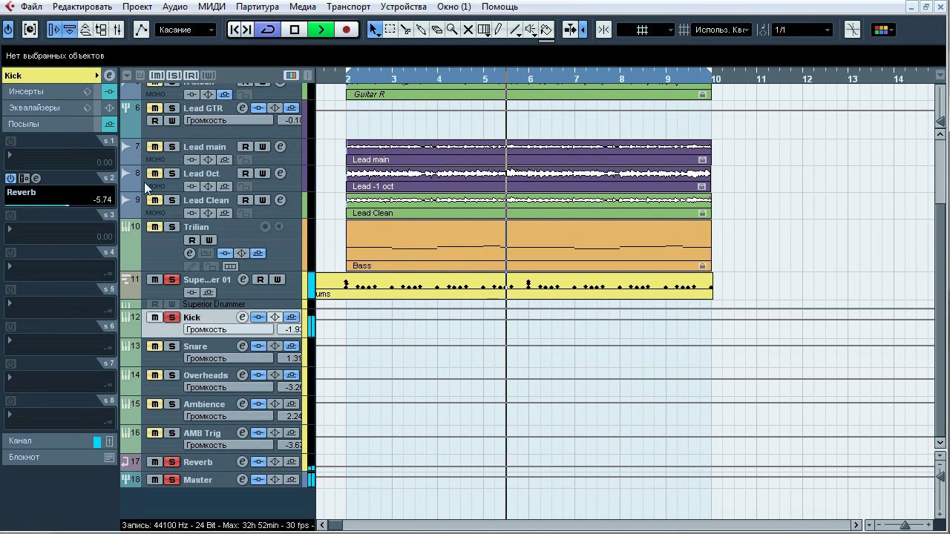
pyautogui.press('space')
# Step: Switch the solo from Kick to Snare and compare the snare with its inserts bypassed and active during playback
pyautogui.click(171, 317)
pyautogui.click(171, 346)
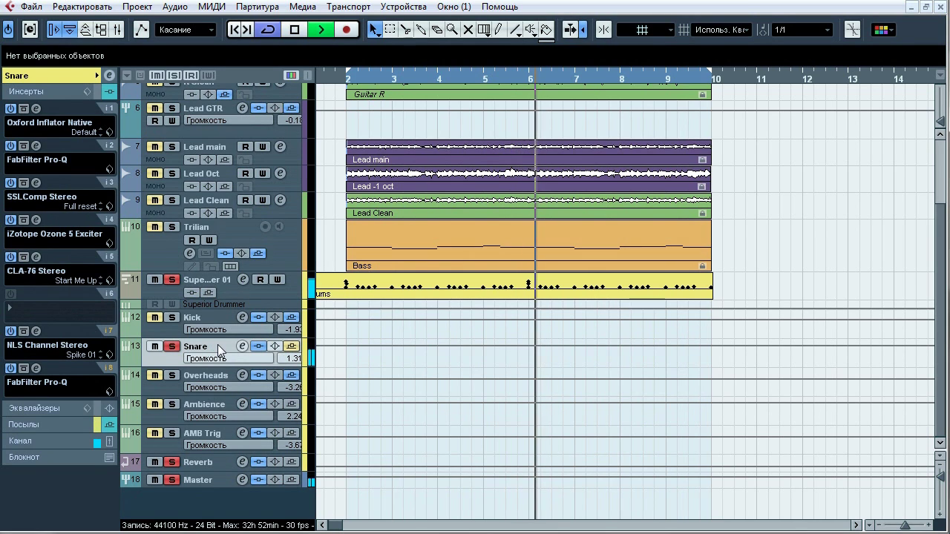
pyautogui.click(257, 347)
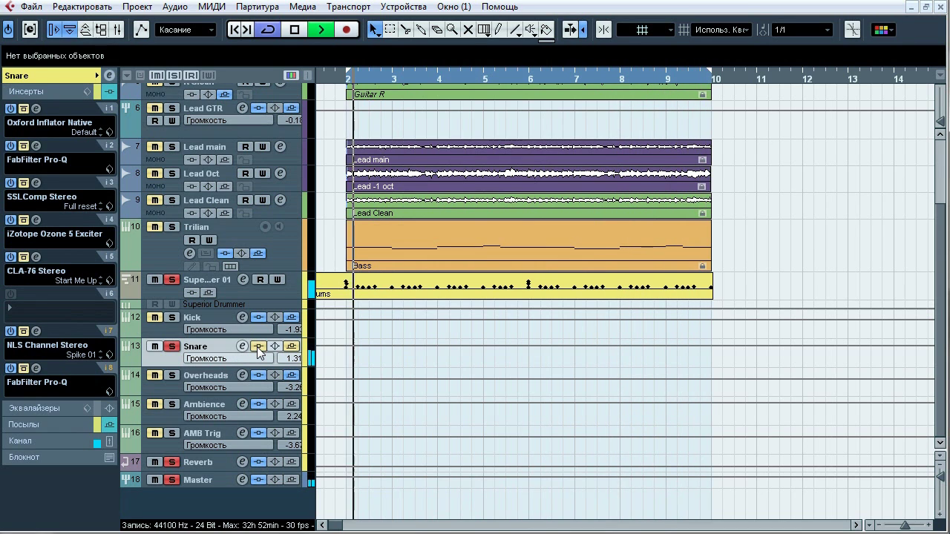
pyautogui.click(257, 347)
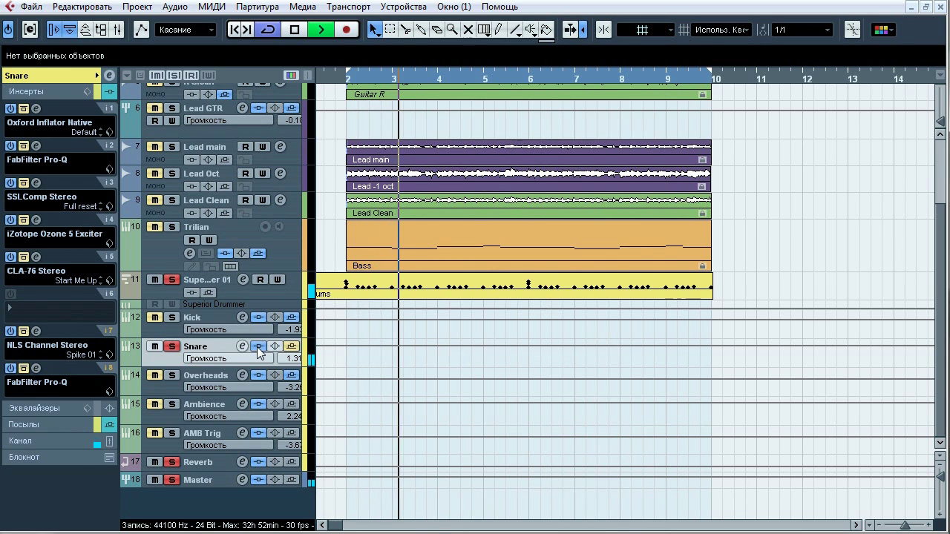
pyautogui.press('space')
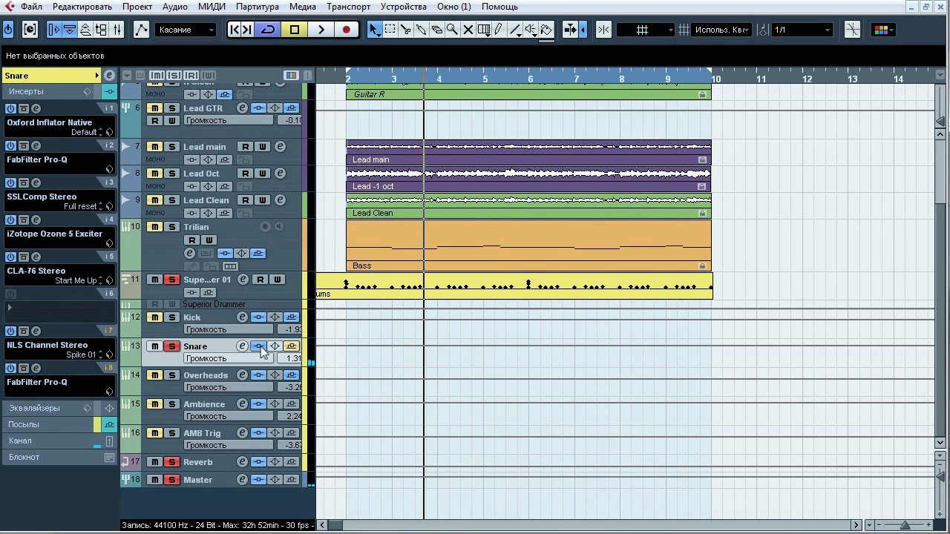
# Step: Open the Snare's Oxford Inflator Native insert, compare it bypassed and active during playback, leave it active and close it
pyautogui.click(36, 109)
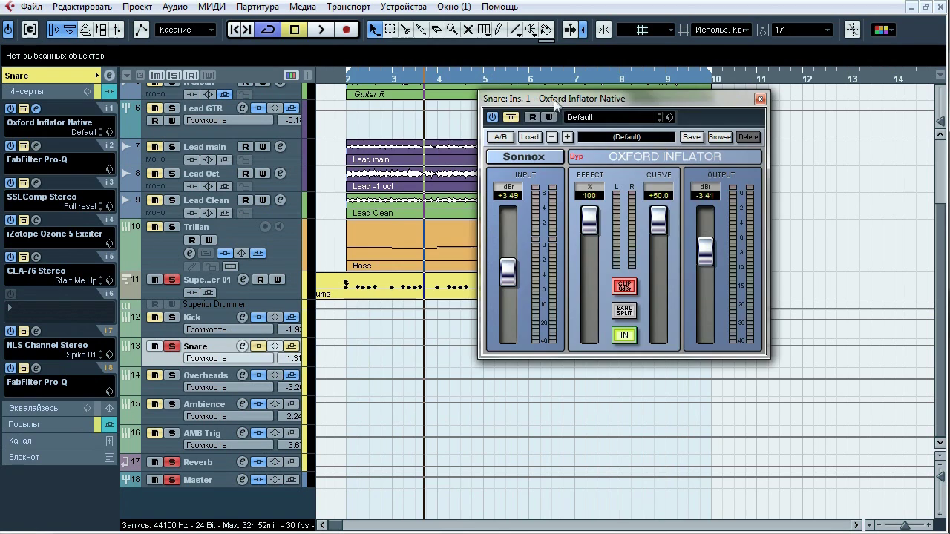
pyautogui.moveTo(553, 100); pyautogui.dragTo(429, 108)
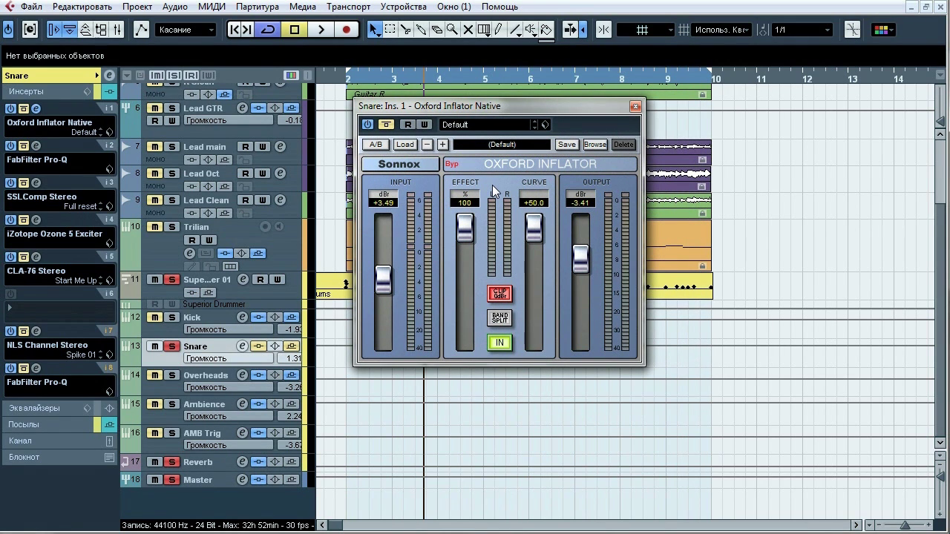
pyautogui.press('space')
pyautogui.click(385, 124)
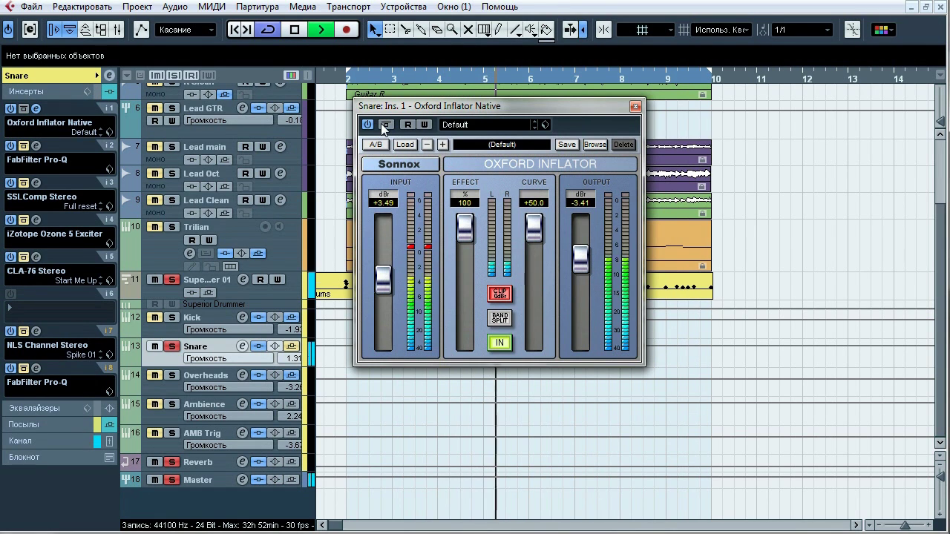
pyautogui.click(384, 125)
pyautogui.click(384, 124)
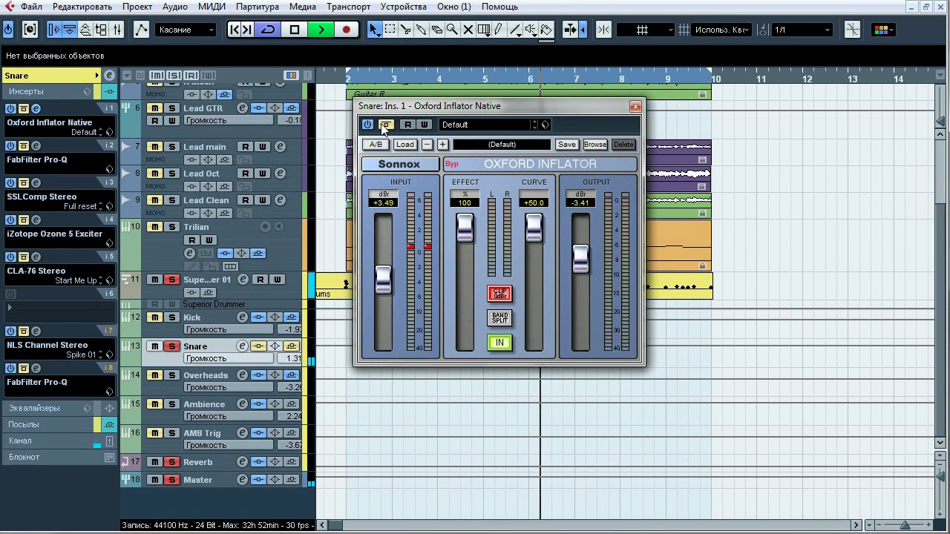
pyautogui.click(385, 125)
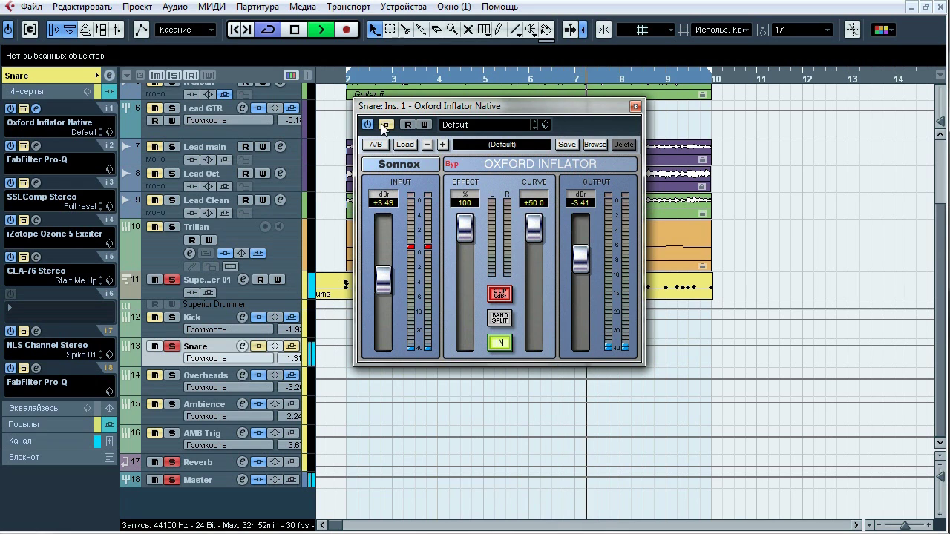
pyautogui.click(384, 125)
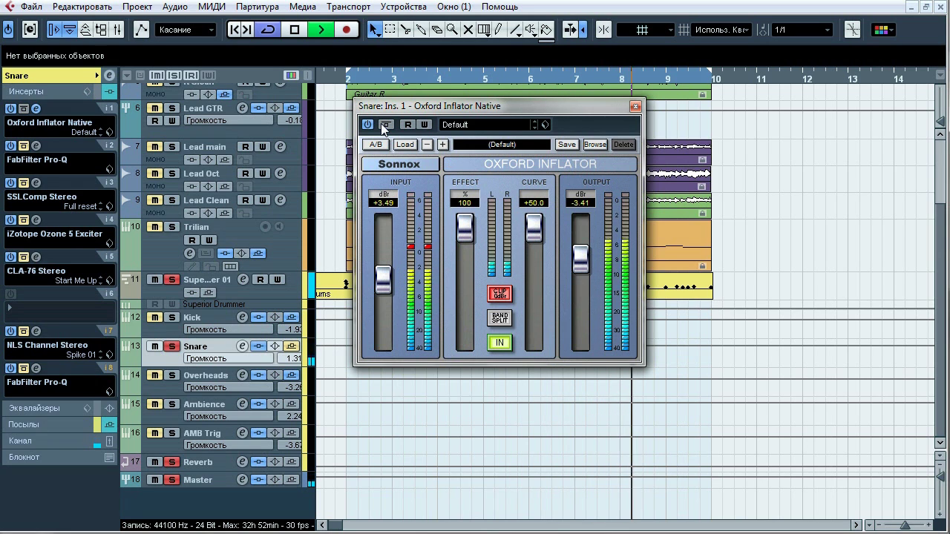
pyautogui.press('space')
pyautogui.click(35, 109)
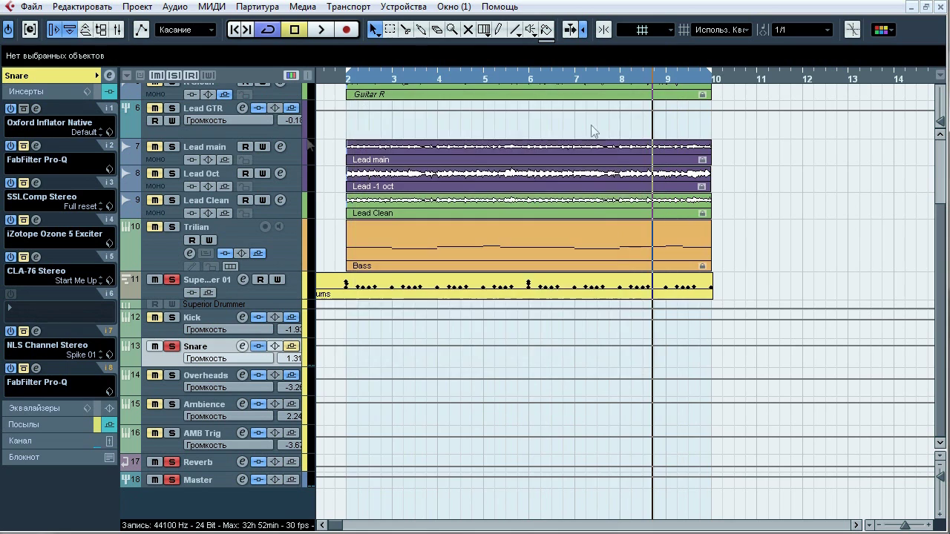
# Step: Open the Snare's second insert, FabFilter Pro-Q, activate it and audition its 105.29 Hz low-cut band during playback
pyautogui.click(36, 146)
pyautogui.moveTo(433, 92); pyautogui.dragTo(365, 93)
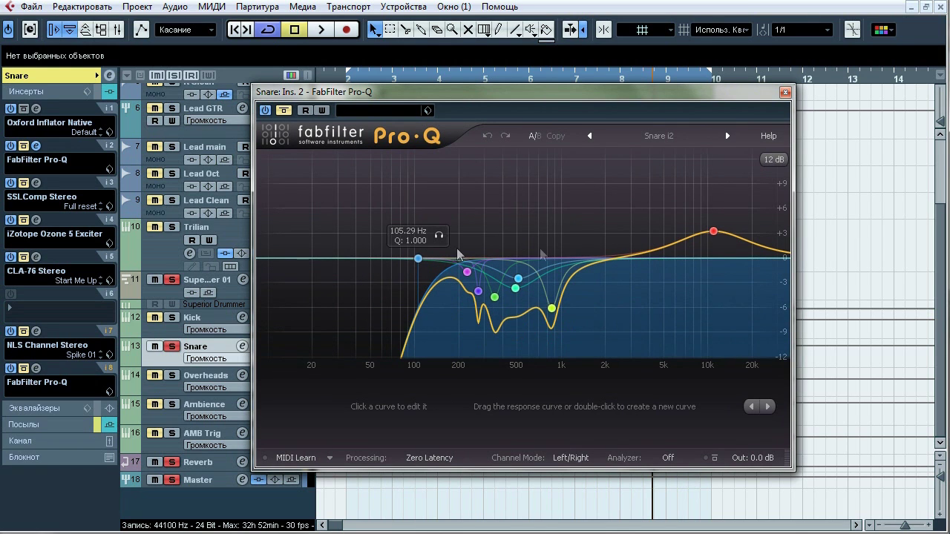
pyautogui.press('space')
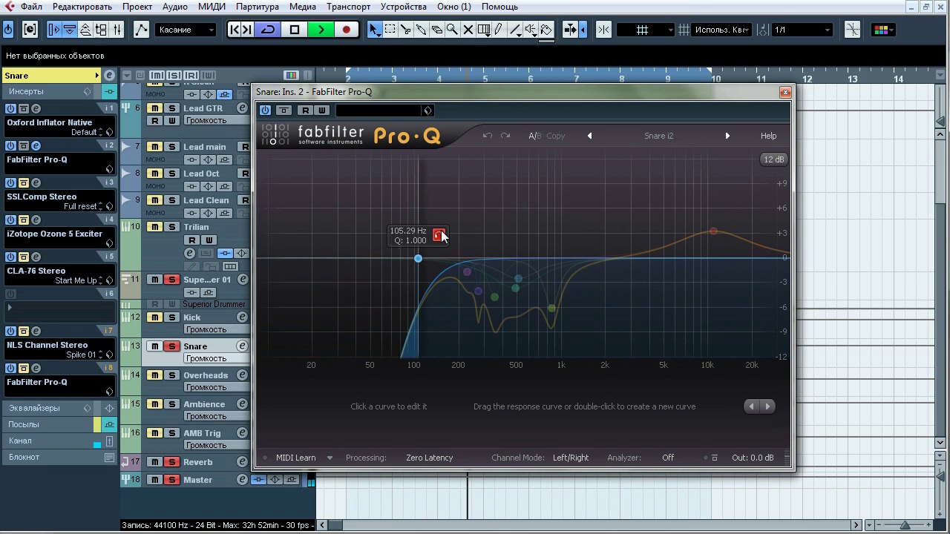
# Step: Select the six cut bands between about 200 Hz and 1 kHz and compare the snare with them bypassed and restored
pyautogui.moveTo(441, 182); pyautogui.dragTo(557, 319)
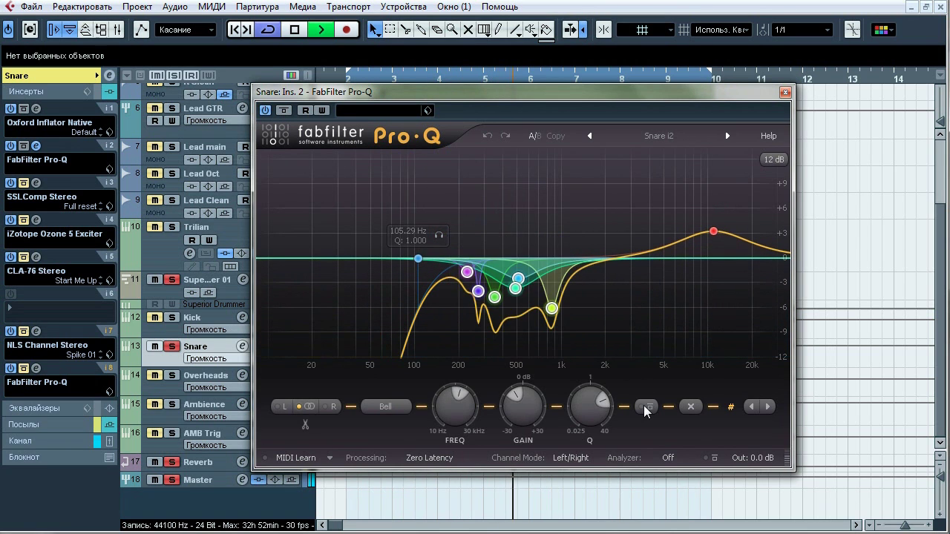
pyautogui.click(647, 408)
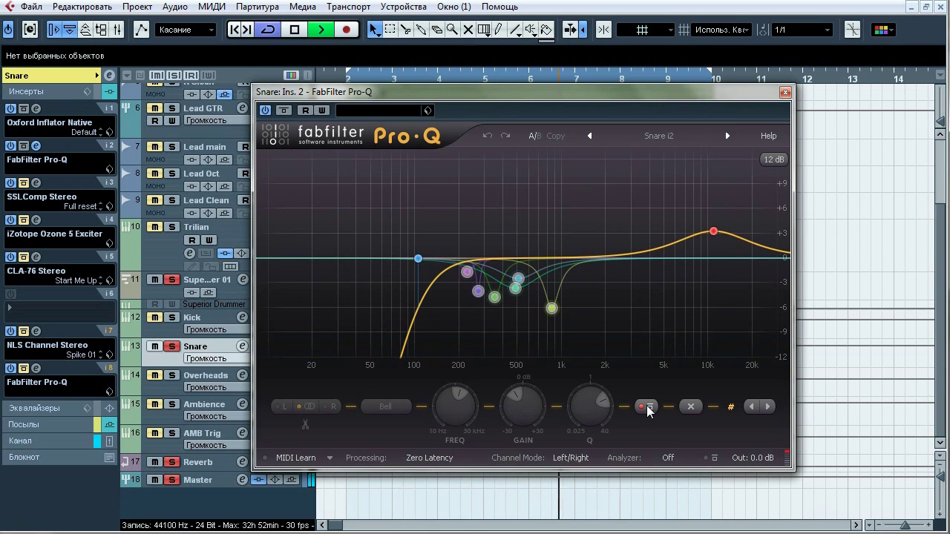
pyautogui.click(648, 408)
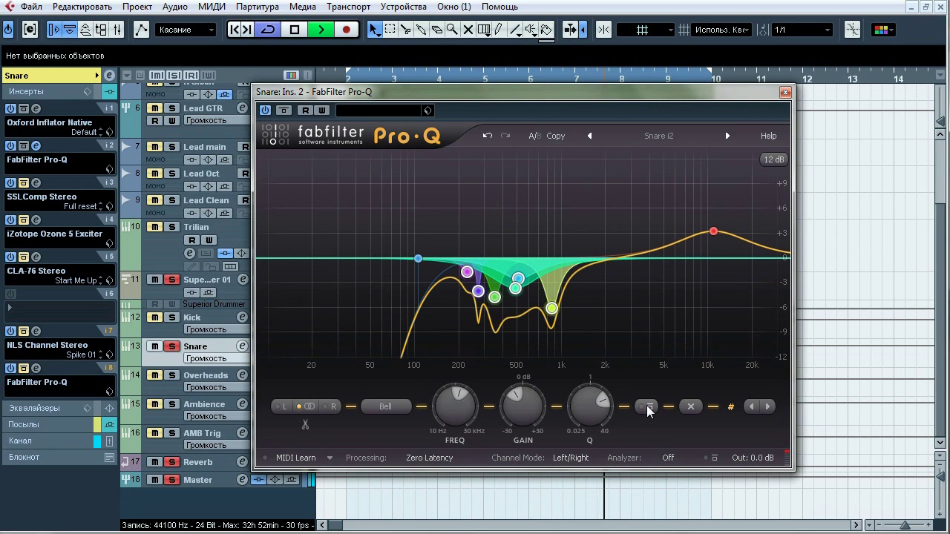
# Step: Audition the 10884 Hz boost band of the Snare's Pro-Q, compare the snare with the band bypassed and restored, and close the plug-in
pyautogui.click(714, 232)
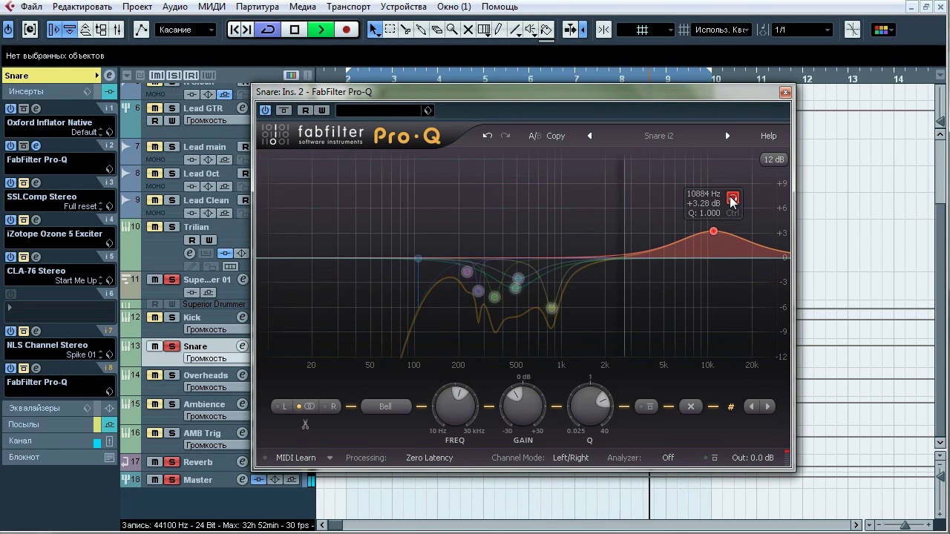
pyautogui.click(731, 201)
pyautogui.click(731, 201)
pyautogui.click(650, 408)
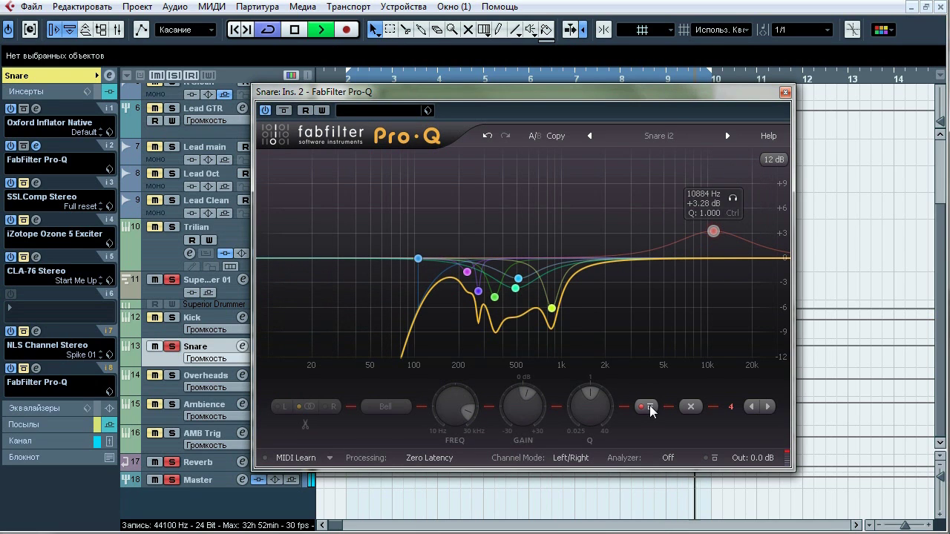
pyautogui.click(650, 408)
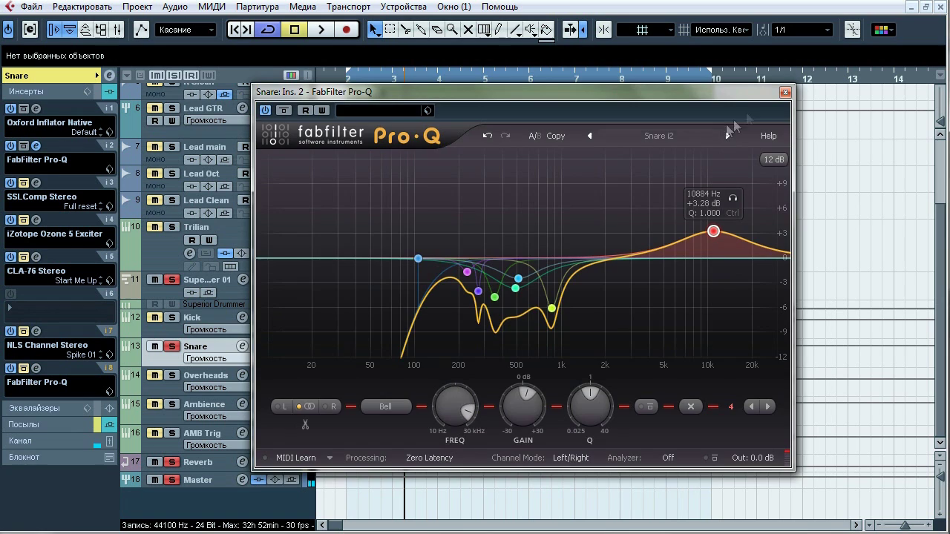
pyautogui.click(785, 92)
# Step: Open the Snare's third insert, SSLComp Stereo, activate it to review its compression settings, and close it
pyautogui.click(35, 183)
pyautogui.moveTo(528, 59); pyautogui.dragTo(493, 61)
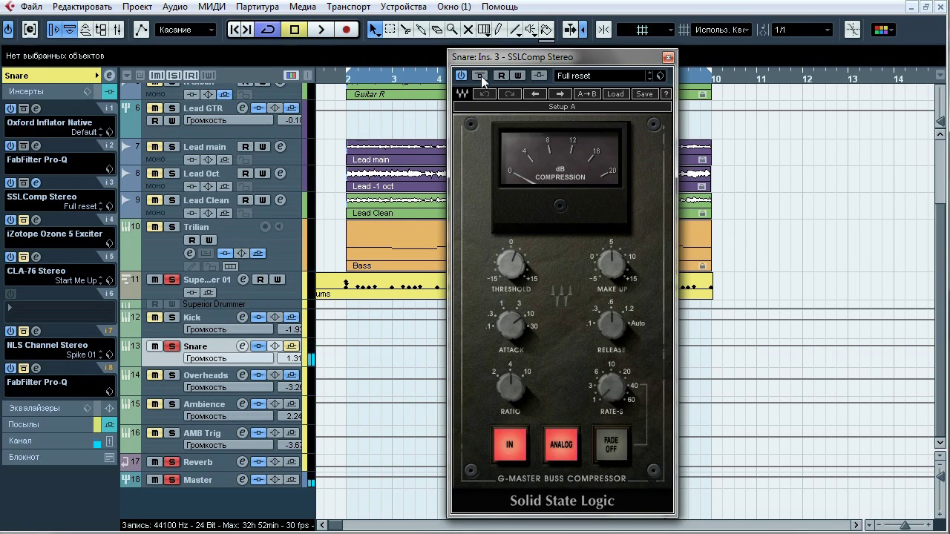
pyautogui.click(668, 58)
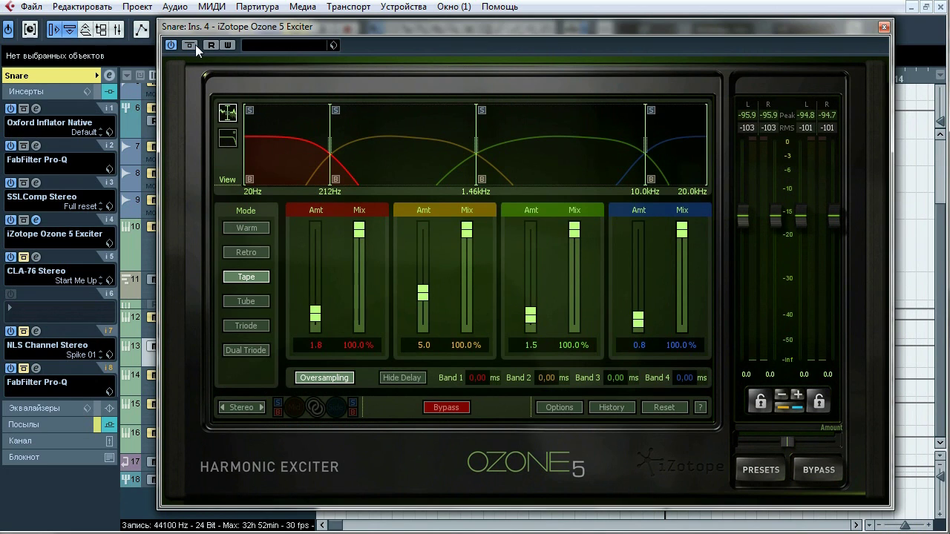
# Step: Compare the snare with the iZotope Ozone 5 Exciter insert bypassed and active during playback, leave it active and close it
pyautogui.press('space')
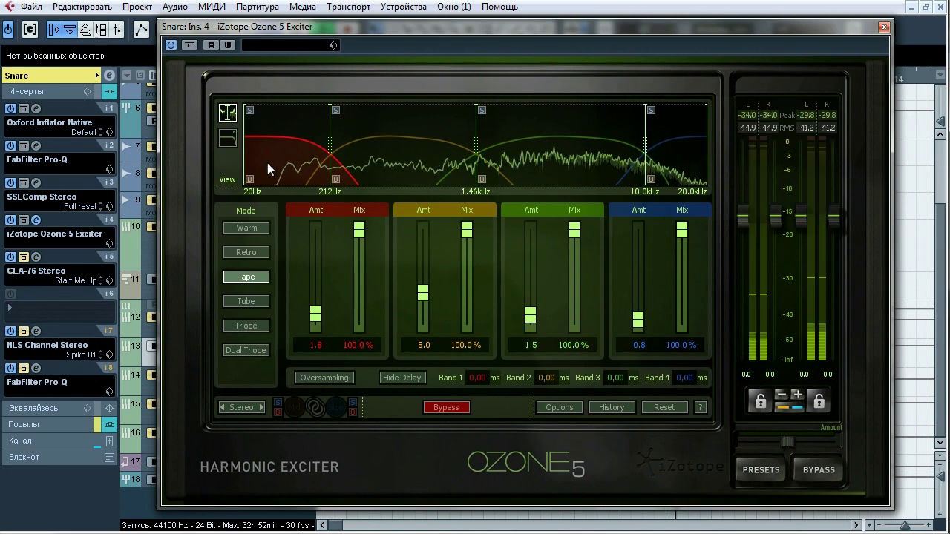
pyautogui.click(194, 46)
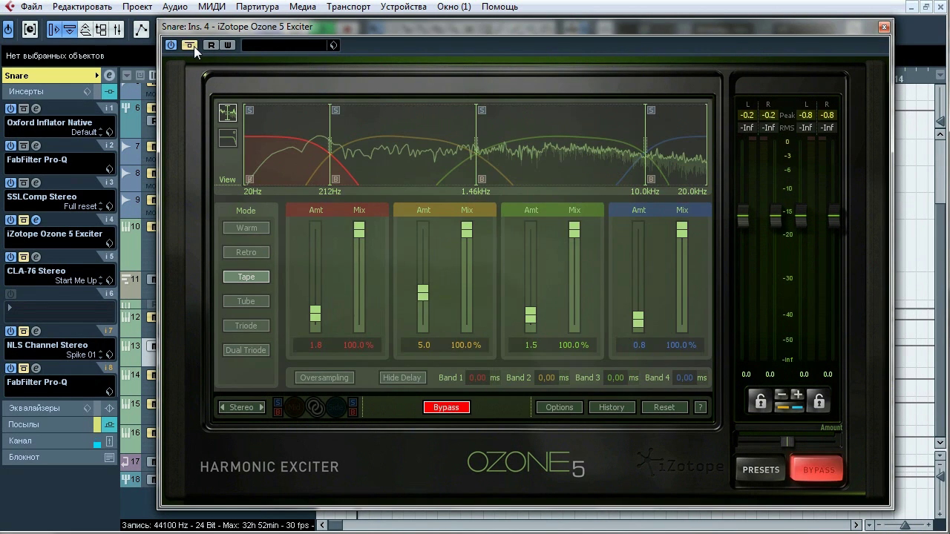
pyautogui.click(194, 46)
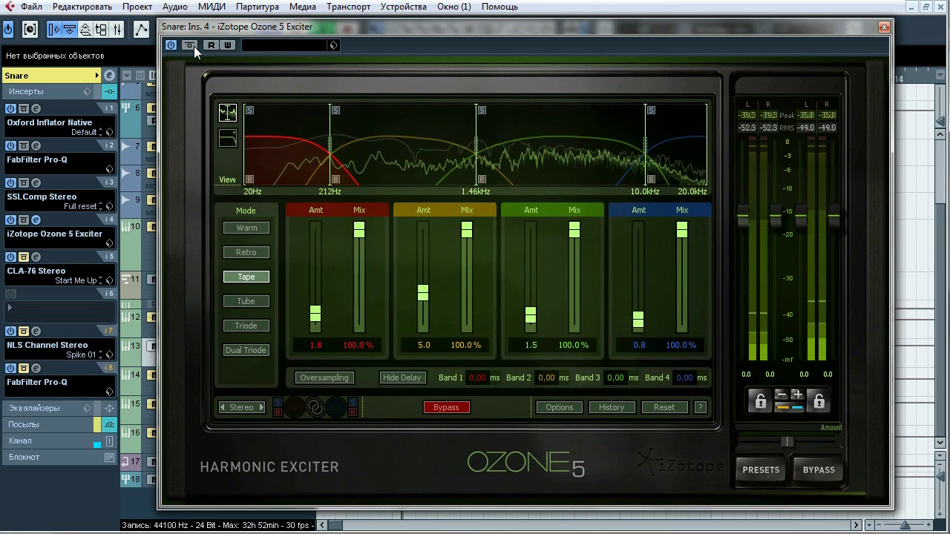
pyautogui.click(190, 45)
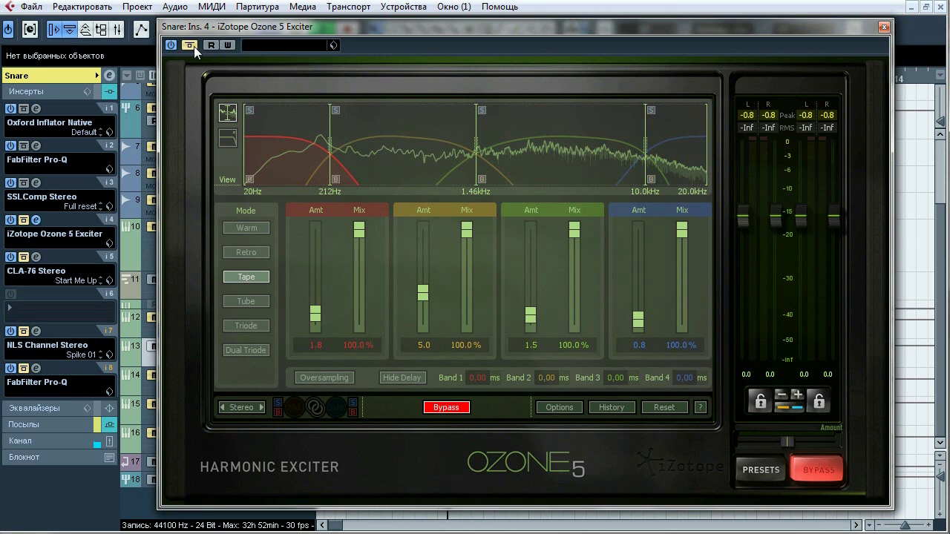
pyautogui.click(192, 45)
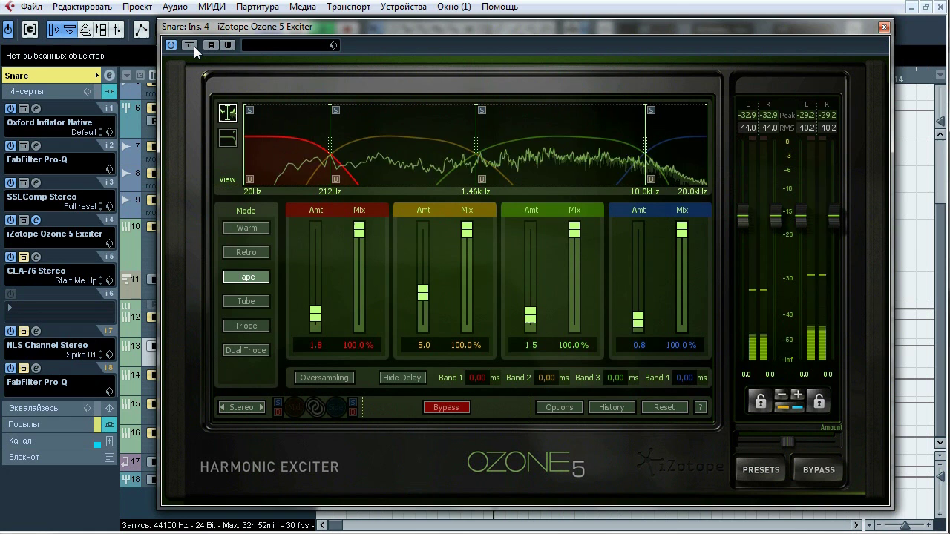
pyautogui.click(194, 46)
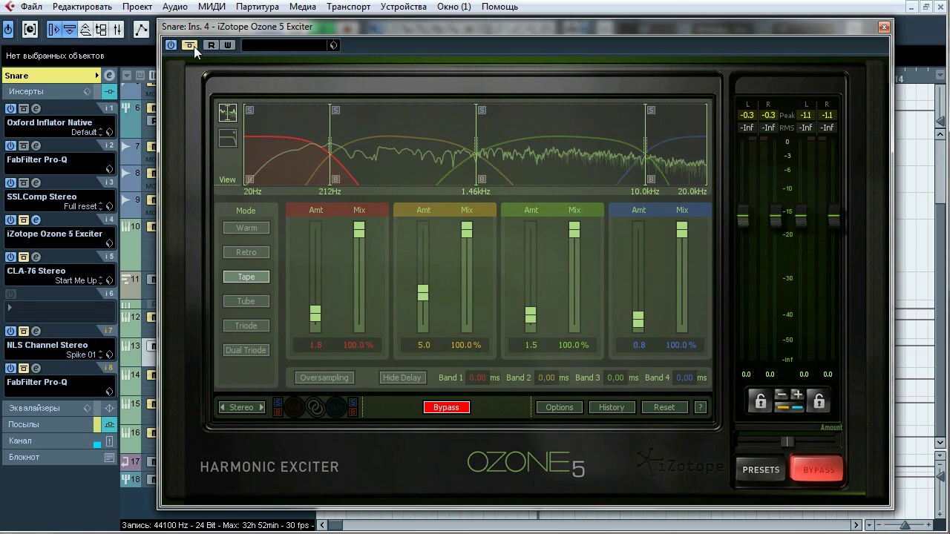
pyautogui.click(193, 46)
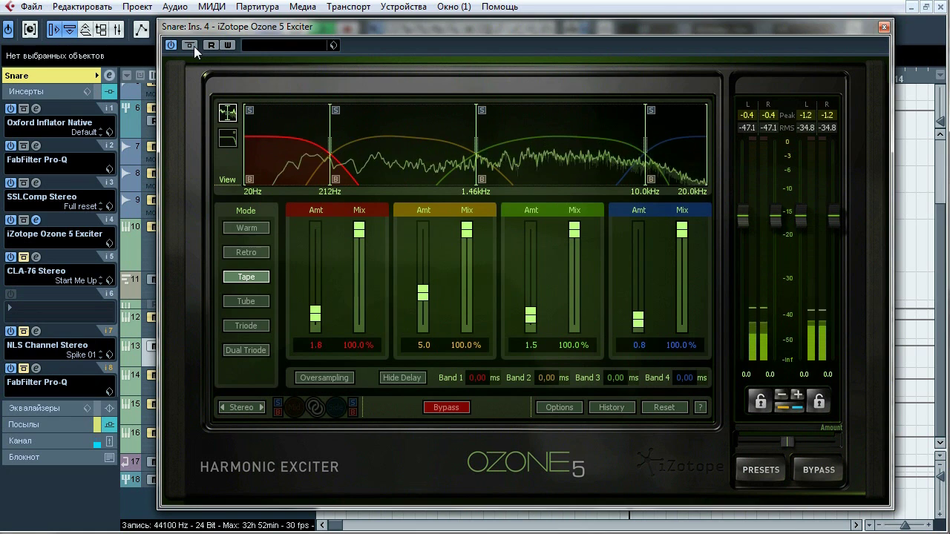
pyautogui.click(883, 26)
# Step: Open the Snare's CLA-76 Stereo insert, activate it during playback, switch its meter to OUT, and stop and close it
pyautogui.click(37, 257)
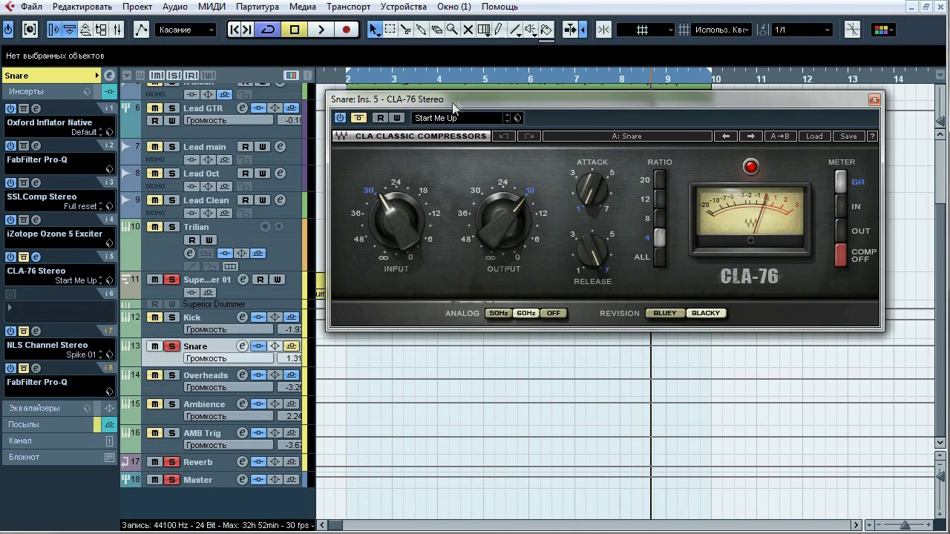
pyautogui.moveTo(453, 104); pyautogui.dragTo(367, 112)
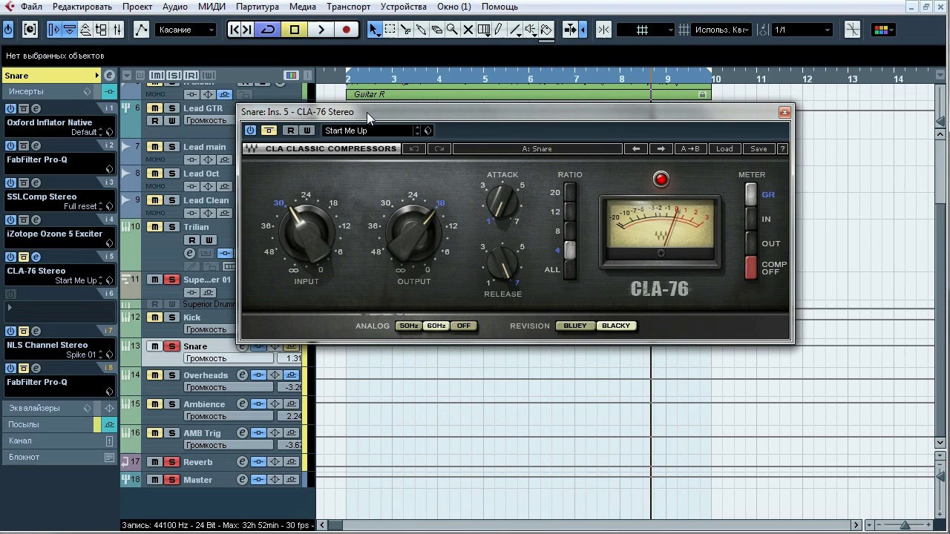
pyautogui.press('space')
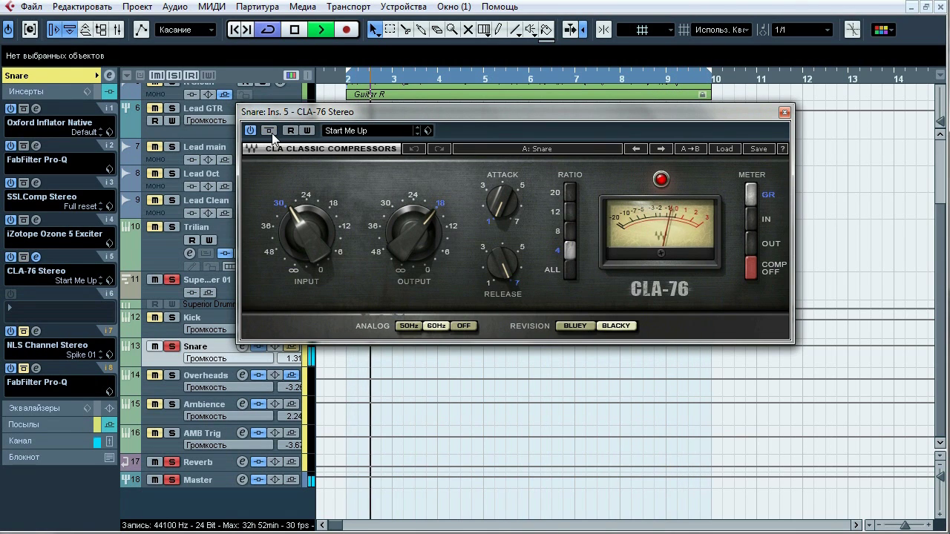
pyautogui.click(751, 241)
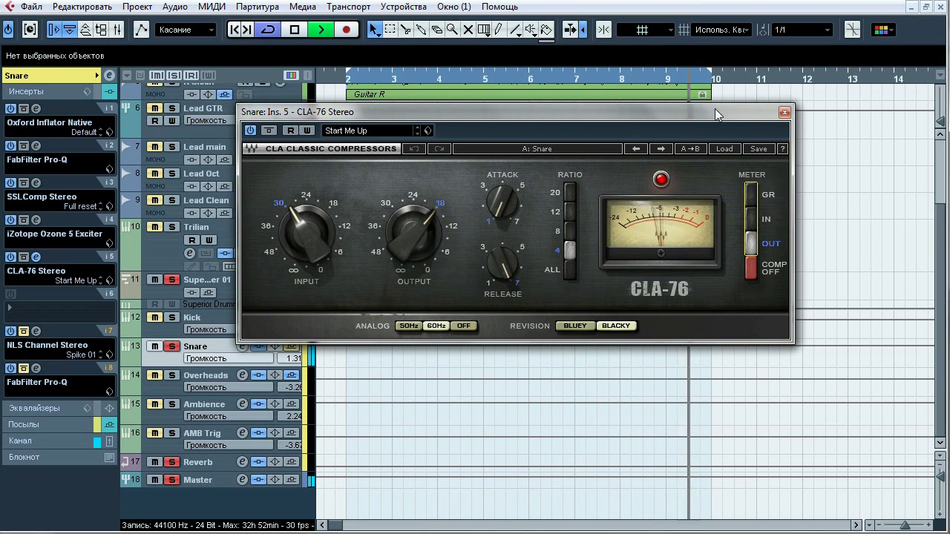
pyautogui.press('space')
pyautogui.click(784, 112)
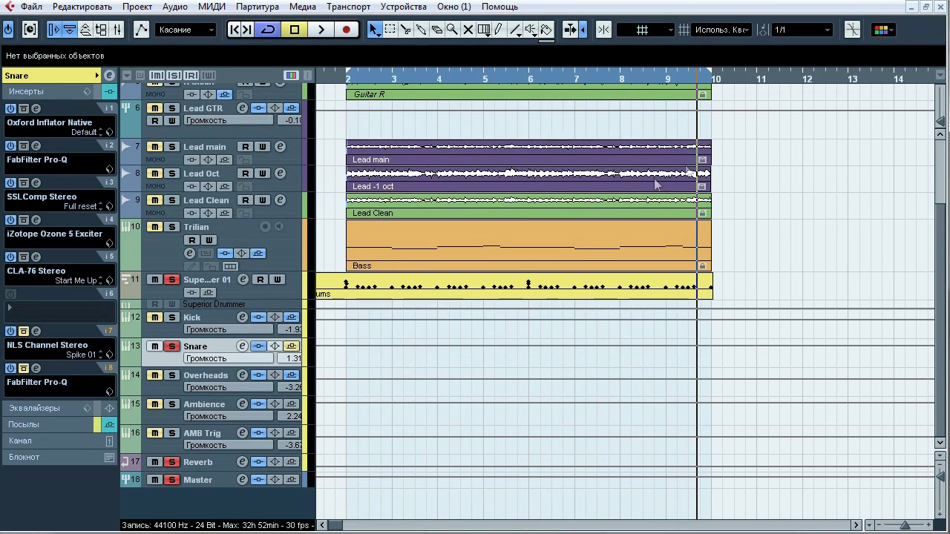
# Step: Open the Snare's NLS Channel Stereo insert, check the Kick's insert chain for reference and return to the Snare
pyautogui.click(36, 331)
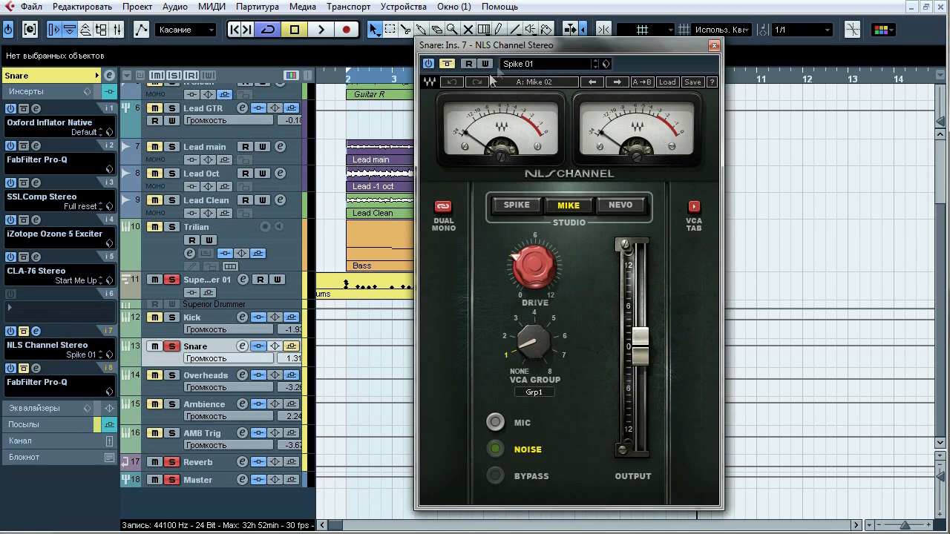
pyautogui.moveTo(499, 50); pyautogui.dragTo(494, 37)
pyautogui.click(201, 323)
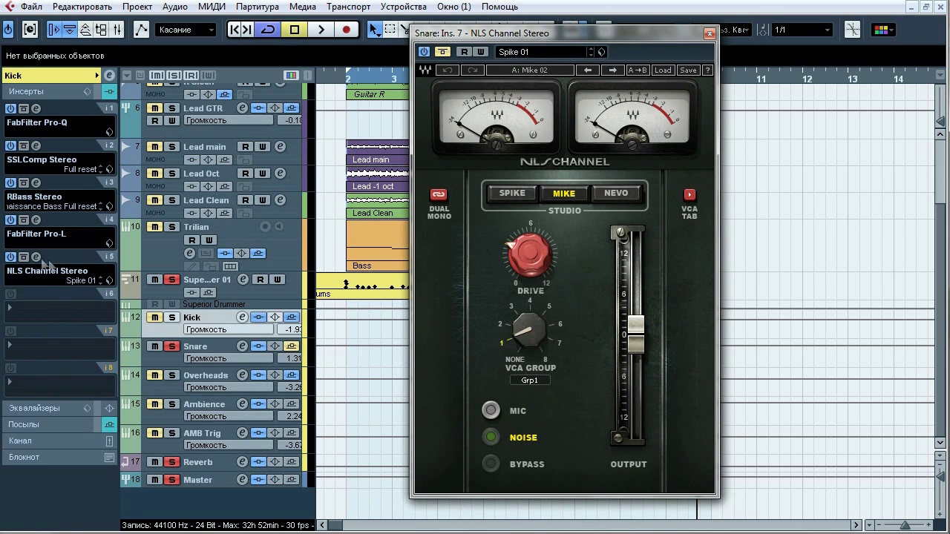
pyautogui.click(216, 346)
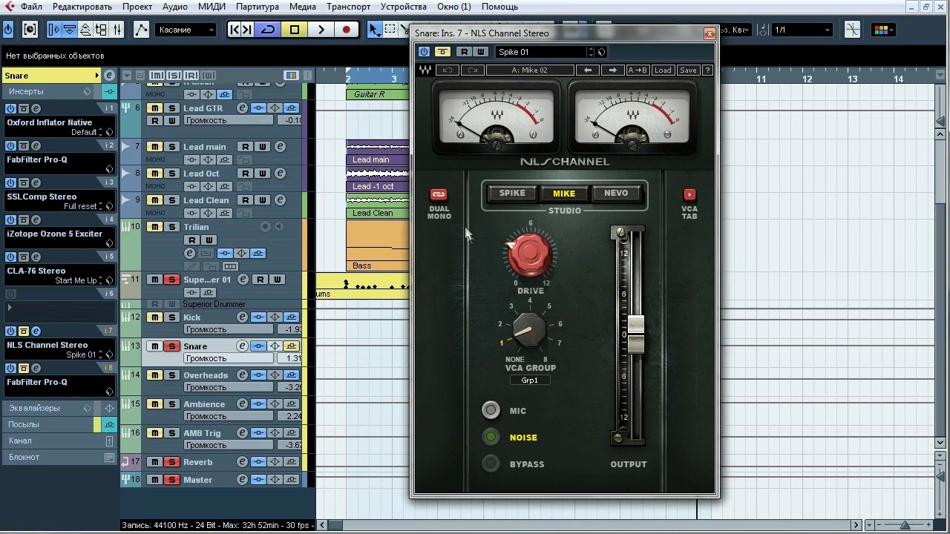
# Step: Compare the snare with NLS Channel Stereo bypassed and active during playback, leaving the insert active
pyautogui.press('space')
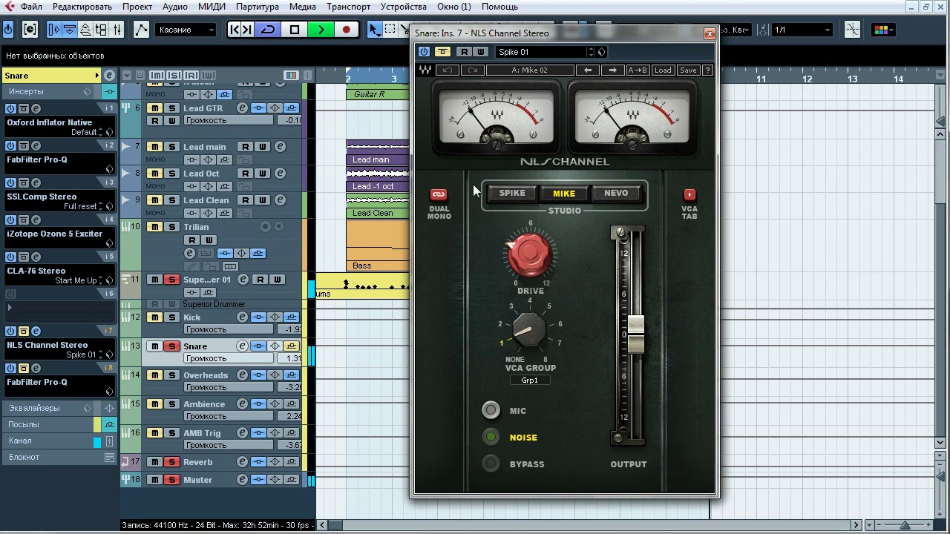
pyautogui.click(443, 52)
pyautogui.click(443, 52)
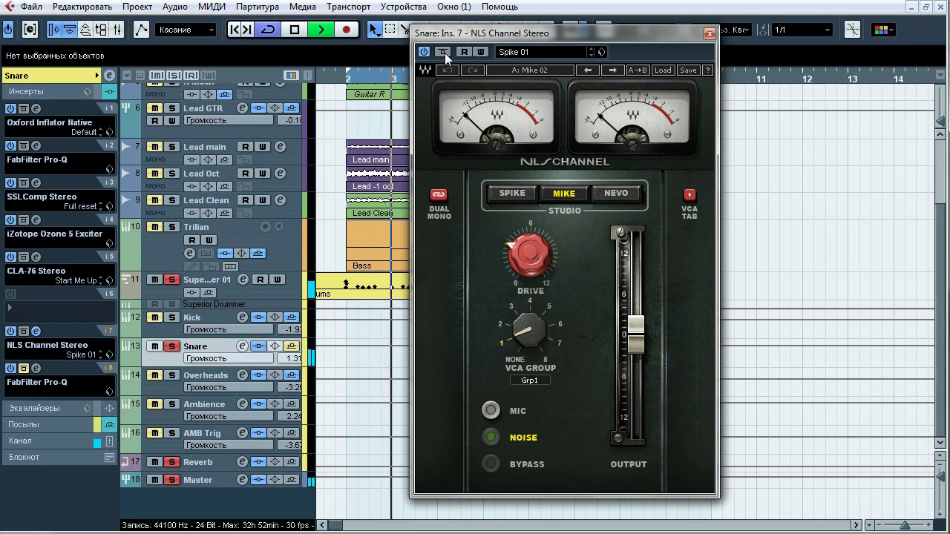
pyautogui.click(444, 52)
pyautogui.click(443, 52)
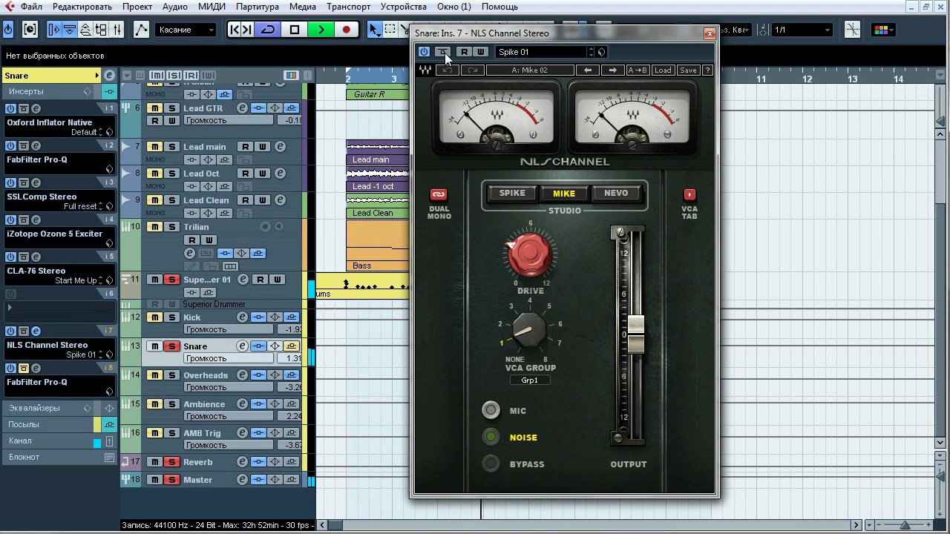
pyautogui.click(32, 441)
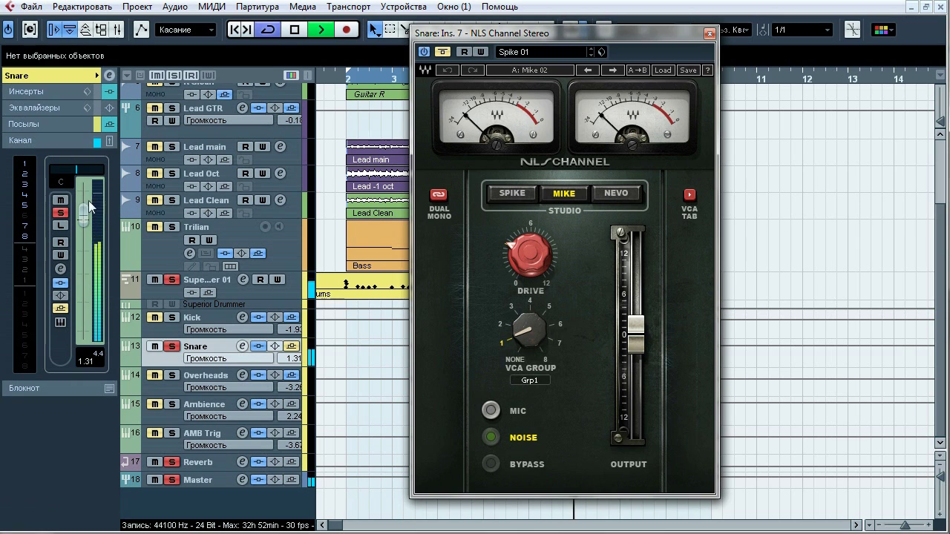
pyautogui.click(443, 55)
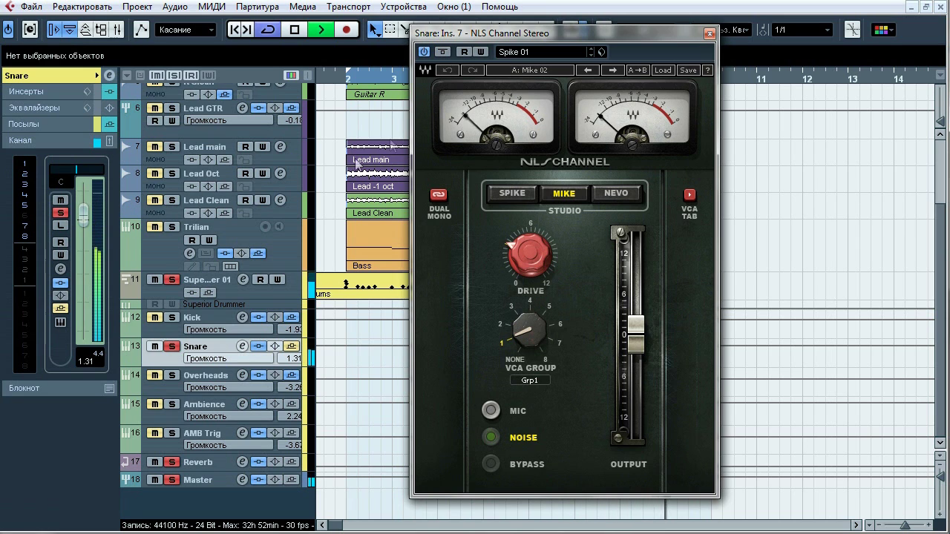
pyautogui.press('space')
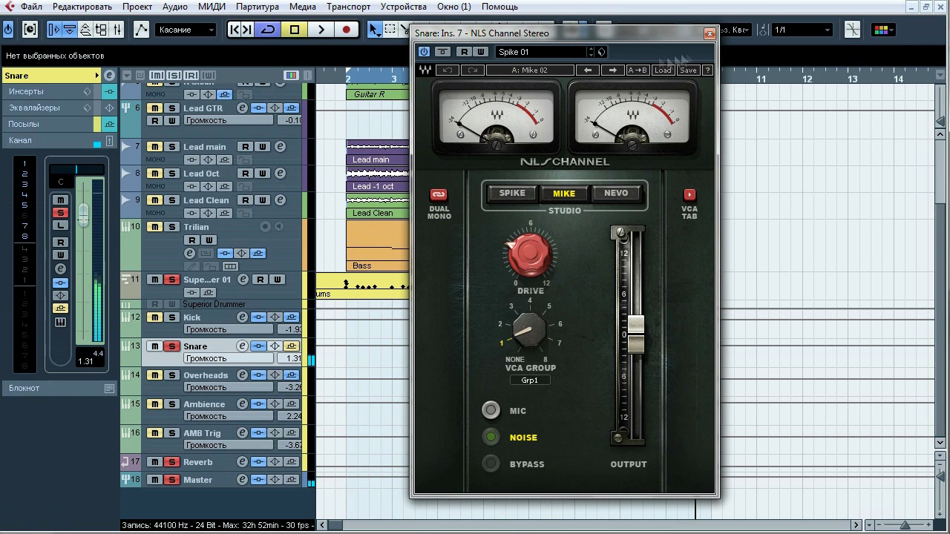
pyautogui.click(710, 33)
# Step: Open the Snare's eighth insert, FabFilter Pro-Q, compare it bypassed and active during playback, and leave it active
pyautogui.click(51, 94)
pyautogui.click(37, 369)
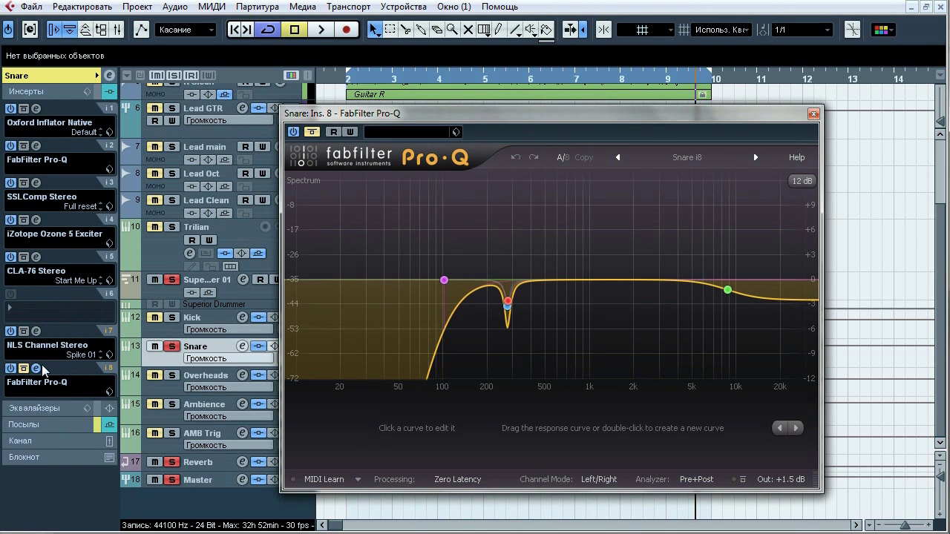
pyautogui.moveTo(389, 114); pyautogui.dragTo(360, 103)
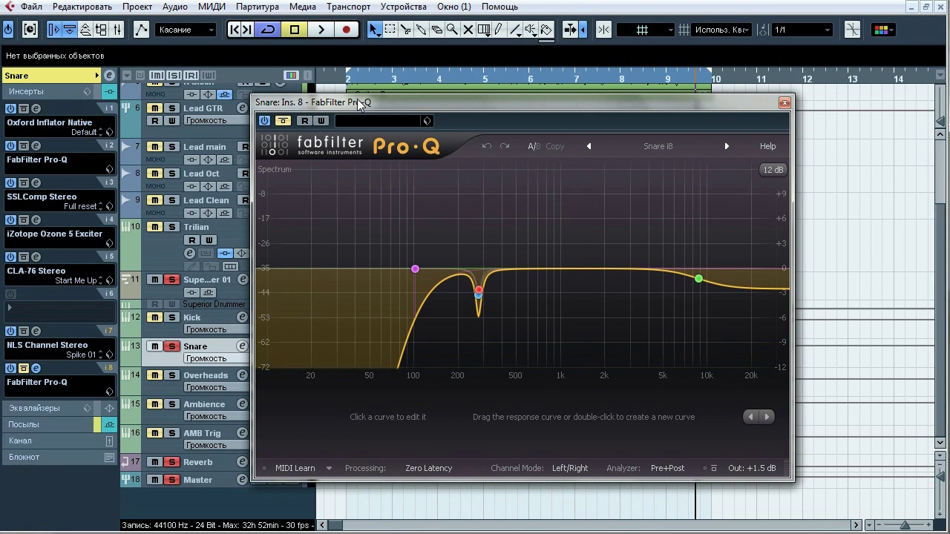
pyautogui.click(283, 121)
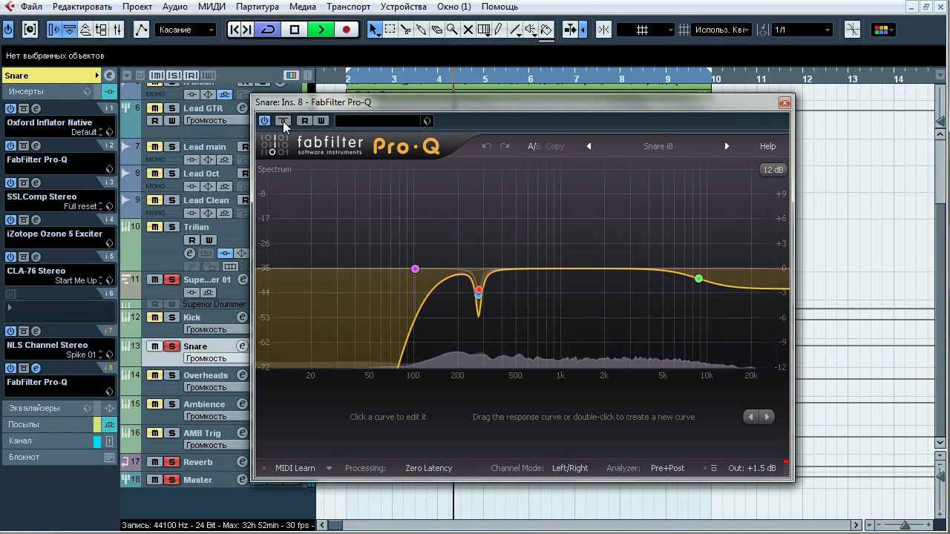
pyautogui.click(283, 121)
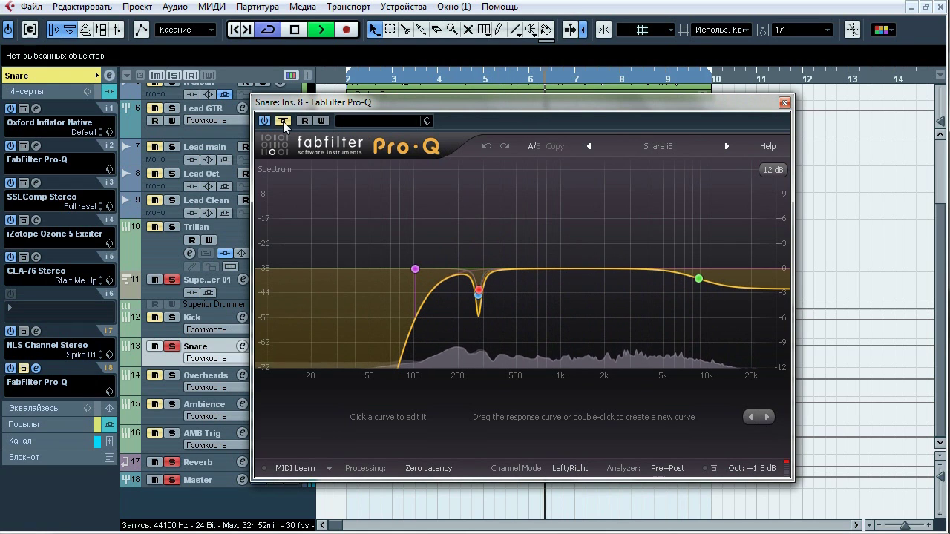
pyautogui.click(283, 121)
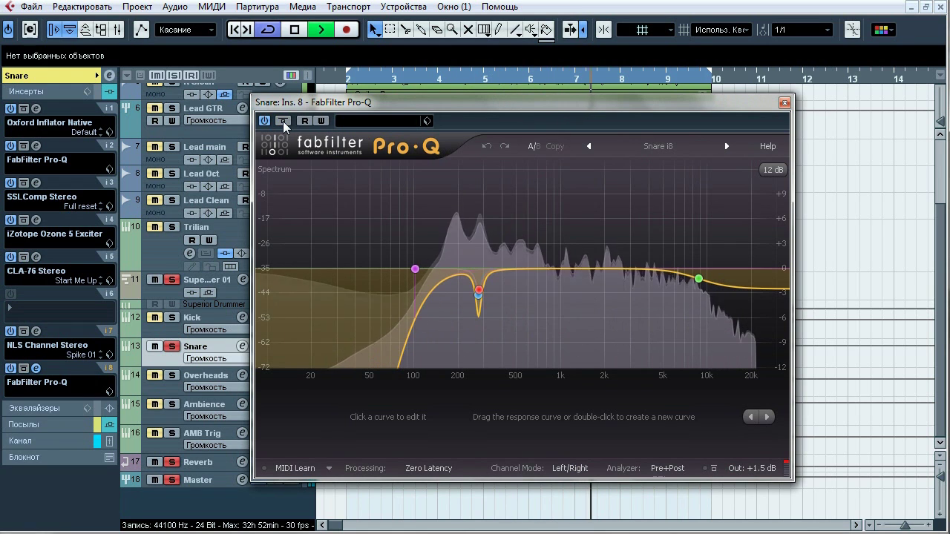
# Step: Audition the 101.67 Hz low-cut band, and compare the snare with the narrow cuts around 273.79 Hz bypassed and restored
pyautogui.moveTo(425, 252)
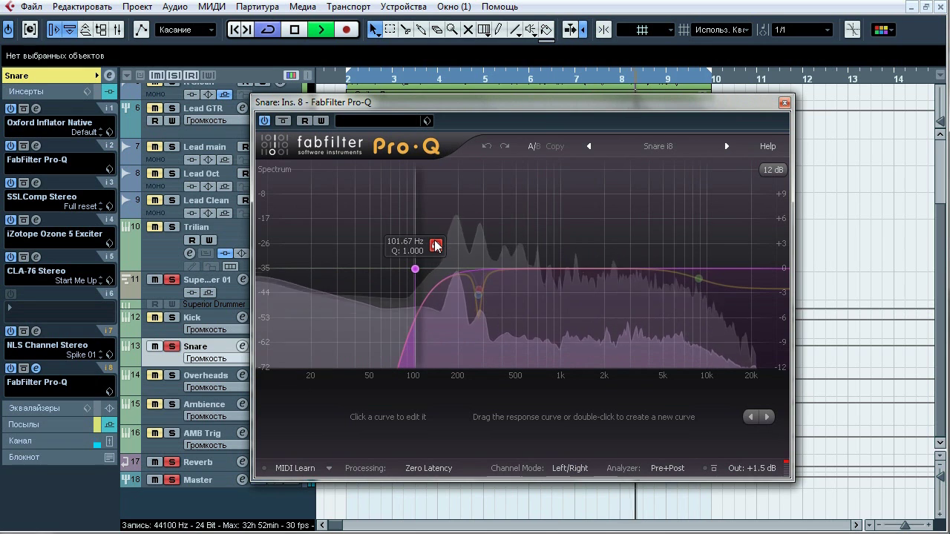
pyautogui.click(478, 289)
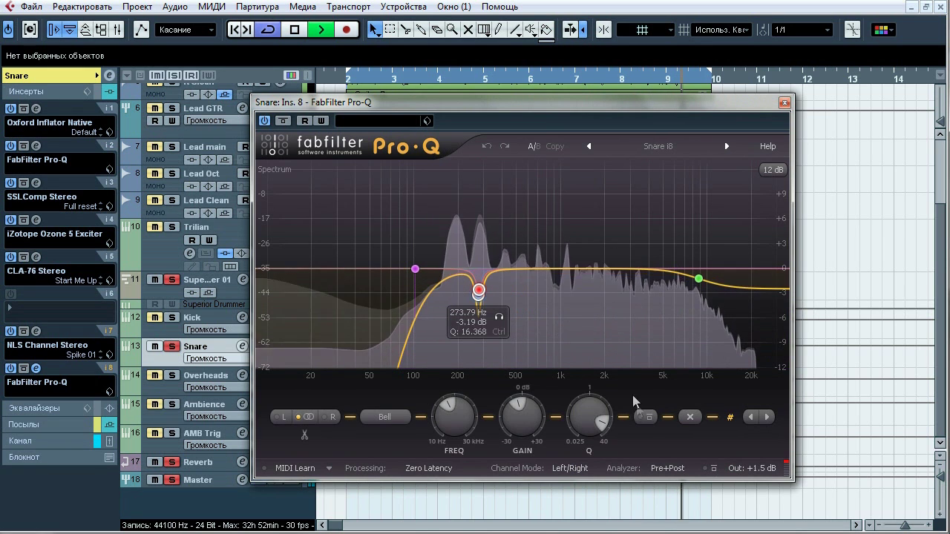
pyautogui.click(637, 416)
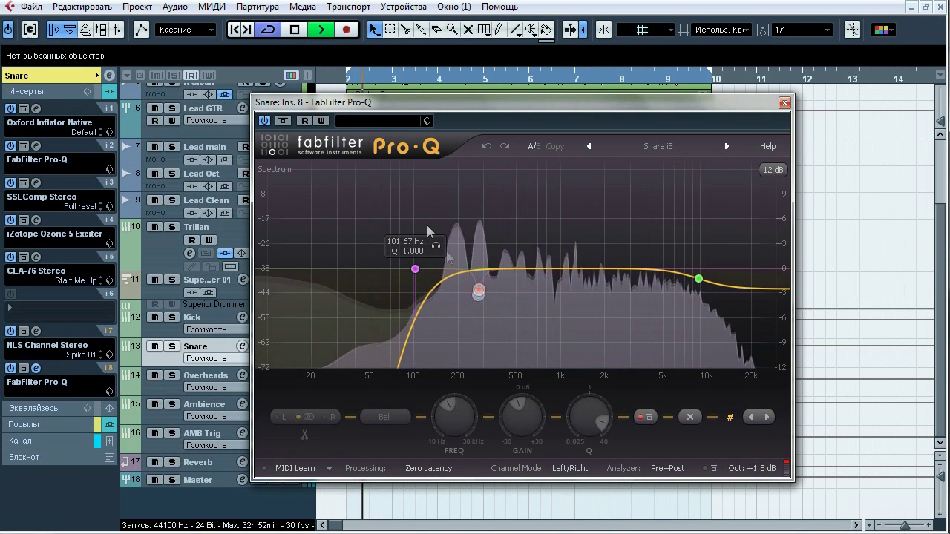
pyautogui.click(645, 417)
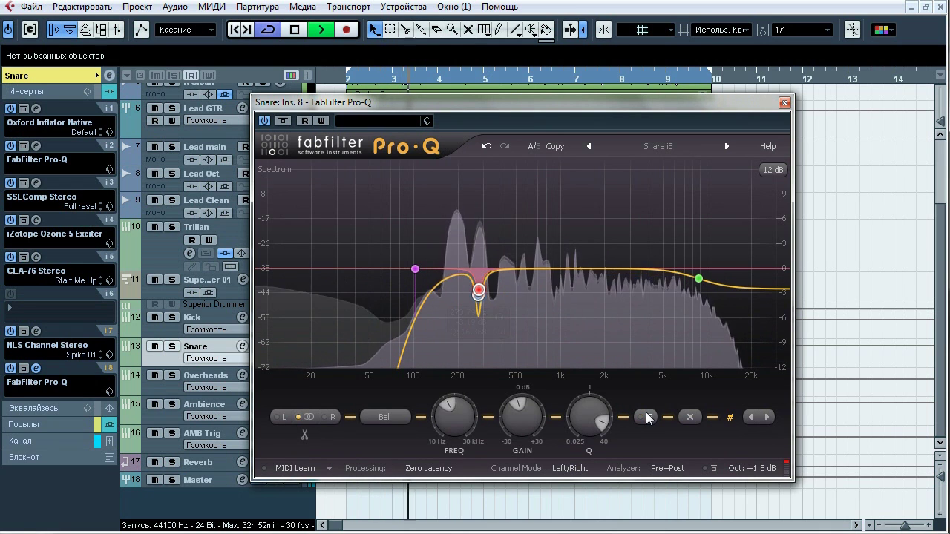
# Step: Bypass and restore the narrow cuts in the Snare's Pro-Q, and audition the 8722.1 Hz high shelf and compare it bypassed and restored
pyautogui.click(645, 417)
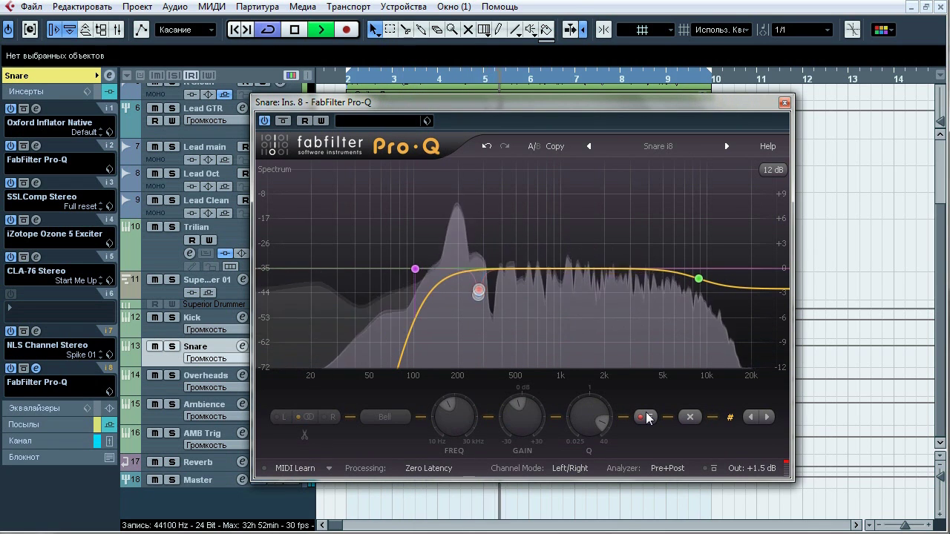
pyautogui.click(645, 417)
pyautogui.click(698, 279)
pyautogui.keyDown('ctrl'); pyautogui.click(718, 300); pyautogui.keyUp('ctrl')
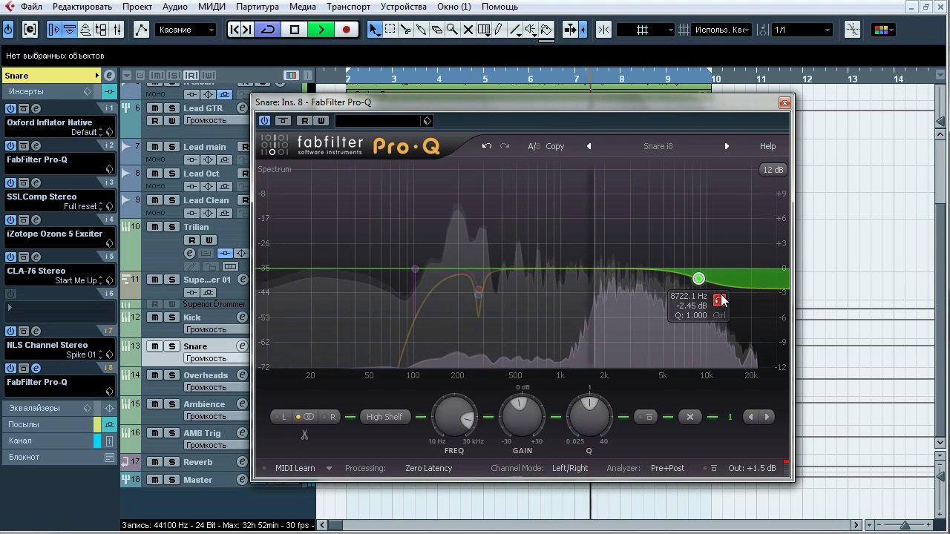
pyautogui.keyDown('ctrl'); pyautogui.click(722, 300); pyautogui.keyUp('ctrl')
pyautogui.click(642, 420)
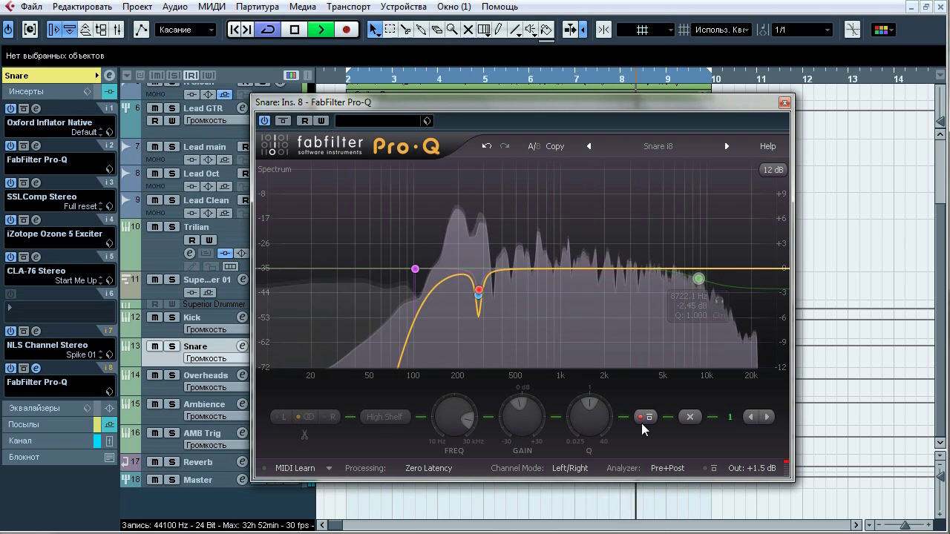
pyautogui.click(642, 419)
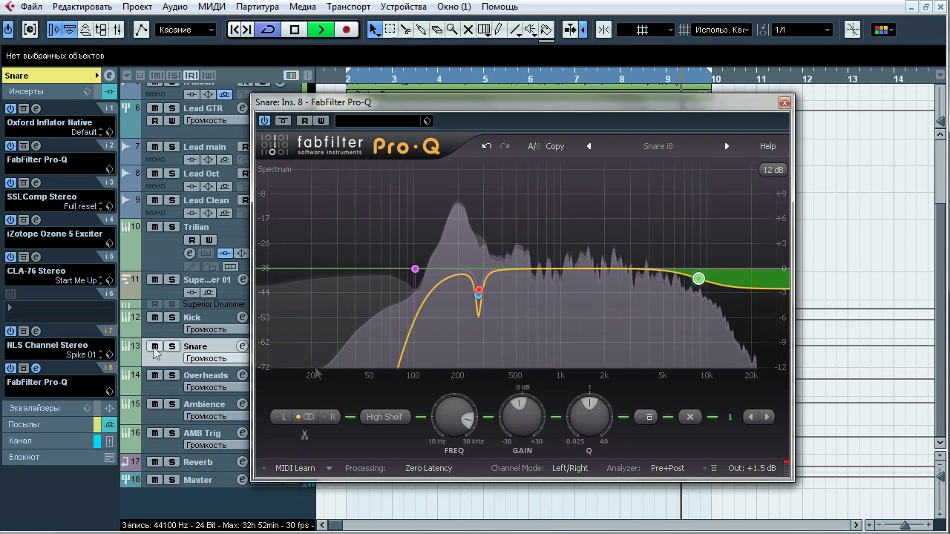
# Step: Solo the Snare, audition the high shelf and compare it bypassed and restored, and stop playback
pyautogui.click(171, 346)
pyautogui.keyDown('ctrl'); pyautogui.click(717, 300); pyautogui.keyUp('ctrl')
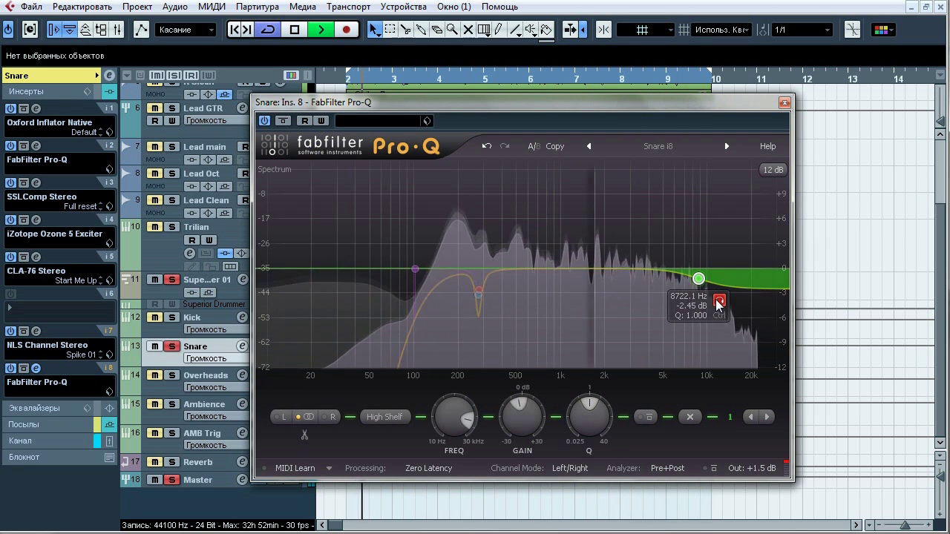
pyautogui.keyDown('ctrl'); pyautogui.click(718, 301); pyautogui.keyUp('ctrl')
pyautogui.click(642, 418)
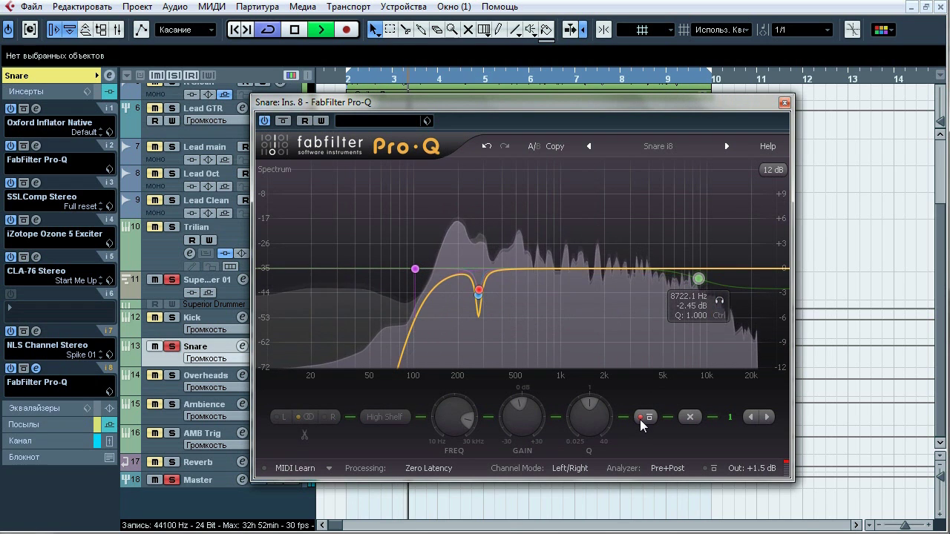
pyautogui.click(642, 418)
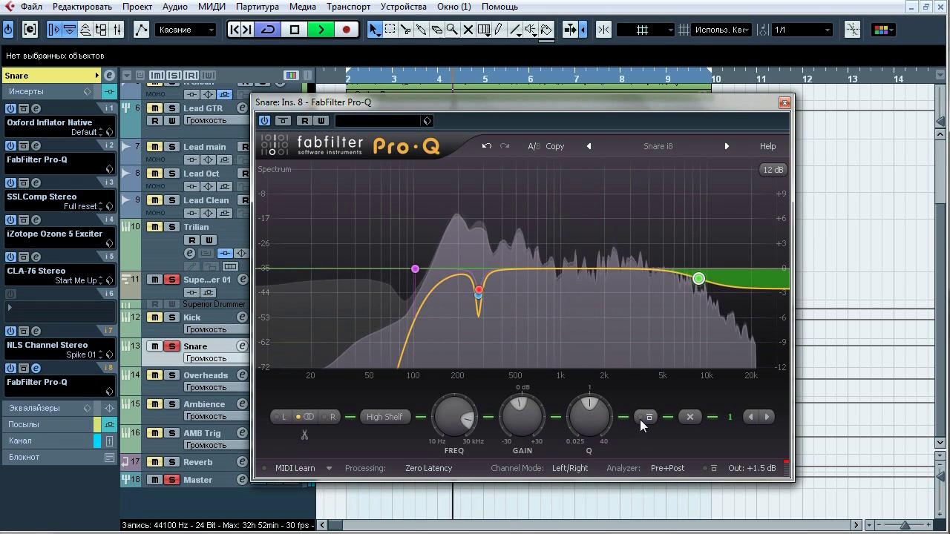
pyautogui.press('space')
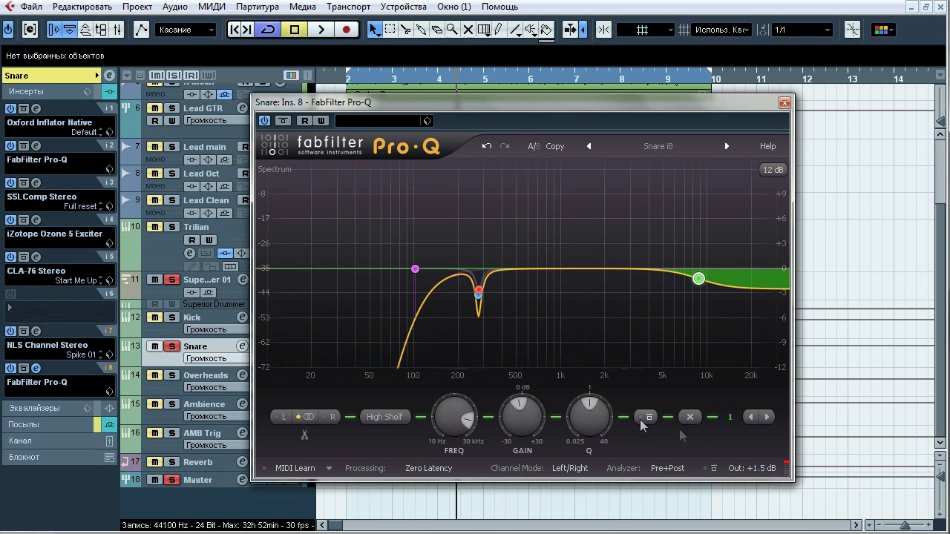
pyautogui.moveTo(747, 436)
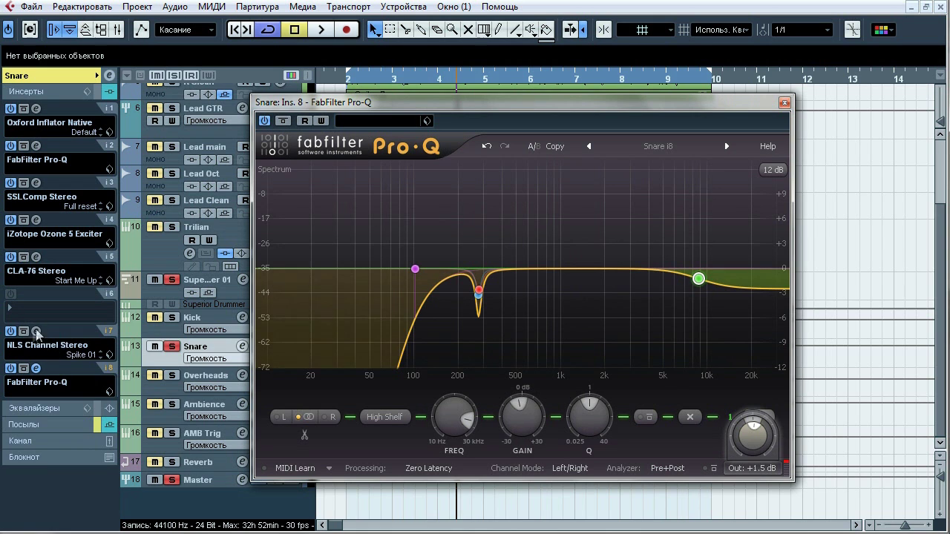
pyautogui.click(75, 77)
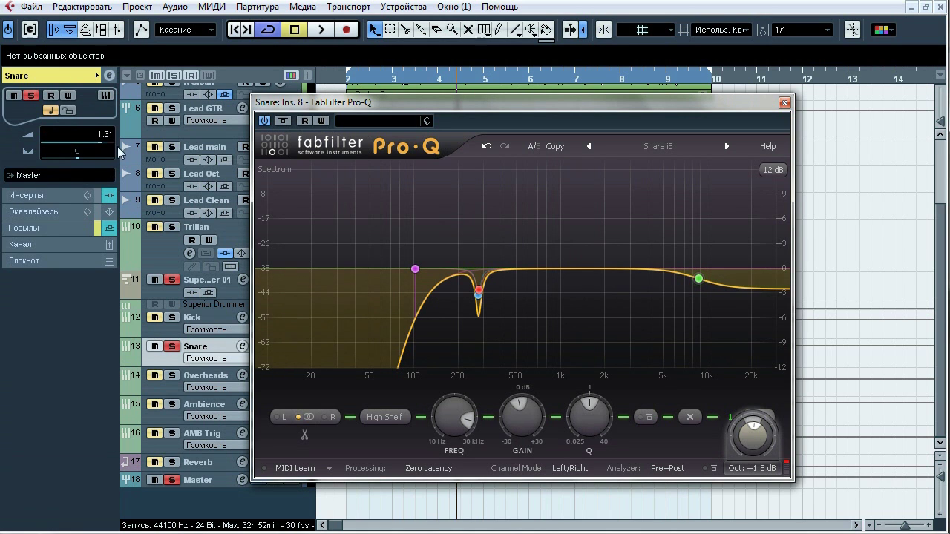
pyautogui.click(30, 195)
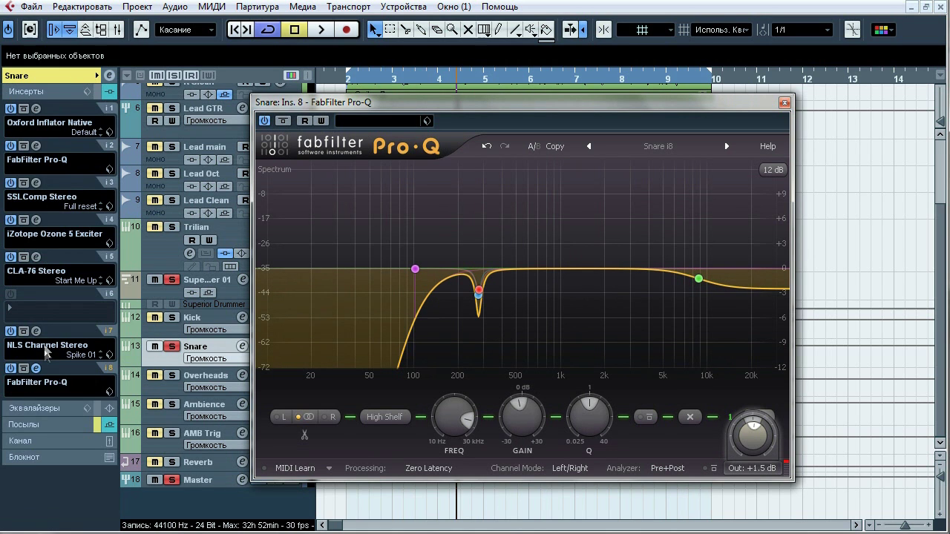
pyautogui.click(785, 102)
pyautogui.click(89, 424)
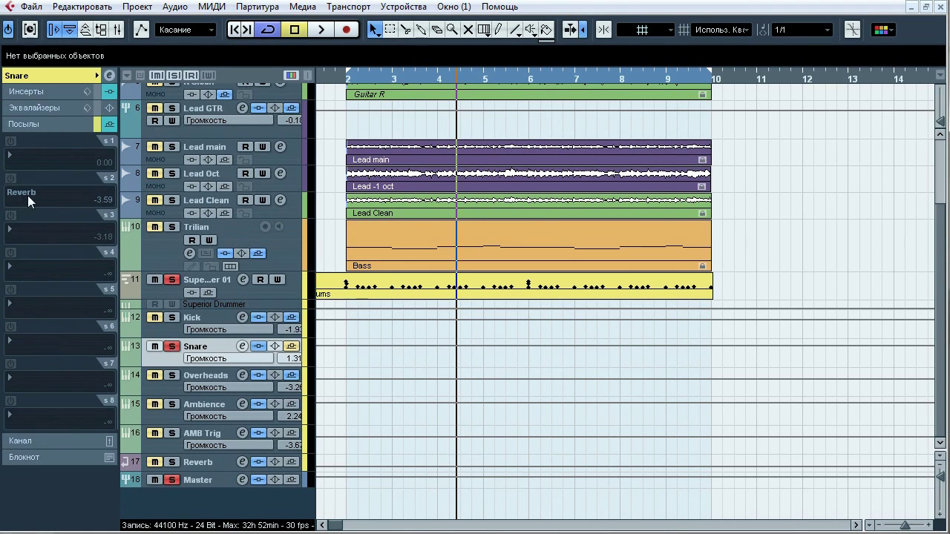
# Step: Compare the soloed Snare with its Reverb send bypassed and active during playback, leave the send active, and stop playback
pyautogui.press('space')
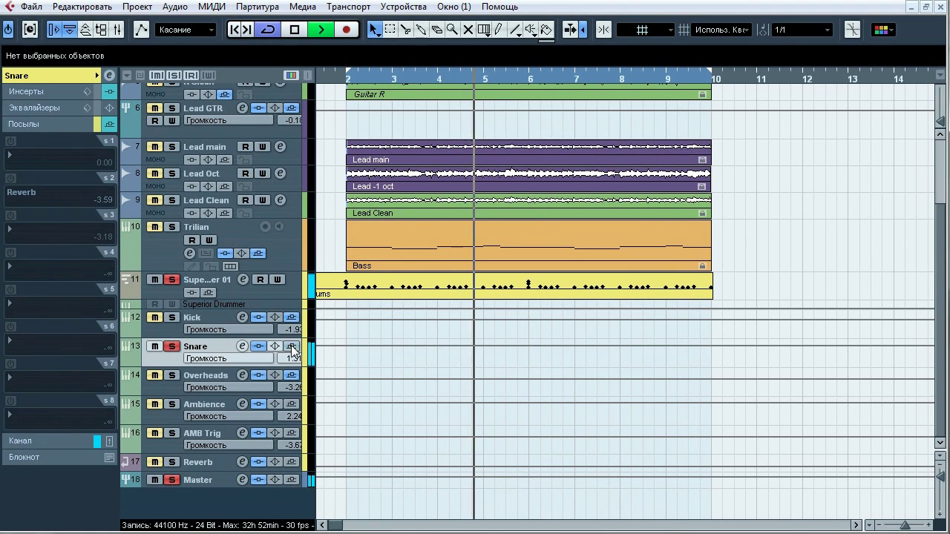
pyautogui.click(292, 347)
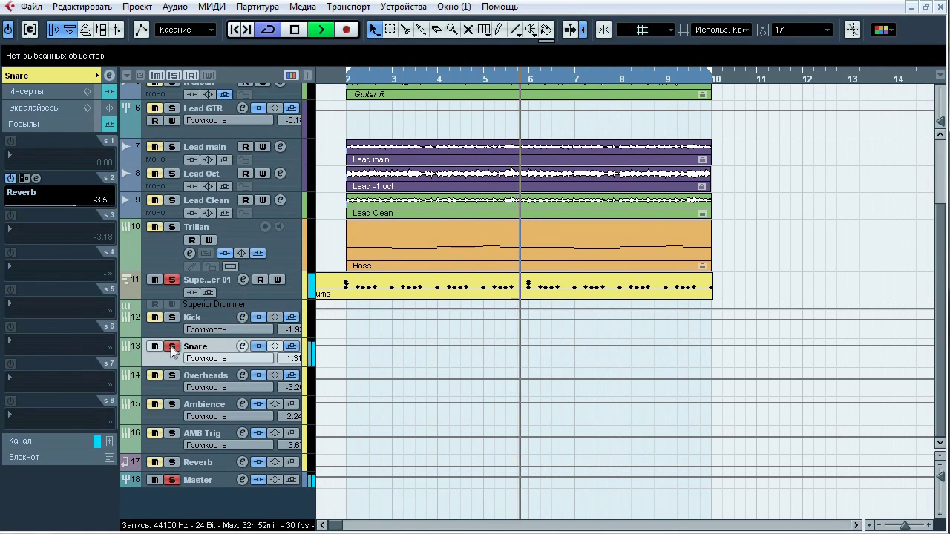
pyautogui.click(291, 346)
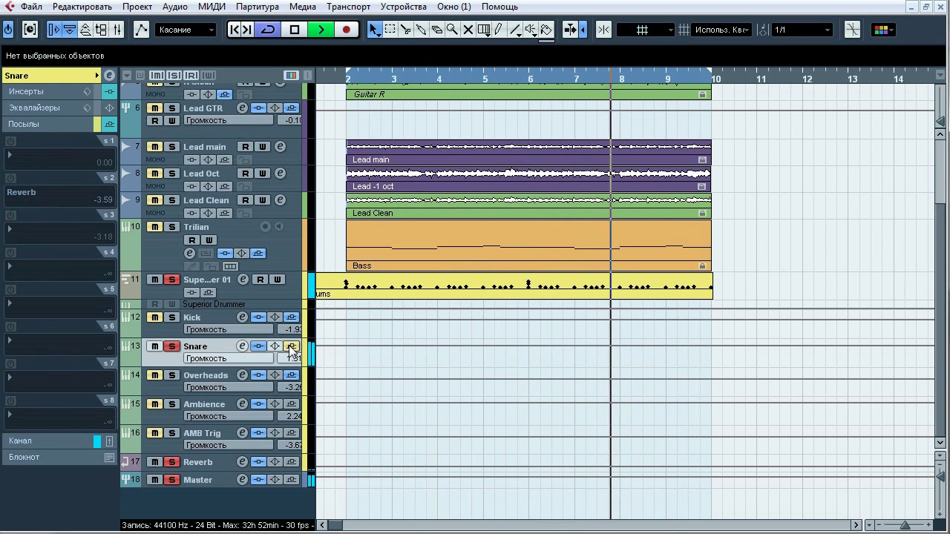
pyautogui.click(292, 346)
pyautogui.press('space')
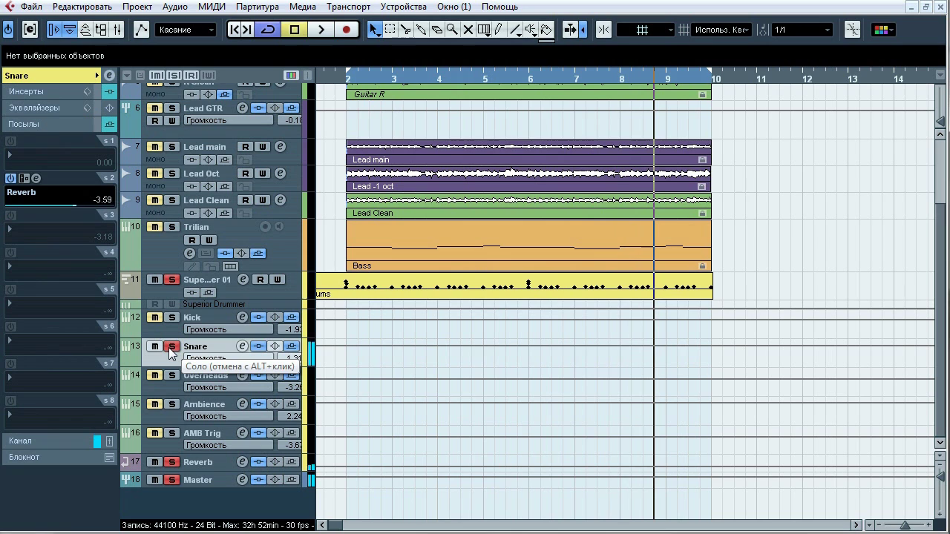
# Step: Unsolo the Snare and solo the Overheads track instead
pyautogui.click(170, 348)
pyautogui.click(212, 380)
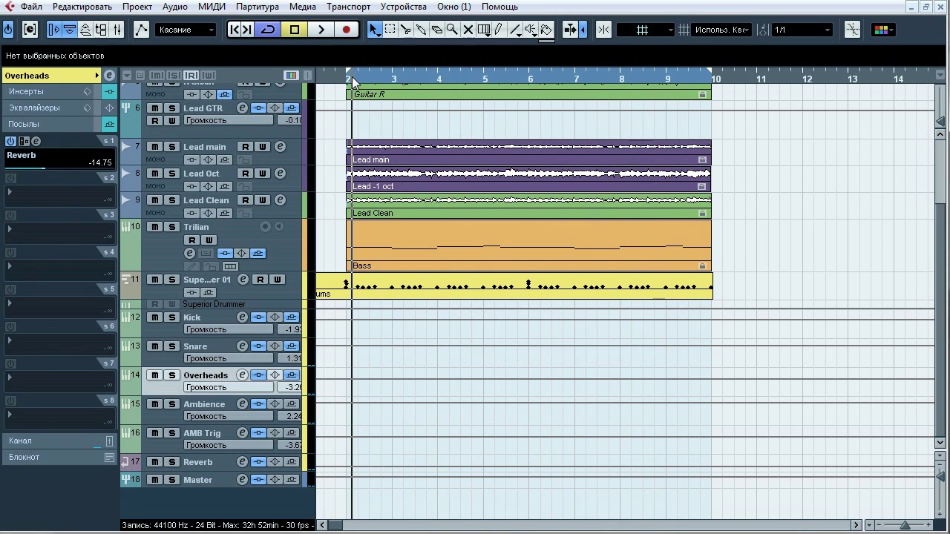
pyautogui.press('s')
# Step: Play the Overheads with sends bypassed, compare all its inserts active and bypassed, leave the inserts bypassed, and stop playback
pyautogui.press('space')
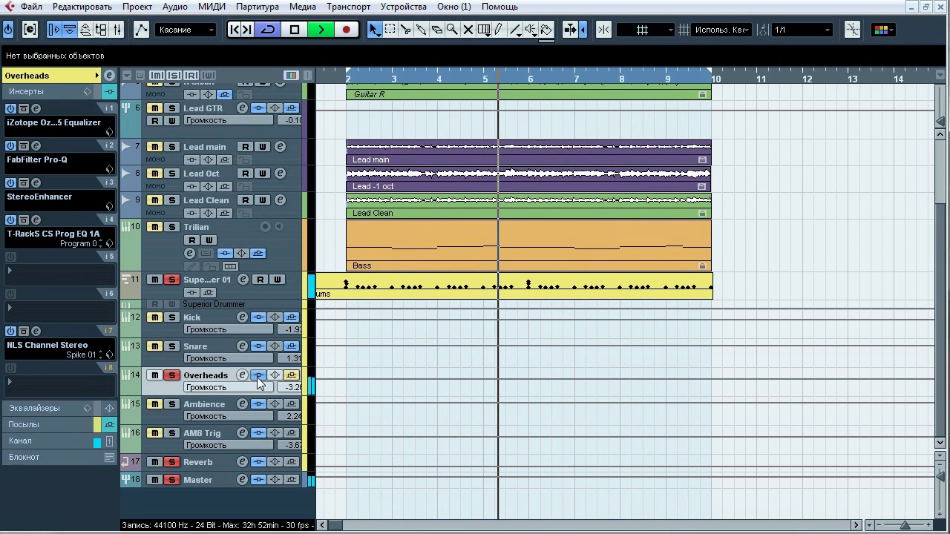
pyautogui.click(258, 375)
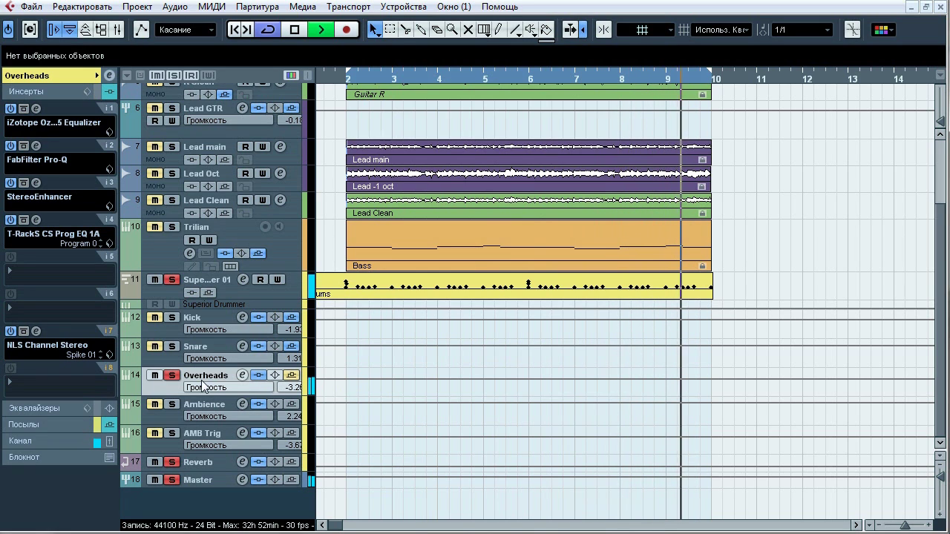
pyautogui.press('space')
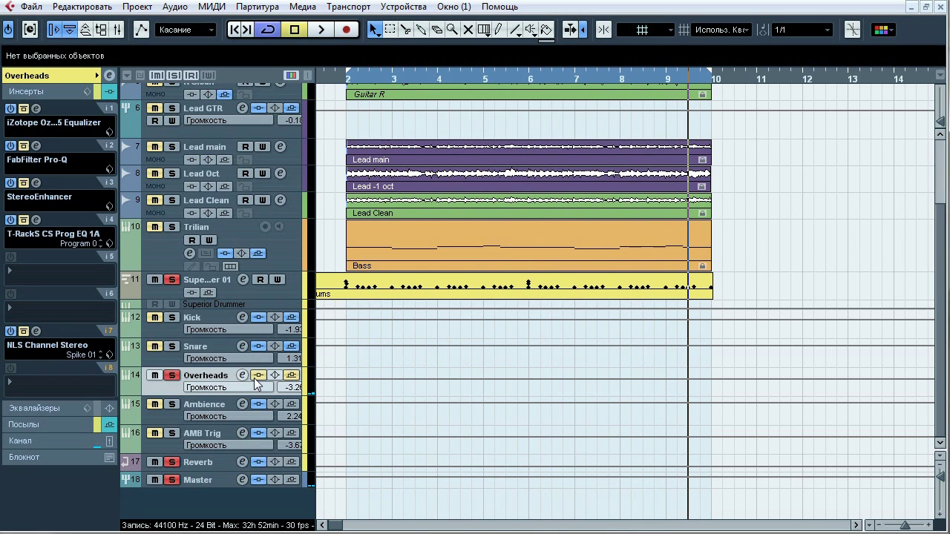
# Step: Open the Overheads' first insert, iZotope Ozone 5 Equalizer, compare it bypassed and active during playback, and leave it active
pyautogui.click(36, 109)
pyautogui.moveTo(439, 134); pyautogui.dragTo(489, 40)
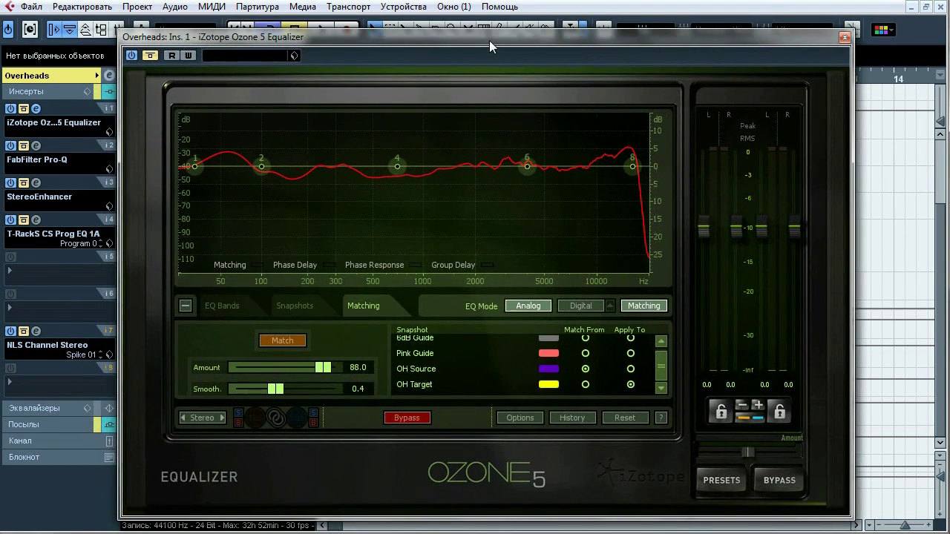
pyautogui.press('space')
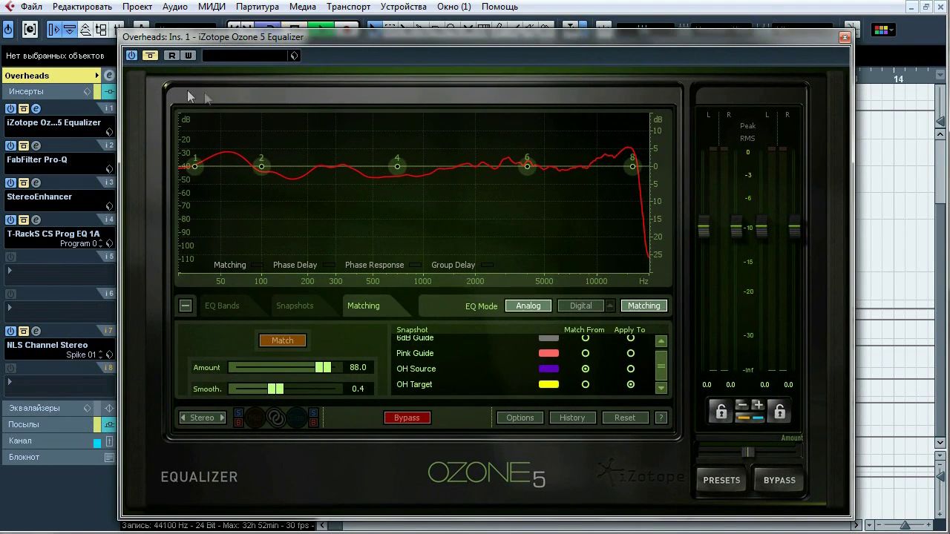
pyautogui.click(152, 57)
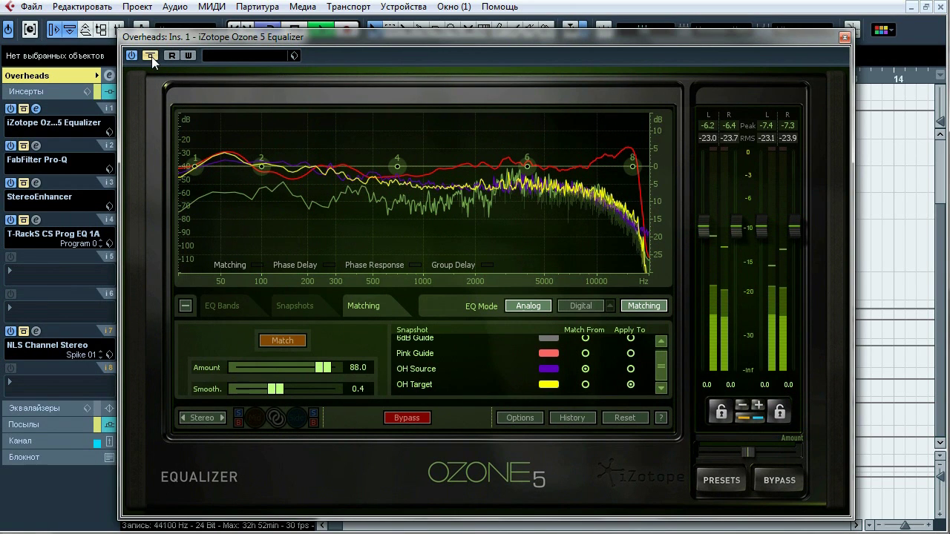
pyautogui.click(151, 56)
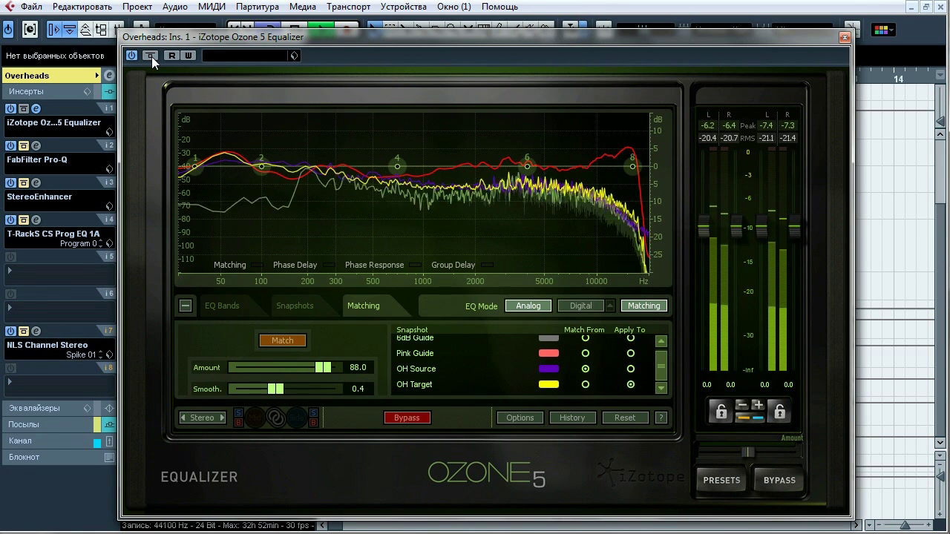
pyautogui.click(152, 56)
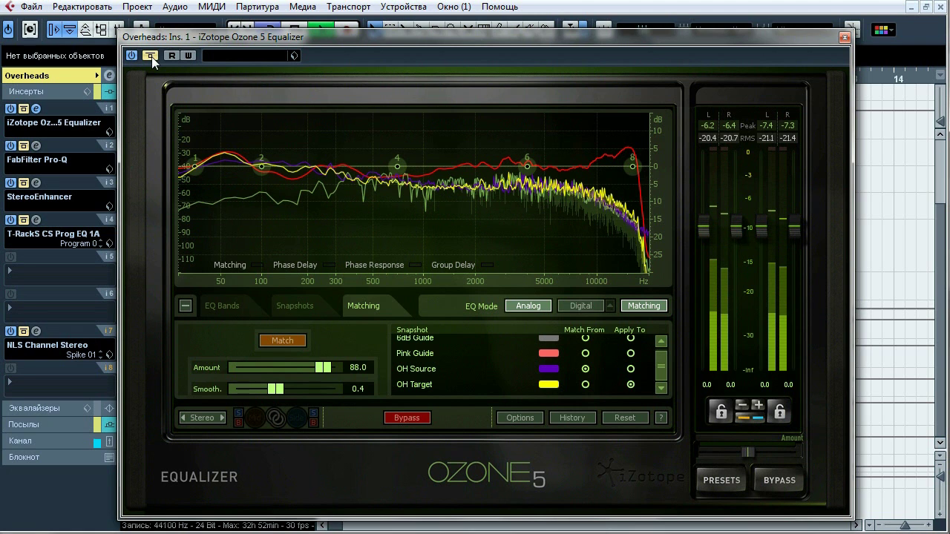
pyautogui.click(151, 57)
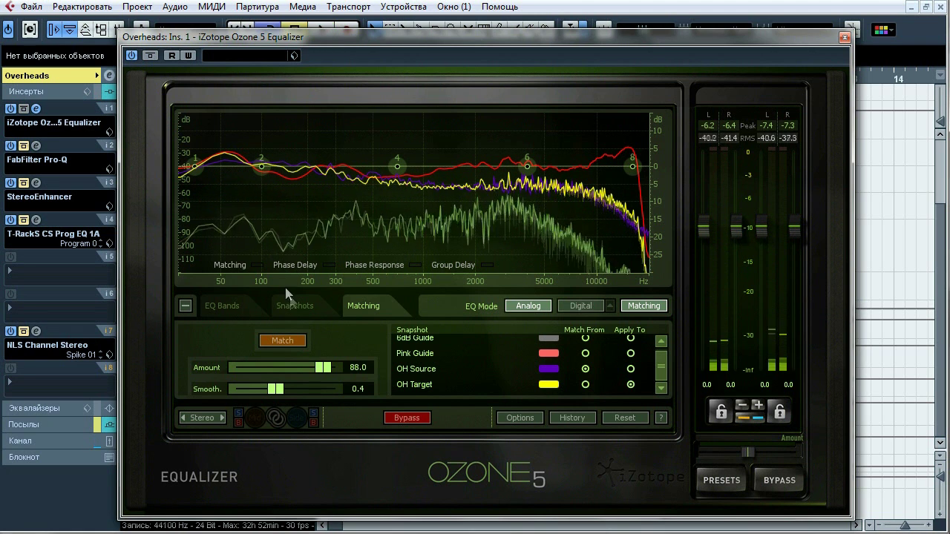
# Step: Show the Ozone equalizer's OH Source and OH Target snapshots, and close the plug-in
pyautogui.click(295, 306)
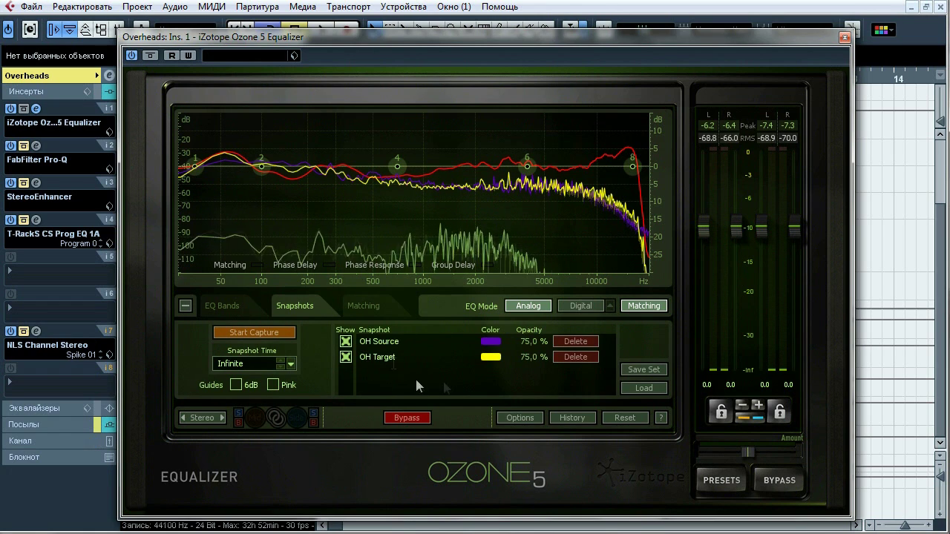
pyautogui.click(844, 38)
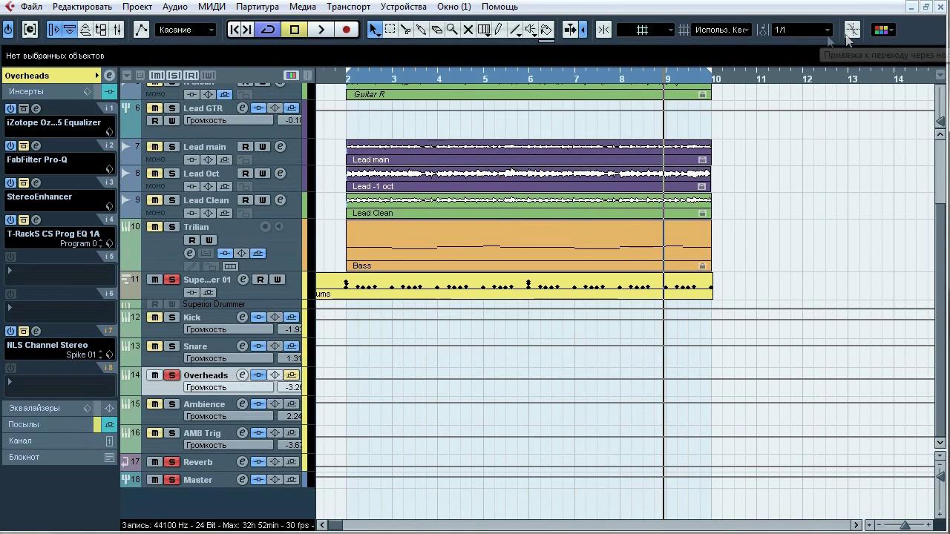
# Step: Open the Overheads' second insert, FabFilter Pro-Q, activate it during playback, and audition its low-cut, 426 Hz and 2080 Hz bands
pyautogui.click(36, 145)
pyautogui.moveTo(416, 38); pyautogui.dragTo(398, 87)
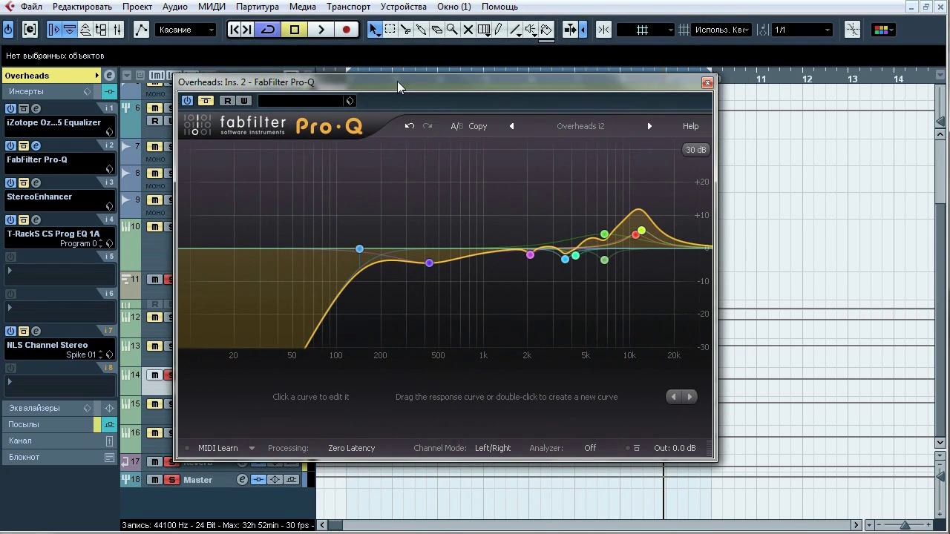
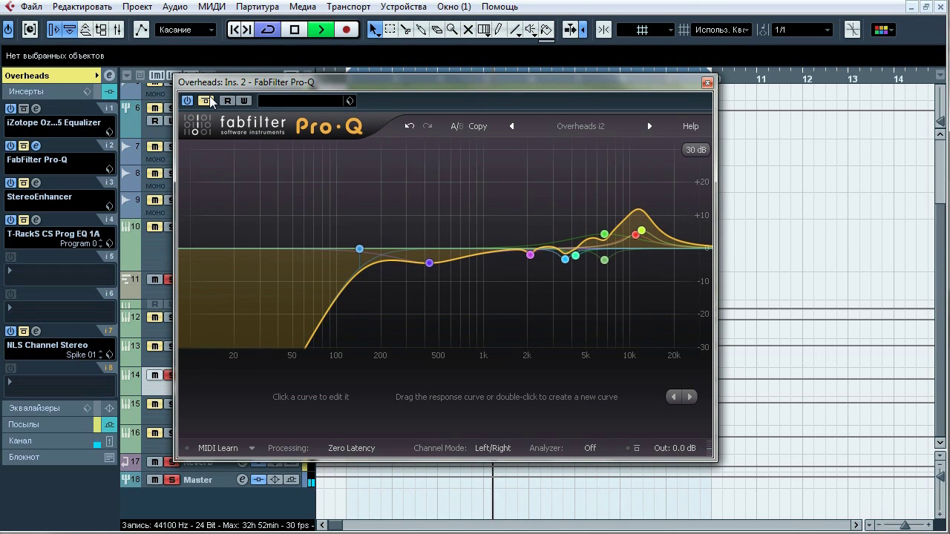
pyautogui.moveTo(361, 246)
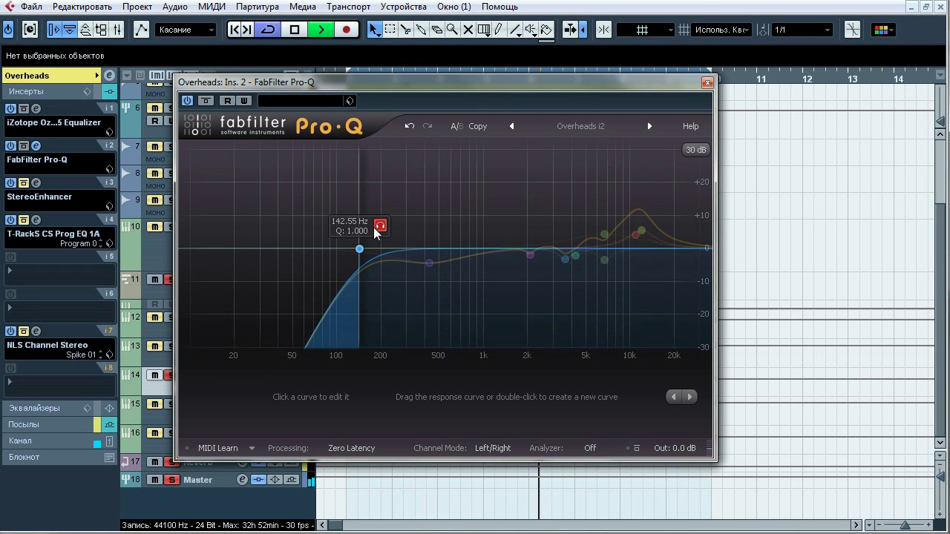
pyautogui.moveTo(429, 264)
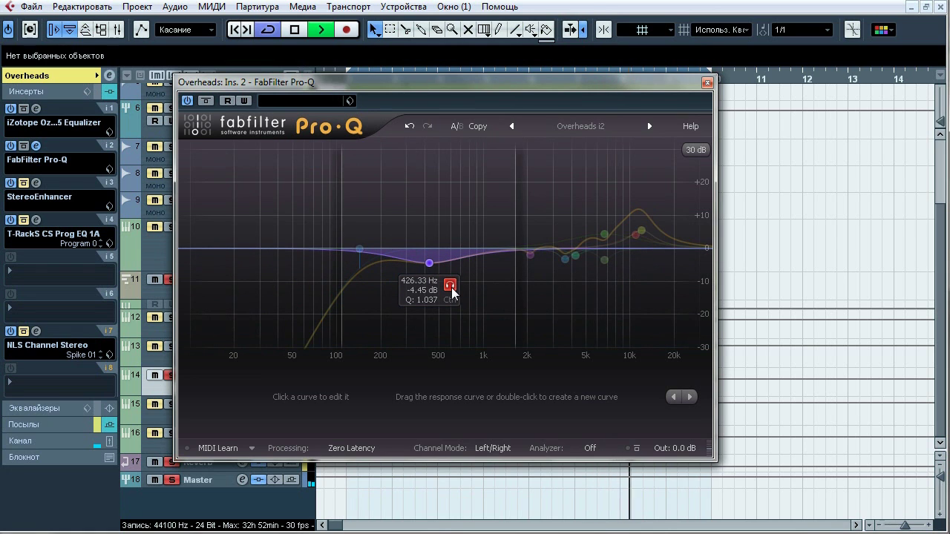
pyautogui.moveTo(550, 280)
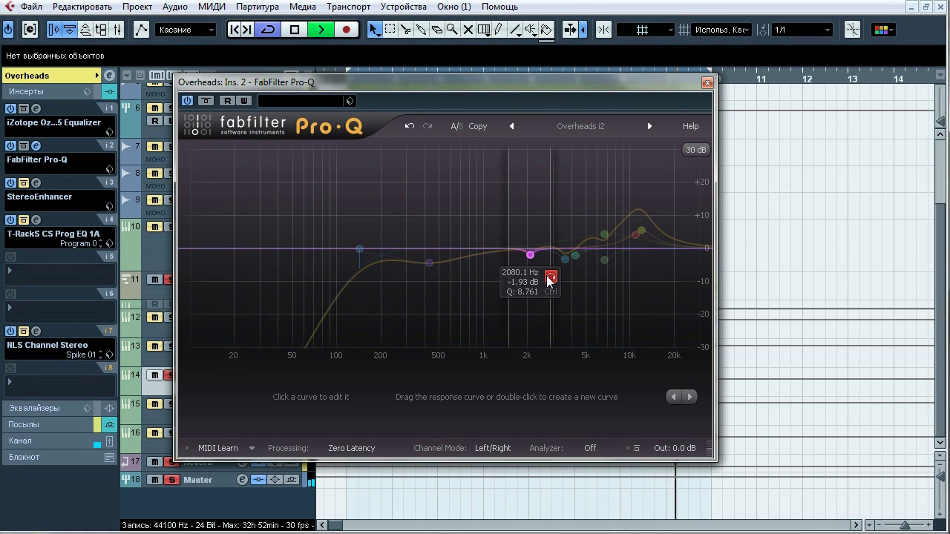
# Step: Audition Pro-Q's upper-frequency bands from 4234.7 Hz upward in solo, stop playback, and close the plug-in
pyautogui.moveTo(585, 287)
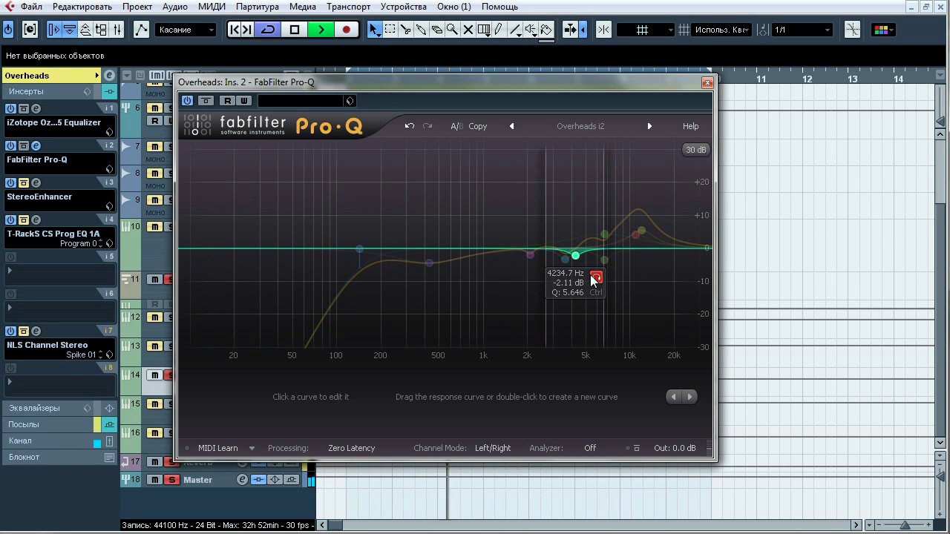
pyautogui.moveTo(624, 288)
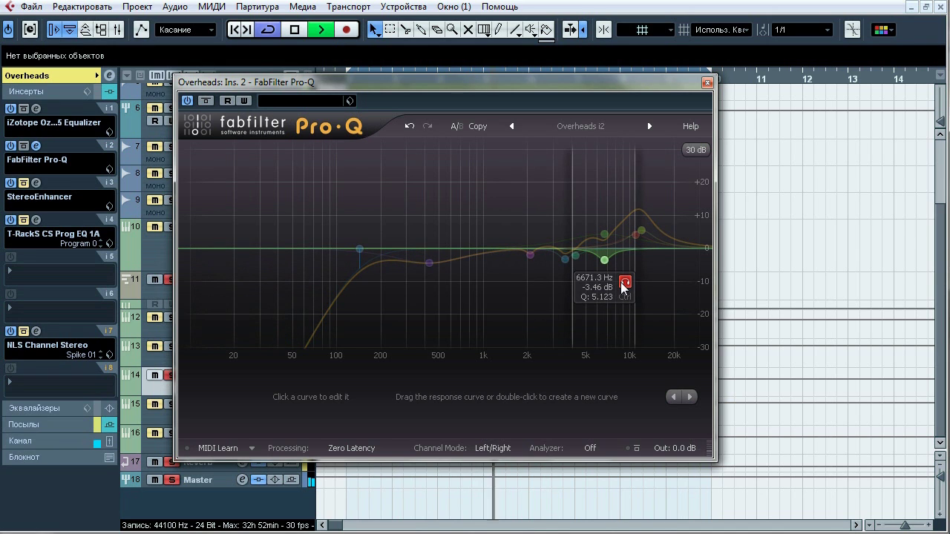
pyautogui.moveTo(624, 288); pyautogui.dragTo(627, 206)
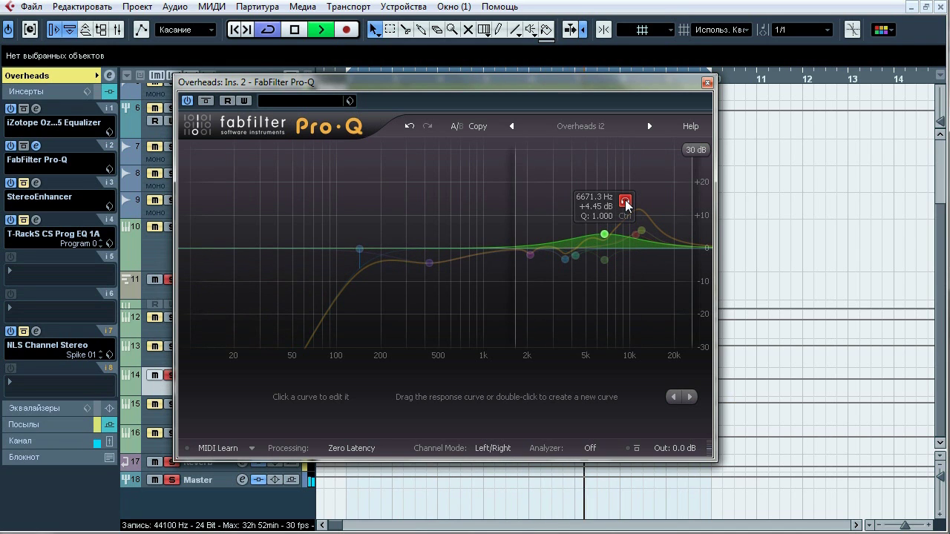
pyautogui.click(661, 201)
pyautogui.click(661, 198)
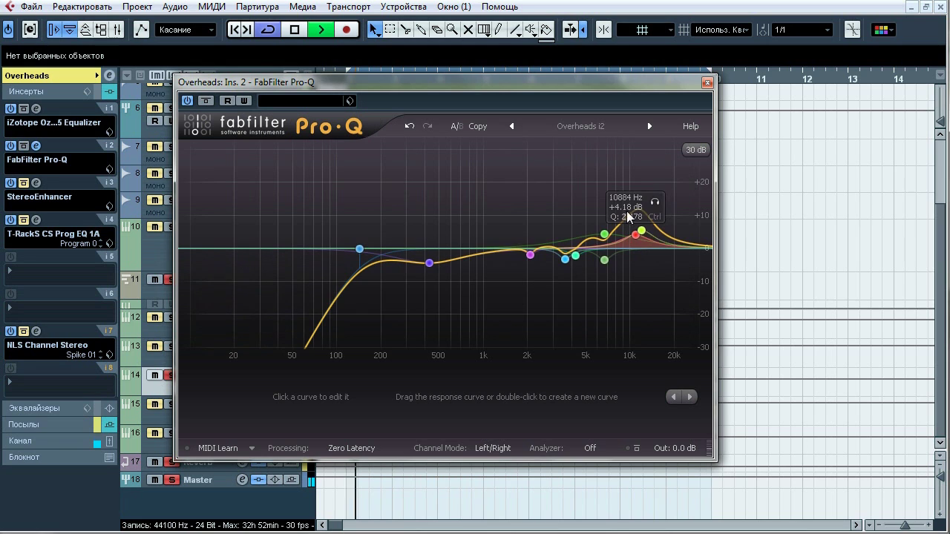
pyautogui.moveTo(637, 195)
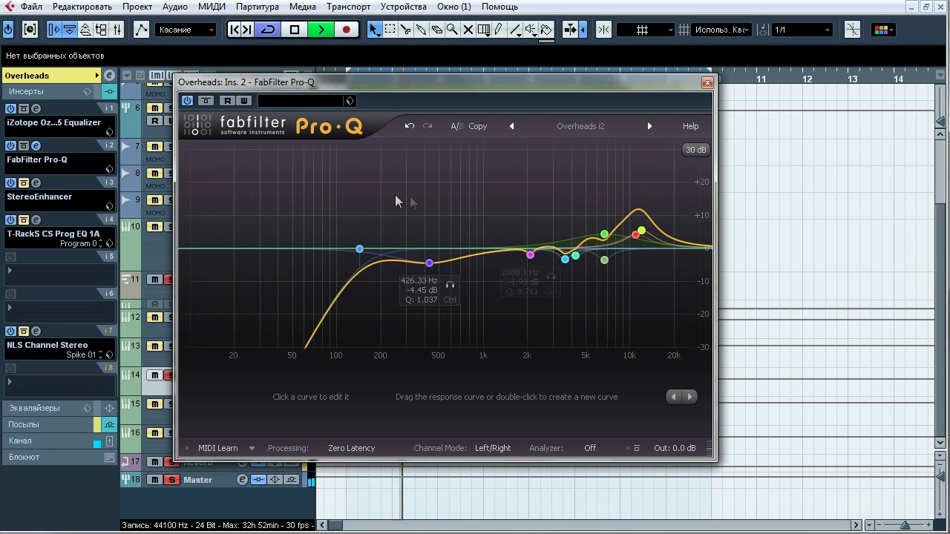
pyautogui.press('space')
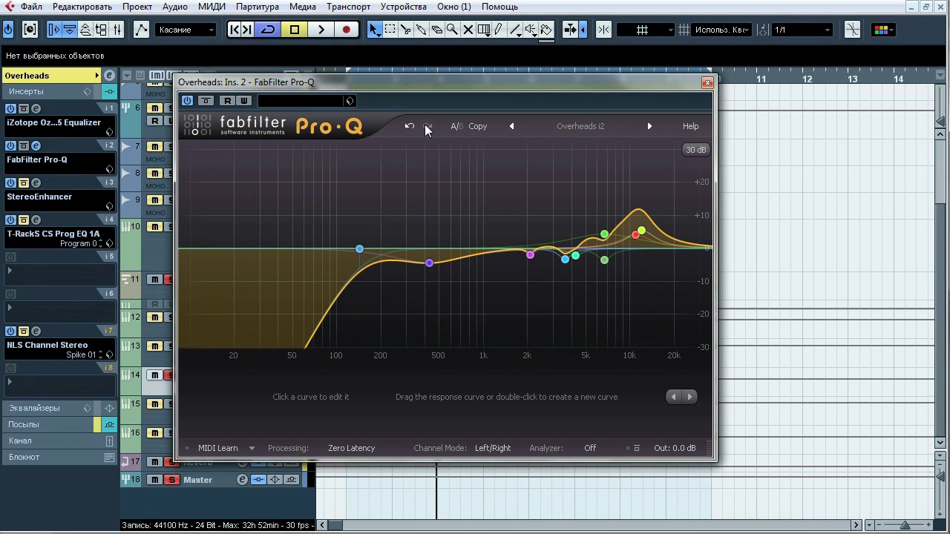
pyautogui.click(707, 83)
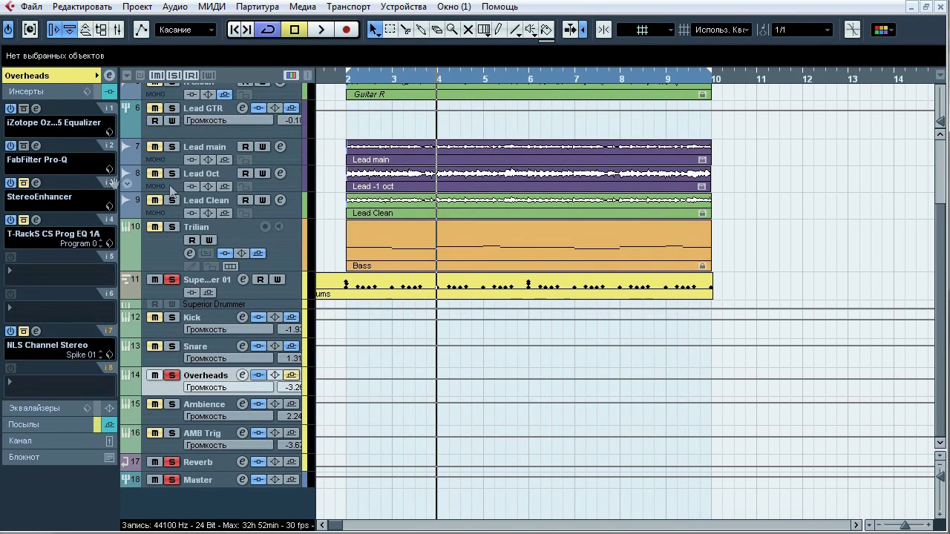
# Step: Open the Overheads' third insert, StereoEnhancer, compare it bypassed and active during playback, leave it active, and close it
pyautogui.click(36, 183)
pyautogui.moveTo(380, 96); pyautogui.dragTo(463, 170)
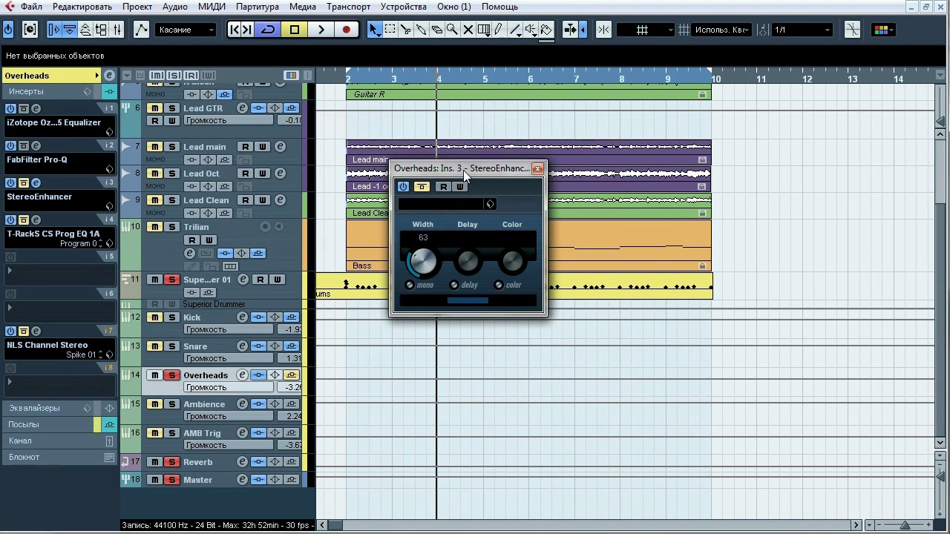
pyautogui.press('space')
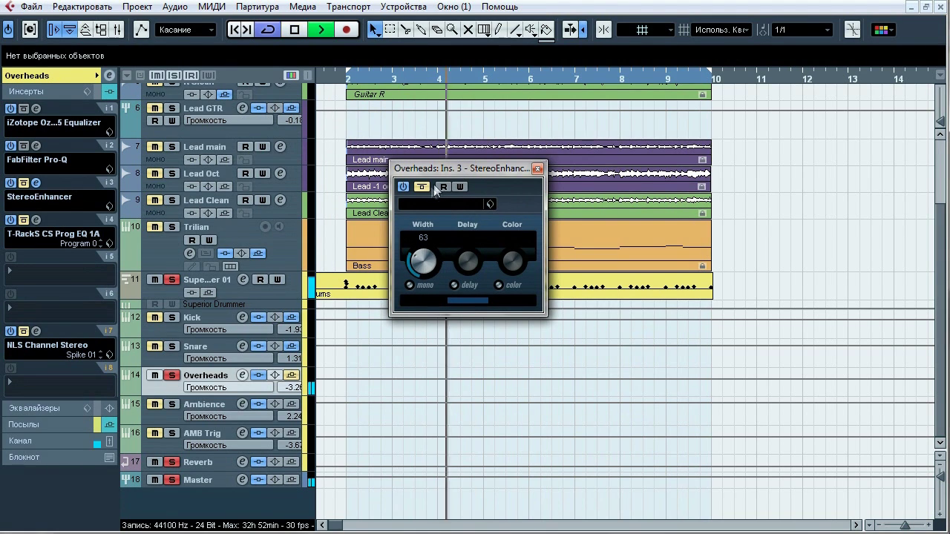
pyautogui.click(425, 188)
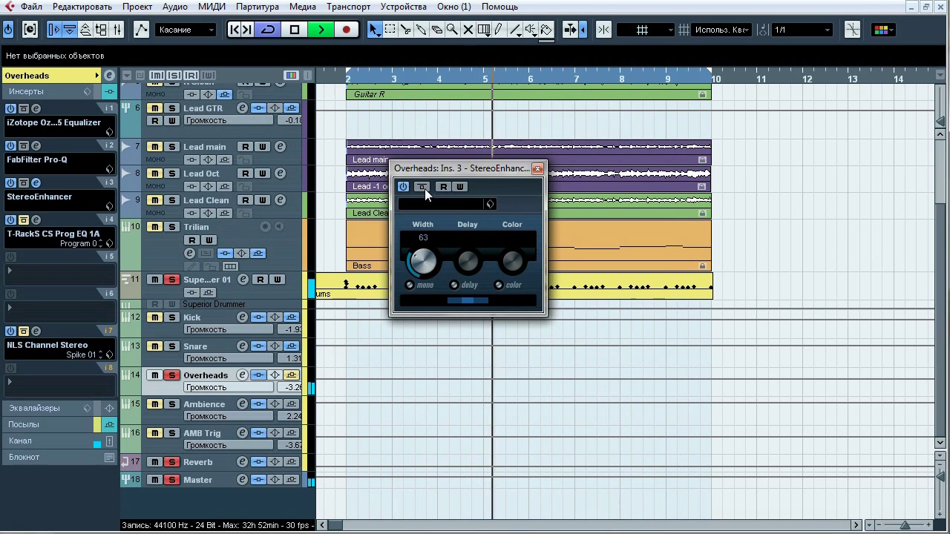
pyautogui.click(421, 186)
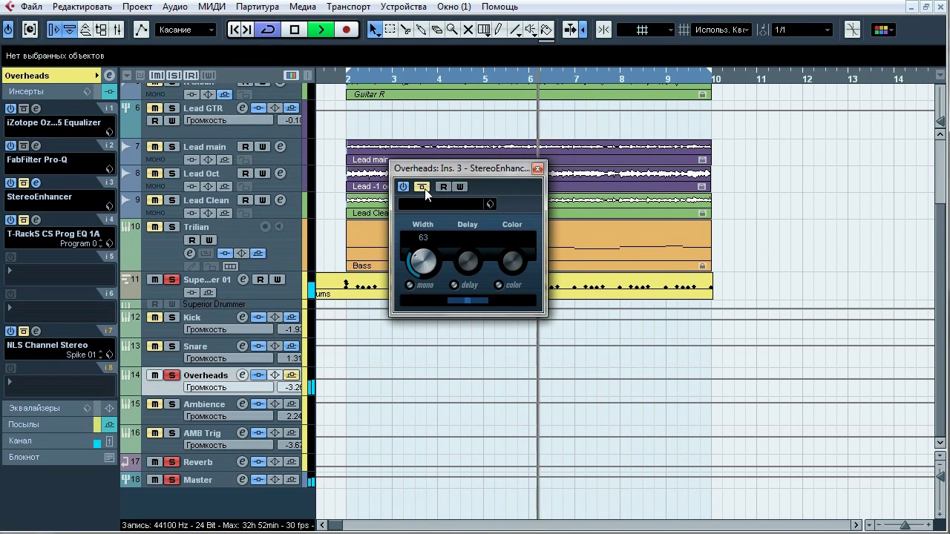
pyautogui.click(421, 186)
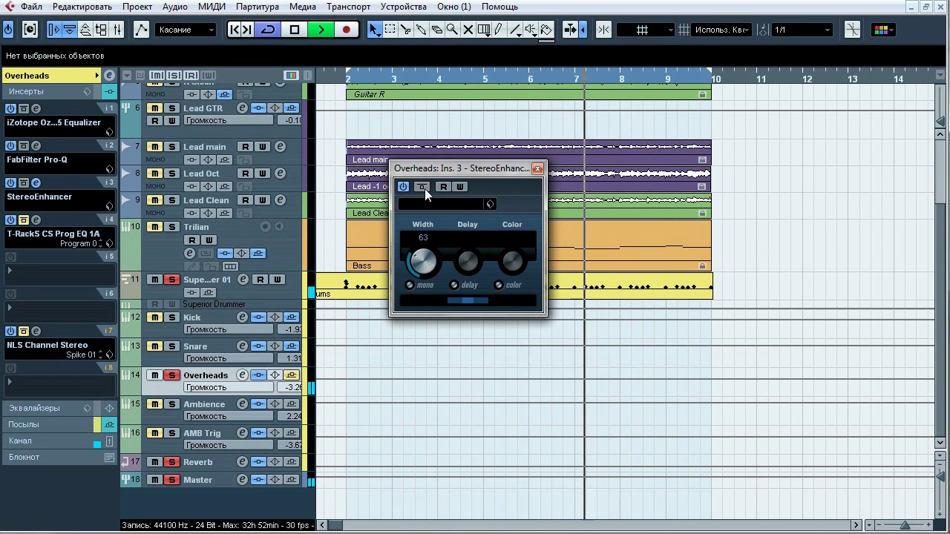
pyautogui.click(421, 186)
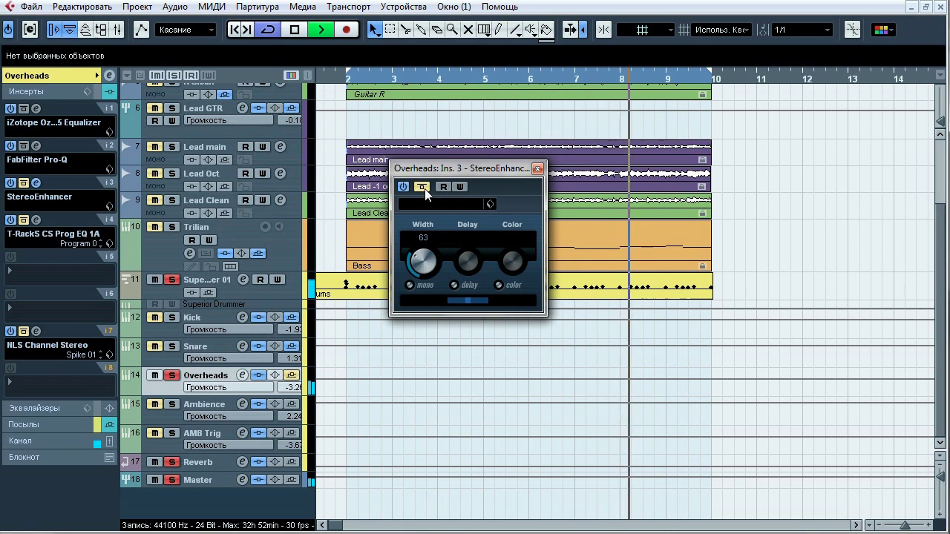
pyautogui.click(424, 188)
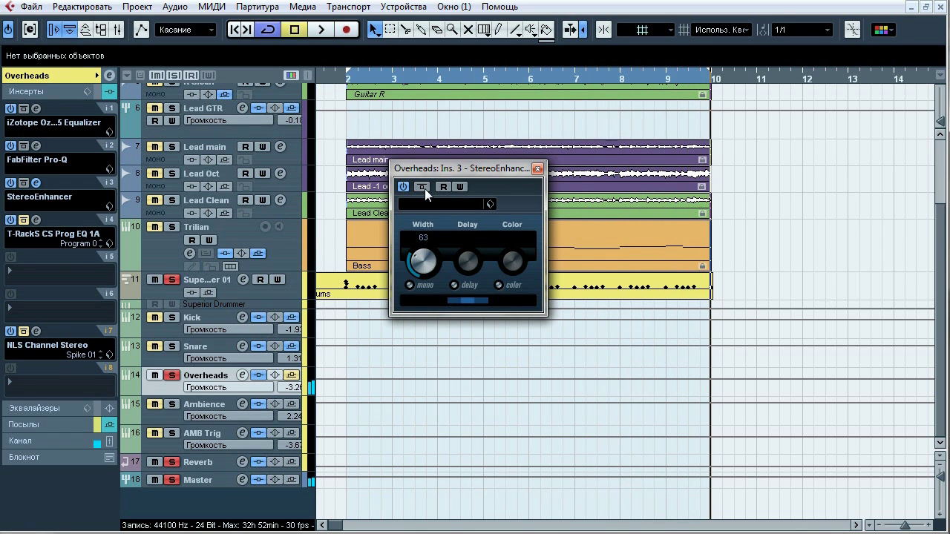
pyautogui.click(36, 183)
# Step: Open the fourth insert, T-RackS CS Prog EQ 1A, compare it bypassed and active during playback, leave it active, and close it
pyautogui.click(36, 220)
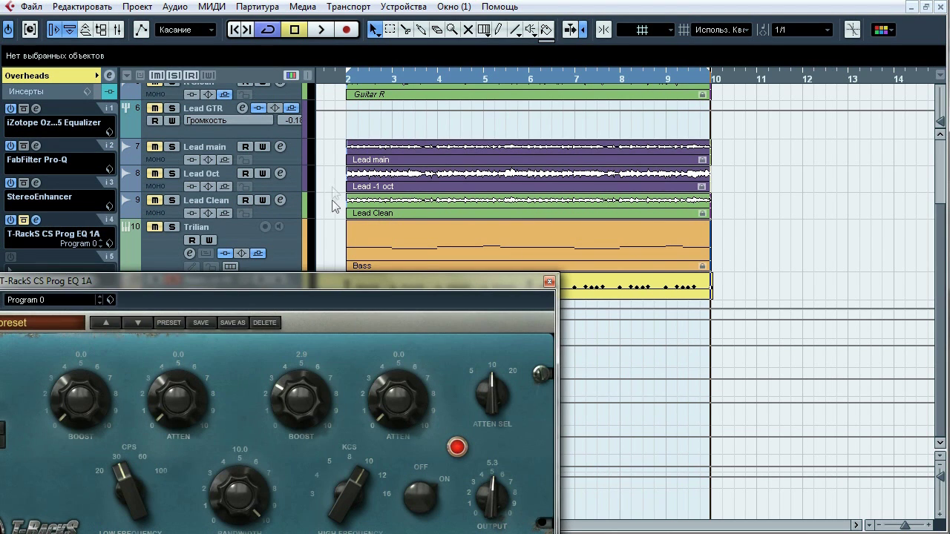
pyautogui.moveTo(320, 289); pyautogui.dragTo(586, 78)
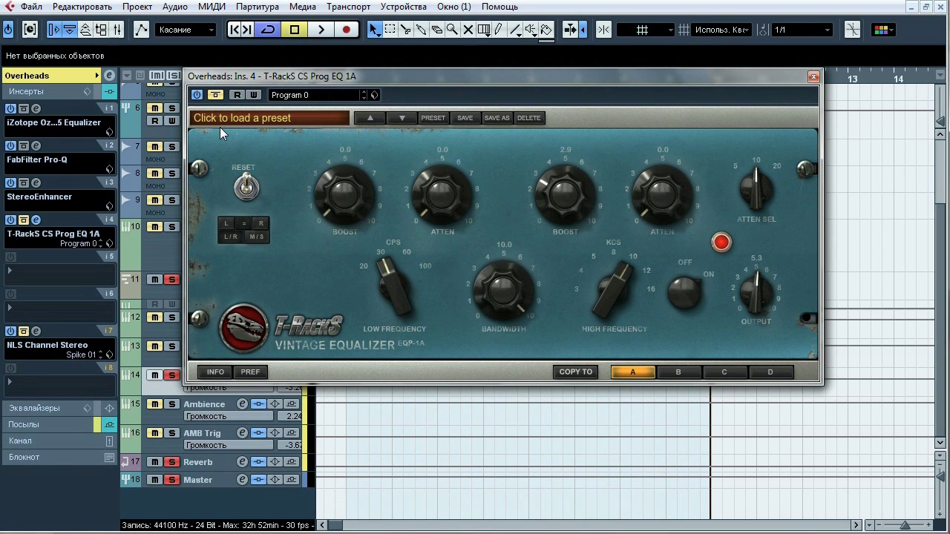
pyautogui.press('space')
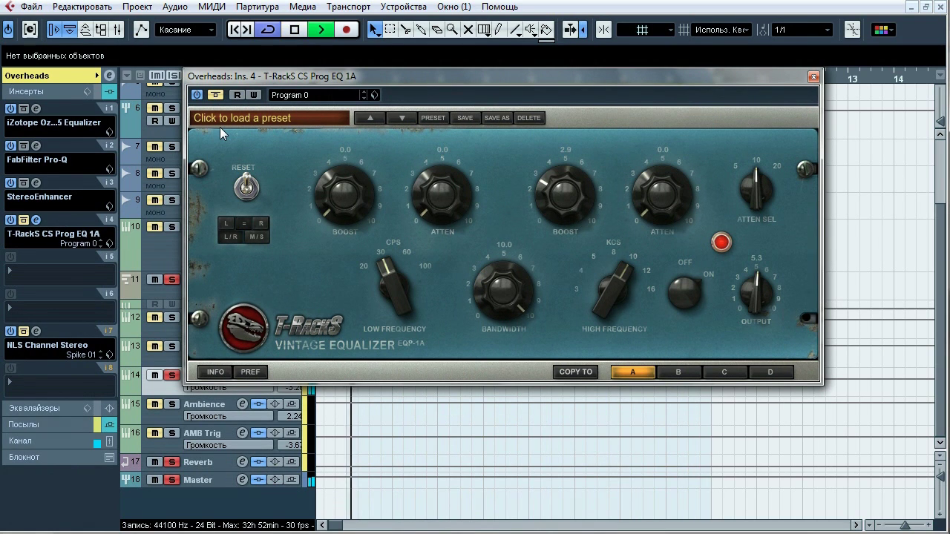
pyautogui.click(215, 95)
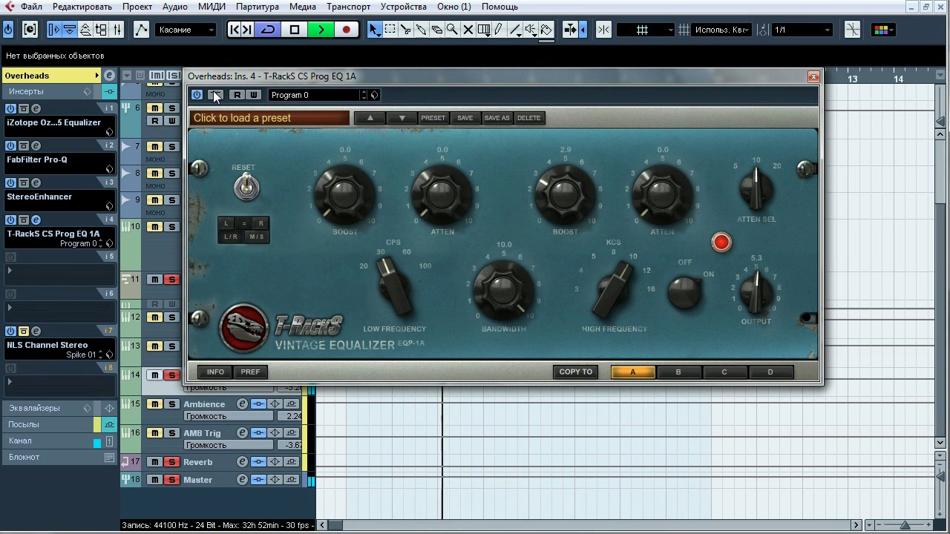
pyautogui.click(214, 96)
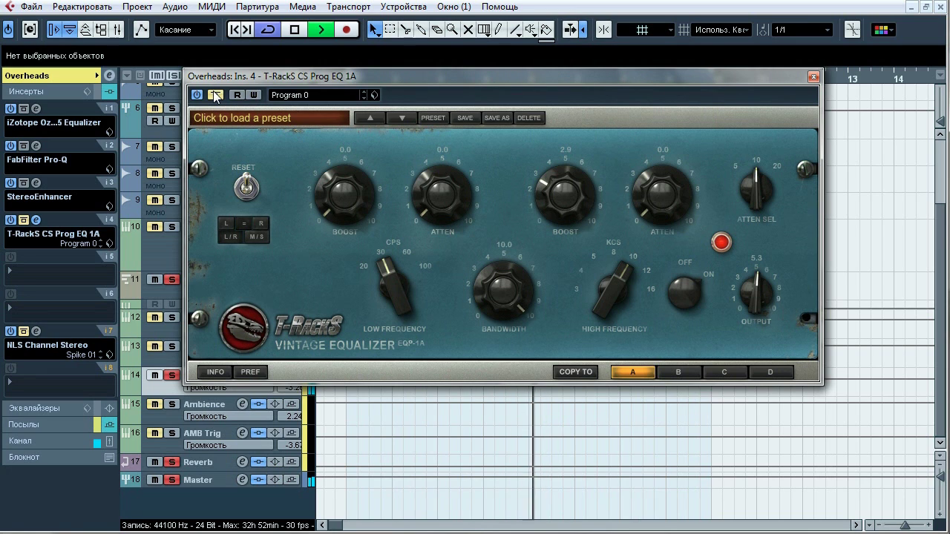
pyautogui.click(214, 95)
pyautogui.click(215, 95)
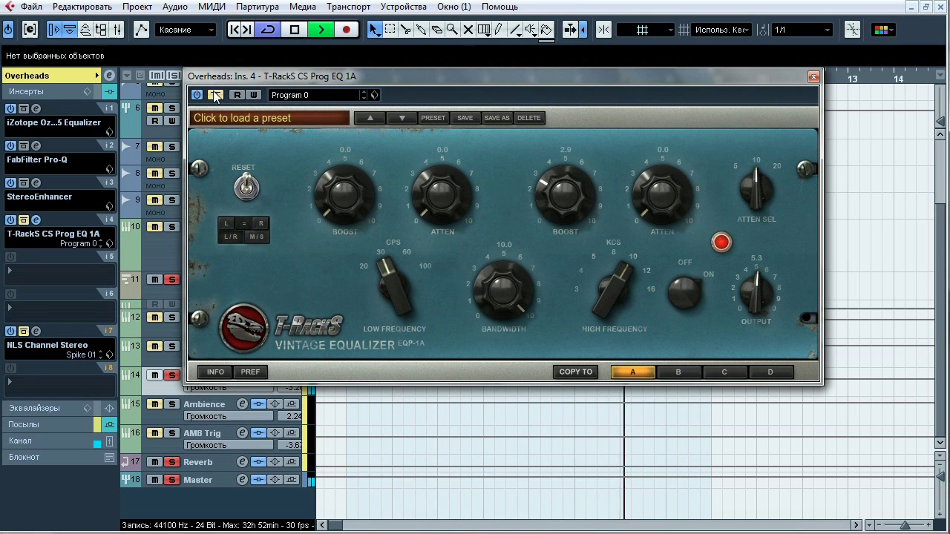
pyautogui.press('space')
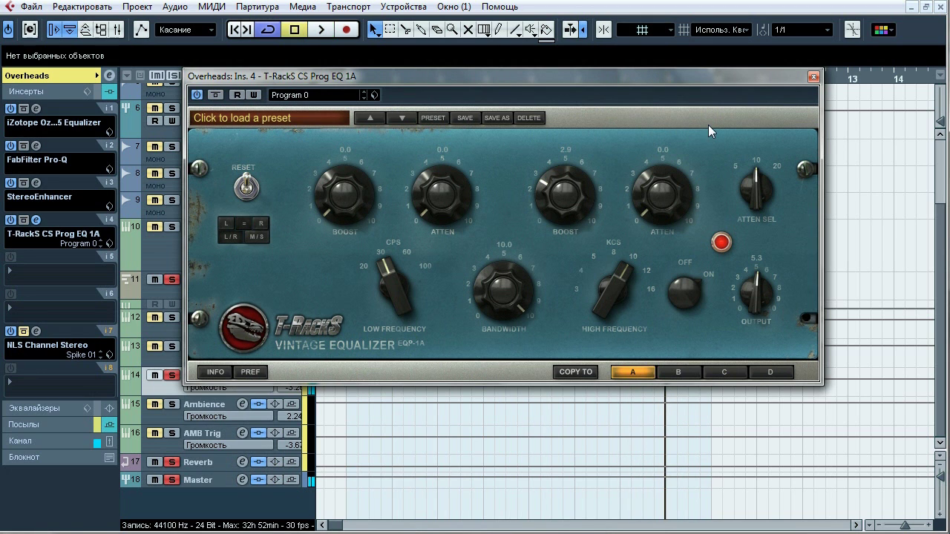
pyautogui.click(813, 77)
# Step: Open the seventh insert, NLS Channel Stereo, compare it bypassed and active during playback, and leave it active
pyautogui.click(37, 331)
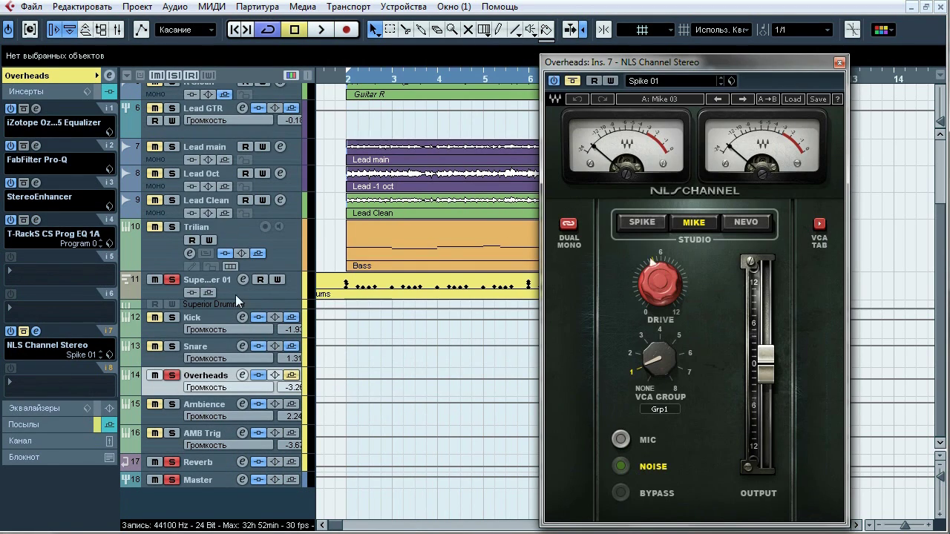
pyautogui.moveTo(664, 64); pyautogui.dragTo(480, 49)
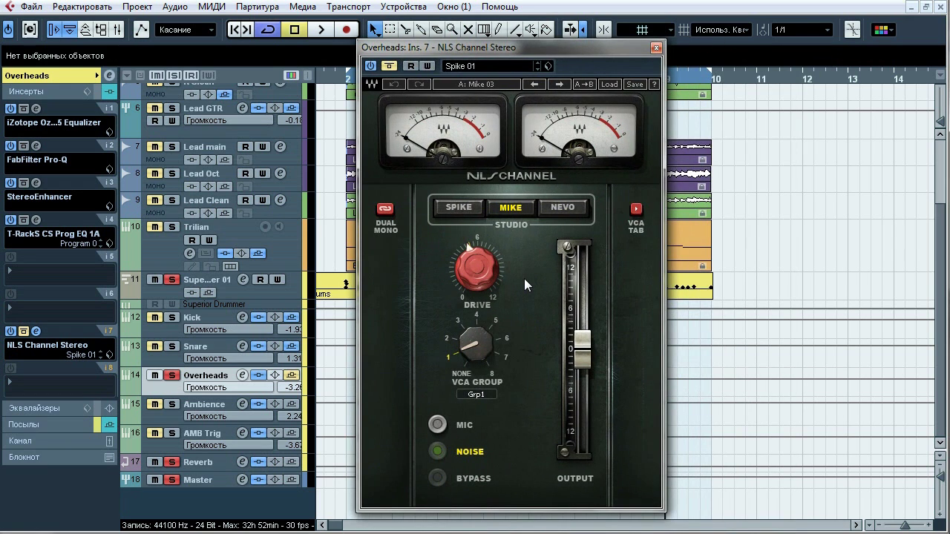
pyautogui.press('space')
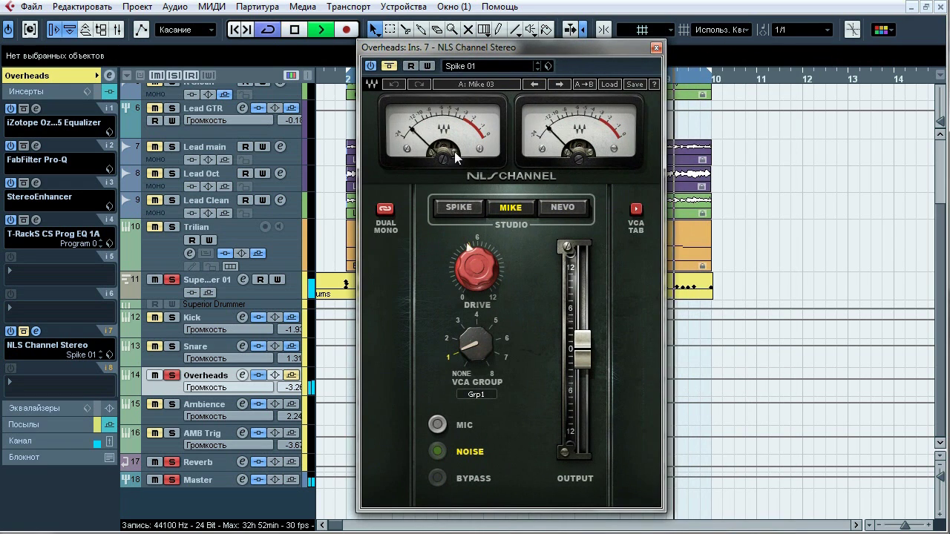
pyautogui.click(392, 65)
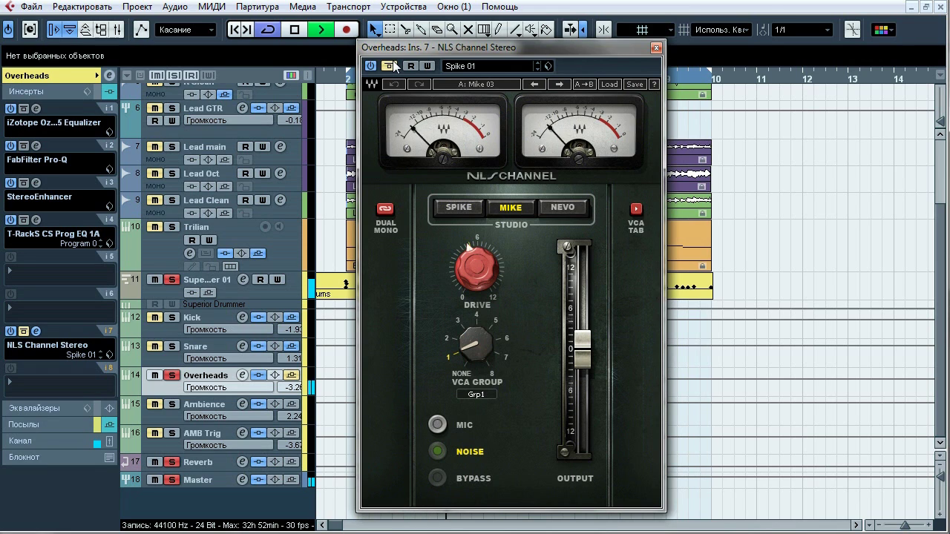
# Step: Unsolo the Overheads to compare all its inserts bypassed and active in the full mix, solo it again, and stop playback
pyautogui.click(170, 375)
pyautogui.click(258, 374)
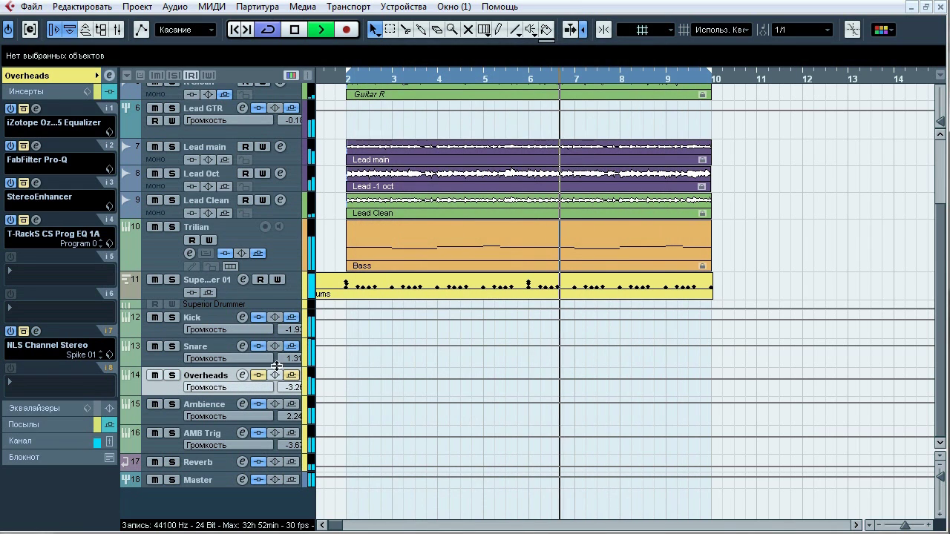
pyautogui.click(257, 375)
pyautogui.click(257, 376)
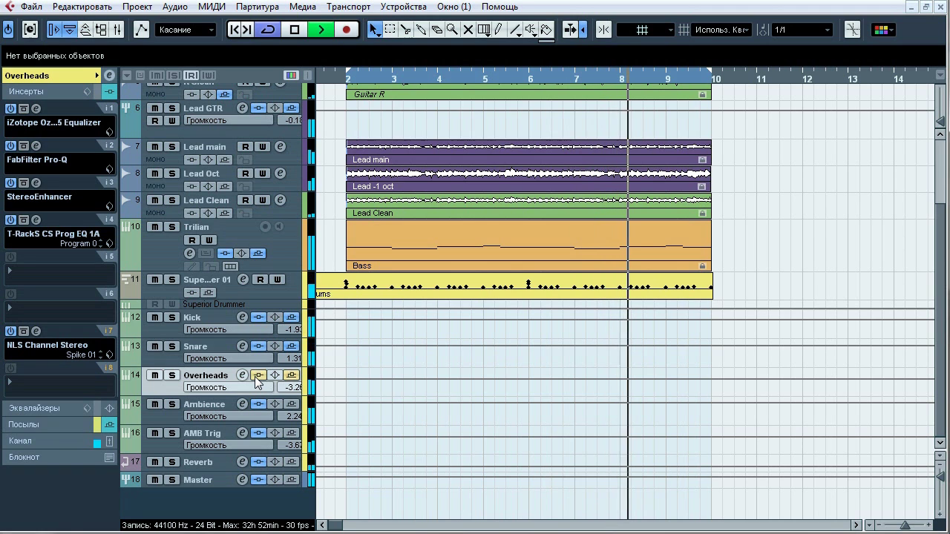
pyautogui.click(171, 375)
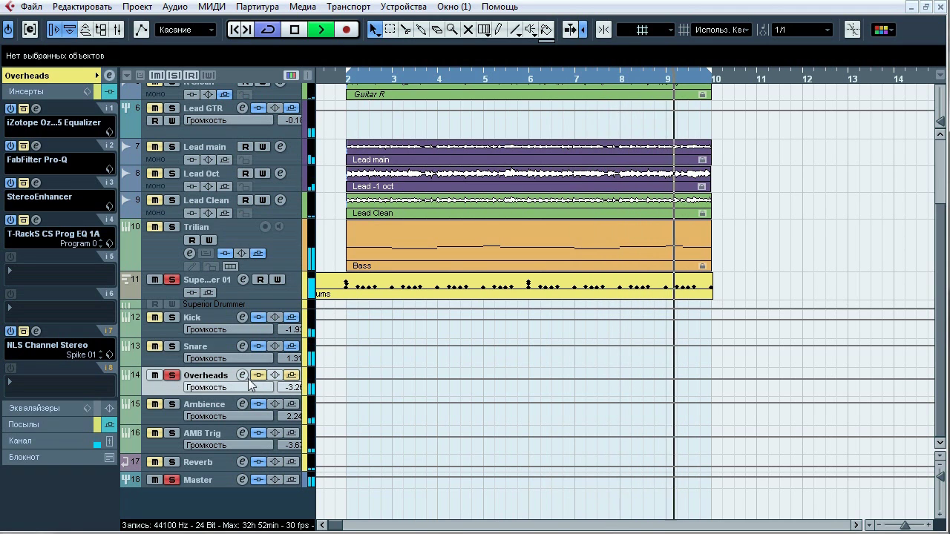
pyautogui.press('space')
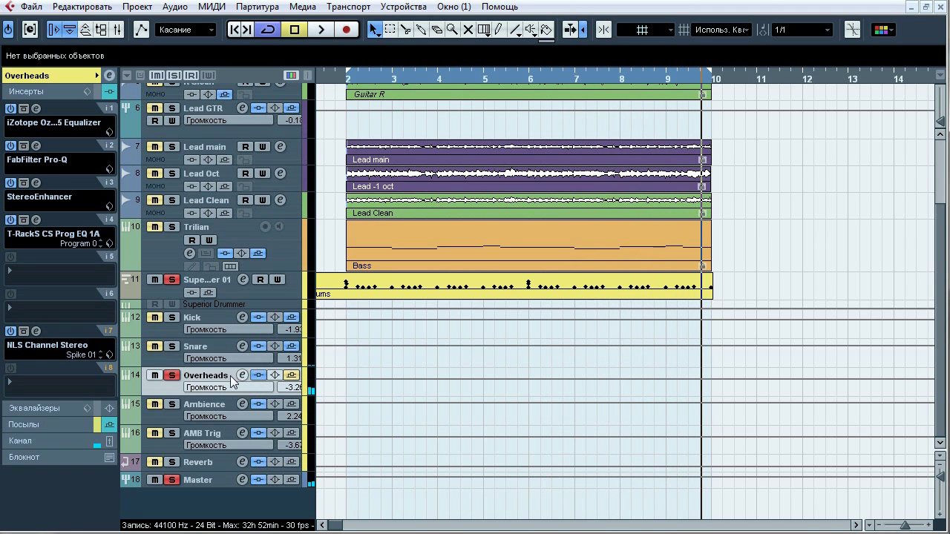
# Step: Show the Overheads' sends, compare the Reverb send bypassed and active during playback, leave it active, and stop playback
pyautogui.click(61, 428)
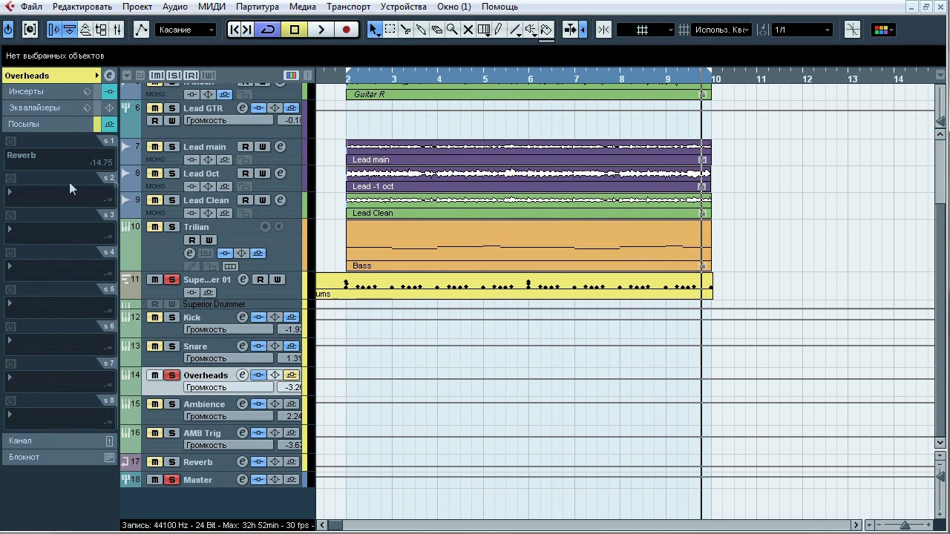
pyautogui.click(292, 376)
pyautogui.click(171, 376)
pyautogui.click(171, 376)
pyautogui.press('space')
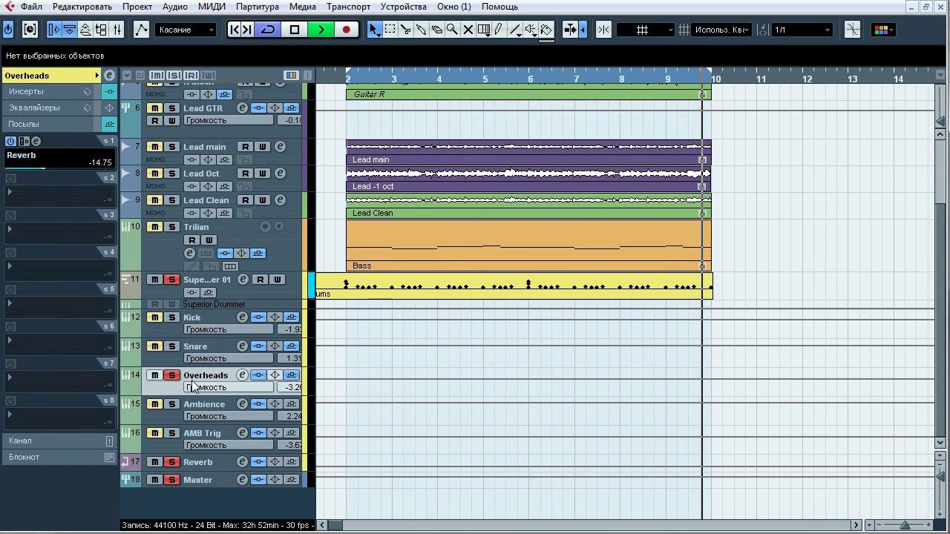
pyautogui.click(292, 375)
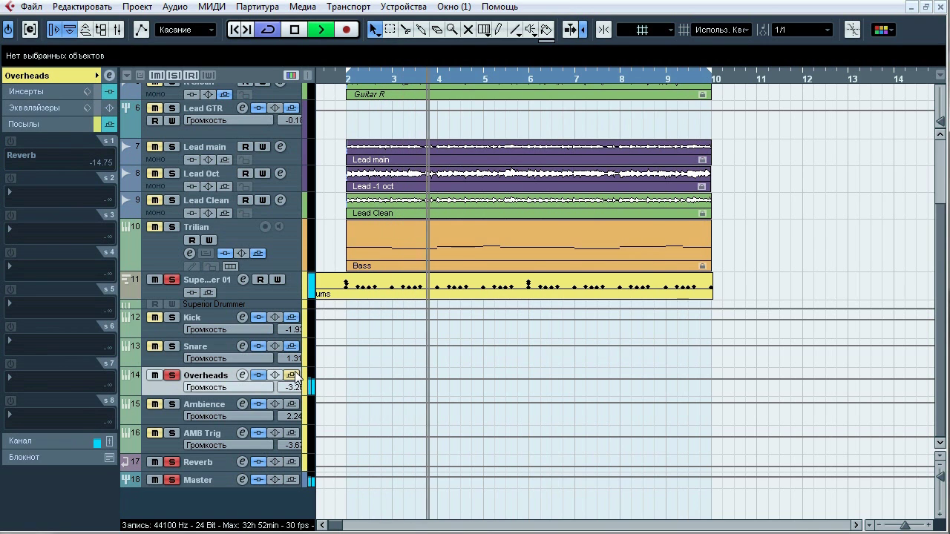
pyautogui.click(293, 375)
pyautogui.press('space')
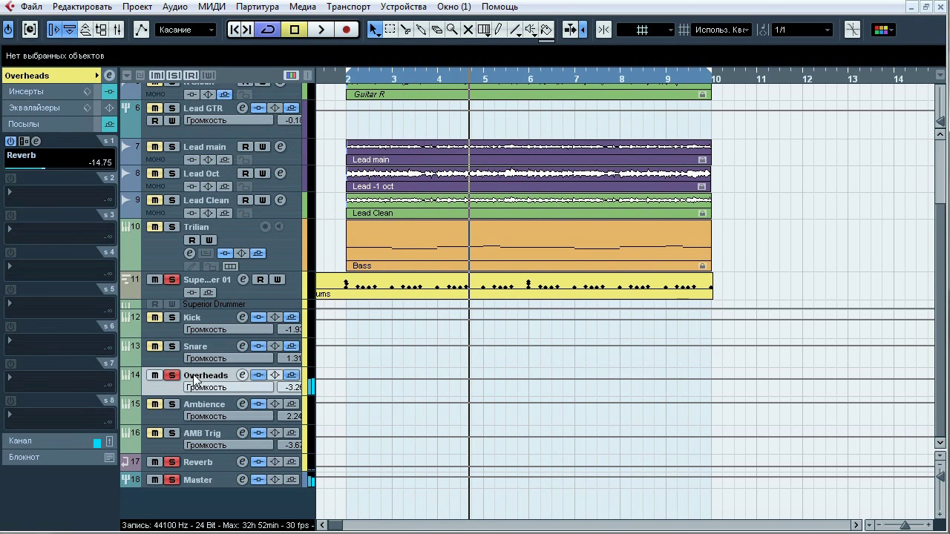
# Step: Select the Ambience track, show its inserts, compare all of them bypassed and active during playback, and stop playback
pyautogui.click(189, 407)
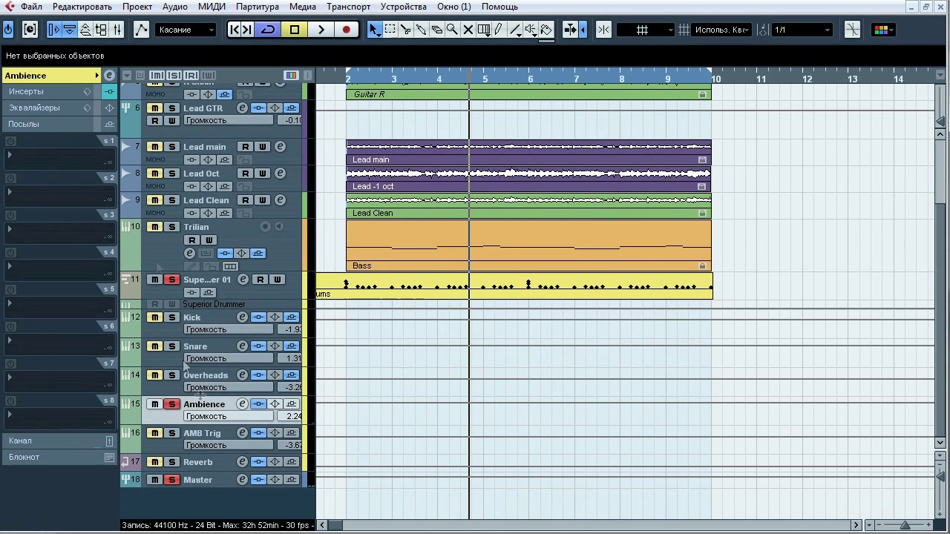
pyautogui.click(52, 95)
pyautogui.press('space')
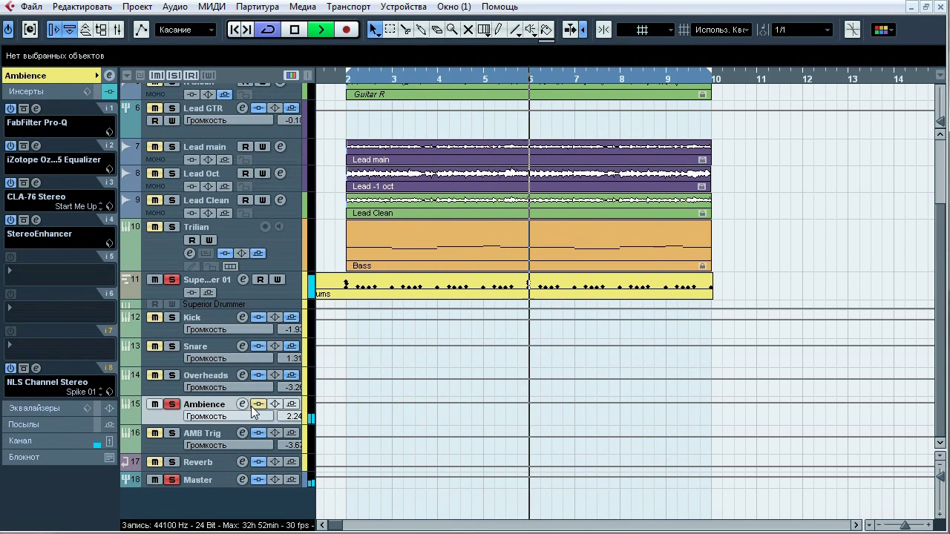
pyautogui.click(253, 408)
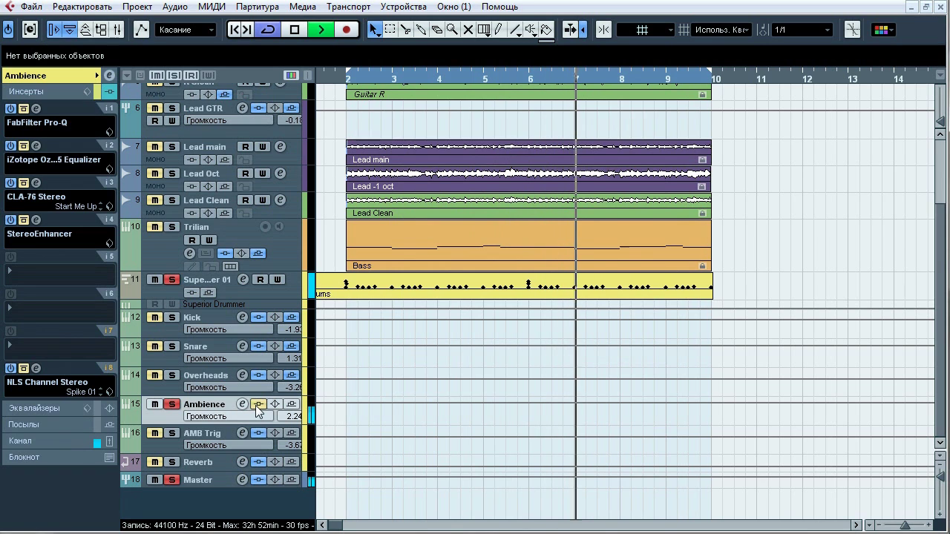
pyautogui.click(257, 404)
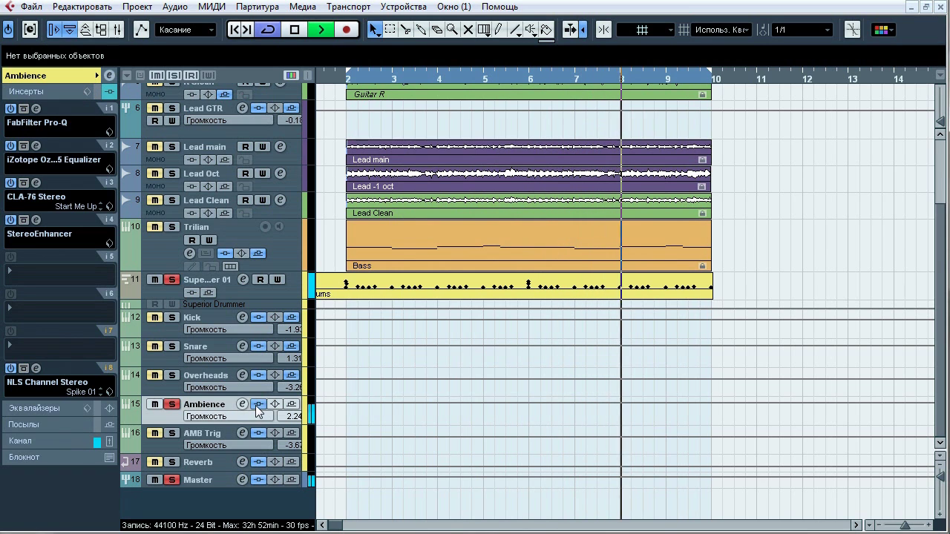
pyautogui.click(257, 405)
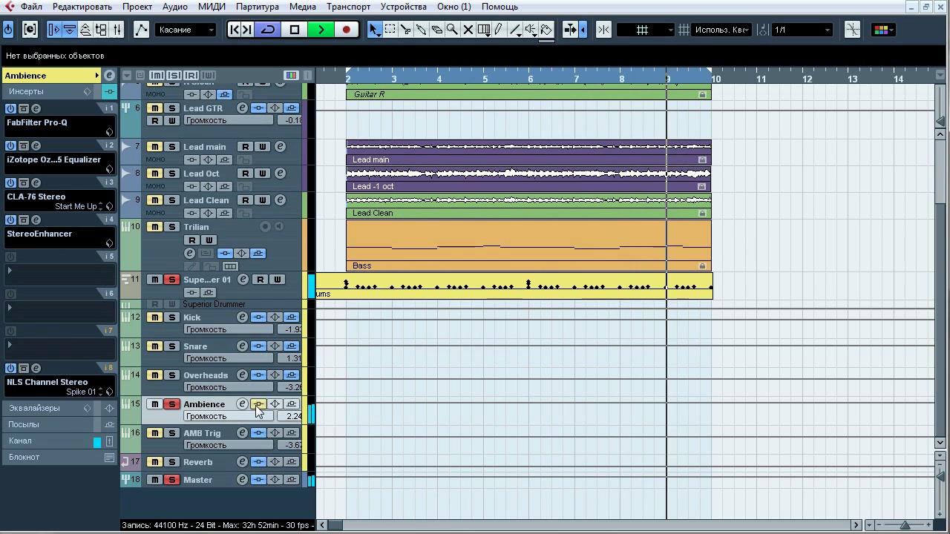
pyautogui.click(257, 405)
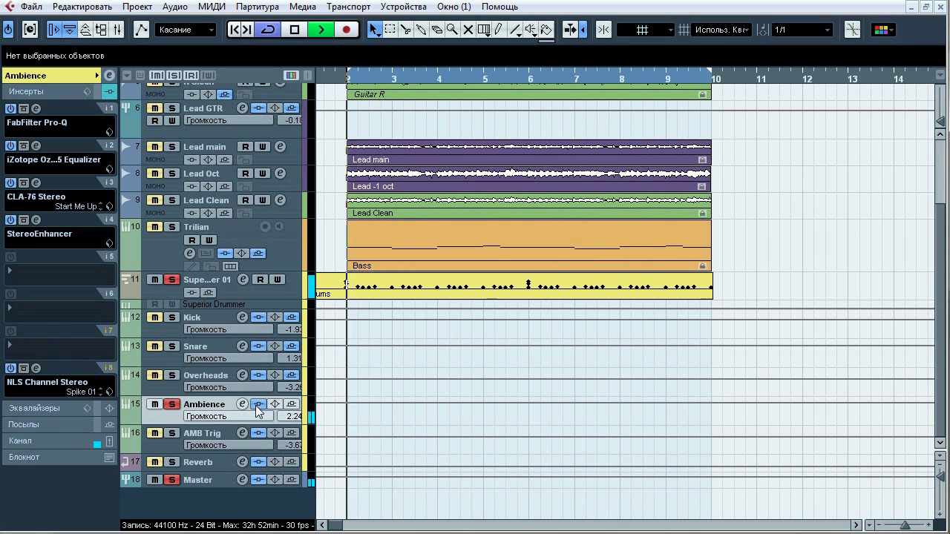
pyautogui.press('space')
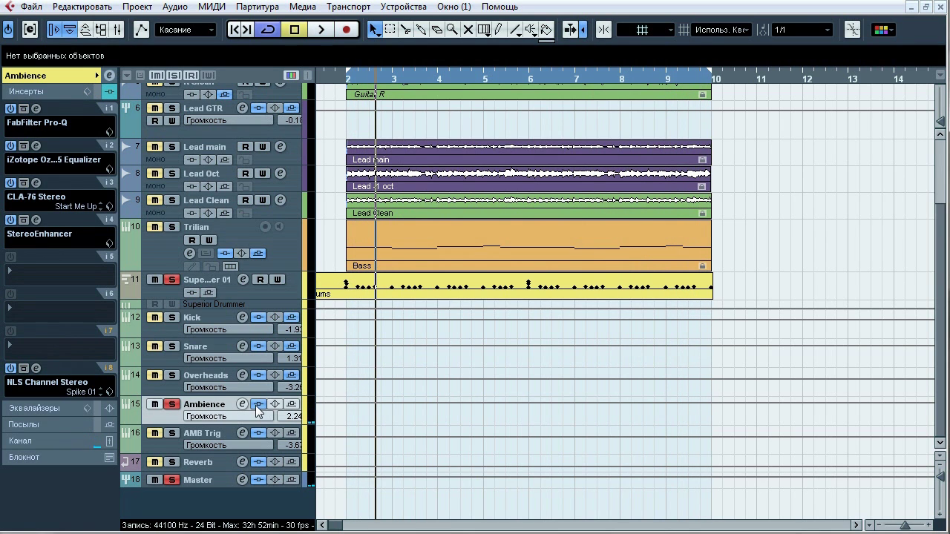
# Step: Open the Ambience's first insert, FabFilter Pro-Q, audition its high-cut band in solo during playback, and close it
pyautogui.click(36, 109)
pyautogui.moveTo(447, 92); pyautogui.dragTo(232, 88)
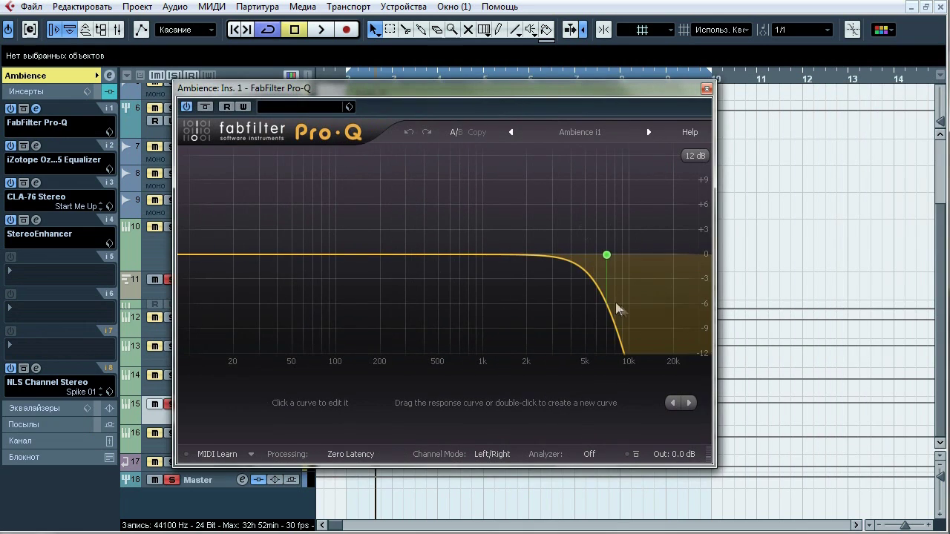
pyautogui.moveTo(605, 261)
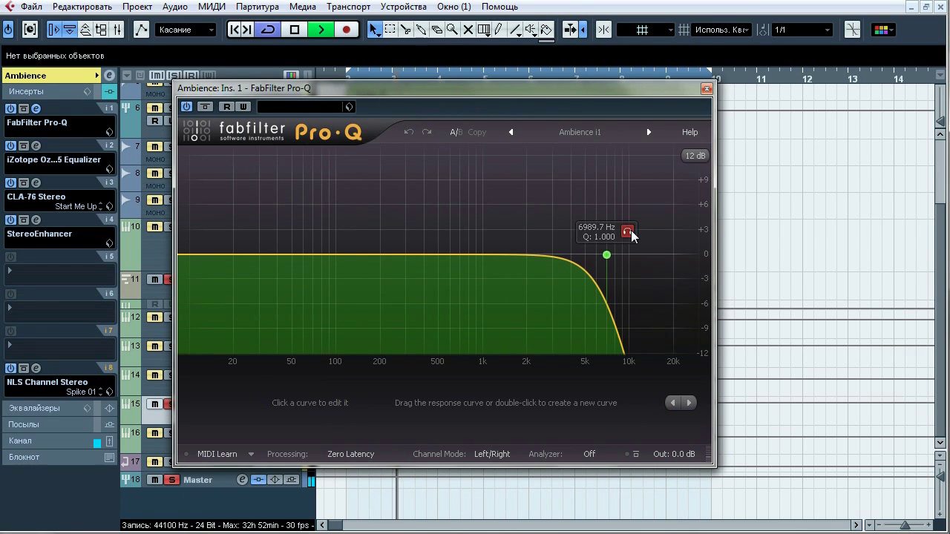
pyautogui.click(628, 233)
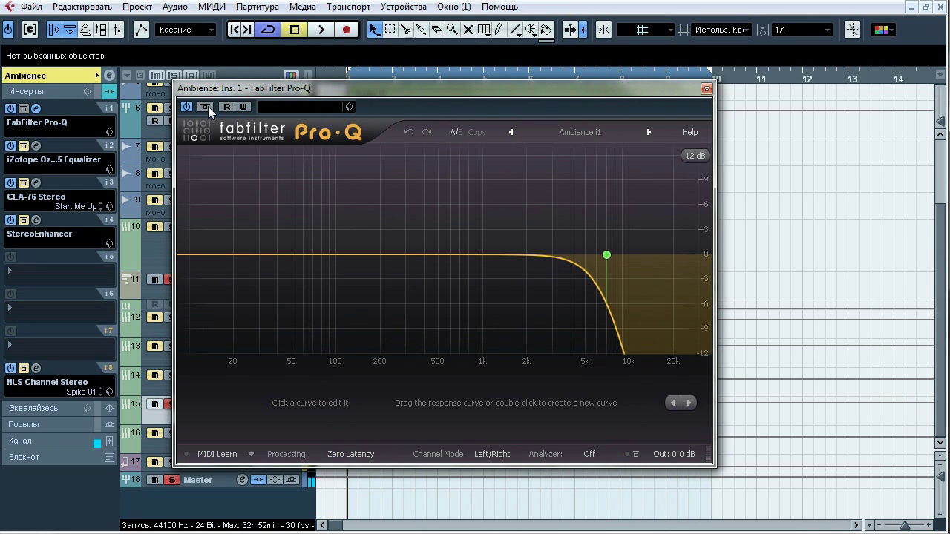
pyautogui.click(706, 89)
# Step: Open the Ambience's second insert, iZotope Ozone 5 Equalizer, compare it bypassed and active during playback, leave it active, and close it
pyautogui.click(36, 146)
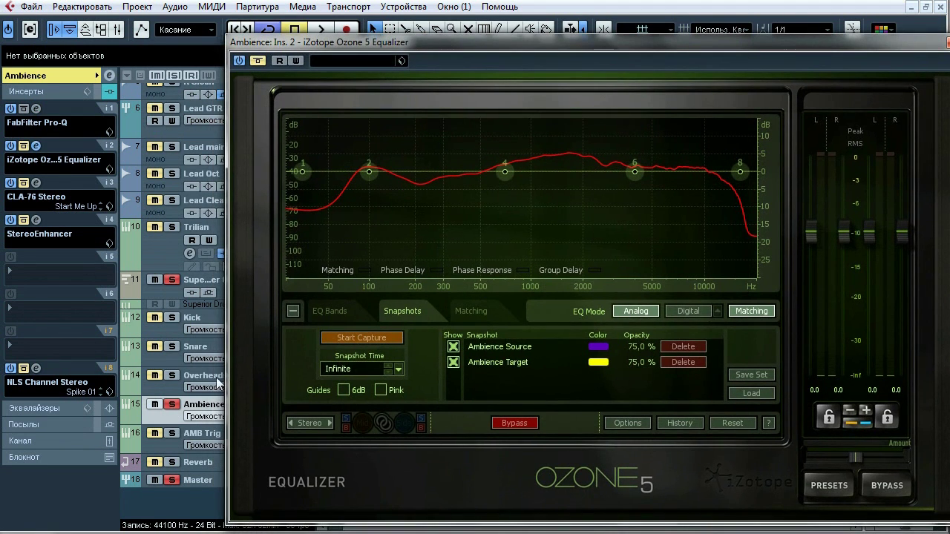
pyautogui.click(217, 380)
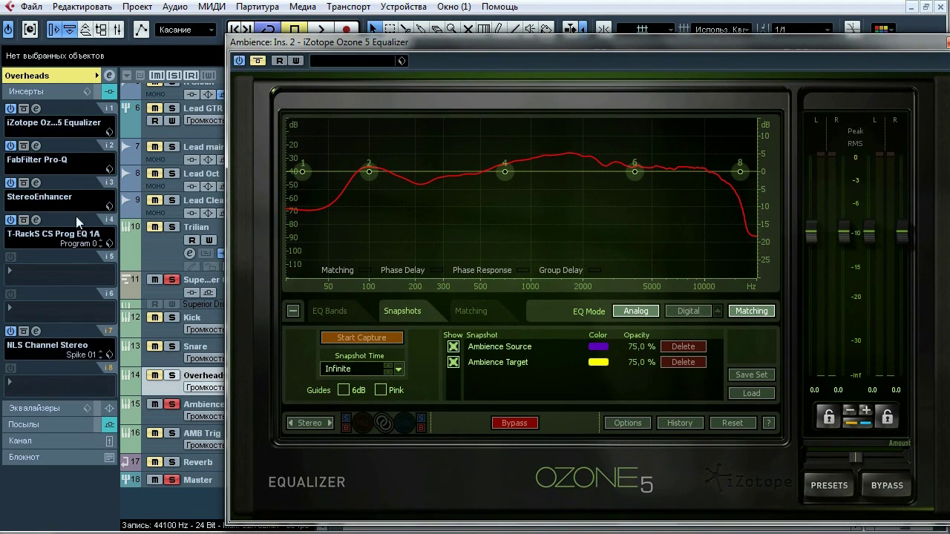
pyautogui.click(196, 405)
pyautogui.moveTo(408, 46); pyautogui.dragTo(324, 55)
pyautogui.click(180, 72)
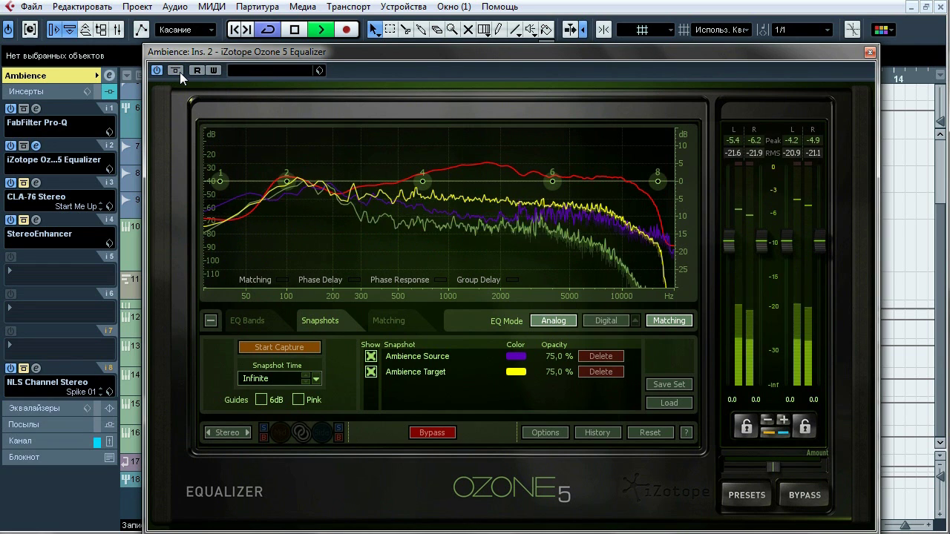
pyautogui.click(179, 72)
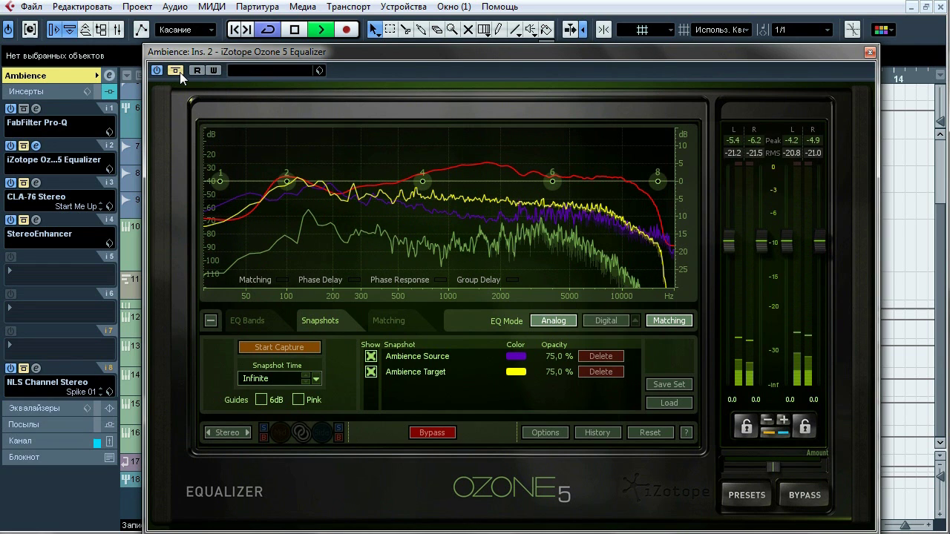
pyautogui.click(180, 72)
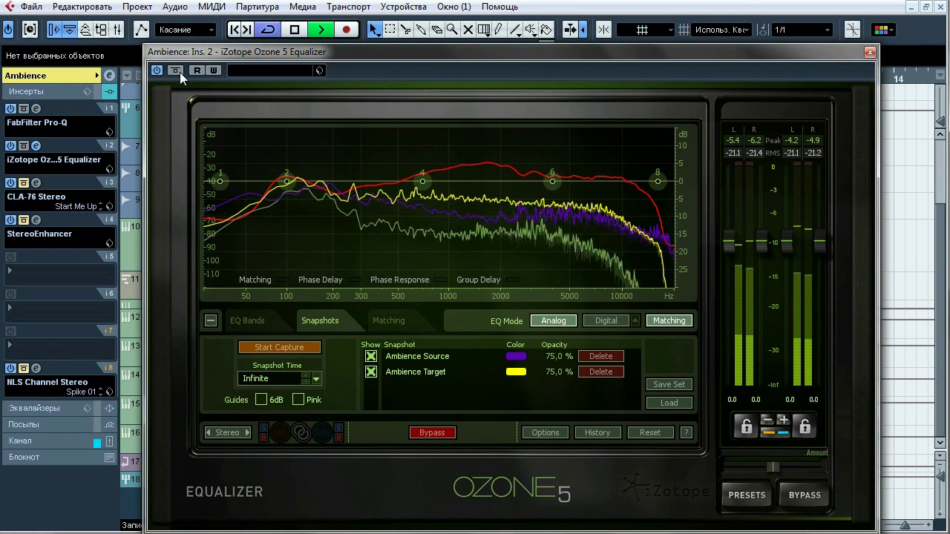
pyautogui.click(180, 72)
pyautogui.click(179, 72)
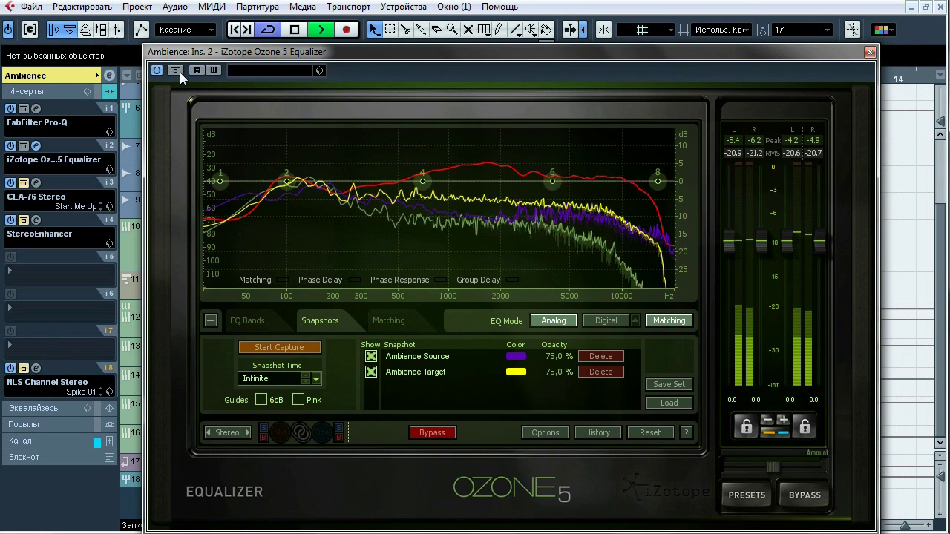
pyautogui.click(179, 72)
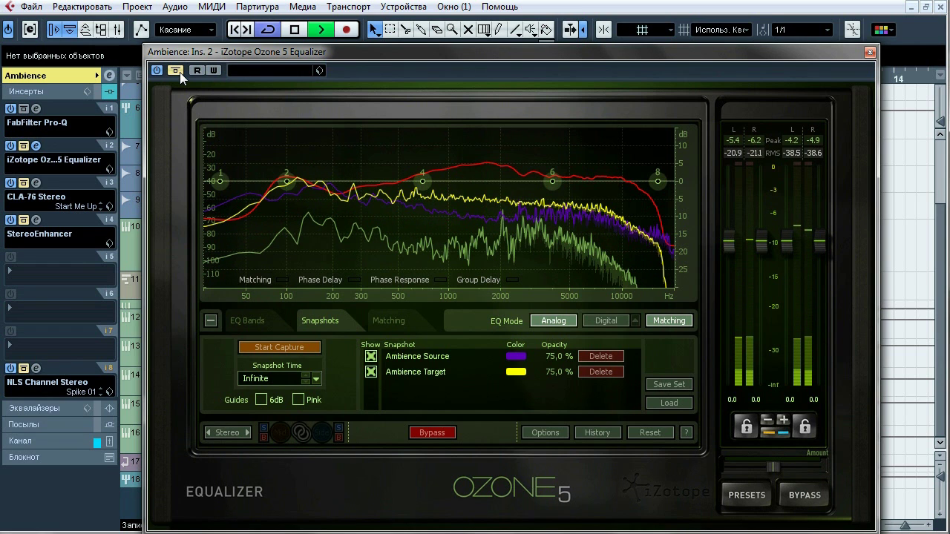
pyautogui.click(179, 72)
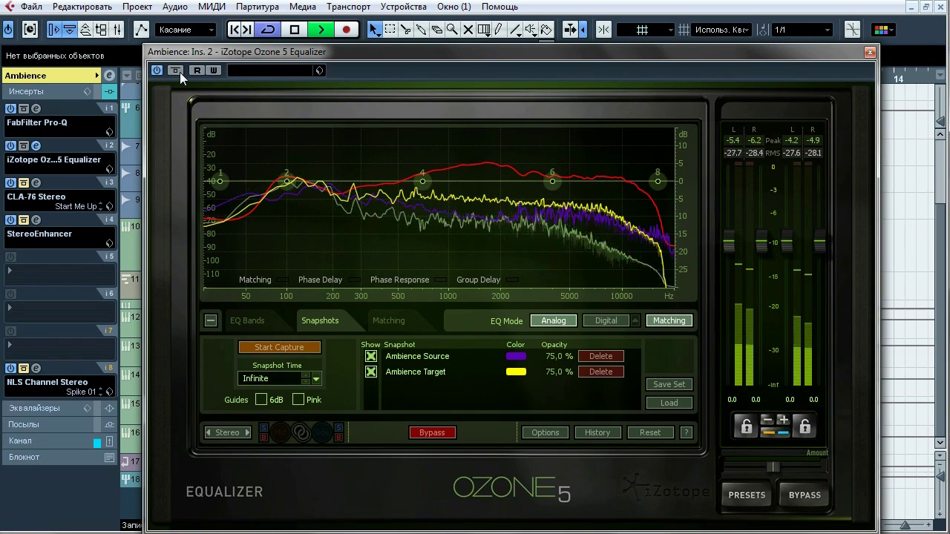
pyautogui.press('space')
pyautogui.click(870, 52)
# Step: Open the third insert, CLA-76 Stereo, compare it bypassed and active while checking its IN and GR metering, leave it active, and close it
pyautogui.click(36, 182)
pyautogui.moveTo(370, 210); pyautogui.dragTo(315, 138)
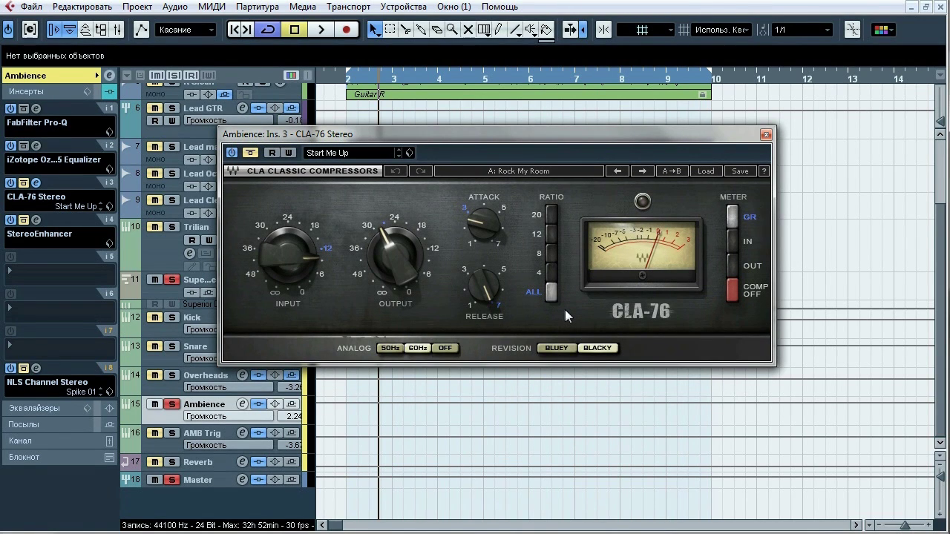
pyautogui.press('space')
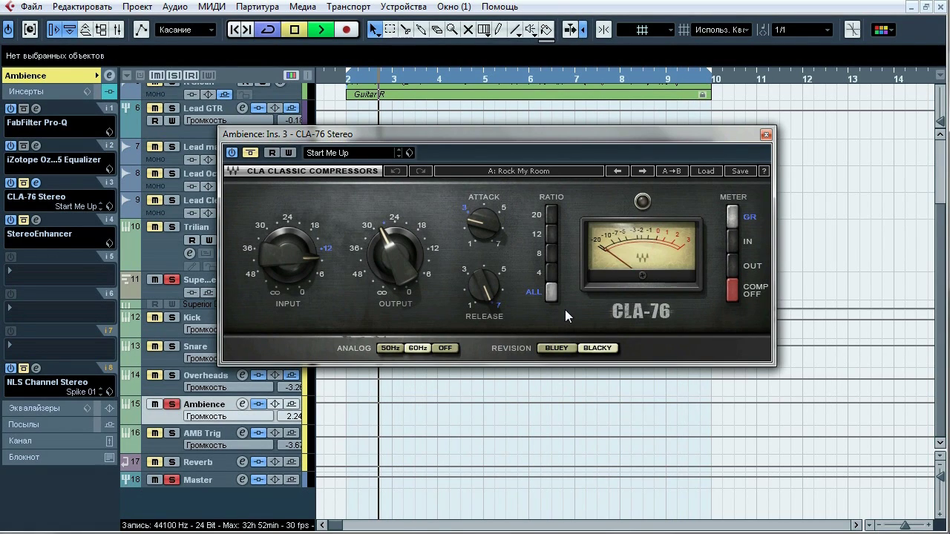
pyautogui.click(251, 152)
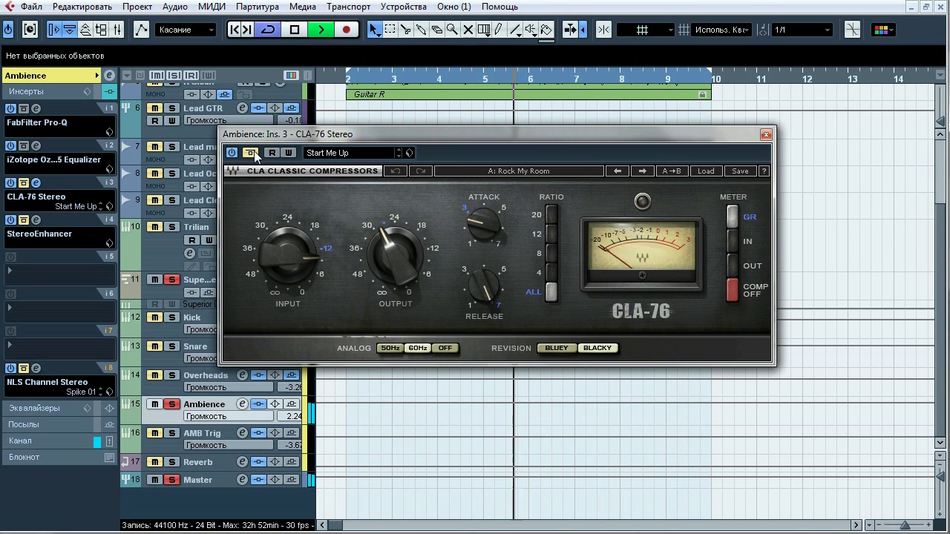
pyautogui.click(732, 242)
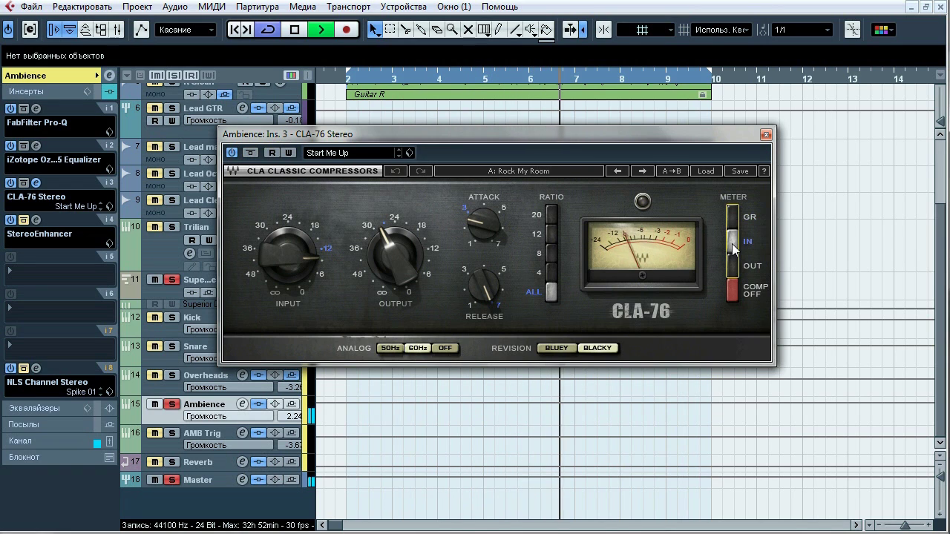
pyautogui.click(732, 217)
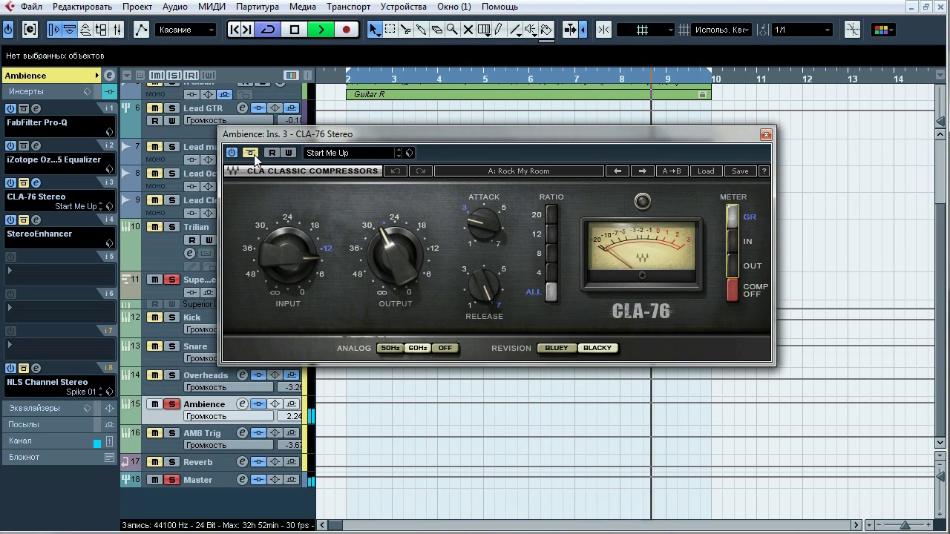
pyautogui.press('space')
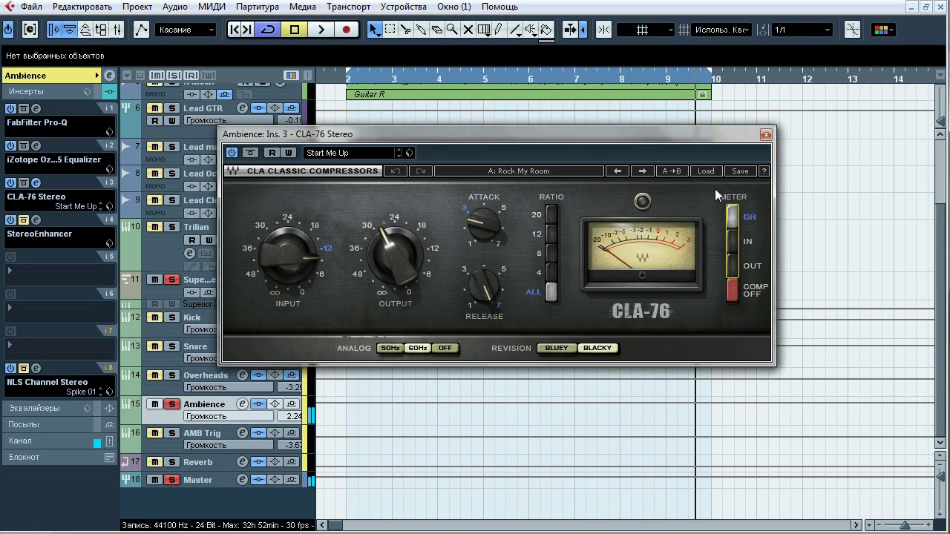
pyautogui.click(765, 134)
# Step: Open the fourth insert, StereoEnhancer, compare it bypassed and active during playback, leave it active, and stop playback
pyautogui.click(36, 219)
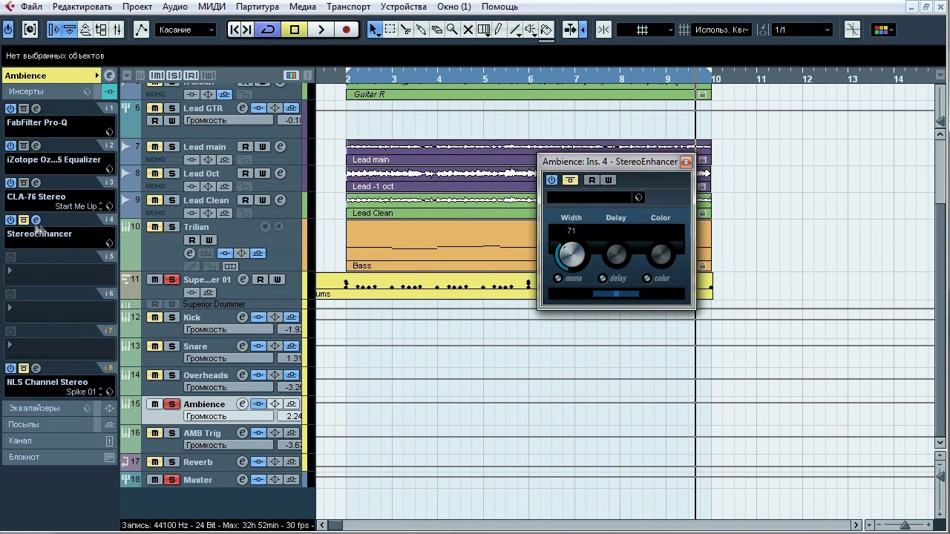
pyautogui.moveTo(639, 167); pyautogui.dragTo(547, 168)
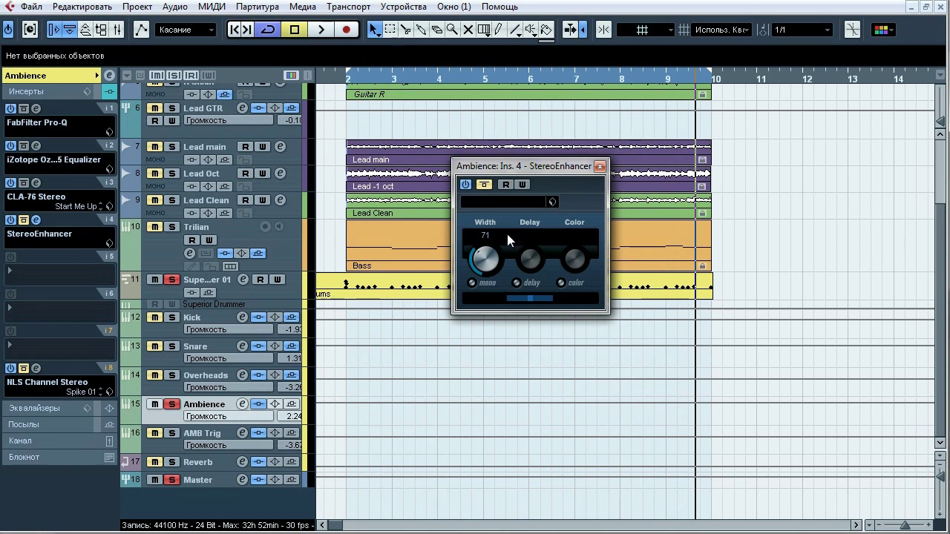
pyautogui.click(481, 184)
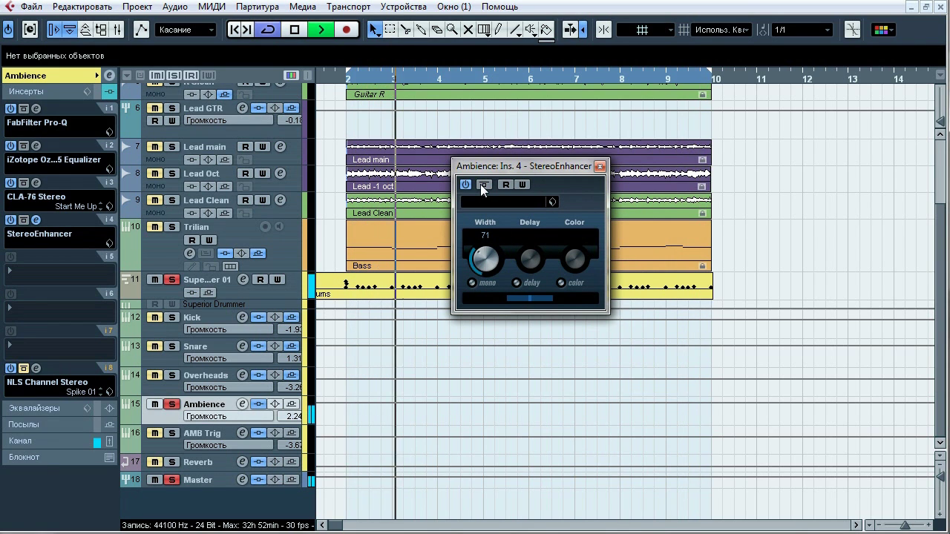
pyautogui.click(480, 184)
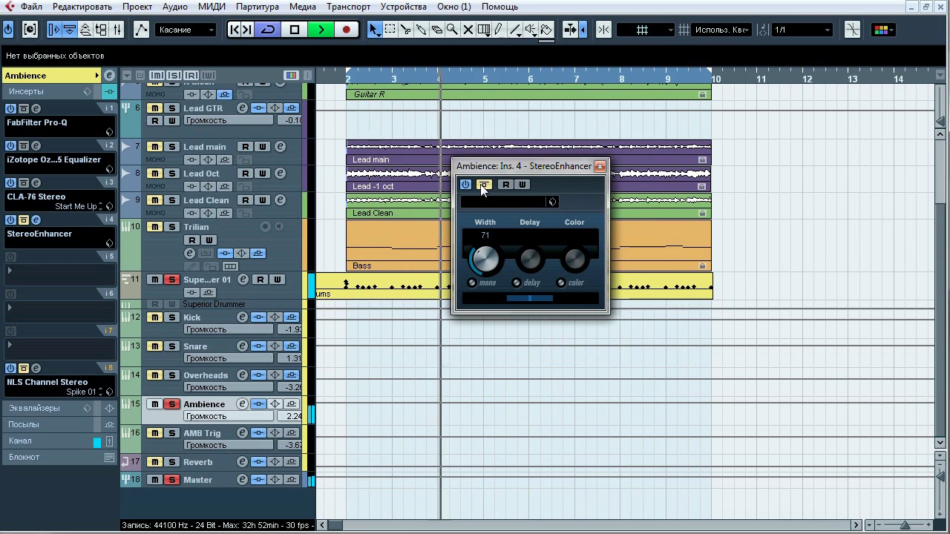
pyautogui.click(481, 184)
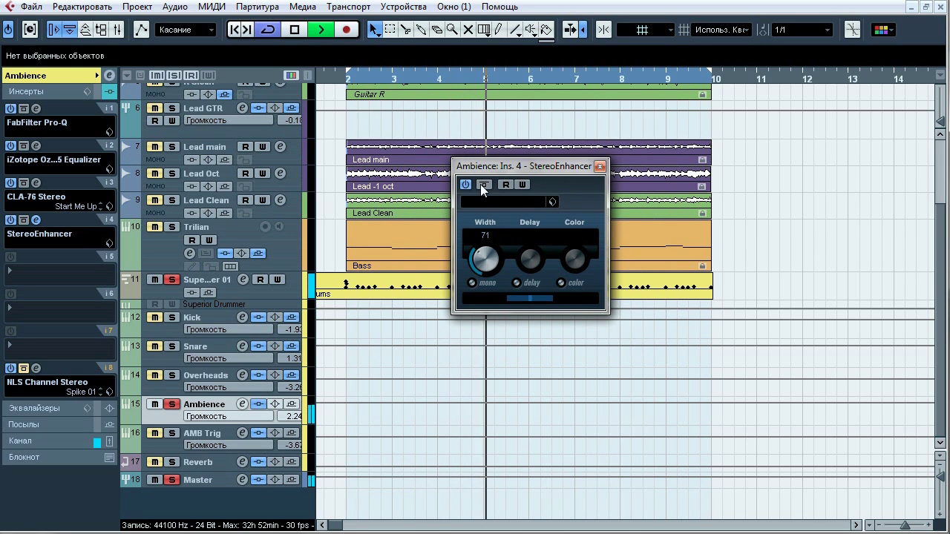
pyautogui.click(481, 184)
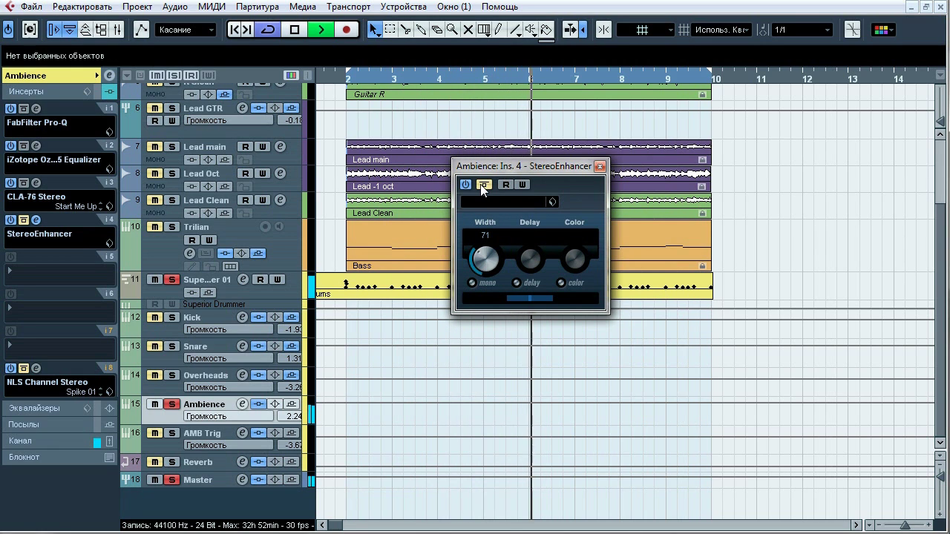
pyautogui.press('space')
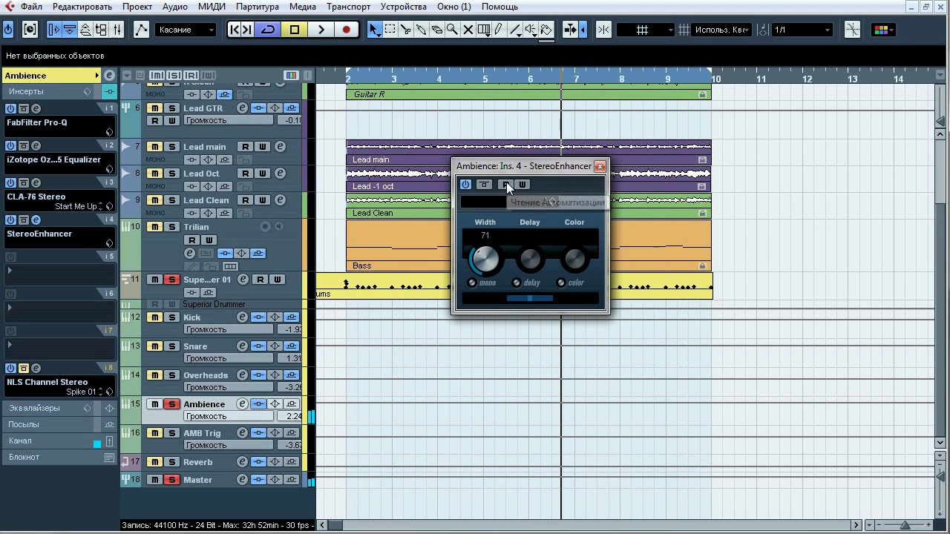
# Step: Open the Ambience's eighth insert, NLS Channel Stereo, compare it bypassed and active during playback, leave it active, and close it
pyautogui.click(599, 167)
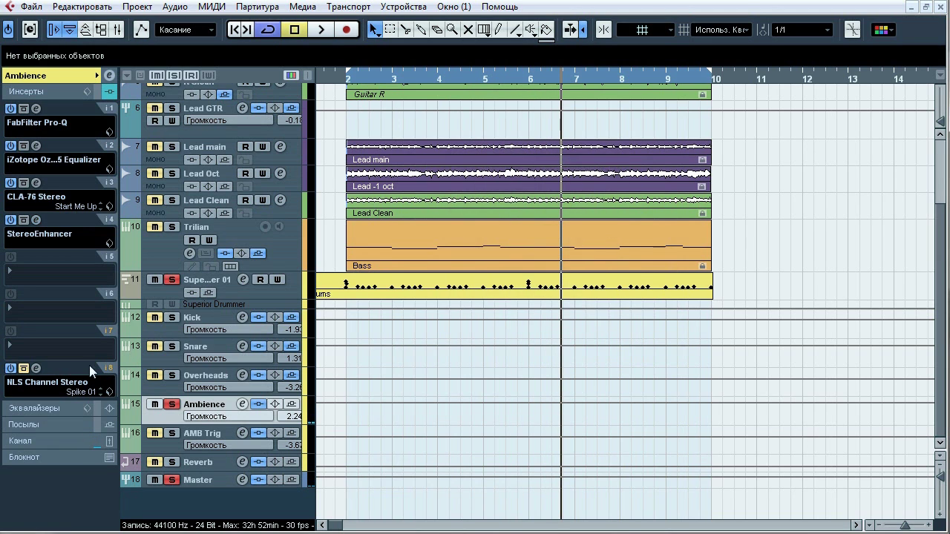
pyautogui.click(36, 369)
pyautogui.moveTo(409, 47); pyautogui.dragTo(404, 61)
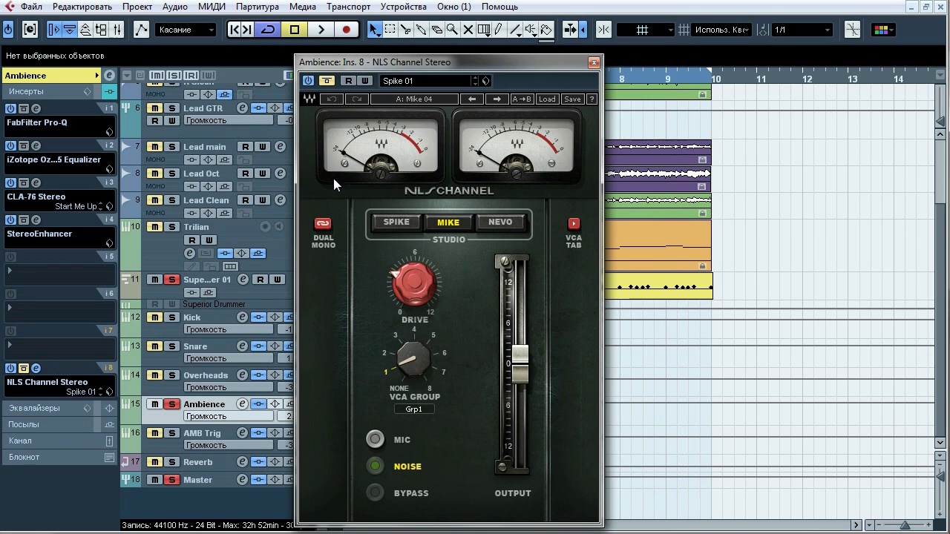
pyautogui.press('space')
pyautogui.click(327, 80)
pyautogui.click(328, 80)
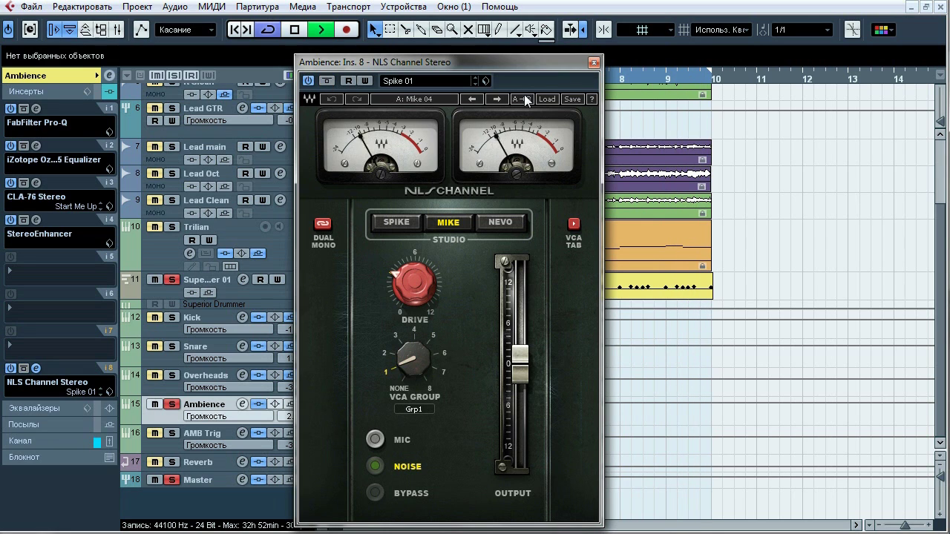
pyautogui.press('space')
pyautogui.click(593, 63)
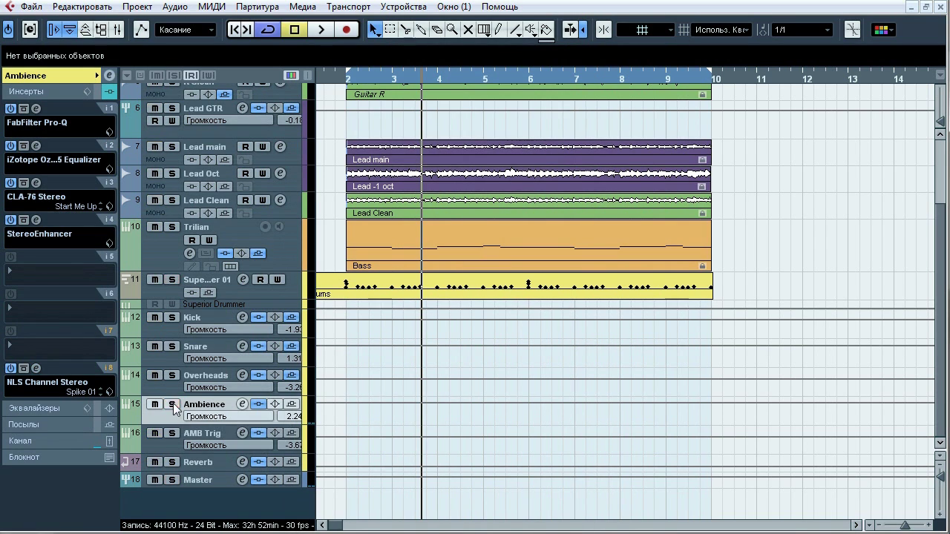
# Step: Move the solo from Ambience to AMB Trig, compare all its inserts bypassed and active during playback, leave them bypassed, and stop
pyautogui.click(217, 437)
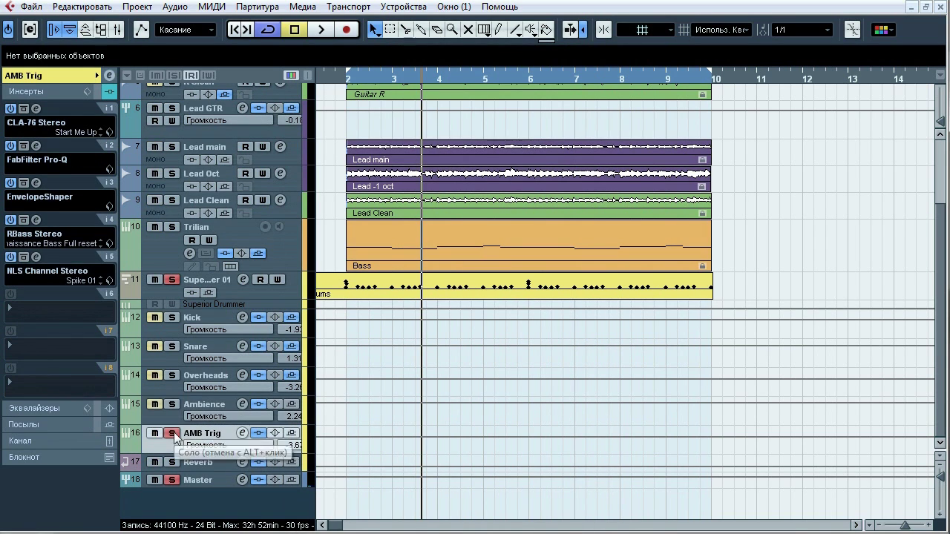
pyautogui.click(258, 433)
pyautogui.click(258, 433)
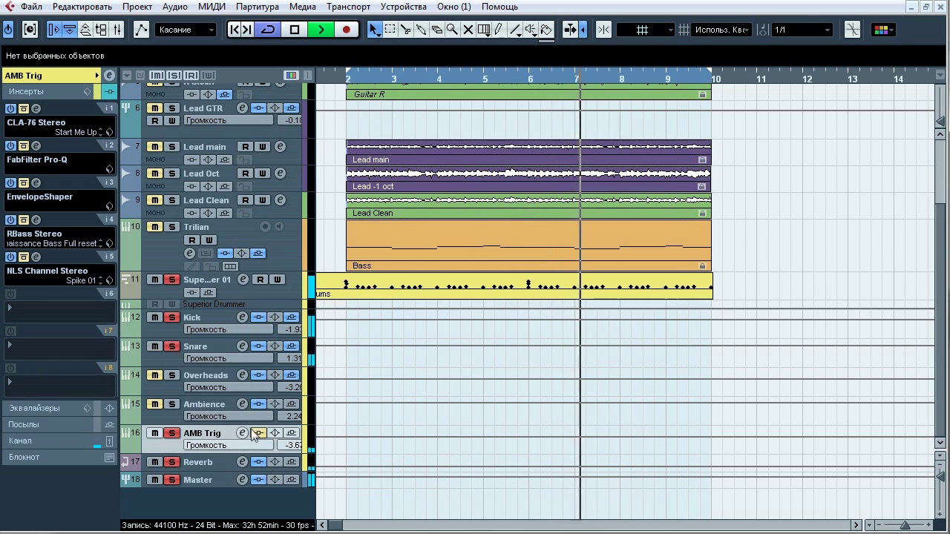
pyautogui.click(259, 434)
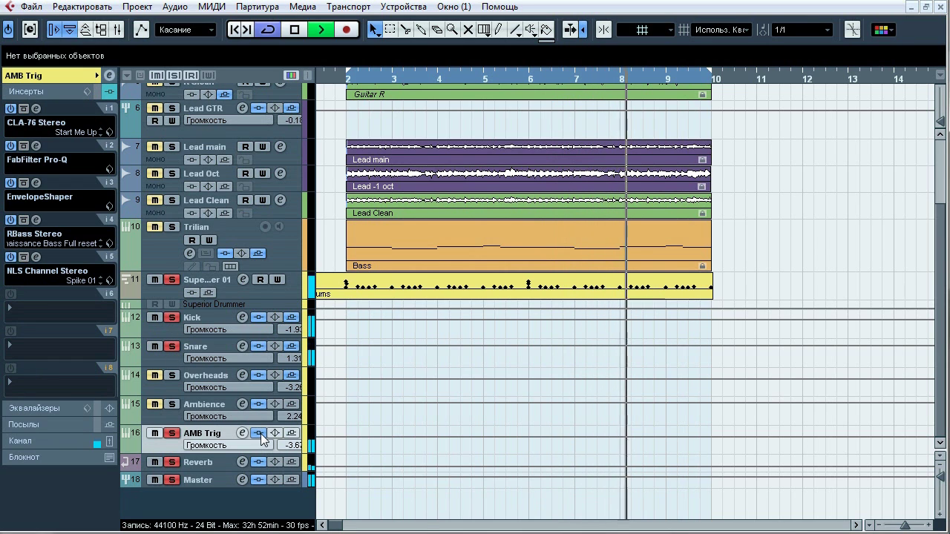
pyautogui.click(259, 434)
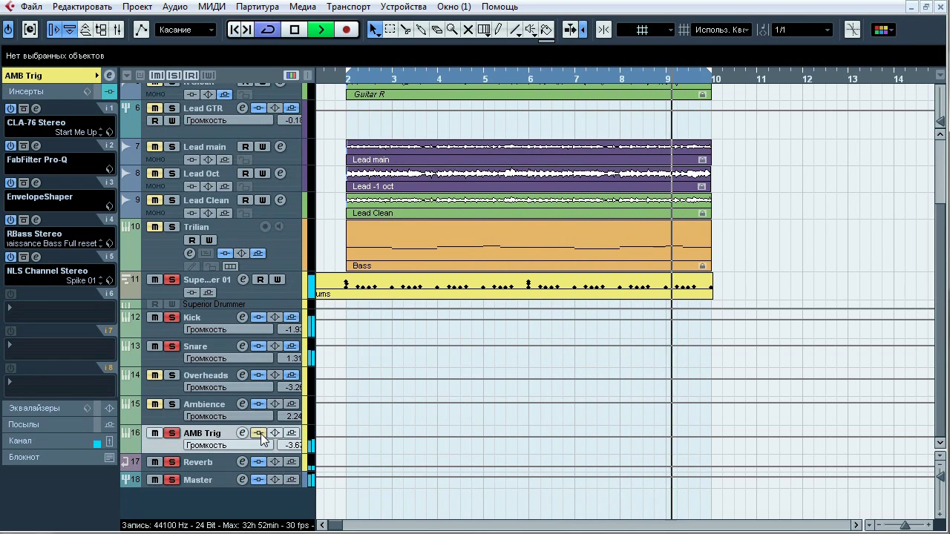
pyautogui.click(259, 433)
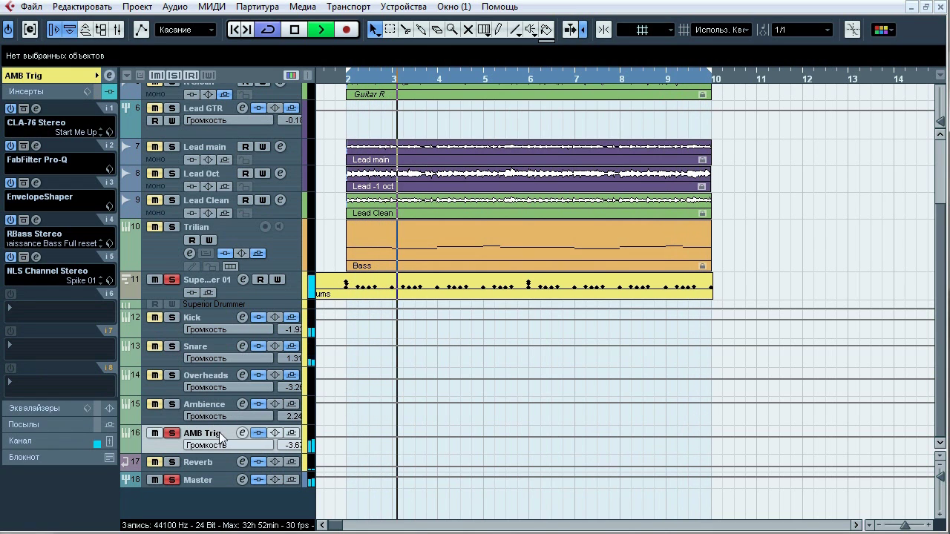
pyautogui.click(259, 434)
pyautogui.press('space')
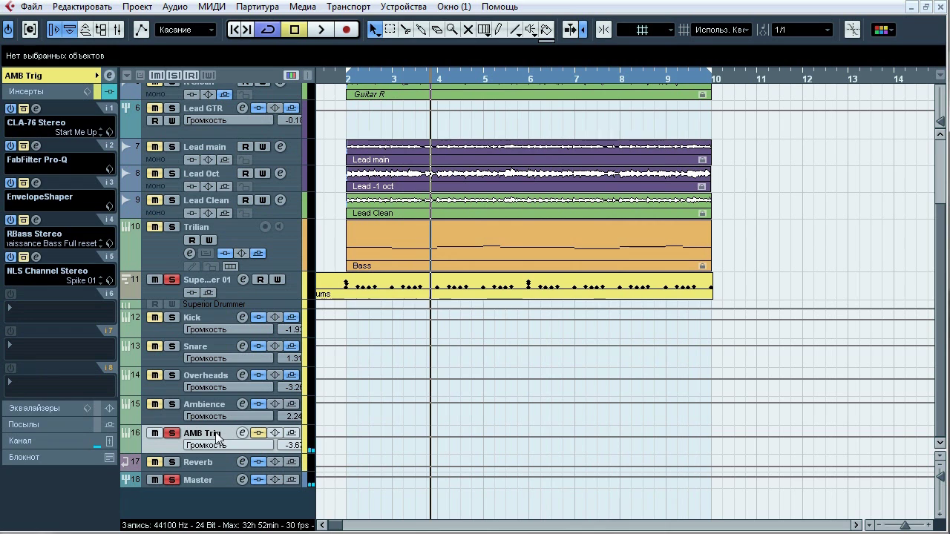
# Step: Open AMB Trig's first insert, CLA-76 Stereo, compare it bypassed and active during playback, leave it active, and close it
pyautogui.click(36, 108)
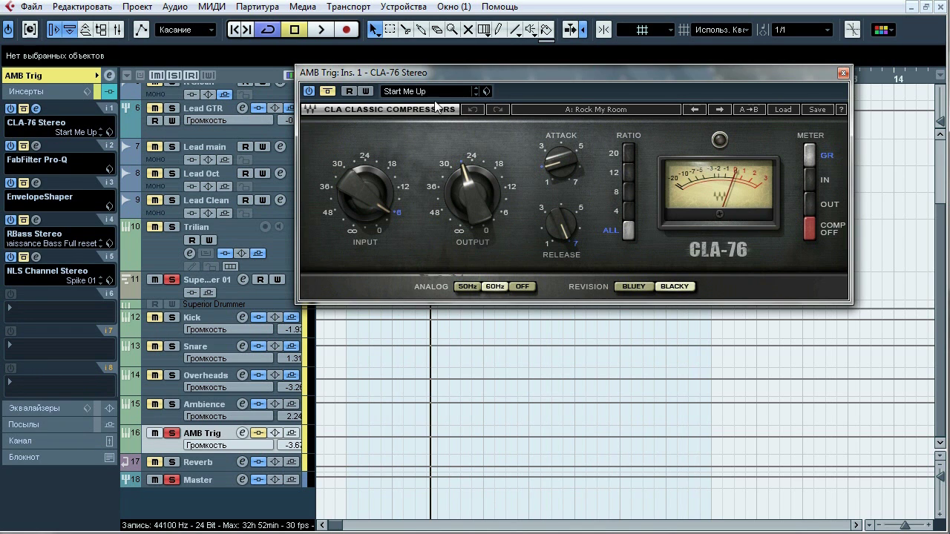
pyautogui.moveTo(507, 66); pyautogui.dragTo(398, 70)
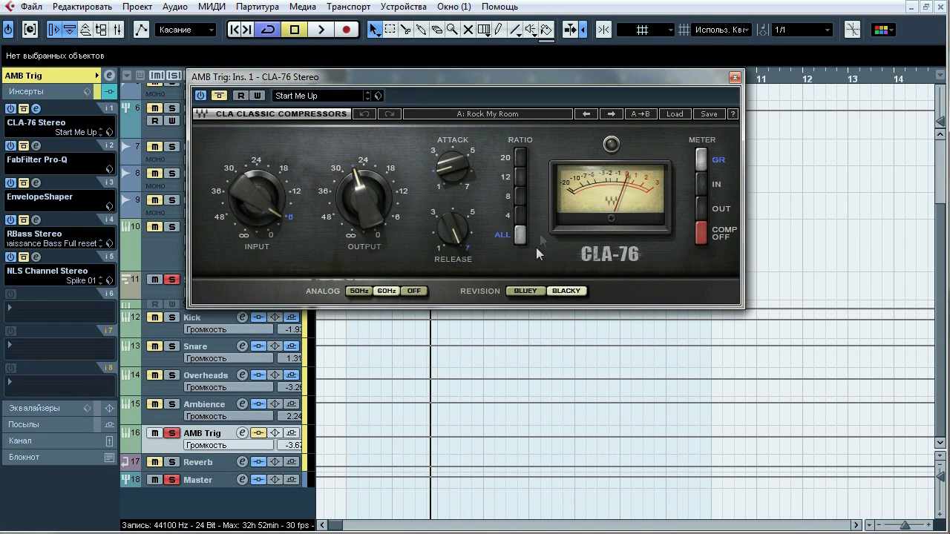
pyautogui.press('space')
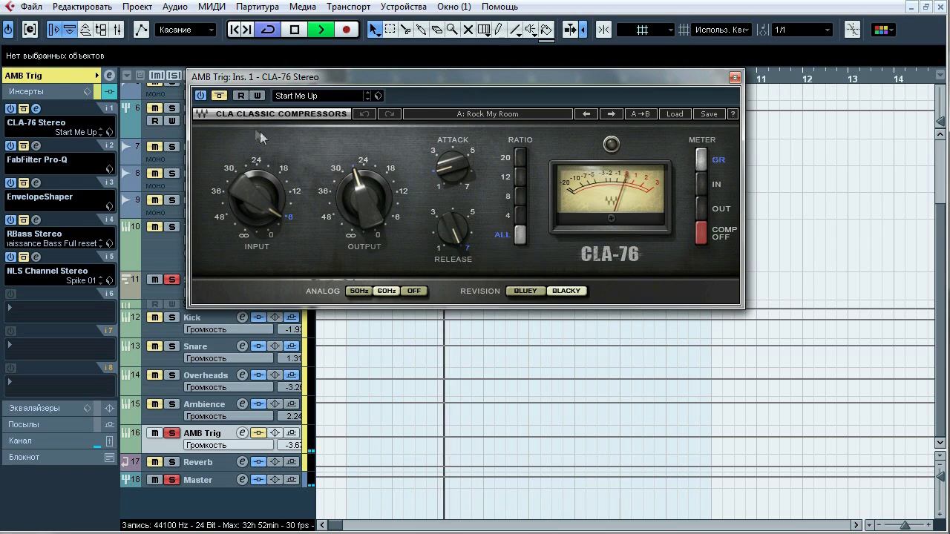
pyautogui.click(219, 96)
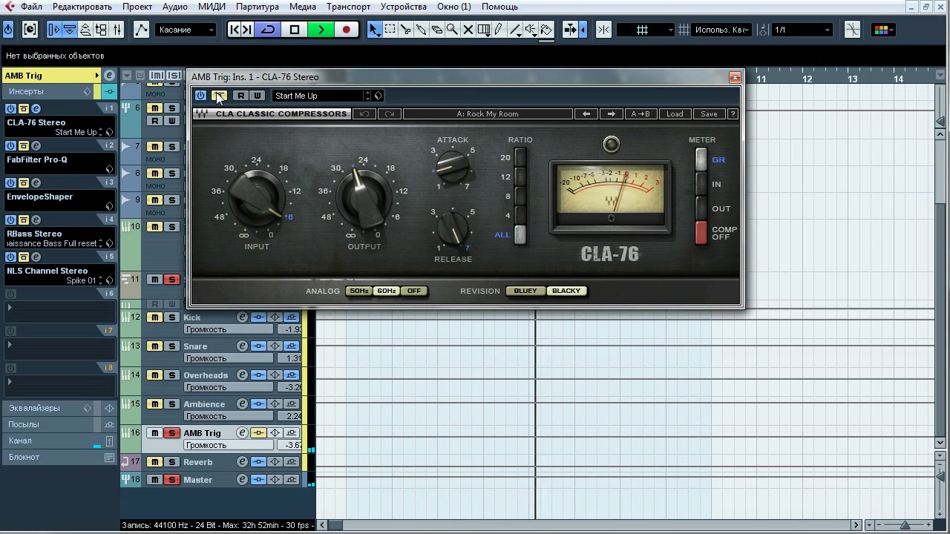
pyautogui.click(218, 96)
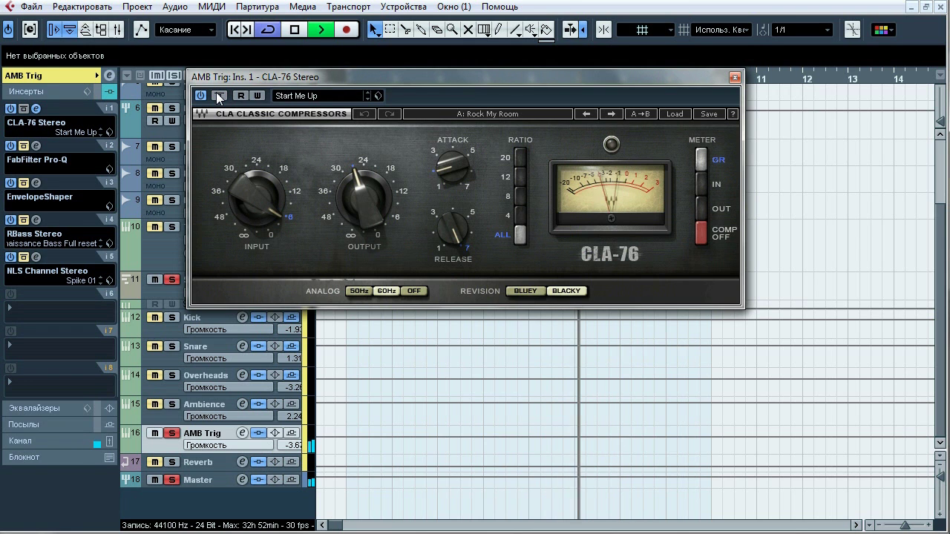
pyautogui.press('space')
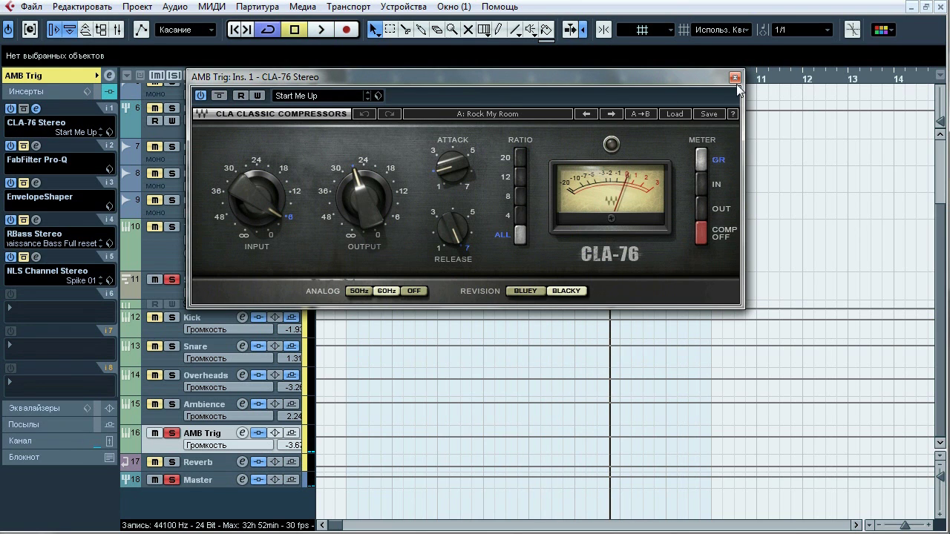
pyautogui.click(735, 78)
# Step: Open AMB Trig's second insert, FabFilter Pro-Q, activate it, audition its bands individually in solo during playback, and close it
pyautogui.click(36, 146)
pyautogui.moveTo(223, 241); pyautogui.dragTo(430, 60)
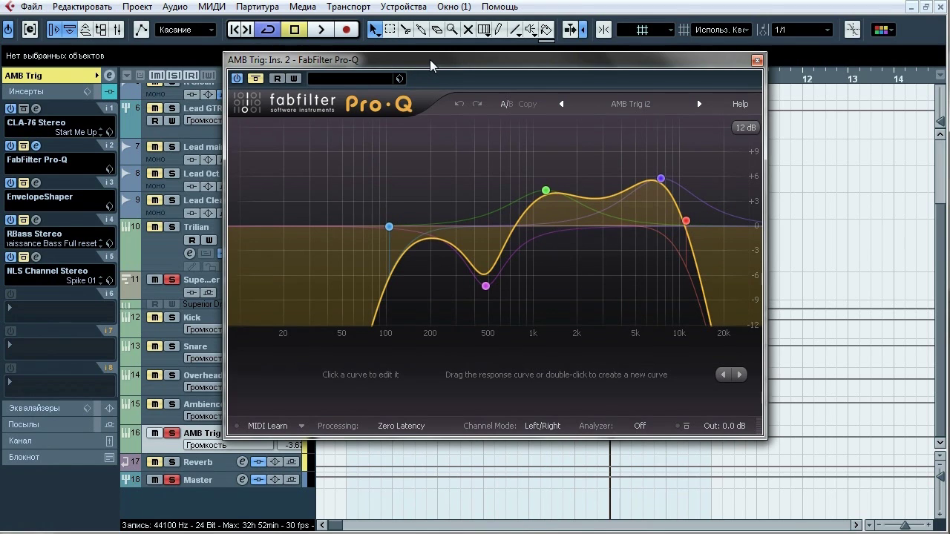
pyautogui.press('space')
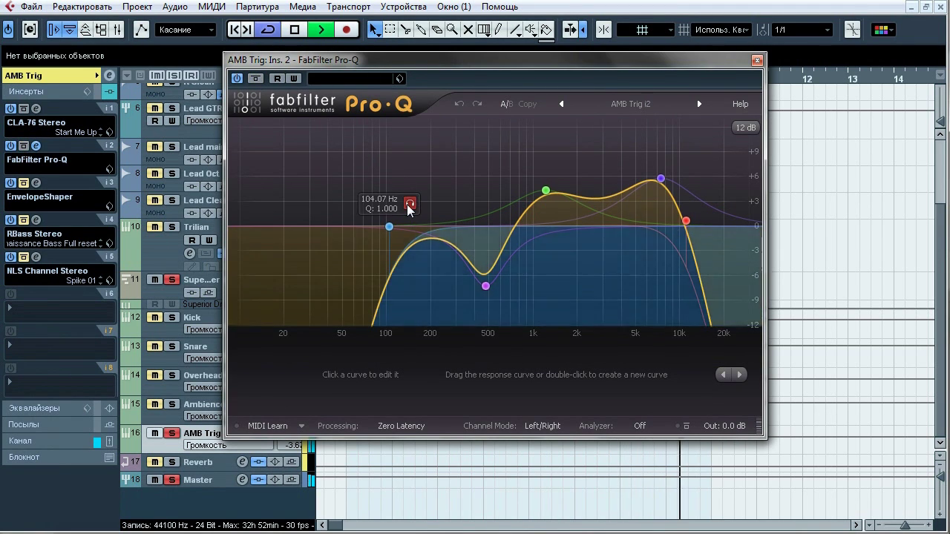
pyautogui.click(409, 205)
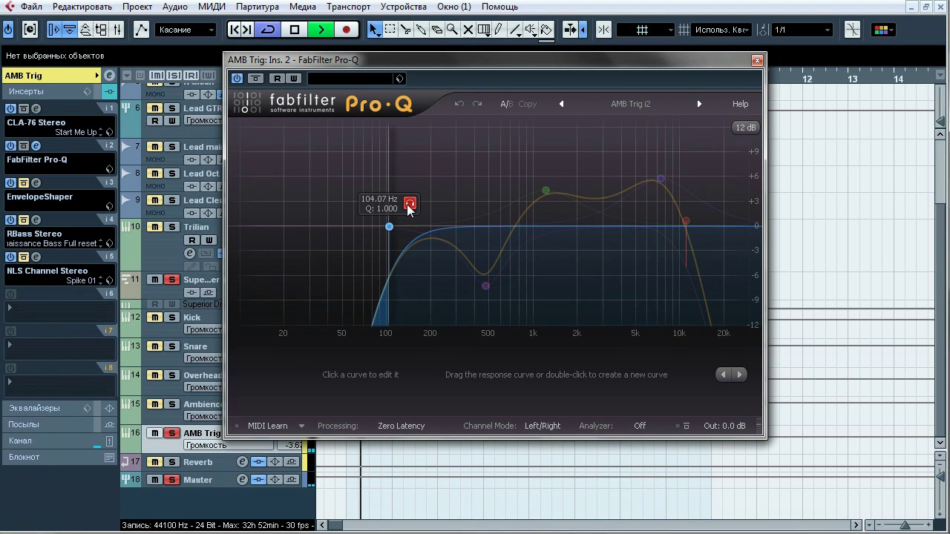
pyautogui.click(486, 286)
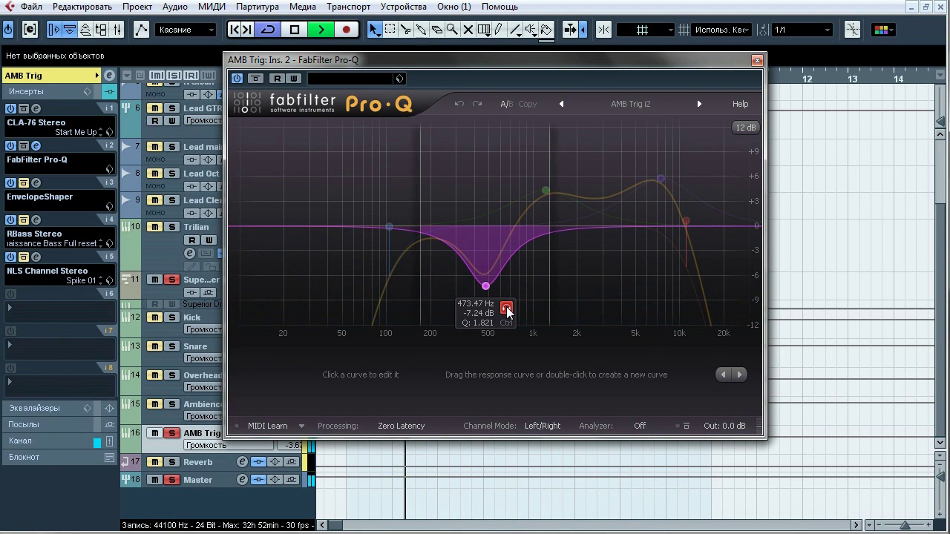
pyautogui.click(546, 191)
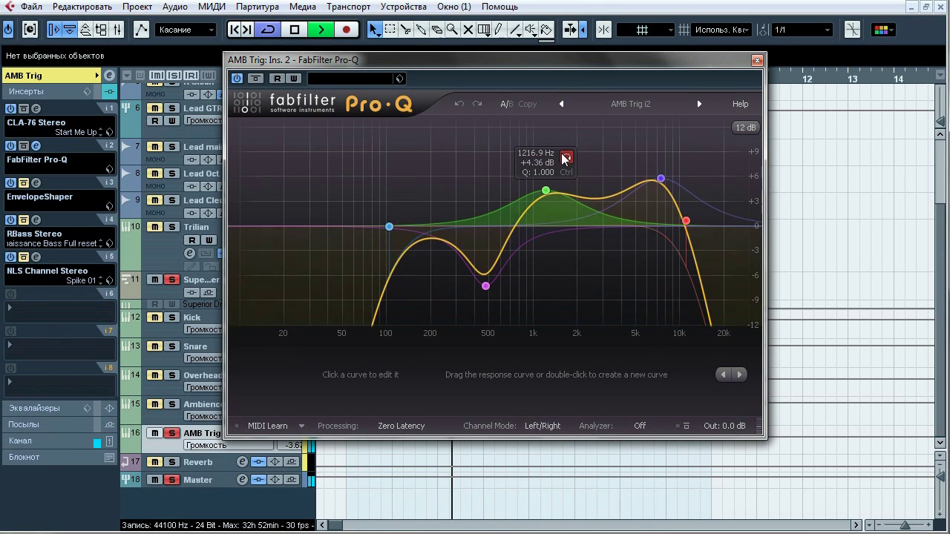
pyautogui.click(661, 179)
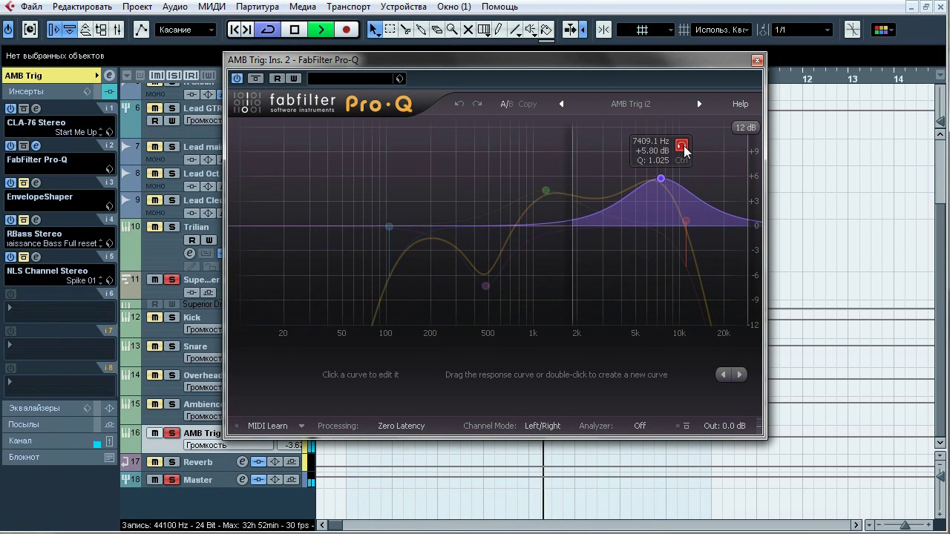
pyautogui.click(686, 221)
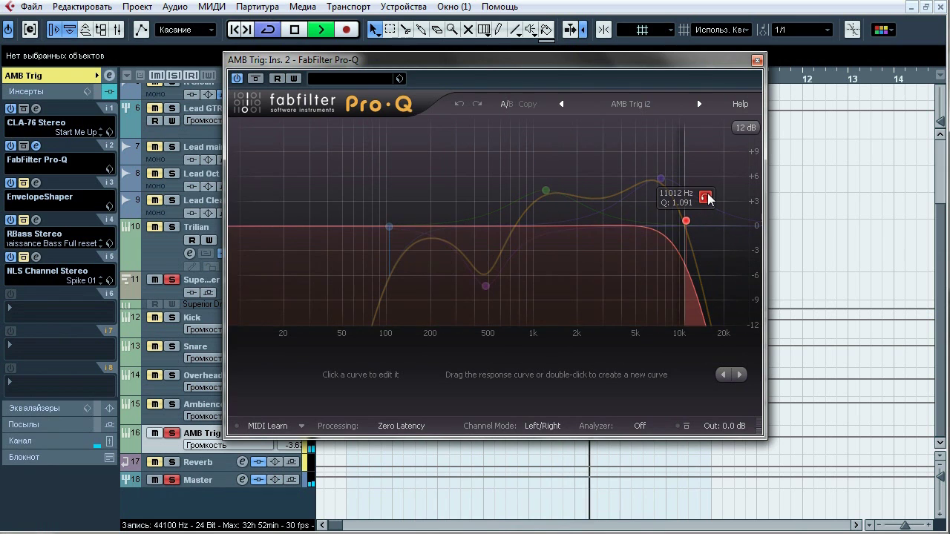
pyautogui.click(705, 197)
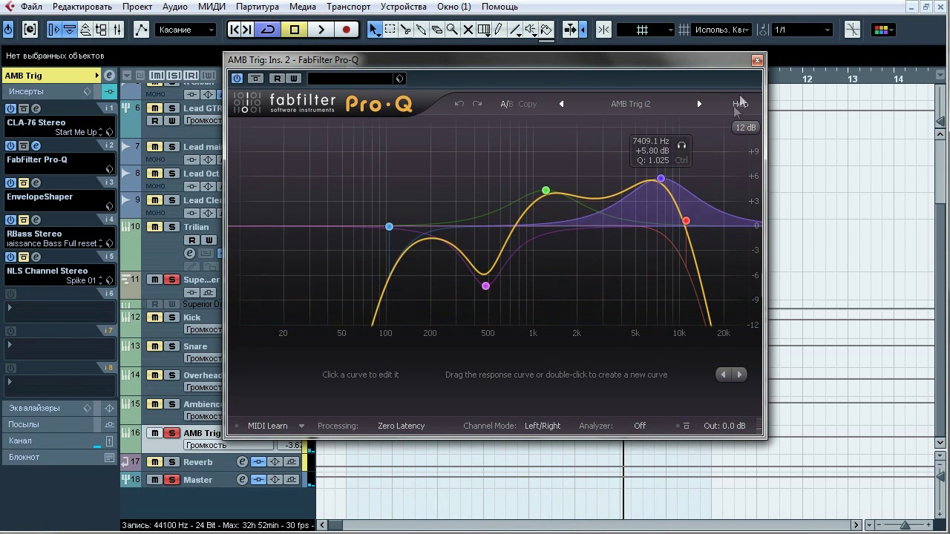
pyautogui.click(757, 61)
# Step: Open AMB Trig's third insert, EnvelopeShaper, compare it bypassed and active repeatedly during playback, leave it active, and close it
pyautogui.click(36, 183)
pyautogui.moveTo(600, 46); pyautogui.dragTo(511, 112)
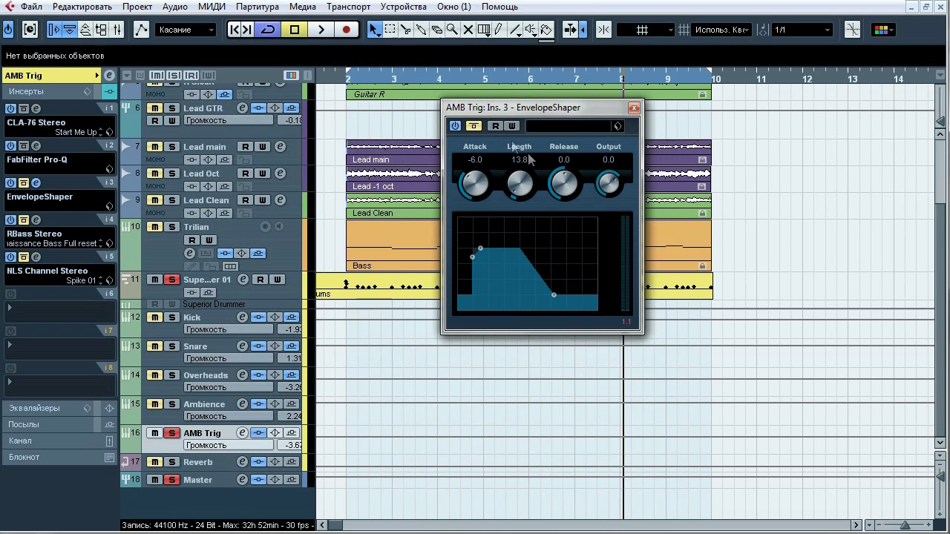
pyautogui.press('space')
pyautogui.click(473, 127)
pyautogui.click(473, 127)
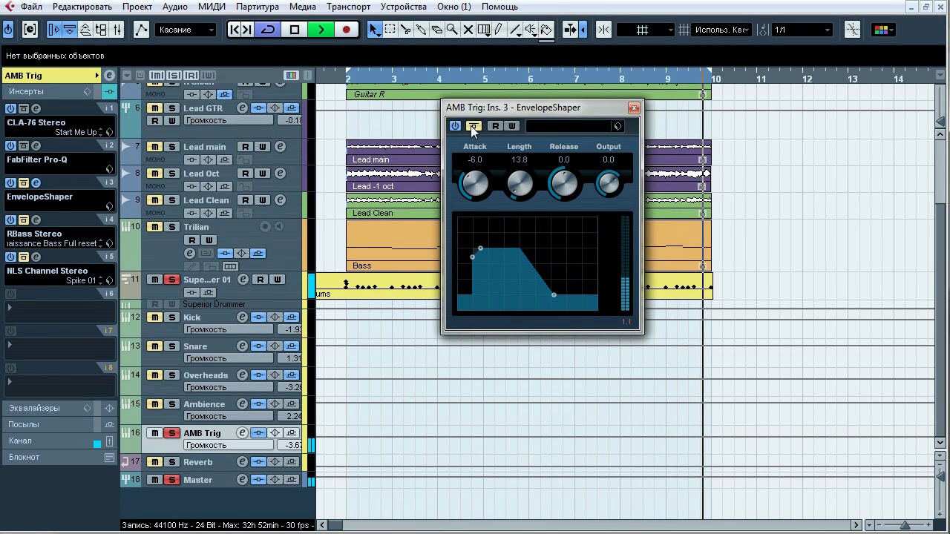
pyautogui.click(473, 127)
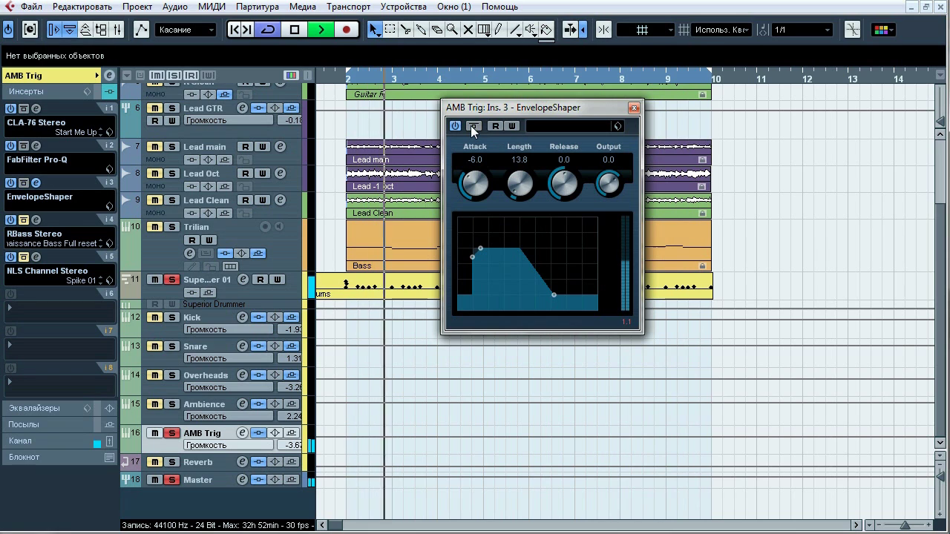
pyautogui.click(472, 127)
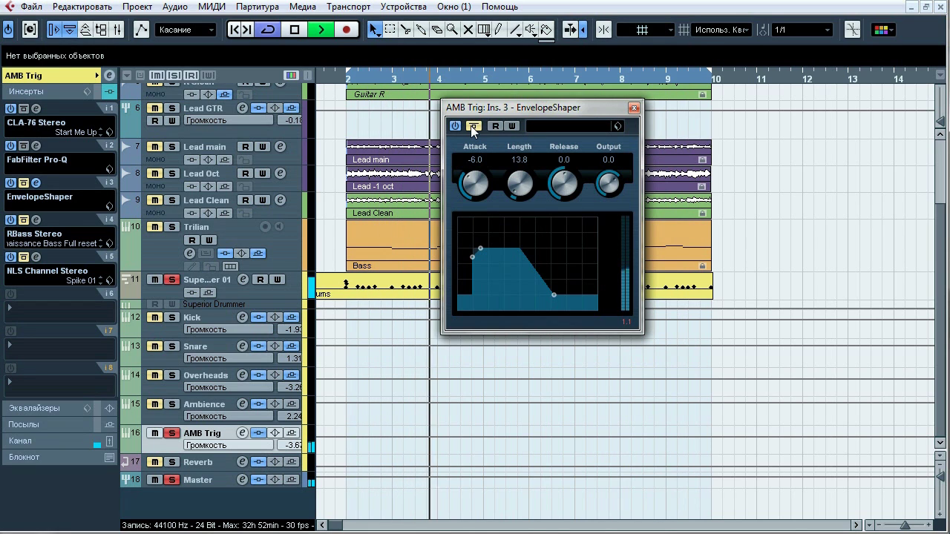
pyautogui.click(473, 126)
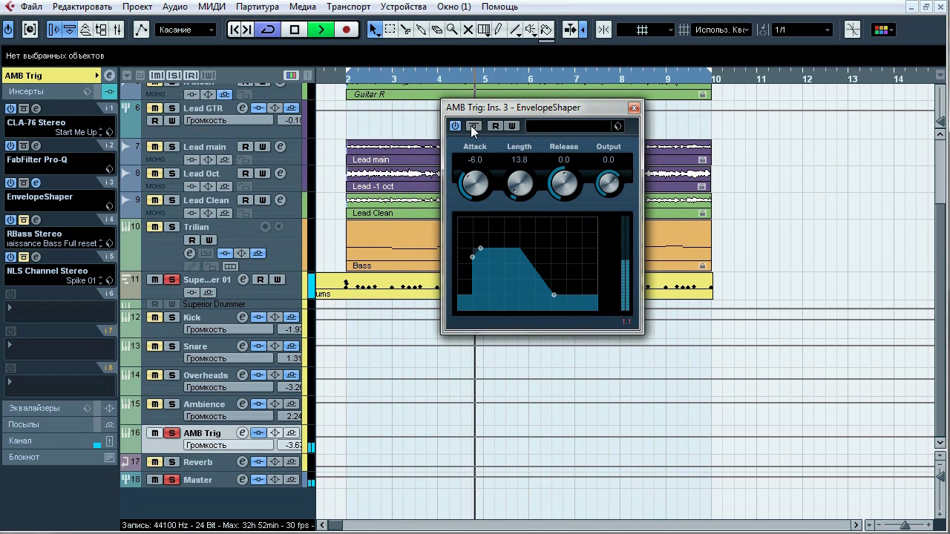
pyautogui.press('space')
pyautogui.click(633, 108)
# Step: Open AMB Trig's fourth insert, RBass Stereo, and briefly reopen the FabFilter Pro-Q to review its EQ curve
pyautogui.click(37, 219)
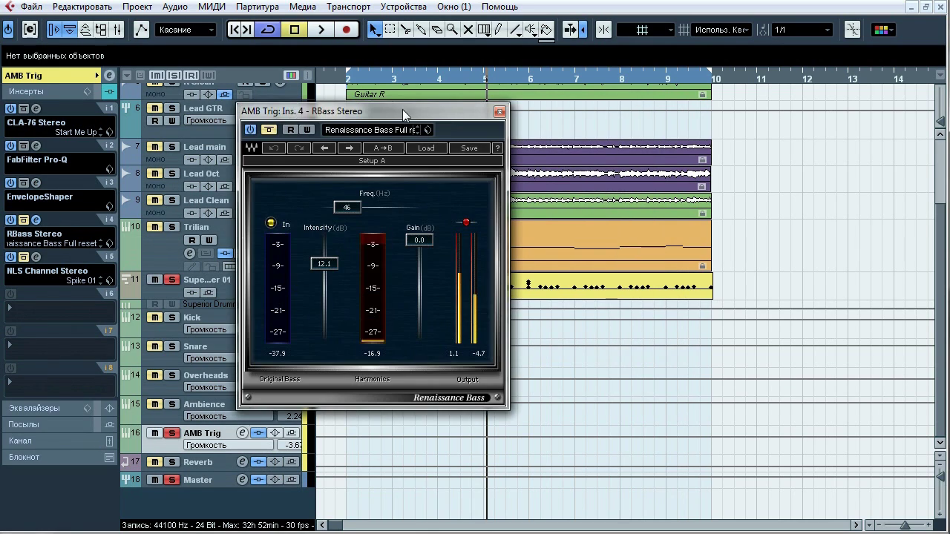
pyautogui.moveTo(402, 109); pyautogui.dragTo(655, 106)
pyautogui.click(36, 145)
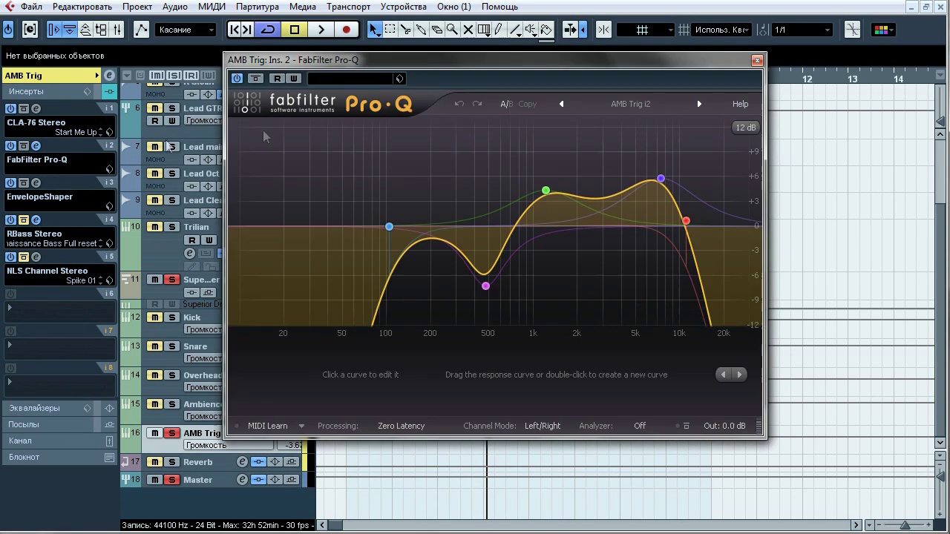
pyautogui.moveTo(445, 59); pyautogui.dragTo(218, 80)
pyautogui.click(531, 81)
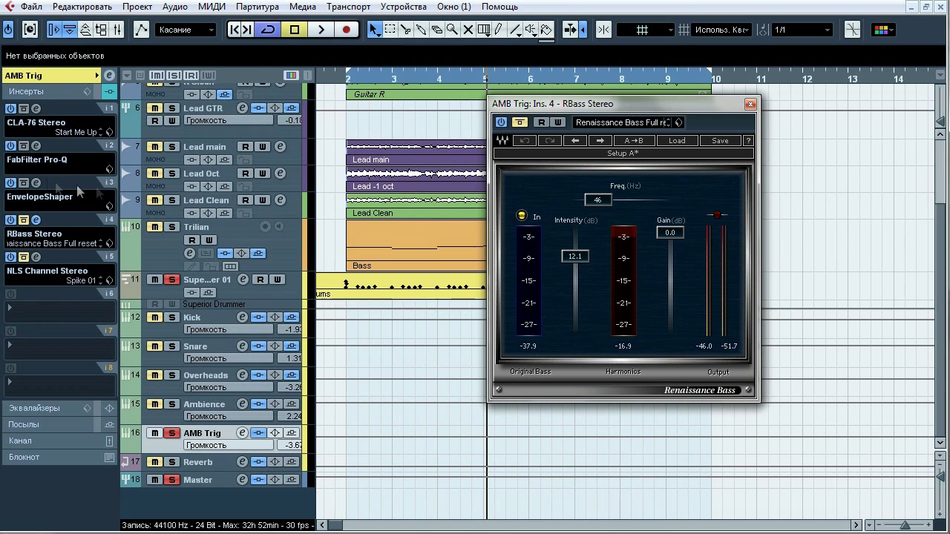
# Step: Compare AMB Trig's RBass Stereo bypassed and active during playback, leave it active, stop playback, and close it
pyautogui.moveTo(538, 110); pyautogui.dragTo(356, 105)
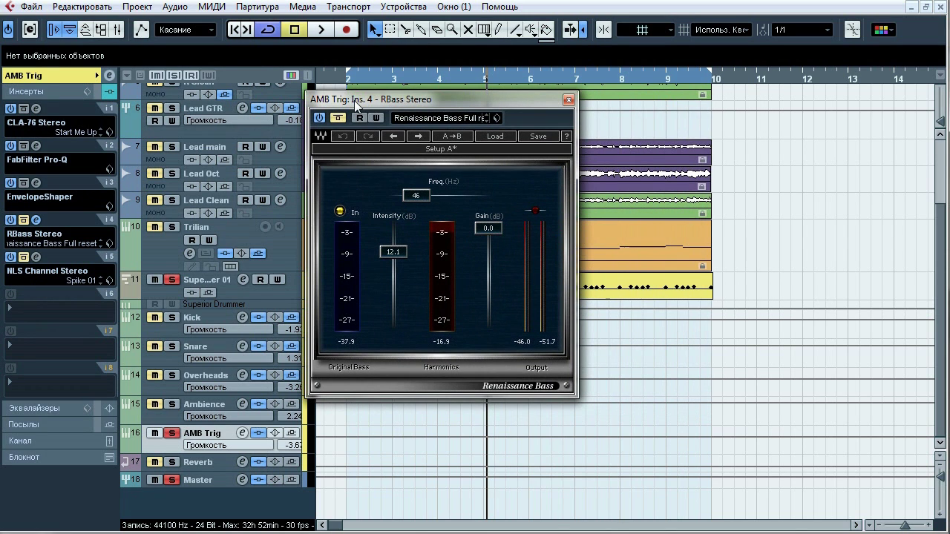
pyautogui.click(340, 119)
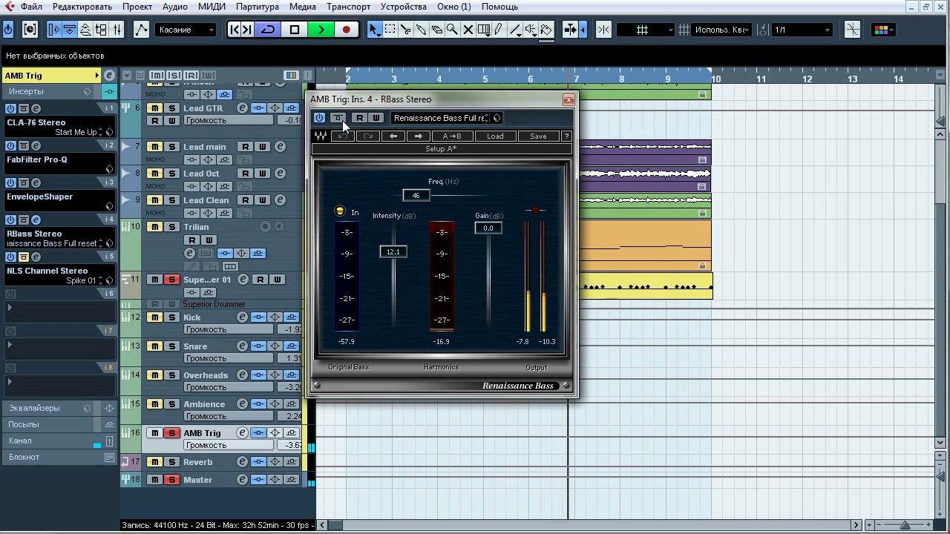
pyautogui.click(338, 119)
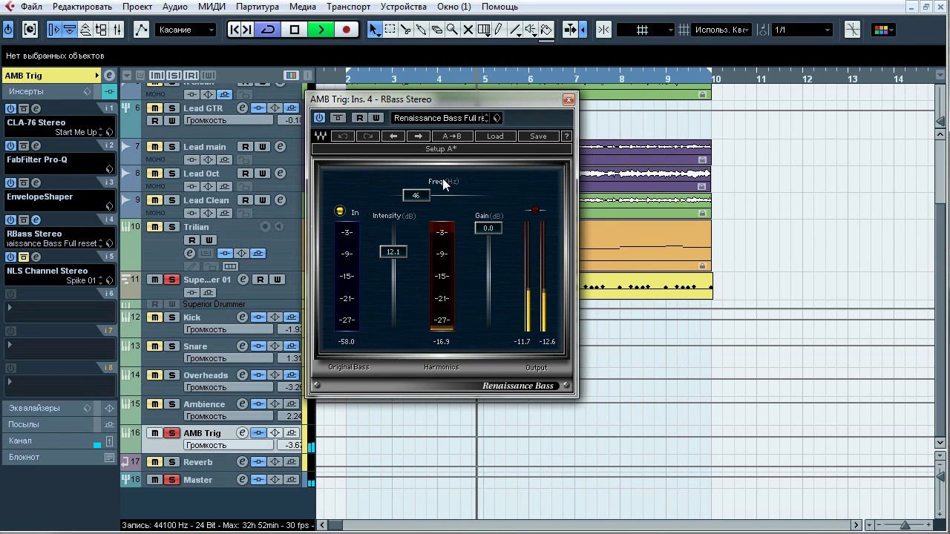
pyautogui.press('space')
pyautogui.click(568, 99)
# Step: Open AMB Trig's fifth insert, NLS Channel Stereo, compare it bypassed and active during playback, leave it active, and close it
pyautogui.click(35, 257)
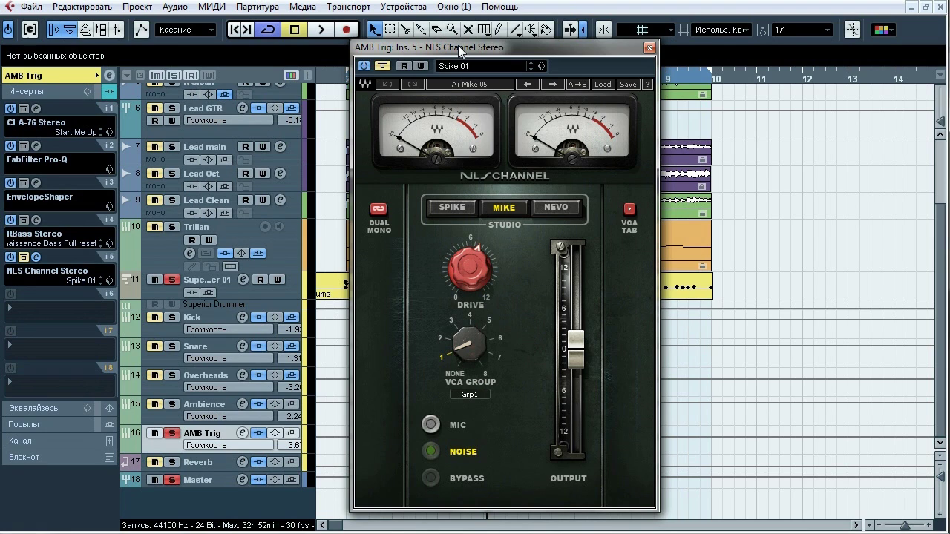
pyautogui.press('space')
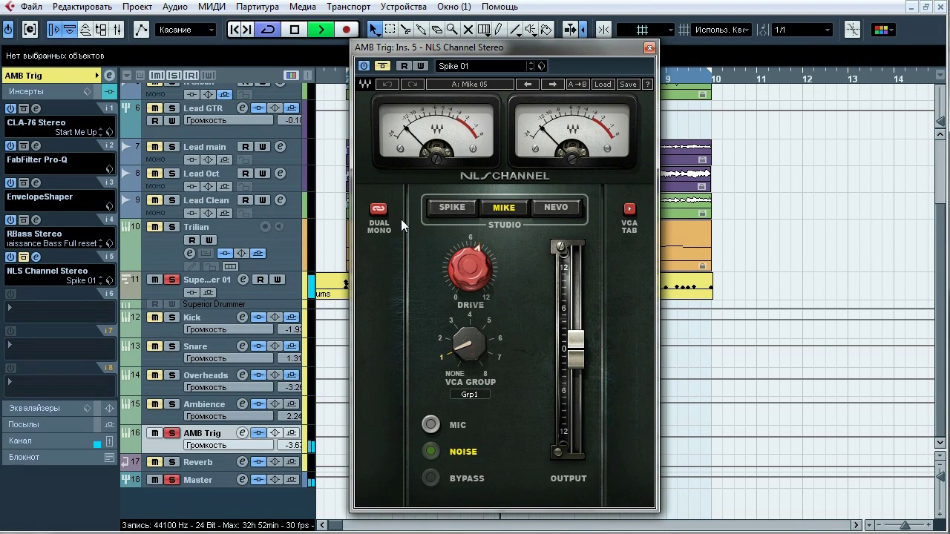
pyautogui.click(385, 66)
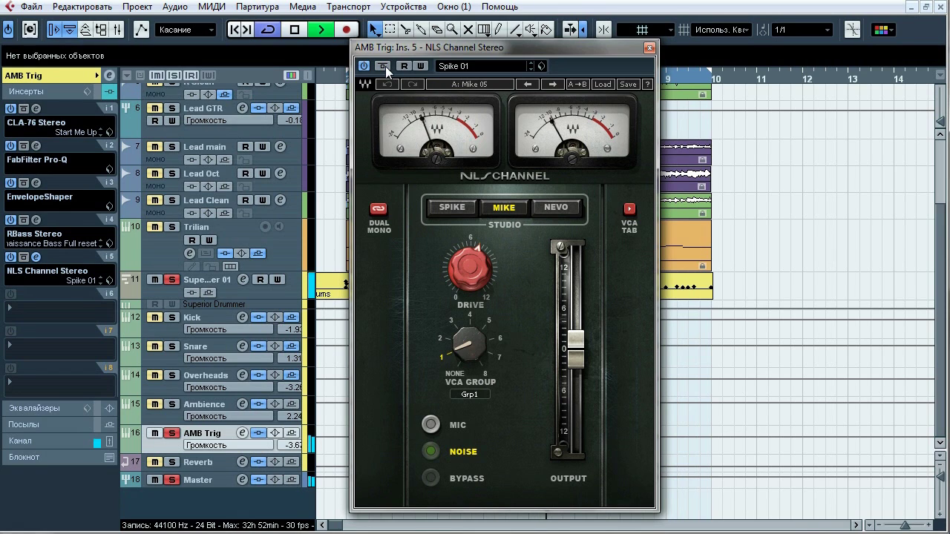
pyautogui.click(383, 66)
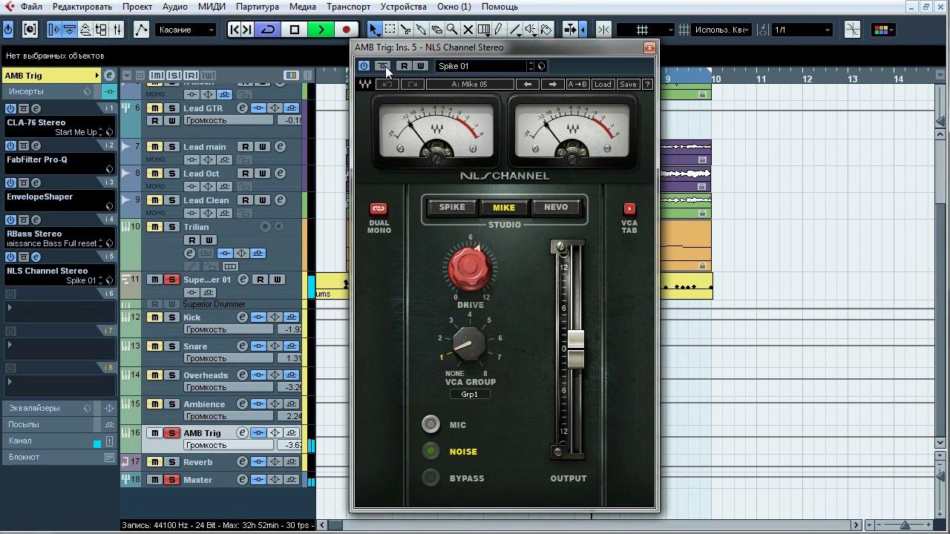
pyautogui.click(384, 66)
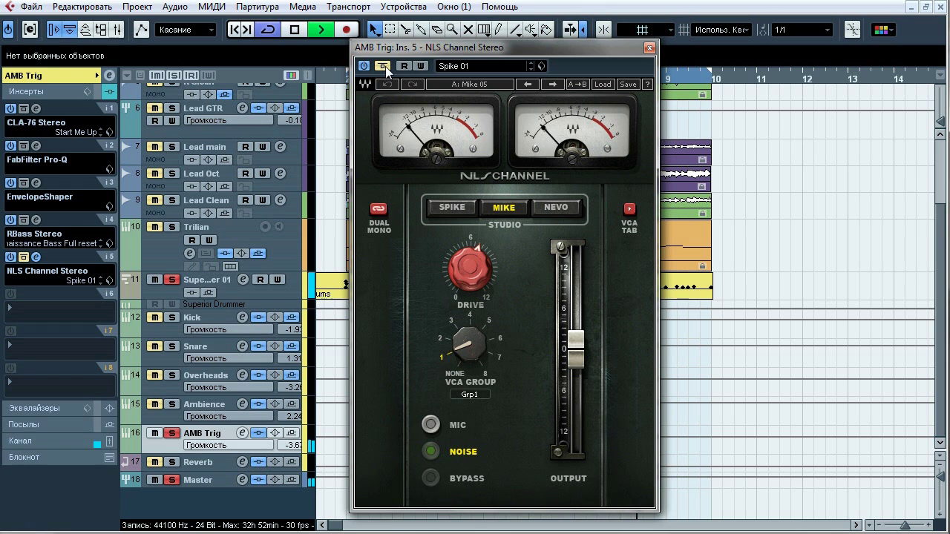
pyautogui.click(650, 49)
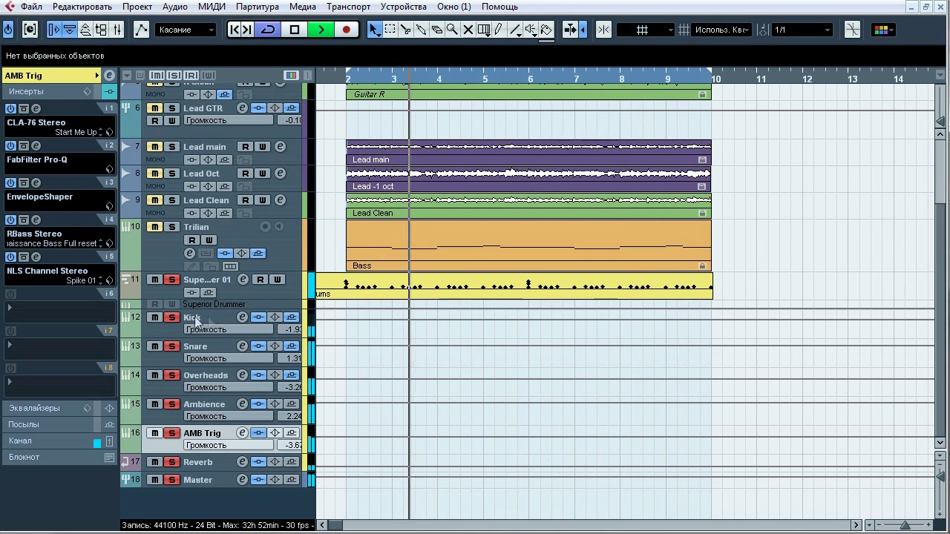
# Step: Compare the inserts on Kick, Snare, Overheads, Ambience and AMB Trig bypassed and active, clear all solos, and stop after hearing the full mix
pyautogui.click(259, 432)
pyautogui.click(258, 404)
pyautogui.click(258, 375)
pyautogui.click(259, 346)
pyautogui.click(260, 318)
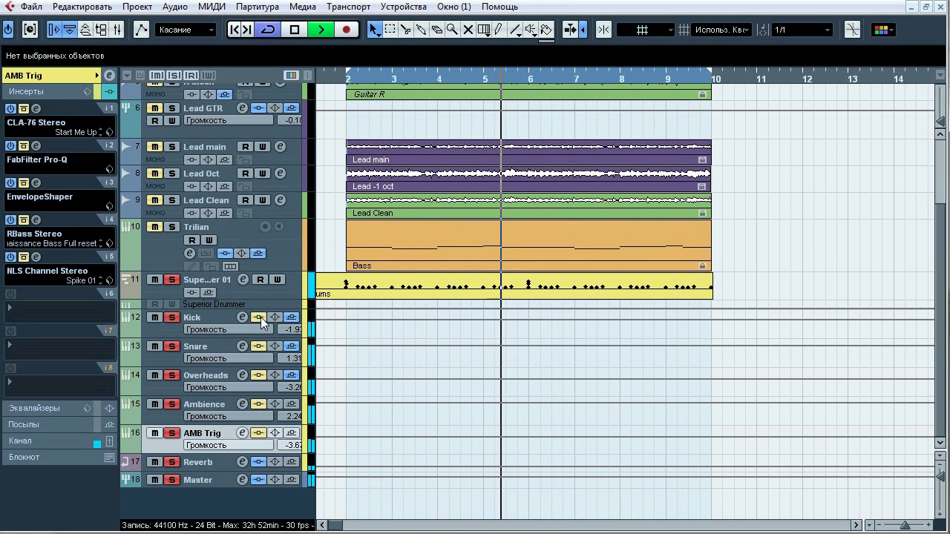
pyautogui.click(259, 318)
pyautogui.click(259, 346)
pyautogui.click(259, 375)
pyautogui.click(258, 403)
pyautogui.click(258, 433)
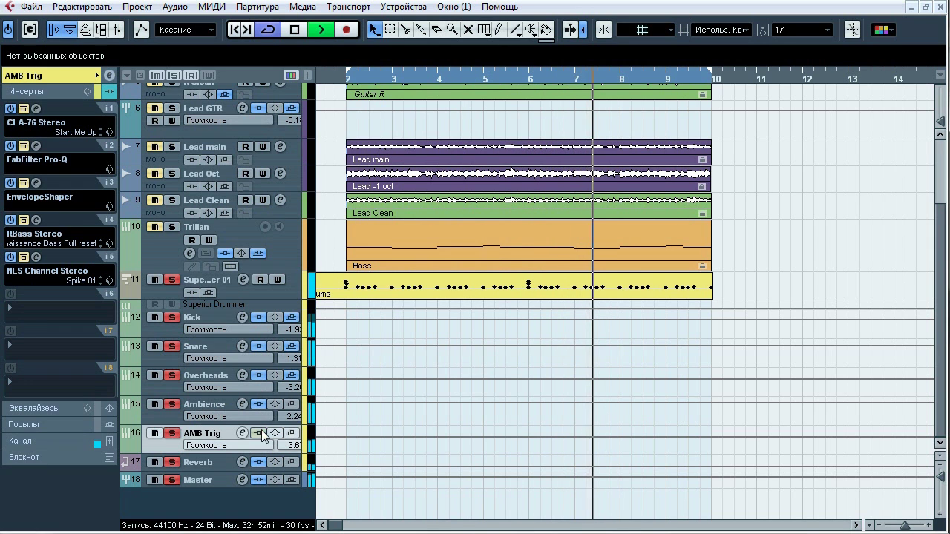
pyautogui.click(191, 75)
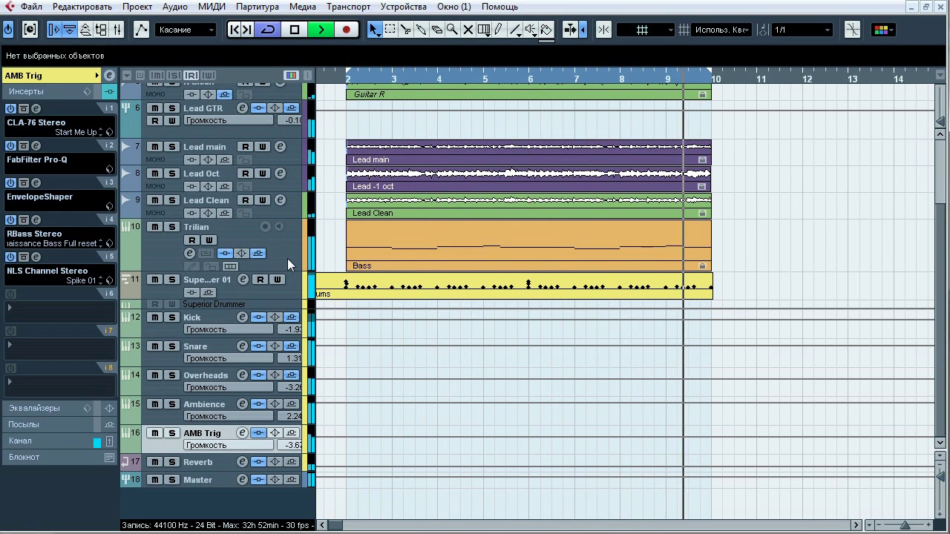
pyautogui.press('space')
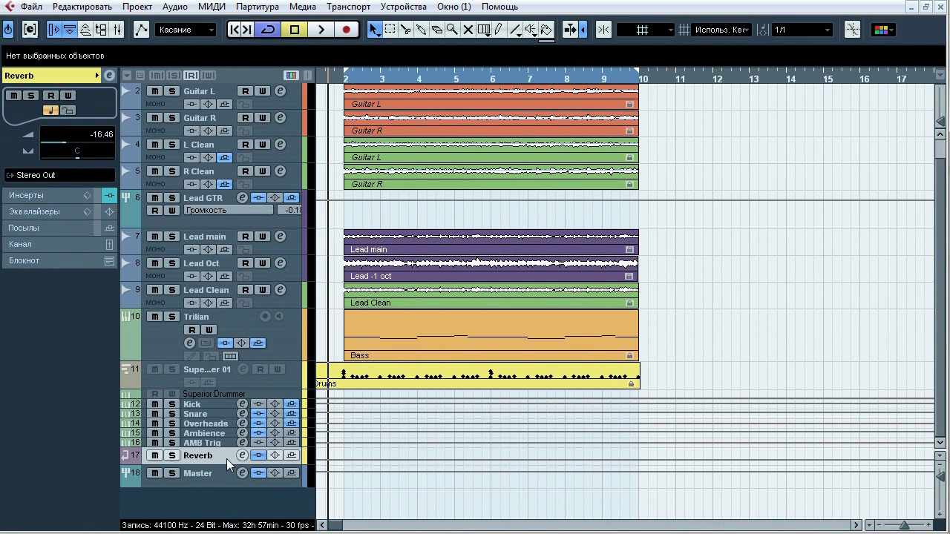
# Step: Solo the Reverb channel, compare its inserts bypassed and active during playback, leave them active, and stop playback
pyautogui.click(172, 456)
pyautogui.press('space')
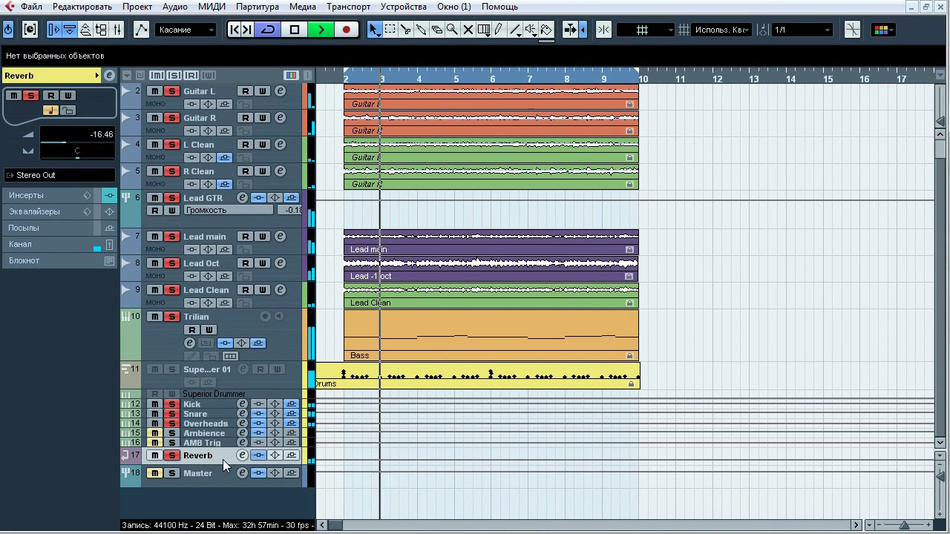
pyautogui.click(257, 456)
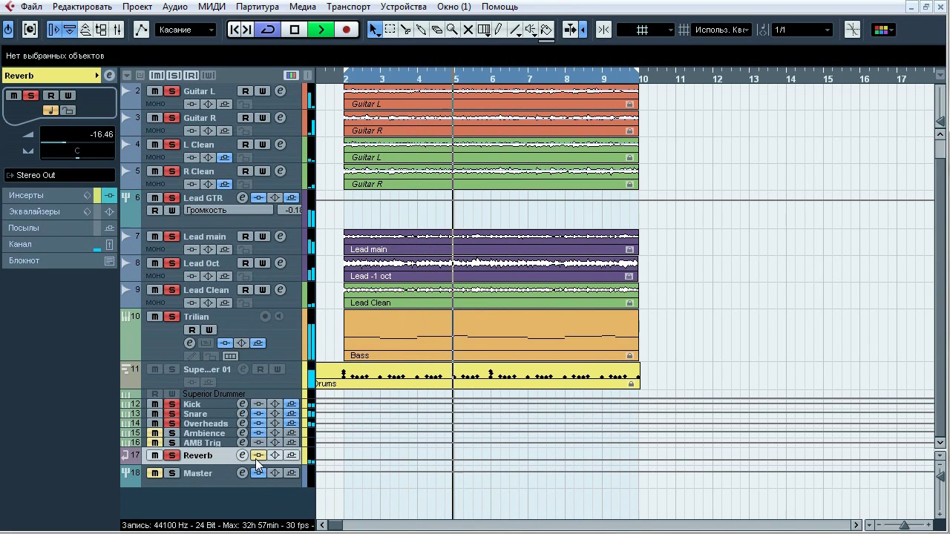
pyautogui.click(257, 455)
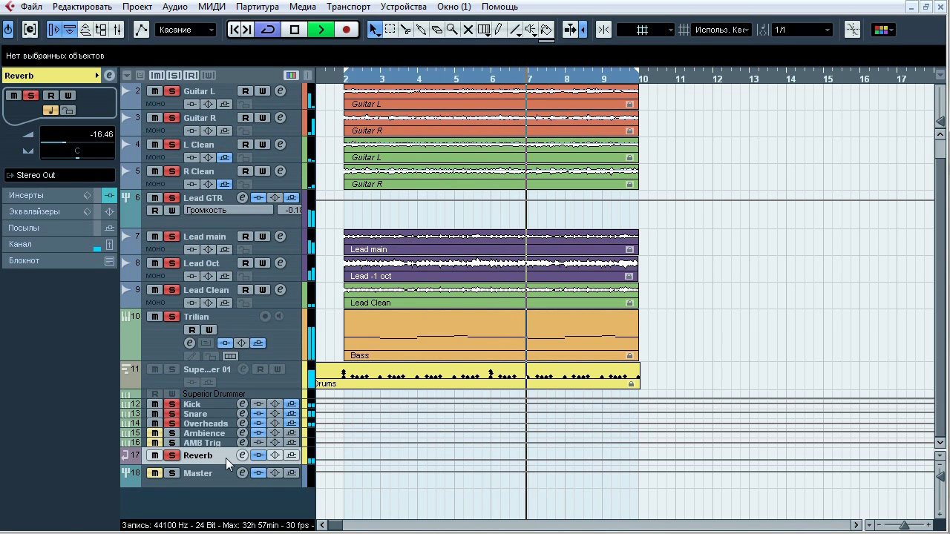
pyautogui.press('space')
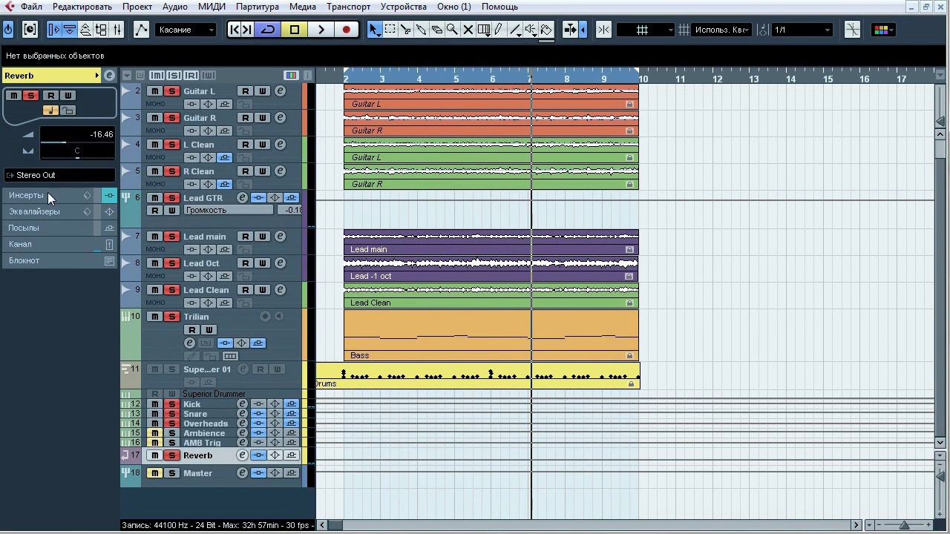
# Step: Open Reverb's first insert, ValhallaRoom, review its late and early reverb settings, and close it
pyautogui.click(47, 192)
pyautogui.click(42, 106)
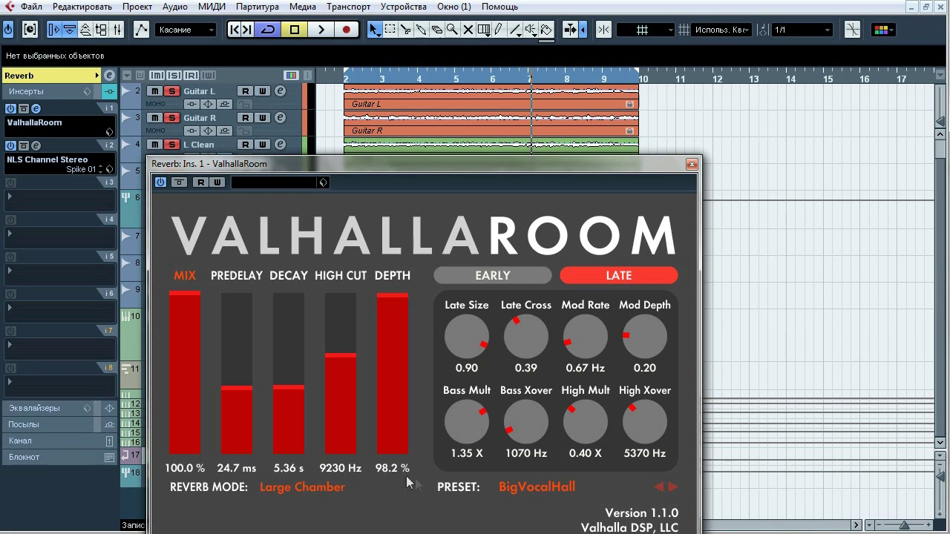
pyautogui.click(498, 276)
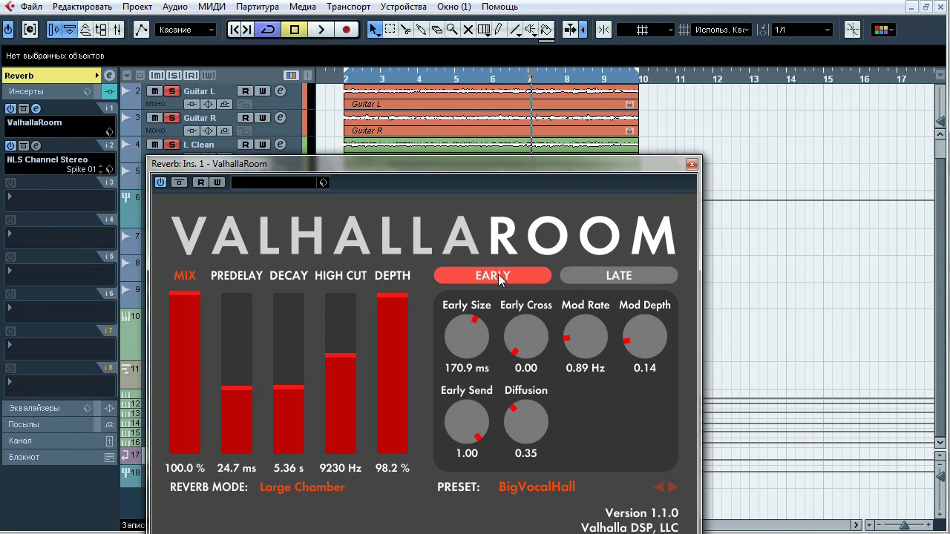
pyautogui.click(37, 110)
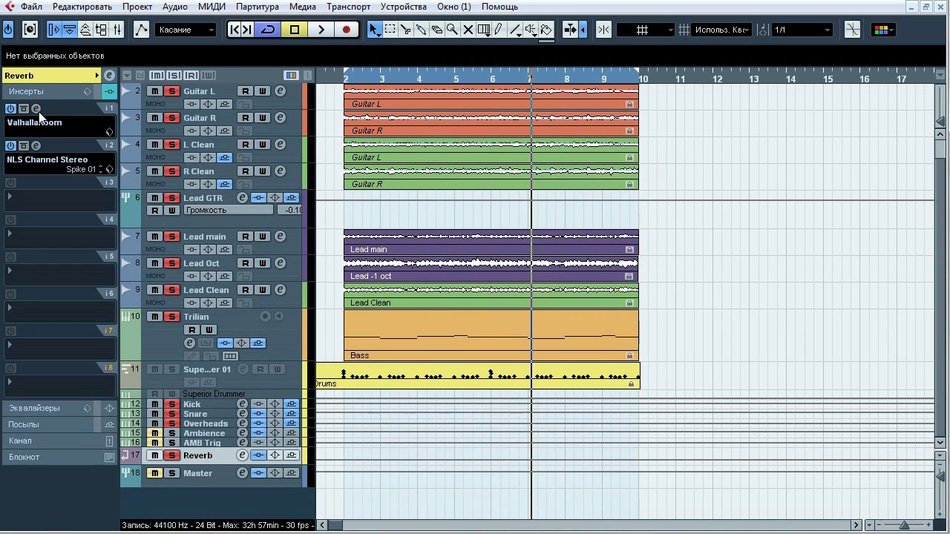
# Step: Open Reverb's second insert, NLS Channel Stereo, compare it bypassed and active during playback, leave it active, and close it
pyautogui.click(37, 147)
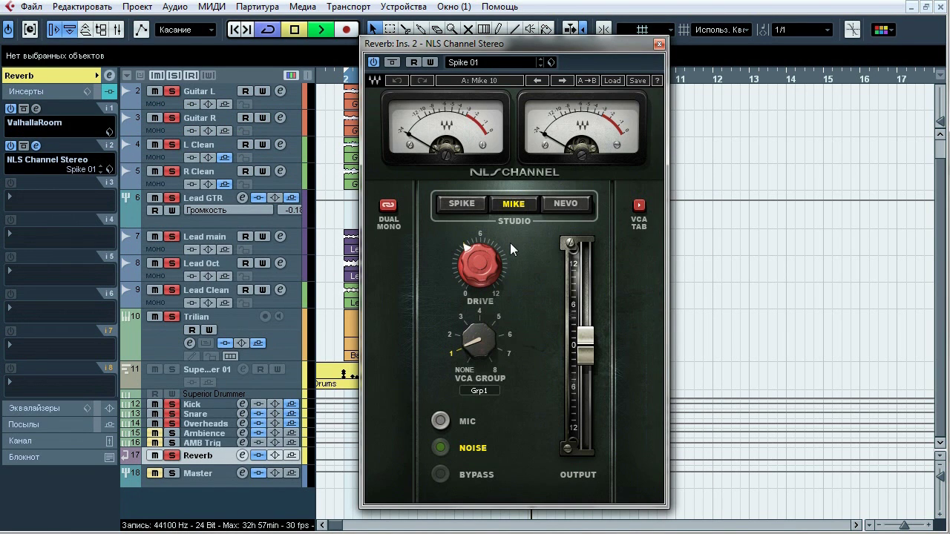
pyautogui.press('space')
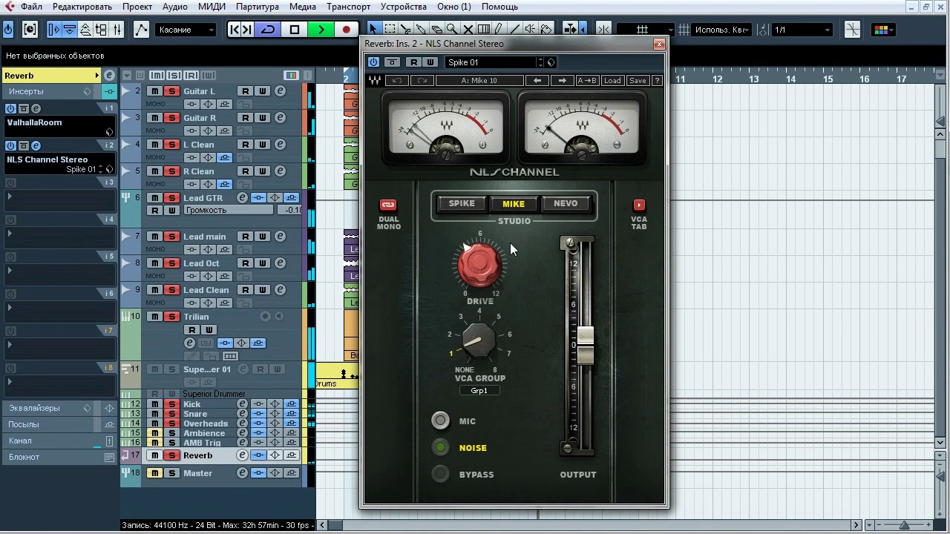
pyautogui.click(393, 62)
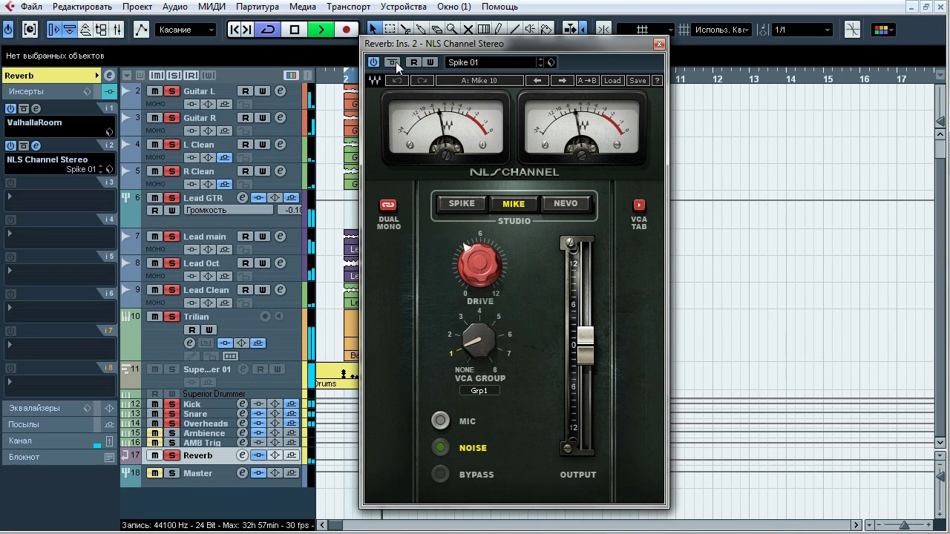
pyautogui.press('space')
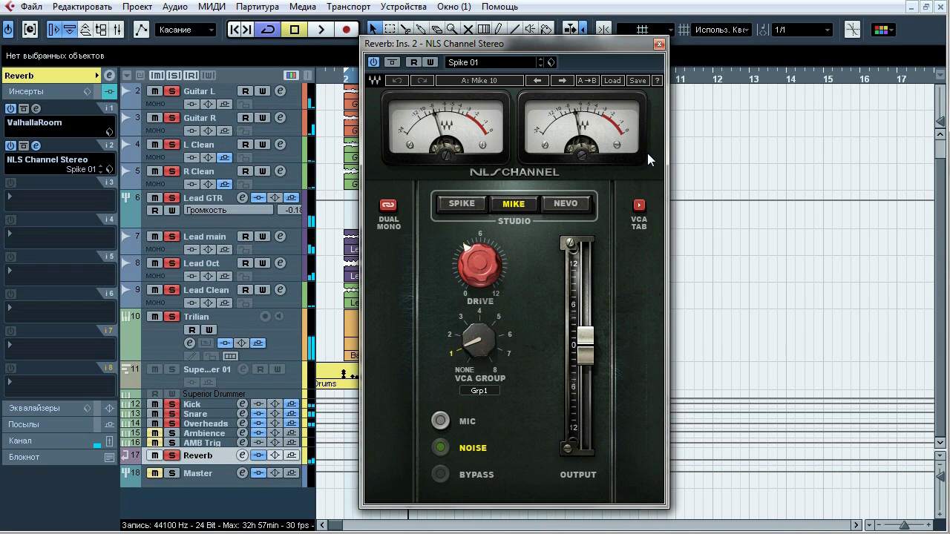
pyautogui.click(658, 44)
# Step: Route the Reverb channel's output to the Master group
pyautogui.click(52, 75)
pyautogui.click(62, 174)
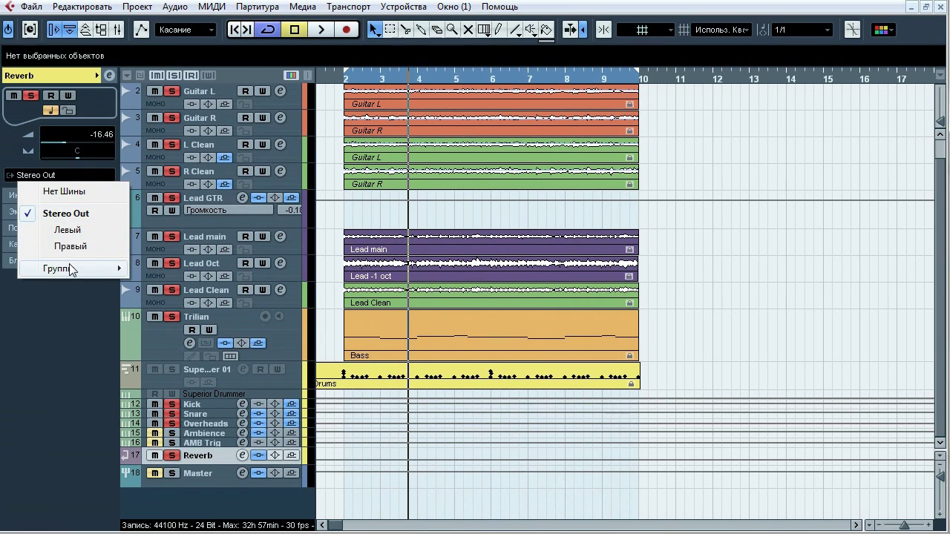
pyautogui.moveTo(72, 270)
pyautogui.click(173, 294)
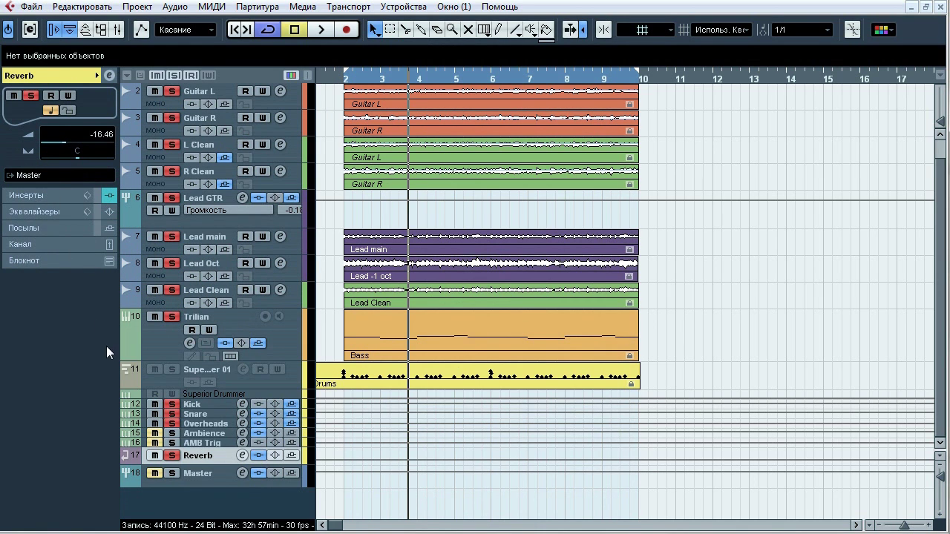
# Step: Open the mixer and look through the channel strips toward the last channels
pyautogui.press('F3')
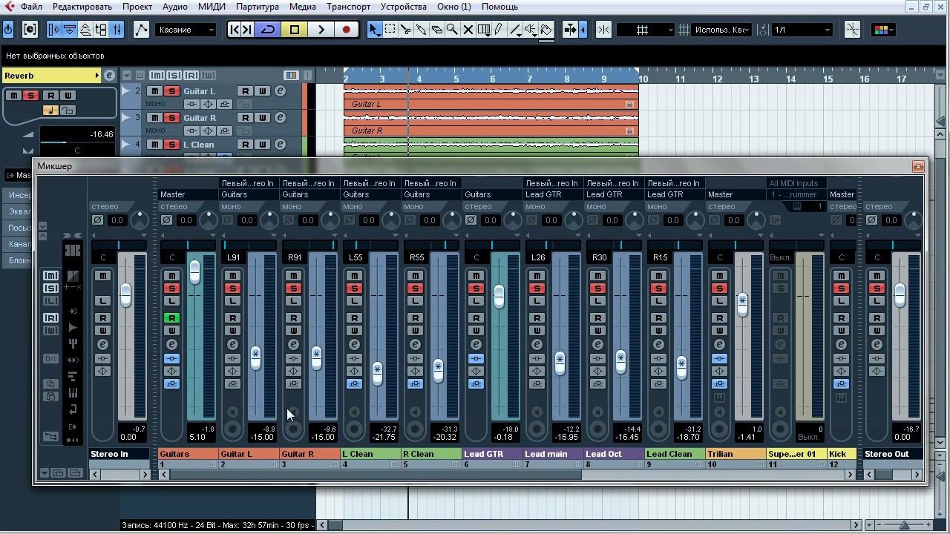
pyautogui.click(850, 475)
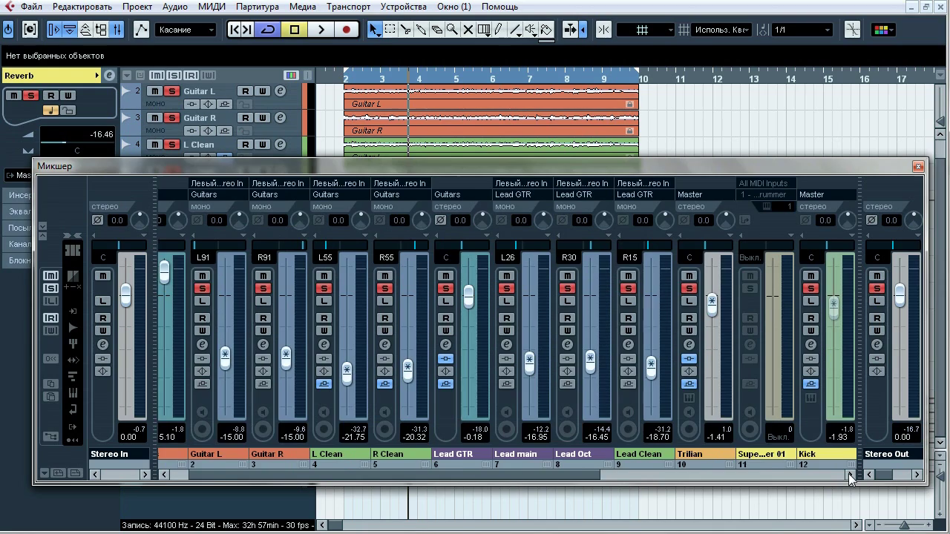
pyautogui.moveTo(848, 474); pyautogui.dragTo(848, 474)
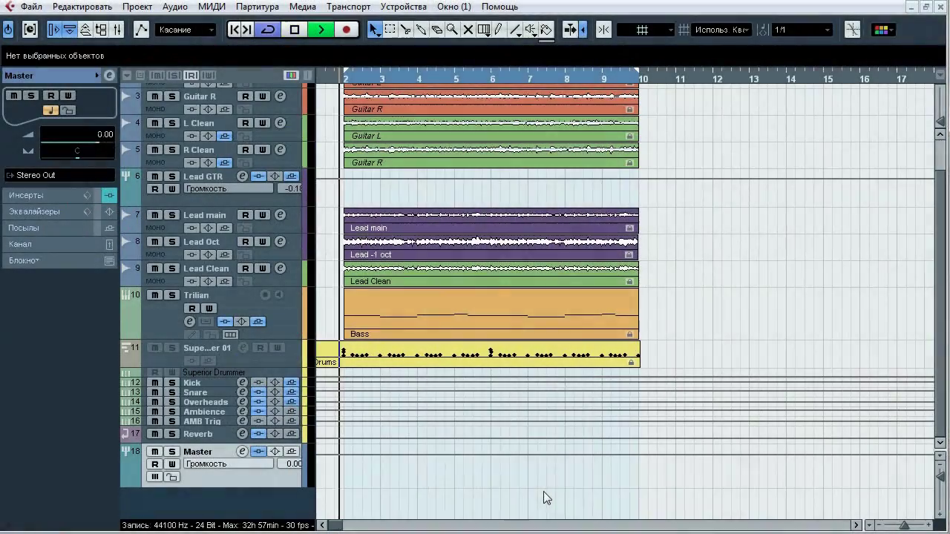
# Step: Compare the Master group's inserts bypassed and active during playback, show its insert list, and stop playback with the inserts bypassed
pyautogui.press('space')
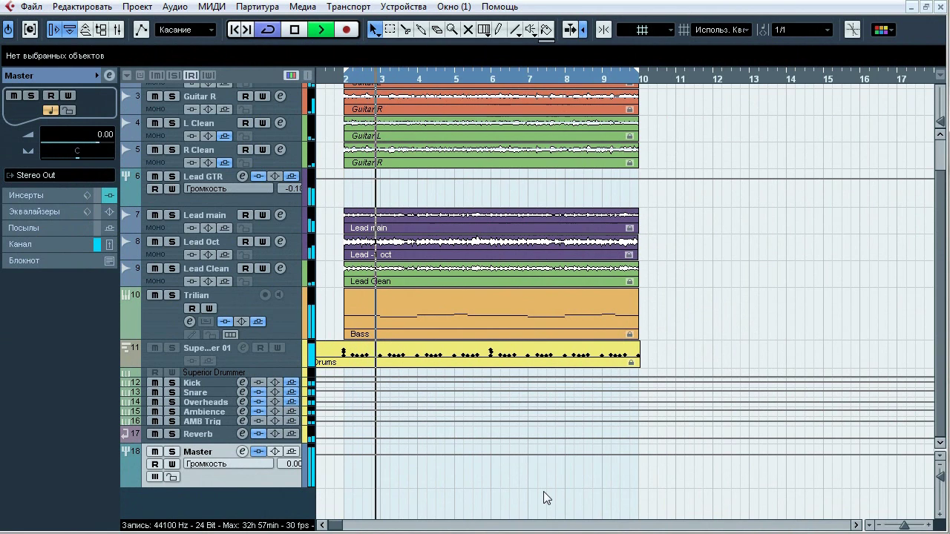
pyautogui.click(258, 451)
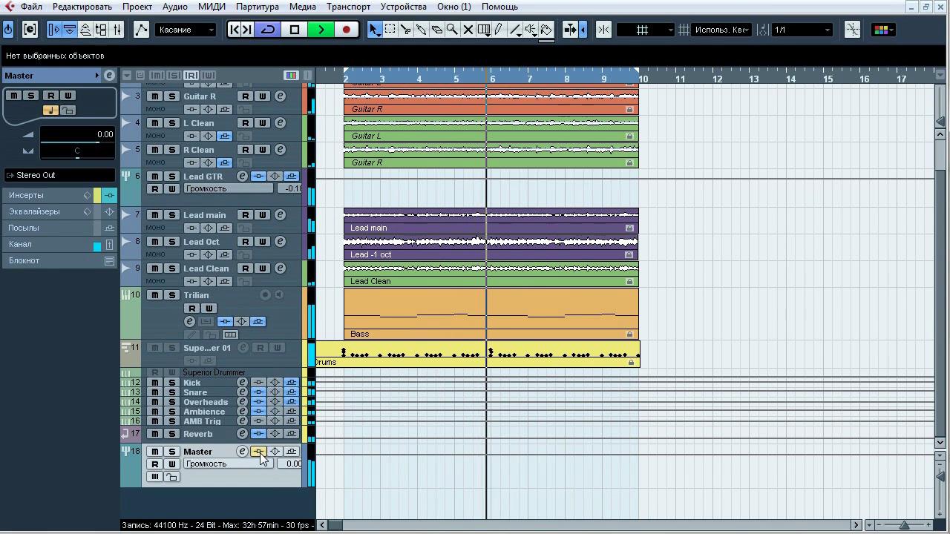
pyautogui.click(258, 451)
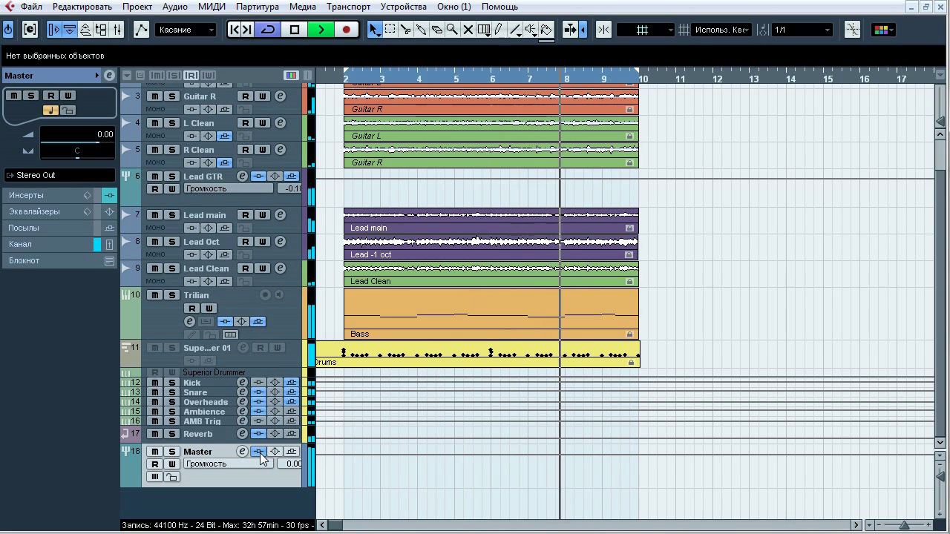
pyautogui.click(258, 451)
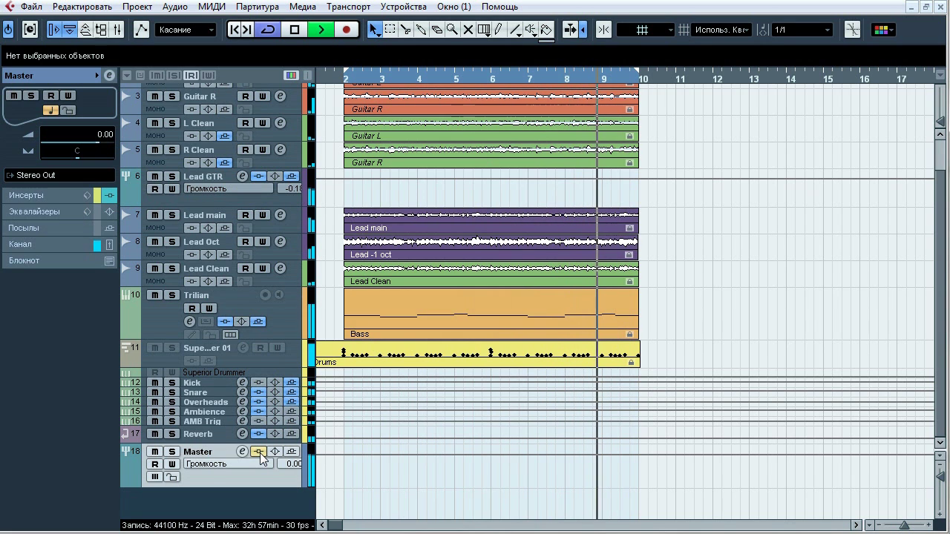
pyautogui.click(59, 196)
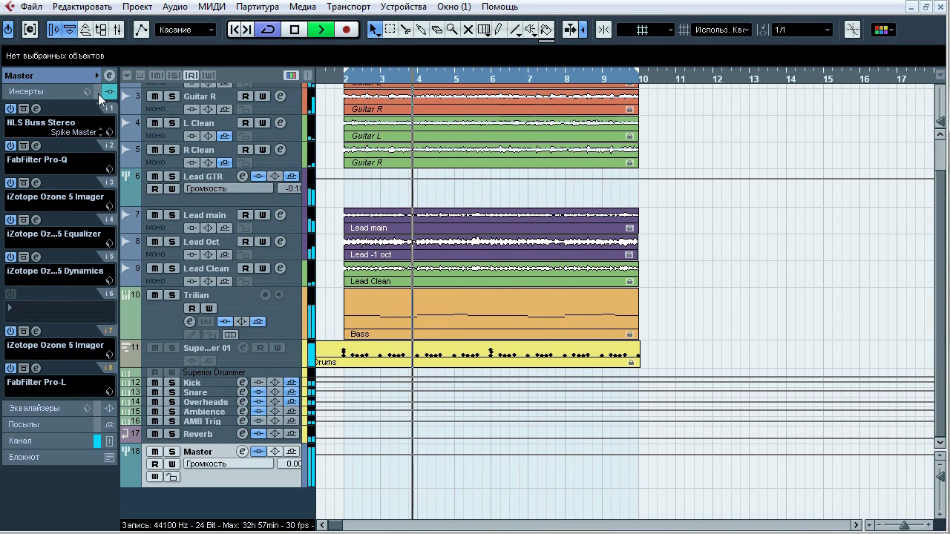
pyautogui.press('space')
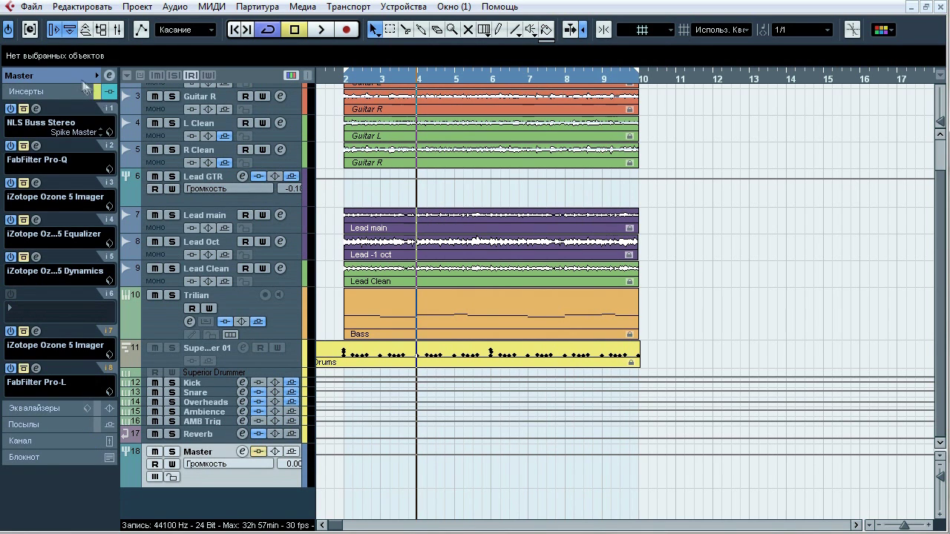
# Step: Open the Master group's channel settings to view its inserts and output routing, close them, and show its insert list again
pyautogui.click(110, 75)
pyautogui.moveTo(547, 112); pyautogui.dragTo(535, 115)
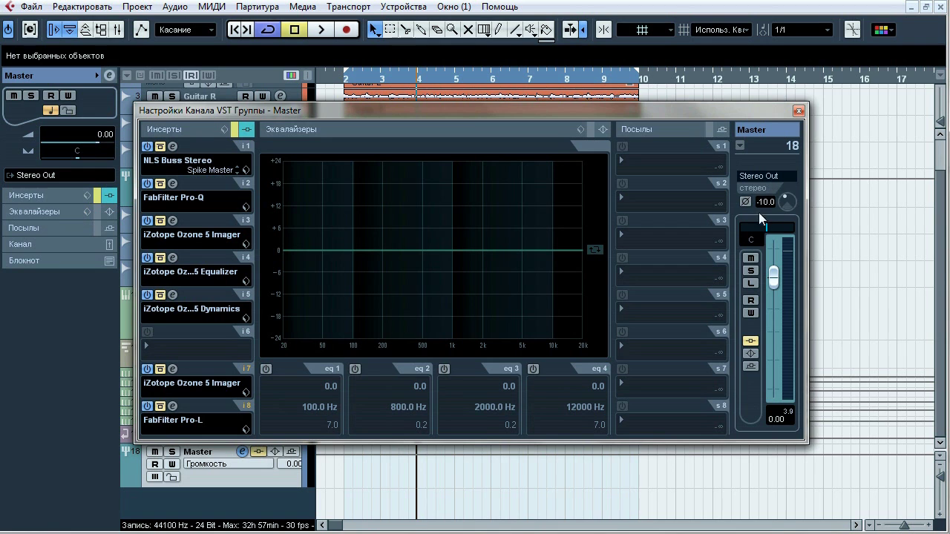
pyautogui.click(799, 111)
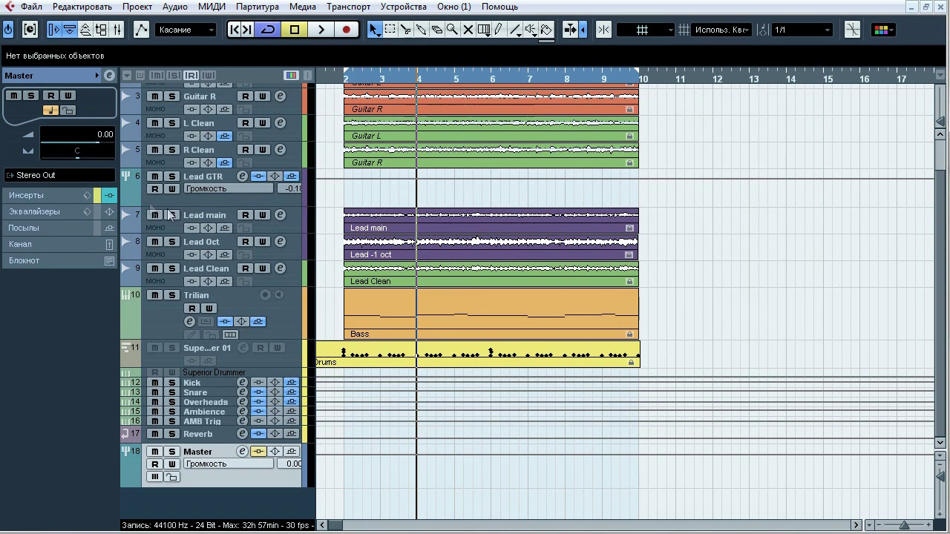
pyautogui.click(52, 196)
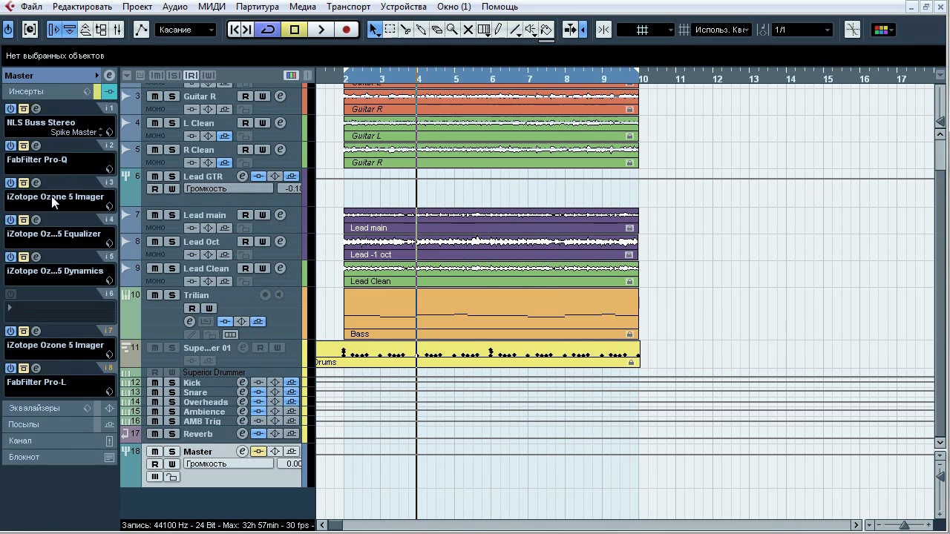
# Step: Open Master's first insert, NLS Buss Stereo, compare it bypassed and active during playback, leave it active, and close it
pyautogui.click(38, 109)
pyautogui.moveTo(286, 45); pyautogui.dragTo(327, 26)
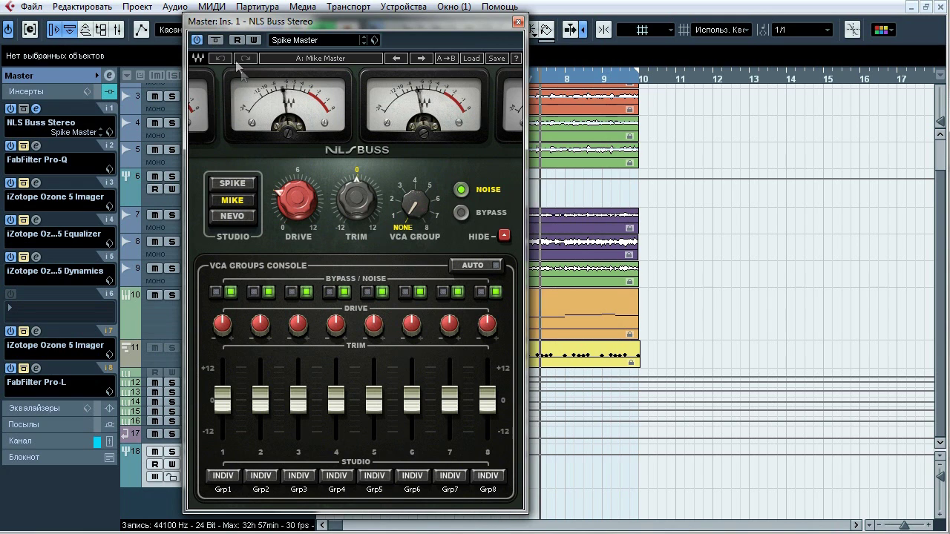
pyautogui.click(217, 41)
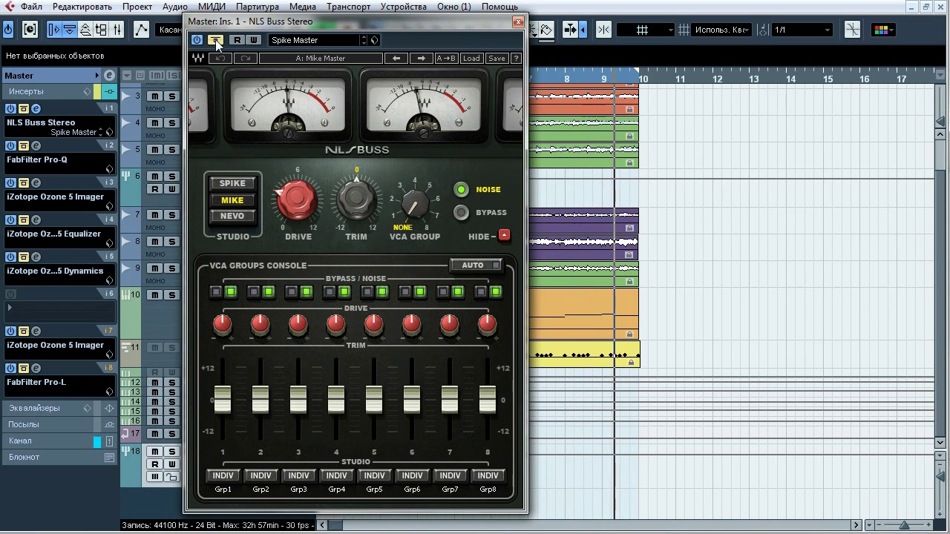
pyautogui.click(215, 41)
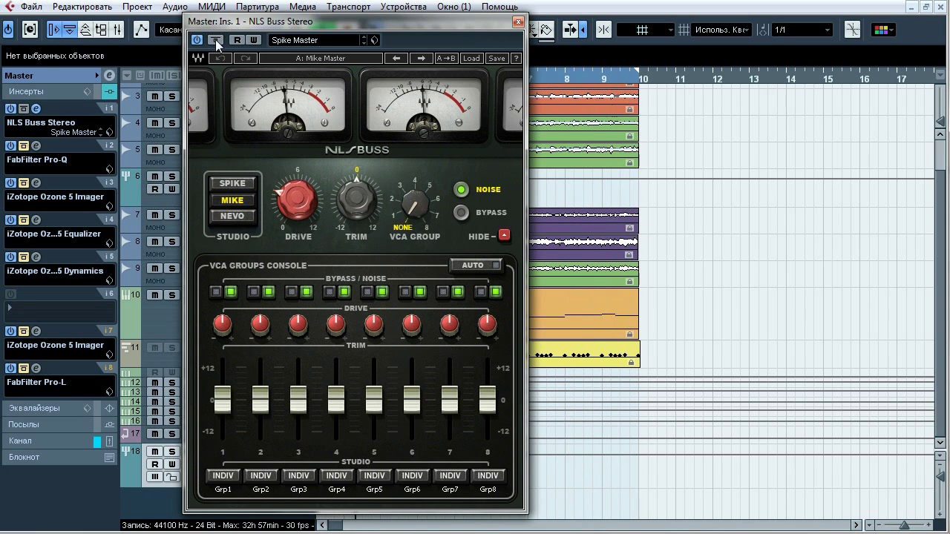
pyautogui.click(215, 41)
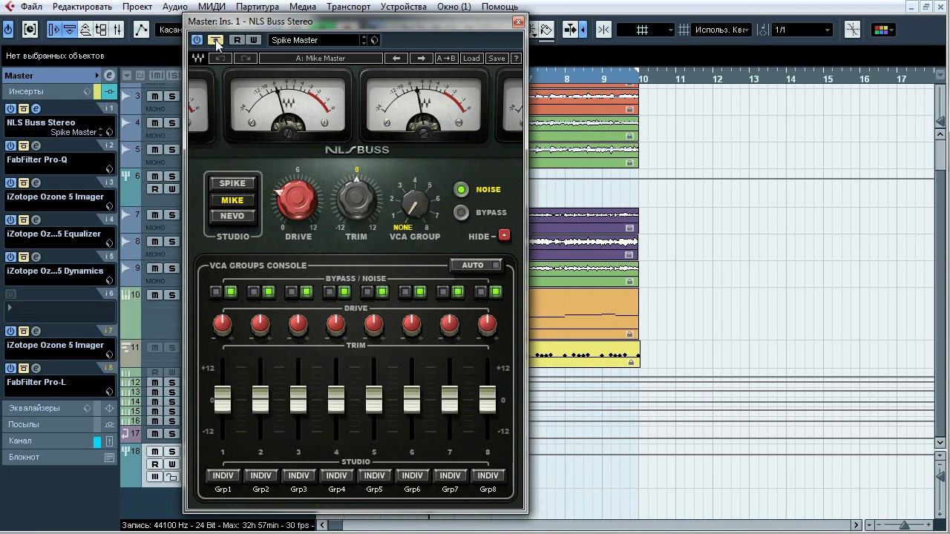
pyautogui.click(215, 41)
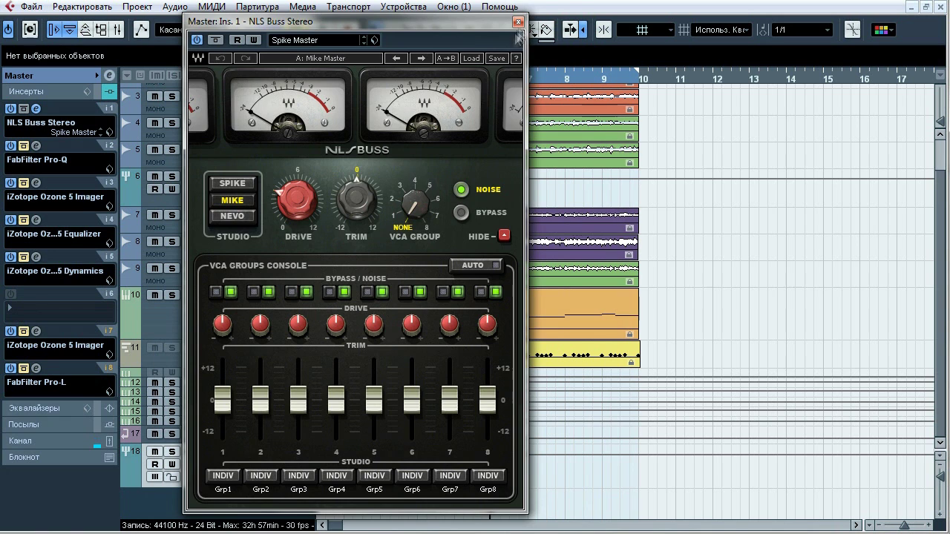
pyautogui.press('Escape')
# Step: Activate Master's FabFilter Pro-Q and Pro-L inserts, compare the limiting with Pro-Q bypassed and active during playback, leave both active, and close their windows
pyautogui.click(36, 147)
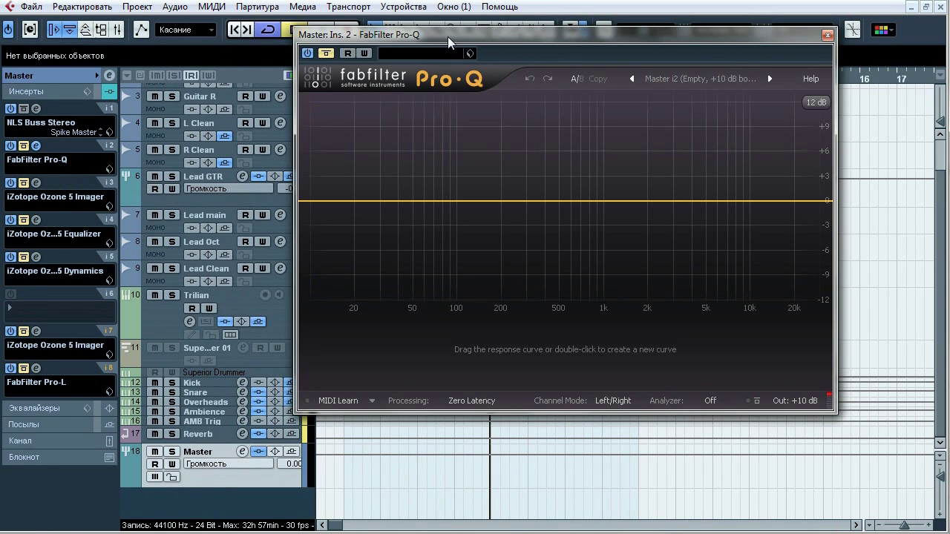
pyautogui.moveTo(449, 35); pyautogui.dragTo(416, 55)
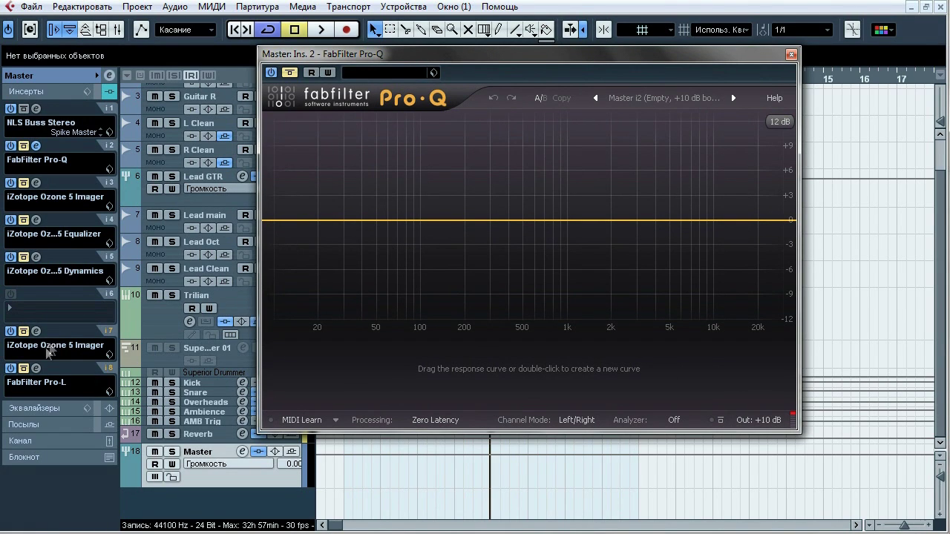
pyautogui.press('space')
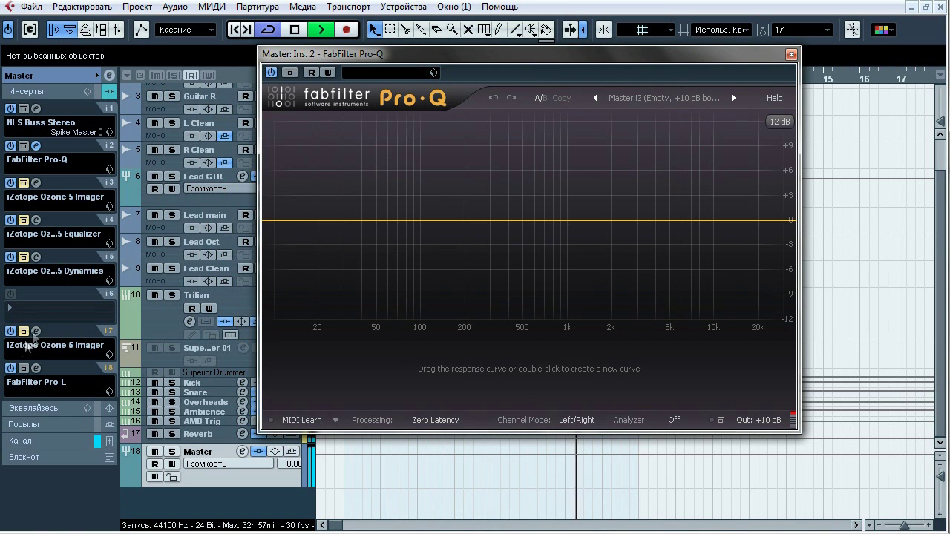
pyautogui.click(36, 368)
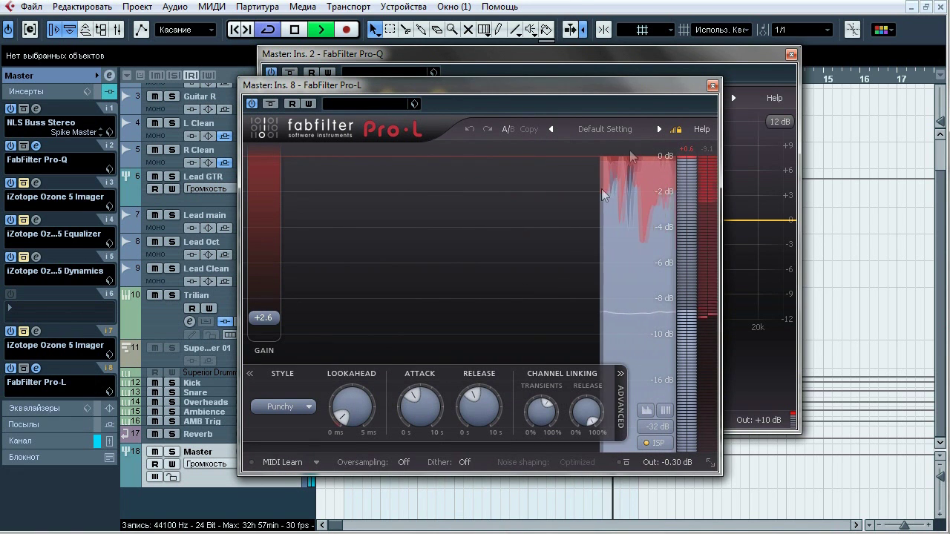
pyautogui.click(274, 53)
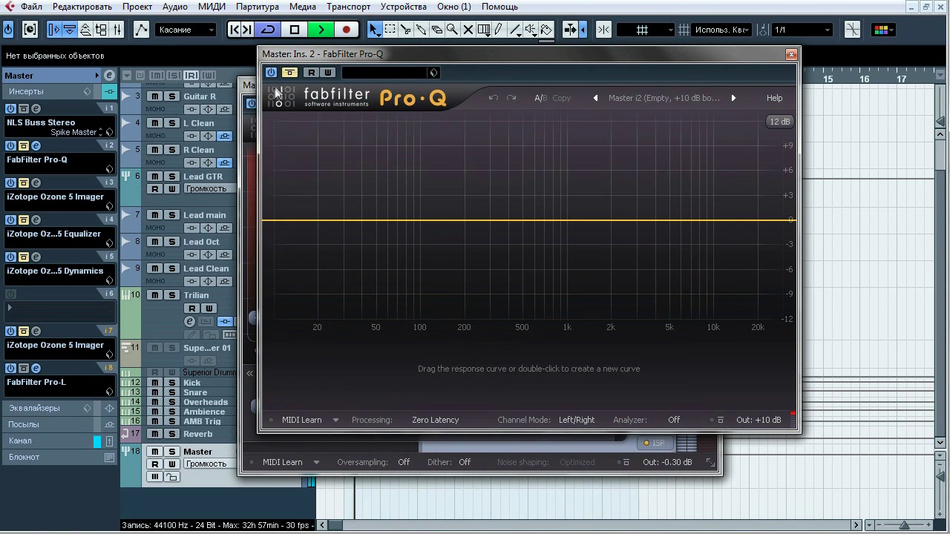
pyautogui.click(249, 86)
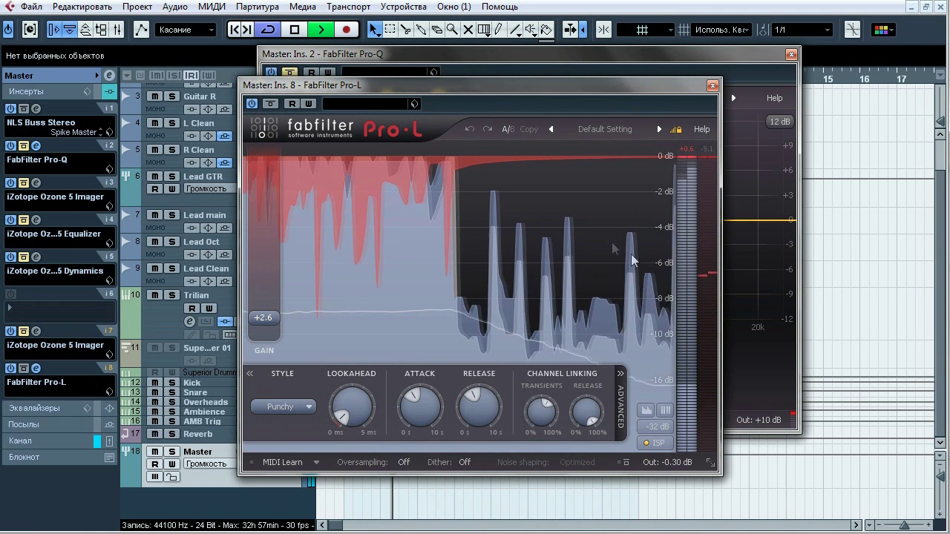
pyautogui.click(387, 69)
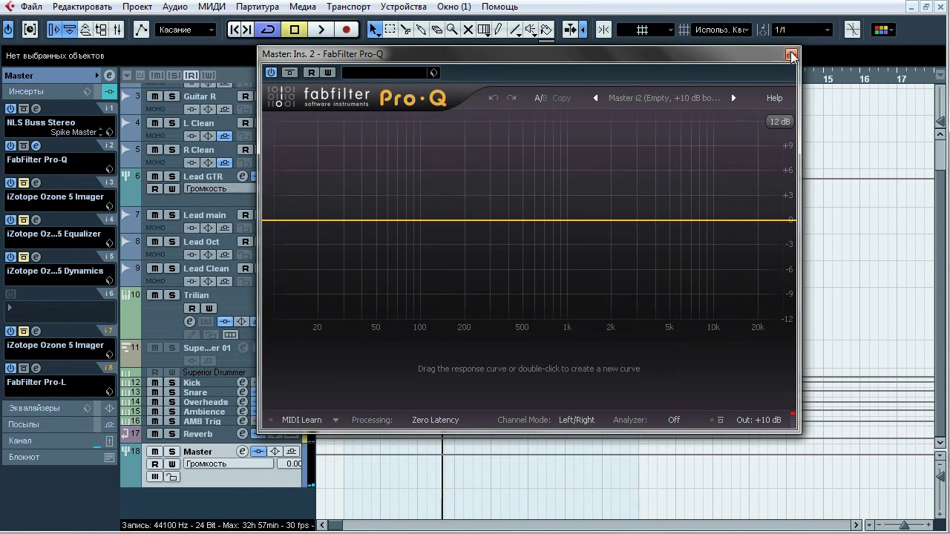
pyautogui.click(792, 55)
# Step: Open Master's third insert, iZotope Ozone 5 Imager, compare it bypassed and active during playback, and leave it active
pyautogui.click(37, 182)
pyautogui.moveTo(294, 59); pyautogui.dragTo(336, 30)
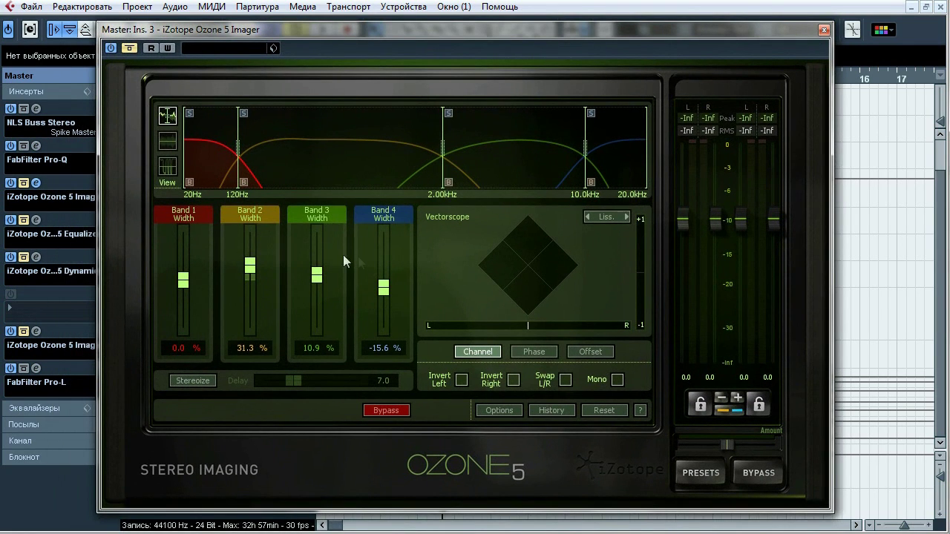
pyautogui.moveTo(315, 36); pyautogui.dragTo(386, 35)
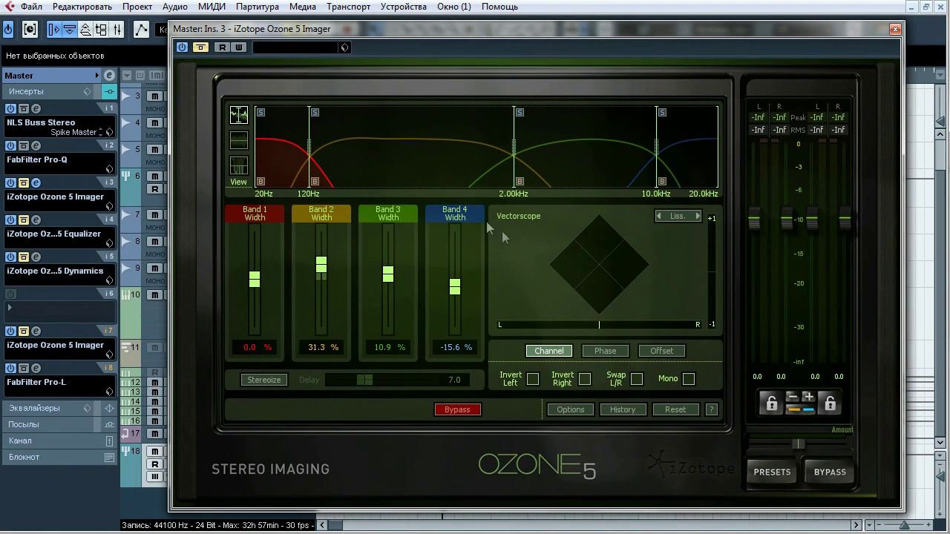
pyautogui.click(200, 47)
pyautogui.click(201, 47)
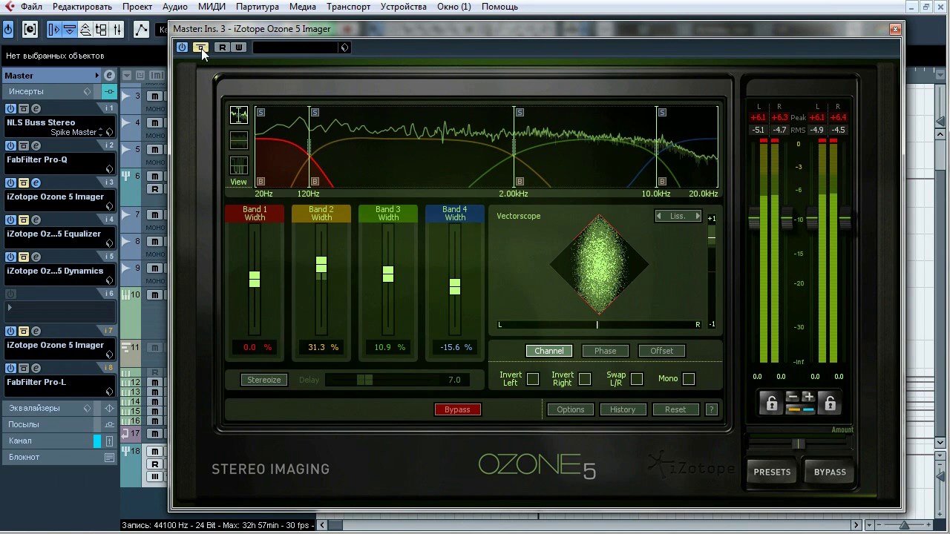
pyautogui.click(200, 48)
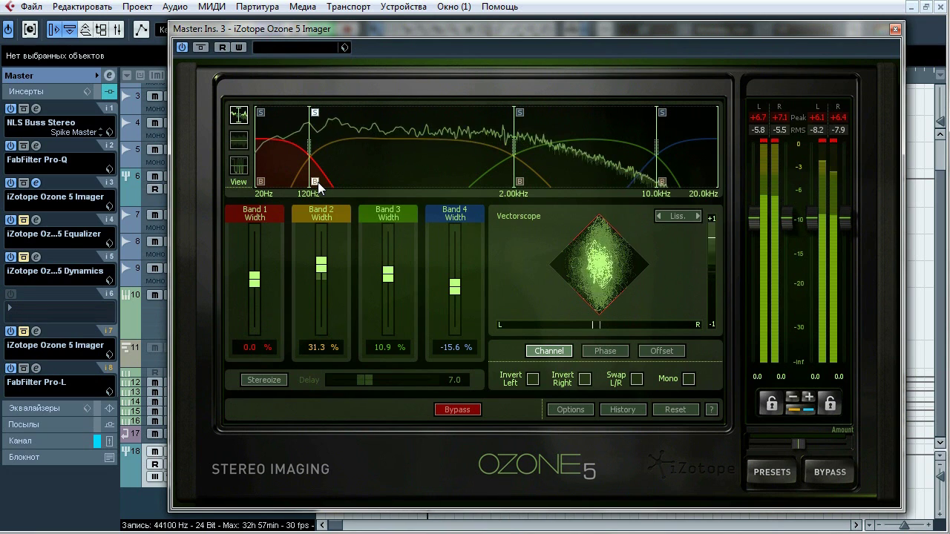
# Step: Audition the Imager's third and fourth bands soloed during playback, unsolo them, and close the plug-in
pyautogui.click(520, 112)
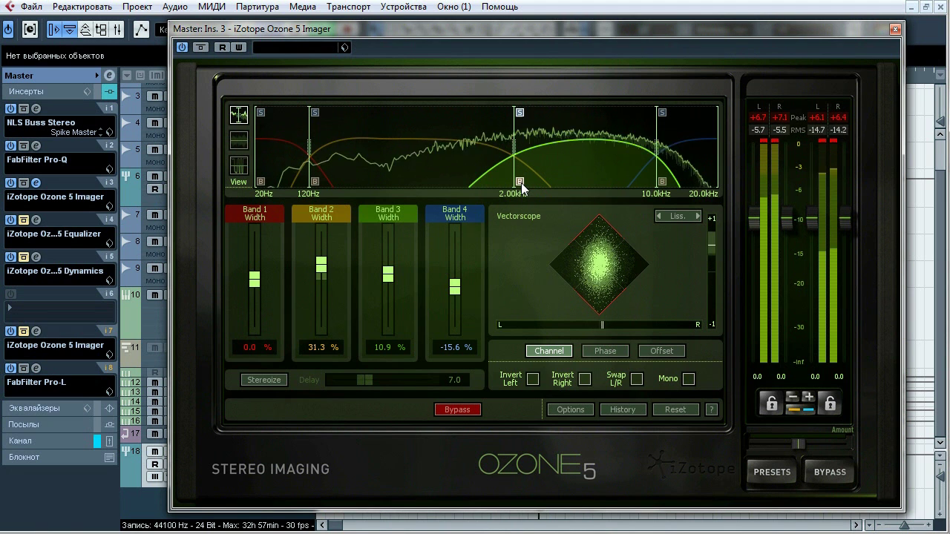
pyautogui.click(520, 112)
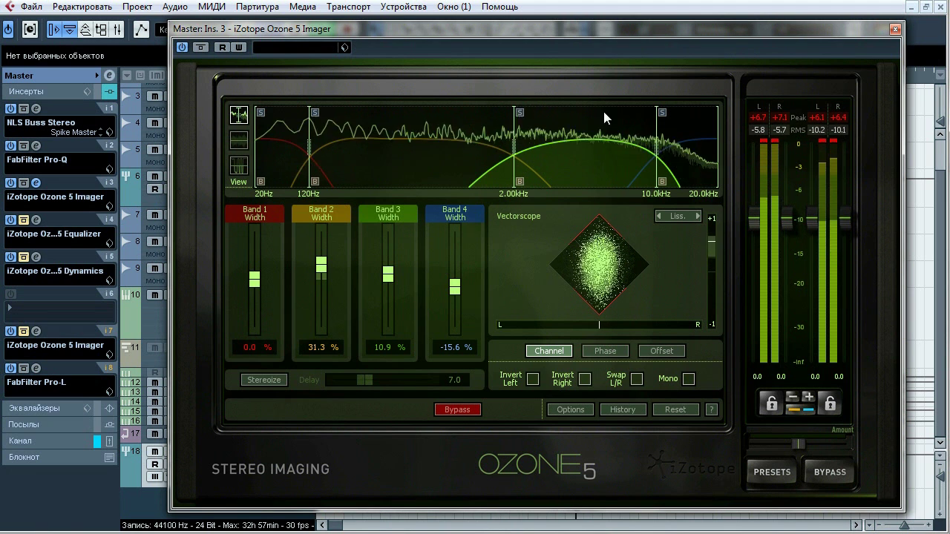
pyautogui.click(663, 113)
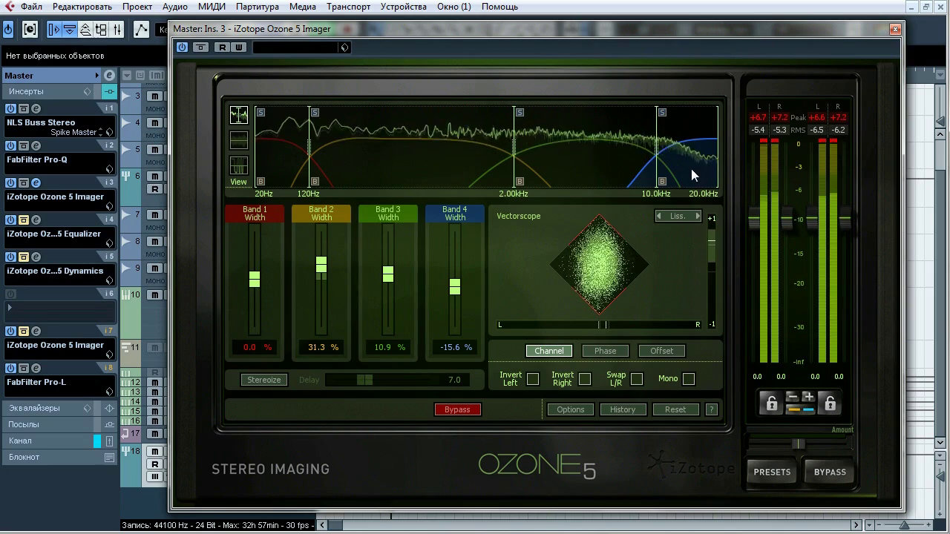
pyautogui.click(895, 29)
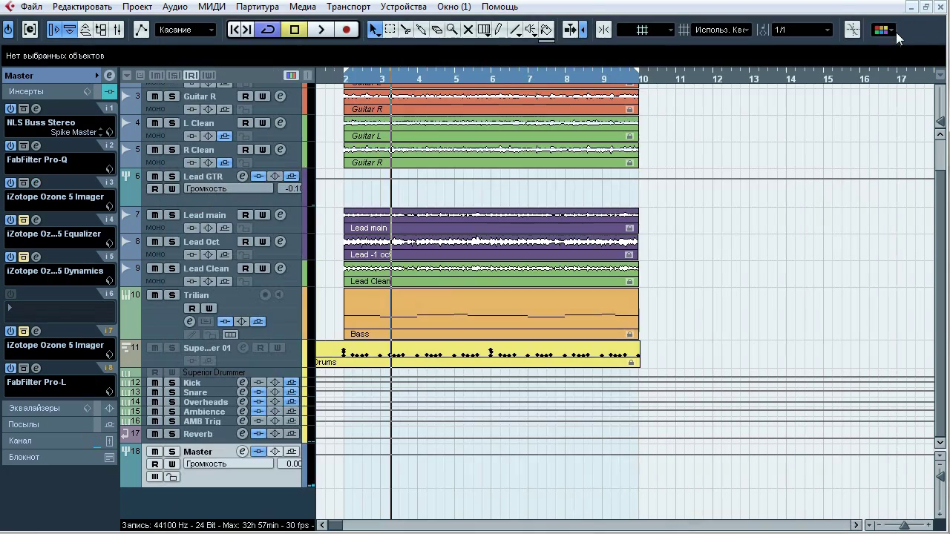
# Step: Open Master's fourth insert, Ozone 5 Equalizer, show its Matching settings, compare it bypassed and active during playback, leave it active, and close it
pyautogui.click(36, 220)
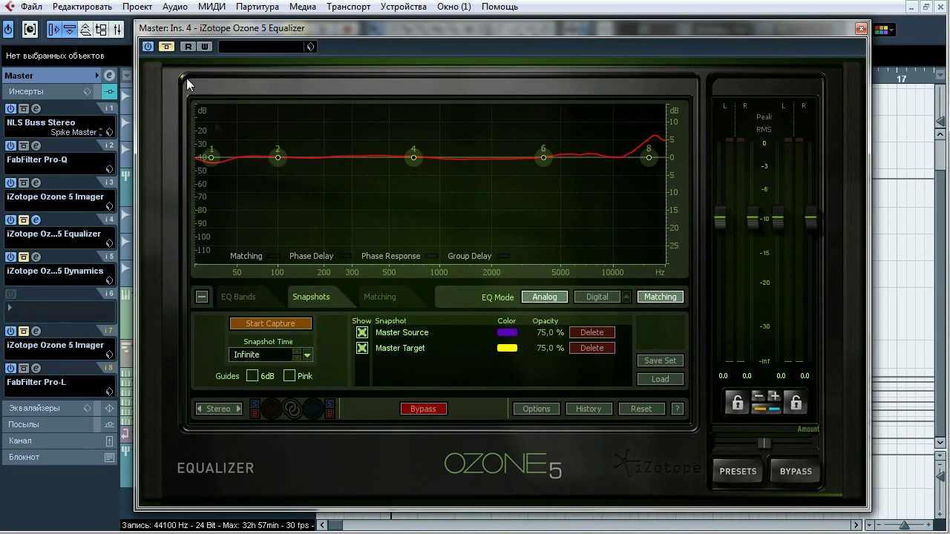
pyautogui.click(380, 297)
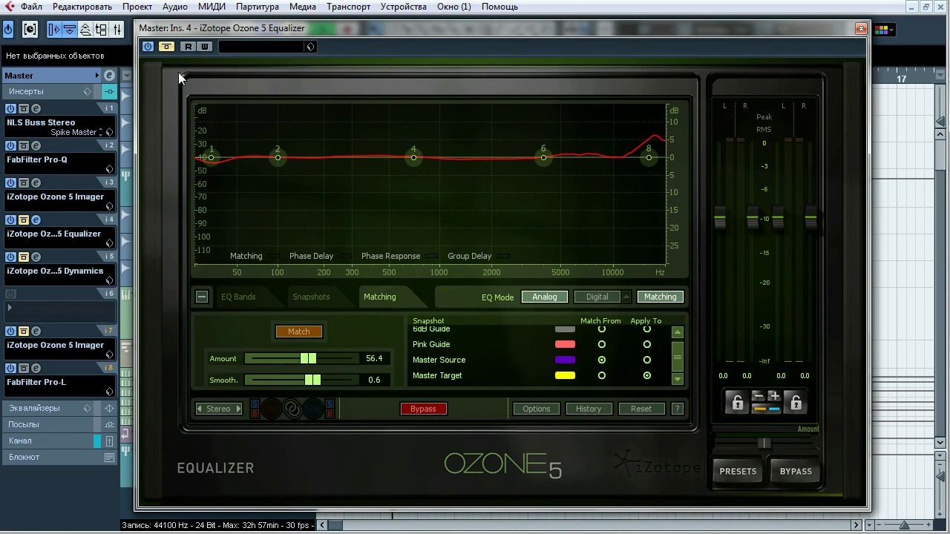
pyautogui.click(168, 47)
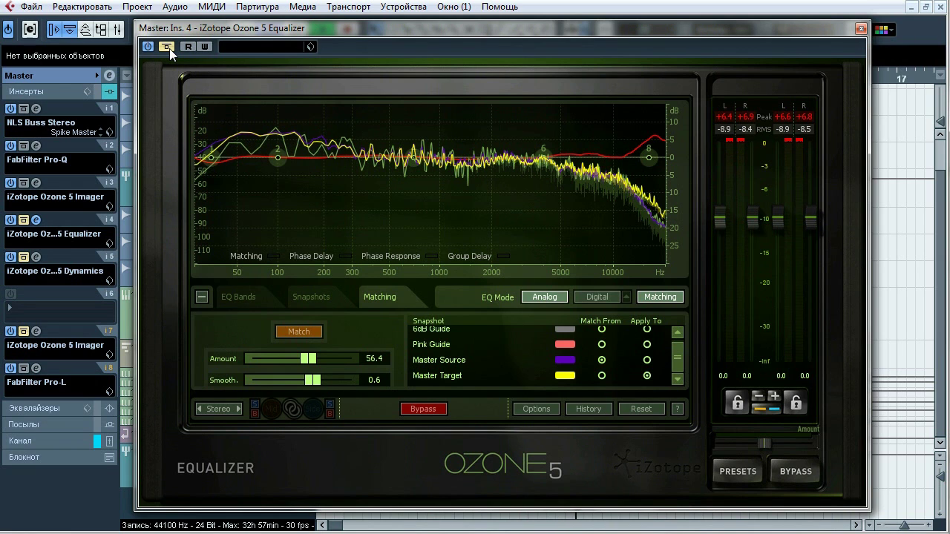
pyautogui.click(169, 48)
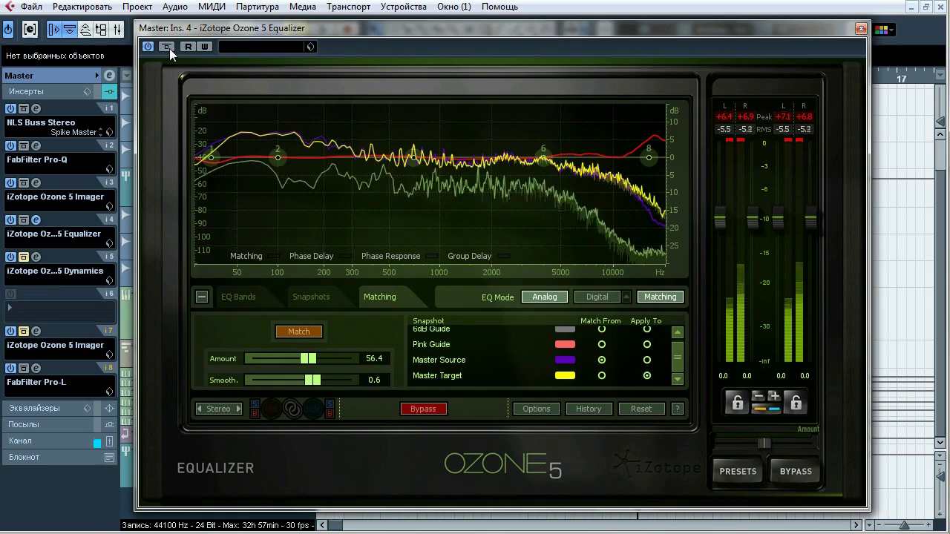
pyautogui.click(860, 28)
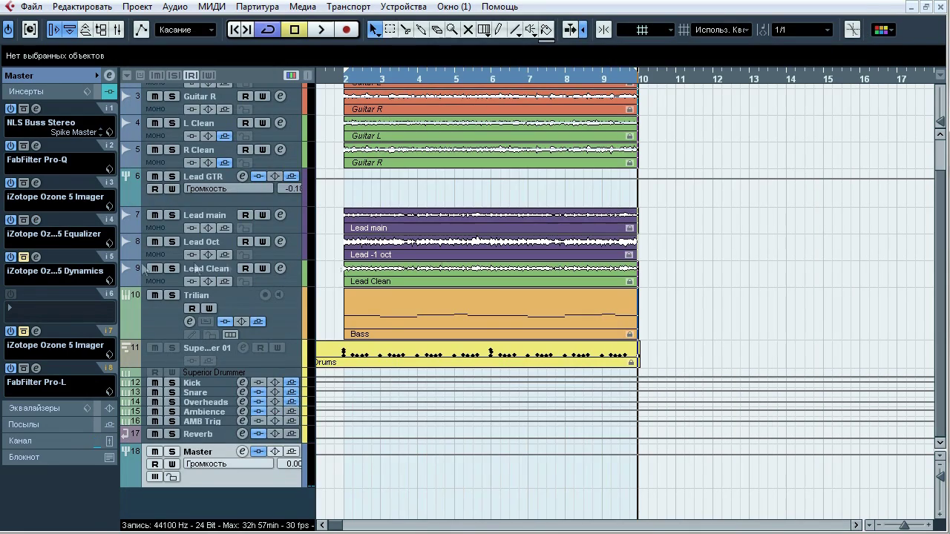
# Step: Open Master's fifth insert, iZotope Ozone 5 Dynamics, and take it out of bypass
pyautogui.click(35, 258)
pyautogui.moveTo(274, 141); pyautogui.dragTo(234, 39)
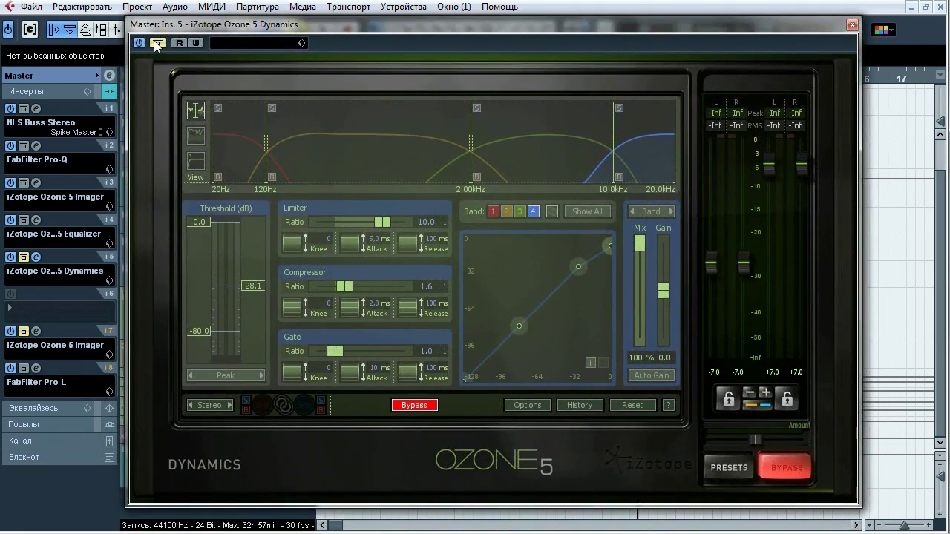
pyautogui.click(157, 44)
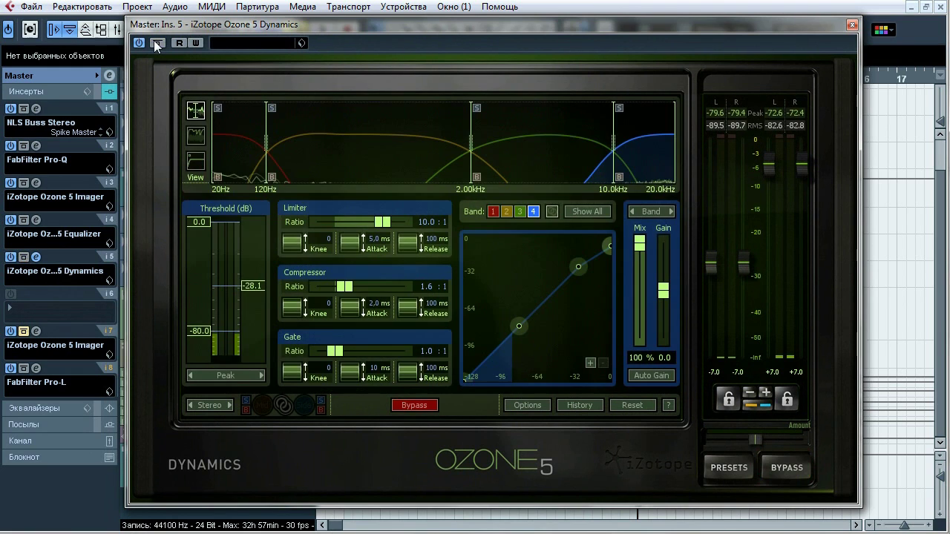
# Step: Look through the Dynamics settings of bands 1 to 4, and reopen the Ozone 5 Equalizer to examine the high-frequency end of its matching curve
pyautogui.click(233, 153)
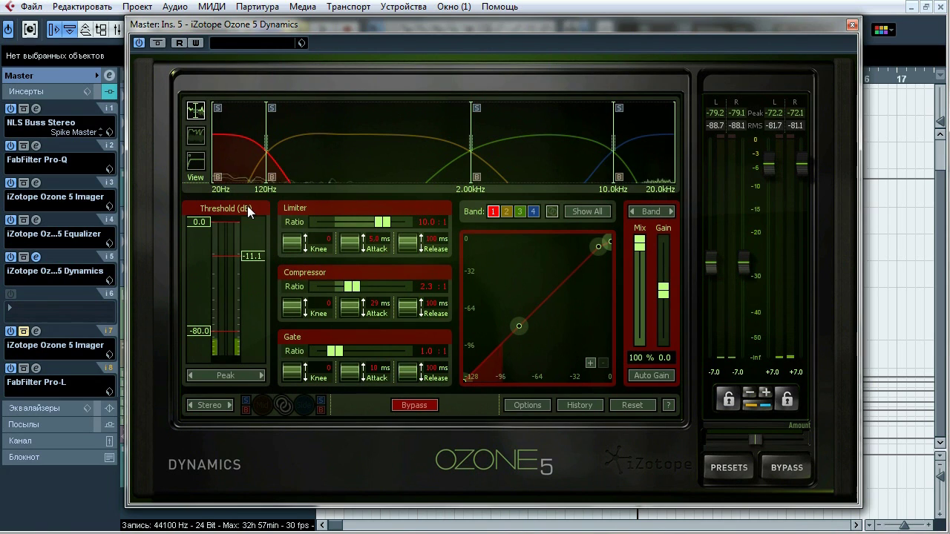
pyautogui.click(339, 154)
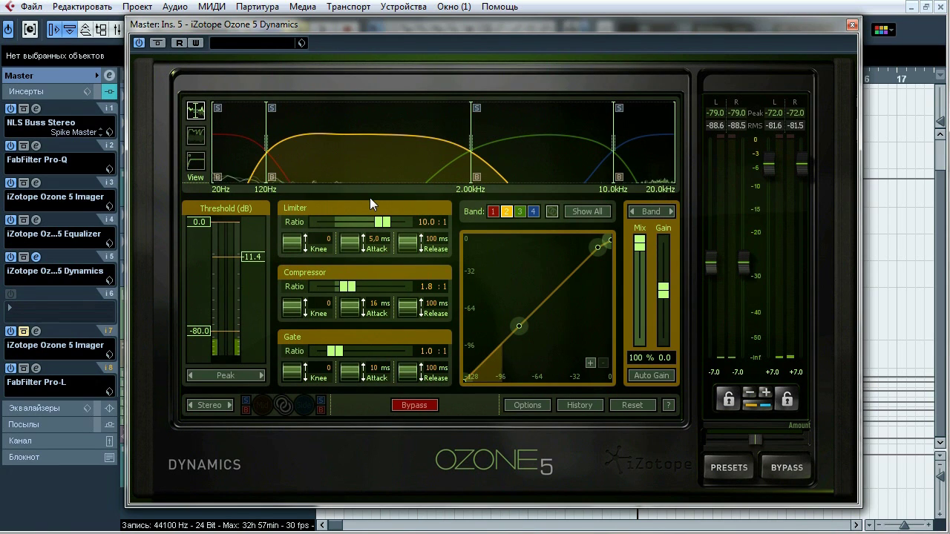
pyautogui.click(536, 141)
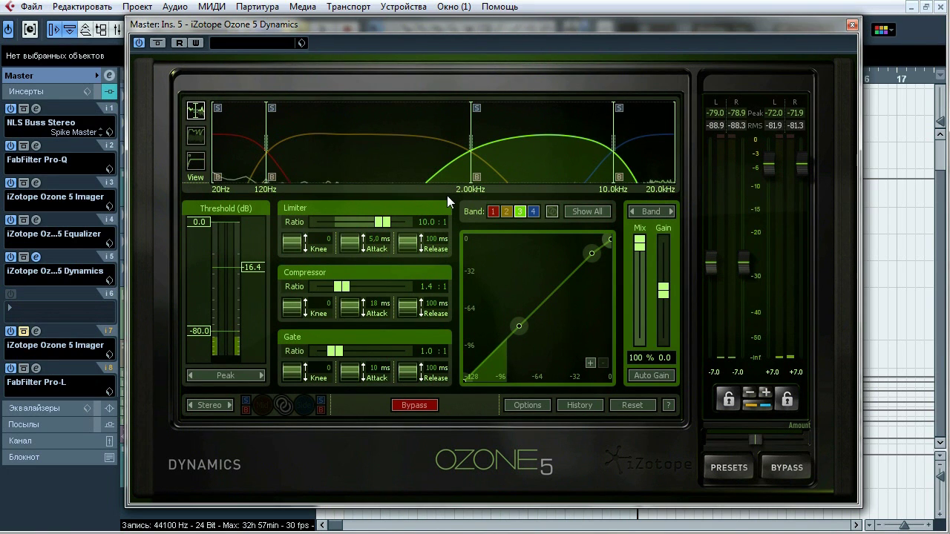
pyautogui.click(650, 148)
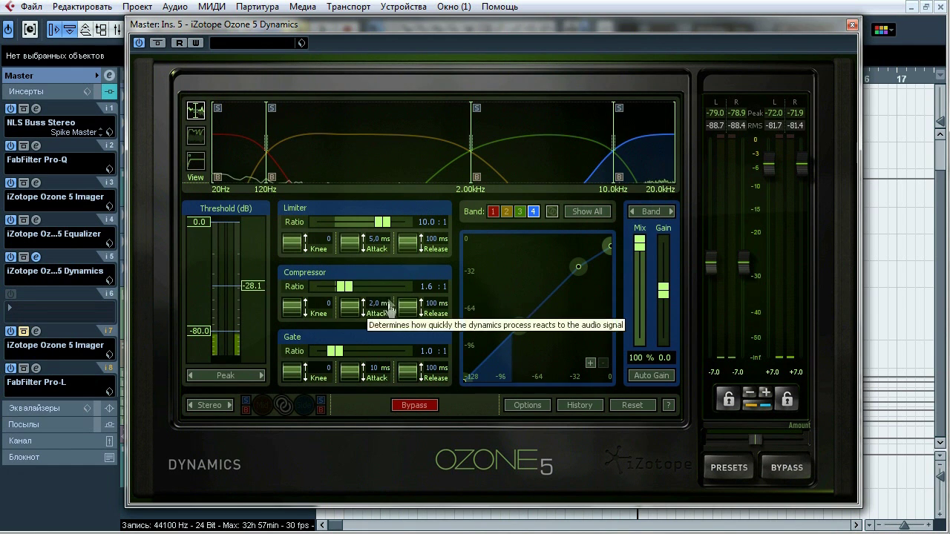
pyautogui.click(35, 220)
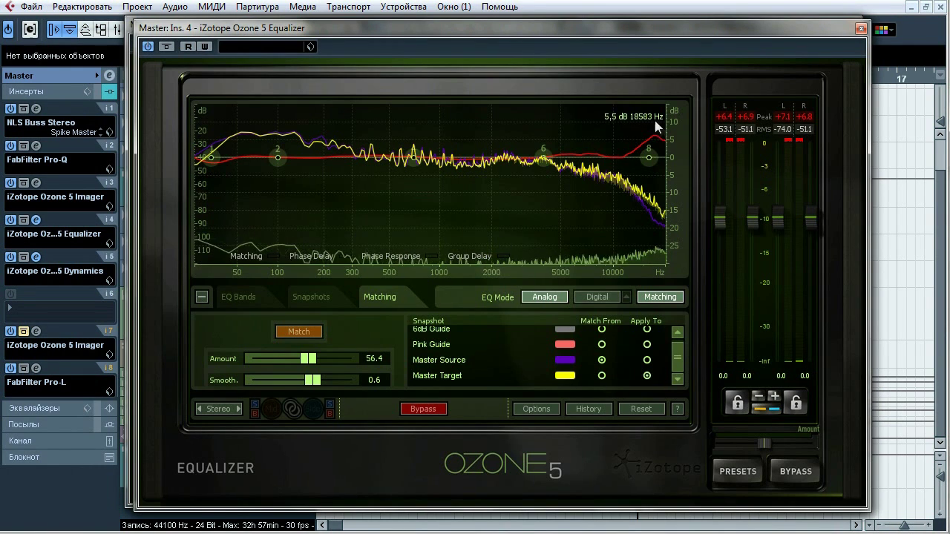
# Step: Close the Ozone 5 Equalizer and audition bands 1 to 4 of the Ozone 5 Dynamics during playback, soloing and selecting them in turn
pyautogui.click(859, 29)
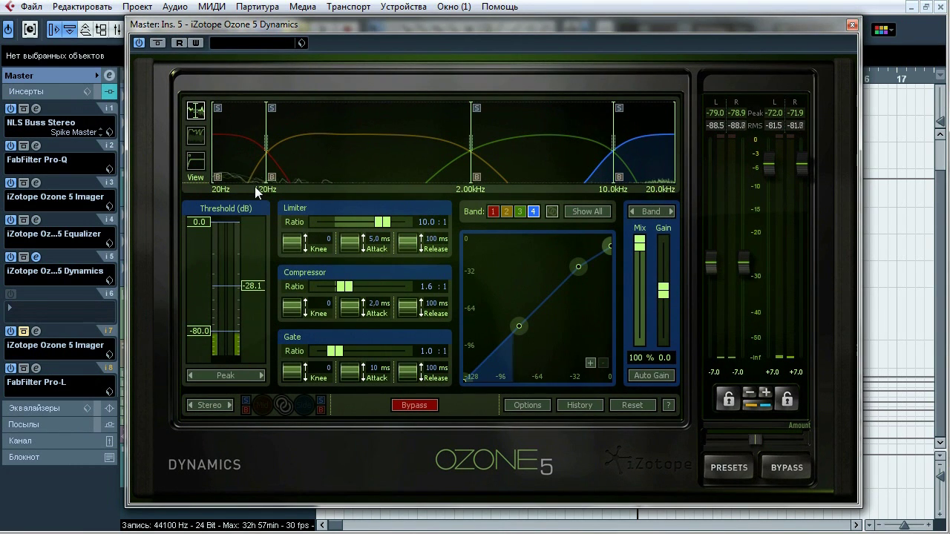
pyautogui.click(251, 113)
pyautogui.press('space')
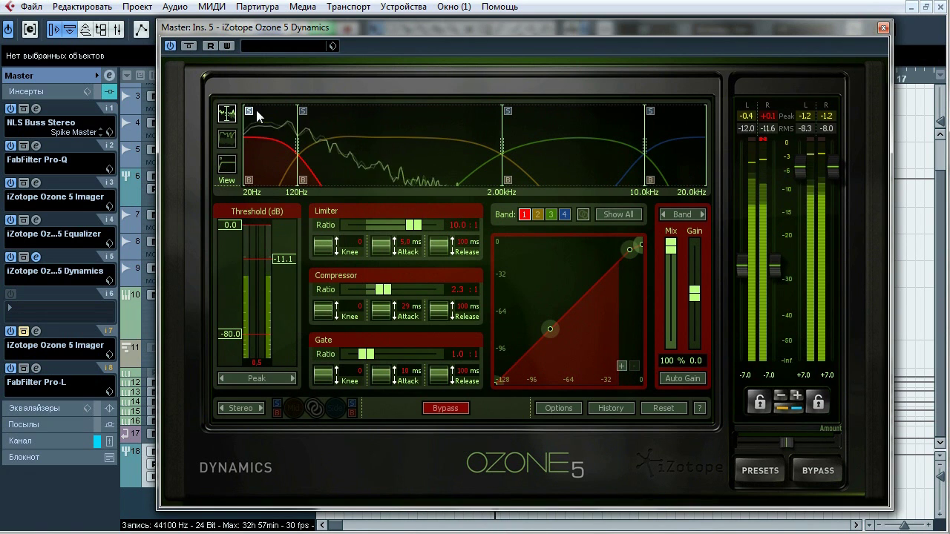
pyautogui.click(346, 164)
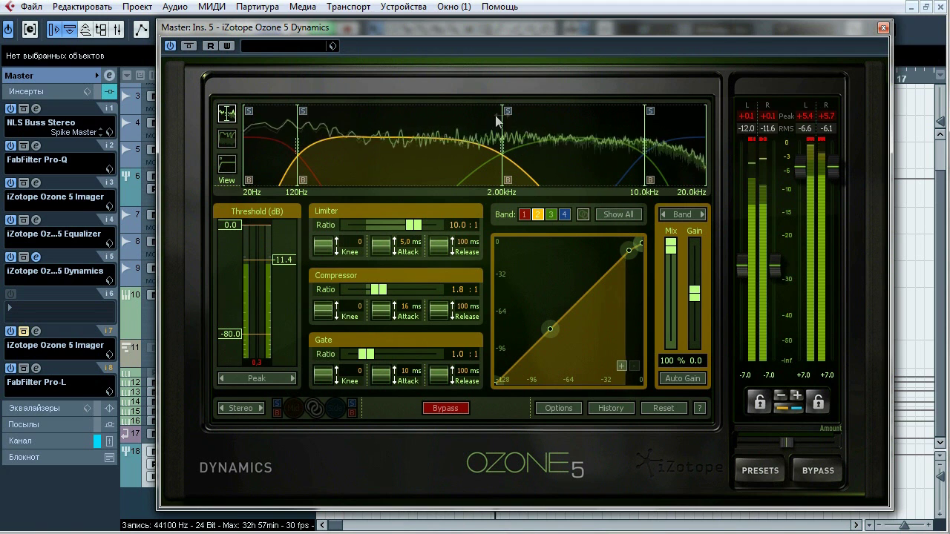
pyautogui.click(580, 169)
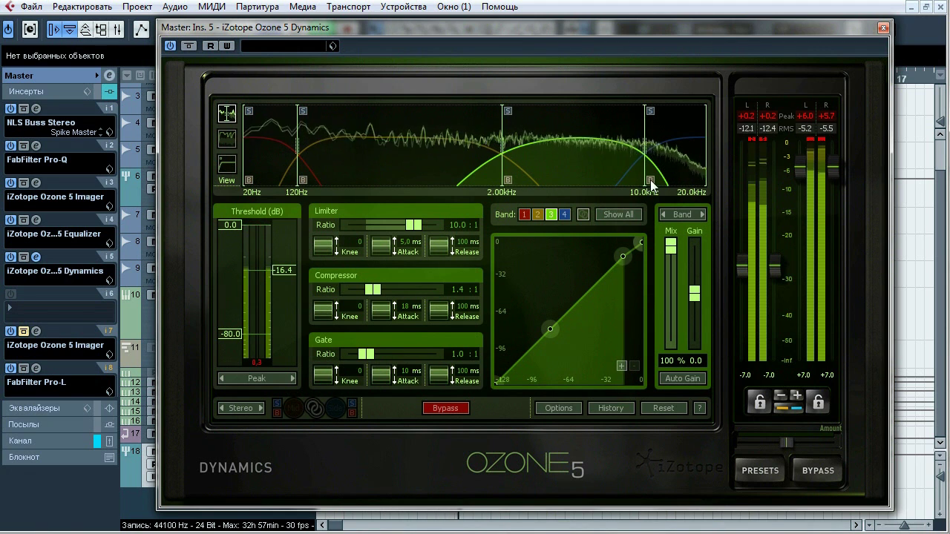
pyautogui.click(684, 165)
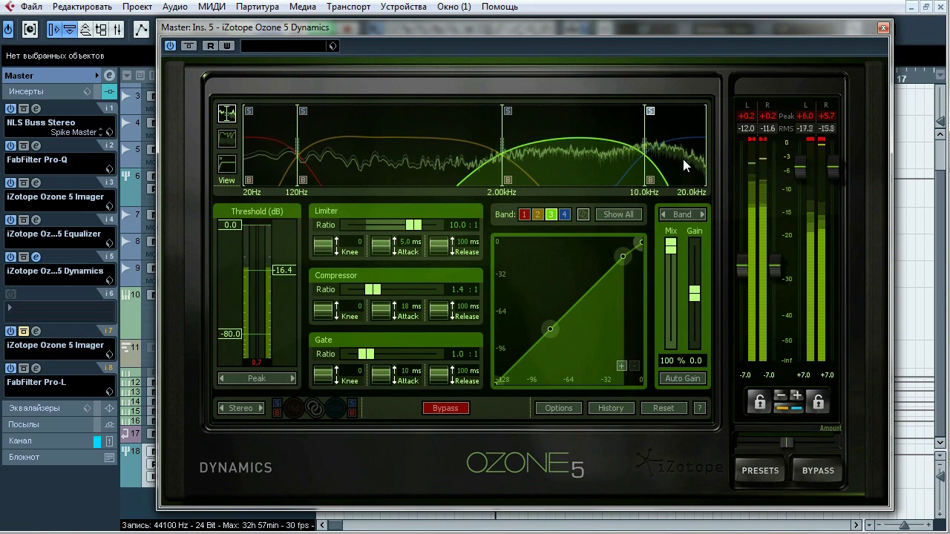
pyautogui.click(684, 164)
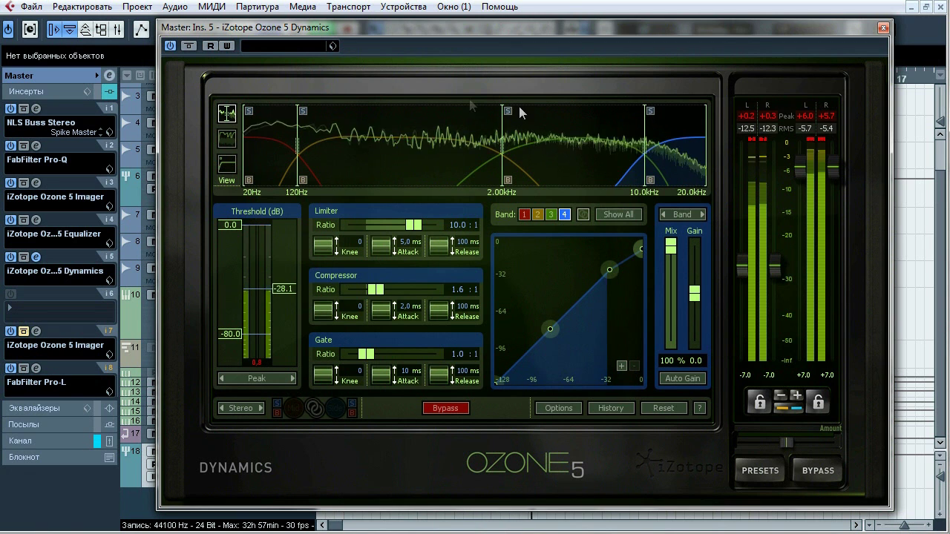
# Step: Compare the Ozone 5 Dynamics bypassed and active during playback, leave it active, and close it
pyautogui.click(190, 45)
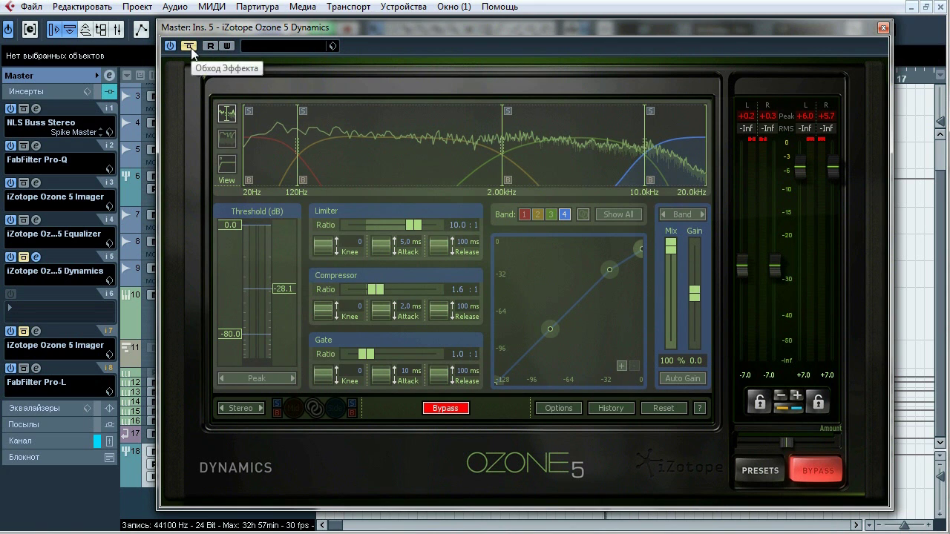
pyautogui.click(191, 48)
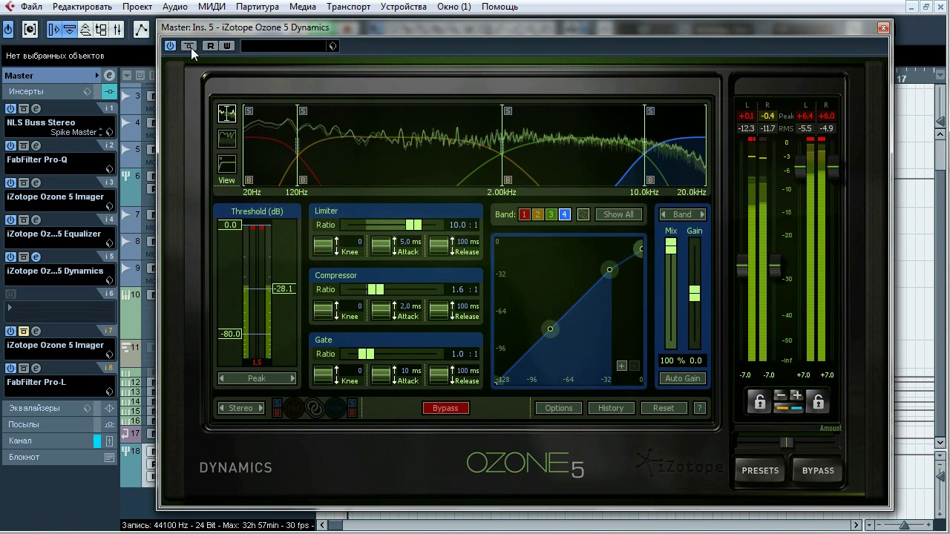
pyautogui.click(190, 48)
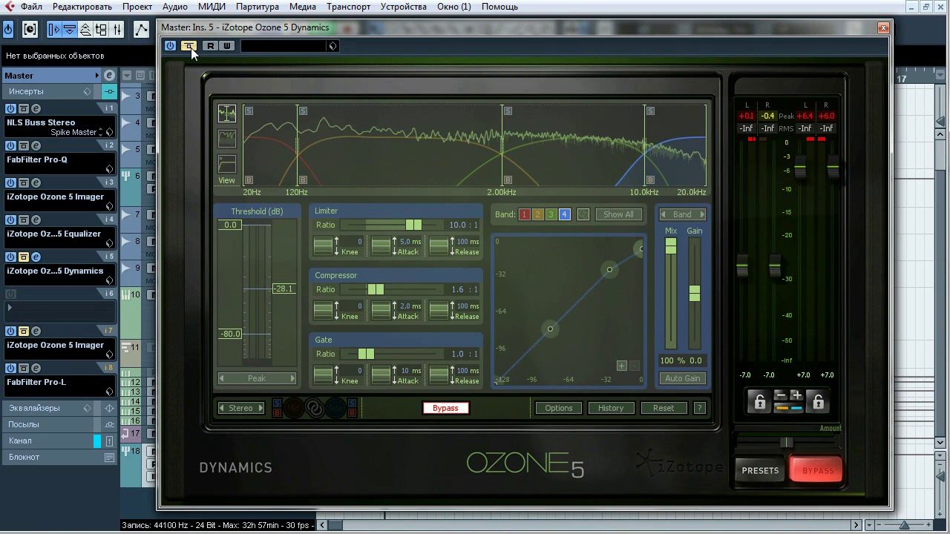
pyautogui.click(190, 47)
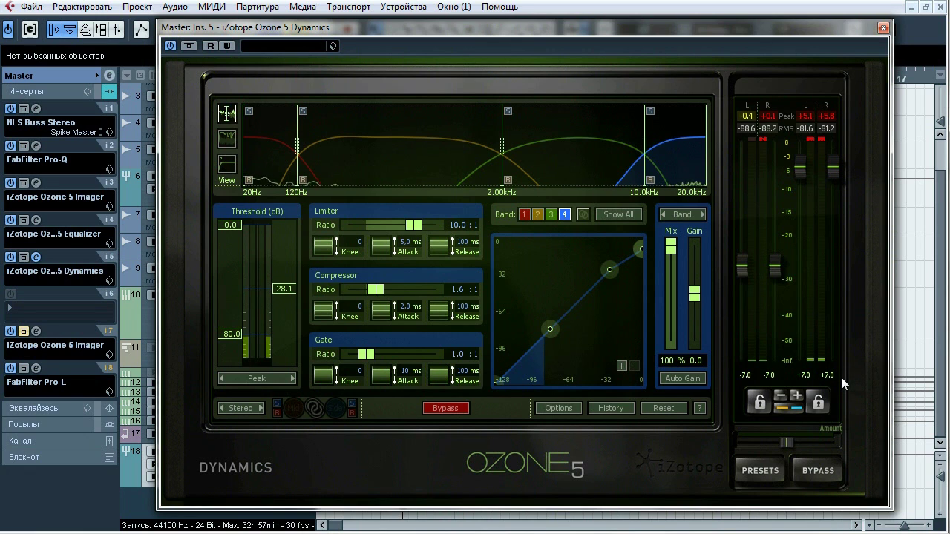
pyautogui.click(35, 257)
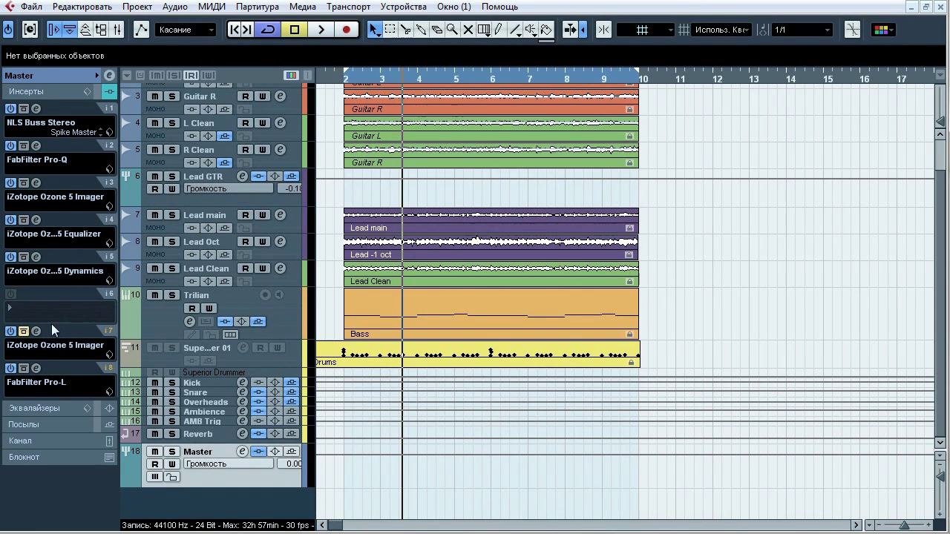
# Step: Open Master's seventh insert, iZotope Ozone 5 Imager, compare it active and bypassed during playback, and leave it active
pyautogui.click(36, 331)
pyautogui.moveTo(404, 32); pyautogui.dragTo(390, 39)
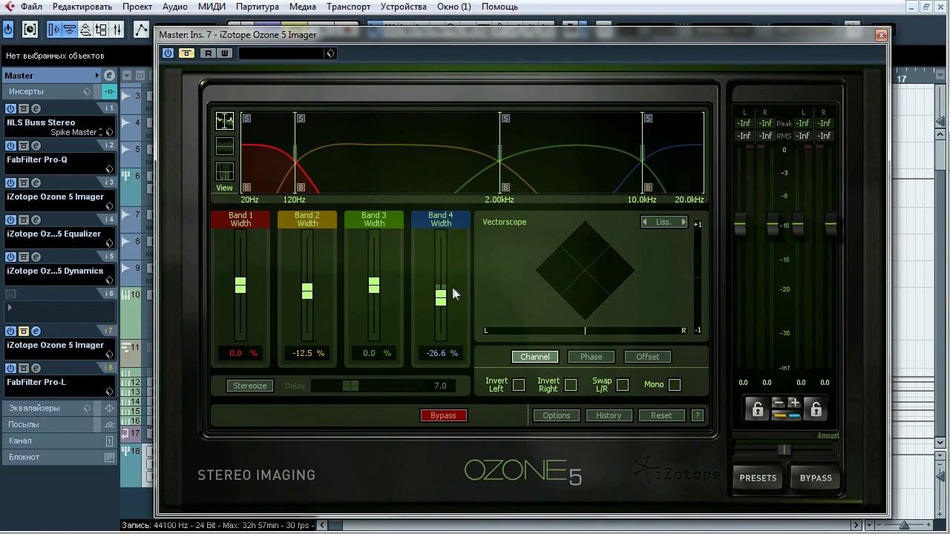
pyautogui.click(186, 54)
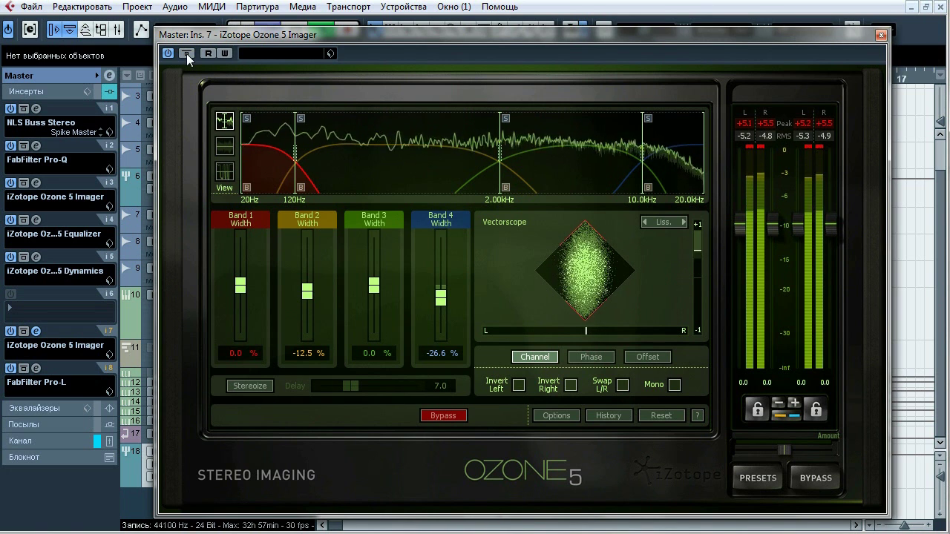
pyautogui.click(187, 53)
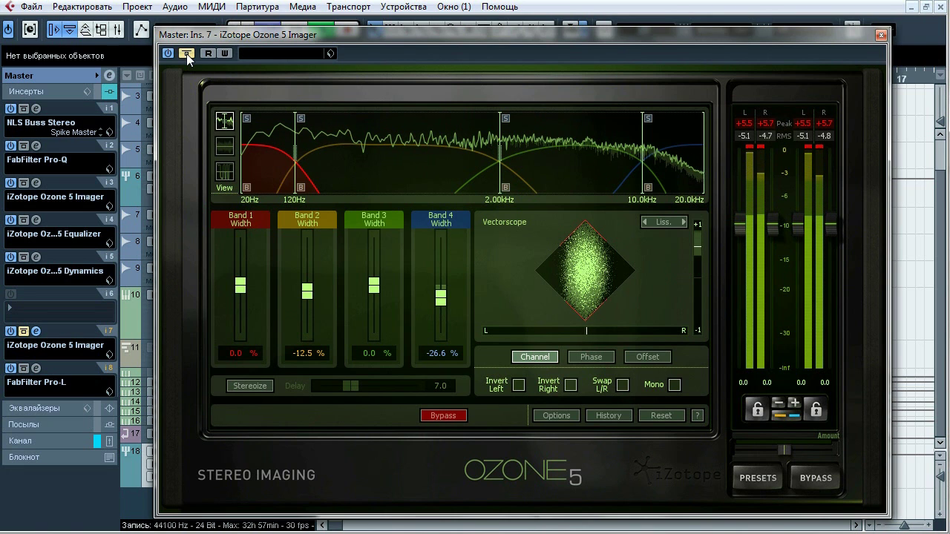
pyautogui.click(186, 53)
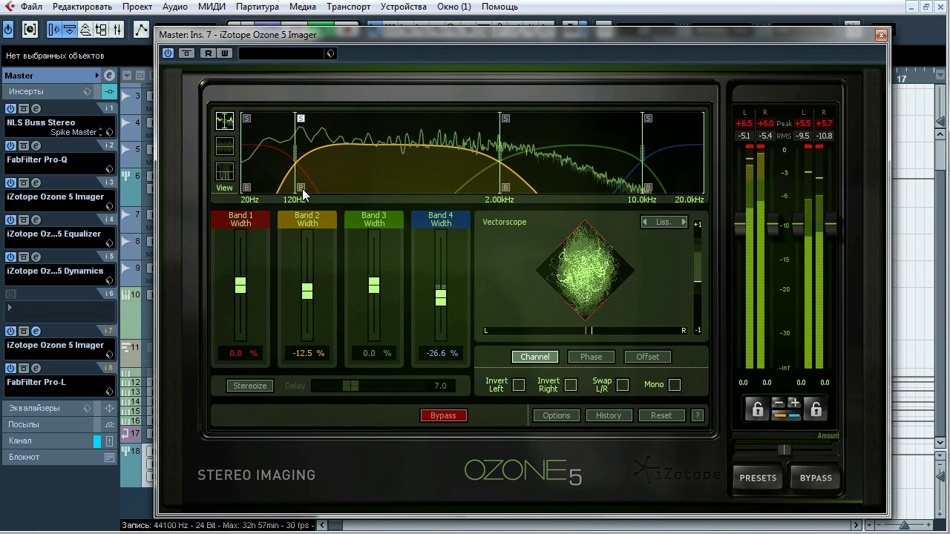
# Step: Audition the seventh-insert Imager's fourth band on its own during playback, and close the plug-in
pyautogui.click(649, 118)
pyautogui.click(650, 187)
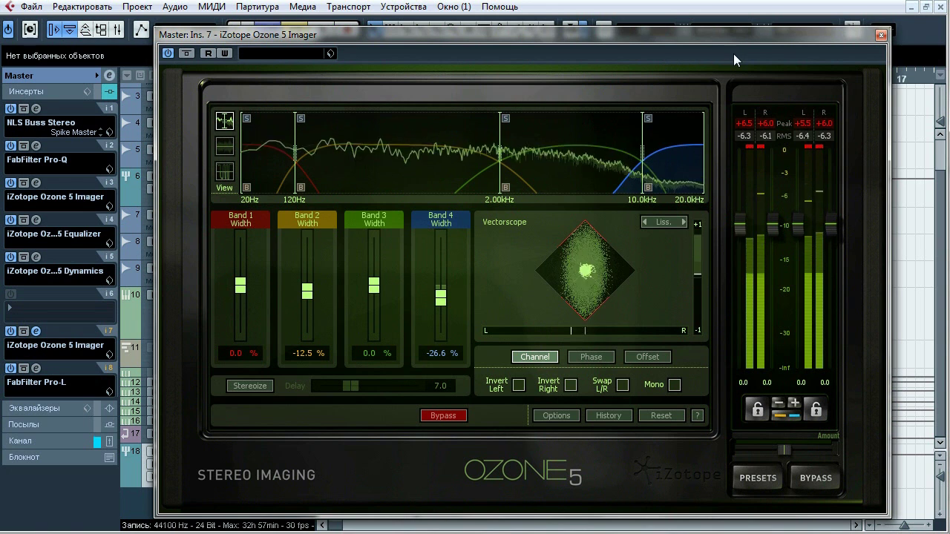
pyautogui.click(880, 35)
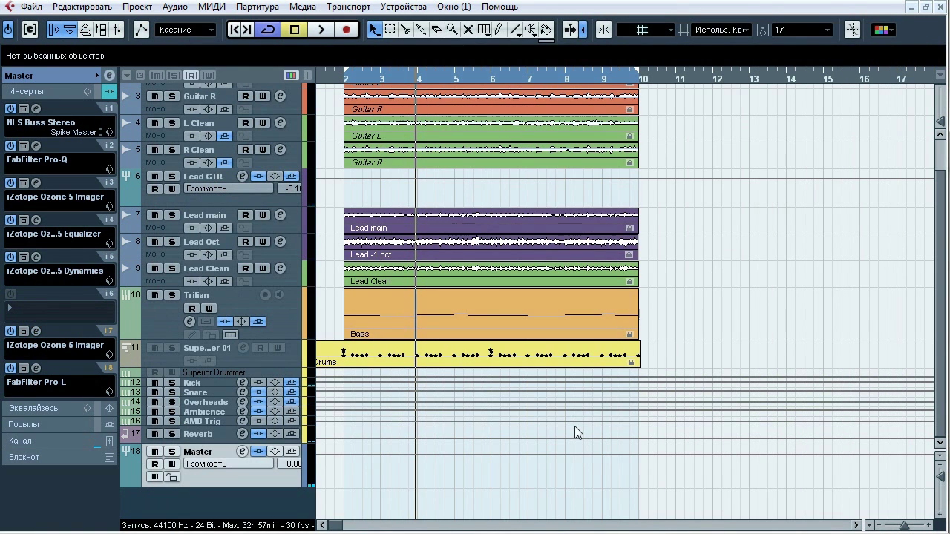
# Step: Open Master's eighth insert, FabFilter Pro-L, and examine its limiting while playing the mix
pyautogui.click(36, 368)
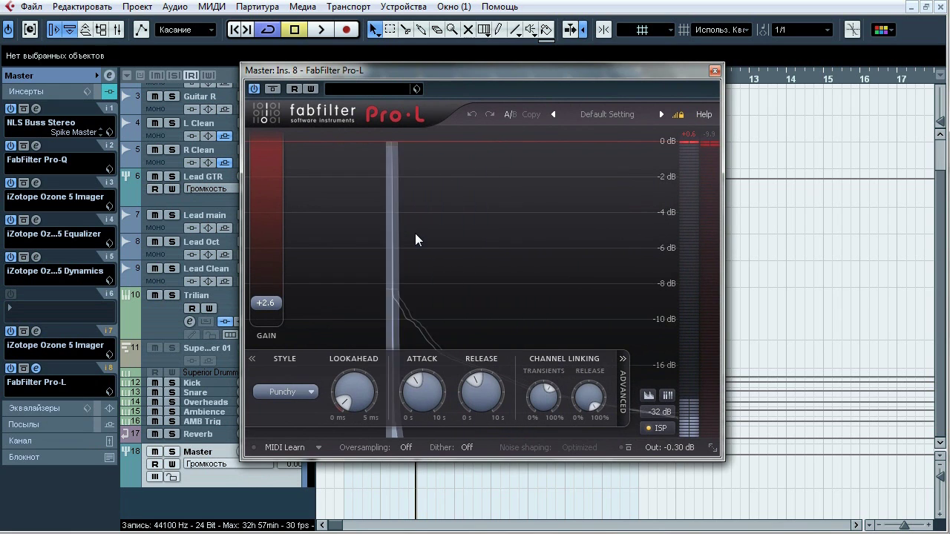
pyautogui.press('space')
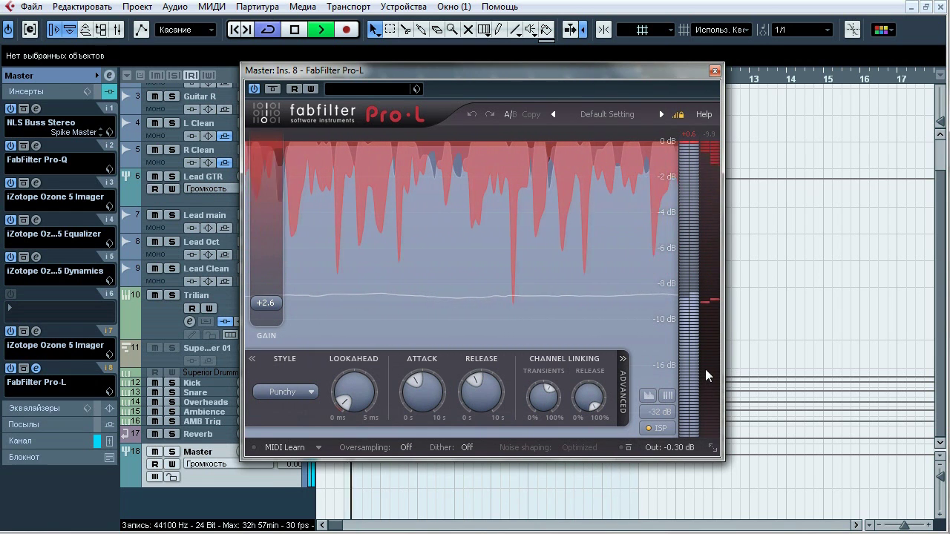
pyautogui.moveTo(705, 375)
pyautogui.press('space')
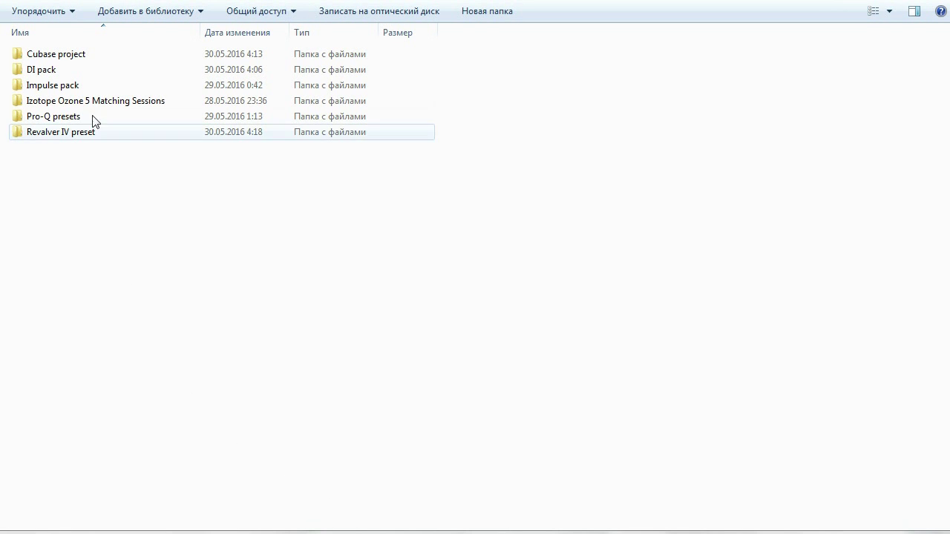
# Step: Switch to Windows Explorer and look through the contents of the Cubase project, DI pack and Impulse pack folders
pyautogui.doubleClick(78, 56)
pyautogui.press('BackSpace')
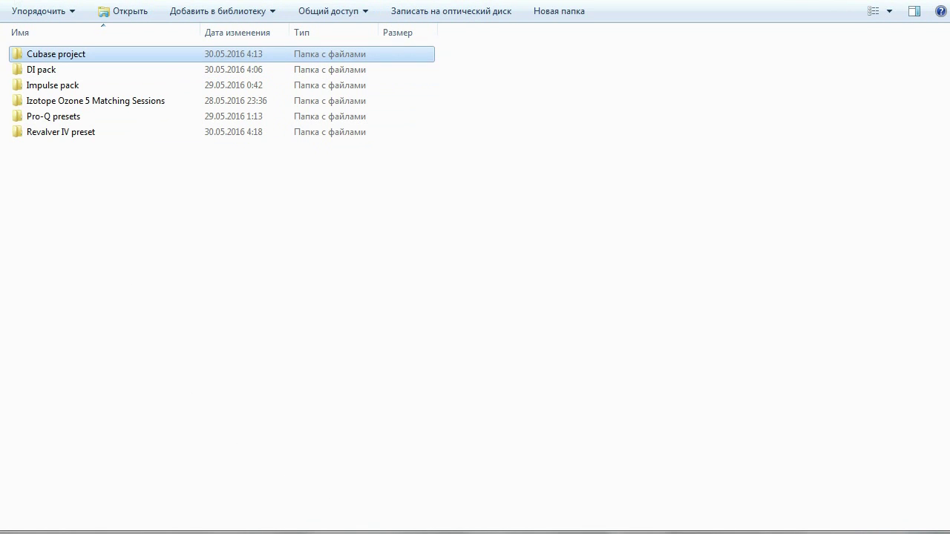
pyautogui.doubleClick(60, 71)
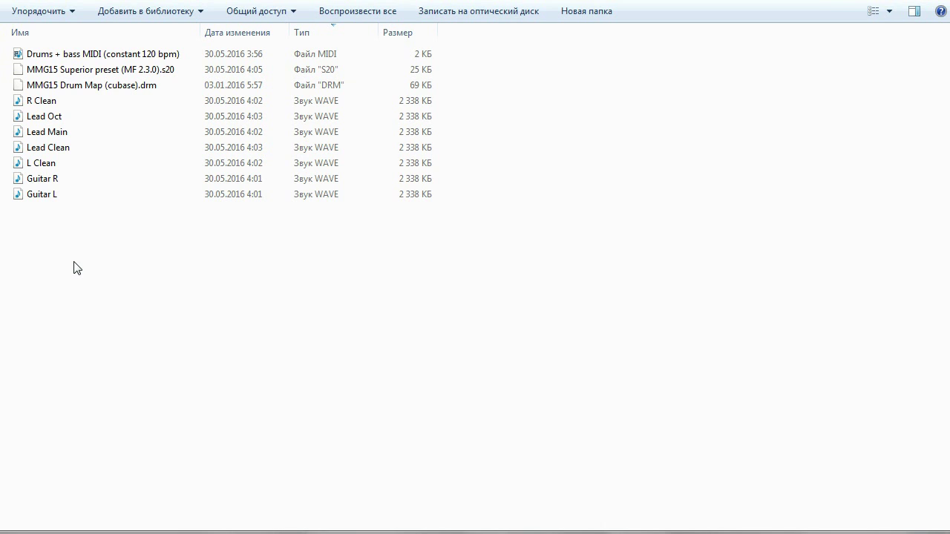
pyautogui.click(15, 3)
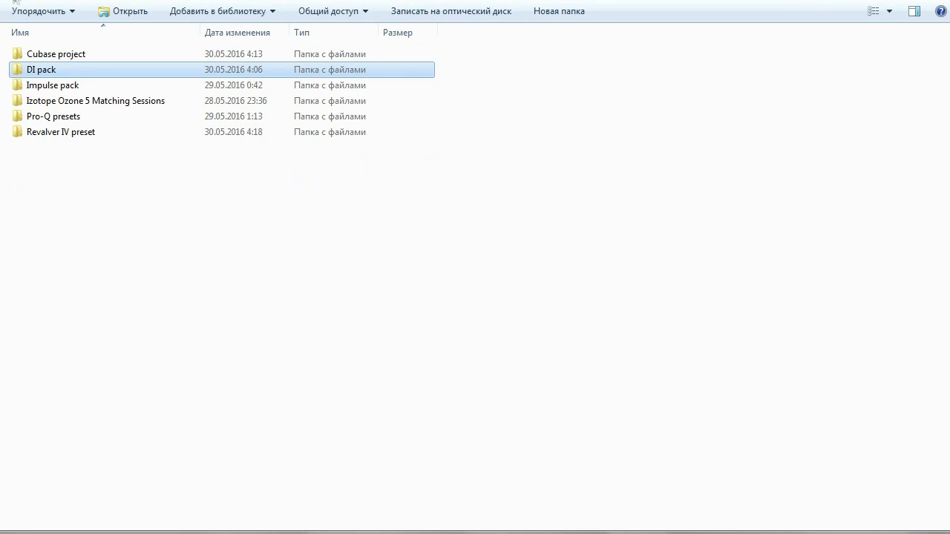
pyautogui.doubleClick(66, 87)
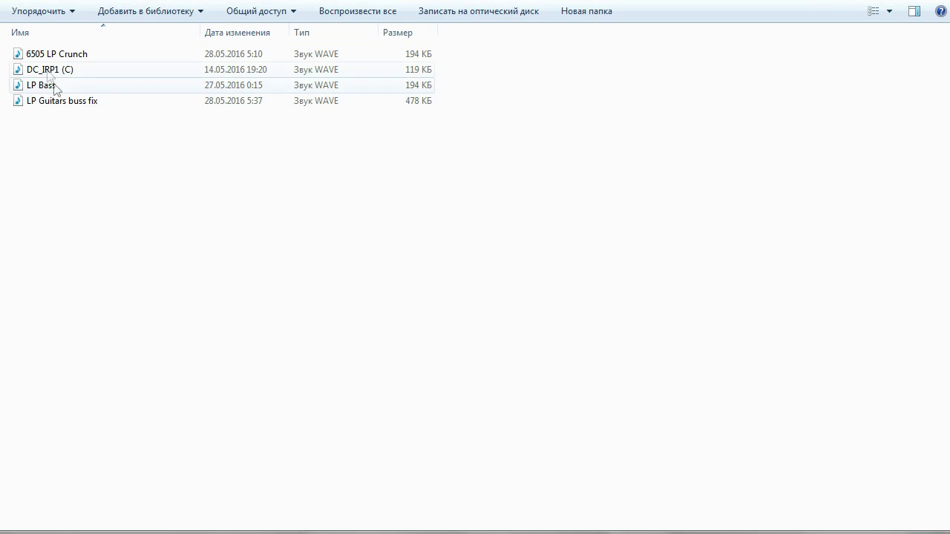
pyautogui.press('BackSpace')
# Step: Look through the contents of the Izotope Ozone 5 Matching Sessions, Pro-Q presets and Revalver IV preset folders
pyautogui.doubleClick(67, 102)
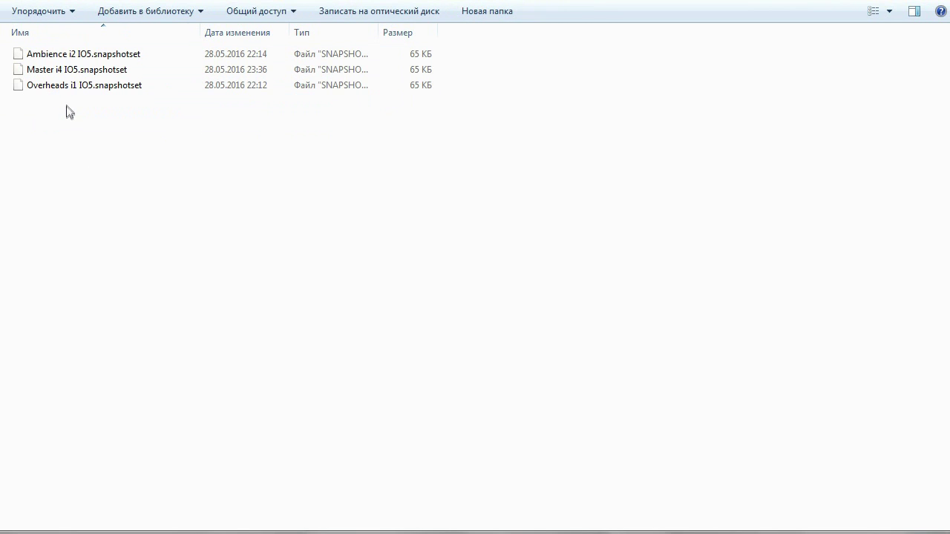
pyautogui.click(18, 2)
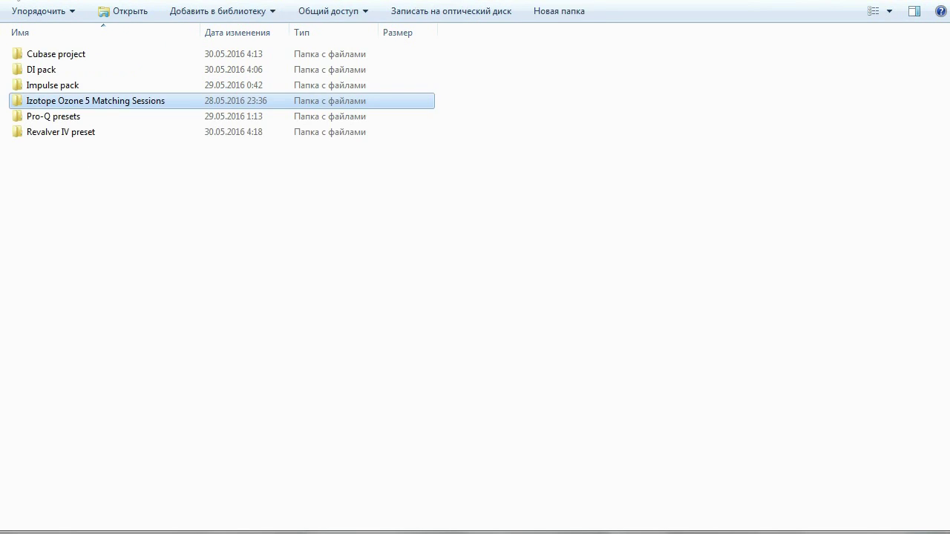
pyautogui.doubleClick(64, 117)
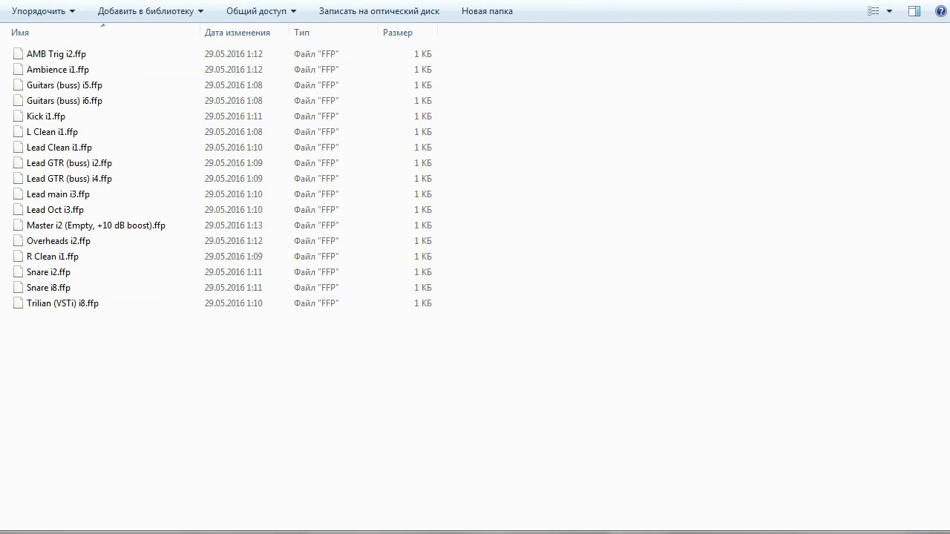
pyautogui.click(18, 2)
pyautogui.doubleClick(91, 133)
pyautogui.doubleClick(87, 55)
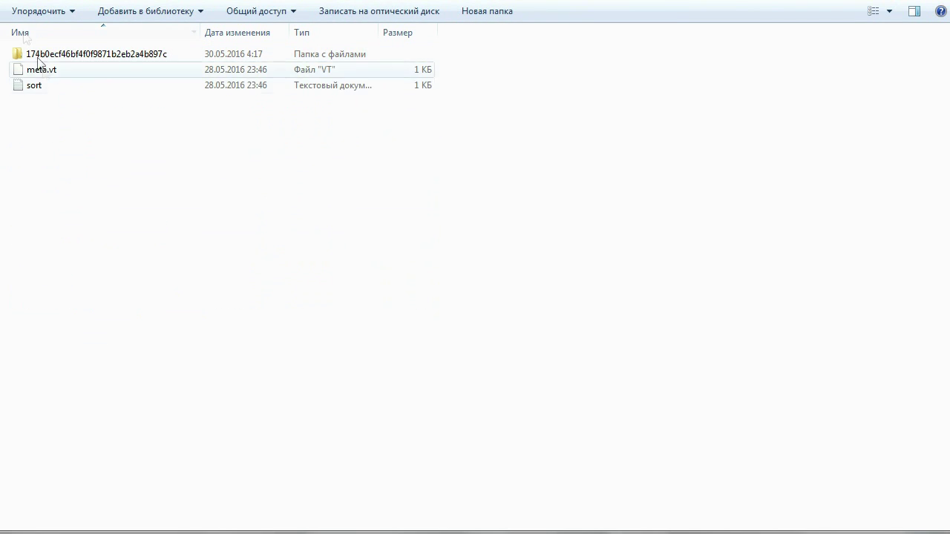
pyautogui.click(18, 2)
pyautogui.click(18, 3)
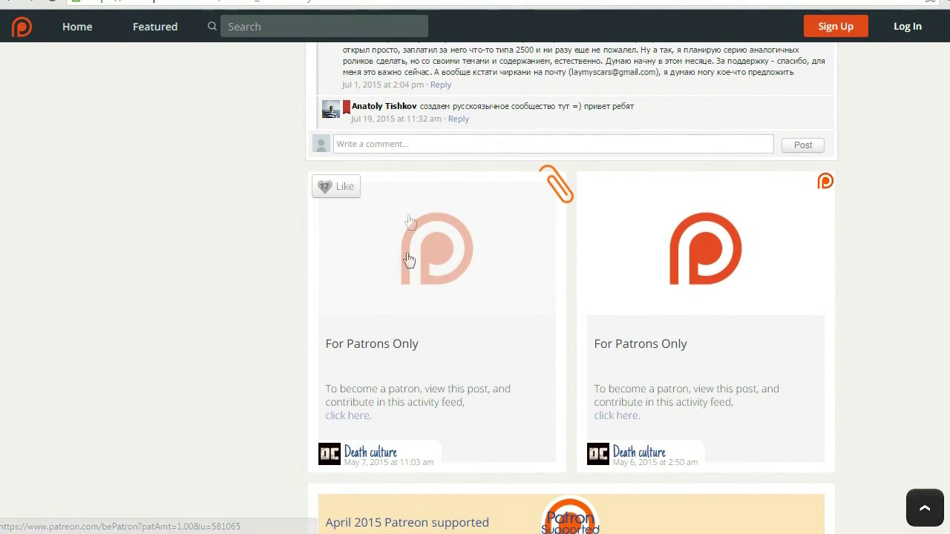
# Step: On Death culture's Patreon page, open a patrons-only post and continue with the $1.00+ per month reward
pyautogui.click(469, 264)
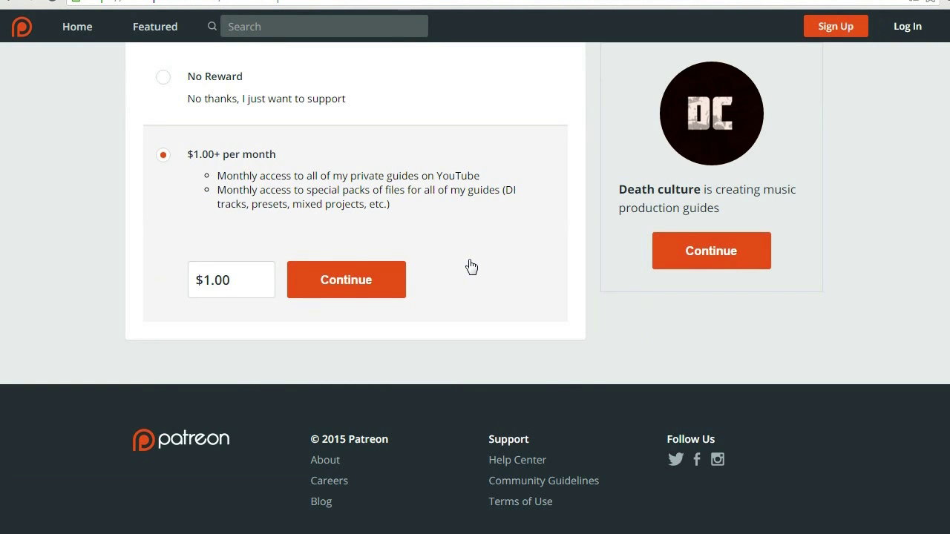
pyautogui.scroll(2, 620, 354)
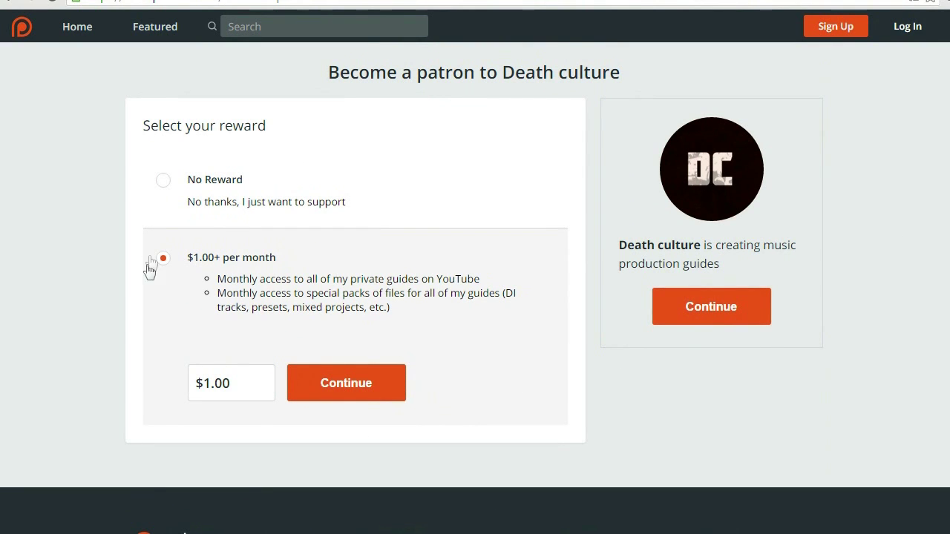
pyautogui.click(356, 394)
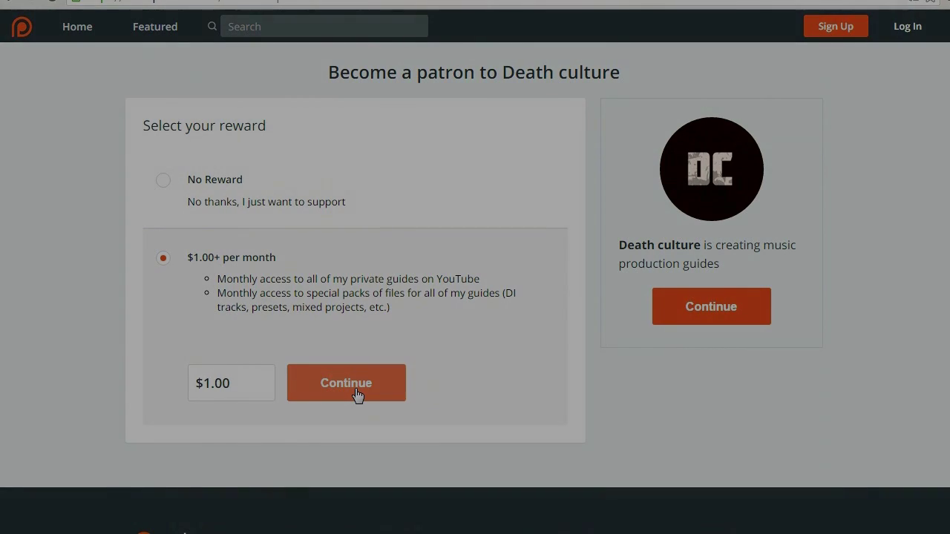